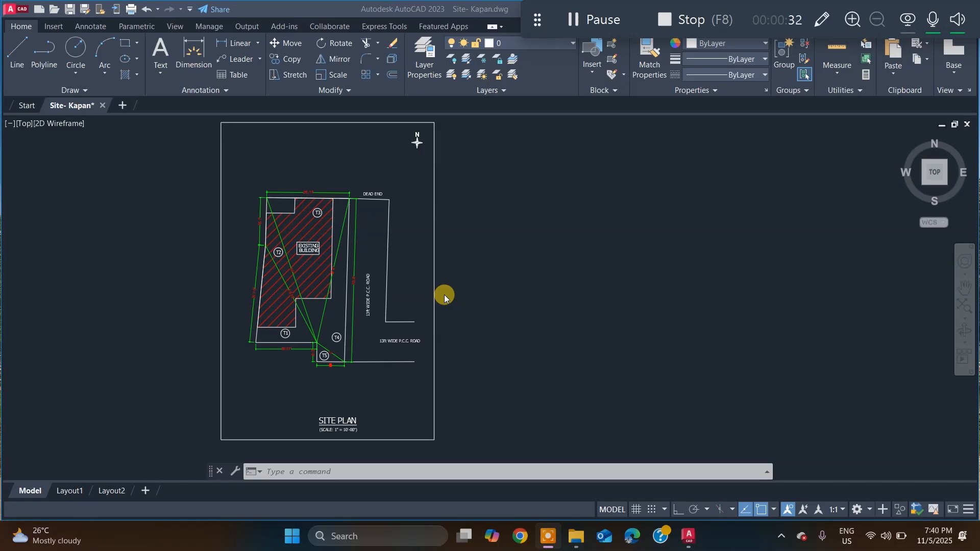
Step: Switch to the Building dwgs folder in File Explorer and open the site plan photo 20250212_162725
{"action": "left_click", "coordinate": [436, 216]}
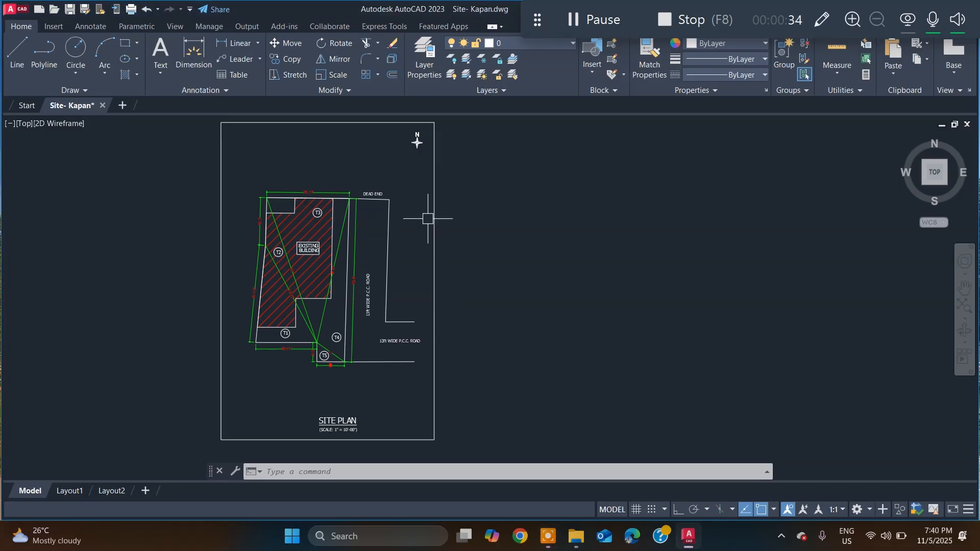
{"action": "mouse_move", "coordinate": [582, 537]}
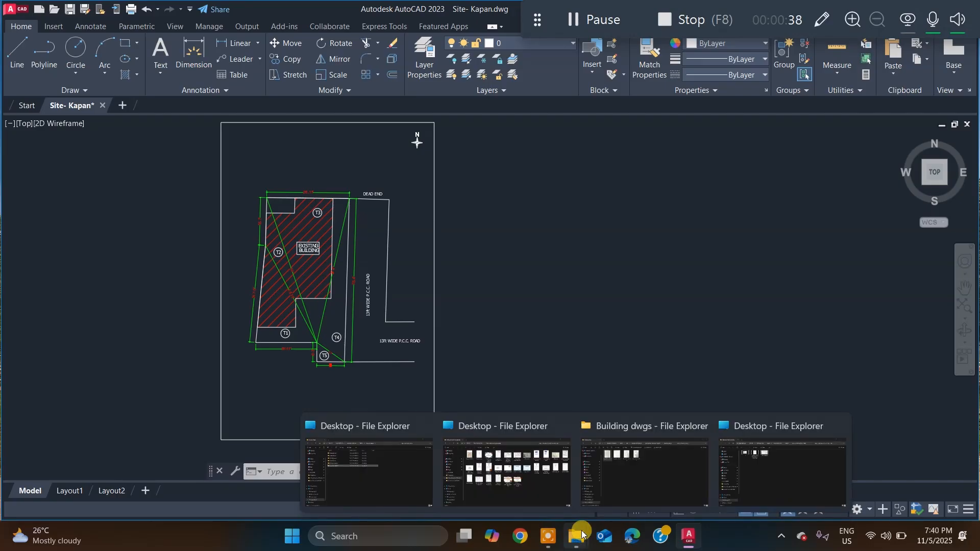
{"action": "left_click", "coordinate": [629, 467]}
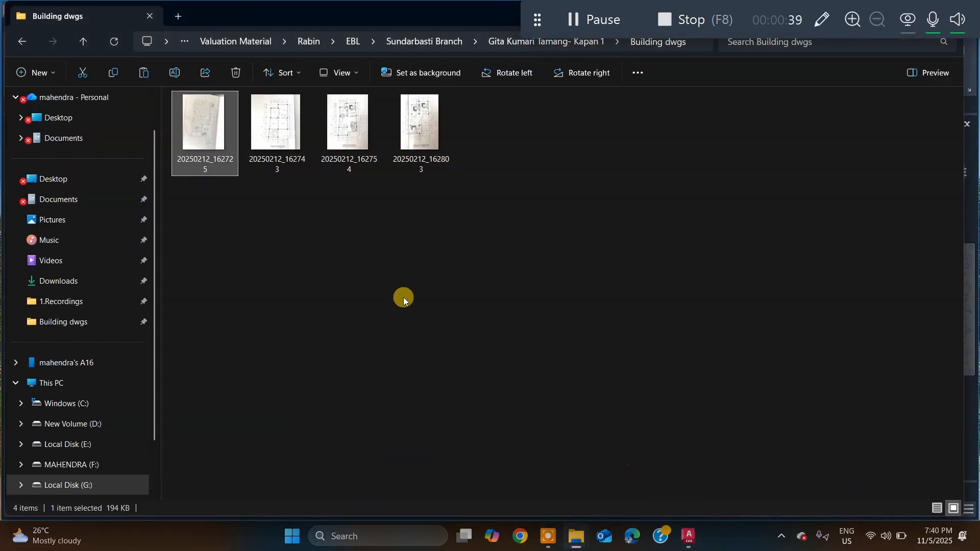
{"action": "double_click", "coordinate": [210, 130]}
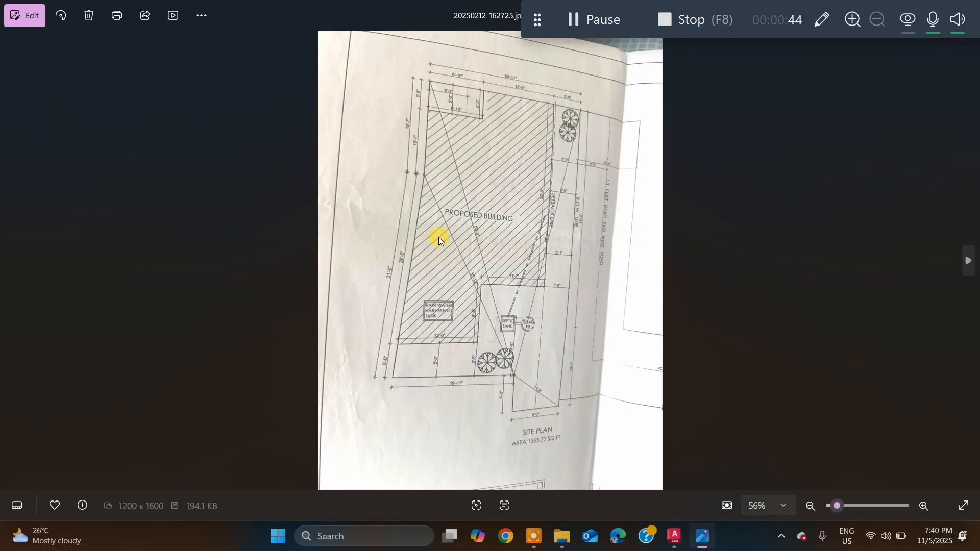
Step: Look through the photographed ground, first and second floor plans and return to the site plan photo
{"action": "key", "text": "Right"}
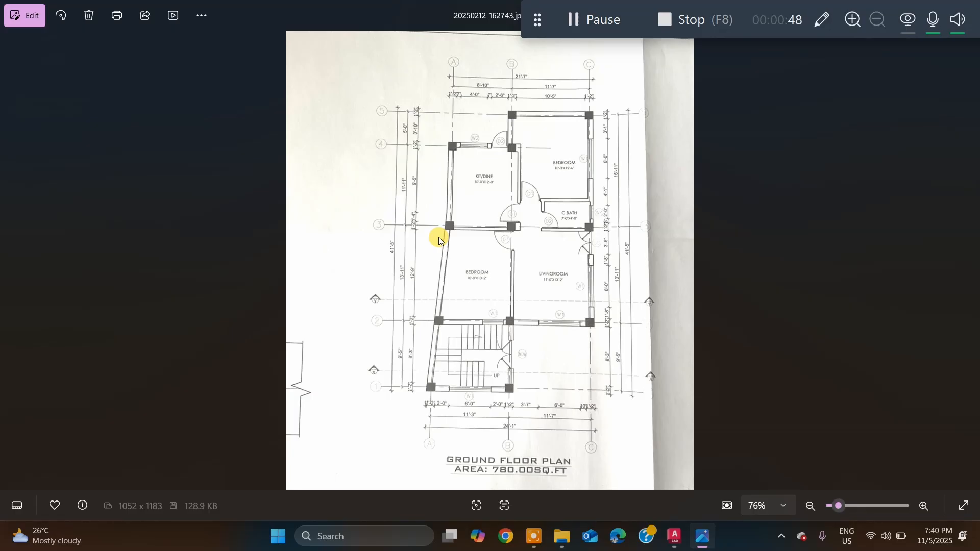
{"action": "key", "text": "Right"}
{"action": "key", "text": "Right"}
{"action": "key", "text": "Left"}
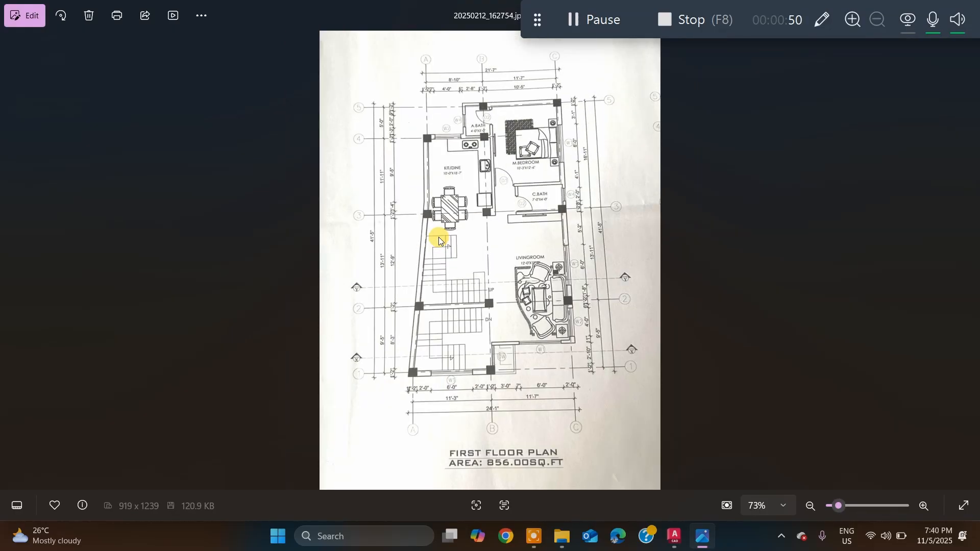
{"action": "key", "text": "Left"}
{"action": "key", "text": "Right"}
{"action": "key", "text": "Right"}
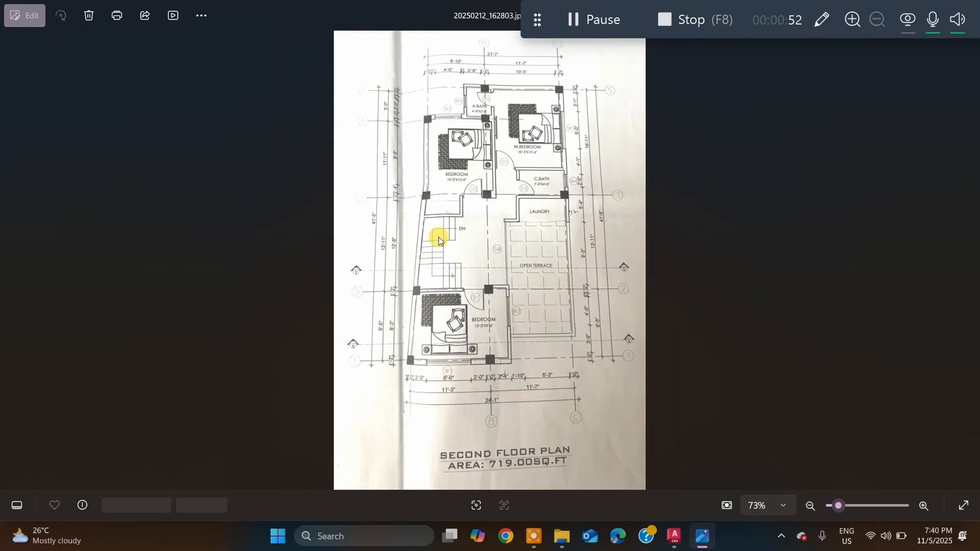
{"action": "key", "text": "Left"}
{"action": "key", "text": "Left"}
{"action": "key", "text": "Left"}
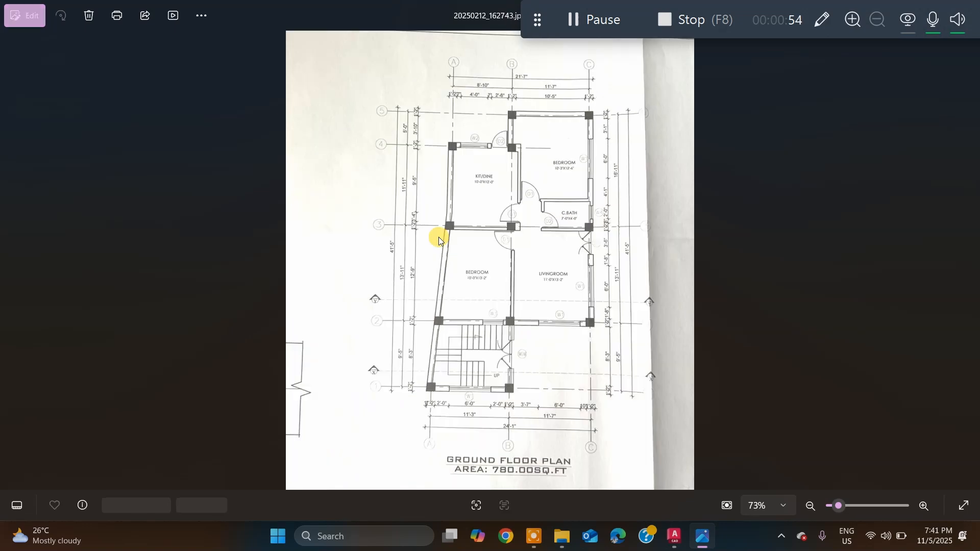
{"action": "key", "text": "Right"}
{"action": "key", "text": "Right"}
{"action": "key", "text": "Right"}
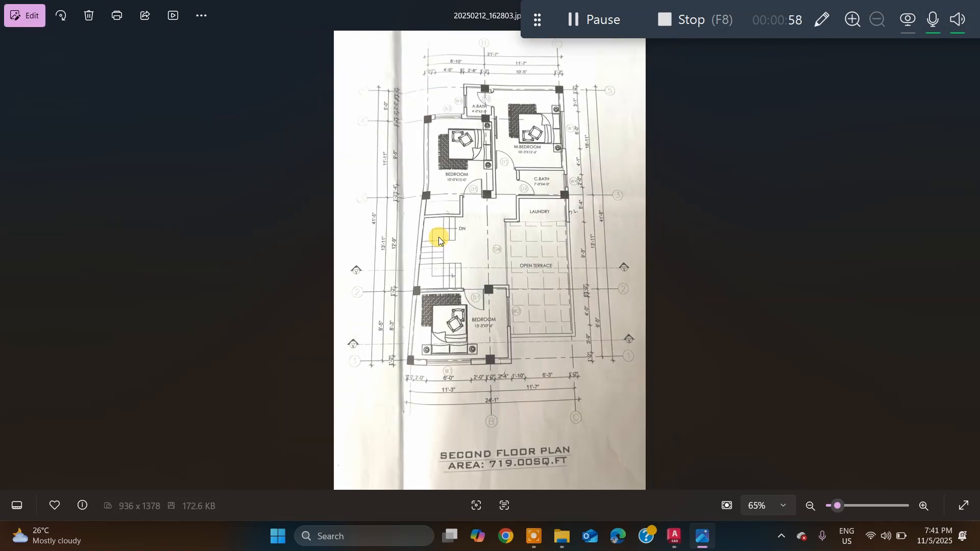
{"action": "key", "text": "Left"}
{"action": "key", "text": "Left"}
{"action": "key", "text": "Left"}
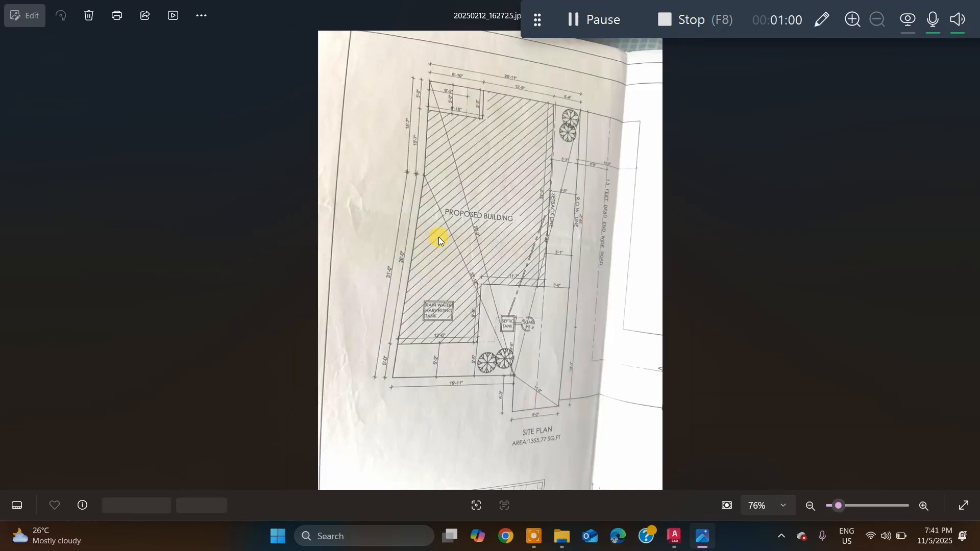
Step: Examine the site plan photo closely for the plot boundary, diagonal, building and setback dimensions
{"action": "scroll", "coordinate": [501, 164], "scroll_direction": "up", "scroll_amount": 1}
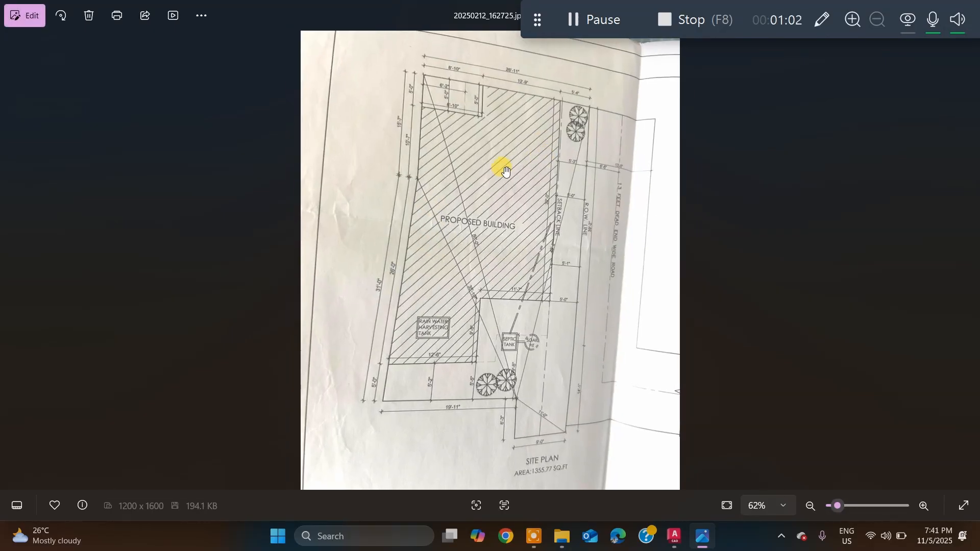
{"action": "scroll", "coordinate": [501, 188], "scroll_direction": "down", "scroll_amount": 1}
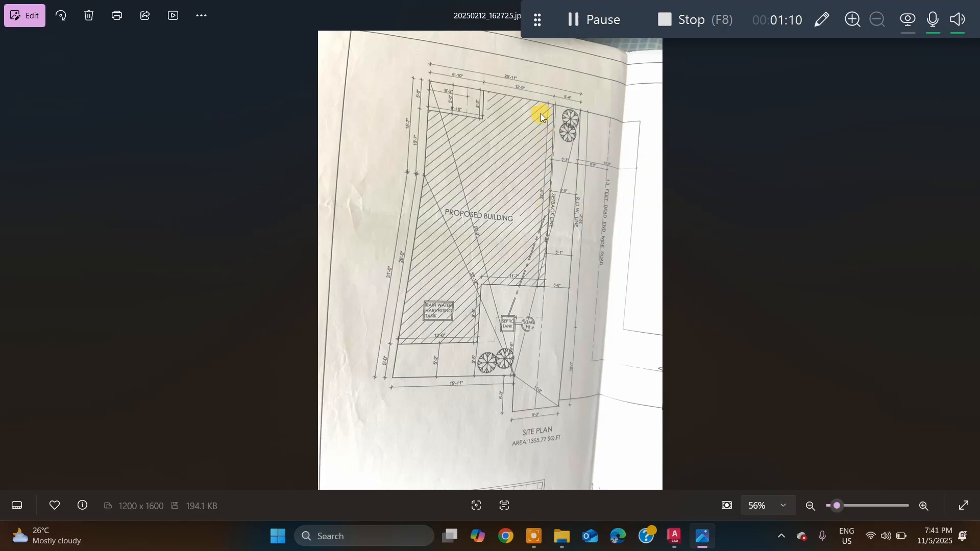
{"action": "scroll", "coordinate": [540, 113], "scroll_direction": "up", "scroll_amount": 1}
{"action": "scroll", "coordinate": [559, 106], "scroll_direction": "down", "scroll_amount": 1}
{"action": "scroll", "coordinate": [606, 325], "scroll_direction": "up", "scroll_amount": 2}
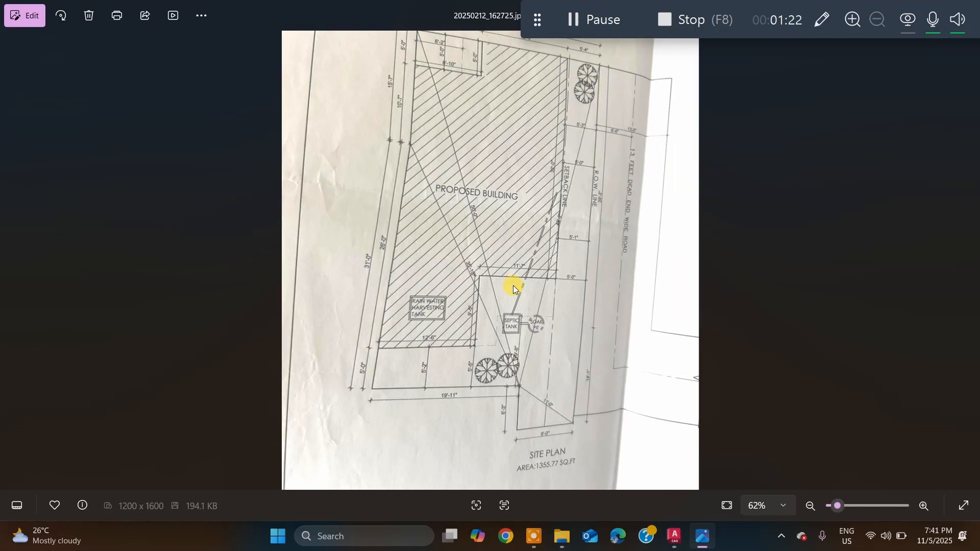
{"action": "scroll", "coordinate": [513, 285], "scroll_direction": "down", "scroll_amount": 2}
{"action": "scroll", "coordinate": [478, 46], "scroll_direction": "up", "scroll_amount": 4}
{"action": "scroll", "coordinate": [498, 153], "scroll_direction": "down", "scroll_amount": 4}
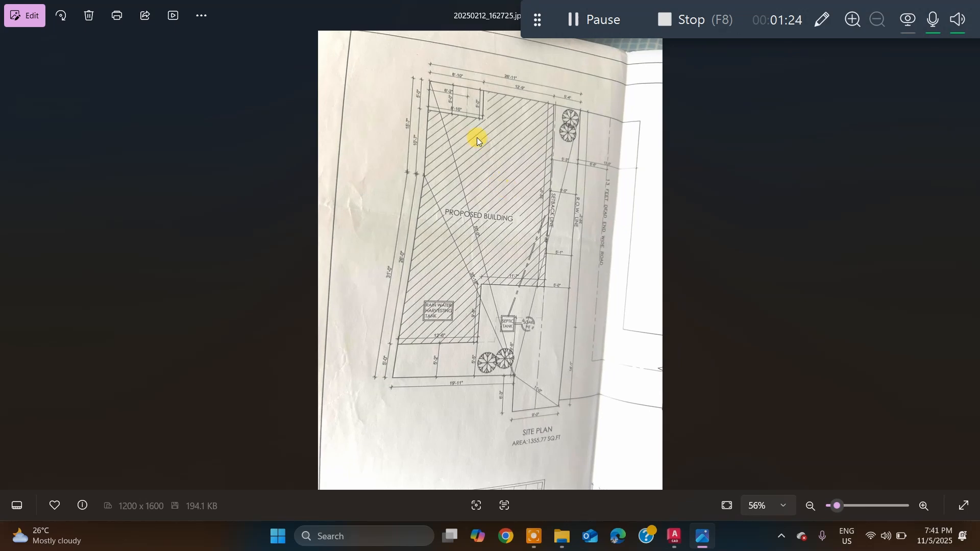
{"action": "scroll", "coordinate": [462, 125], "scroll_direction": "up", "scroll_amount": 4}
{"action": "scroll", "coordinate": [518, 39], "scroll_direction": "down", "scroll_amount": 1}
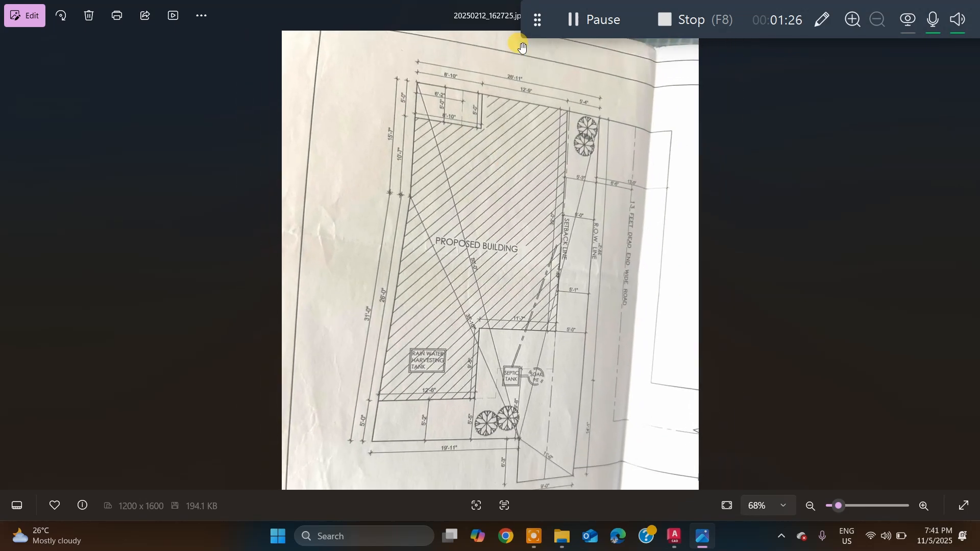
{"action": "scroll", "coordinate": [520, 66], "scroll_direction": "up", "scroll_amount": 3}
{"action": "scroll", "coordinate": [530, 102], "scroll_direction": "down", "scroll_amount": 2}
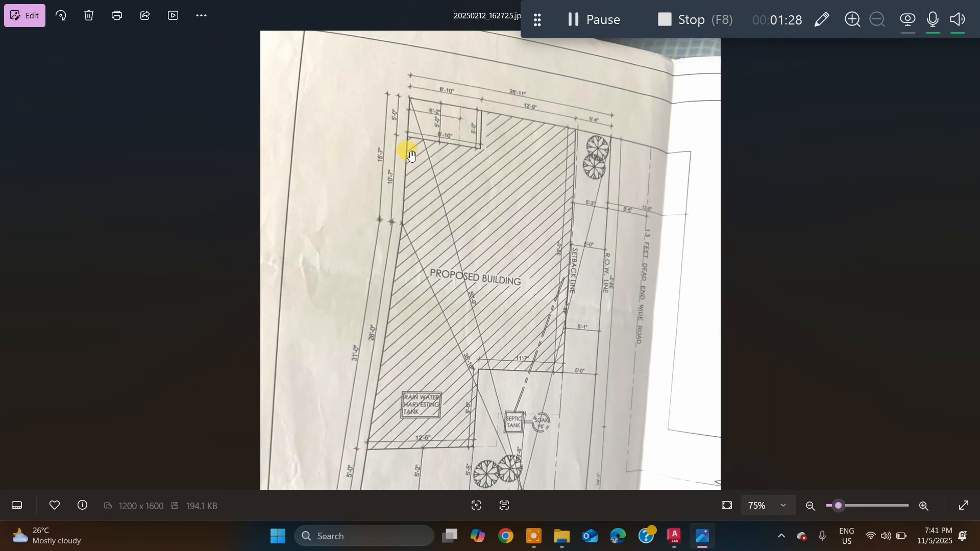
{"action": "scroll", "coordinate": [431, 219], "scroll_direction": "down", "scroll_amount": 1}
{"action": "scroll", "coordinate": [433, 193], "scroll_direction": "up", "scroll_amount": 1}
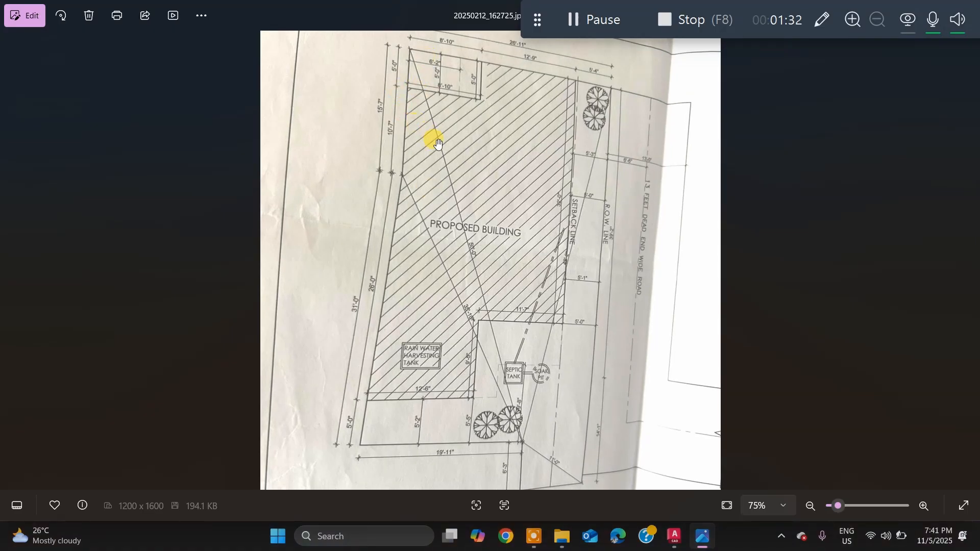
{"action": "scroll", "coordinate": [434, 127], "scroll_direction": "down", "scroll_amount": 1}
{"action": "scroll", "coordinate": [416, 87], "scroll_direction": "up", "scroll_amount": 1}
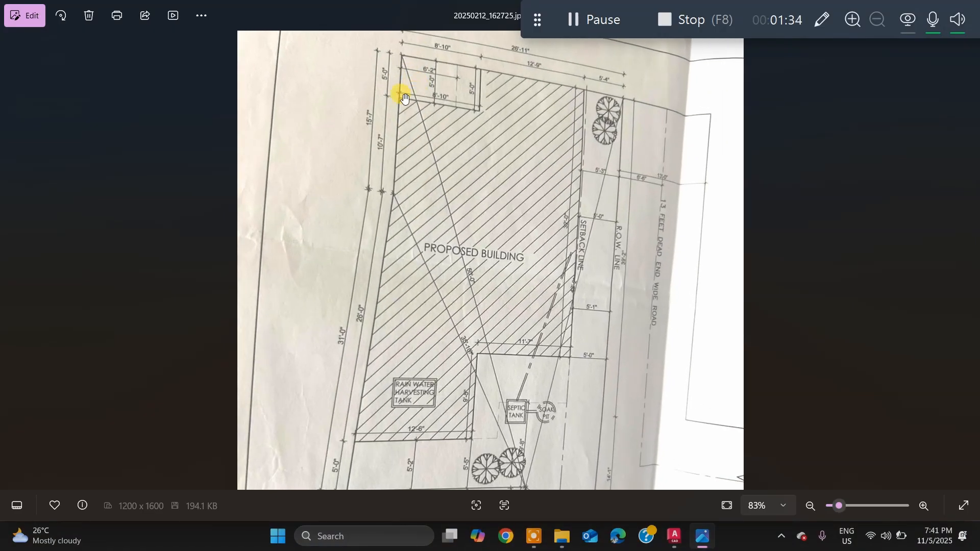
{"action": "scroll", "coordinate": [396, 199], "scroll_direction": "down", "scroll_amount": 1}
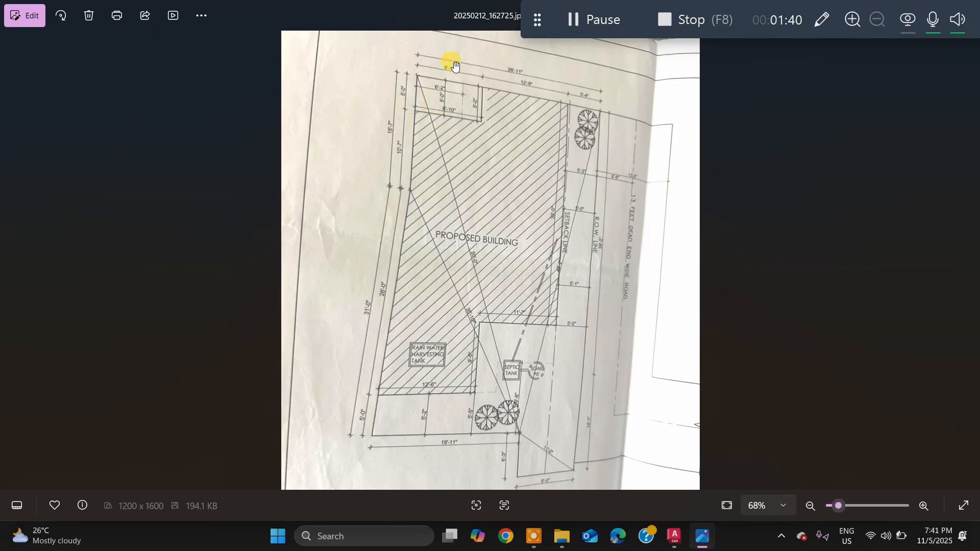
{"action": "scroll", "coordinate": [449, 149], "scroll_direction": "up", "scroll_amount": 1}
{"action": "scroll", "coordinate": [396, 149], "scroll_direction": "up", "scroll_amount": 1}
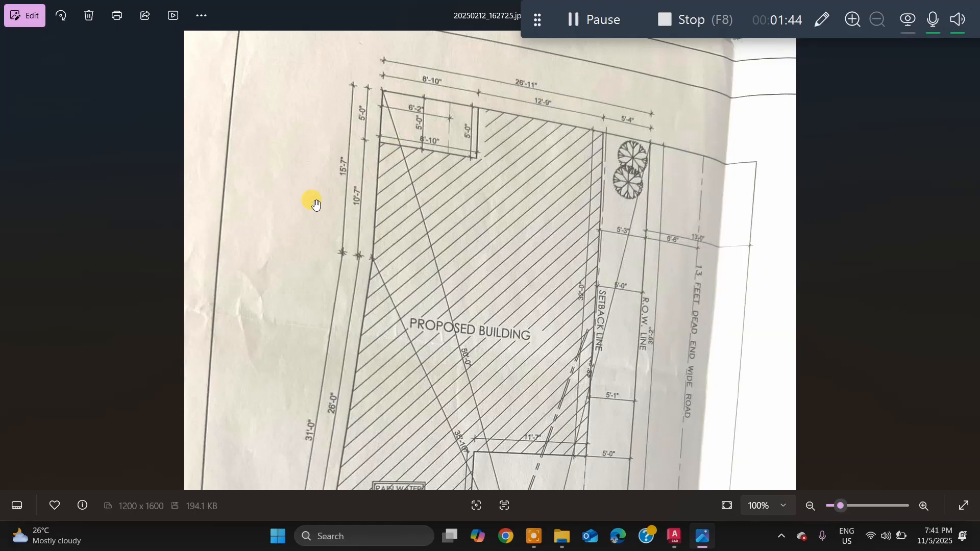
{"action": "scroll", "coordinate": [389, 188], "scroll_direction": "down", "scroll_amount": 1}
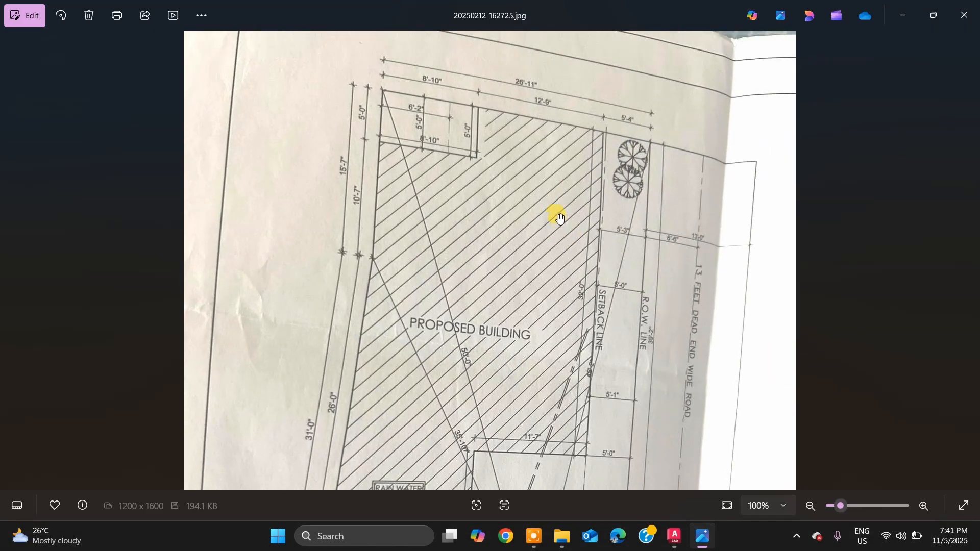
{"action": "scroll", "coordinate": [413, 192], "scroll_direction": "down", "scroll_amount": 1}
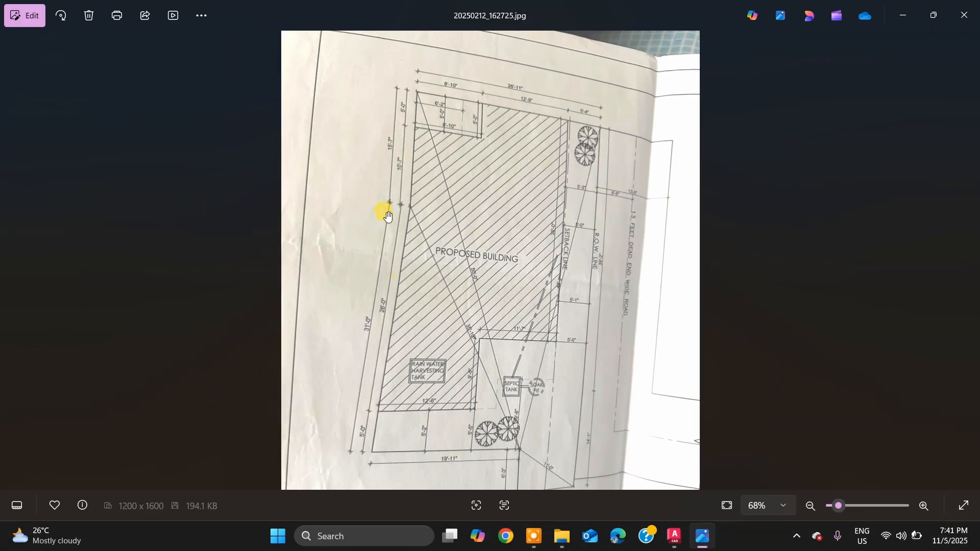
{"action": "scroll", "coordinate": [595, 114], "scroll_direction": "up", "scroll_amount": 1}
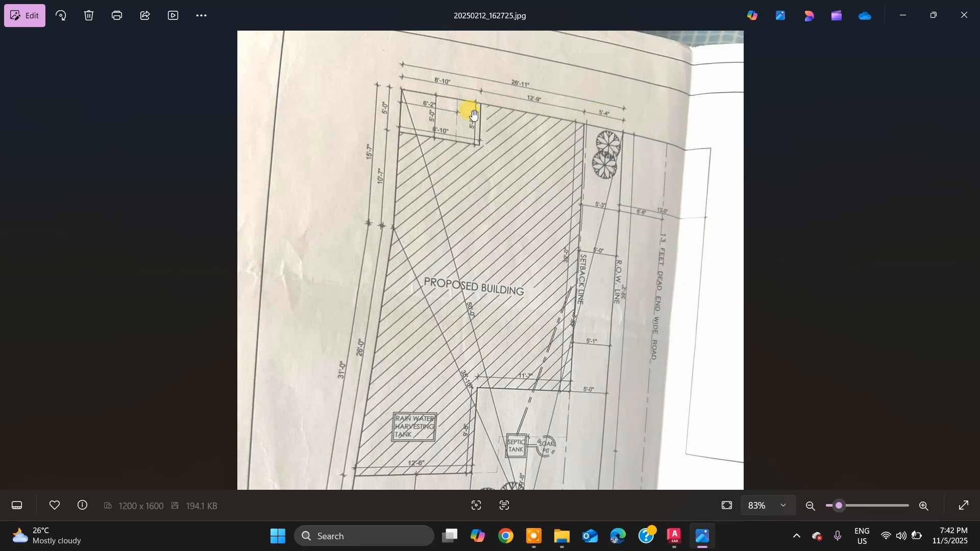
{"action": "scroll", "coordinate": [566, 91], "scroll_direction": "up", "scroll_amount": 1}
{"action": "scroll", "coordinate": [510, 134], "scroll_direction": "down", "scroll_amount": 2}
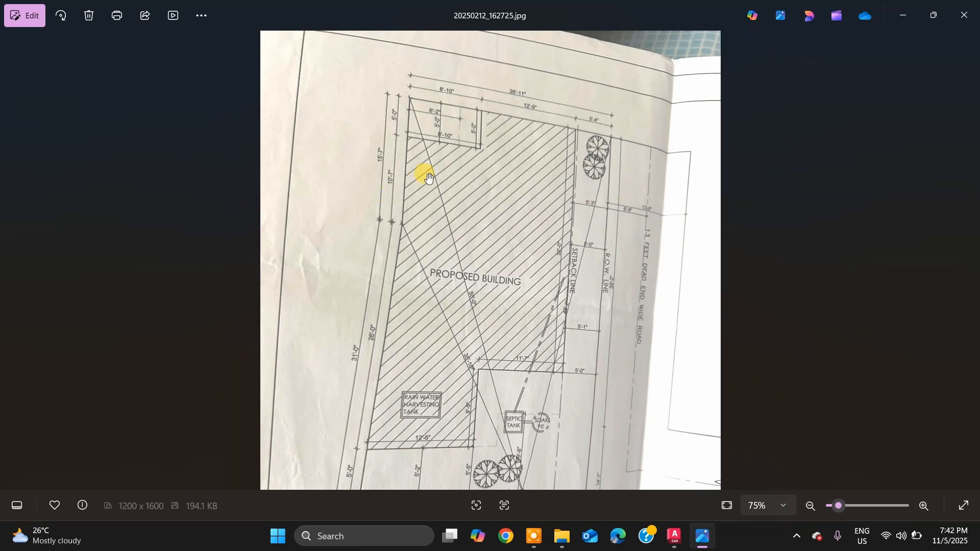
{"action": "scroll", "coordinate": [599, 66], "scroll_direction": "down", "scroll_amount": 1}
{"action": "scroll", "coordinate": [595, 70], "scroll_direction": "up", "scroll_amount": 2}
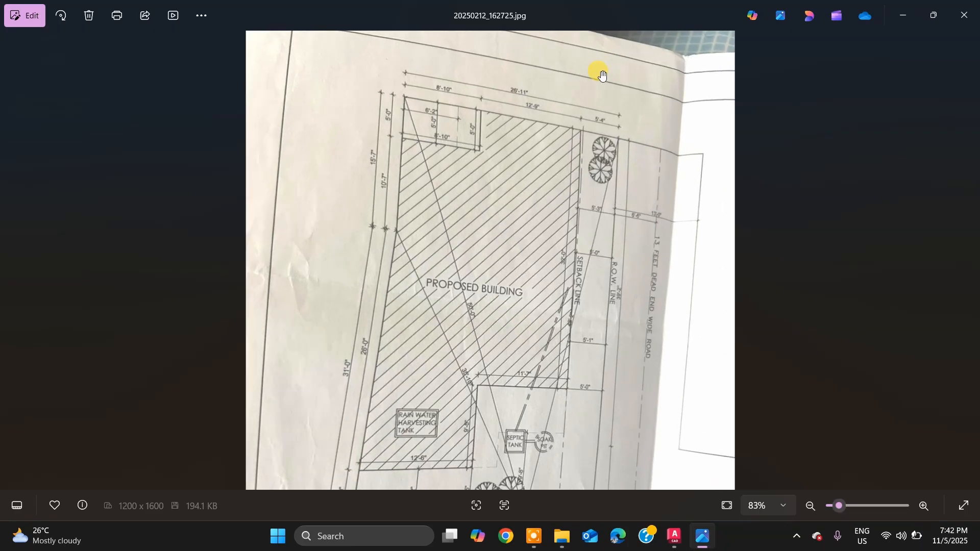
{"action": "scroll", "coordinate": [587, 92], "scroll_direction": "down", "scroll_amount": 2}
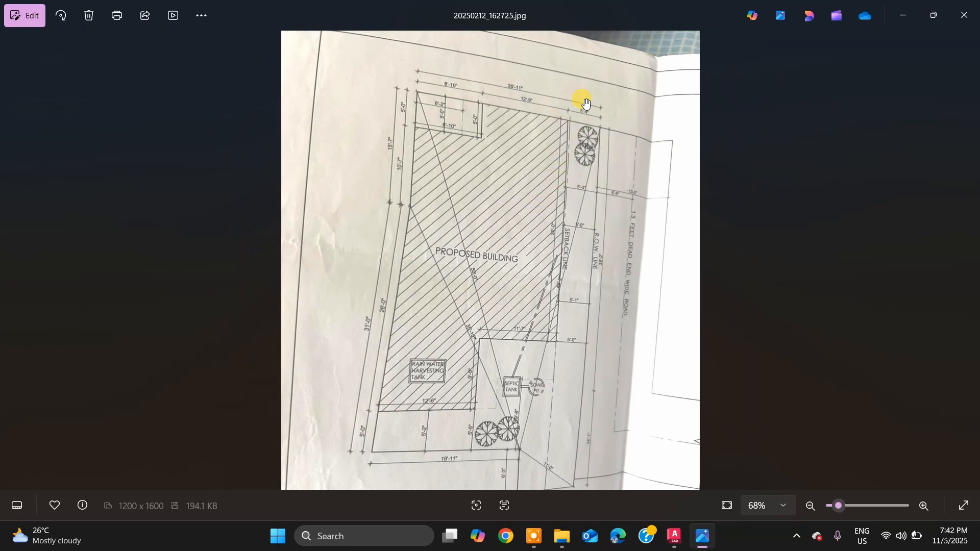
{"action": "scroll", "coordinate": [585, 103], "scroll_direction": "up", "scroll_amount": 2}
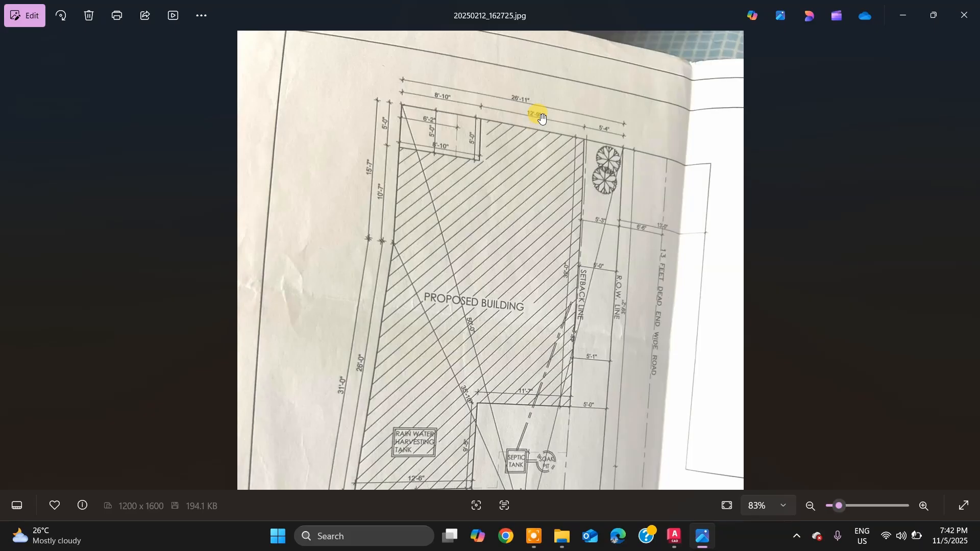
Step: Switch to AutoCAD and start a polyline in the empty area beside the existing site plan, with Ortho mode on
{"action": "key", "text": "alt+Tab"}
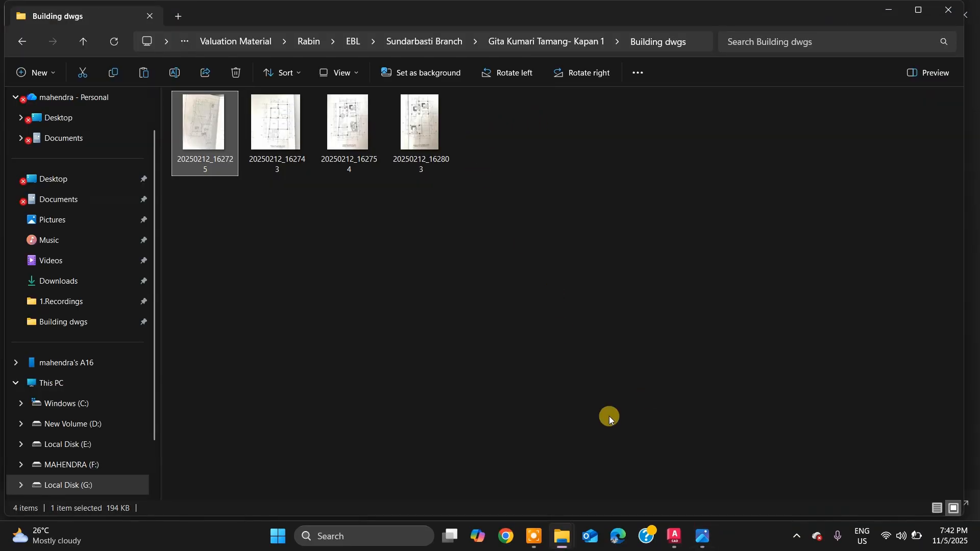
{"action": "left_click", "coordinate": [669, 541]}
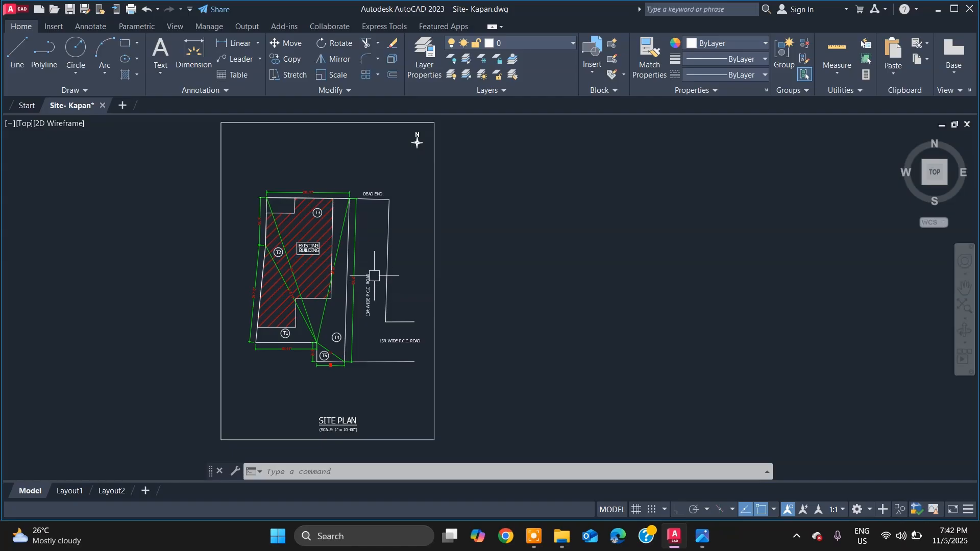
{"action": "scroll", "coordinate": [436, 267], "scroll_direction": "down", "scroll_amount": 1}
{"action": "scroll", "coordinate": [456, 264], "scroll_direction": "up", "scroll_amount": 3}
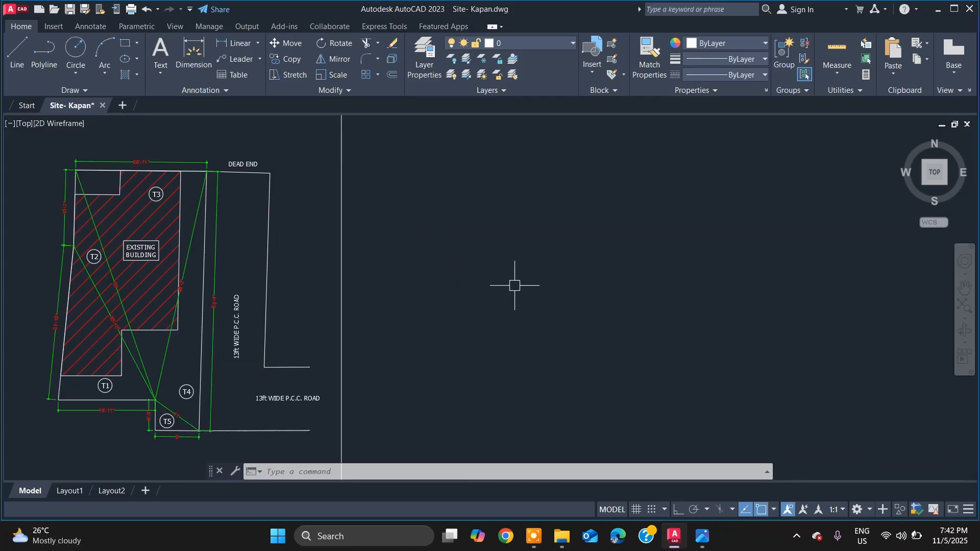
{"action": "type", "text": "pl"}
{"action": "key", "text": "Return"}
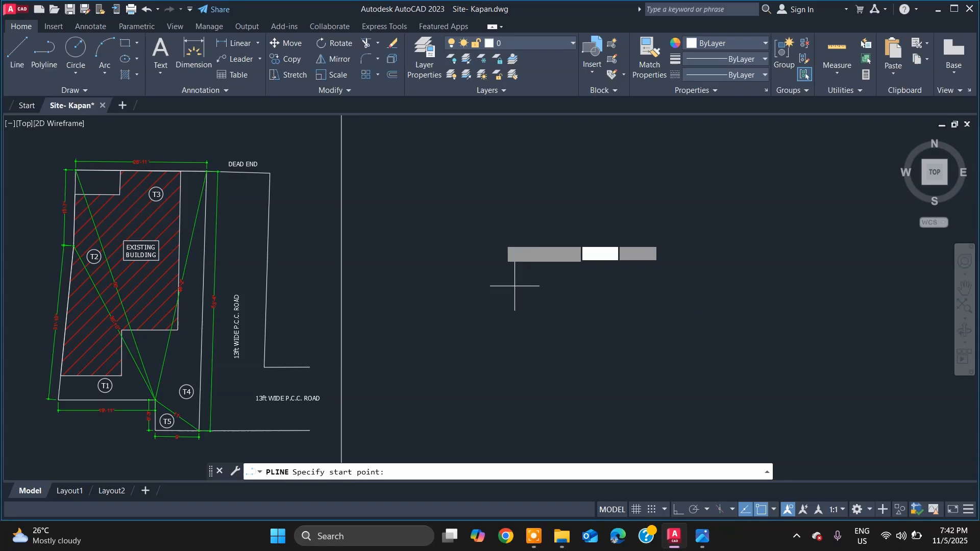
{"action": "left_click", "coordinate": [479, 191]}
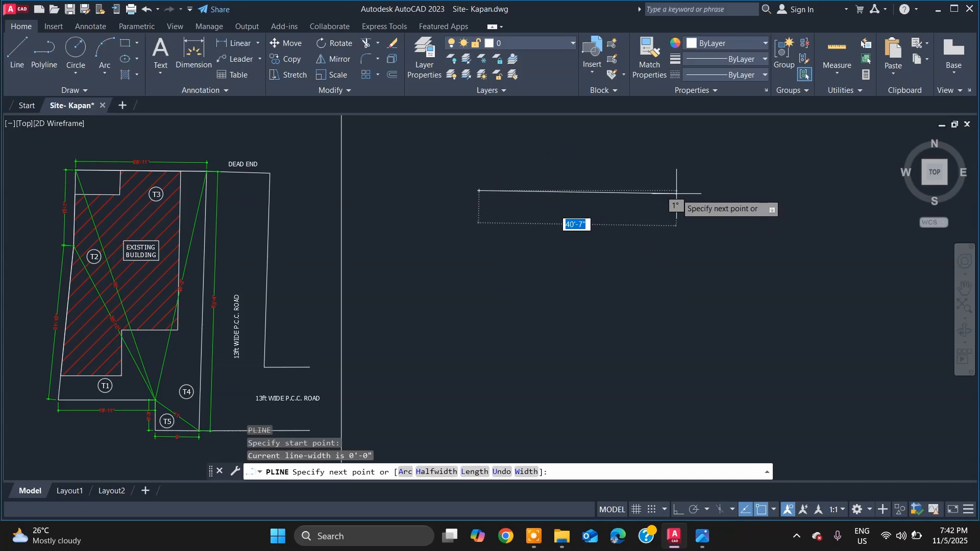
{"action": "left_click", "coordinate": [678, 509]}
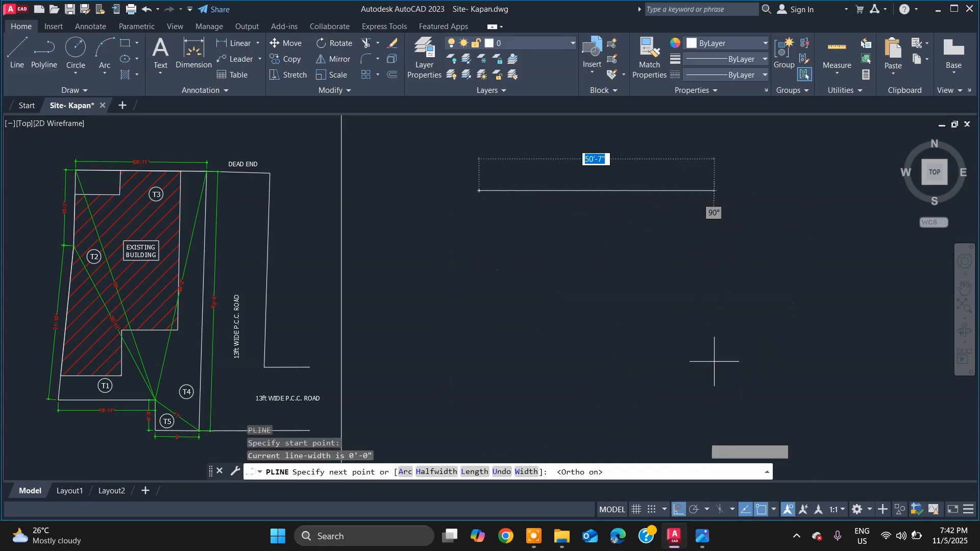
Step: Look up the plot's upper edge dimension in the site plan photo and draw the polyline as one horizontal 26'11" segment
{"action": "key", "text": "alt+Tab"}
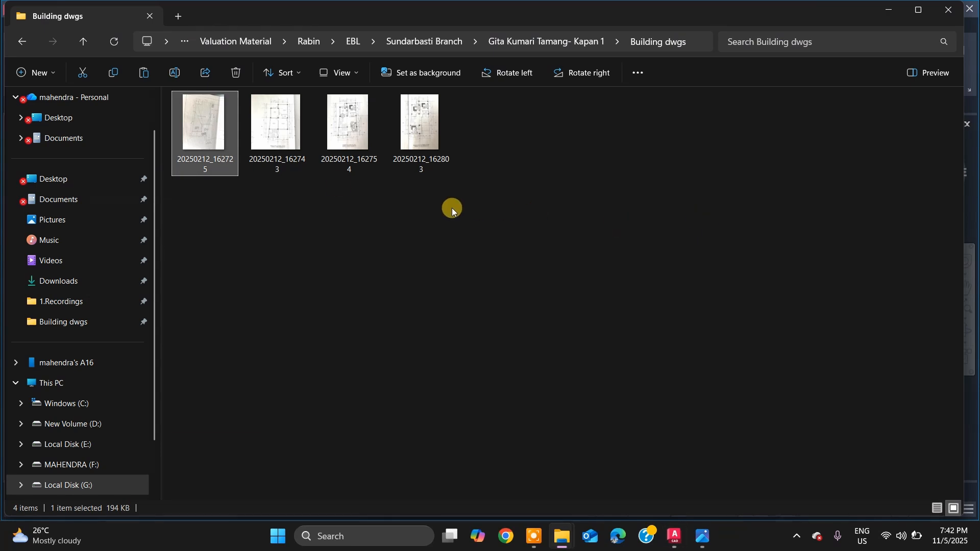
{"action": "left_click", "coordinate": [705, 536]}
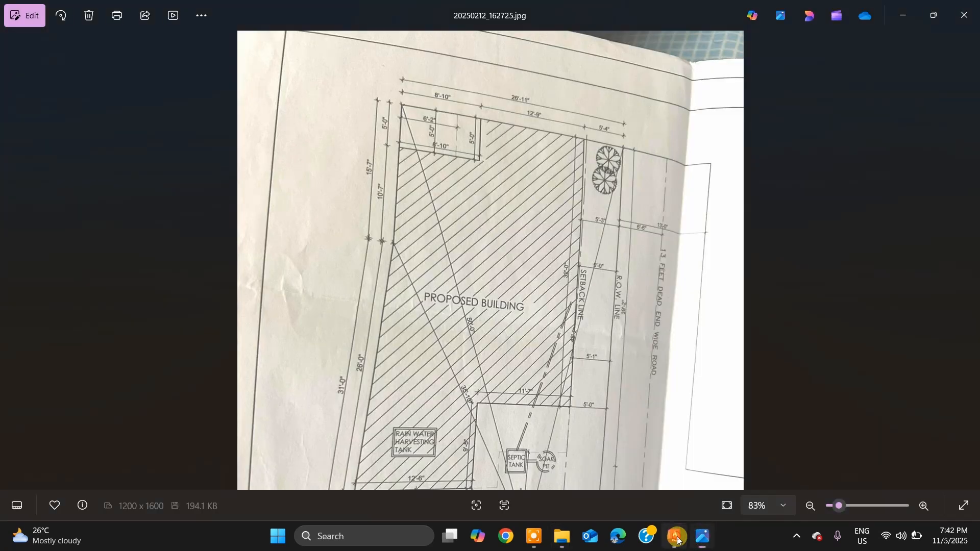
{"action": "left_click", "coordinate": [677, 537]}
{"action": "left_click", "coordinate": [703, 536]}
{"action": "key", "text": "alt+Tab"}
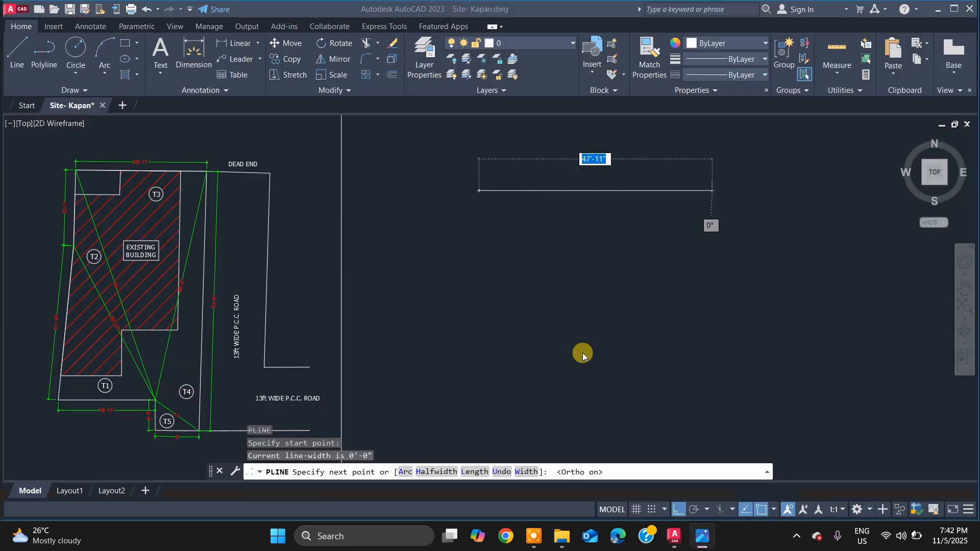
{"action": "key", "text": "alt+Tab"}
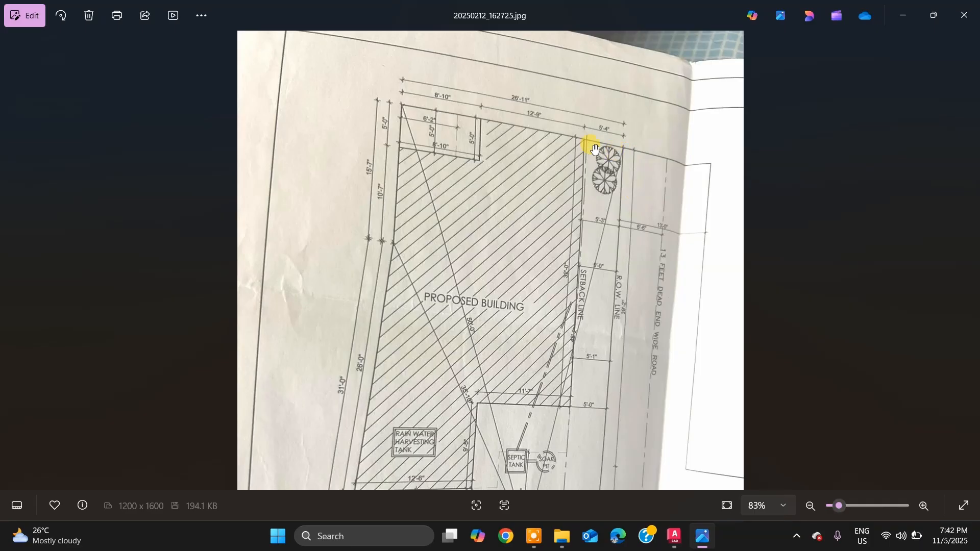
{"action": "scroll", "coordinate": [531, 107], "scroll_direction": "up", "scroll_amount": 2}
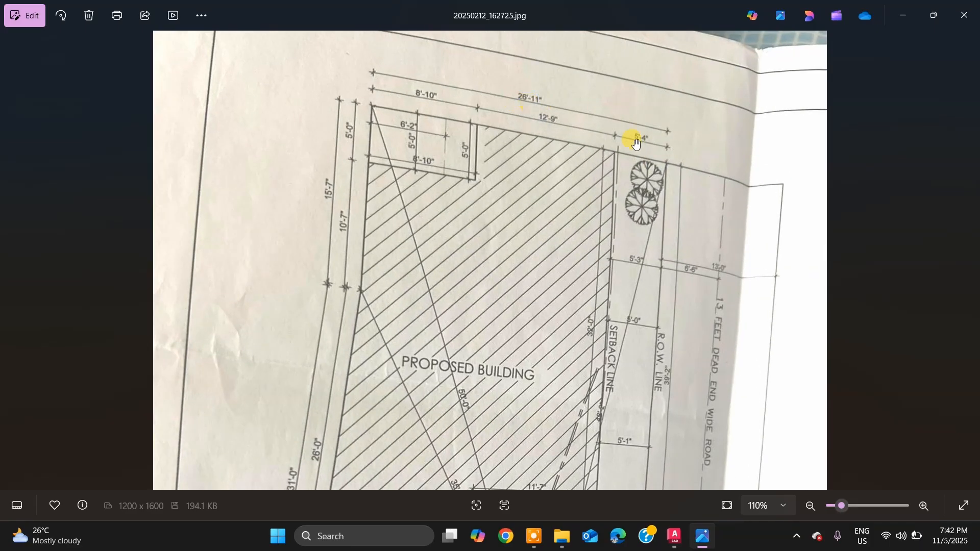
{"action": "key", "text": "alt+Tab"}
{"action": "type", "text": "26'11\""}
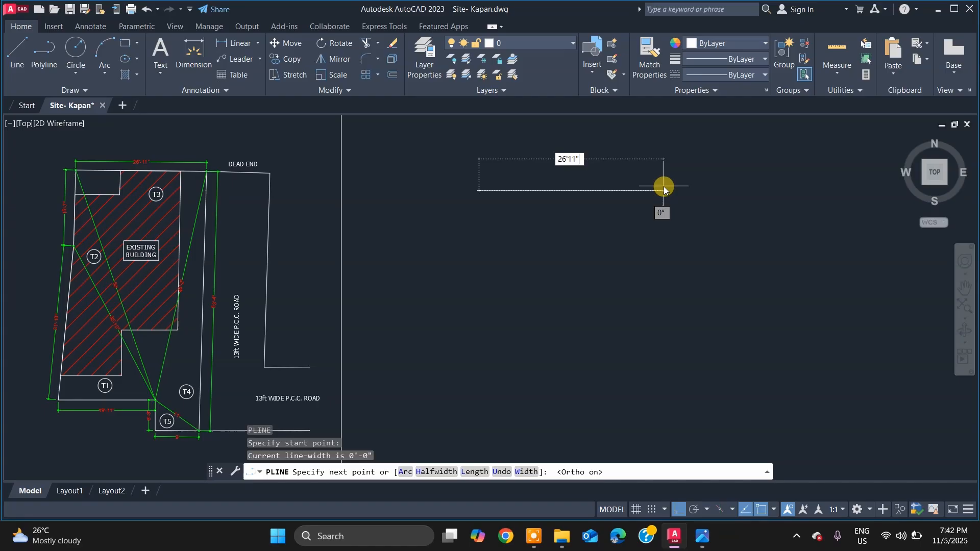
{"action": "key", "text": "Return"}
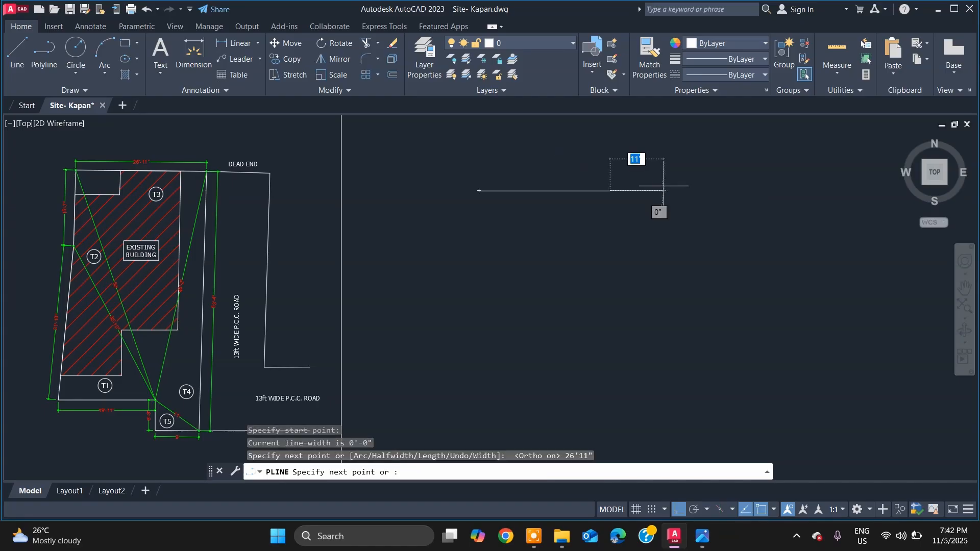
{"action": "key", "text": "Escape"}
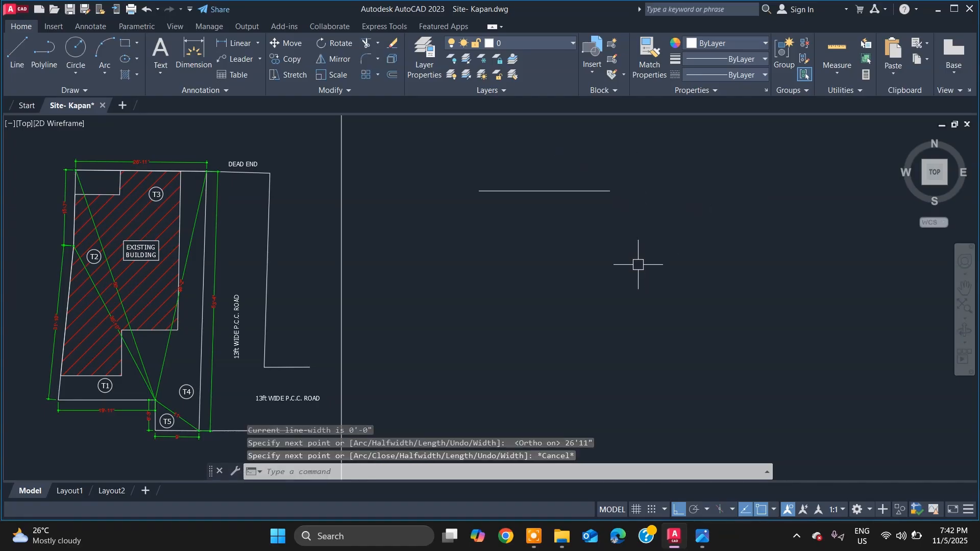
Step: Start a circle centred on the line's left end and look up the plot's long diagonal from that corner in the photo
{"action": "type", "text": "c"}
{"action": "key", "text": "Return"}
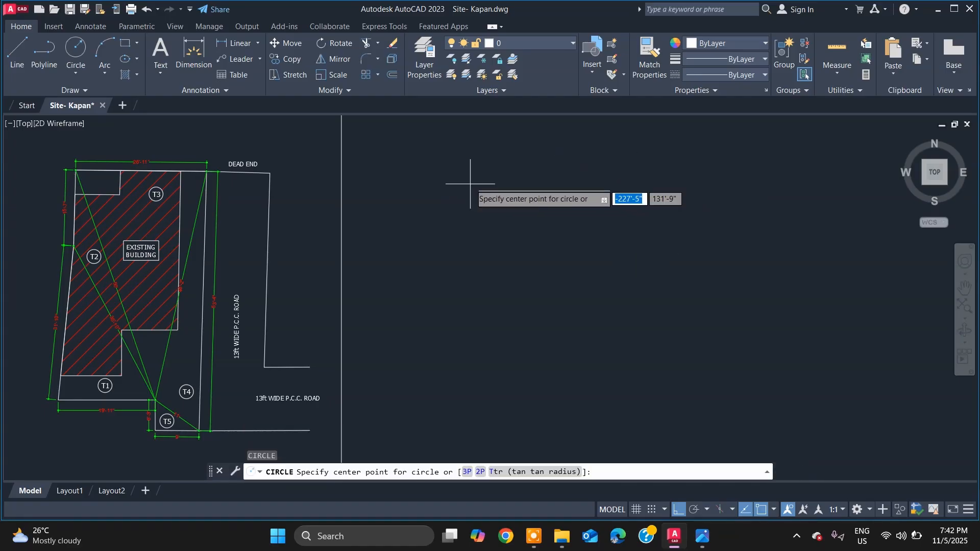
{"action": "left_click", "coordinate": [479, 190]}
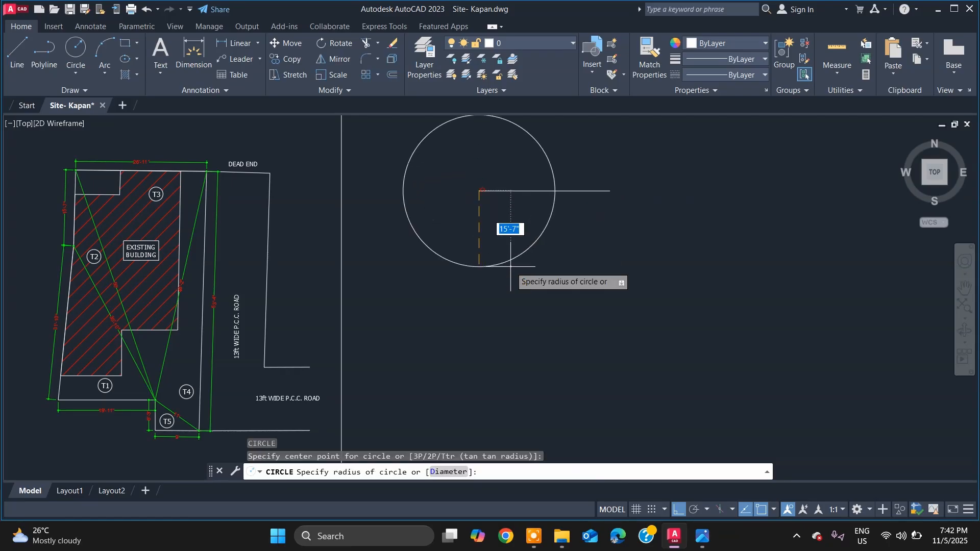
{"action": "key", "text": "alt+Tab"}
{"action": "scroll", "coordinate": [459, 248], "scroll_direction": "down", "scroll_amount": 5}
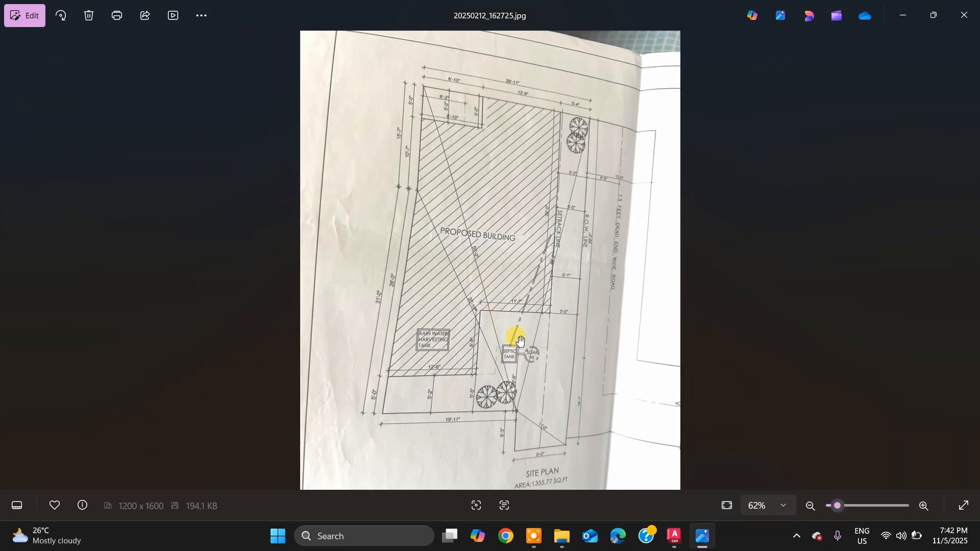
{"action": "scroll", "coordinate": [526, 329], "scroll_direction": "up", "scroll_amount": 2}
{"action": "scroll", "coordinate": [526, 320], "scroll_direction": "down", "scroll_amount": 1}
{"action": "scroll", "coordinate": [449, 72], "scroll_direction": "up", "scroll_amount": 2}
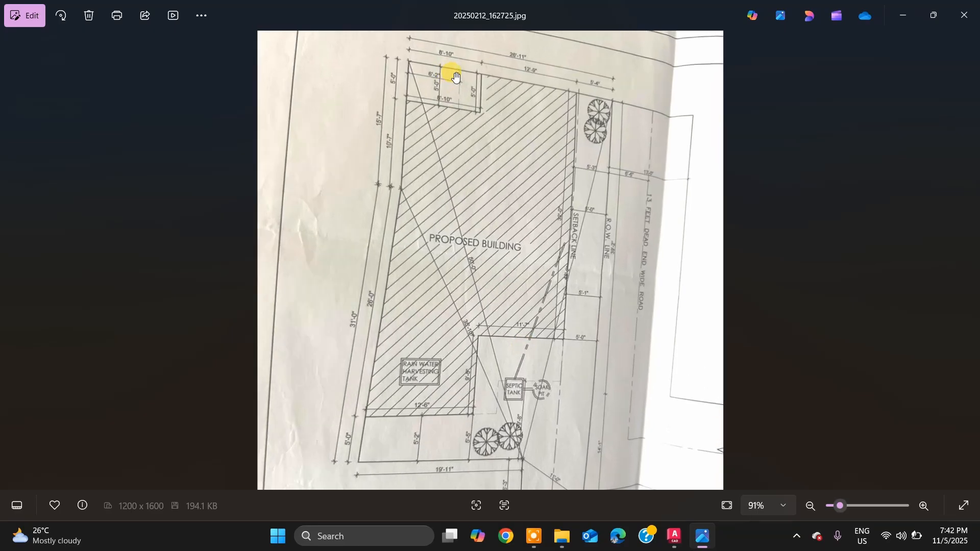
{"action": "scroll", "coordinate": [455, 306], "scroll_direction": "up", "scroll_amount": 4}
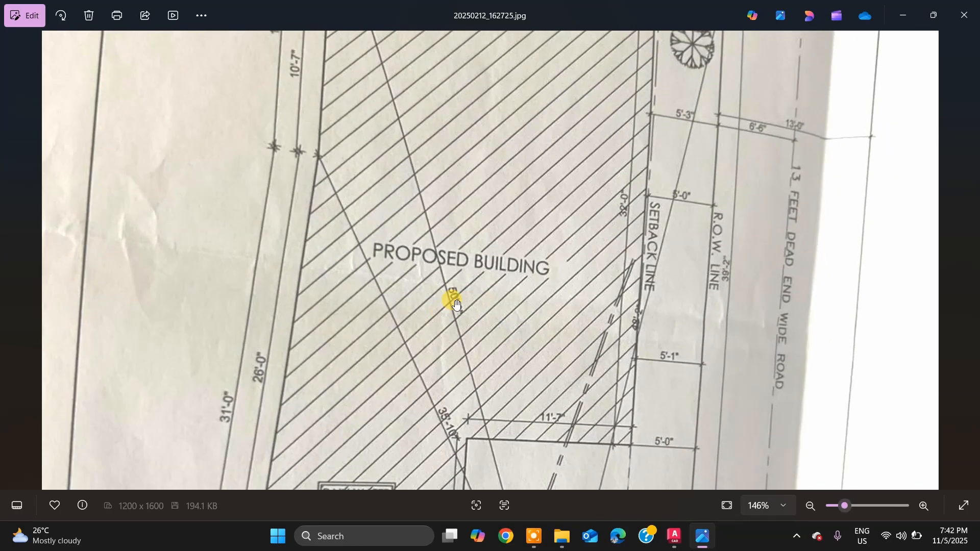
{"action": "scroll", "coordinate": [454, 307], "scroll_direction": "down", "scroll_amount": 1}
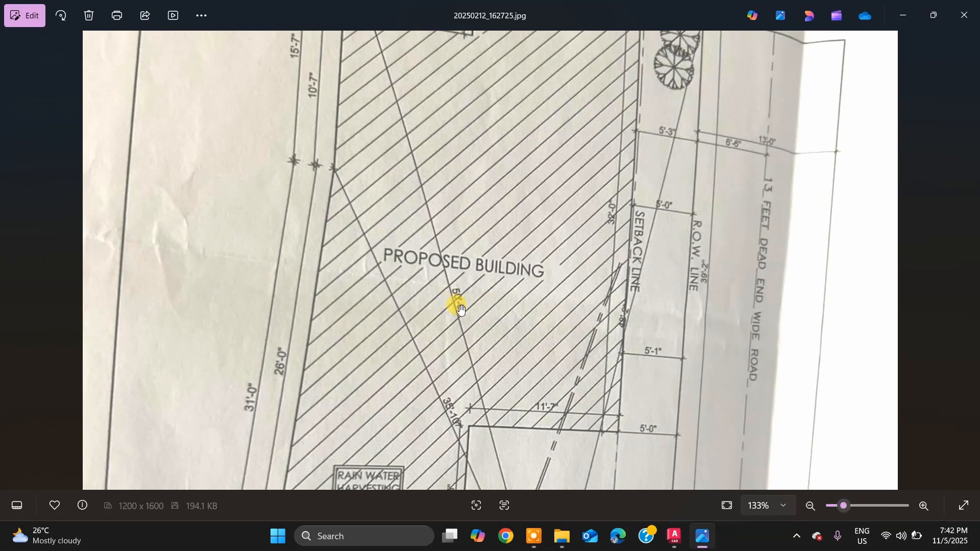
{"action": "scroll", "coordinate": [460, 311], "scroll_direction": "down", "scroll_amount": 4}
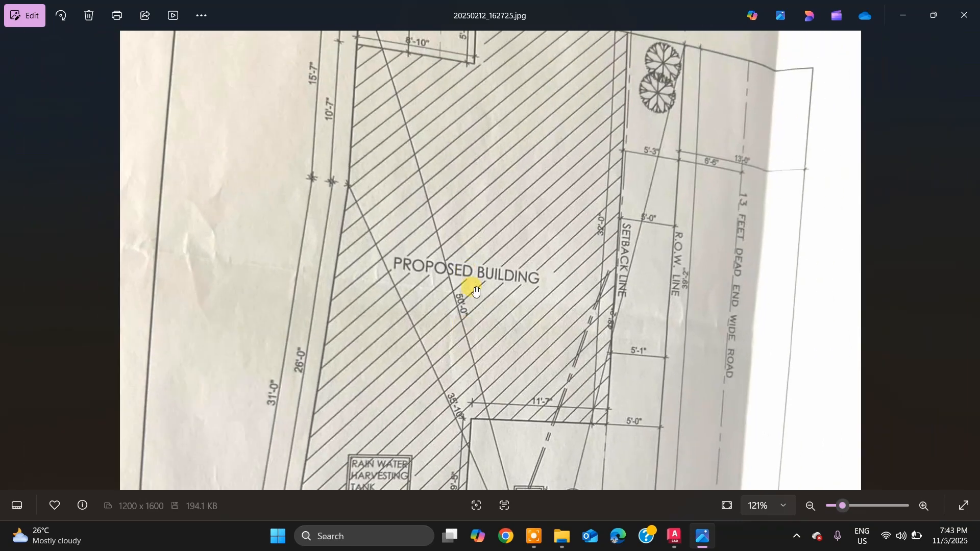
Step: Return to AutoCAD and set the radius of the circle at the line's left end to 50'
{"action": "key", "text": "alt+Tab"}
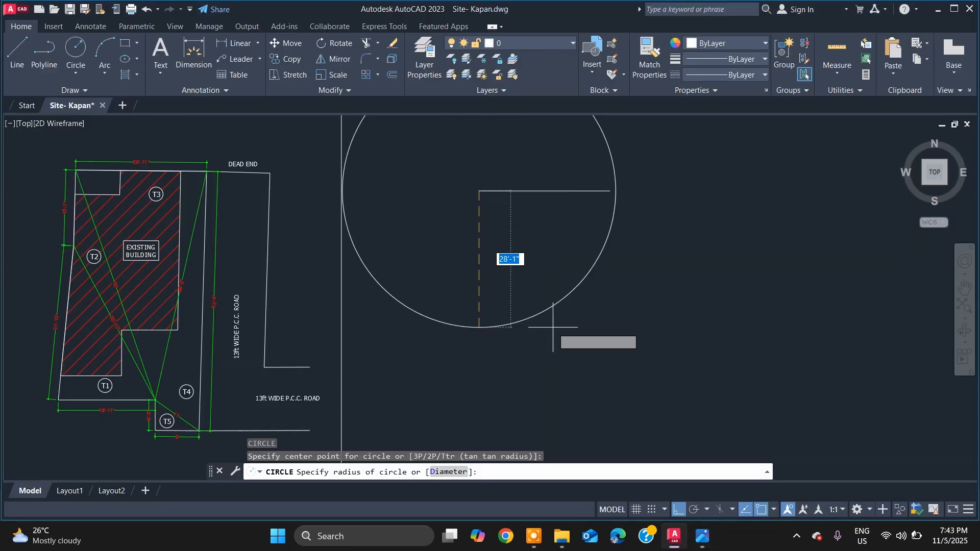
{"action": "type", "text": "50"}
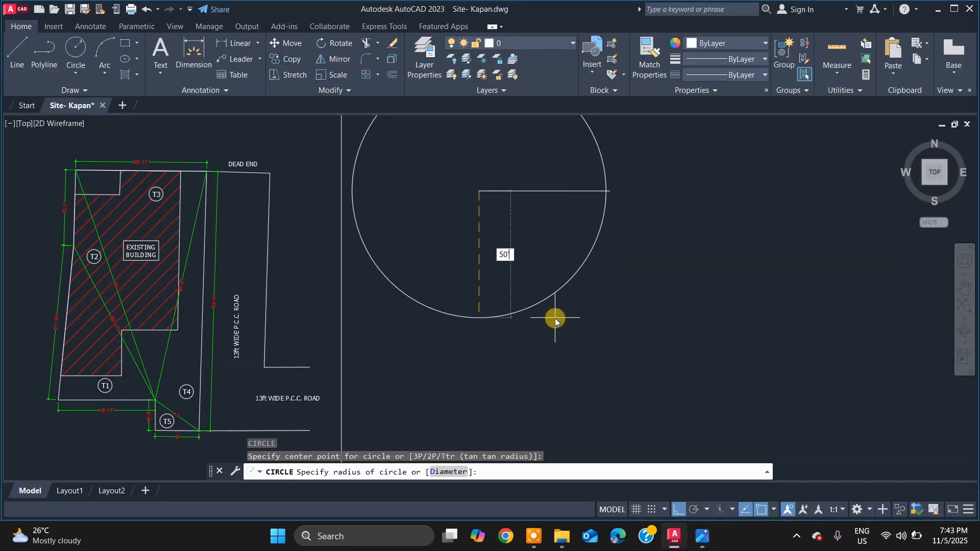
{"action": "type", "text": "'"}
{"action": "key", "text": "Return"}
Step: Start a second circle centred on the line's right end and check that corner's diagonal in the photo and the existing plan
{"action": "key", "text": "Return"}
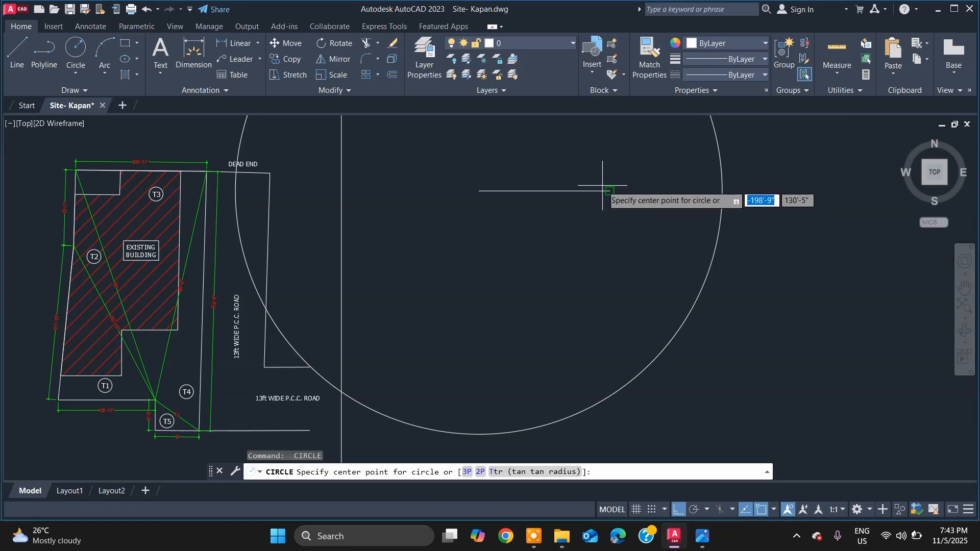
{"action": "left_click", "coordinate": [607, 190]}
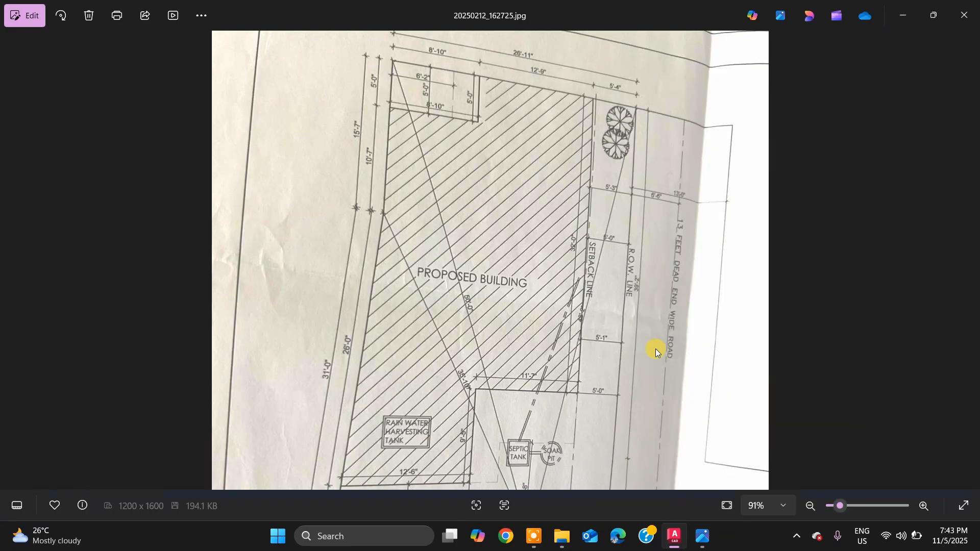
{"action": "key", "text": "alt+Tab"}
{"action": "scroll", "coordinate": [636, 125], "scroll_direction": "up", "scroll_amount": 3}
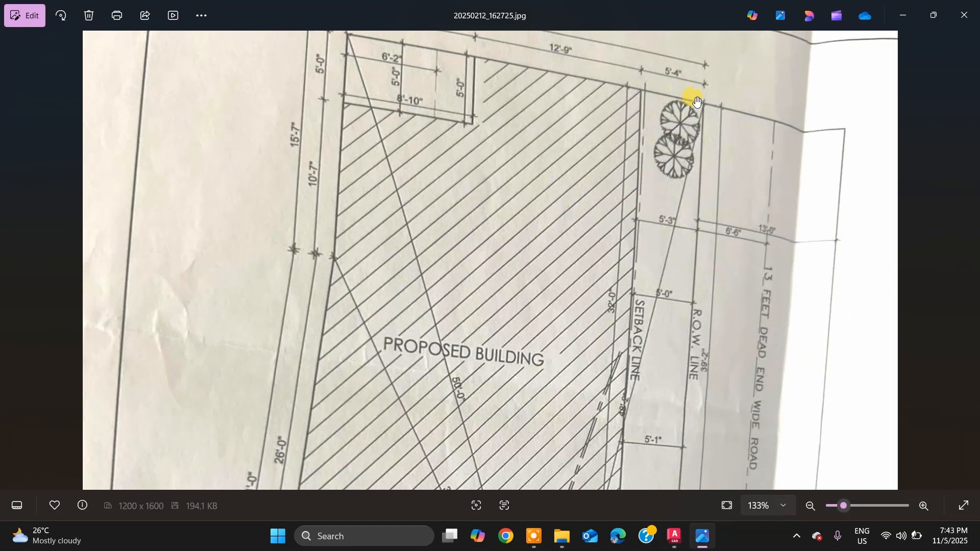
{"action": "scroll", "coordinate": [690, 114], "scroll_direction": "down", "scroll_amount": 4}
{"action": "scroll", "coordinate": [520, 396], "scroll_direction": "up", "scroll_amount": 1}
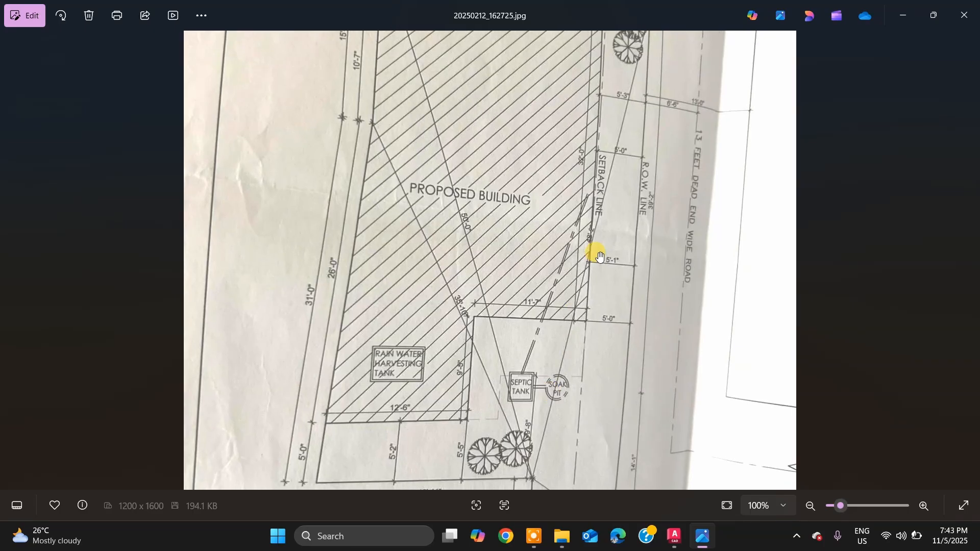
{"action": "scroll", "coordinate": [613, 242], "scroll_direction": "up", "scroll_amount": 3}
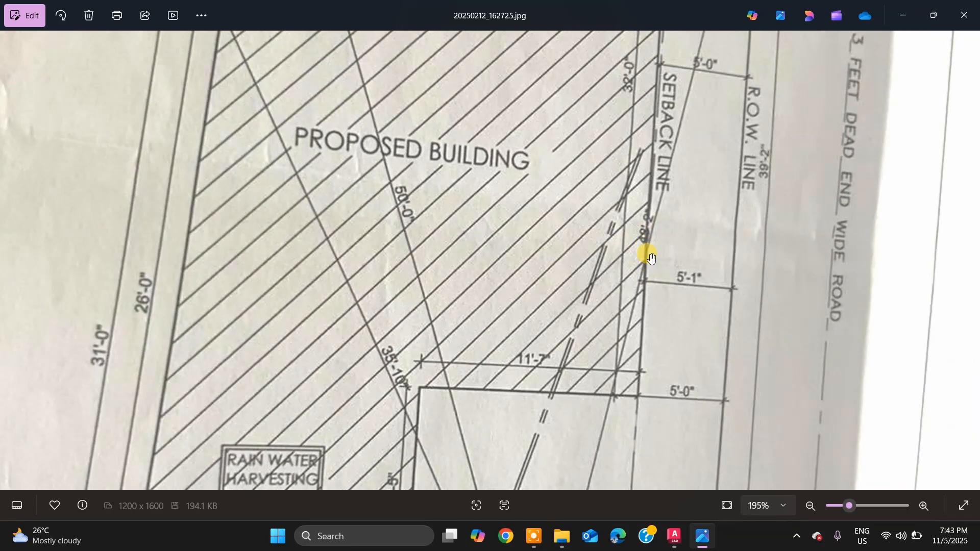
{"action": "key", "text": "alt+Tab"}
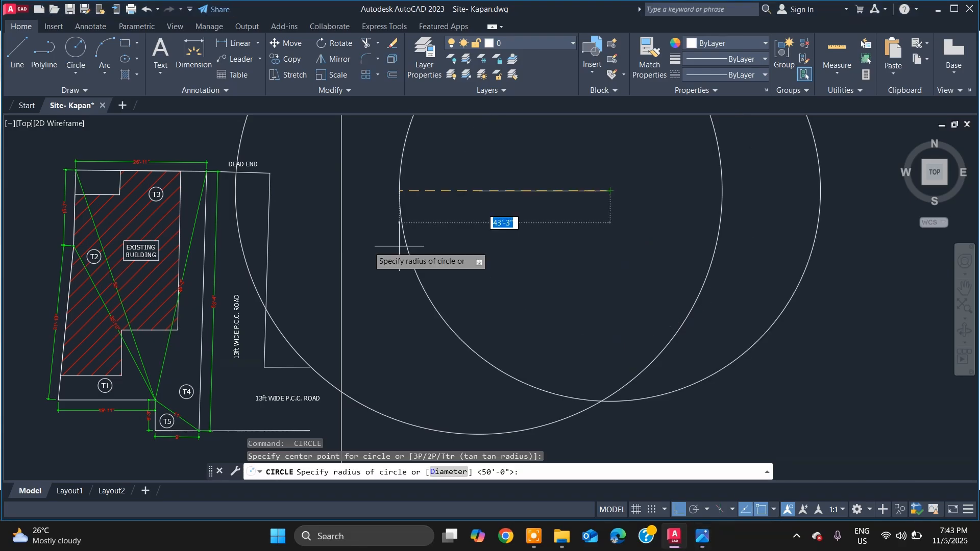
{"action": "scroll", "coordinate": [140, 269], "scroll_direction": "up", "scroll_amount": 4}
{"action": "scroll", "coordinate": [304, 260], "scroll_direction": "up", "scroll_amount": 4}
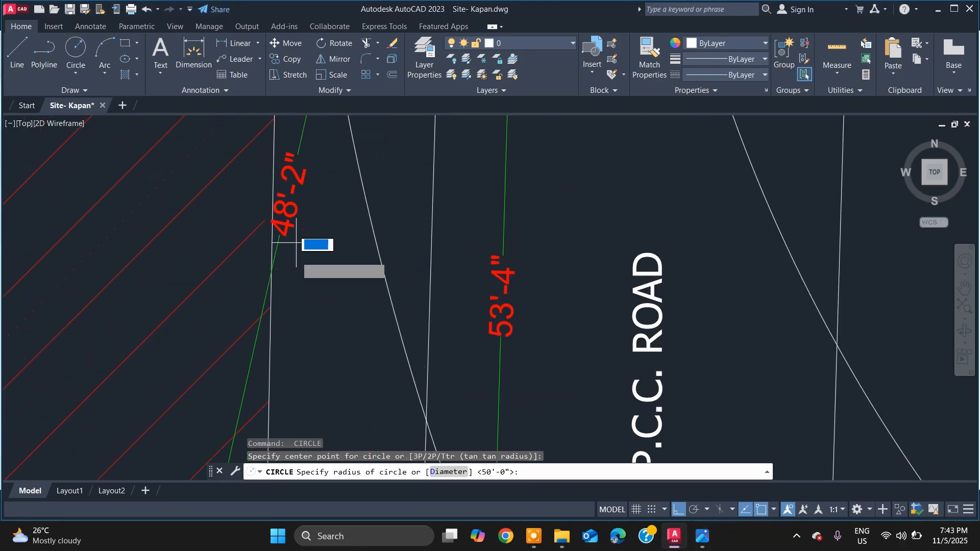
{"action": "key", "text": "alt+Tab"}
{"action": "scroll", "coordinate": [656, 261], "scroll_direction": "down", "scroll_amount": 2}
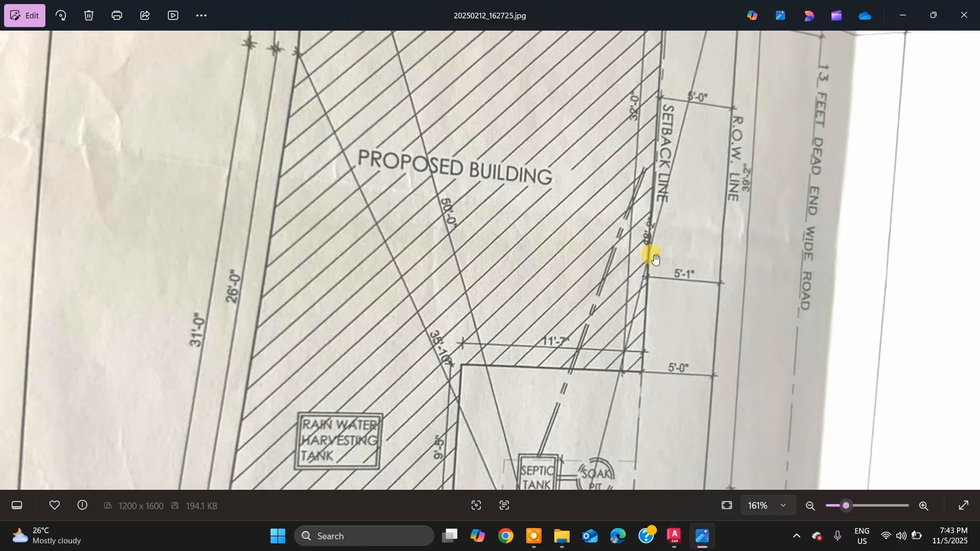
Step: Return to AutoCAD and complete the circle at the line's right end with a radius of 48'2"
{"action": "key", "text": "alt+Tab"}
{"action": "scroll", "coordinate": [633, 253], "scroll_direction": "down", "scroll_amount": 3}
{"action": "scroll", "coordinate": [625, 253], "scroll_direction": "down", "scroll_amount": 6}
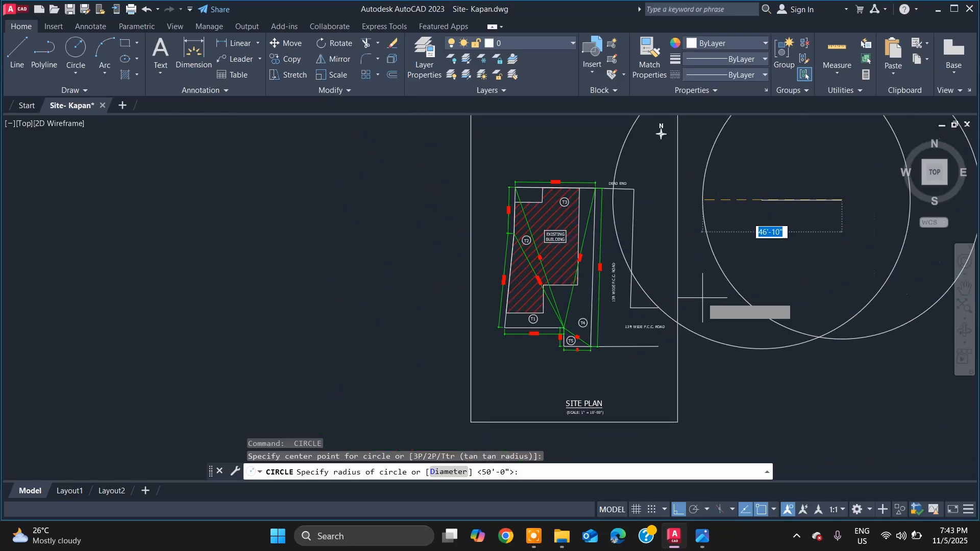
{"action": "scroll", "coordinate": [745, 280], "scroll_direction": "down", "scroll_amount": 4}
{"action": "scroll", "coordinate": [767, 303], "scroll_direction": "up", "scroll_amount": 6}
{"action": "scroll", "coordinate": [766, 302], "scroll_direction": "down", "scroll_amount": 4}
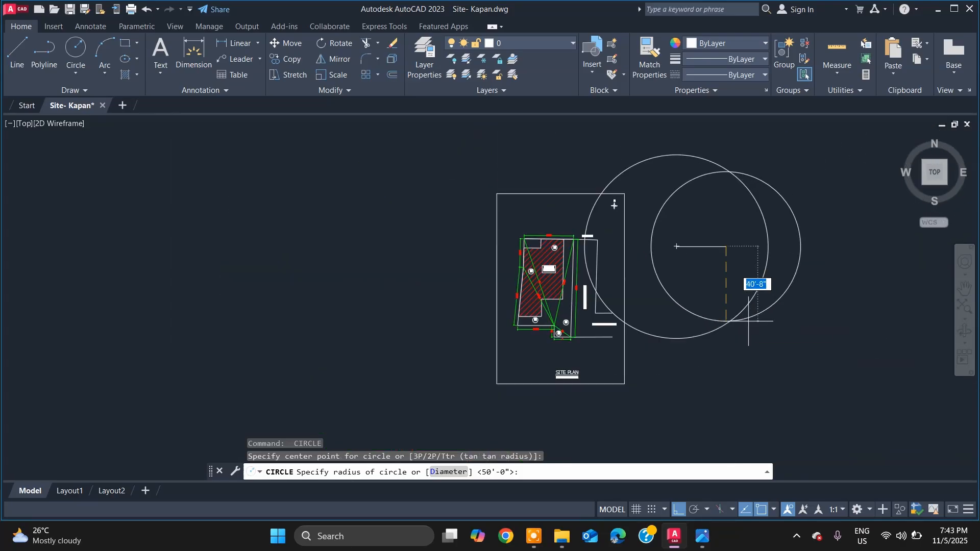
{"action": "type", "text": "48'2\""}
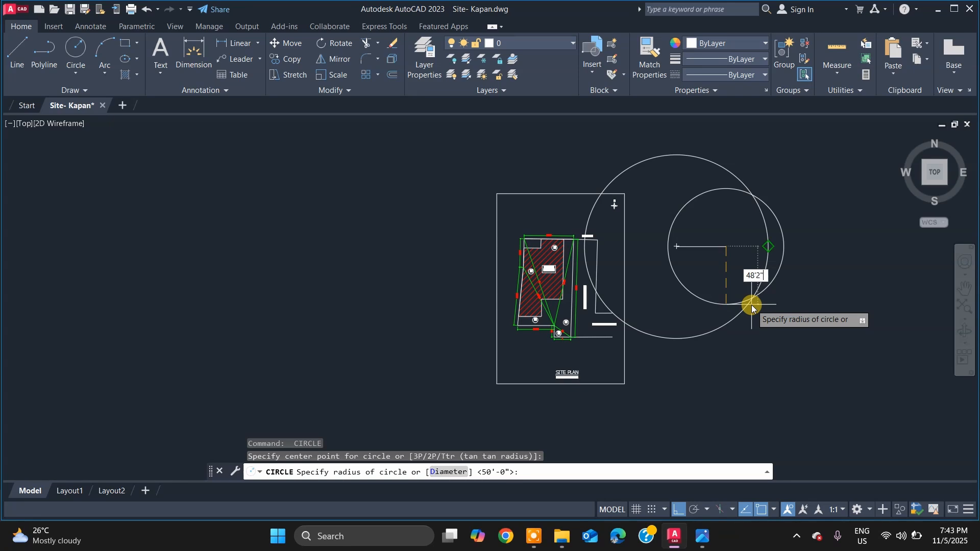
{"action": "key", "text": "Return"}
{"action": "key", "text": "Escape"}
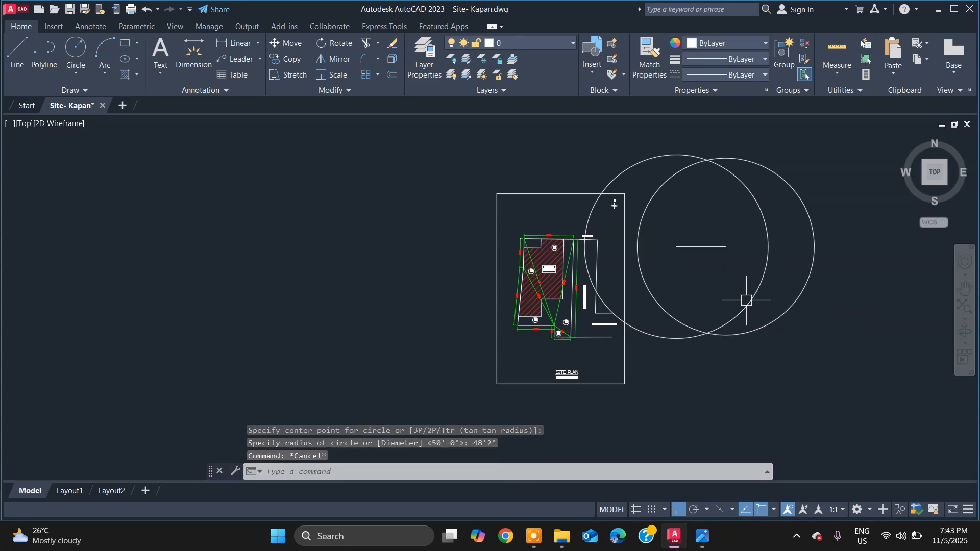
Step: Draw a vertical polyline straight down from the lower intersection of the two circles to mark that plot corner
{"action": "scroll", "coordinate": [715, 290], "scroll_direction": "up", "scroll_amount": 5}
{"action": "scroll", "coordinate": [704, 299], "scroll_direction": "down", "scroll_amount": 5}
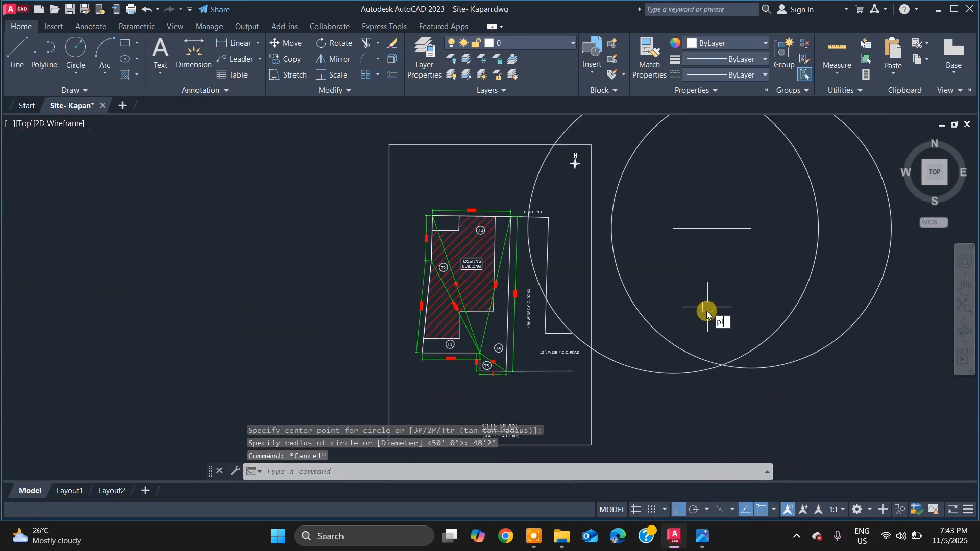
{"action": "type", "text": "pl"}
{"action": "key", "text": "Return"}
{"action": "scroll", "coordinate": [710, 311], "scroll_direction": "up", "scroll_amount": 3}
{"action": "left_click", "coordinate": [716, 356]}
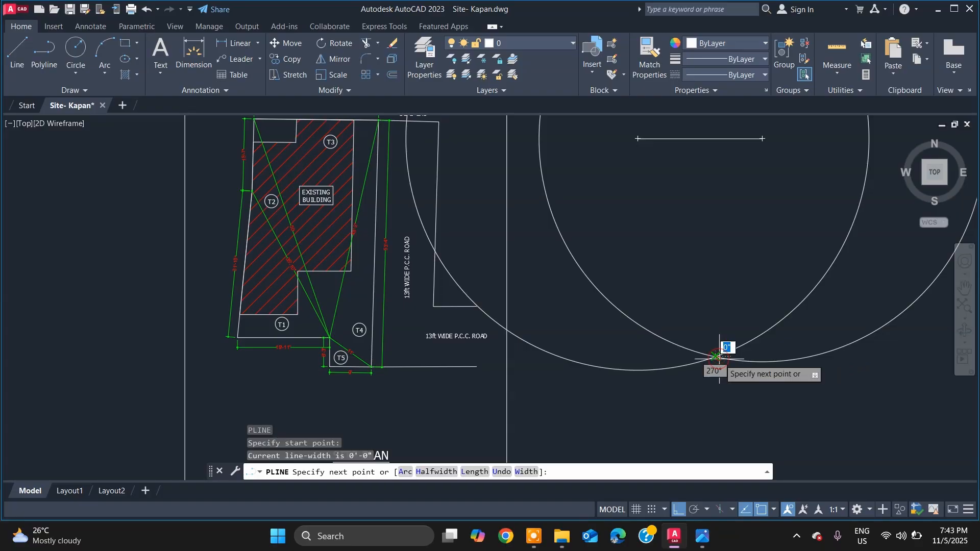
{"action": "left_click", "coordinate": [730, 432]}
{"action": "key", "text": "Escape"}
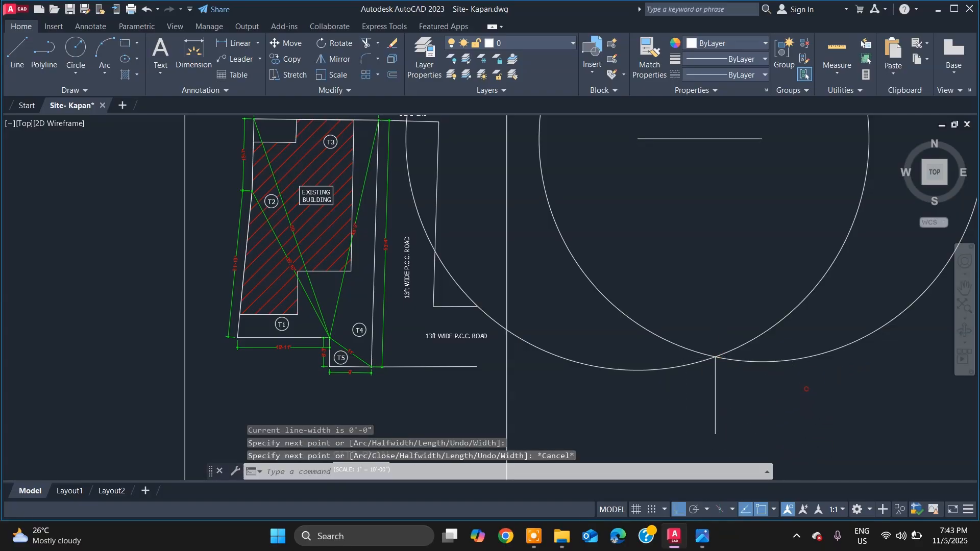
Step: Delete both construction circles, keeping the horizontal line and the vertical line below it
{"action": "left_click", "coordinate": [806, 389]}
{"action": "left_click", "coordinate": [774, 312]}
{"action": "key", "text": "Delete"}
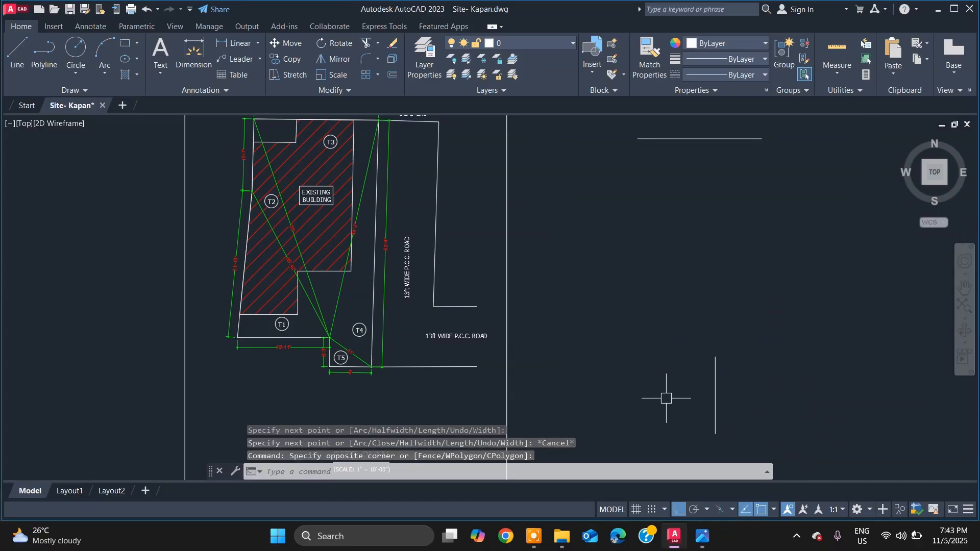
Step: Switch to the site plan photo and look up the overall length of the plot's upper-left boundary segment
{"action": "scroll", "coordinate": [691, 343], "scroll_direction": "down", "scroll_amount": 5}
{"action": "scroll", "coordinate": [721, 353], "scroll_direction": "up", "scroll_amount": 5}
{"action": "key", "text": "alt+Tab"}
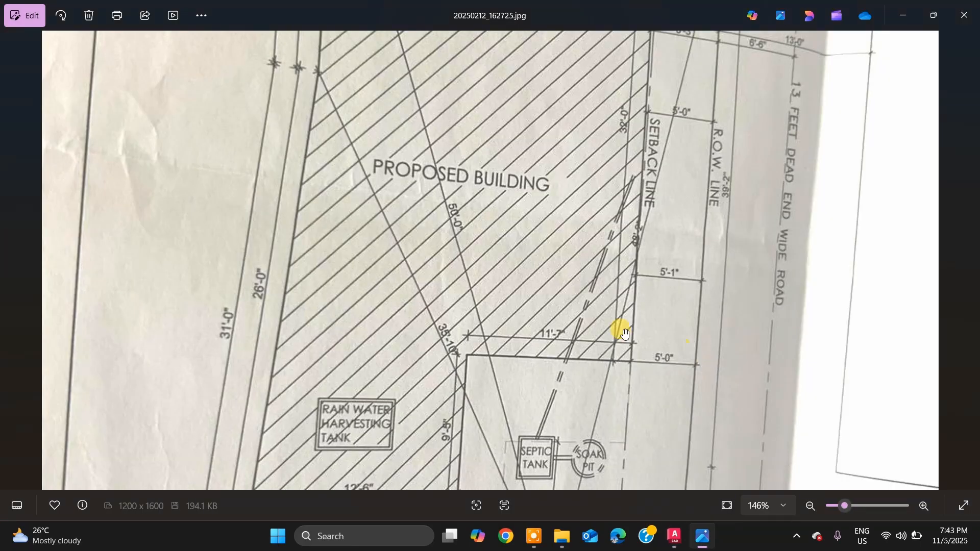
{"action": "scroll", "coordinate": [587, 350], "scroll_direction": "down", "scroll_amount": 3}
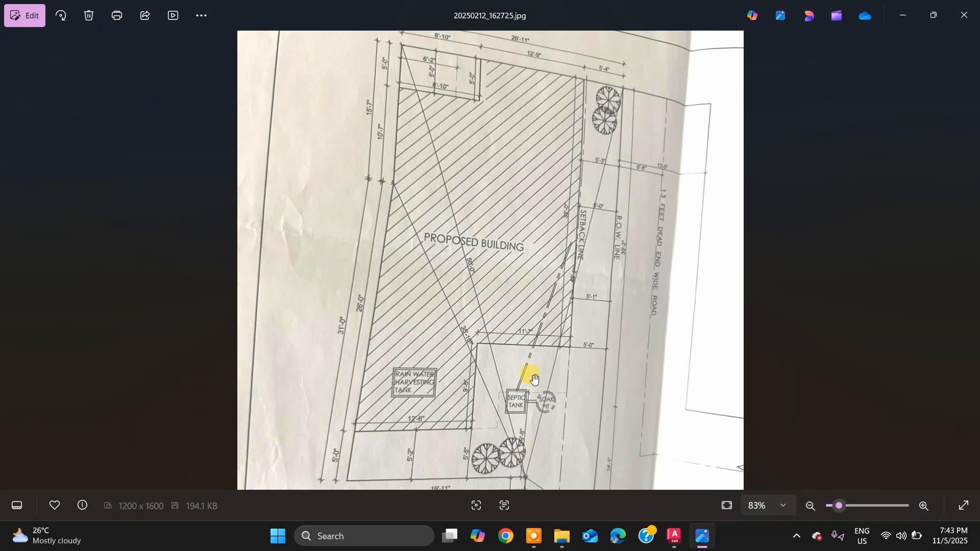
{"action": "scroll", "coordinate": [534, 379], "scroll_direction": "down", "scroll_amount": 1}
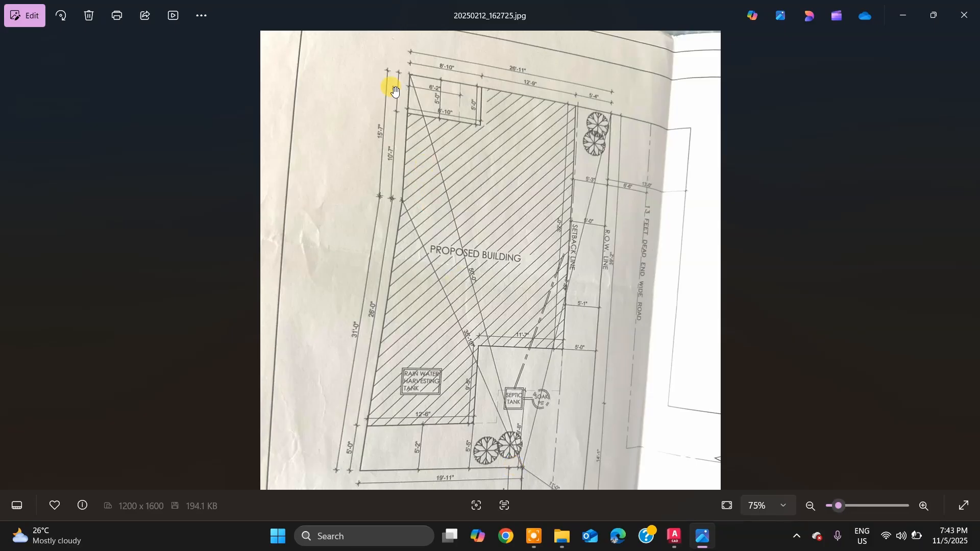
{"action": "scroll", "coordinate": [395, 91], "scroll_direction": "up", "scroll_amount": 1}
{"action": "scroll", "coordinate": [365, 144], "scroll_direction": "up", "scroll_amount": 2}
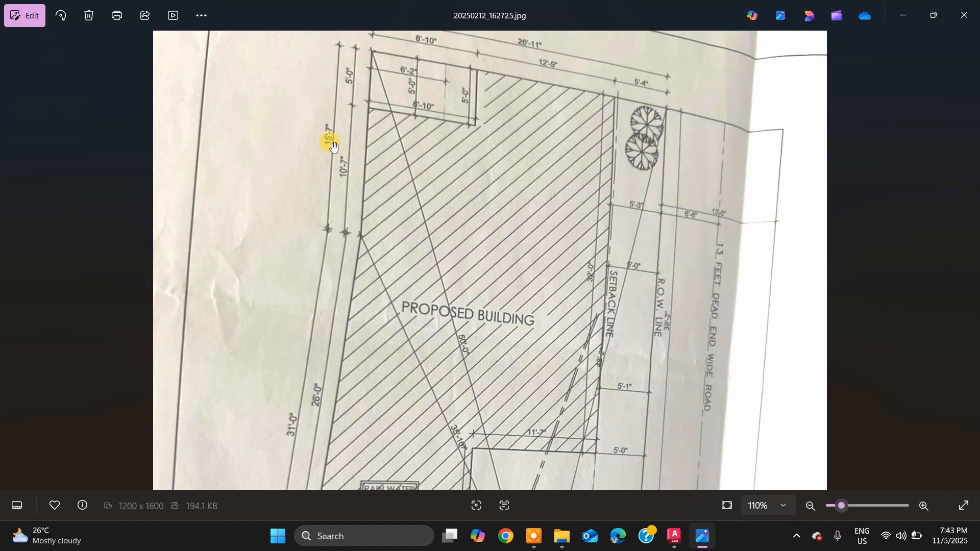
{"action": "scroll", "coordinate": [340, 122], "scroll_direction": "up", "scroll_amount": 1}
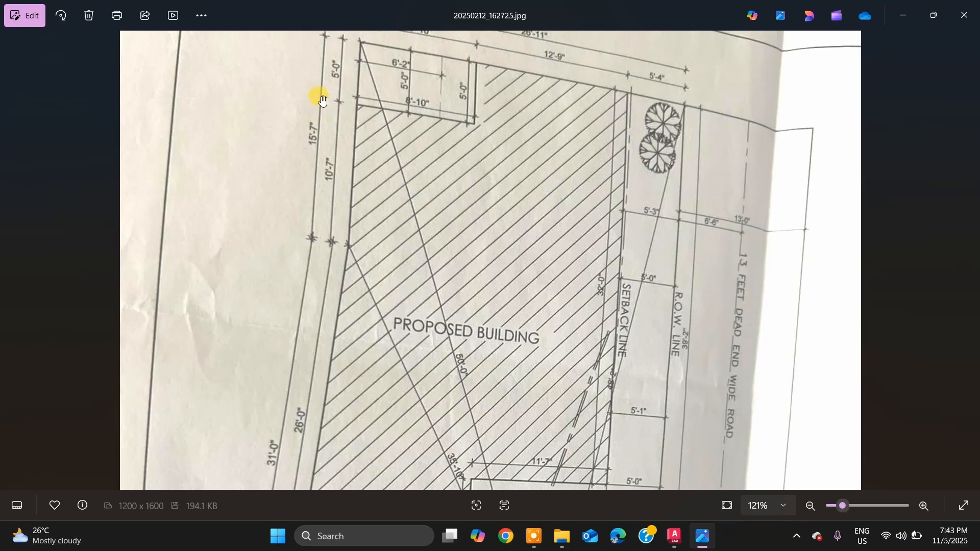
Step: Return to AutoCAD and try to place a circle of radius 15'7" at the horizontal line's left end
{"action": "key", "text": "alt+Tab"}
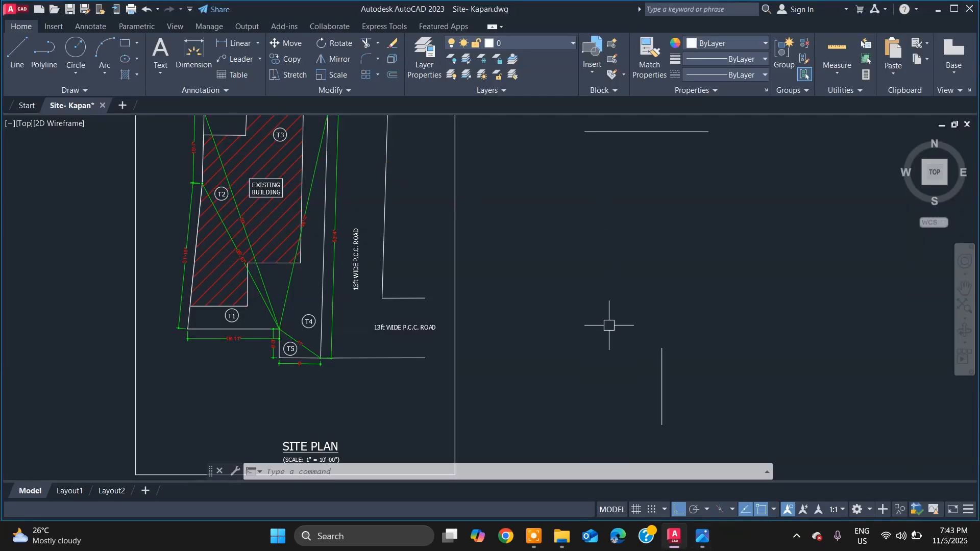
{"action": "type", "text": "c"}
{"action": "key", "text": "Return"}
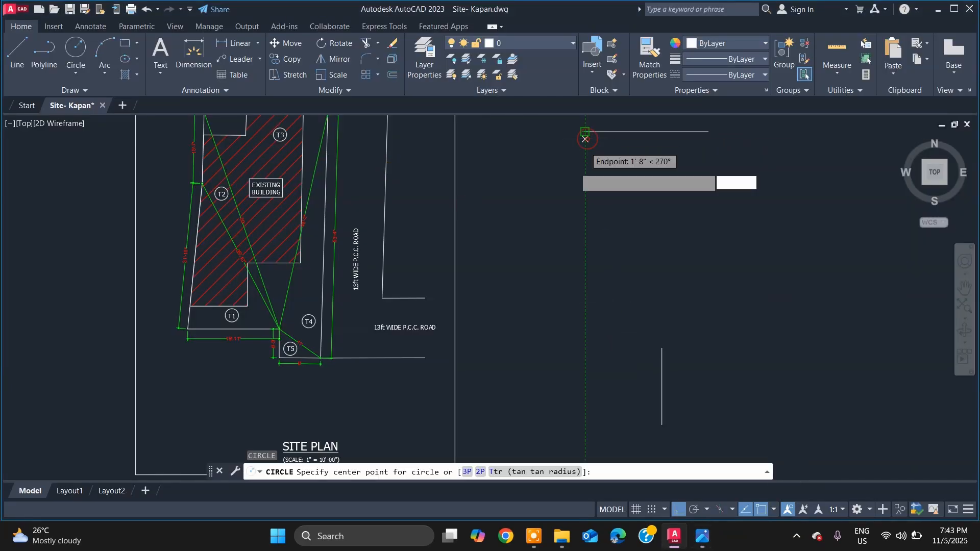
{"action": "left_click", "coordinate": [585, 139]}
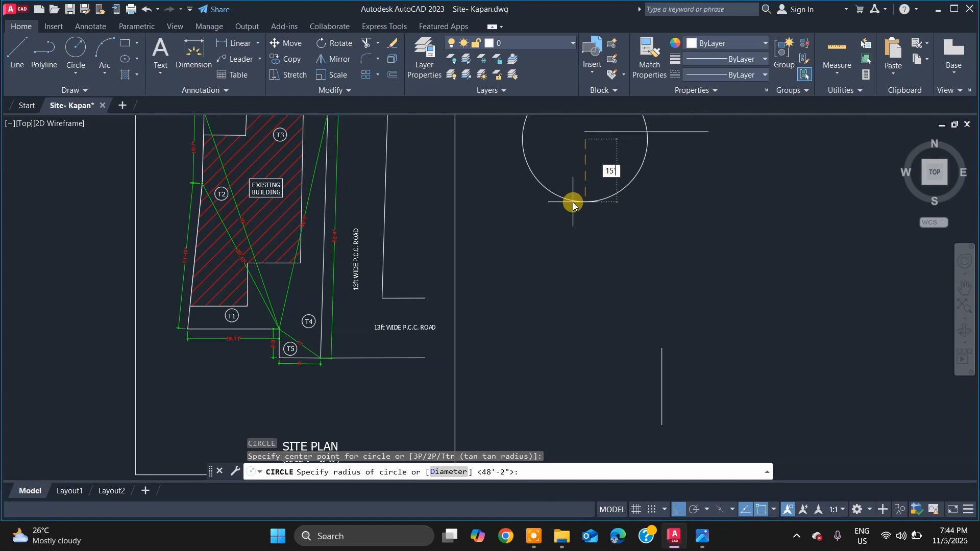
{"action": "key", "text": "Return"}
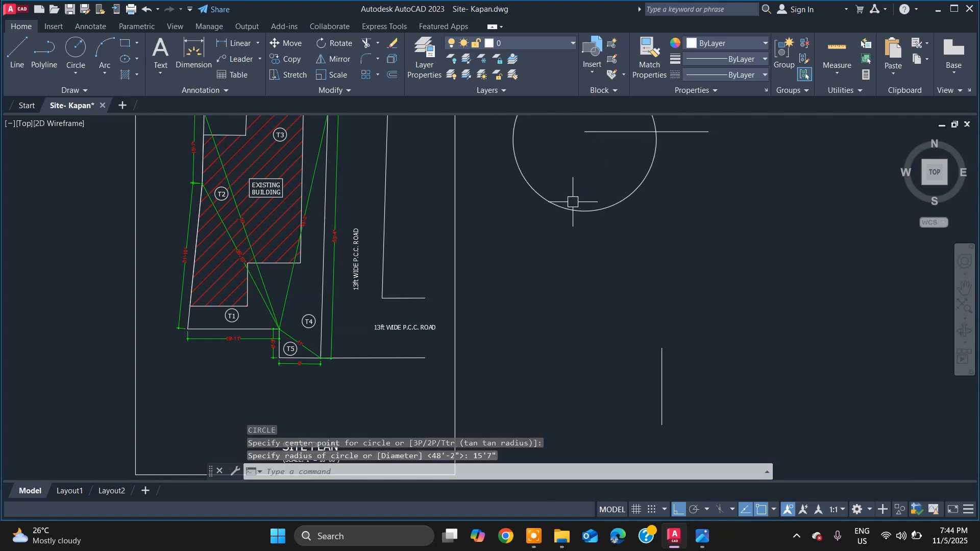
Step: Draw a circle of radius 35'10" centred on the vertical line's upper end, reading the shorter diagonal's length from the photo
{"action": "key", "text": "Return"}
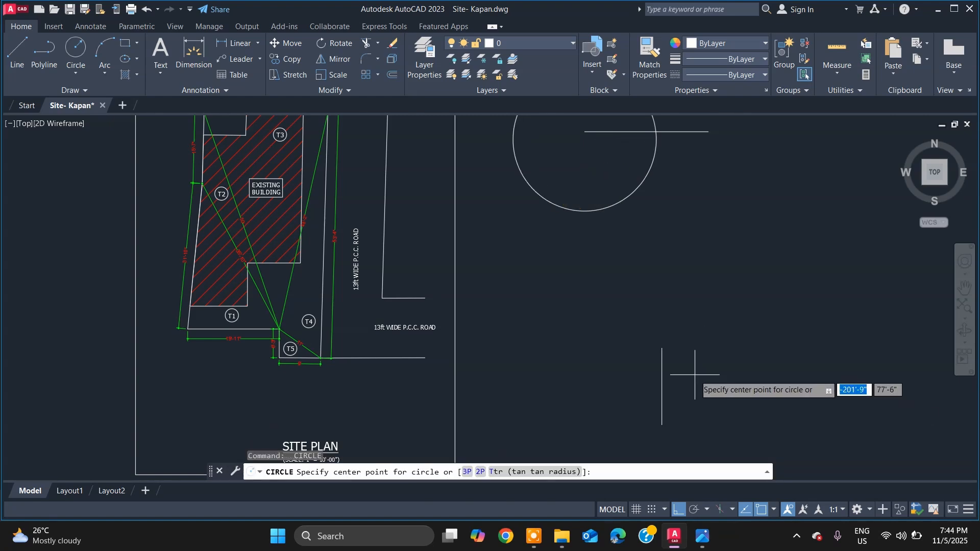
{"action": "left_click", "coordinate": [657, 343]}
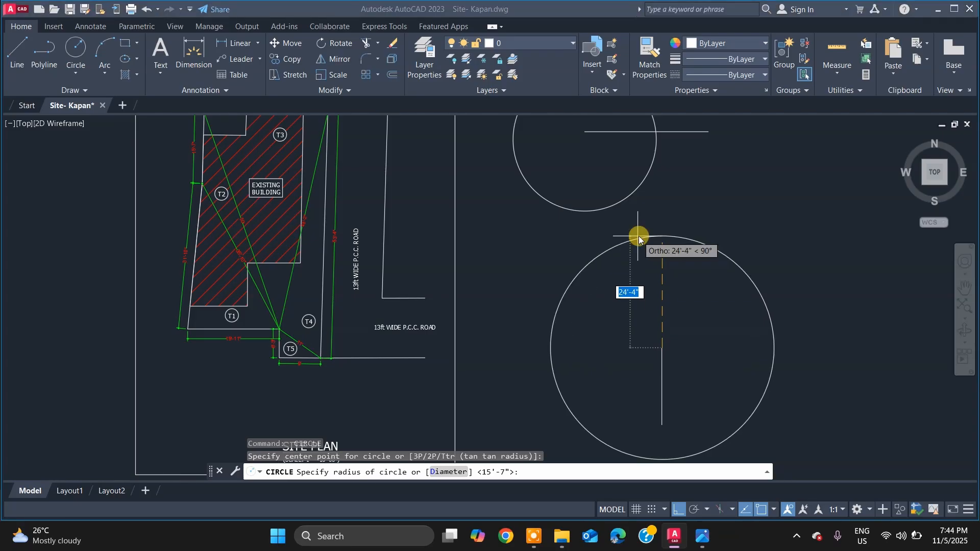
{"action": "key", "text": "alt+Tab"}
{"action": "scroll", "coordinate": [457, 354], "scroll_direction": "down", "scroll_amount": 3}
{"action": "scroll", "coordinate": [455, 437], "scroll_direction": "up", "scroll_amount": 5}
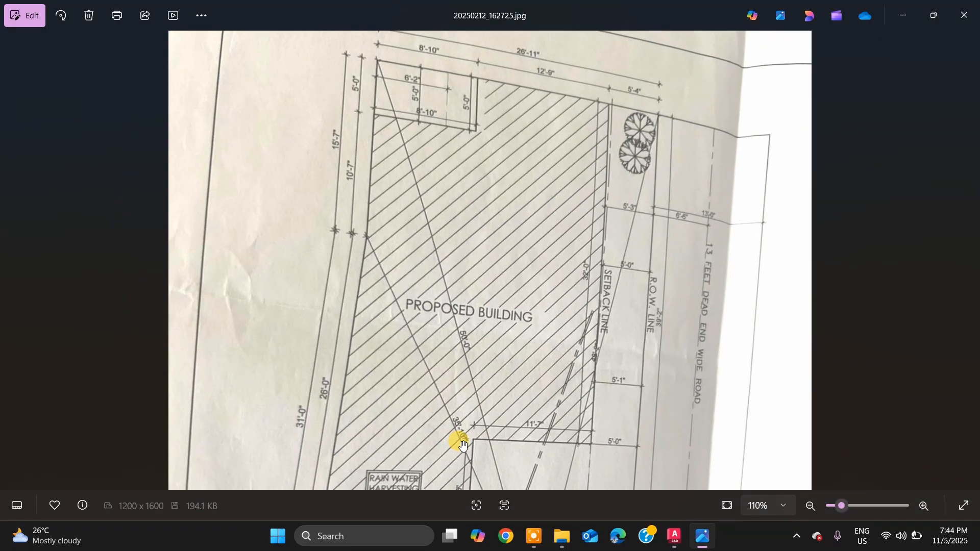
{"action": "scroll", "coordinate": [459, 389], "scroll_direction": "up", "scroll_amount": 5}
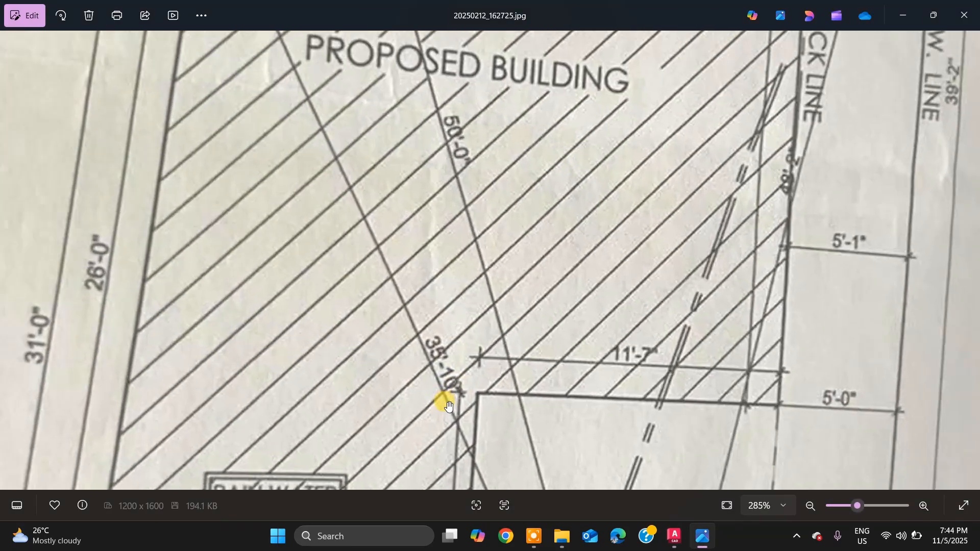
{"action": "key", "text": "alt+Tab"}
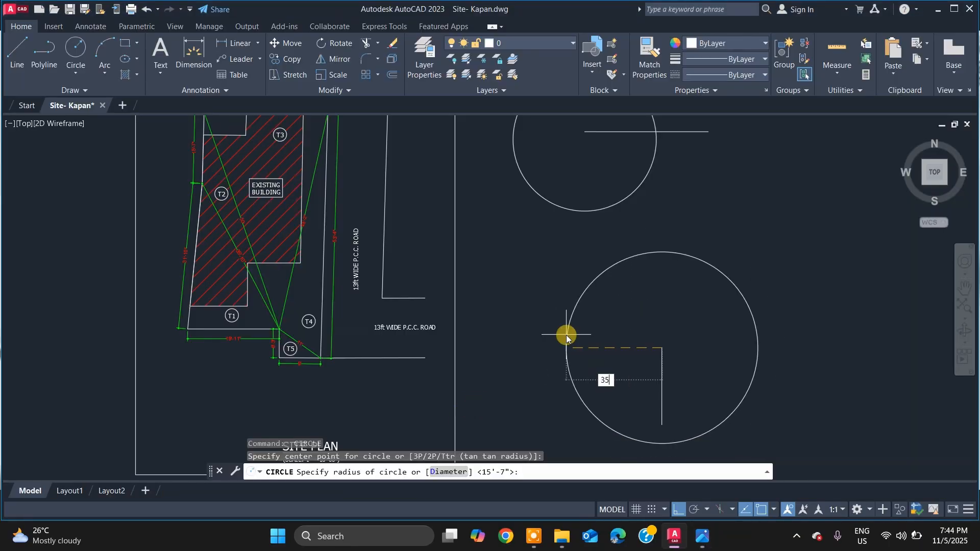
{"action": "key", "text": "Return"}
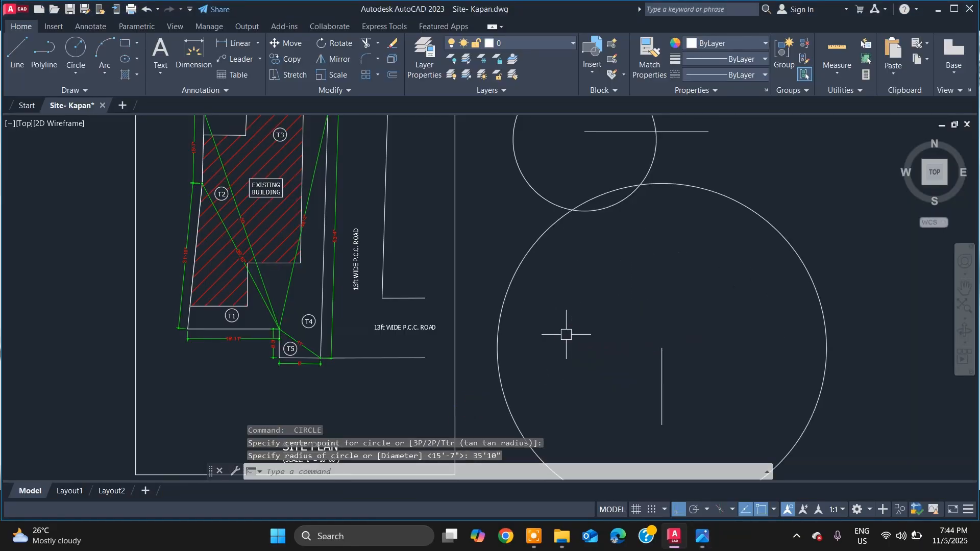
Step: Try to draw a polyline from the horizontal line's left end to the left intersection of the circles, and undo it
{"action": "type", "text": "pl"}
{"action": "key", "text": "Return"}
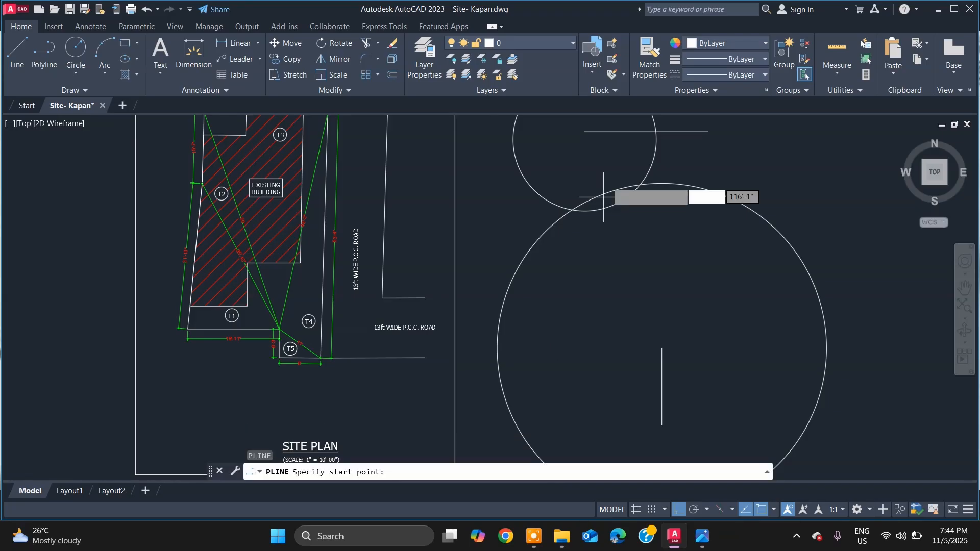
{"action": "left_click", "coordinate": [584, 133]}
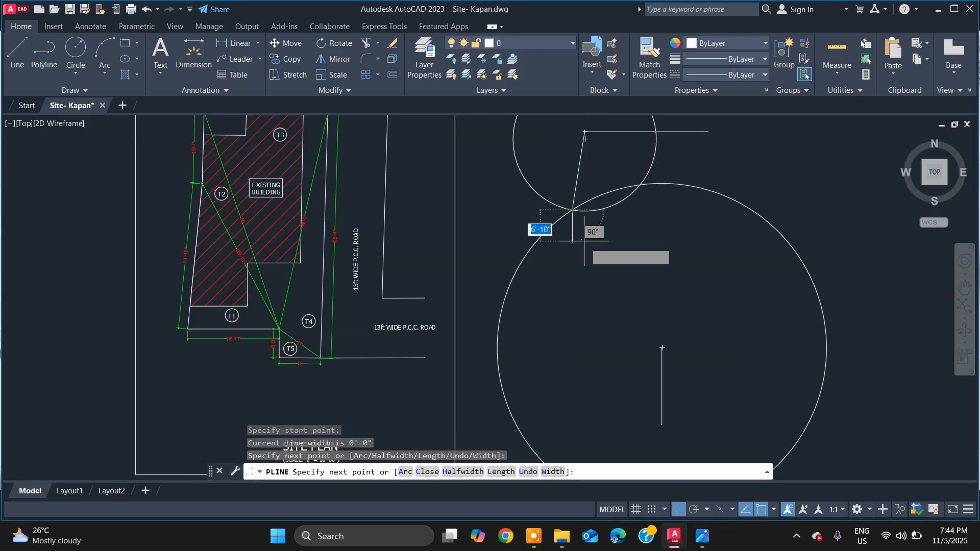
{"action": "scroll", "coordinate": [605, 316], "scroll_direction": "down", "scroll_amount": 2}
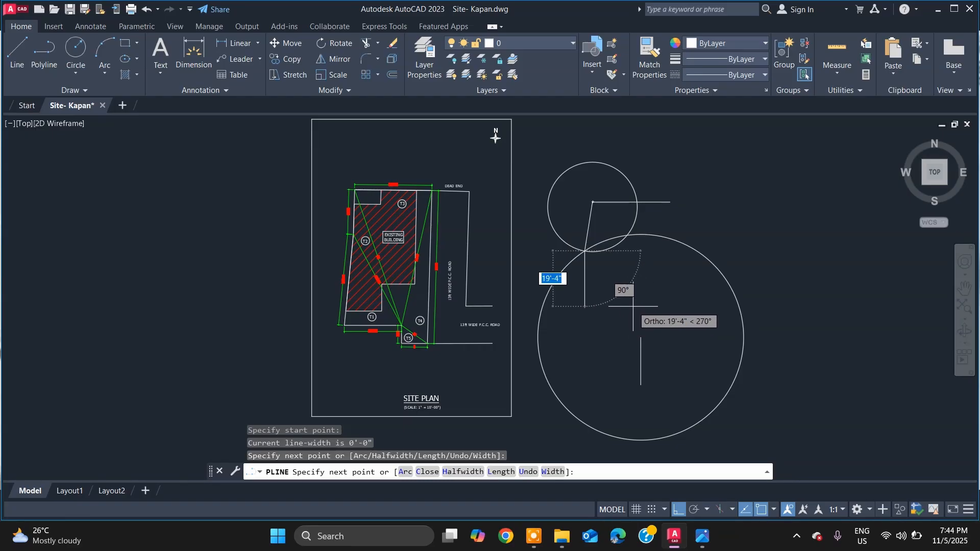
{"action": "scroll", "coordinate": [605, 319], "scroll_direction": "up", "scroll_amount": 2}
{"action": "key", "text": "ctrl+z"}
{"action": "key", "text": "ctrl+z"}
{"action": "key", "text": "Escape"}
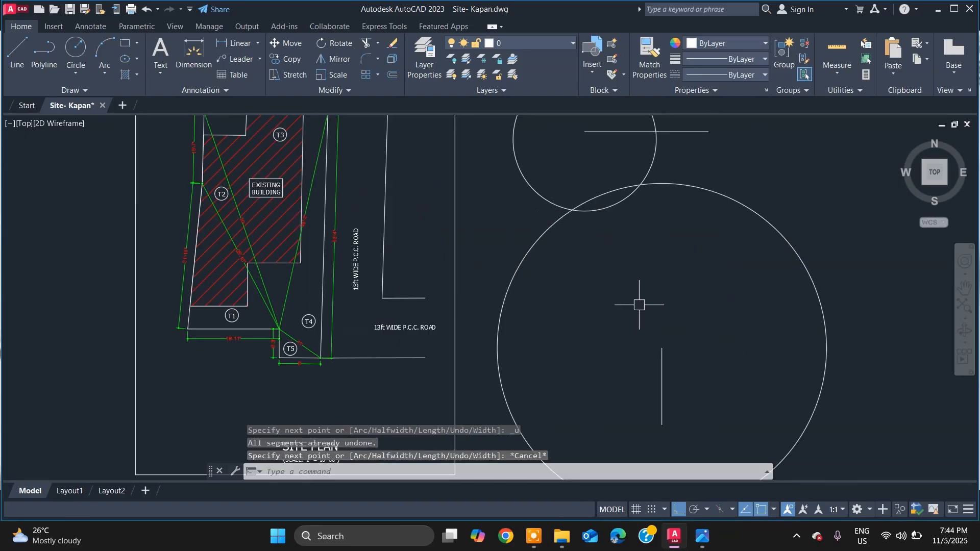
Step: Delete the 15'7" and 35'10" radius circles
{"action": "left_click", "coordinate": [644, 229]}
{"action": "left_click", "coordinate": [612, 176]}
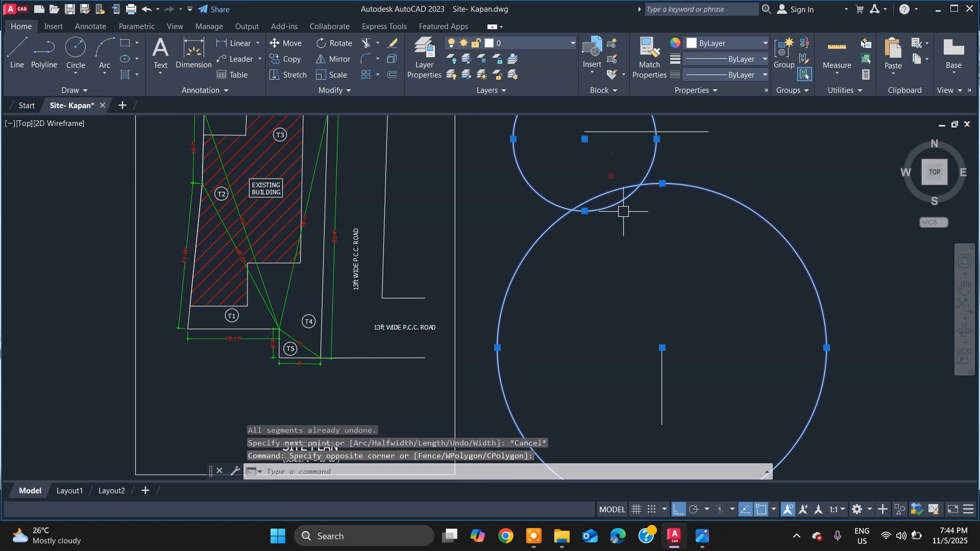
{"action": "key", "text": "Delete"}
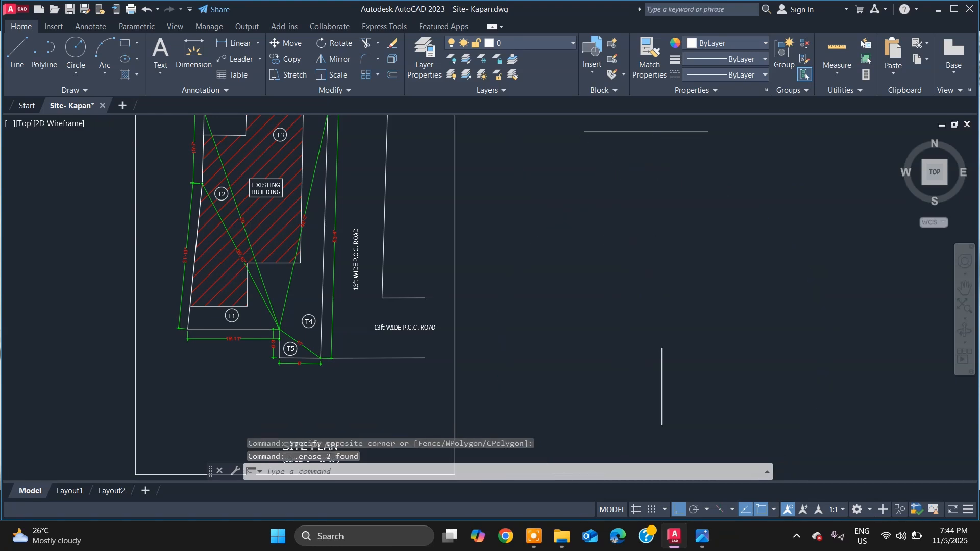
Step: Draw a circle of radius 15'7" centred exactly on the horizontal line's left endpoint, rechecking the boundary segment's length in the photo
{"action": "scroll", "coordinate": [605, 344], "scroll_direction": "down", "scroll_amount": 3}
{"action": "type", "text": "c"}
{"action": "key", "text": "Return"}
{"action": "scroll", "coordinate": [587, 274], "scroll_direction": "up", "scroll_amount": 3}
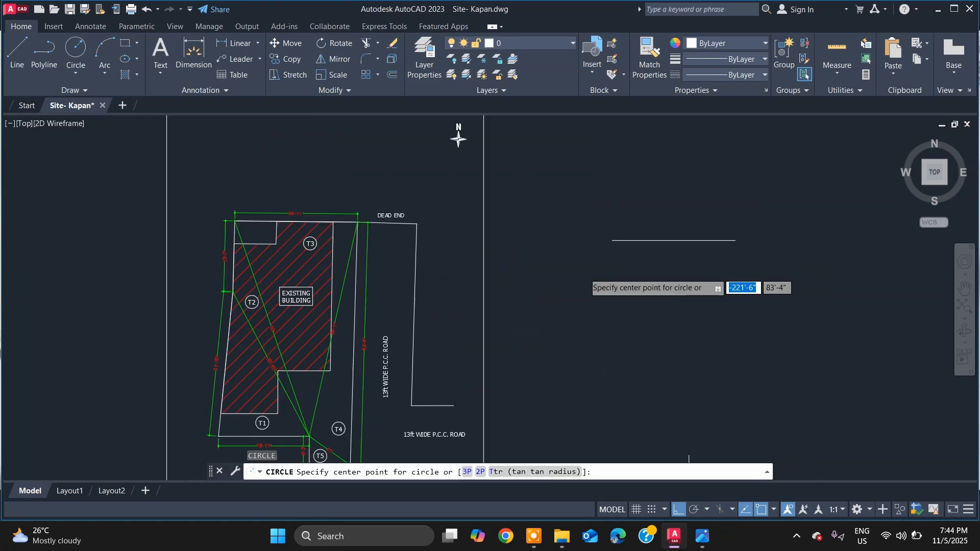
{"action": "left_click", "coordinate": [613, 241]}
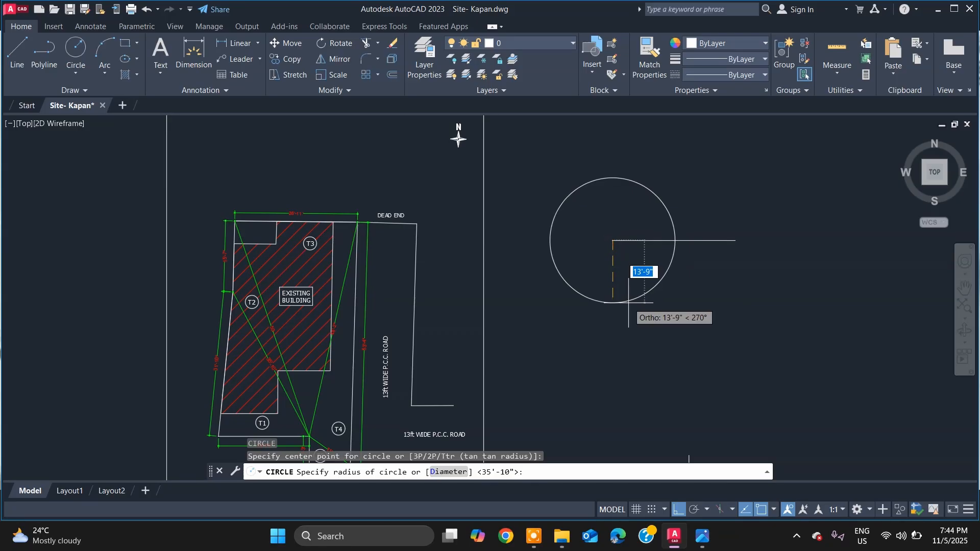
{"action": "key", "text": "alt+Tab"}
{"action": "scroll", "coordinate": [600, 293], "scroll_direction": "down", "scroll_amount": 5}
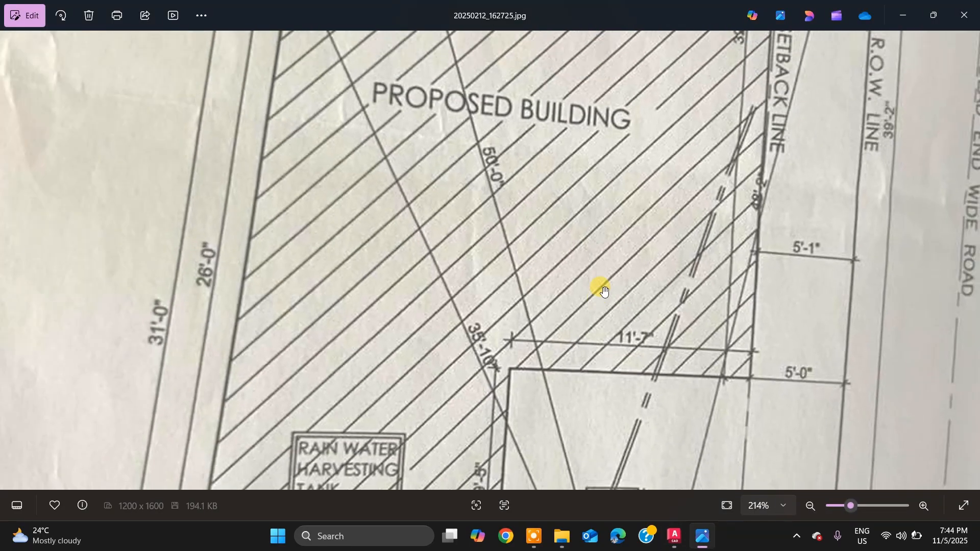
{"action": "scroll", "coordinate": [414, 89], "scroll_direction": "up", "scroll_amount": 3}
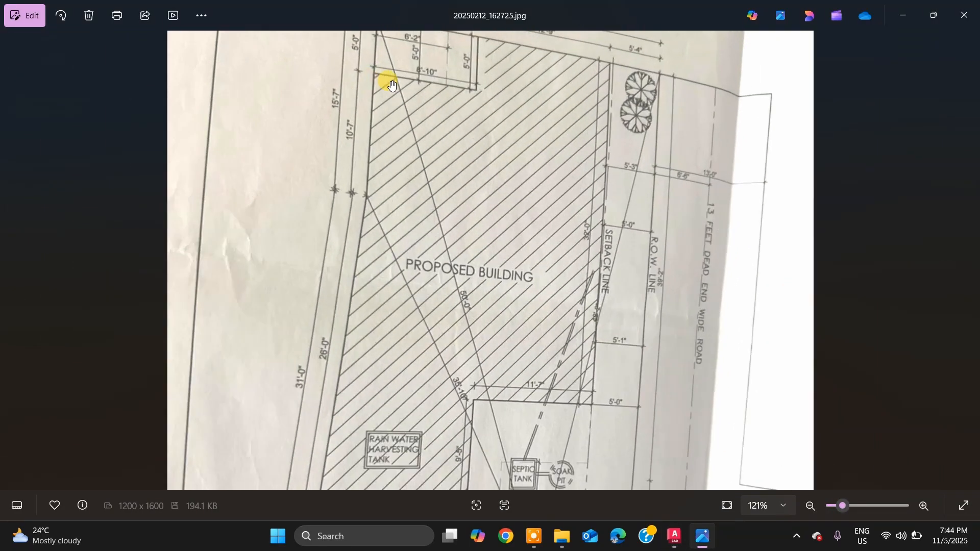
{"action": "key", "text": "alt+Tab"}
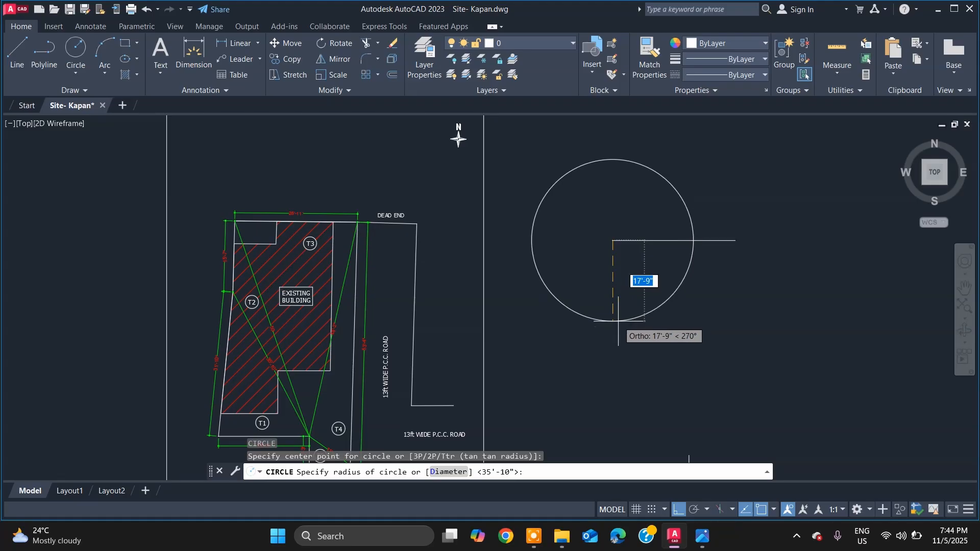
{"action": "left_click", "coordinate": [618, 323]}
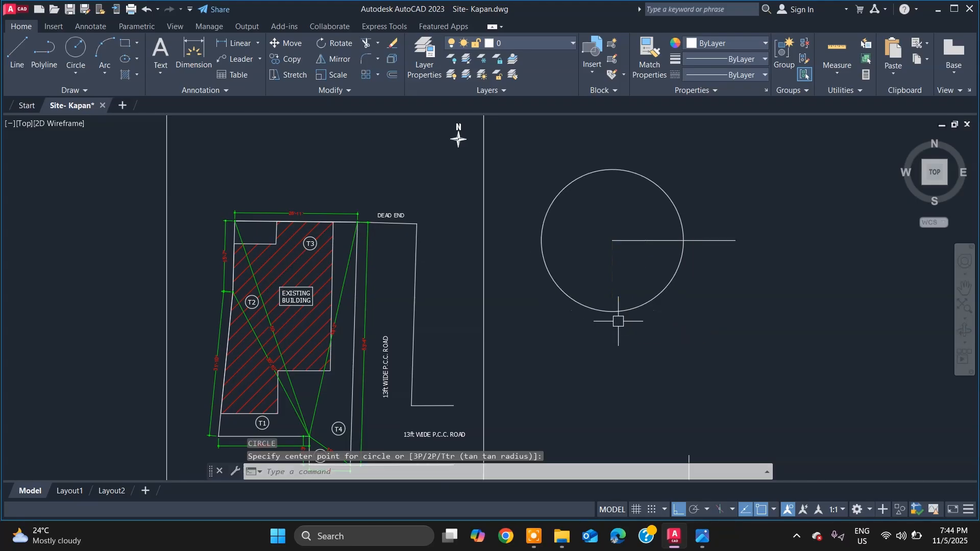
Step: Draw a circle of radius 35'10" centred on the vertical line's upper end, rechecking the diagonal's length in the photo
{"action": "key", "text": "Return"}
{"action": "scroll", "coordinate": [619, 324], "scroll_direction": "down", "scroll_amount": 4}
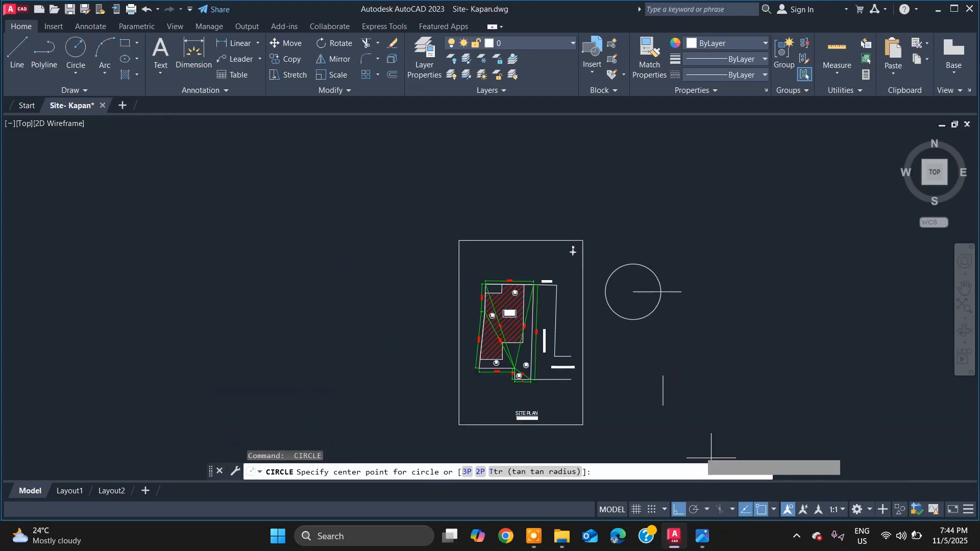
{"action": "scroll", "coordinate": [656, 394], "scroll_direction": "up", "scroll_amount": 8}
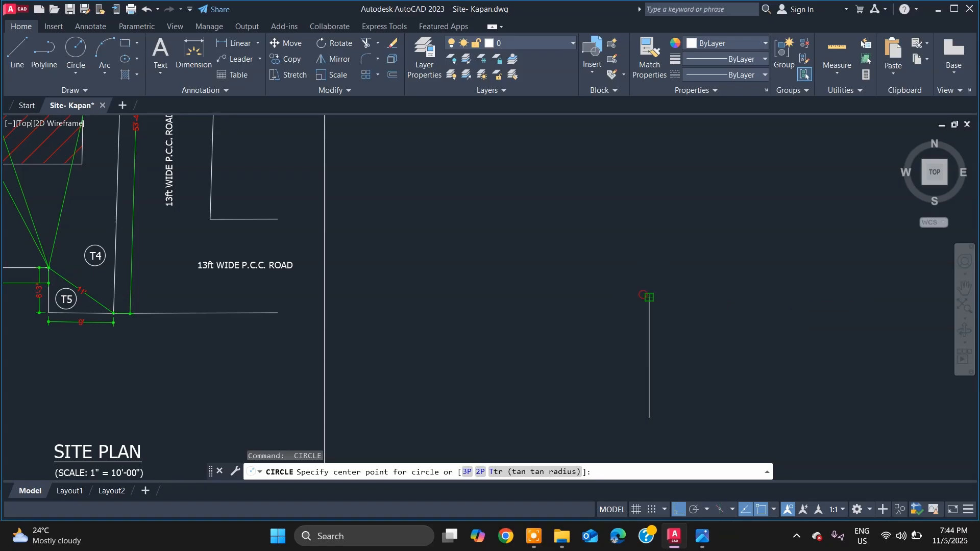
{"action": "left_click", "coordinate": [637, 304]}
{"action": "key", "text": "alt+Tab"}
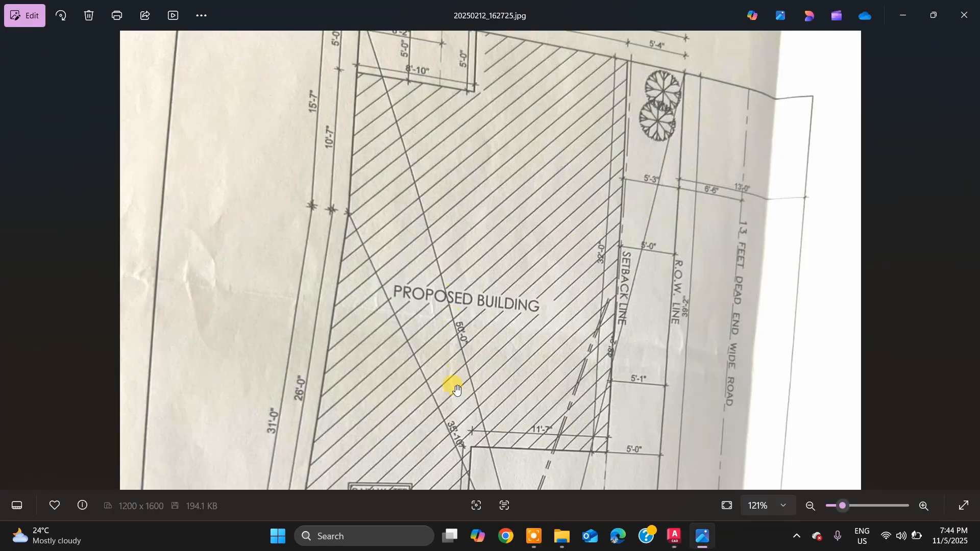
{"action": "scroll", "coordinate": [458, 445], "scroll_direction": "up", "scroll_amount": 3}
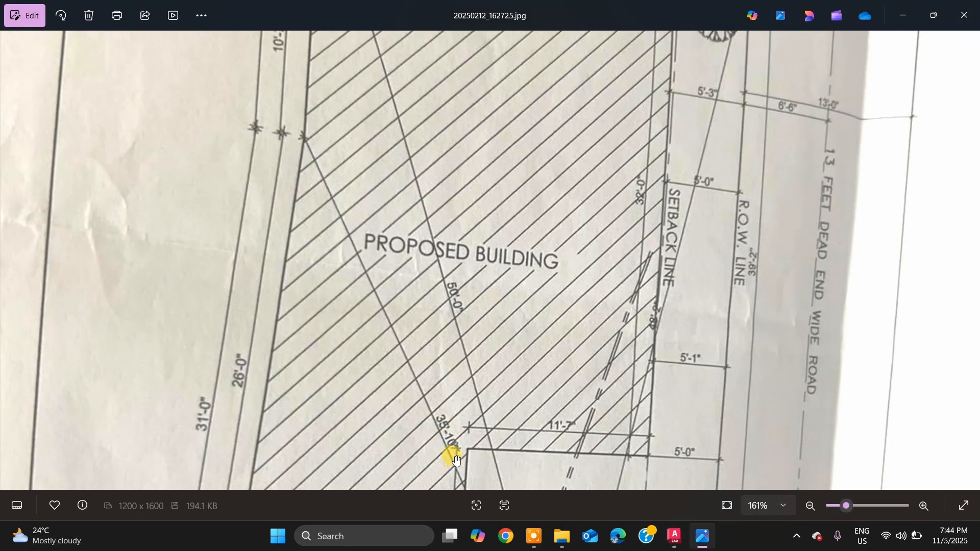
{"action": "key", "text": "alt+Tab"}
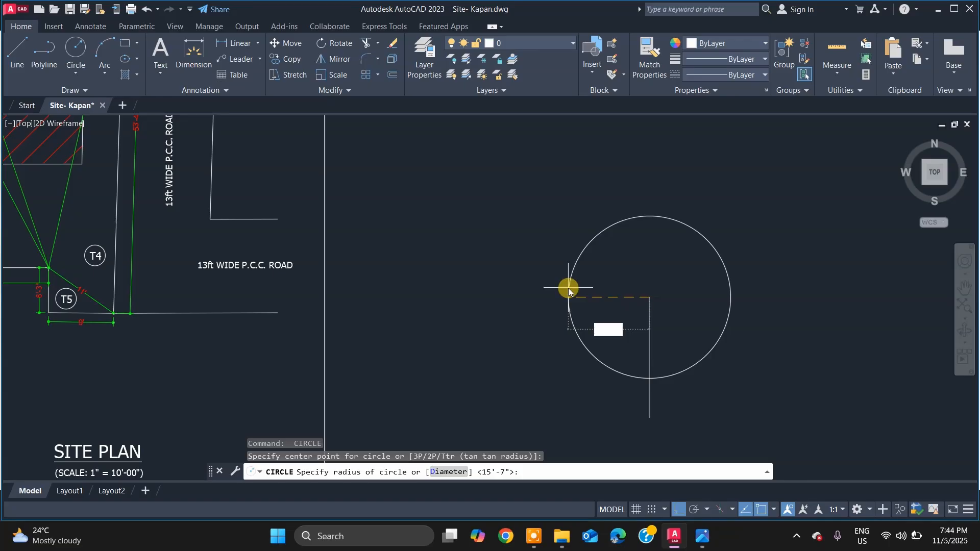
{"action": "key", "text": "Return"}
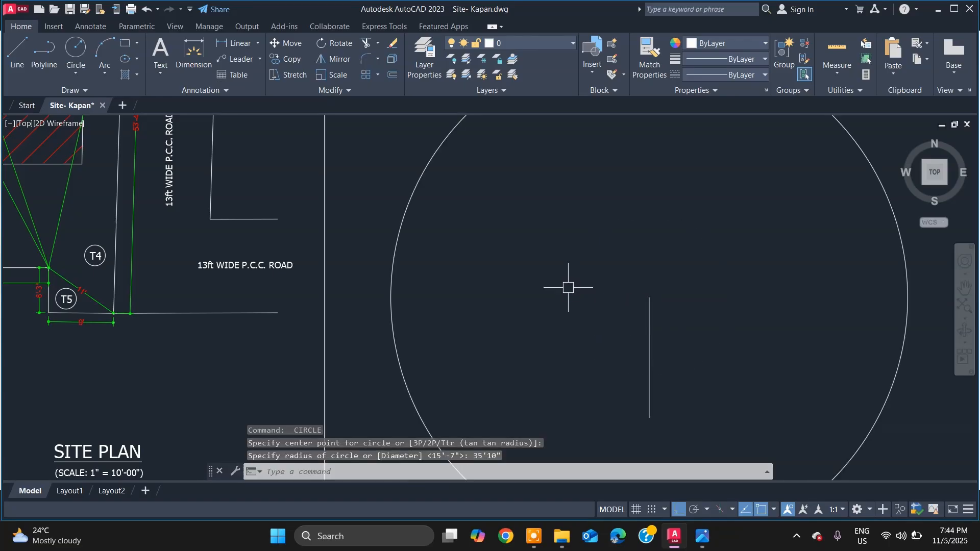
Step: Draw a polyline from the horizontal line's left endpoint to the left intersection of the two circles
{"action": "scroll", "coordinate": [634, 288], "scroll_direction": "down", "scroll_amount": 8}
{"action": "scroll", "coordinate": [631, 269], "scroll_direction": "up", "scroll_amount": 4}
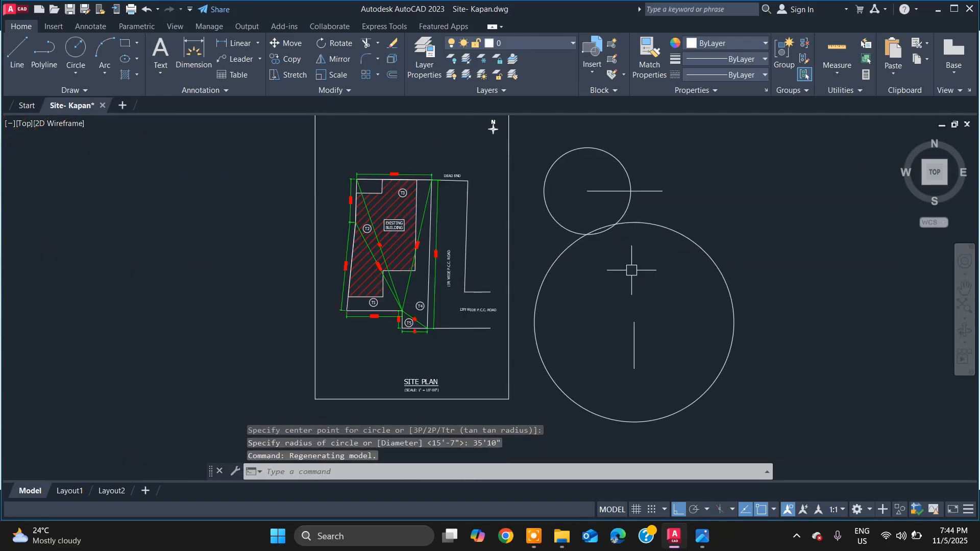
{"action": "type", "text": "pl"}
{"action": "key", "text": "Return"}
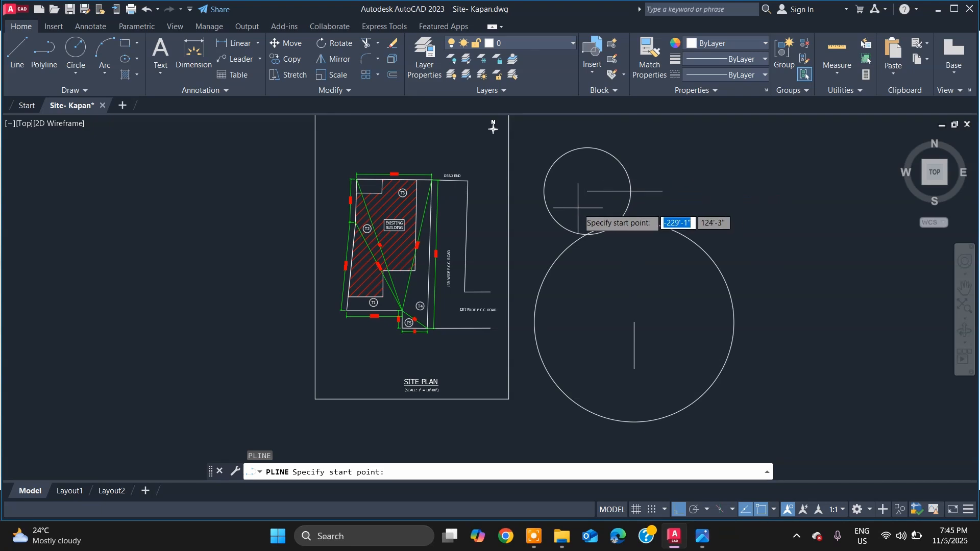
{"action": "left_click", "coordinate": [588, 191]}
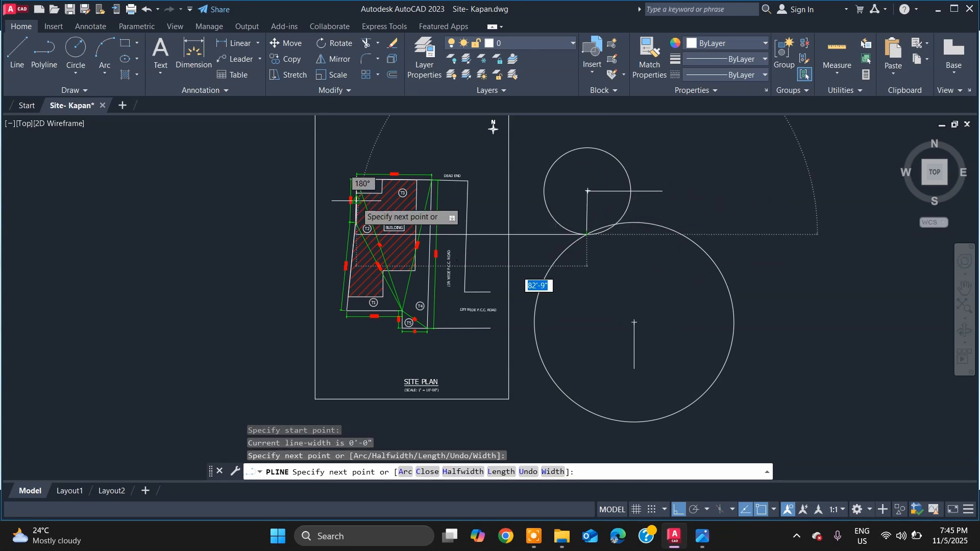
{"action": "scroll", "coordinate": [367, 214], "scroll_direction": "up", "scroll_amount": 6}
{"action": "scroll", "coordinate": [733, 280], "scroll_direction": "down", "scroll_amount": 5}
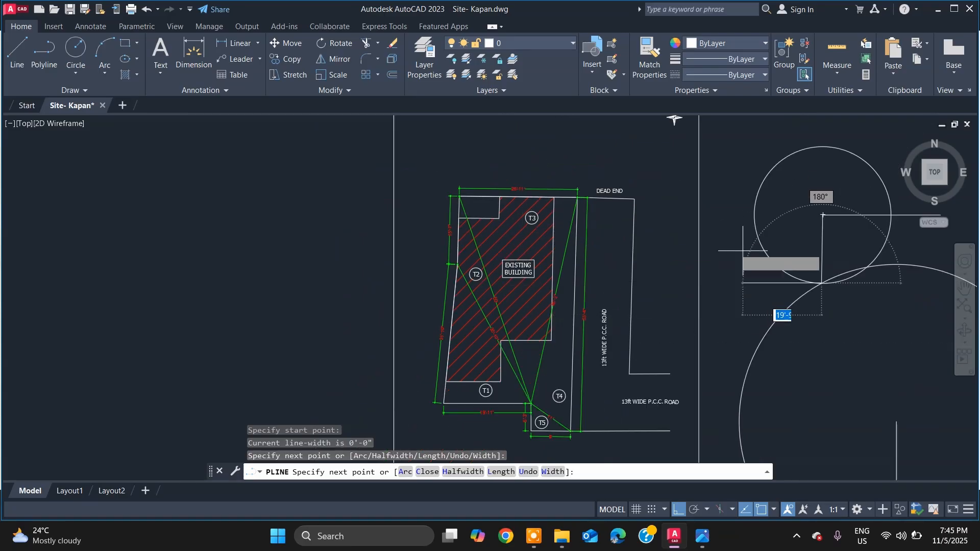
{"action": "key", "text": "Escape"}
Step: Delete the 15'7" and 35'10" radius construction circles
{"action": "scroll", "coordinate": [790, 263], "scroll_direction": "down", "scroll_amount": 2}
{"action": "scroll", "coordinate": [816, 223], "scroll_direction": "up", "scroll_amount": 5}
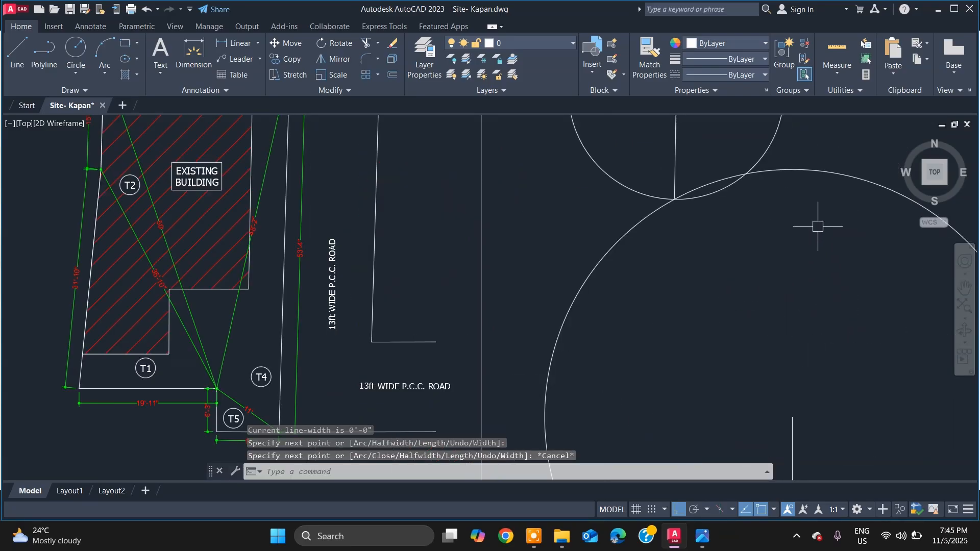
{"action": "left_click", "coordinate": [853, 221]}
{"action": "left_click", "coordinate": [734, 157]}
{"action": "key", "text": "Delete"}
{"action": "scroll", "coordinate": [765, 286], "scroll_direction": "down", "scroll_amount": 3}
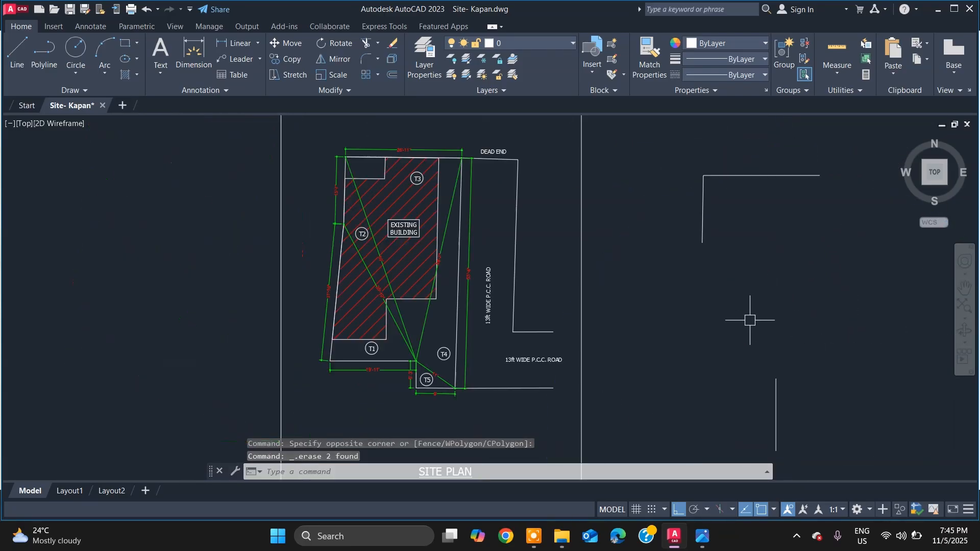
Step: Examine the photographed plan for the lengths of the slanted lower-left boundary segment and the plot's bottom edge
{"action": "scroll", "coordinate": [770, 354], "scroll_direction": "up", "scroll_amount": 4}
{"action": "key", "text": "alt+Tab"}
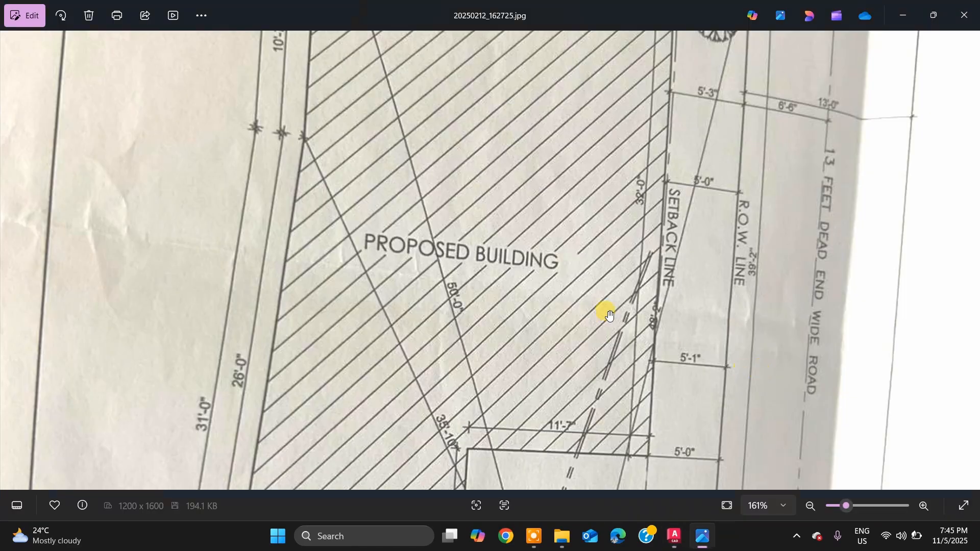
{"action": "scroll", "coordinate": [511, 301], "scroll_direction": "down", "scroll_amount": 5}
{"action": "scroll", "coordinate": [385, 416], "scroll_direction": "down", "scroll_amount": 2}
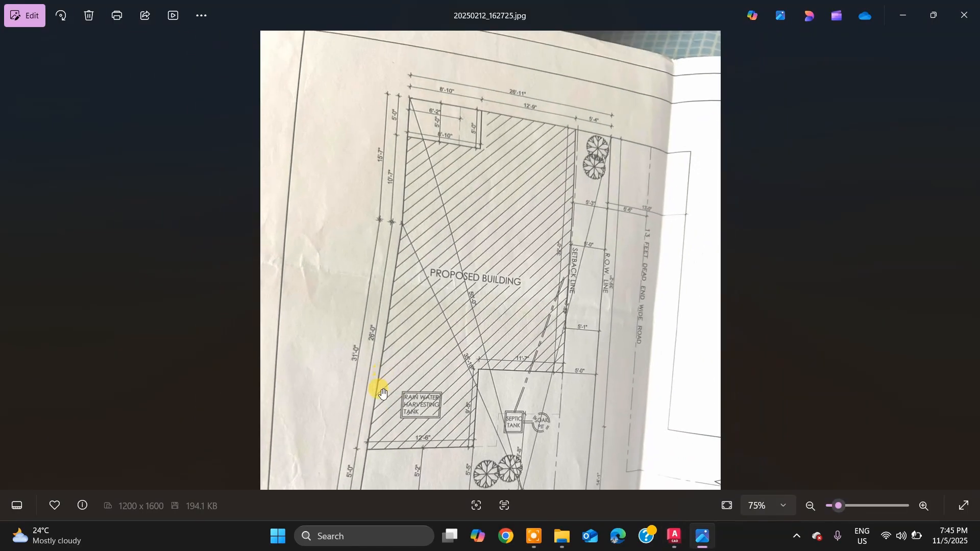
{"action": "scroll", "coordinate": [376, 390], "scroll_direction": "up", "scroll_amount": 1}
{"action": "scroll", "coordinate": [378, 339], "scroll_direction": "down", "scroll_amount": 2}
{"action": "scroll", "coordinate": [376, 477], "scroll_direction": "up", "scroll_amount": 2}
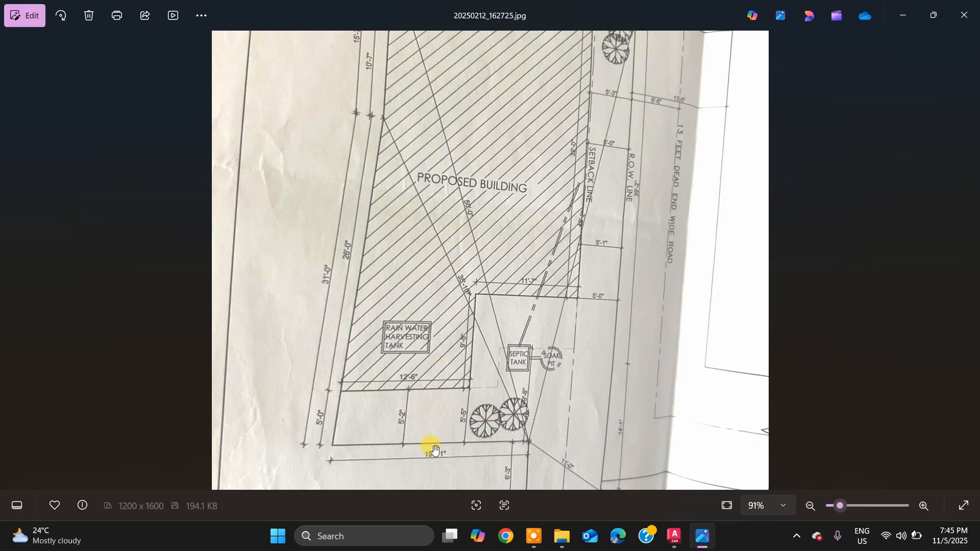
{"action": "scroll", "coordinate": [435, 451], "scroll_direction": "up", "scroll_amount": 2}
{"action": "key", "text": "alt+Tab"}
{"action": "scroll", "coordinate": [648, 329], "scroll_direction": "down", "scroll_amount": 5}
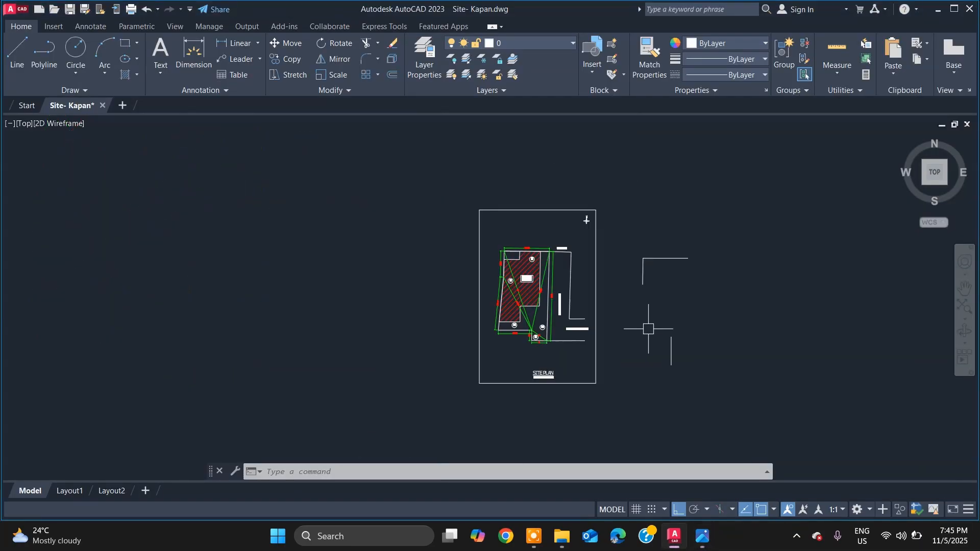
{"action": "type", "text": "c"}
{"action": "key", "text": "Return"}
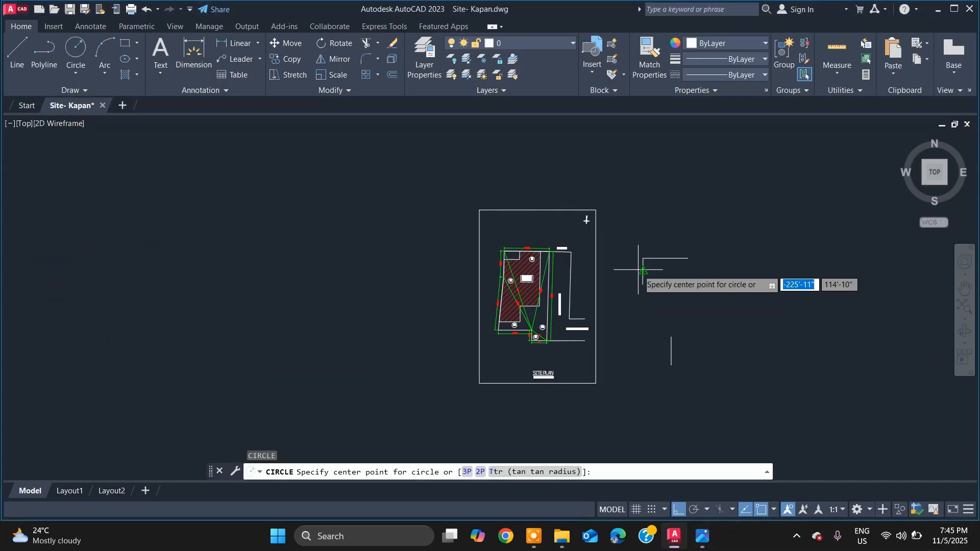
{"action": "left_click", "coordinate": [642, 271]}
{"action": "key", "text": "Escape"}
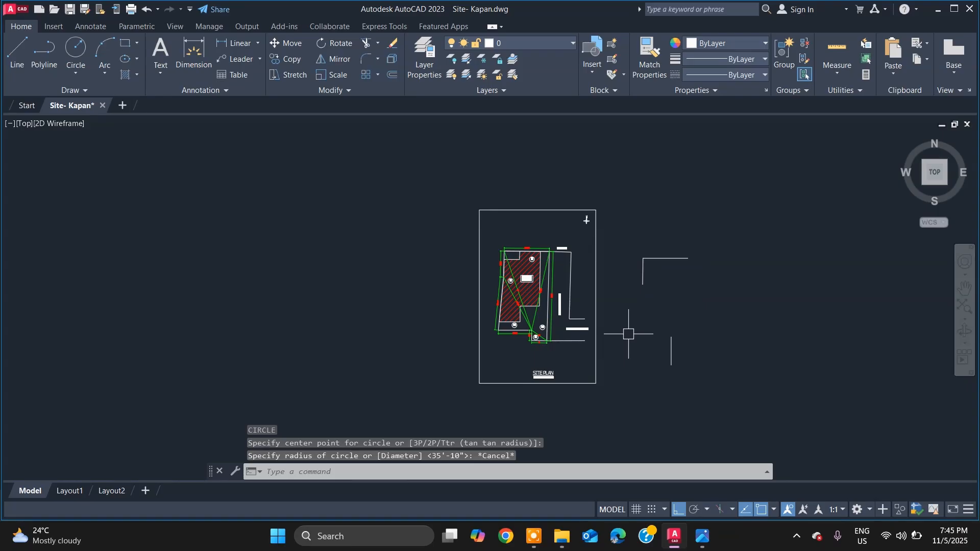
Step: Draw a circle of radius 31' centred on the lower end of the short left boundary segment
{"action": "key", "text": "Return"}
{"action": "scroll", "coordinate": [649, 296], "scroll_direction": "up", "scroll_amount": 3}
{"action": "left_click", "coordinate": [623, 249]}
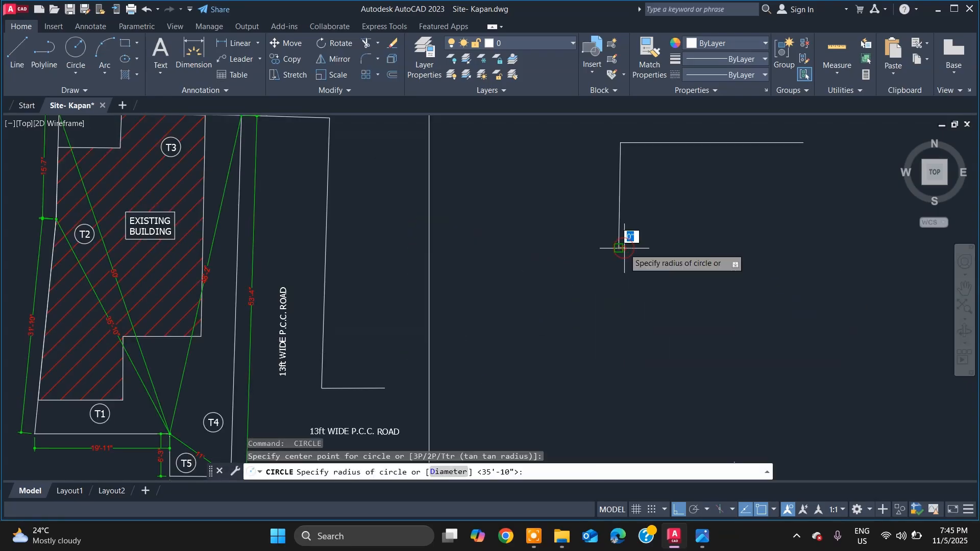
{"action": "type", "text": "31'"}
{"action": "key", "text": "Return"}
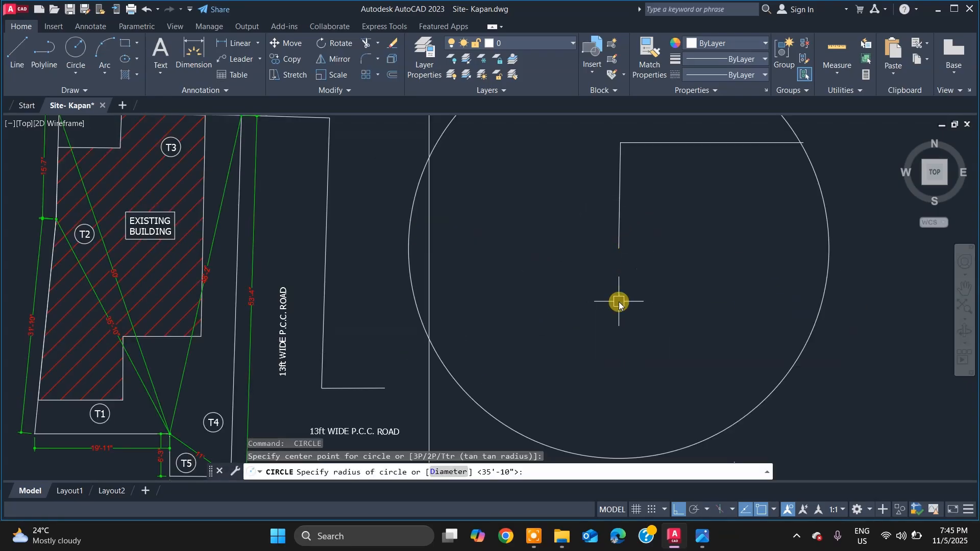
Step: Draw a circle of radius 19'11" centred on the vertical line's upper end, checking the bottom edge's length in the photo
{"action": "key", "text": "Return"}
{"action": "scroll", "coordinate": [662, 312], "scroll_direction": "down", "scroll_amount": 4}
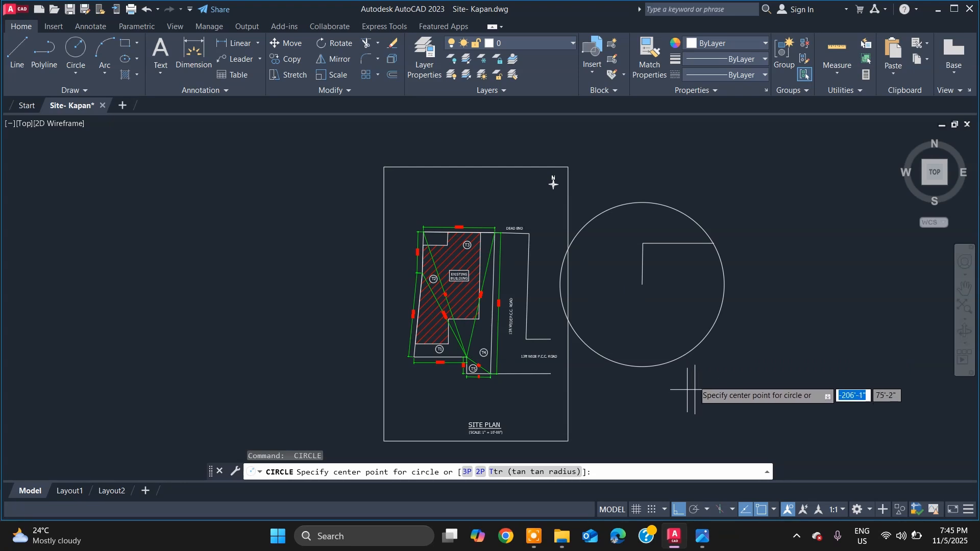
{"action": "left_click", "coordinate": [687, 366]}
{"action": "key", "text": "alt+Tab"}
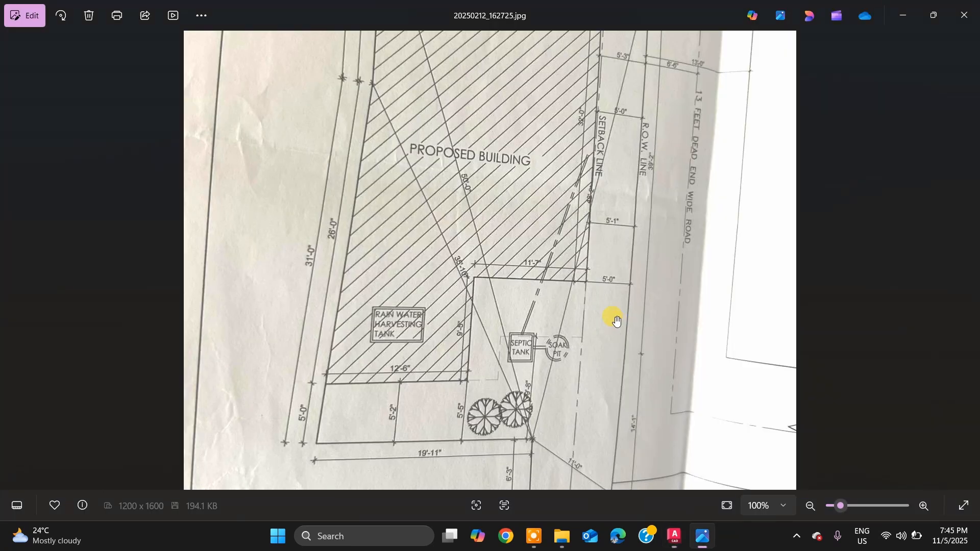
{"action": "scroll", "coordinate": [453, 483], "scroll_direction": "down", "scroll_amount": 1}
{"action": "key", "text": "alt+Tab"}
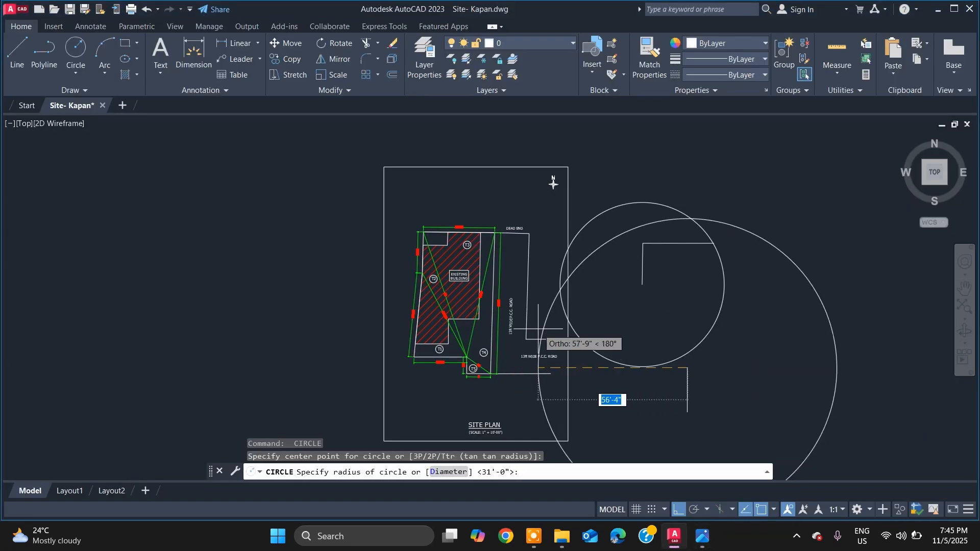
{"action": "type", "text": "19"}
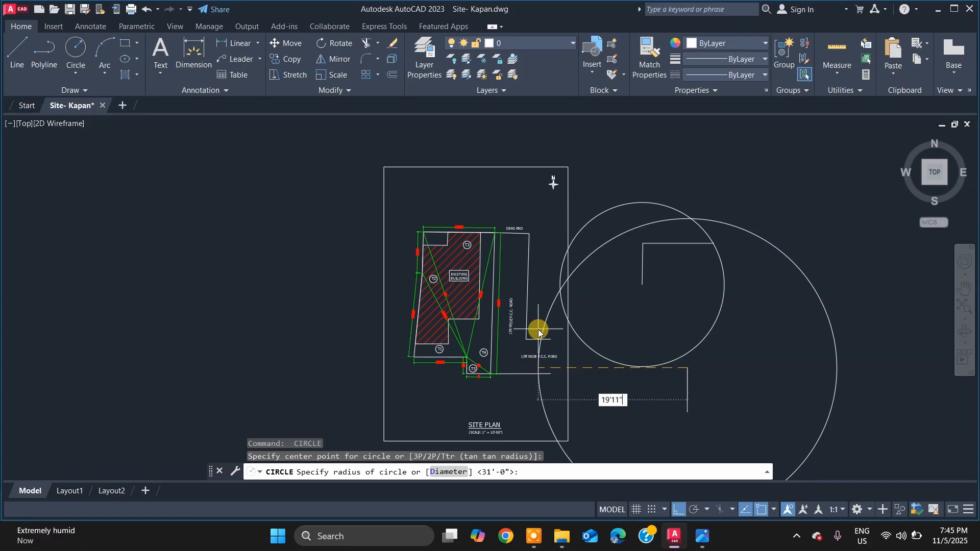
{"action": "type", "text": "'11\""}
{"action": "key", "text": "Return"}
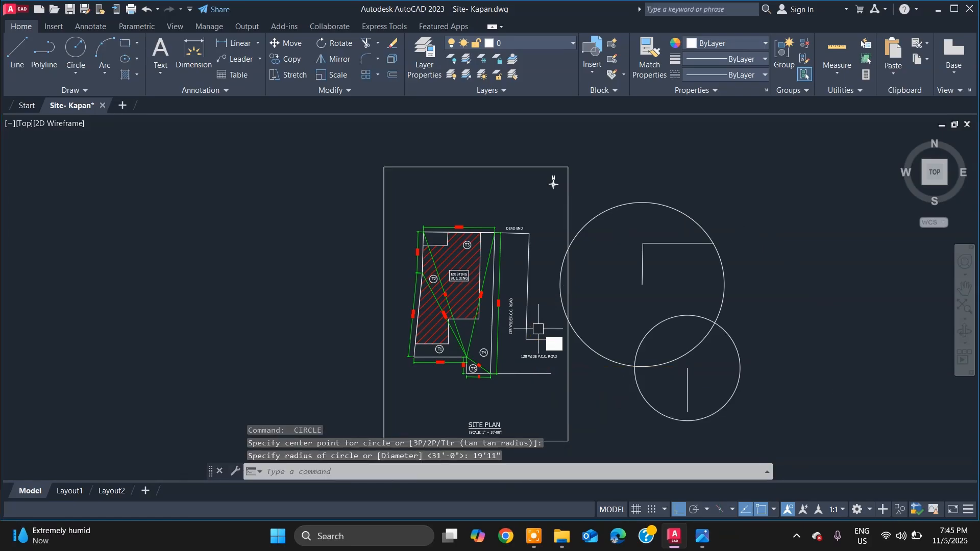
Step: Draw a polyline from the vertical line's upper end through the circles' left intersection to the lower end of the left boundary segment
{"action": "type", "text": "pl"}
{"action": "key", "text": "Return"}
{"action": "left_click", "coordinate": [687, 367]}
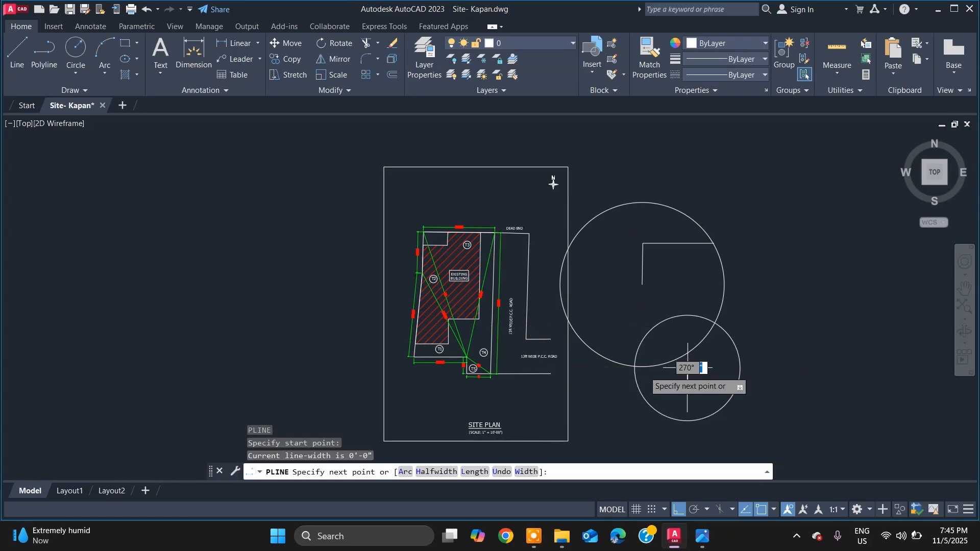
{"action": "left_click", "coordinate": [635, 367]}
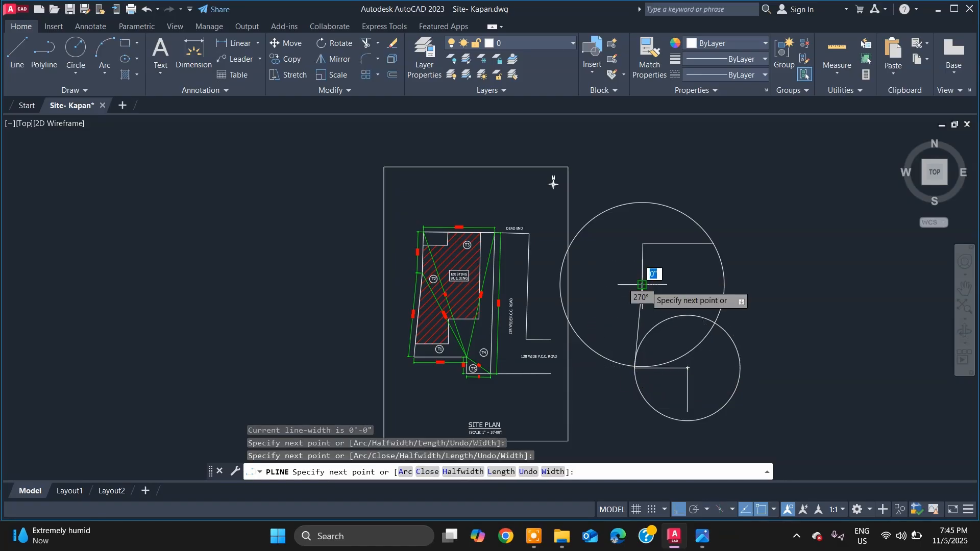
{"action": "key", "text": "Escape"}
{"action": "key", "text": "Escape"}
Step: Delete the 31' and 19'11" radius construction circles together with the vertical line
{"action": "scroll", "coordinate": [712, 383], "scroll_direction": "up", "scroll_amount": 5}
{"action": "left_click", "coordinate": [651, 393]}
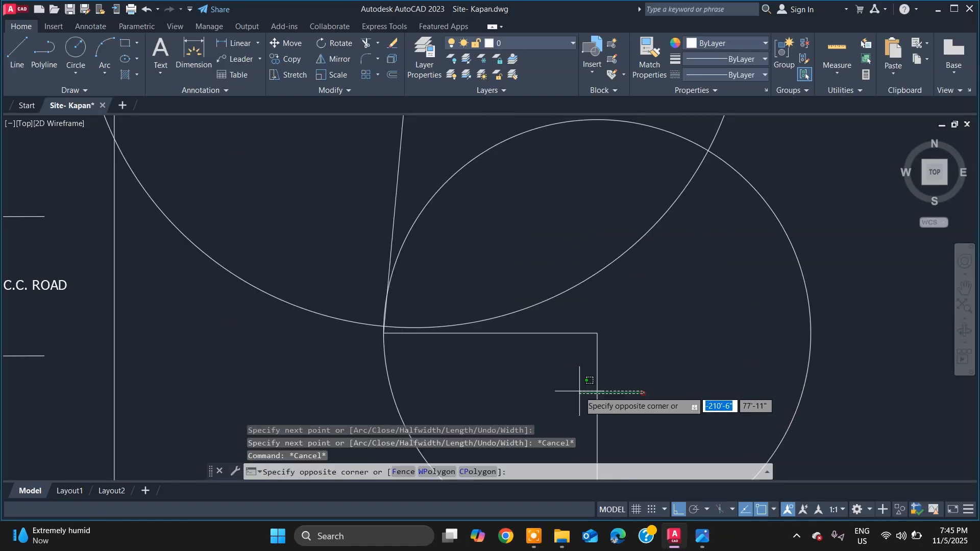
{"action": "left_click", "coordinate": [577, 389]}
{"action": "left_click", "coordinate": [837, 346]}
{"action": "left_click", "coordinate": [672, 177]}
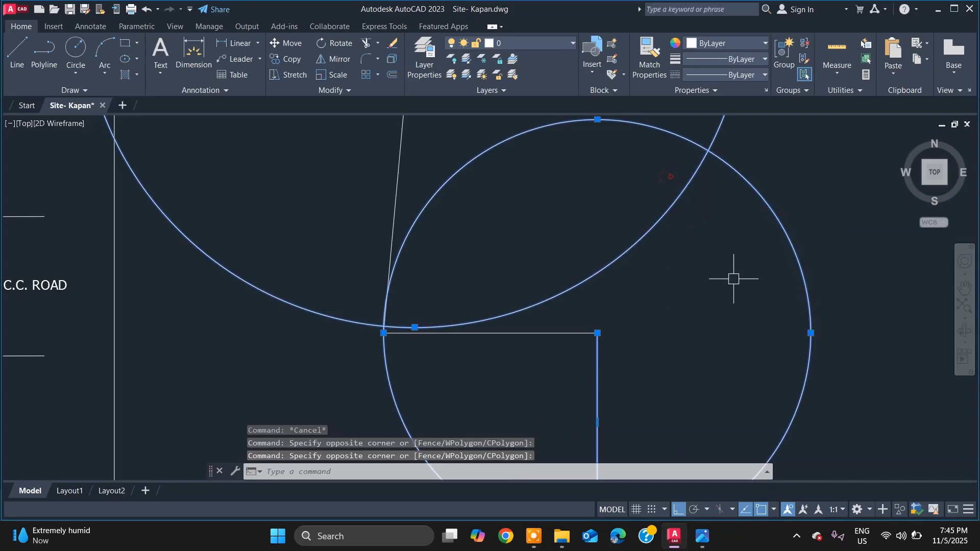
{"action": "key", "text": "Delete"}
Step: Examine the photographed site plan for the right boundary's segment lengths and the short diagonal to the lower right plot corner
{"action": "scroll", "coordinate": [603, 305], "scroll_direction": "down", "scroll_amount": 5}
{"action": "scroll", "coordinate": [654, 293], "scroll_direction": "up", "scroll_amount": 4}
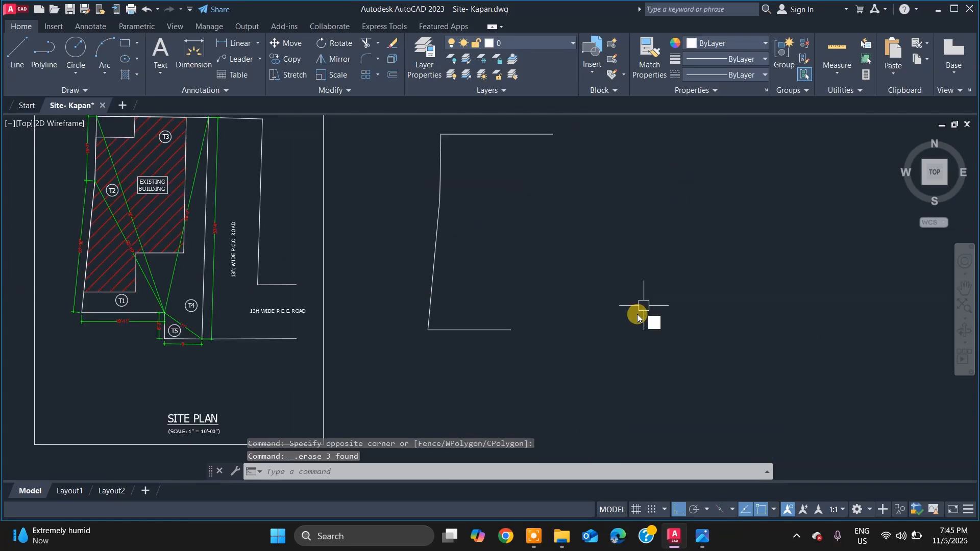
{"action": "type", "text": "c"}
{"action": "key", "text": "space"}
{"action": "key", "text": "alt+Tab"}
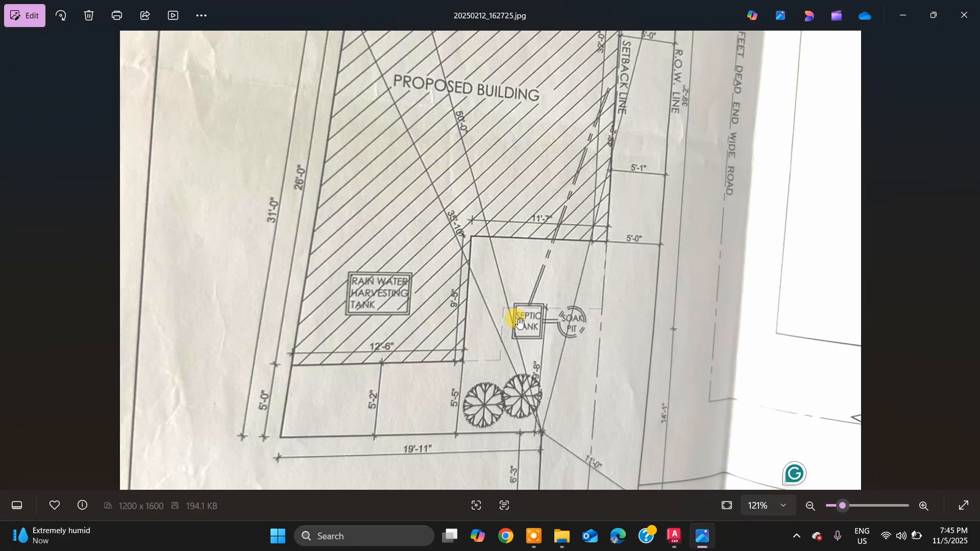
{"action": "scroll", "coordinate": [520, 323], "scroll_direction": "down", "scroll_amount": 4}
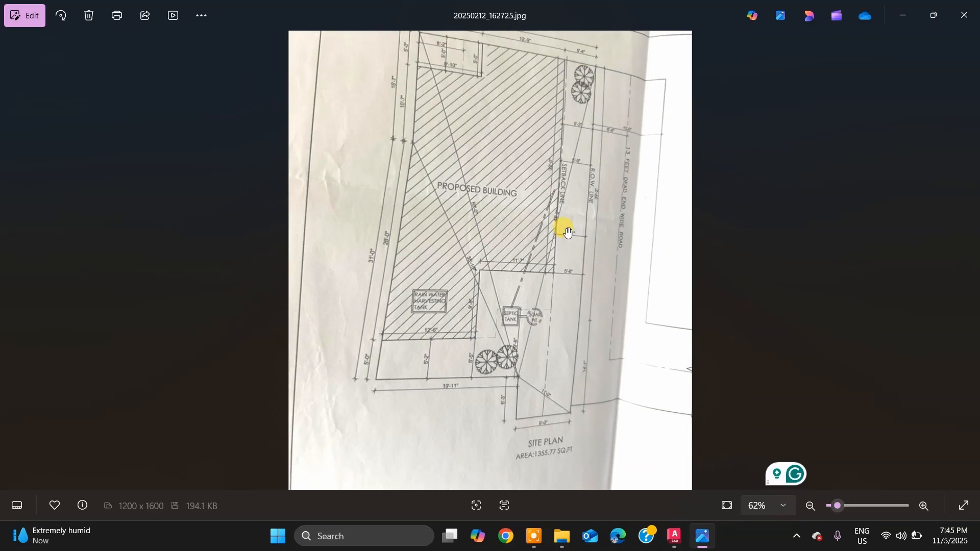
{"action": "scroll", "coordinate": [604, 75], "scroll_direction": "up", "scroll_amount": 2}
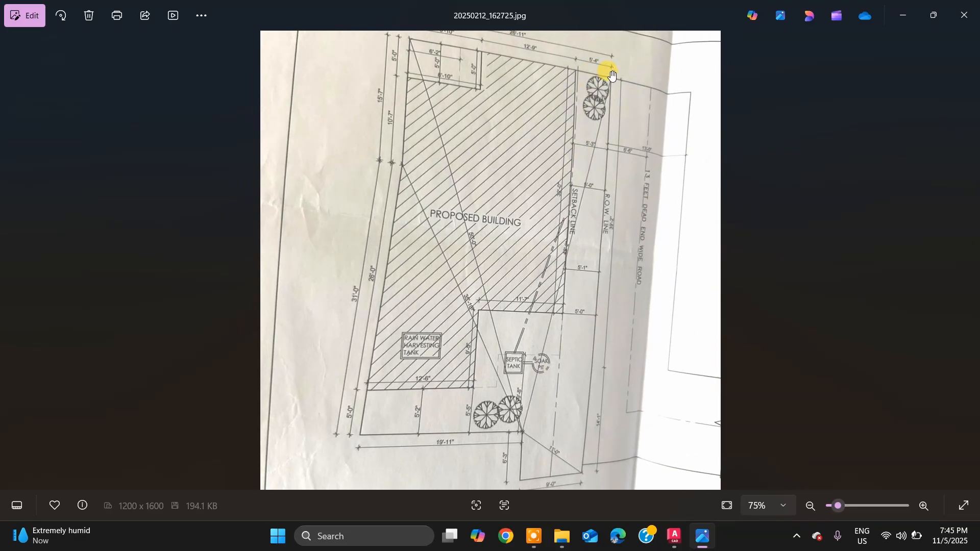
{"action": "scroll", "coordinate": [613, 76], "scroll_direction": "up", "scroll_amount": 1}
{"action": "scroll", "coordinate": [623, 83], "scroll_direction": "down", "scroll_amount": 2}
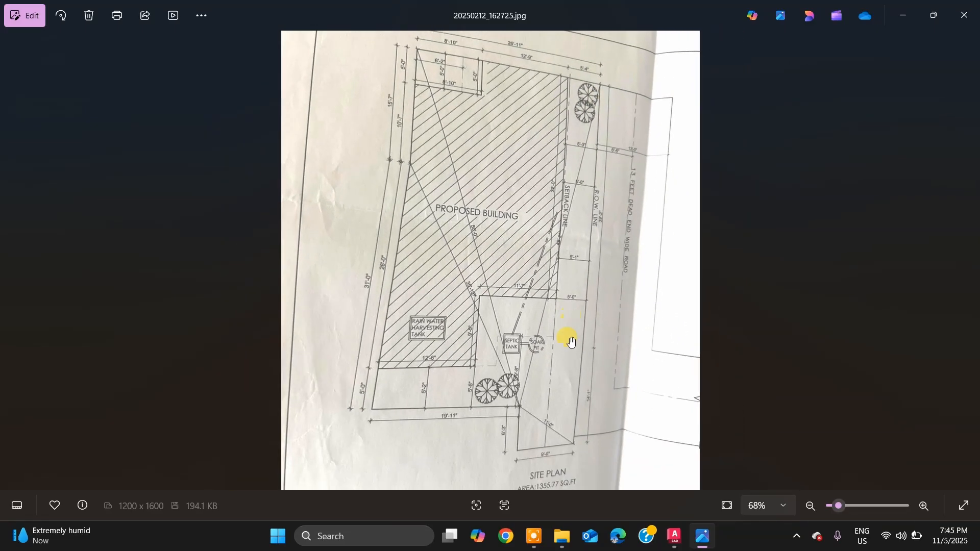
{"action": "scroll", "coordinate": [557, 399], "scroll_direction": "up", "scroll_amount": 2}
{"action": "scroll", "coordinate": [595, 350], "scroll_direction": "up", "scroll_amount": 3}
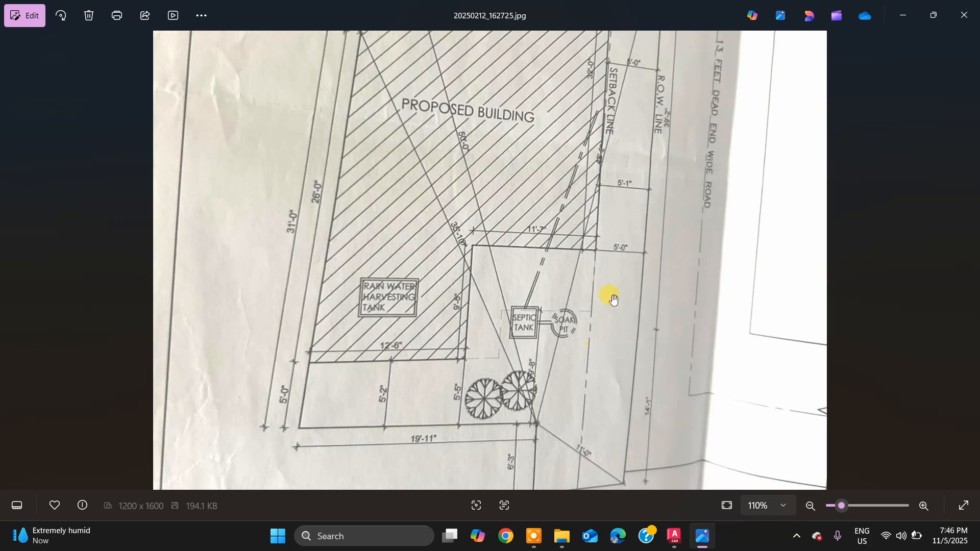
{"action": "scroll", "coordinate": [677, 130], "scroll_direction": "up", "scroll_amount": 3}
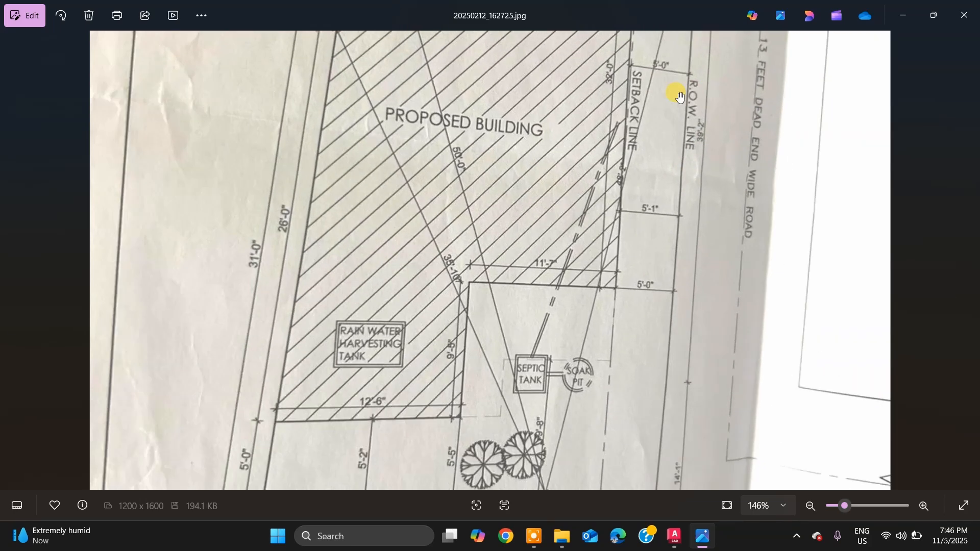
{"action": "scroll", "coordinate": [735, 111], "scroll_direction": "down", "scroll_amount": 8}
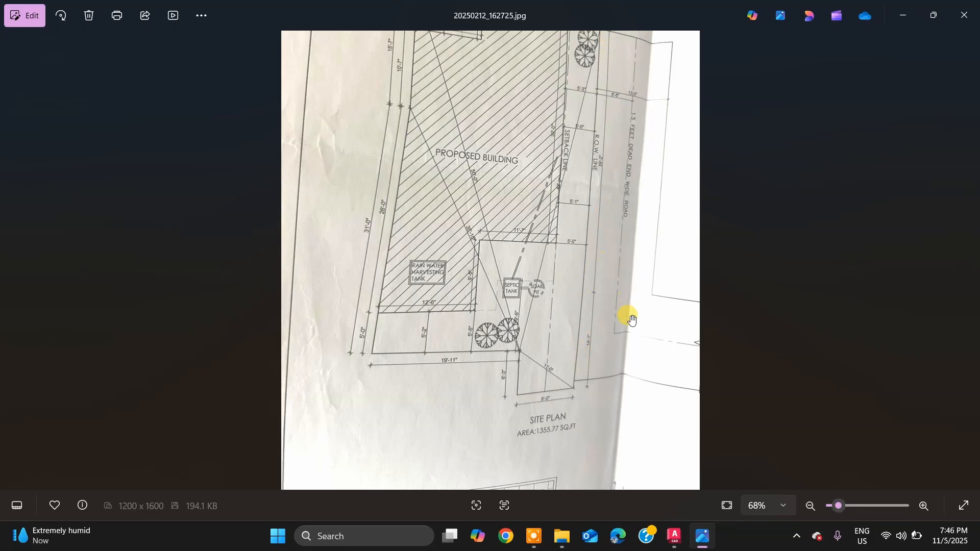
{"action": "scroll", "coordinate": [602, 216], "scroll_direction": "up", "scroll_amount": 3}
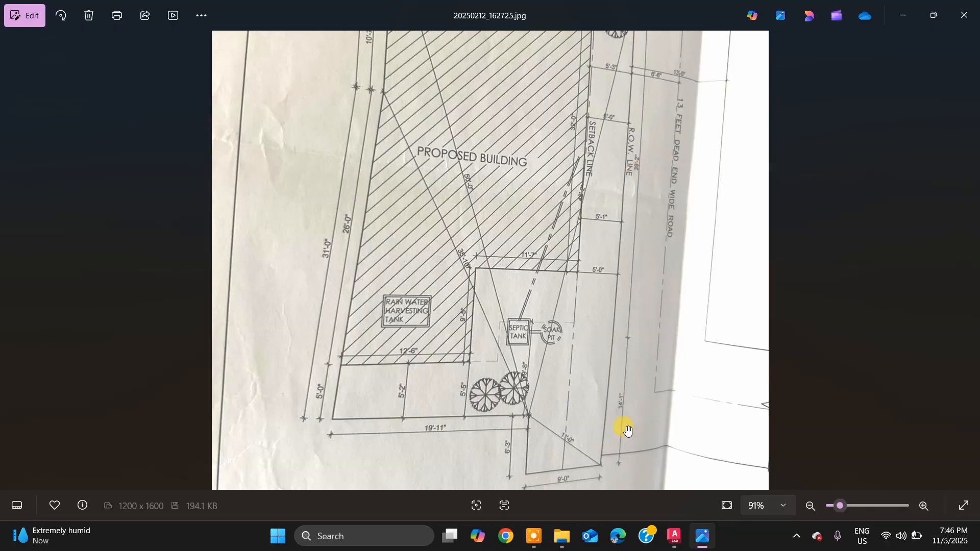
{"action": "scroll", "coordinate": [629, 431], "scroll_direction": "up", "scroll_amount": 2}
{"action": "scroll", "coordinate": [649, 412], "scroll_direction": "down", "scroll_amount": 3}
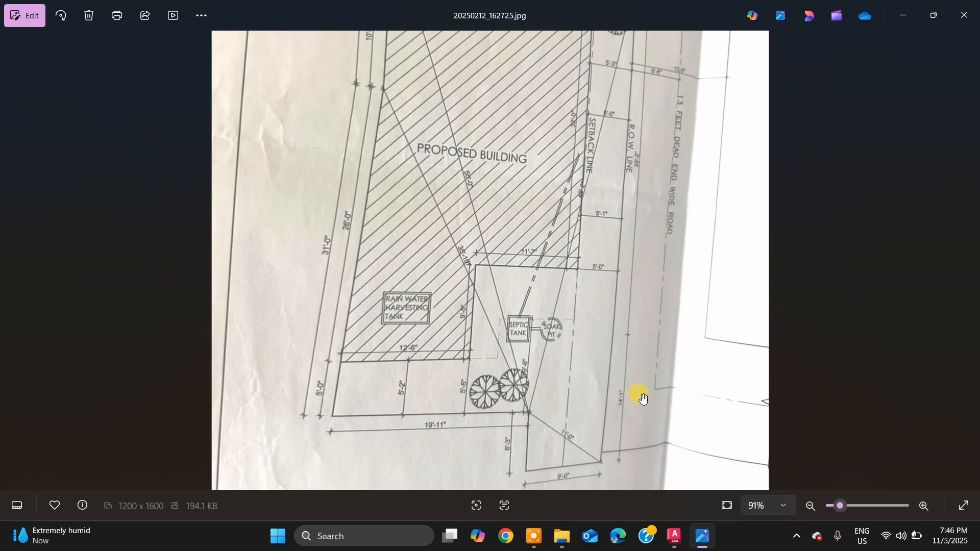
{"action": "scroll", "coordinate": [613, 361], "scroll_direction": "up", "scroll_amount": 4}
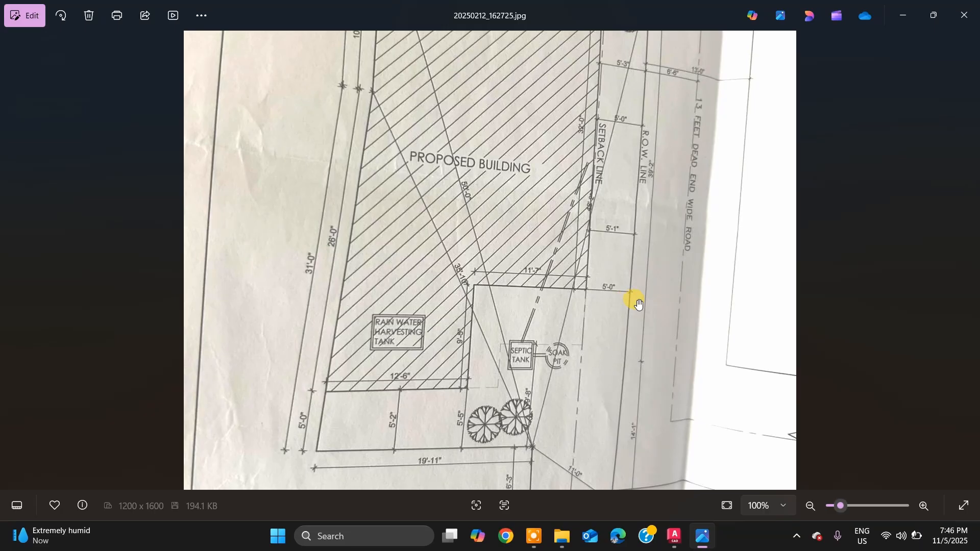
{"action": "scroll", "coordinate": [636, 309], "scroll_direction": "down", "scroll_amount": 2}
{"action": "scroll", "coordinate": [591, 448], "scroll_direction": "up", "scroll_amount": 3}
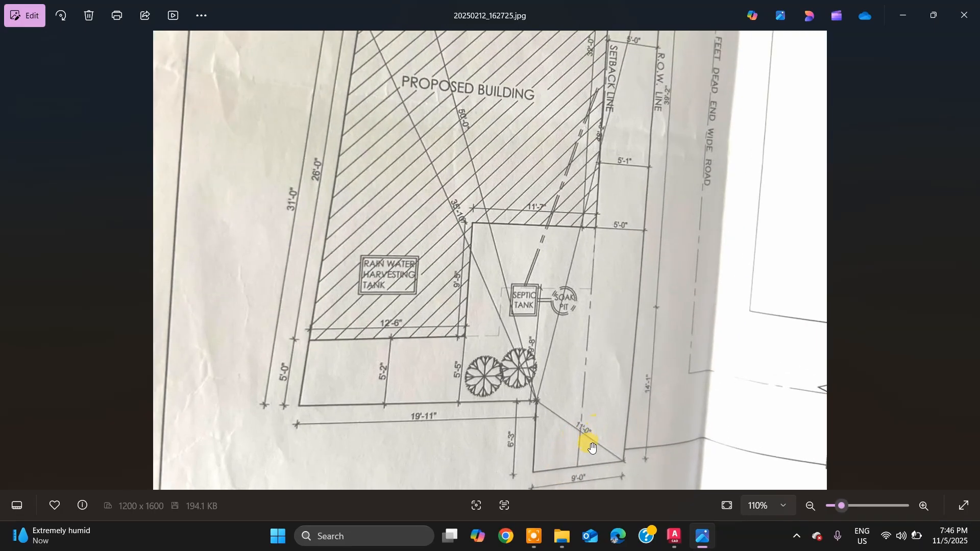
{"action": "key", "text": "alt+Tab"}
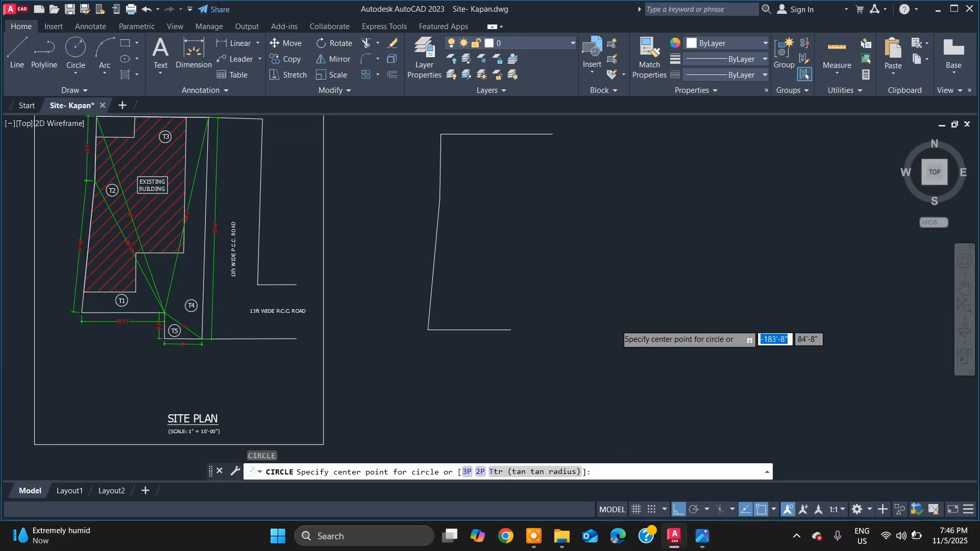
{"action": "type", "text": "c"}
{"action": "key", "text": "Return"}
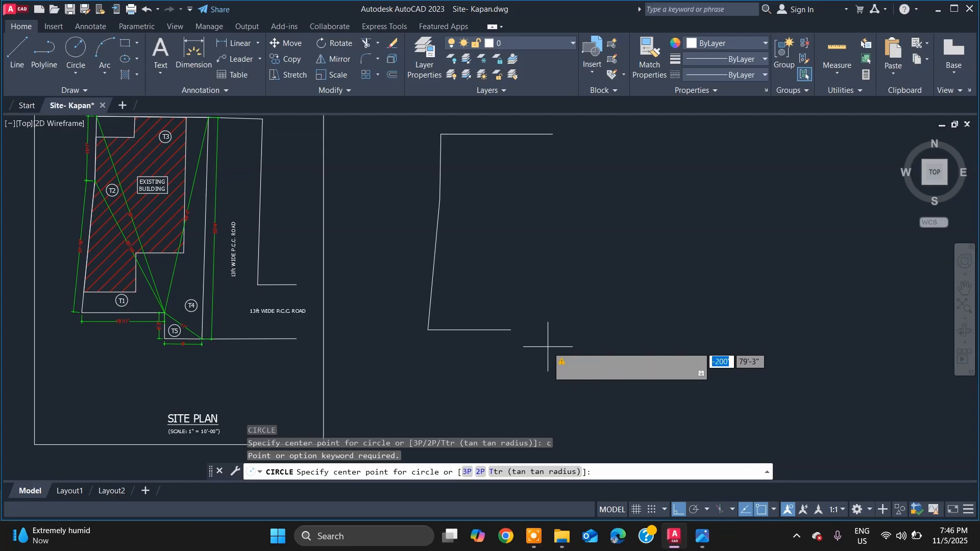
{"action": "key", "text": "Escape"}
{"action": "left_click", "coordinate": [550, 359]}
{"action": "key", "text": "Return"}
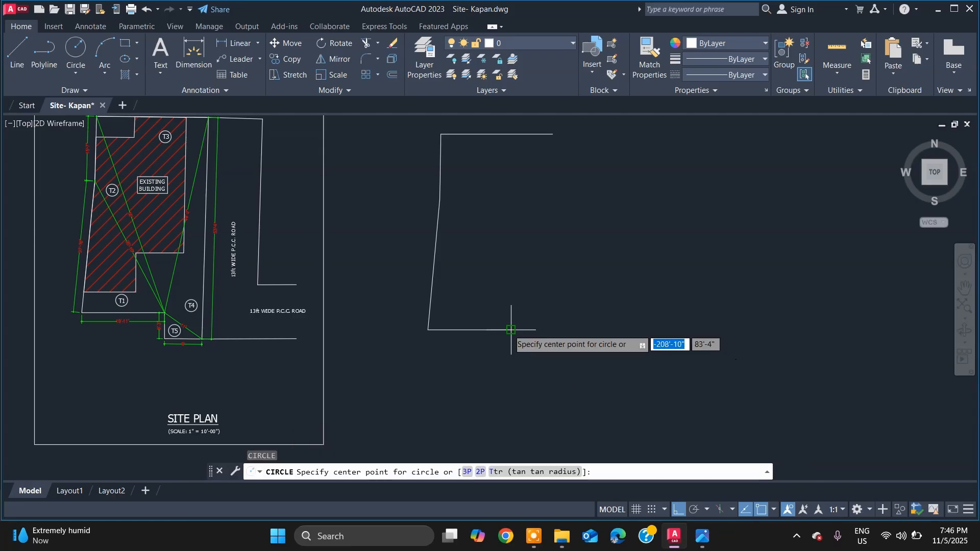
{"action": "left_click", "coordinate": [497, 330]}
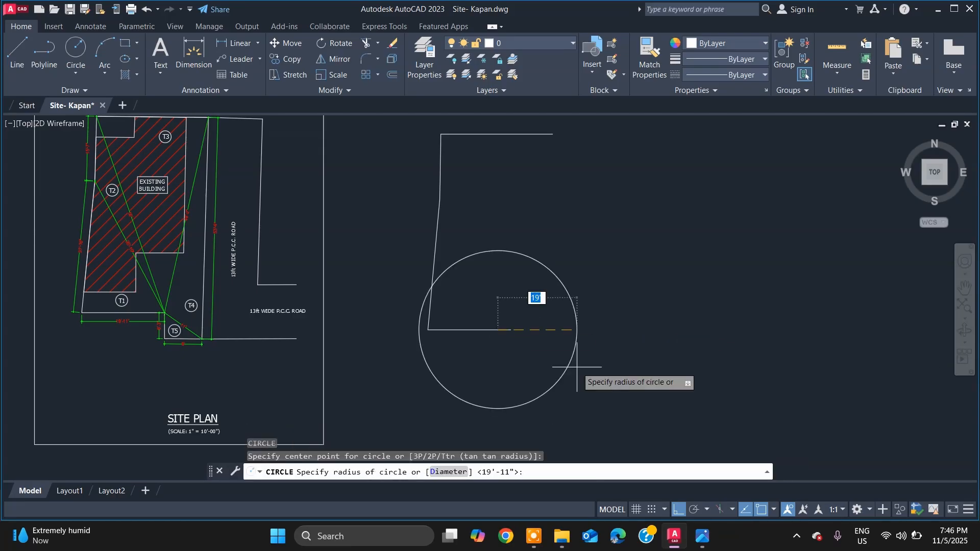
{"action": "key", "text": "Escape"}
Step: Draw a circle of radius 11' centred on the right end of the plot's bottom edge
{"action": "key", "text": "Return"}
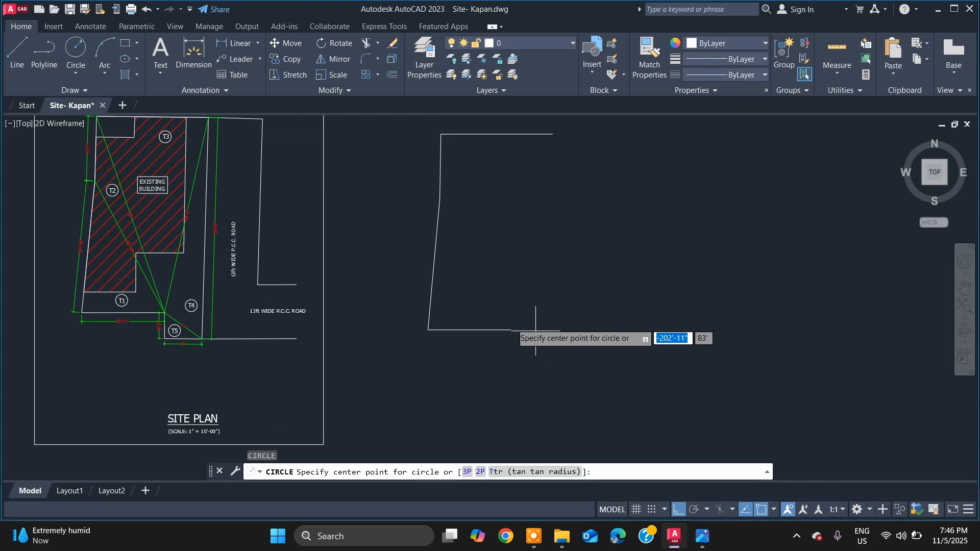
{"action": "left_click", "coordinate": [510, 330]}
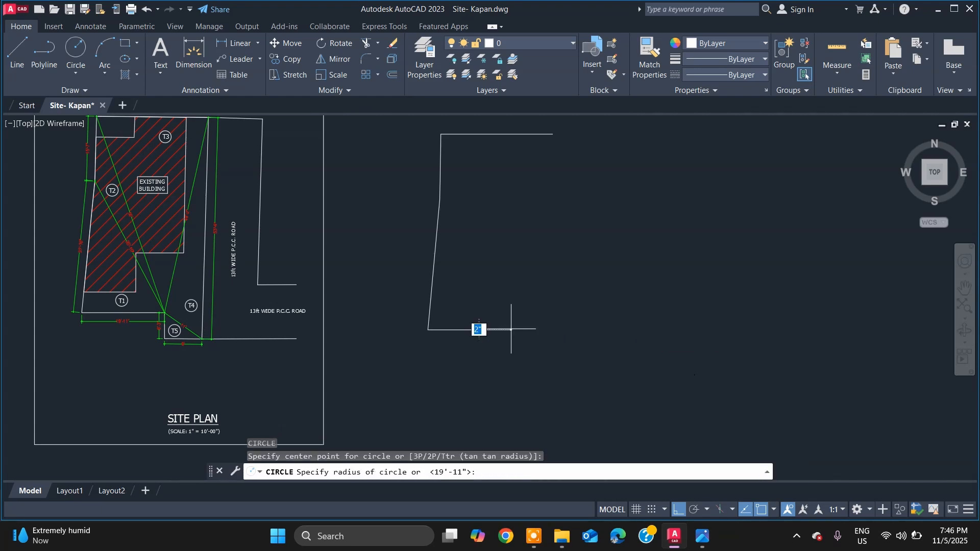
{"action": "key", "text": "Return"}
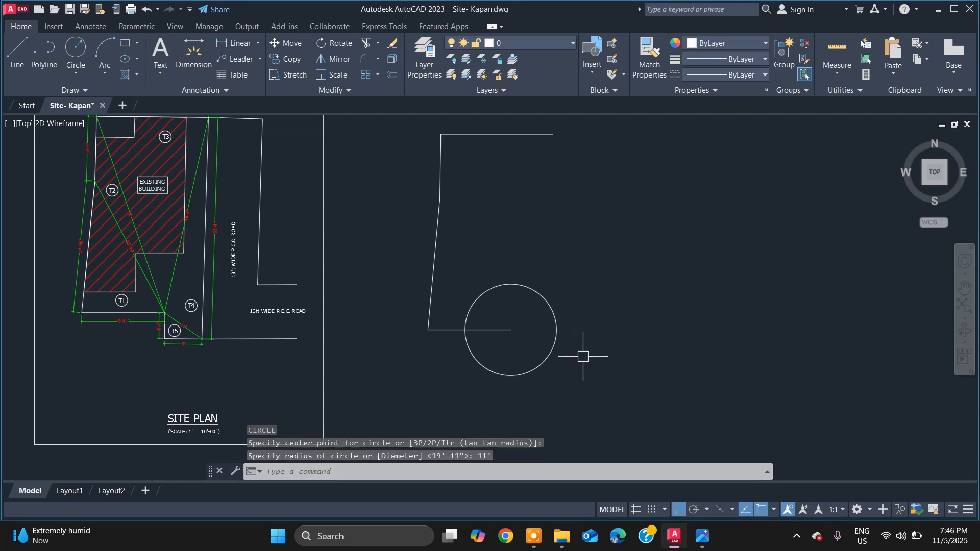
Step: Draw a circle of radius 43'3" centred on the top edge's right end, checking the right boundary's segment lengths in the photo
{"action": "key", "text": "Return"}
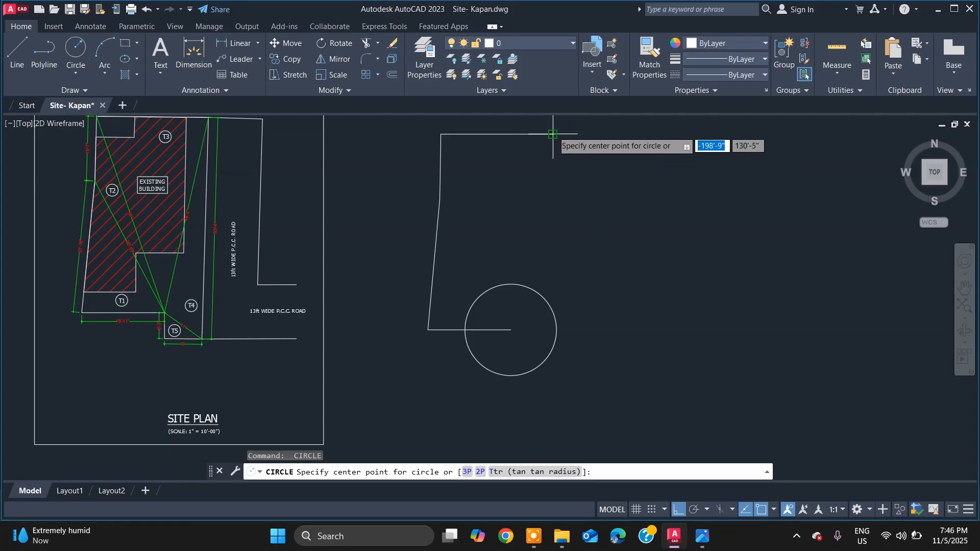
{"action": "left_click", "coordinate": [552, 134]}
{"action": "key", "text": "alt+Tab"}
{"action": "scroll", "coordinate": [610, 341], "scroll_direction": "down", "scroll_amount": 2}
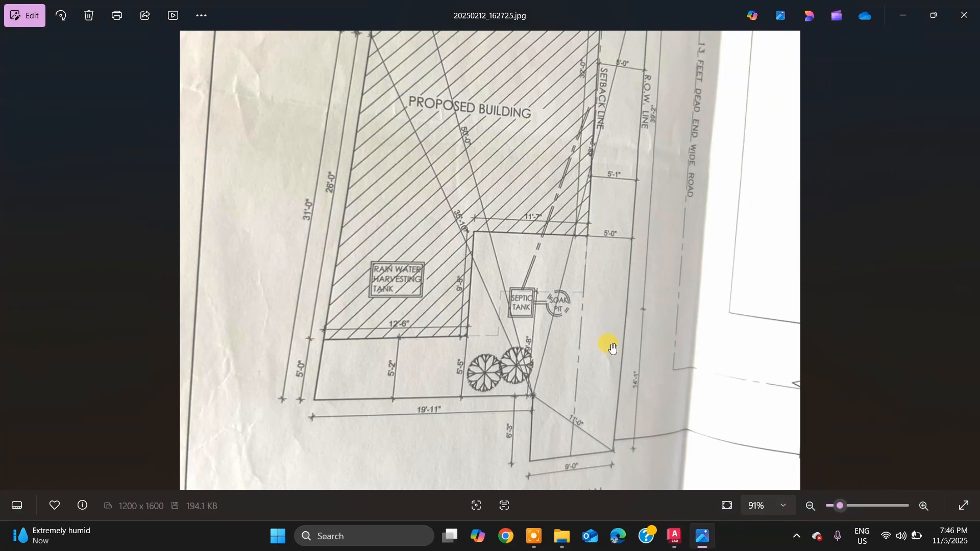
{"action": "scroll", "coordinate": [673, 144], "scroll_direction": "up", "scroll_amount": 5}
{"action": "scroll", "coordinate": [703, 177], "scroll_direction": "down", "scroll_amount": 4}
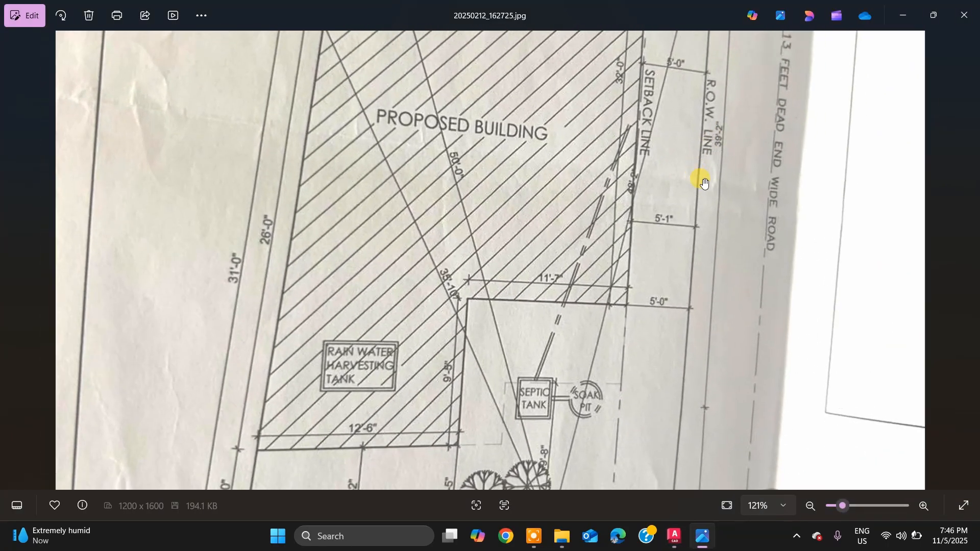
{"action": "scroll", "coordinate": [638, 428], "scroll_direction": "up", "scroll_amount": 2}
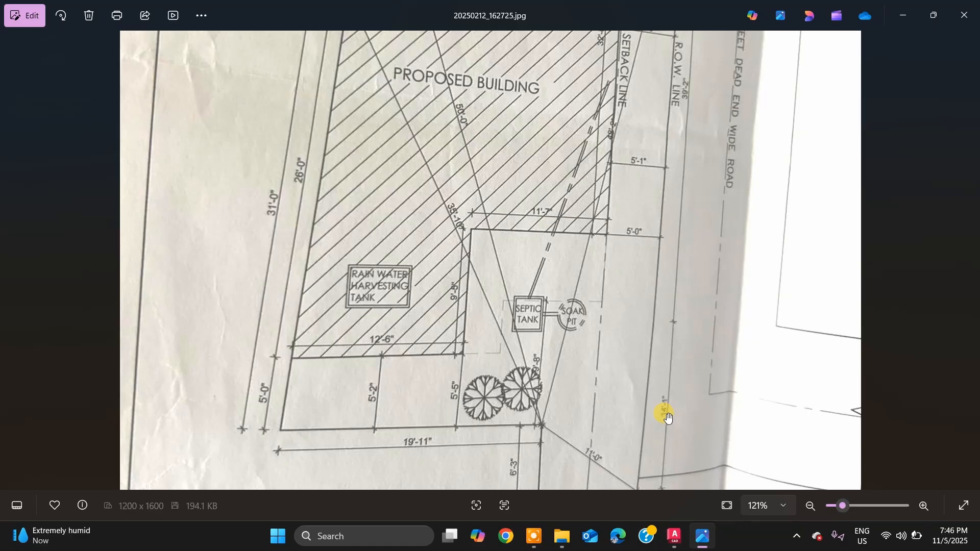
{"action": "scroll", "coordinate": [668, 417], "scroll_direction": "up", "scroll_amount": 3}
{"action": "scroll", "coordinate": [668, 417], "scroll_direction": "down", "scroll_amount": 3}
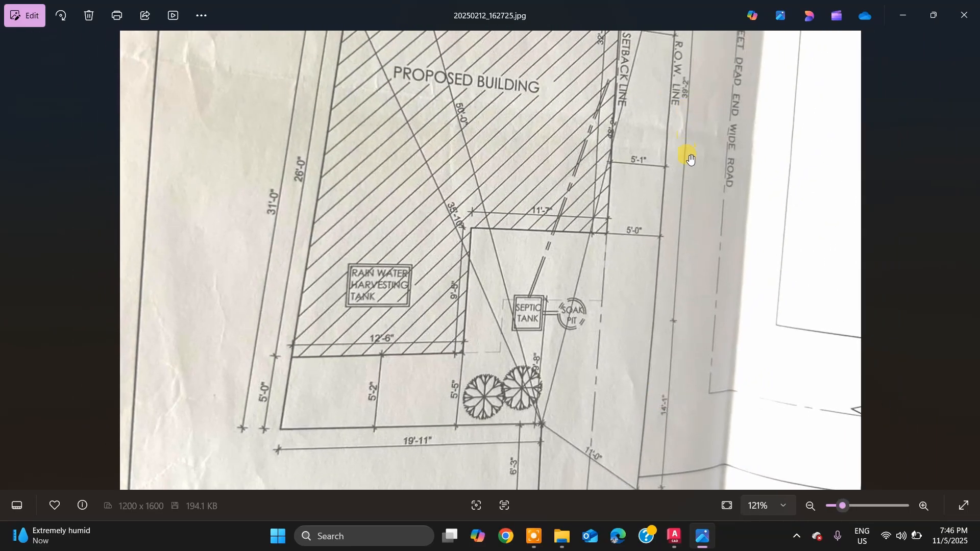
{"action": "key", "text": "alt+Tab"}
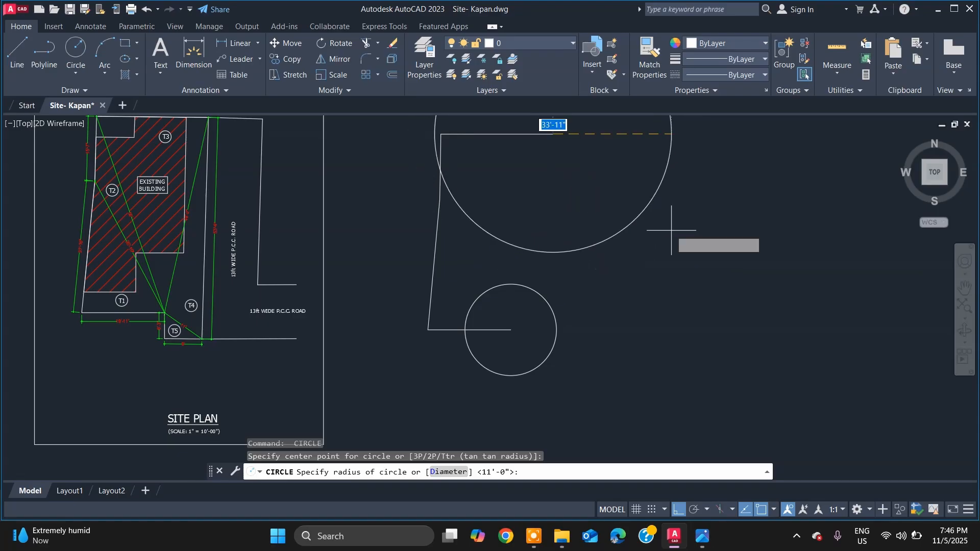
{"action": "type", "text": "43'3"}
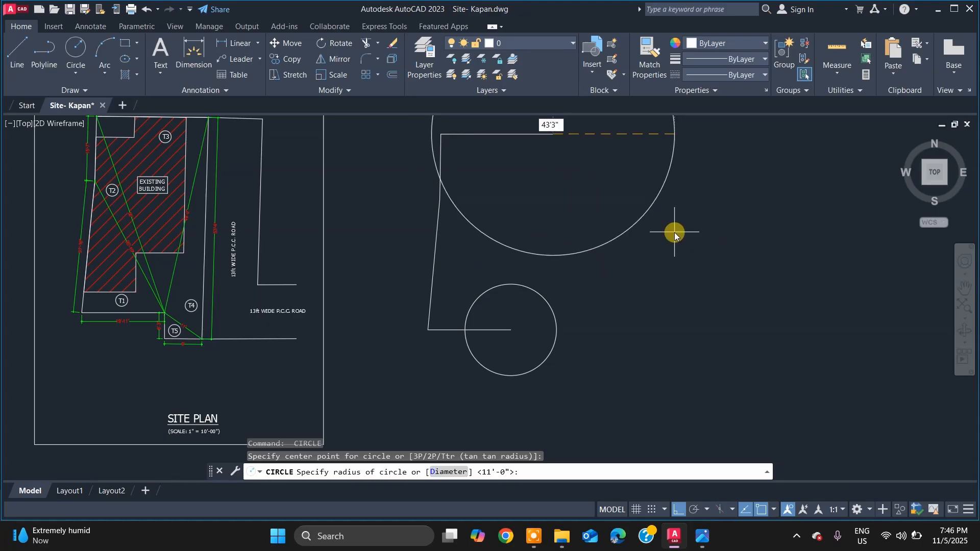
{"action": "key", "text": "Return"}
Step: Check the total length of the right boundary in the finished site plan and in the photographed drawing
{"action": "scroll", "coordinate": [209, 234], "scroll_direction": "up", "scroll_amount": 6}
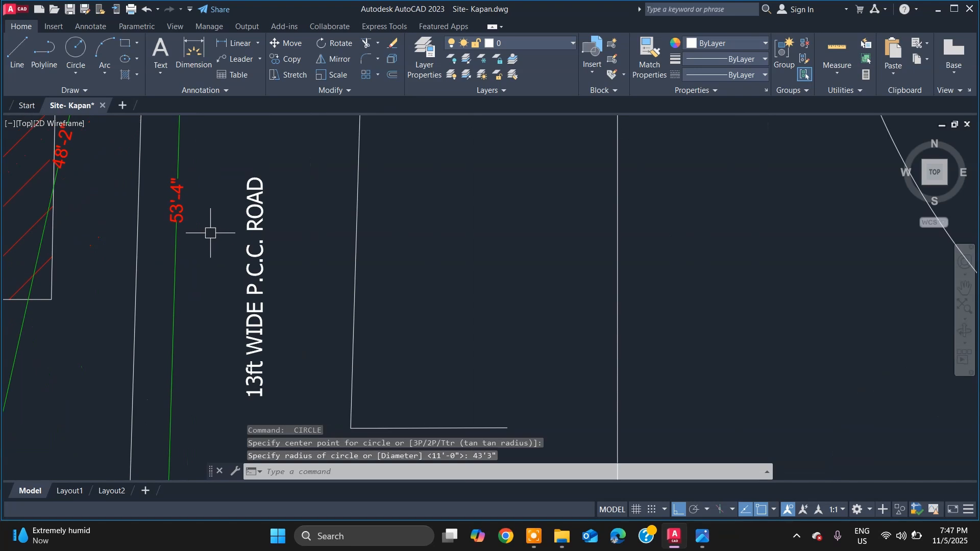
{"action": "scroll", "coordinate": [209, 233], "scroll_direction": "down", "scroll_amount": 8}
{"action": "scroll", "coordinate": [209, 234], "scroll_direction": "up", "scroll_amount": 8}
{"action": "key", "text": "alt+Tab"}
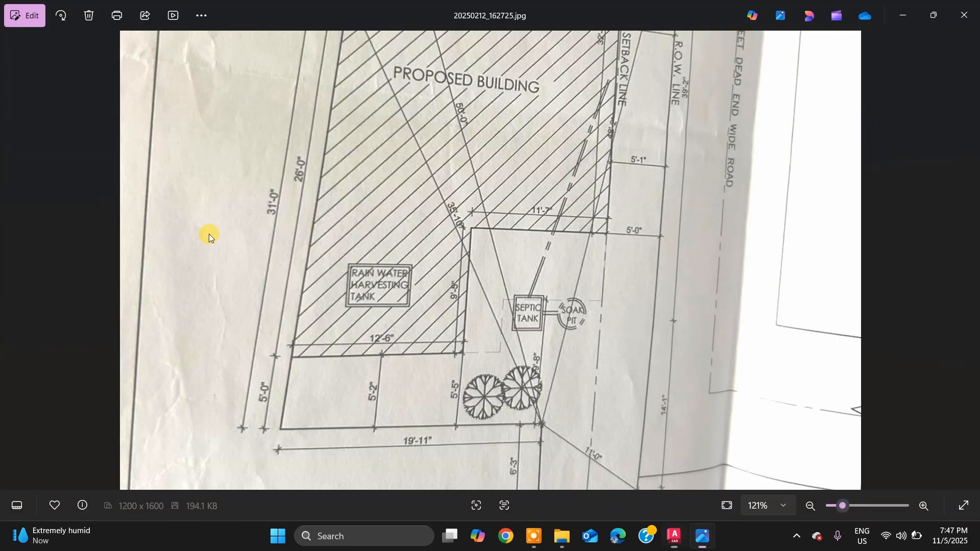
{"action": "scroll", "coordinate": [656, 187], "scroll_direction": "down", "scroll_amount": 1}
{"action": "scroll", "coordinate": [685, 97], "scroll_direction": "up", "scroll_amount": 2}
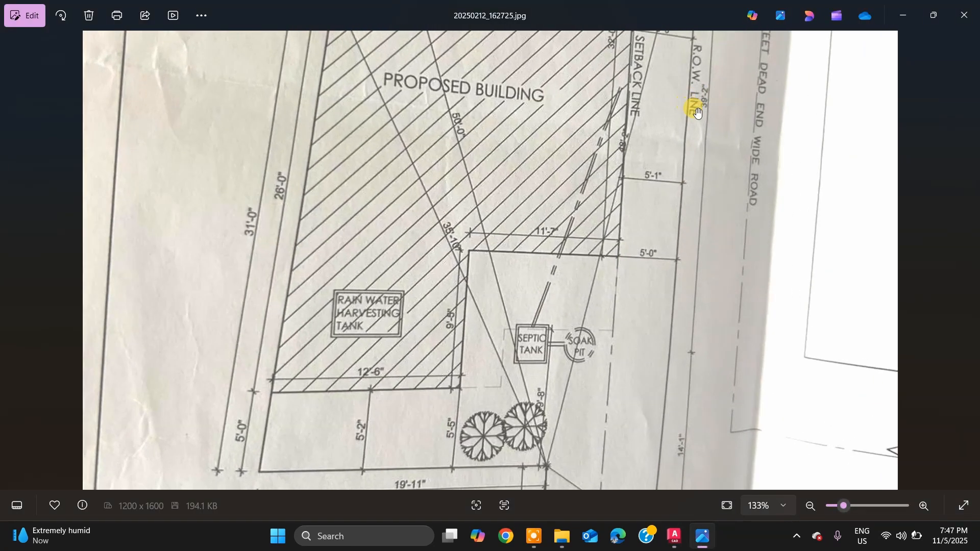
{"action": "key", "text": "alt+Tab"}
Step: Delete the 43'3" radius construction circle
{"action": "scroll", "coordinate": [601, 332], "scroll_direction": "down", "scroll_amount": 6}
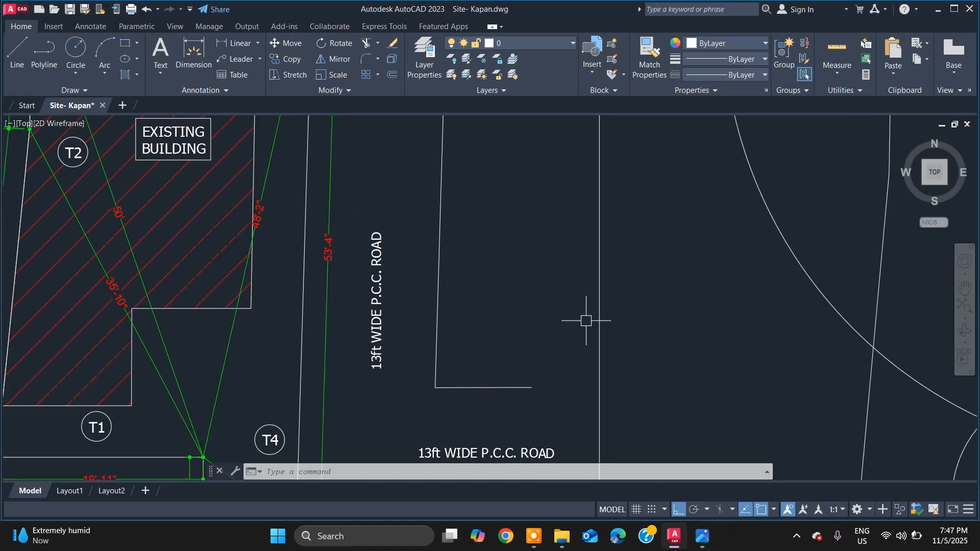
{"action": "left_click", "coordinate": [789, 293]}
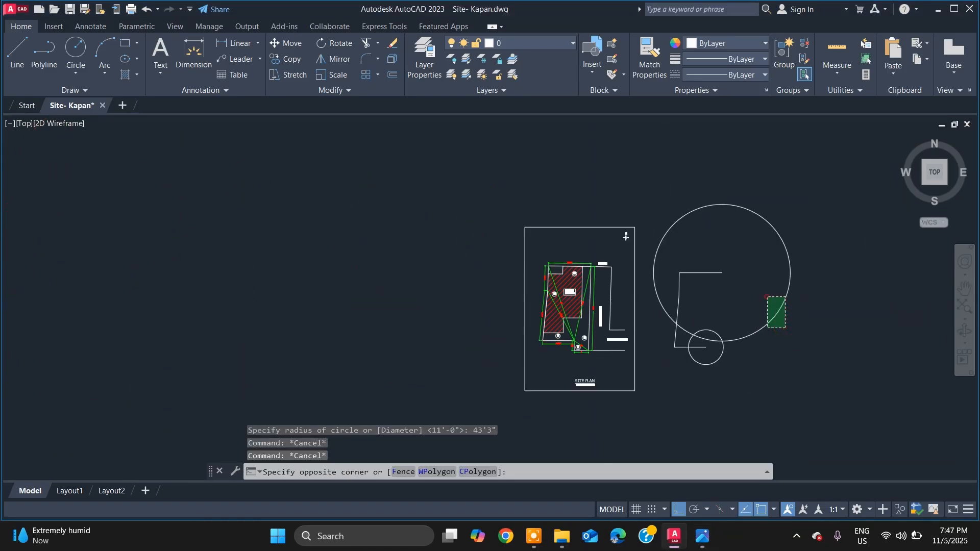
{"action": "left_click", "coordinate": [770, 331]}
{"action": "key", "text": "Delete"}
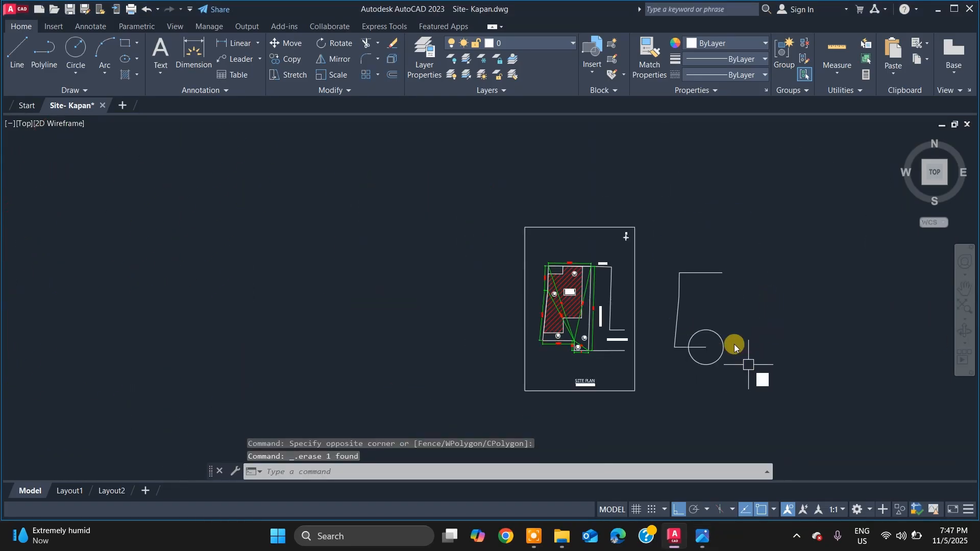
Step: Draw a circle of radius 53'3" centred on the right end of the plot's top edge
{"action": "type", "text": "c"}
{"action": "key", "text": "Return"}
{"action": "scroll", "coordinate": [725, 286], "scroll_direction": "up", "scroll_amount": 8}
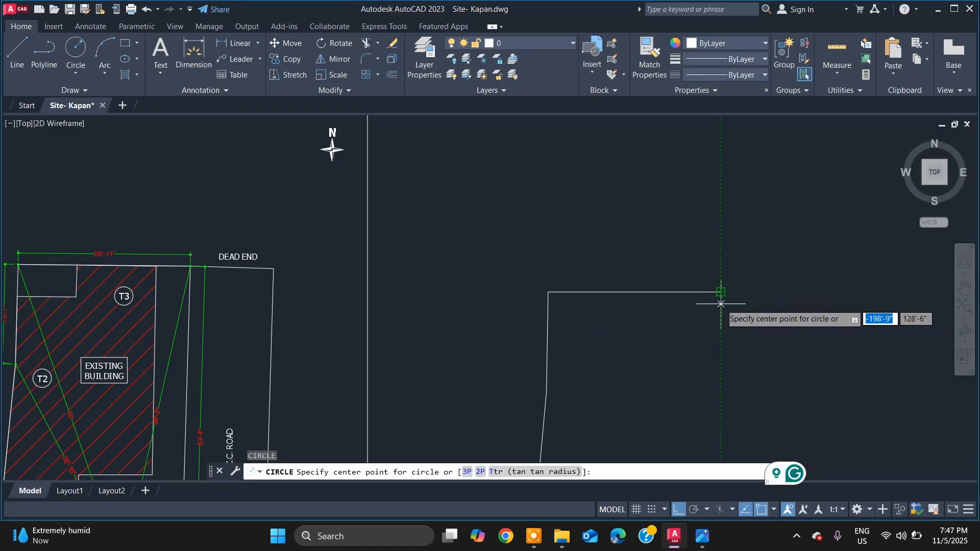
{"action": "left_click", "coordinate": [720, 292]}
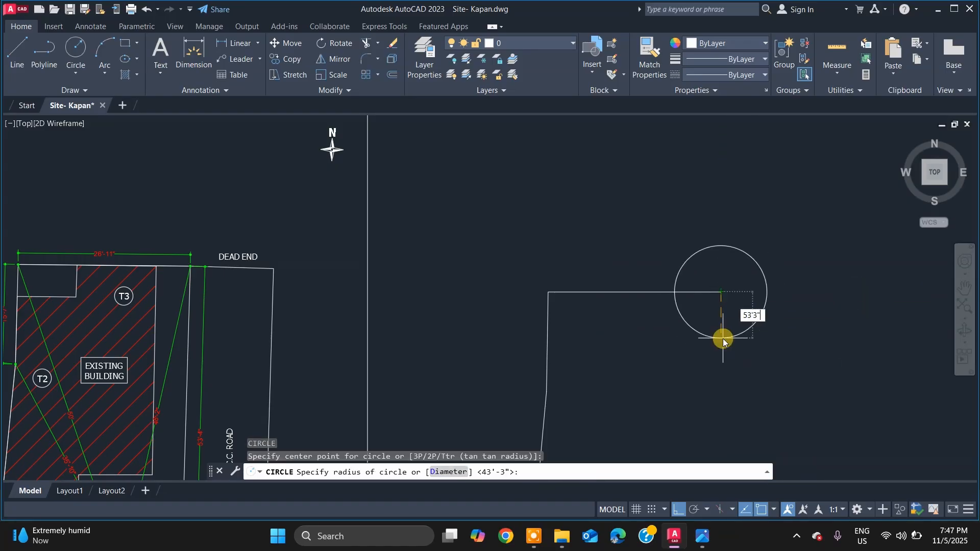
{"action": "key", "text": "Return"}
{"action": "scroll", "coordinate": [725, 329], "scroll_direction": "down", "scroll_amount": 5}
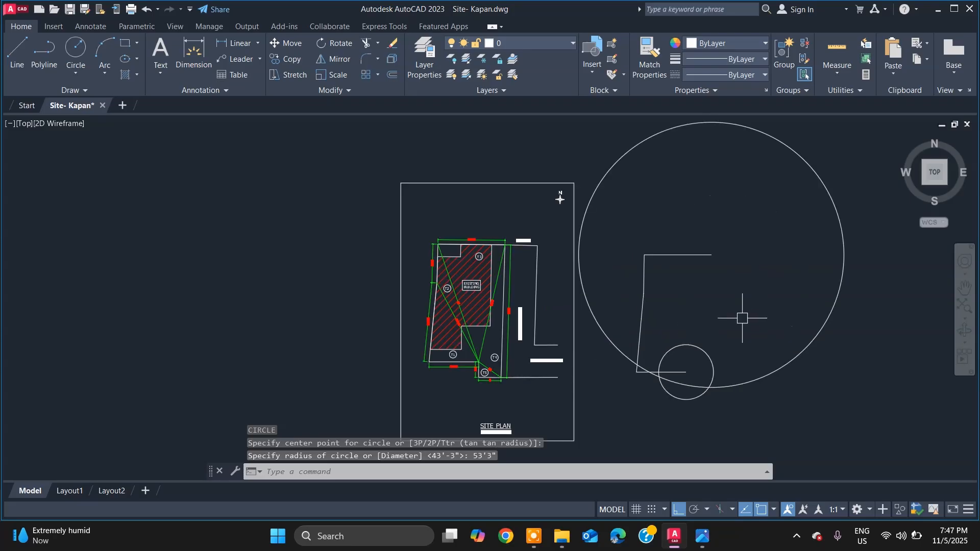
Step: Draw the right boundary as a polyline from the top edge's right end to the lower-right intersection of the two circles
{"action": "type", "text": "pl"}
{"action": "key", "text": "Return"}
{"action": "scroll", "coordinate": [679, 403], "scroll_direction": "up", "scroll_amount": 4}
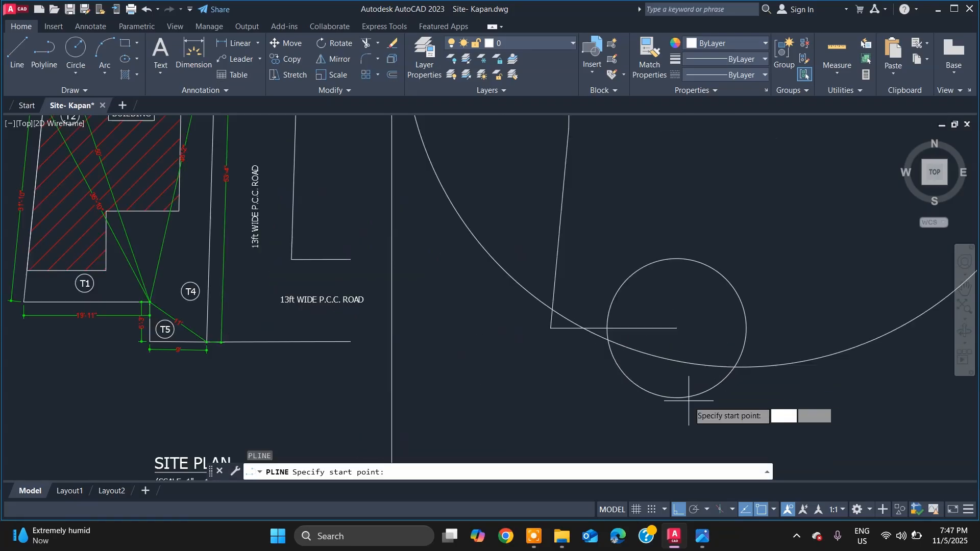
{"action": "scroll", "coordinate": [760, 214], "scroll_direction": "down", "scroll_amount": 4}
{"action": "scroll", "coordinate": [743, 192], "scroll_direction": "up", "scroll_amount": 2}
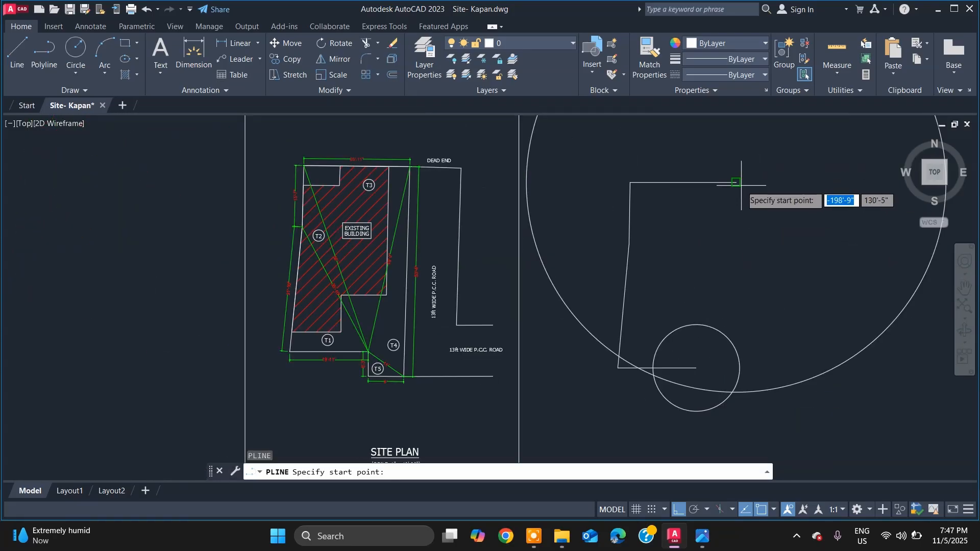
{"action": "left_click", "coordinate": [736, 182]}
{"action": "scroll", "coordinate": [740, 325], "scroll_direction": "up", "scroll_amount": 3}
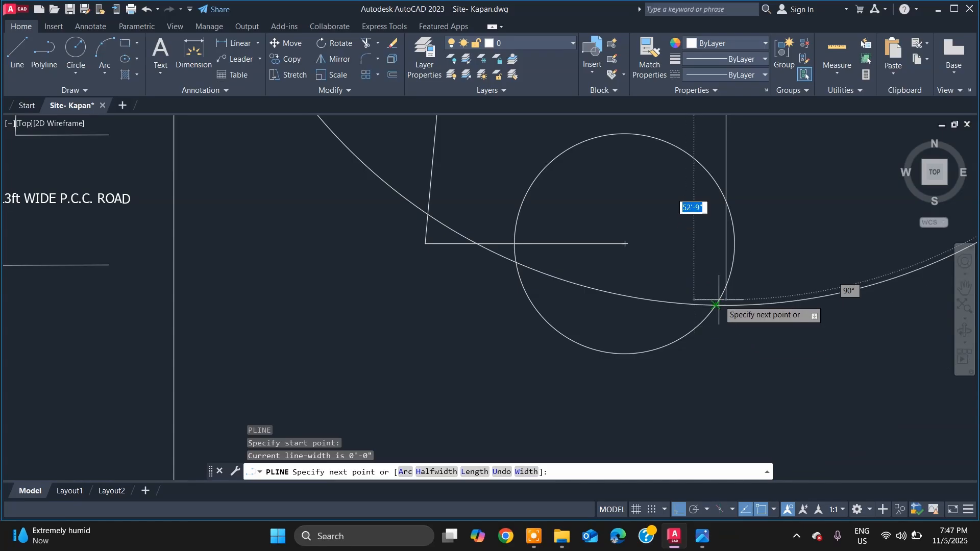
{"action": "left_click", "coordinate": [717, 306]}
{"action": "key", "text": "Escape"}
Step: Delete the 53'3" radius circle and the small circle used to locate the right boundary's lower end
{"action": "left_click", "coordinate": [725, 305]}
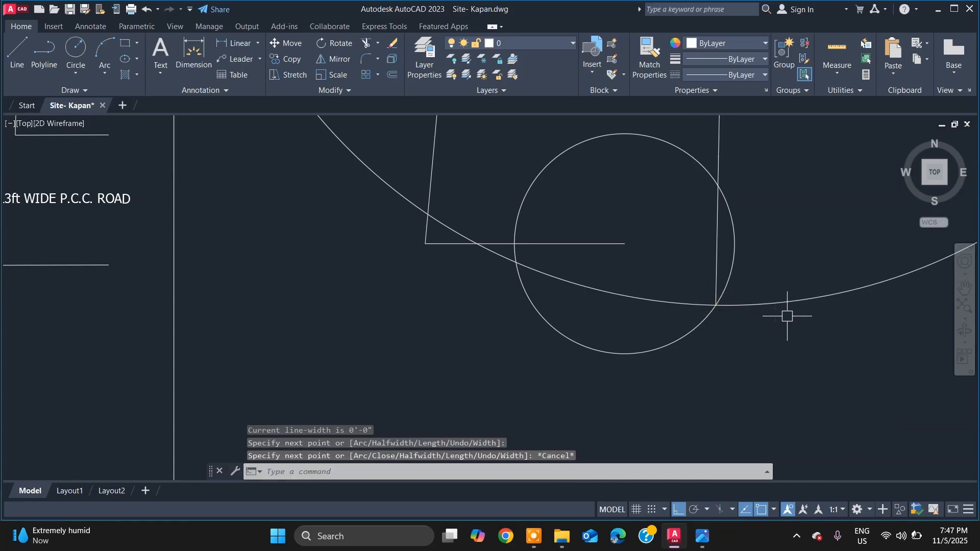
{"action": "left_click", "coordinate": [772, 263]}
{"action": "left_click", "coordinate": [656, 344]}
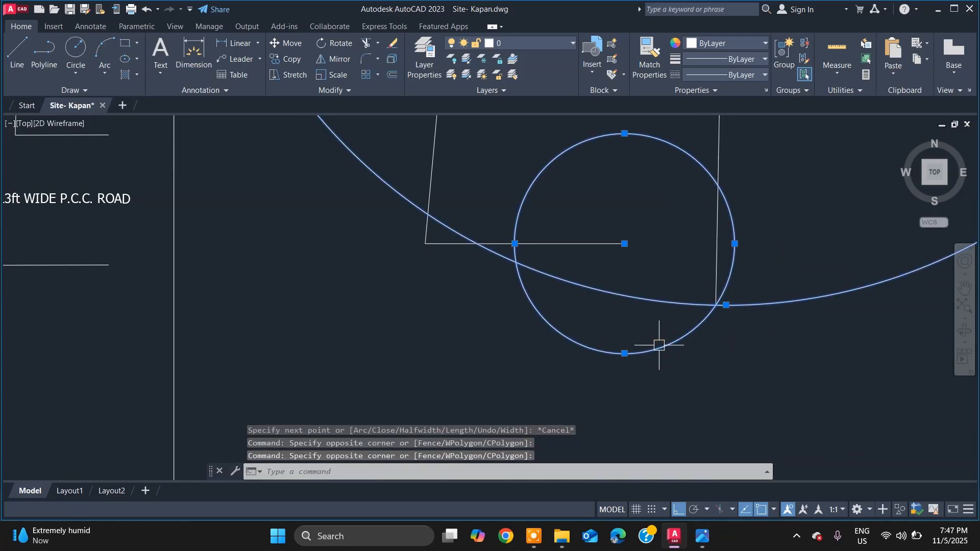
{"action": "key", "text": "Delete"}
Step: Draw a circle of radius 9' centred on the right boundary's lower end, checking the bottom edge's length in the photographed drawing
{"action": "scroll", "coordinate": [658, 352], "scroll_direction": "down", "scroll_amount": 2}
{"action": "type", "text": "c"}
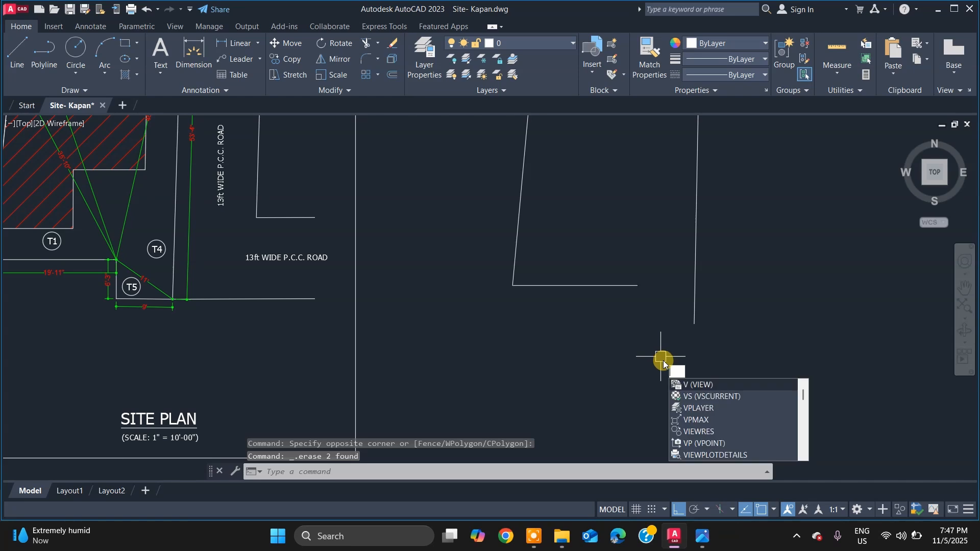
{"action": "key", "text": "Return"}
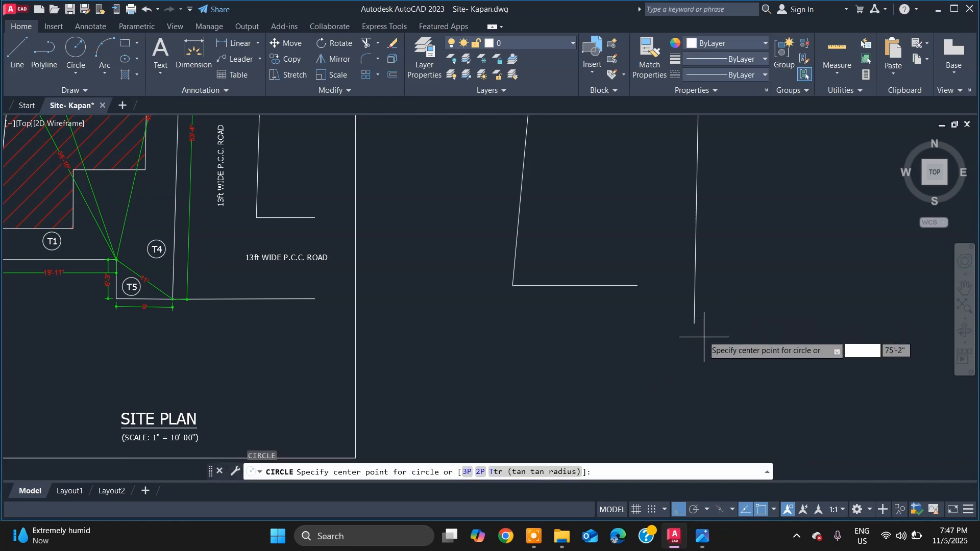
{"action": "left_click", "coordinate": [694, 323]}
{"action": "key", "text": "super"}
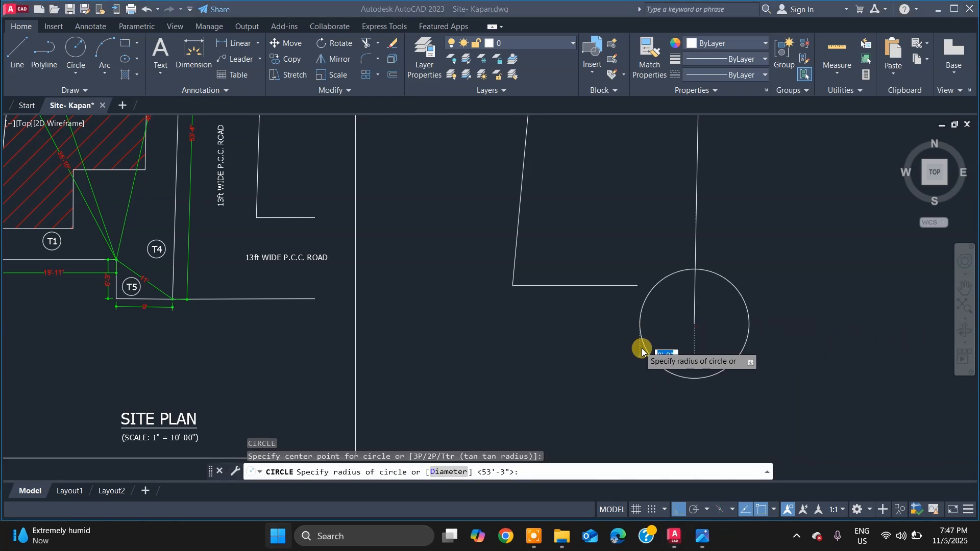
{"action": "key", "text": "super"}
{"action": "key", "text": "alt+Tab"}
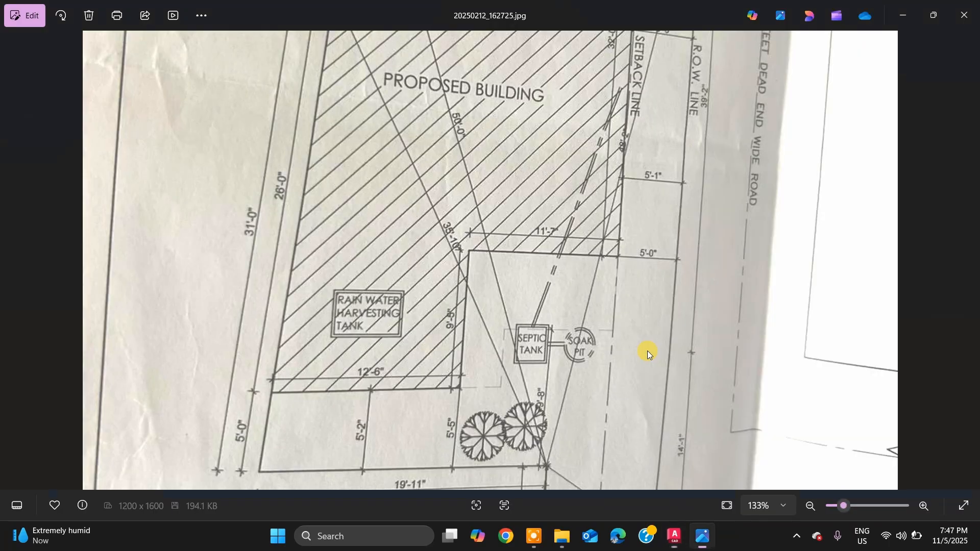
{"action": "scroll", "coordinate": [619, 332], "scroll_direction": "down", "scroll_amount": 4}
{"action": "scroll", "coordinate": [567, 477], "scroll_direction": "up", "scroll_amount": 2}
{"action": "scroll", "coordinate": [569, 477], "scroll_direction": "down", "scroll_amount": 2}
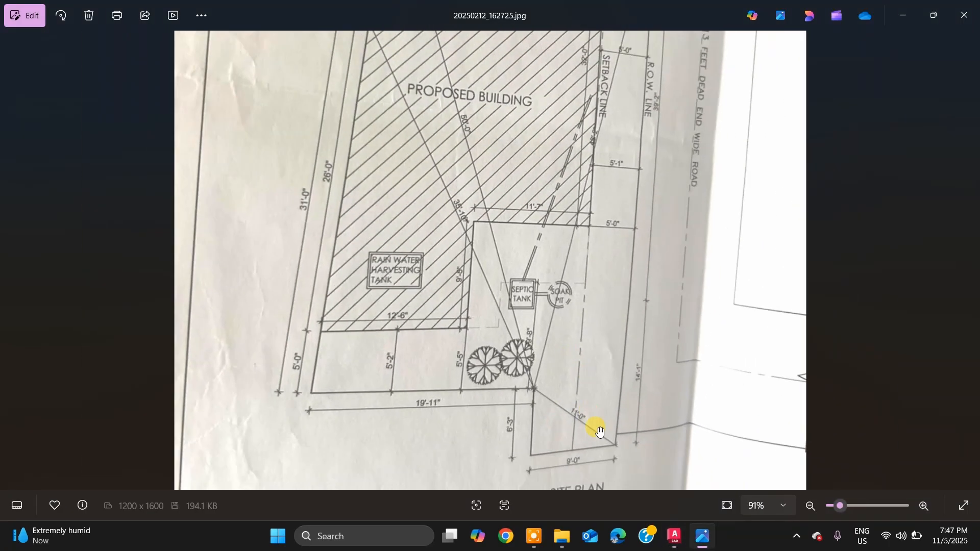
{"action": "scroll", "coordinate": [549, 451], "scroll_direction": "up", "scroll_amount": 5}
{"action": "key", "text": "alt+Tab"}
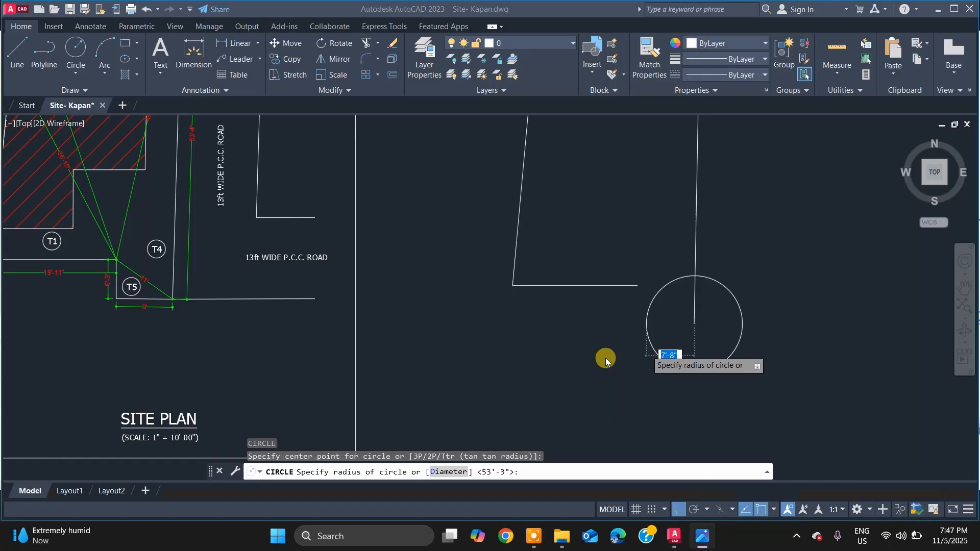
{"action": "type", "text": "9'"}
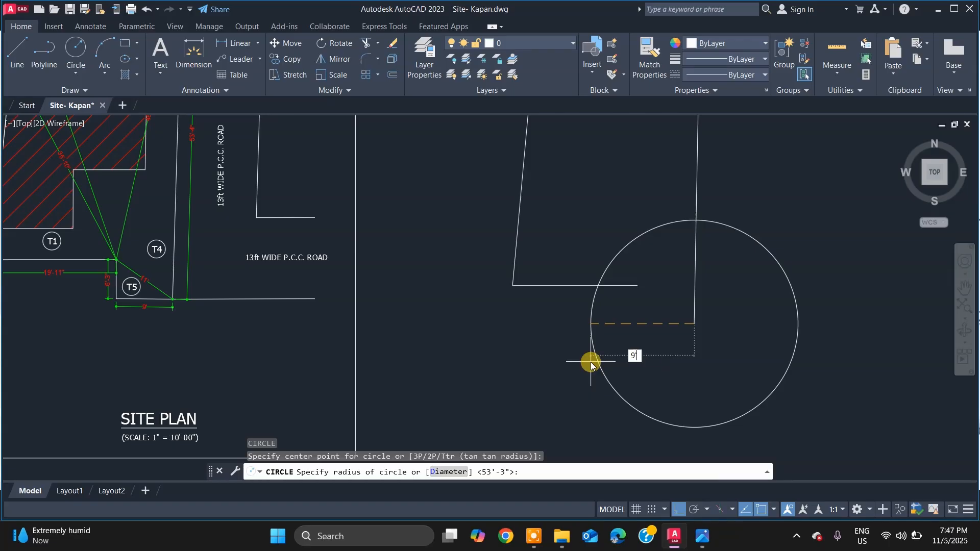
{"action": "key", "text": "Return"}
Step: Draw a circle of radius 6'3" centred on the right end of the plot's 19'11" lower edge
{"action": "type", "text": "c"}
{"action": "key", "text": "Return"}
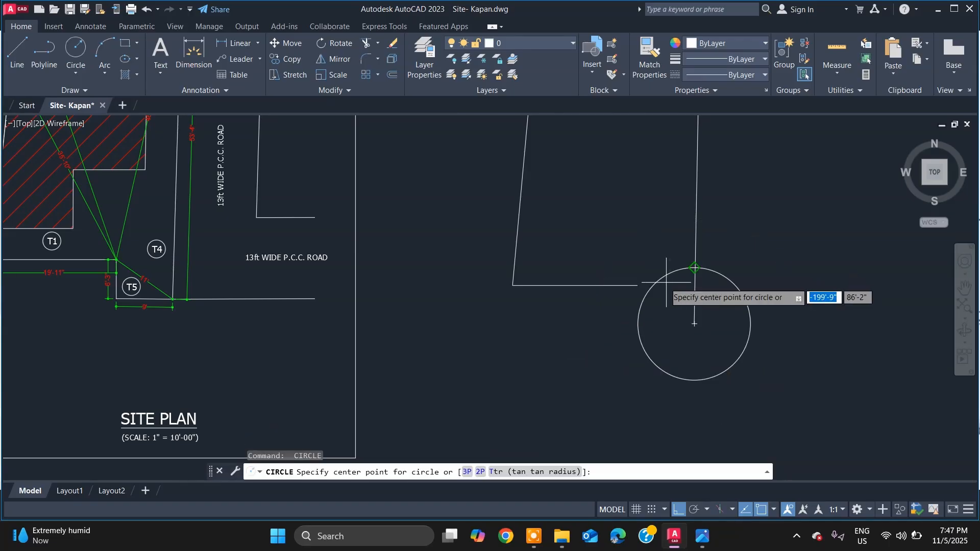
{"action": "left_click", "coordinate": [638, 286]}
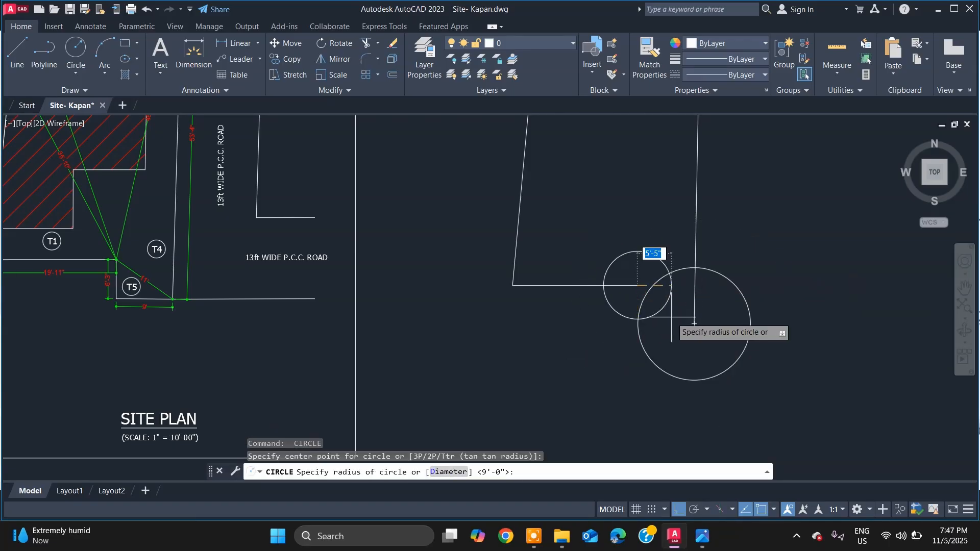
{"action": "type", "text": "6'3\""}
{"action": "key", "text": "Return"}
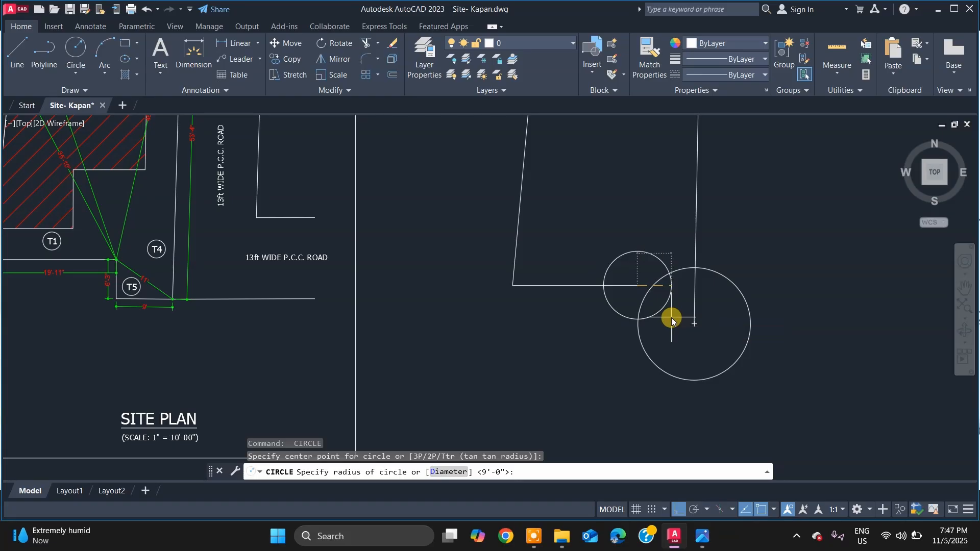
{"action": "key", "text": "Escape"}
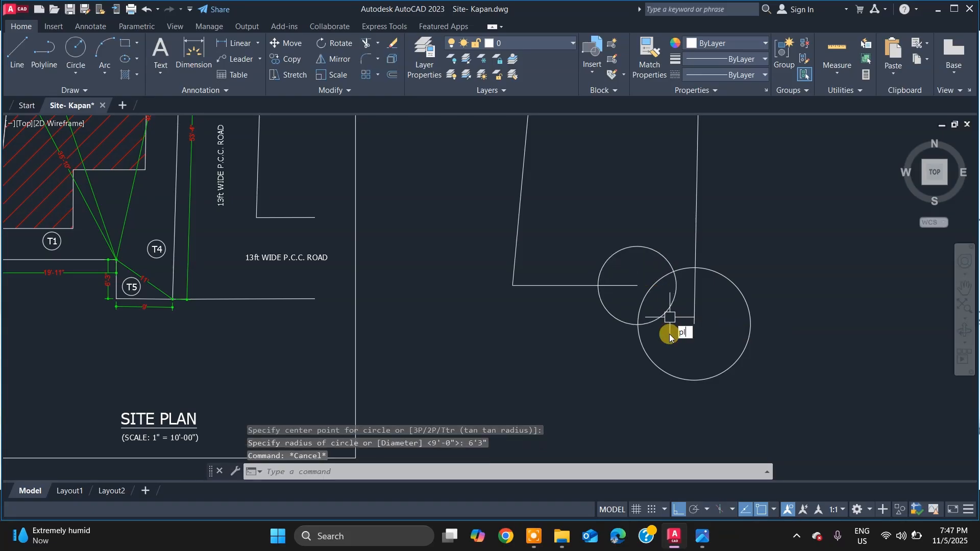
Step: Draw a polyline from the right boundary's lower end through the circles' lower intersection to the right end of the 19'11" edge
{"action": "key", "text": "Return"}
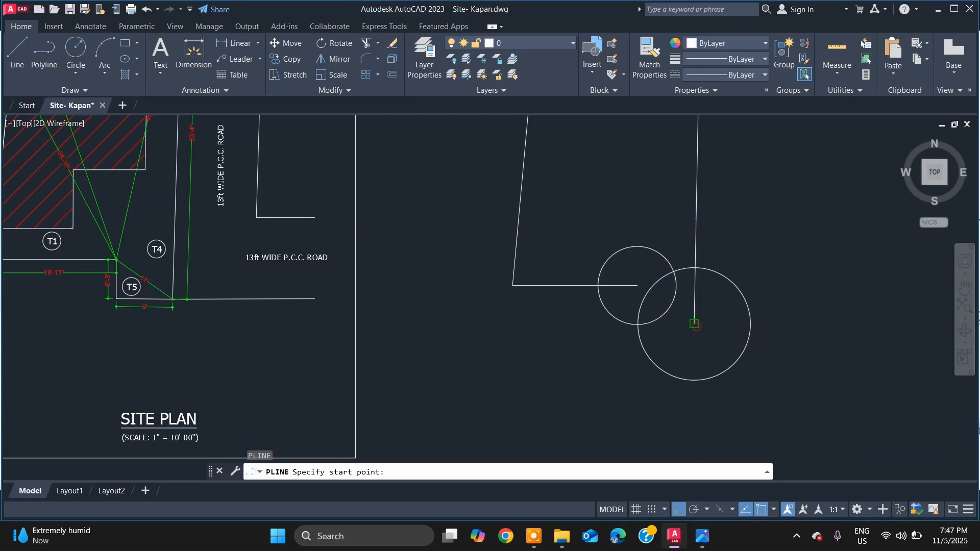
{"action": "left_click", "coordinate": [695, 324]}
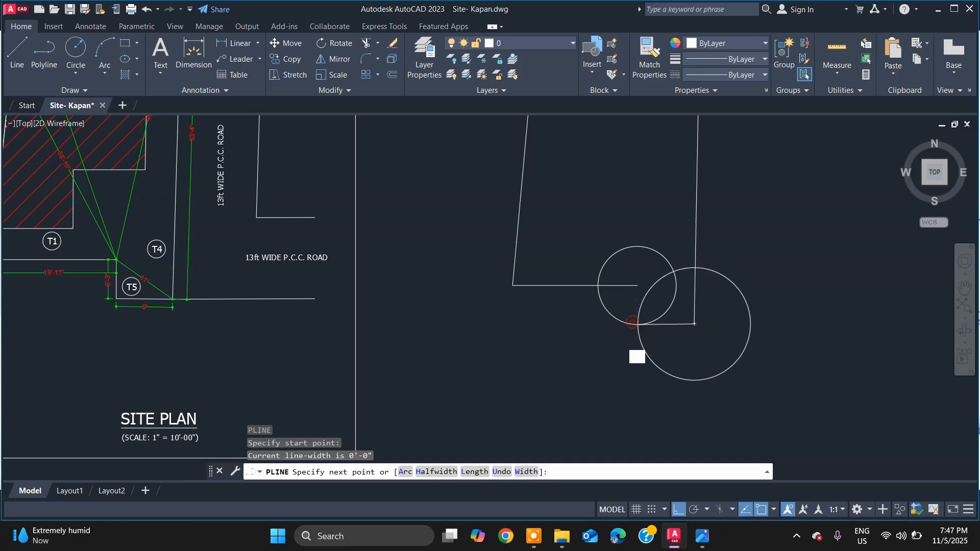
{"action": "left_click", "coordinate": [635, 323]}
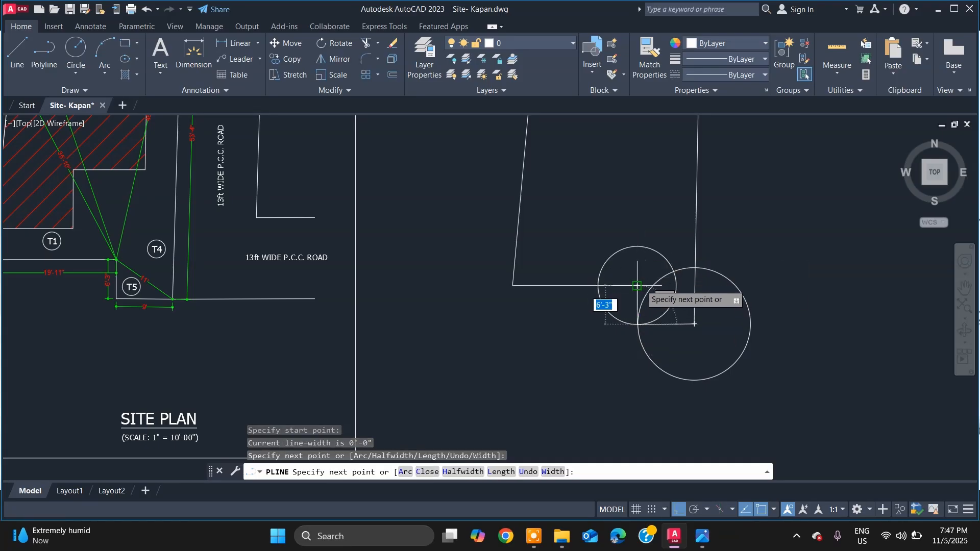
{"action": "left_click", "coordinate": [637, 286]}
{"action": "key", "text": "Escape"}
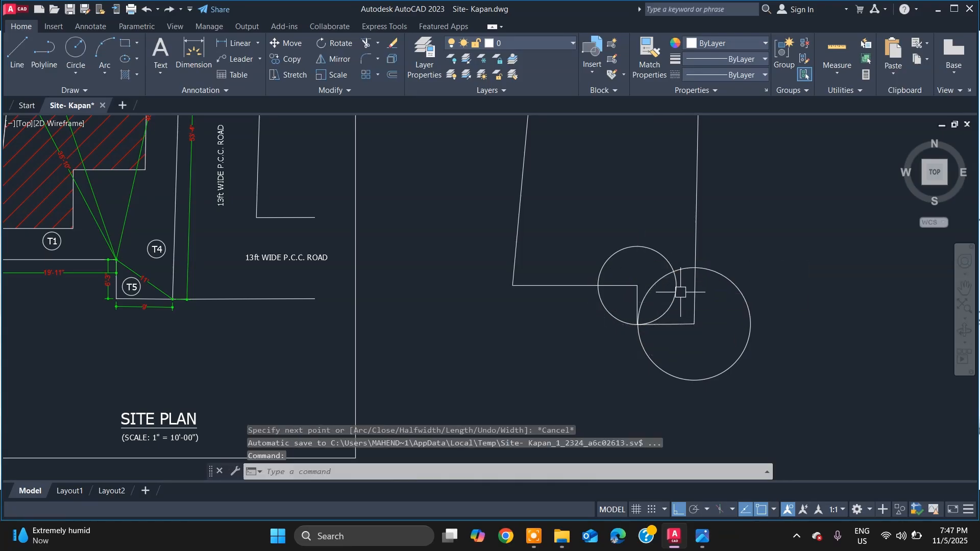
Step: Delete the 6'3" and 9' radius construction circles
{"action": "left_click", "coordinate": [690, 286]}
{"action": "key", "text": "Escape"}
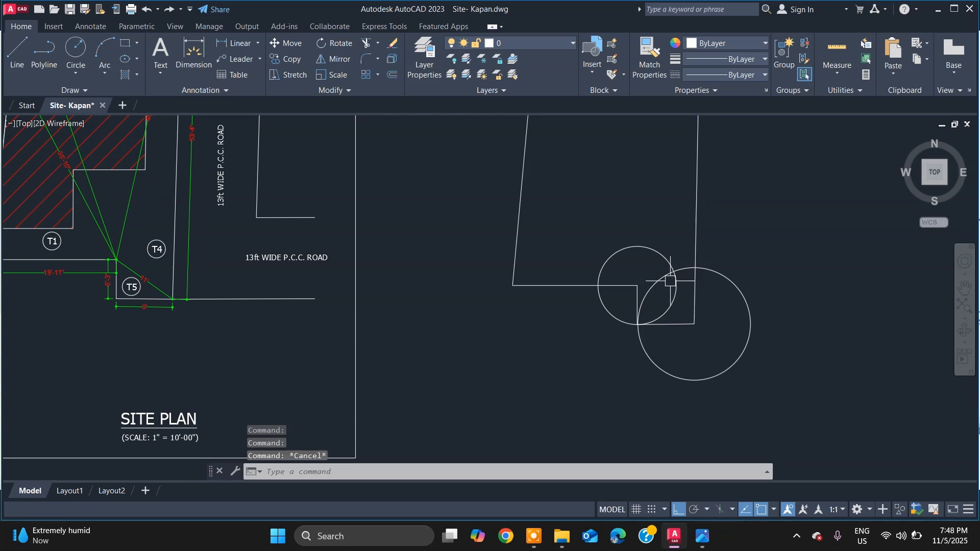
{"action": "left_click", "coordinate": [669, 271]}
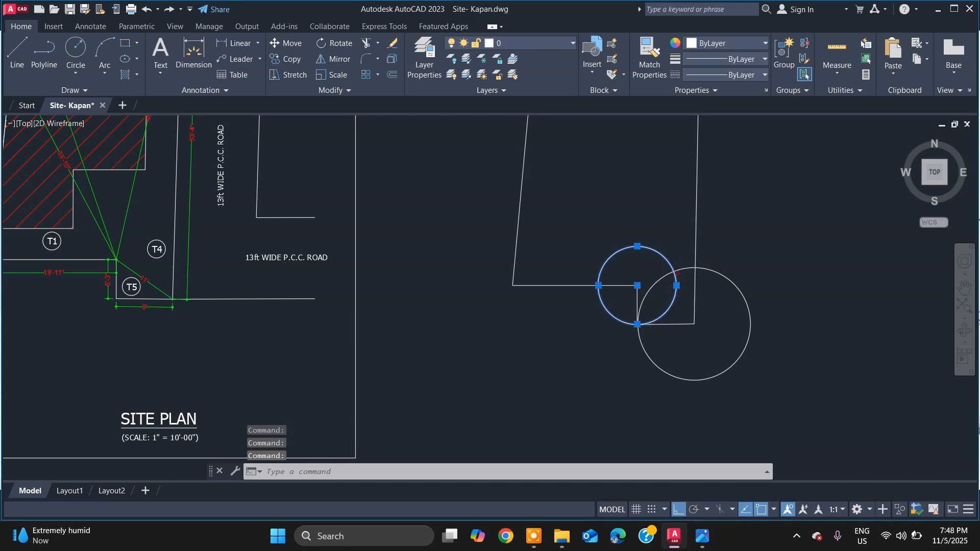
{"action": "left_click", "coordinate": [682, 268]}
{"action": "key", "text": "Delete"}
Step: Trace the whole plot outline with one polyline through every corner, starting and ending at the upper-left corner
{"action": "scroll", "coordinate": [685, 270], "scroll_direction": "down", "scroll_amount": 4}
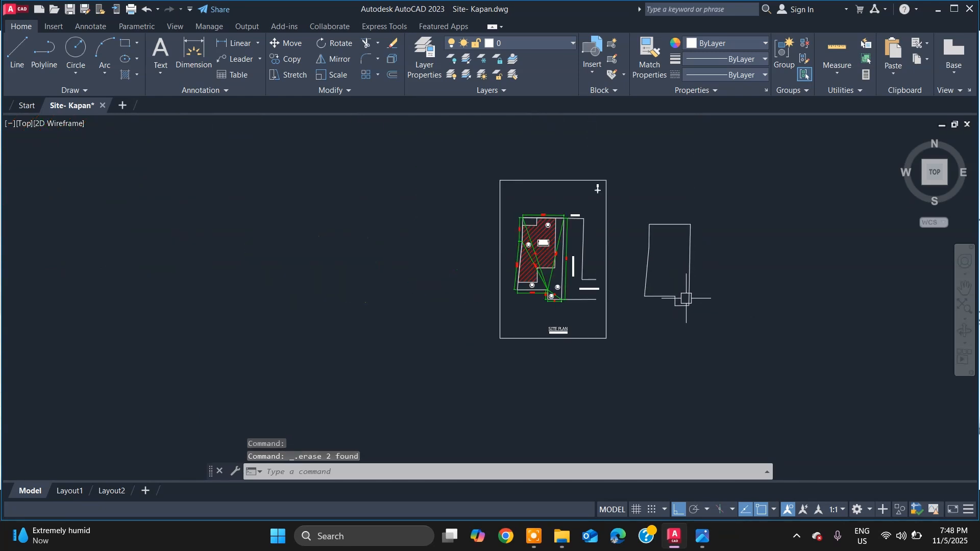
{"action": "scroll", "coordinate": [671, 249], "scroll_direction": "up", "scroll_amount": 6}
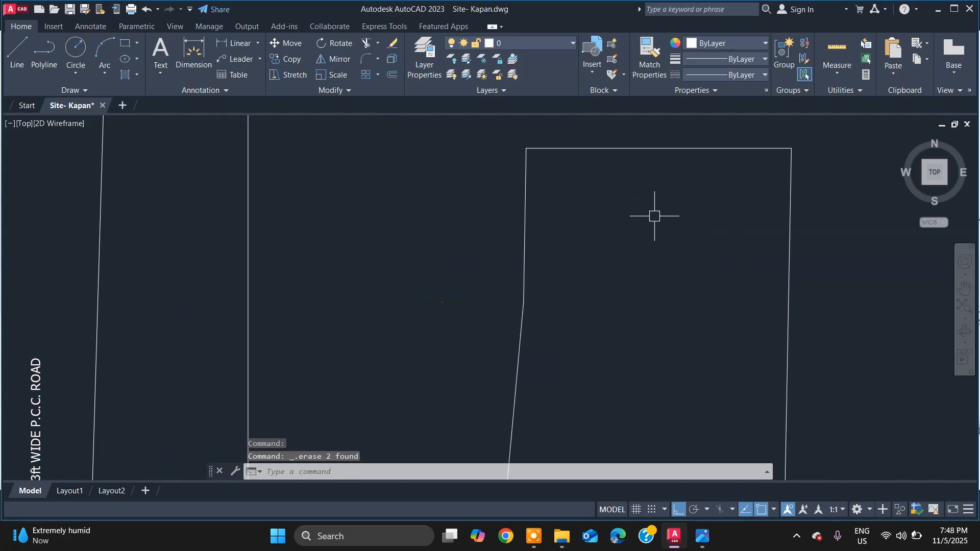
{"action": "scroll", "coordinate": [653, 214], "scroll_direction": "down", "scroll_amount": 4}
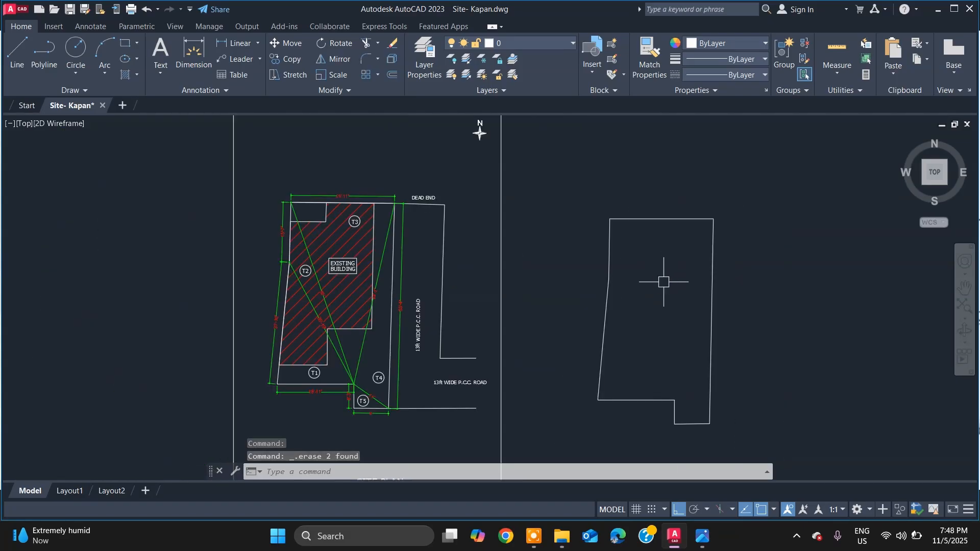
{"action": "type", "text": "pl"}
{"action": "key", "text": "Return"}
{"action": "left_click", "coordinate": [610, 219]}
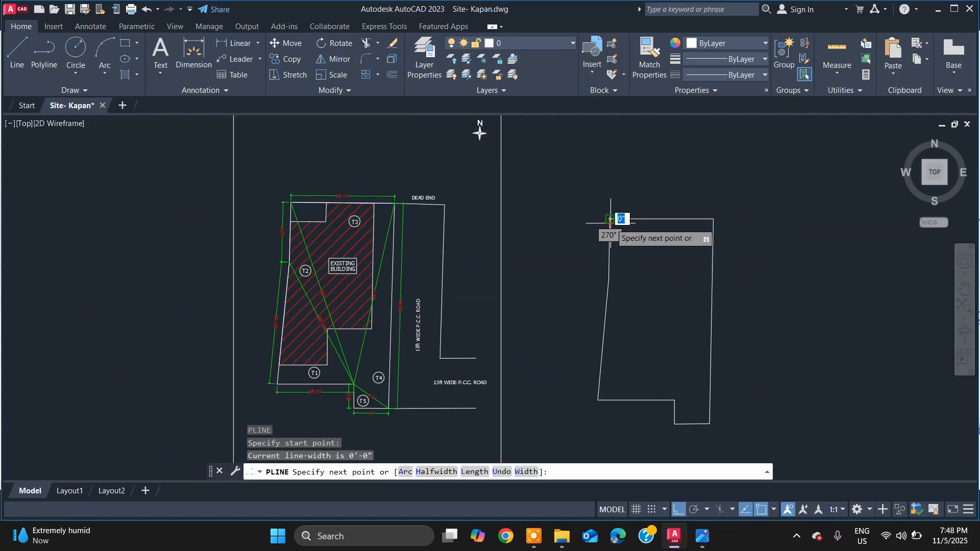
{"action": "left_click", "coordinate": [713, 219]}
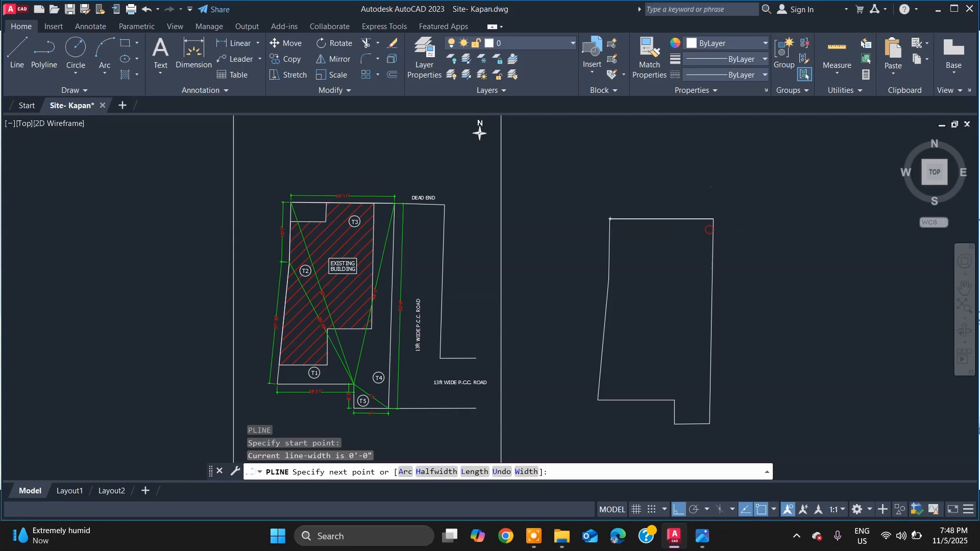
{"action": "left_click", "coordinate": [710, 423]}
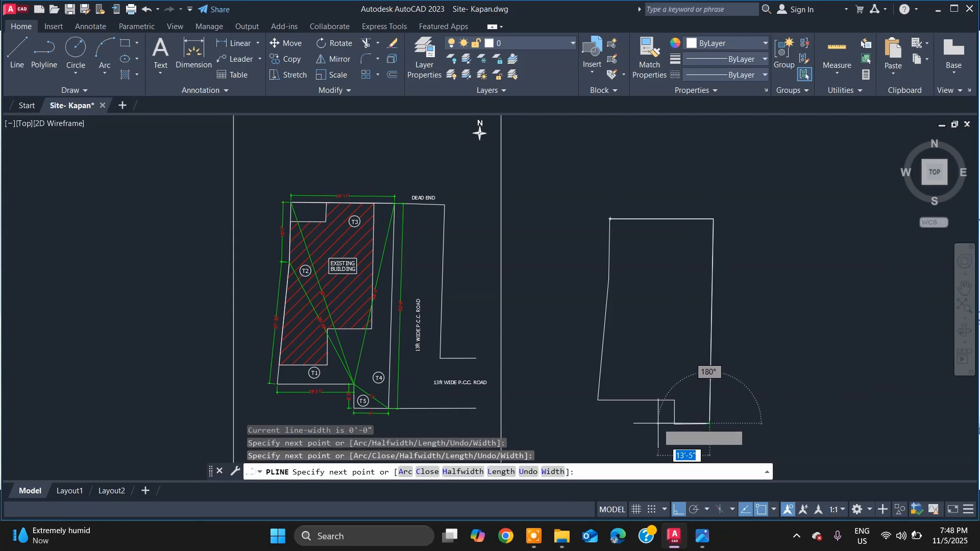
{"action": "left_click", "coordinate": [675, 423]}
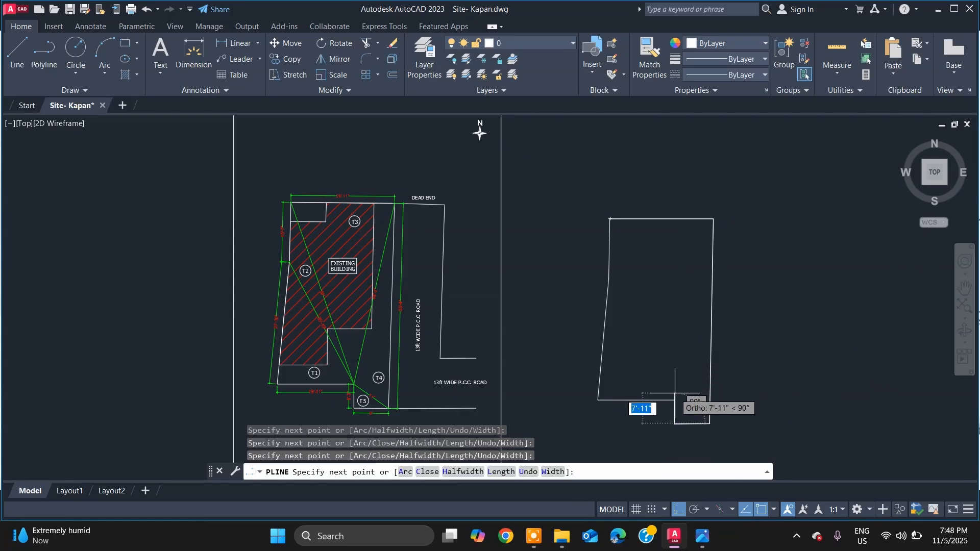
{"action": "left_click", "coordinate": [674, 401]}
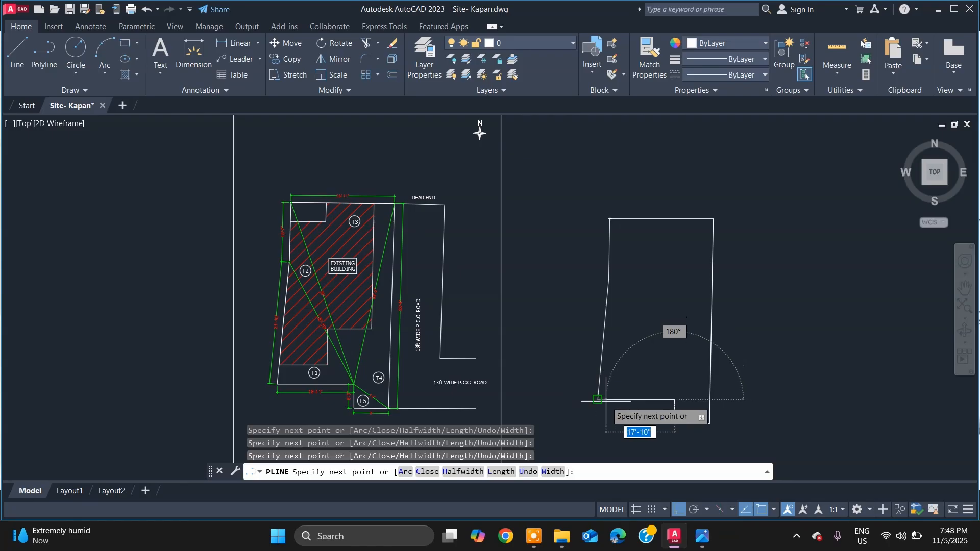
{"action": "left_click", "coordinate": [605, 401]}
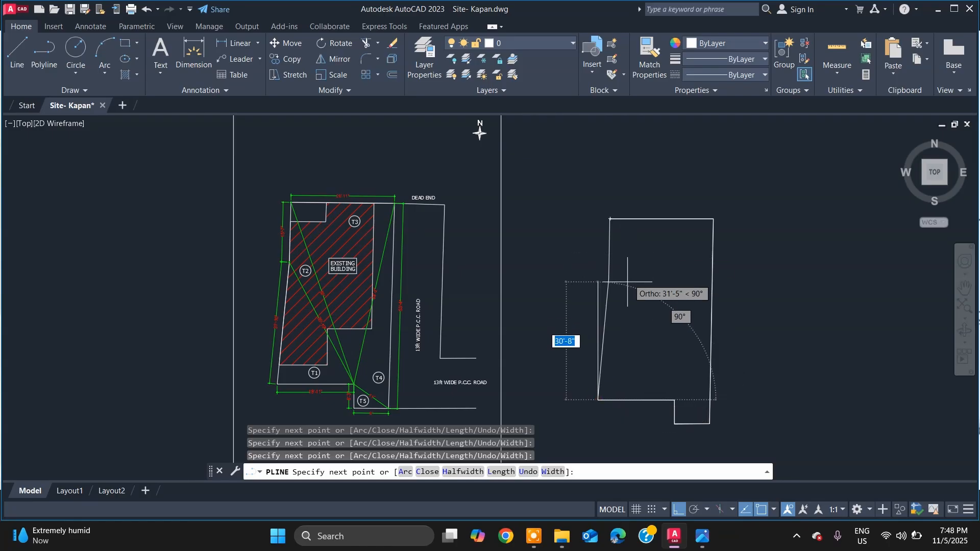
{"action": "left_click", "coordinate": [608, 281]}
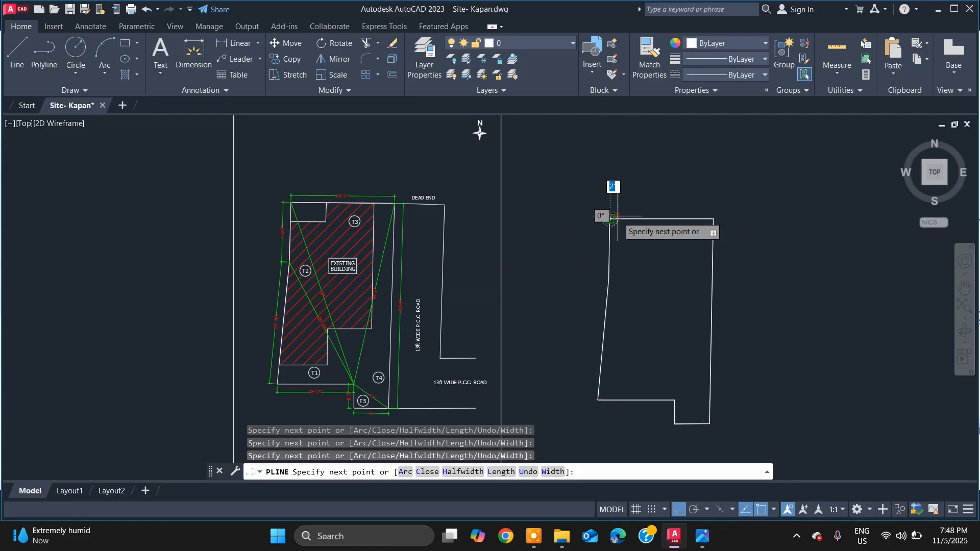
{"action": "key", "text": "Escape"}
Step: List the properties of the traced plot outline to read its area
{"action": "left_click", "coordinate": [629, 220]}
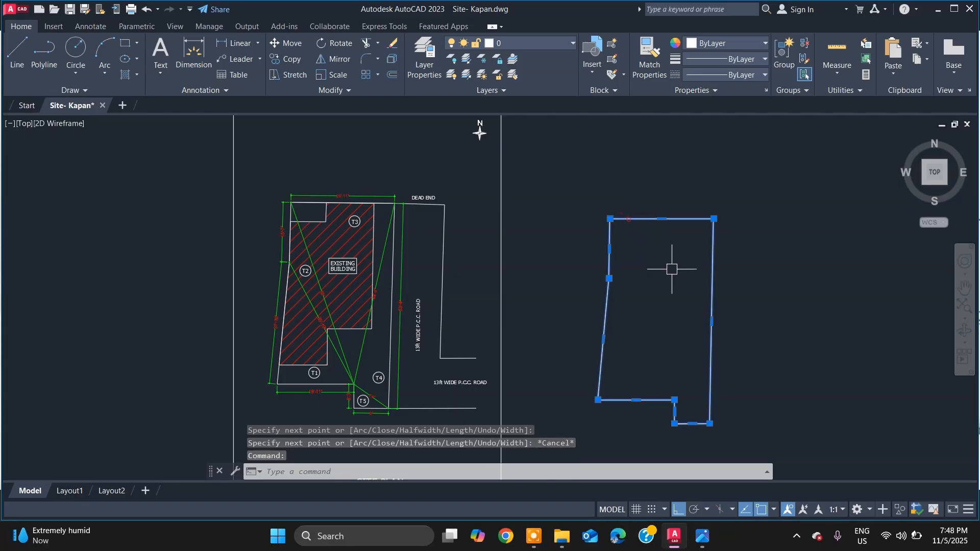
{"action": "type", "text": "LIST"}
{"action": "key", "text": "Return"}
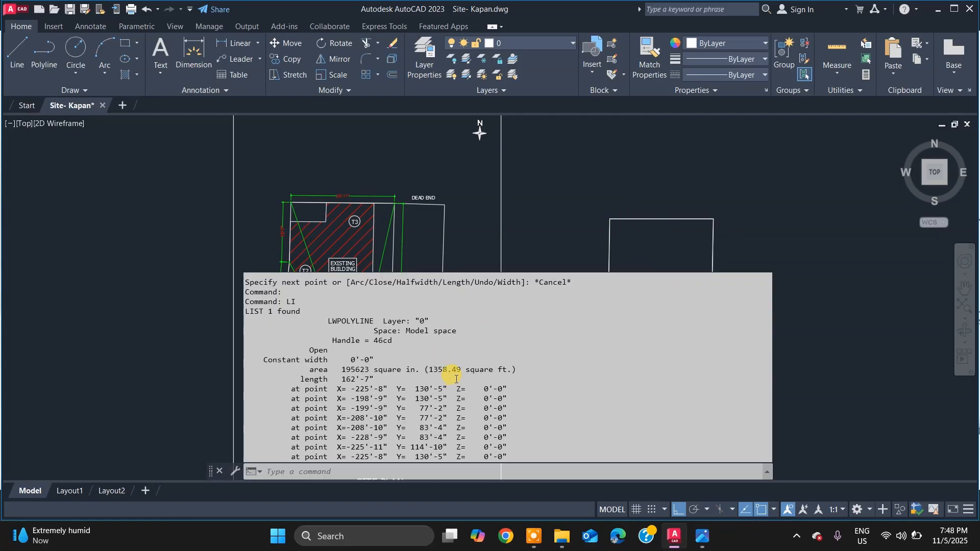
Step: Switch to the photographed site plan and check the area stated under its title
{"action": "key", "text": "alt+Tab"}
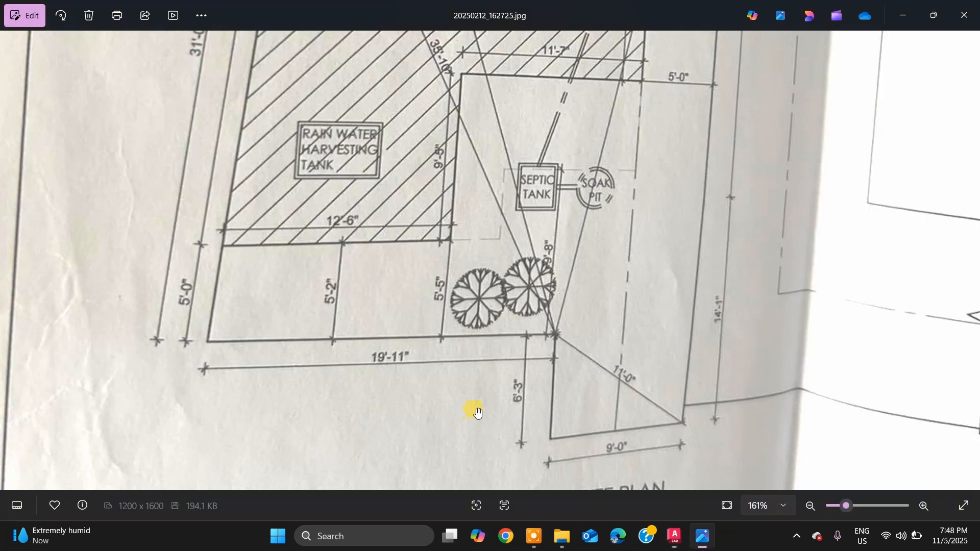
{"action": "scroll", "coordinate": [482, 350], "scroll_direction": "down", "scroll_amount": 3}
{"action": "scroll", "coordinate": [592, 472], "scroll_direction": "up", "scroll_amount": 5}
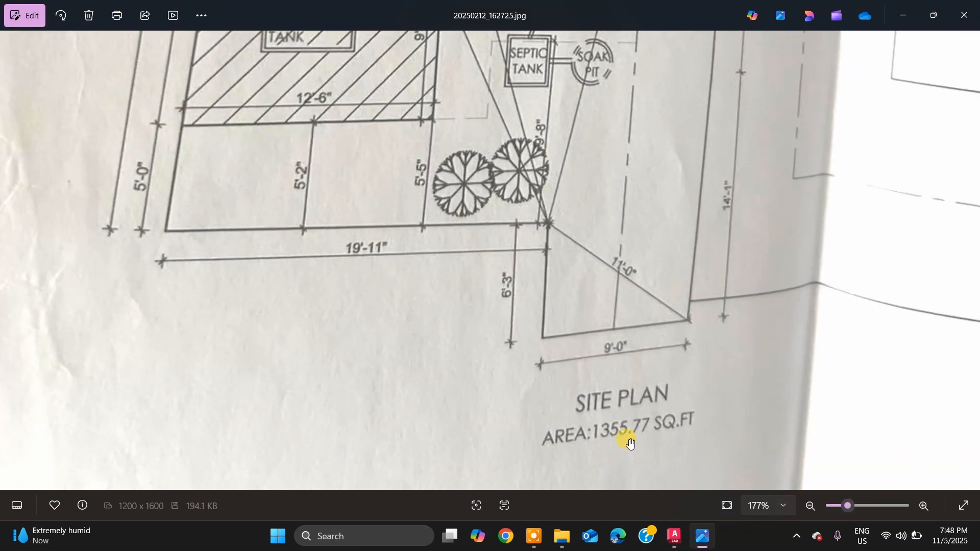
{"action": "scroll", "coordinate": [504, 383], "scroll_direction": "down", "scroll_amount": 3}
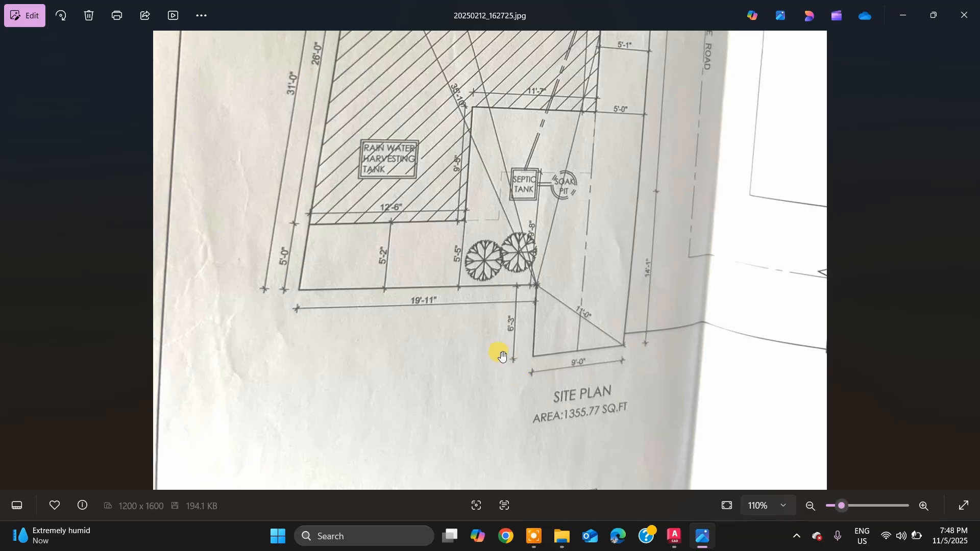
{"action": "scroll", "coordinate": [503, 356], "scroll_direction": "down", "scroll_amount": 3}
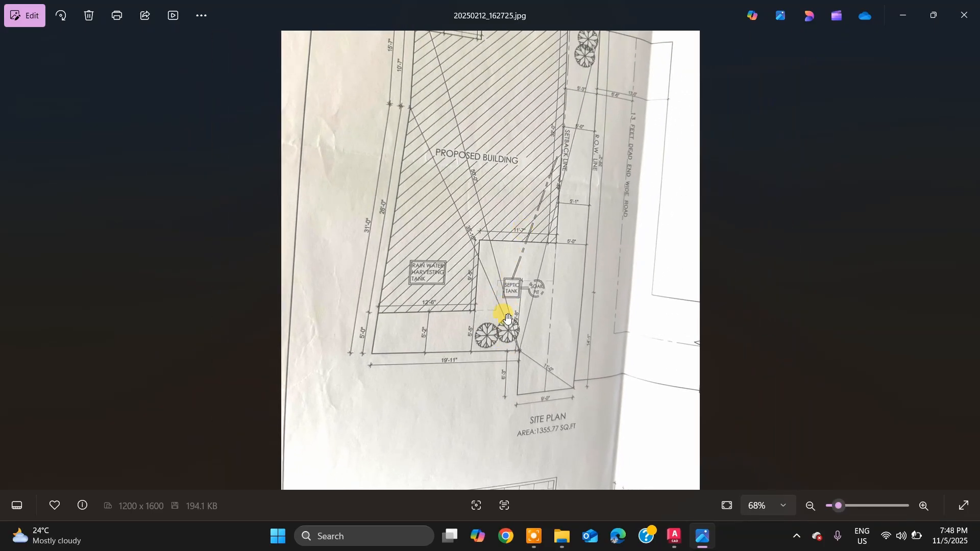
Step: Return to AutoCAD and compare the reference site plan and its triangle divisions with the redrawn plot outline
{"action": "key", "text": "alt+Tab"}
{"action": "scroll", "coordinate": [498, 329], "scroll_direction": "down", "scroll_amount": 2}
{"action": "scroll", "coordinate": [563, 352], "scroll_direction": "up", "scroll_amount": 4}
{"action": "scroll", "coordinate": [587, 371], "scroll_direction": "down", "scroll_amount": 4}
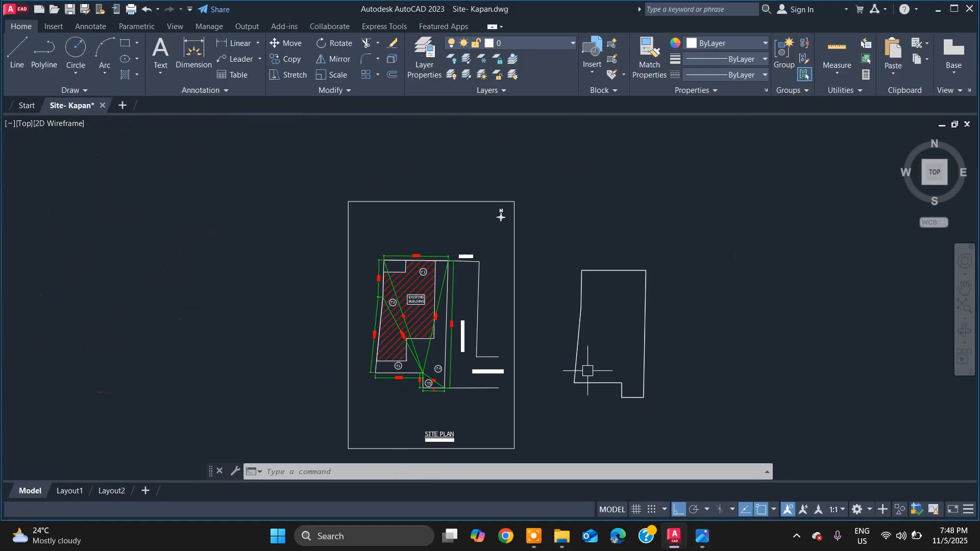
{"action": "scroll", "coordinate": [397, 421], "scroll_direction": "up", "scroll_amount": 2}
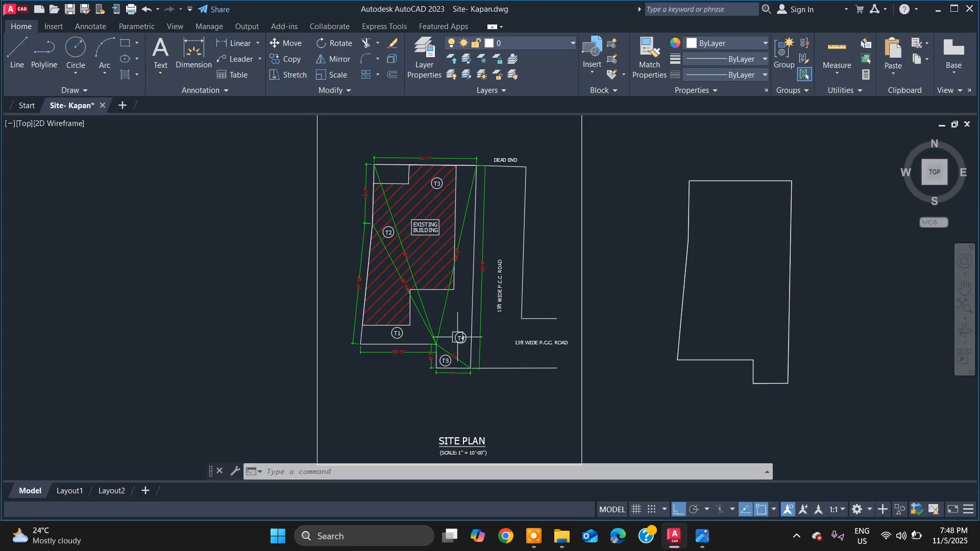
{"action": "scroll", "coordinate": [444, 127], "scroll_direction": "up", "scroll_amount": 4}
{"action": "scroll", "coordinate": [444, 182], "scroll_direction": "down", "scroll_amount": 6}
{"action": "scroll", "coordinate": [459, 342], "scroll_direction": "up", "scroll_amount": 5}
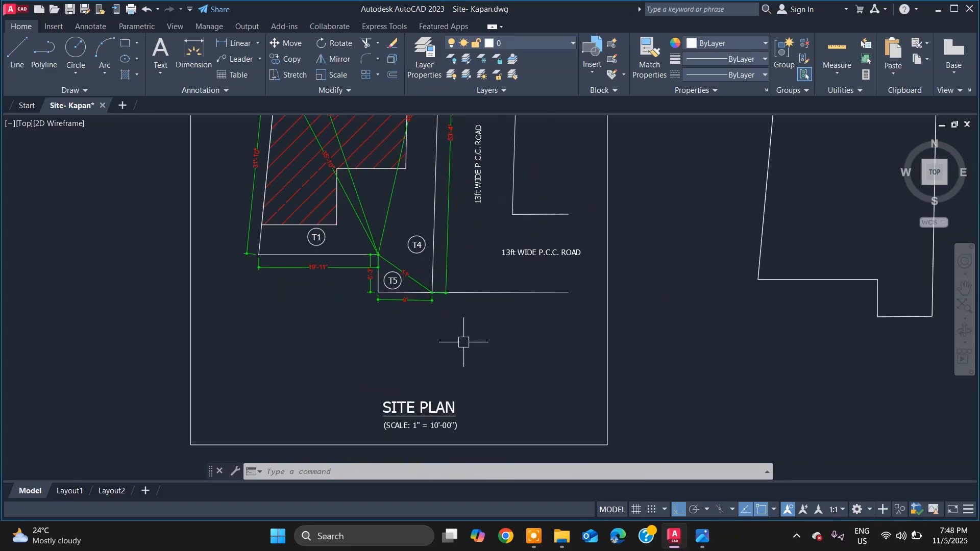
{"action": "scroll", "coordinate": [452, 343], "scroll_direction": "down", "scroll_amount": 3}
{"action": "scroll", "coordinate": [453, 342], "scroll_direction": "down", "scroll_amount": 2}
{"action": "scroll", "coordinate": [613, 329], "scroll_direction": "up", "scroll_amount": 2}
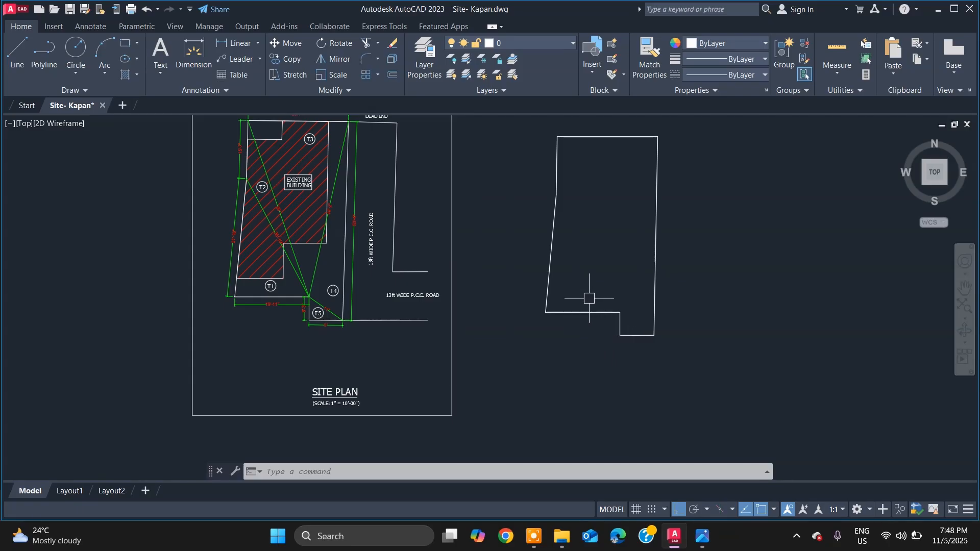
Step: List the properties of the redrawn plot's lines once more to recheck the area
{"action": "scroll", "coordinate": [589, 312], "scroll_direction": "up", "scroll_amount": 2}
{"action": "left_click", "coordinate": [566, 318]}
{"action": "left_click", "coordinate": [513, 272]}
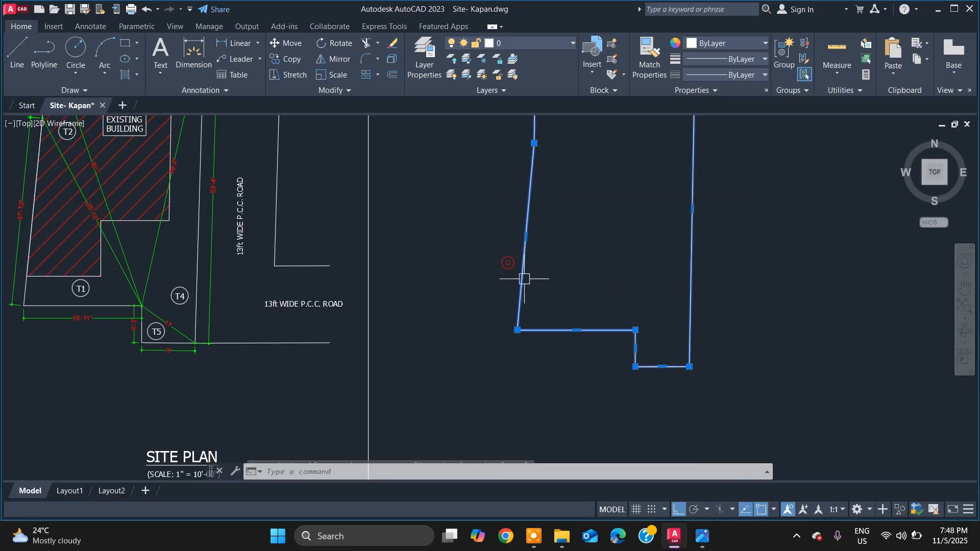
{"action": "type", "text": "li"}
{"action": "key", "text": "Return"}
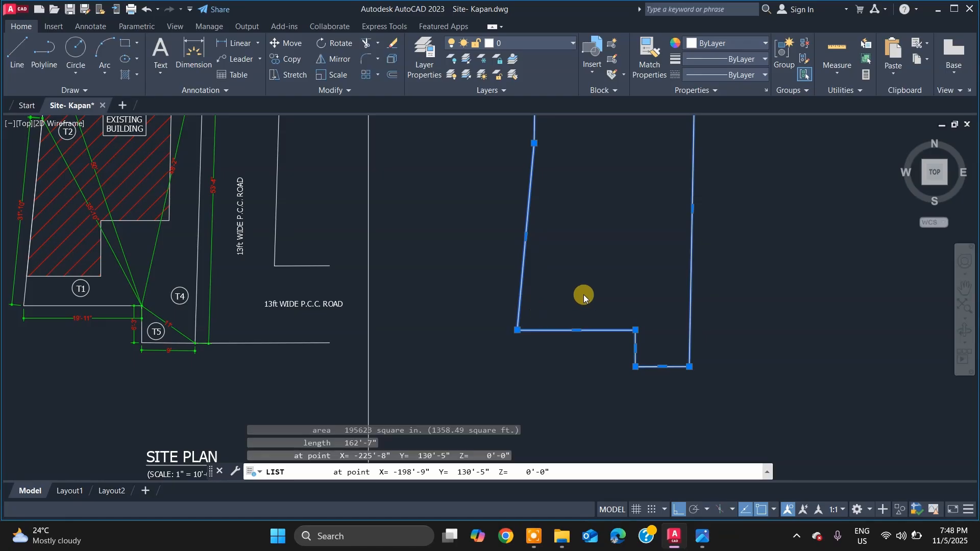
{"action": "left_click", "coordinate": [743, 219]}
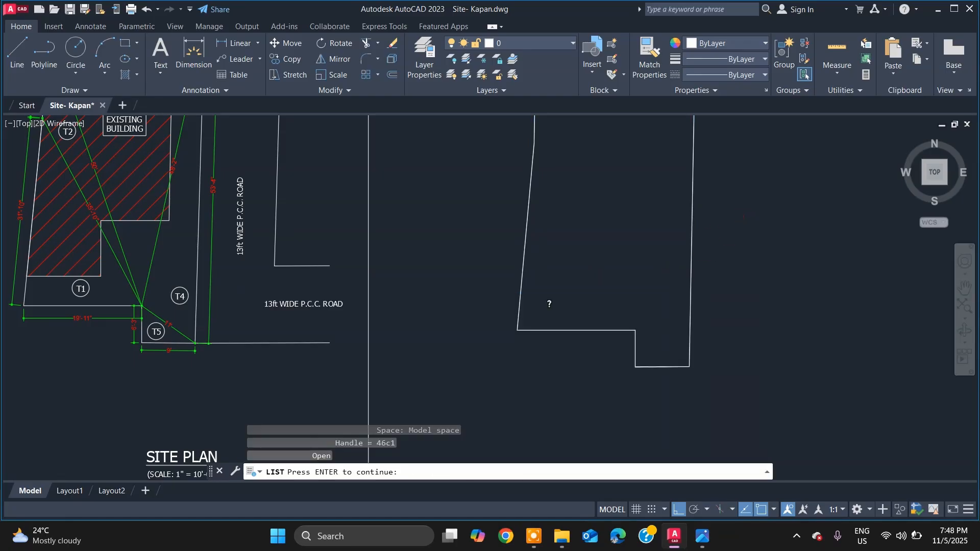
{"action": "key", "text": "Escape"}
Step: Delete the single polyline traced around the whole redrawn plot
{"action": "scroll", "coordinate": [586, 367], "scroll_direction": "down", "scroll_amount": 4}
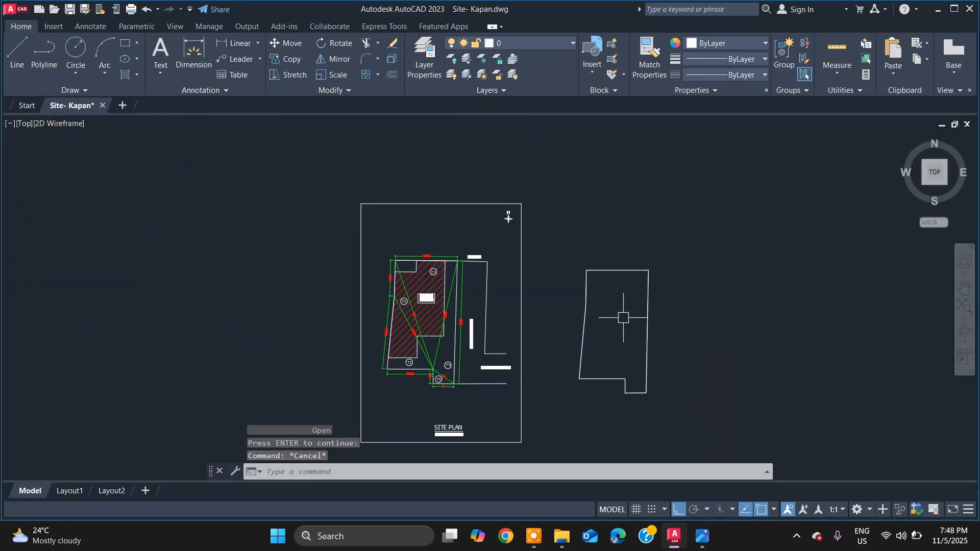
{"action": "scroll", "coordinate": [623, 317], "scroll_direction": "up", "scroll_amount": 2}
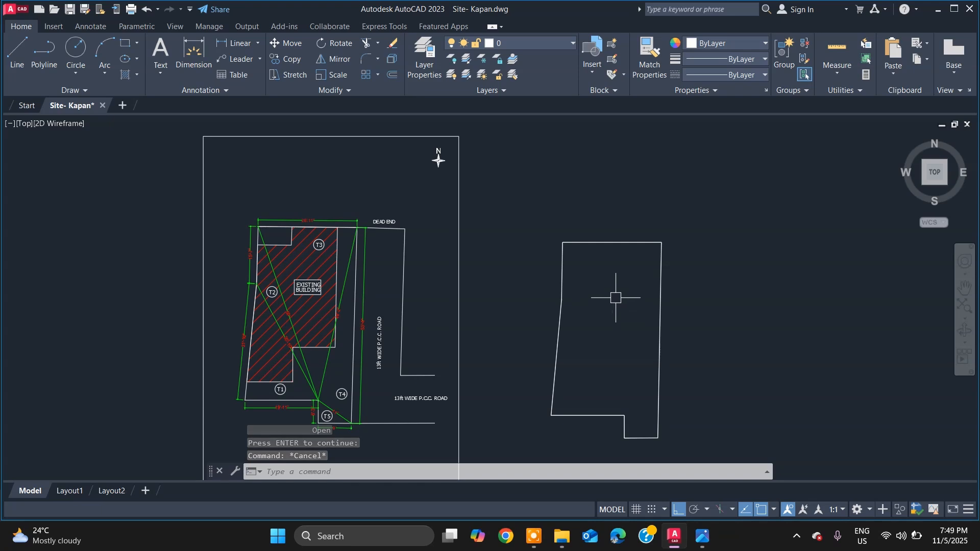
{"action": "left_click", "coordinate": [660, 313]}
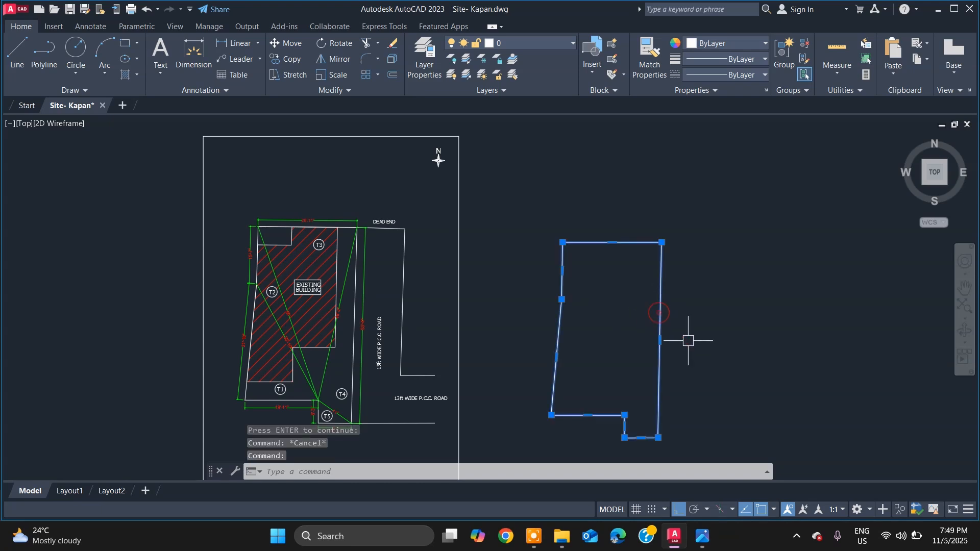
{"action": "key", "text": "Delete"}
Step: Offset the redrawn plot's right boundary 13' outward to mark the far edge of the road
{"action": "scroll", "coordinate": [406, 320], "scroll_direction": "up", "scroll_amount": 5}
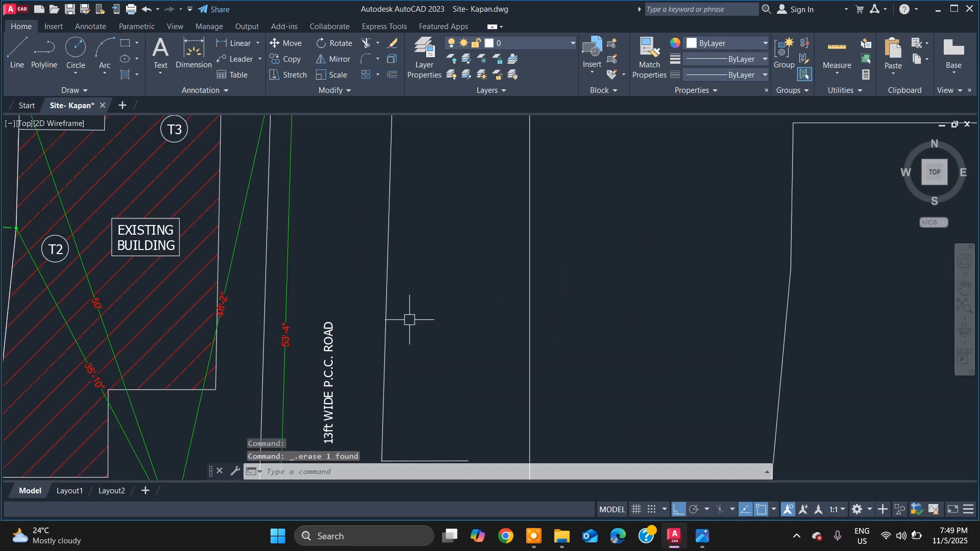
{"action": "scroll", "coordinate": [407, 323], "scroll_direction": "down", "scroll_amount": 5}
{"action": "scroll", "coordinate": [395, 386], "scroll_direction": "up", "scroll_amount": 5}
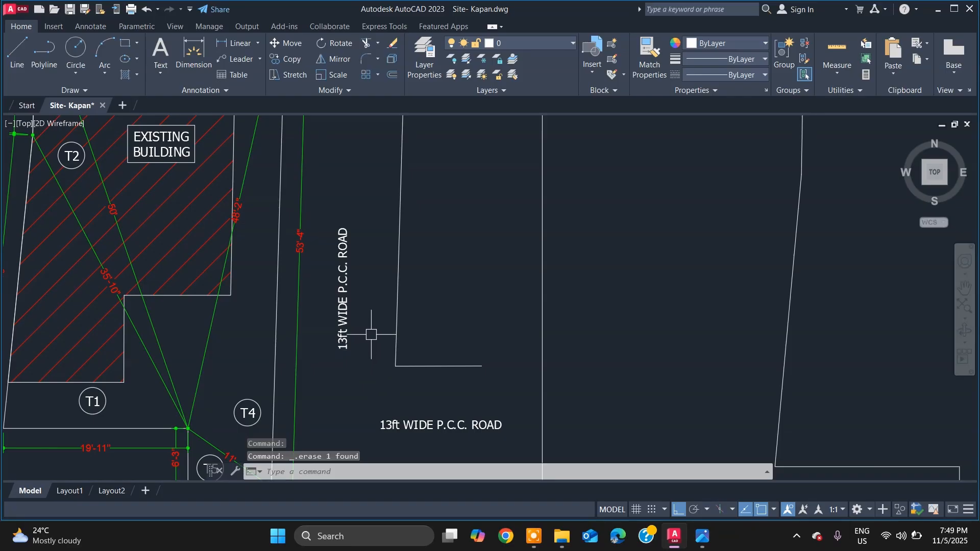
{"action": "scroll", "coordinate": [371, 334], "scroll_direction": "down", "scroll_amount": 6}
{"action": "scroll", "coordinate": [377, 347], "scroll_direction": "up", "scroll_amount": 2}
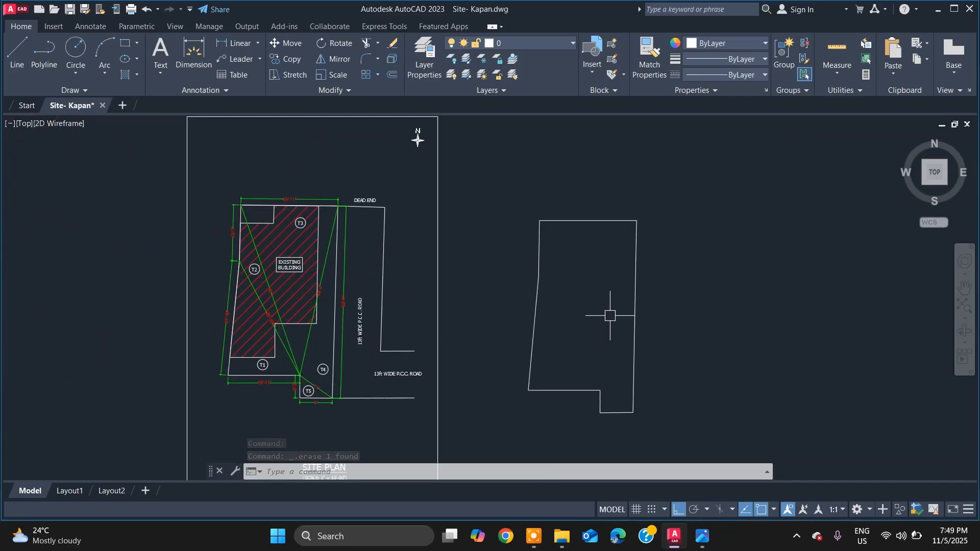
{"action": "left_click", "coordinate": [656, 306]}
{"action": "left_click", "coordinate": [636, 324]}
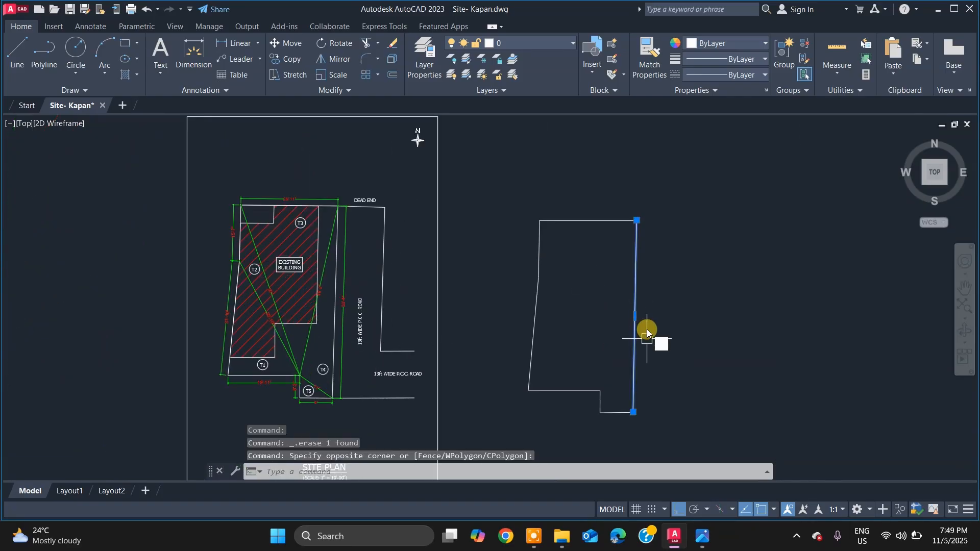
{"action": "type", "text": "o"}
{"action": "key", "text": "Return"}
{"action": "type", "text": "13"}
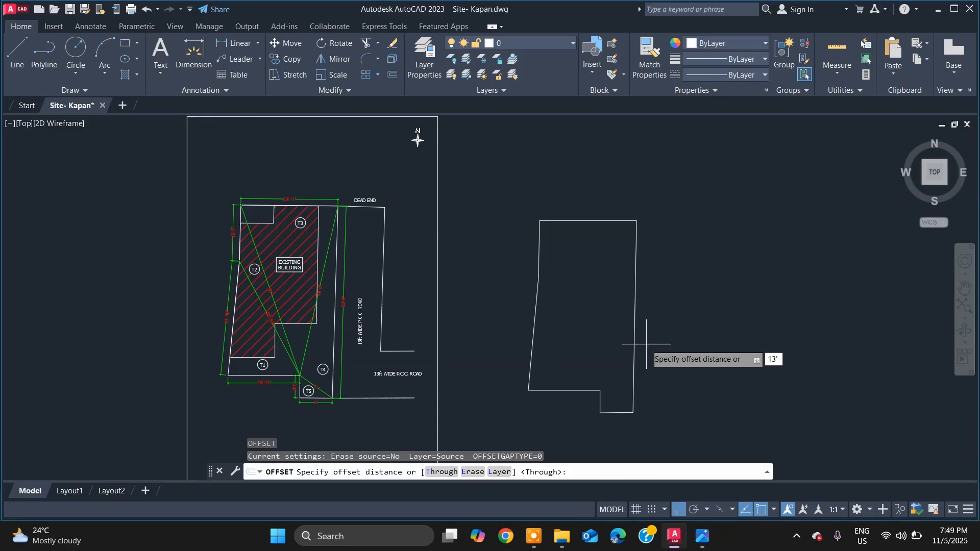
{"action": "key", "text": "Return"}
{"action": "left_click", "coordinate": [637, 332]}
{"action": "left_click", "coordinate": [650, 367]}
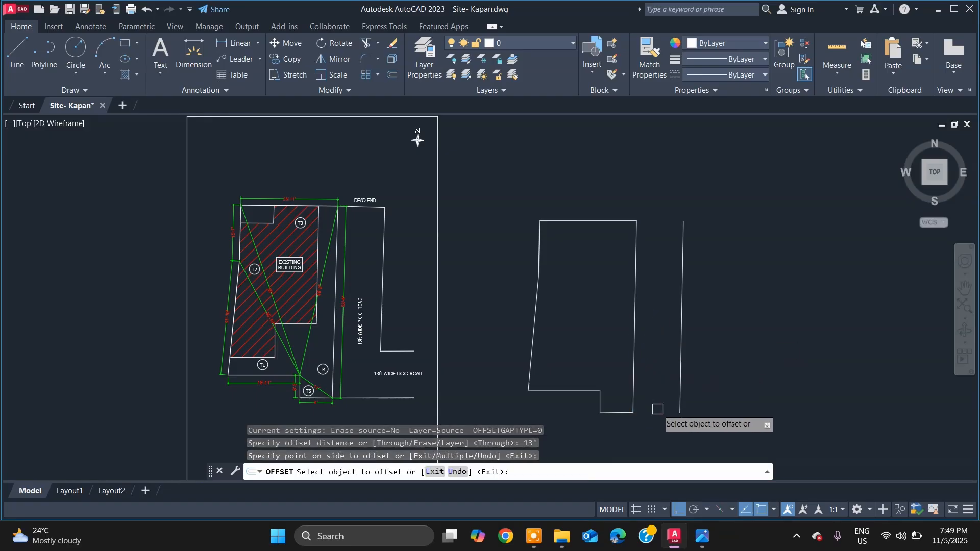
{"action": "key", "text": "Escape"}
{"action": "key", "text": "Escape"}
Step: Explode the polyline forming the plot's short lower-right notch edge and bottom edge into separate lines
{"action": "scroll", "coordinate": [649, 428], "scroll_direction": "up", "scroll_amount": 4}
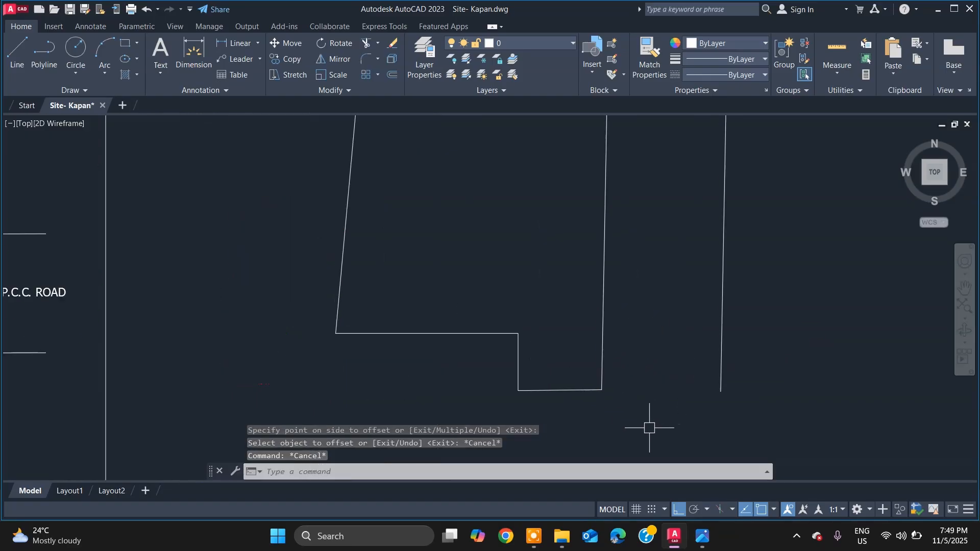
{"action": "left_click", "coordinate": [565, 392]}
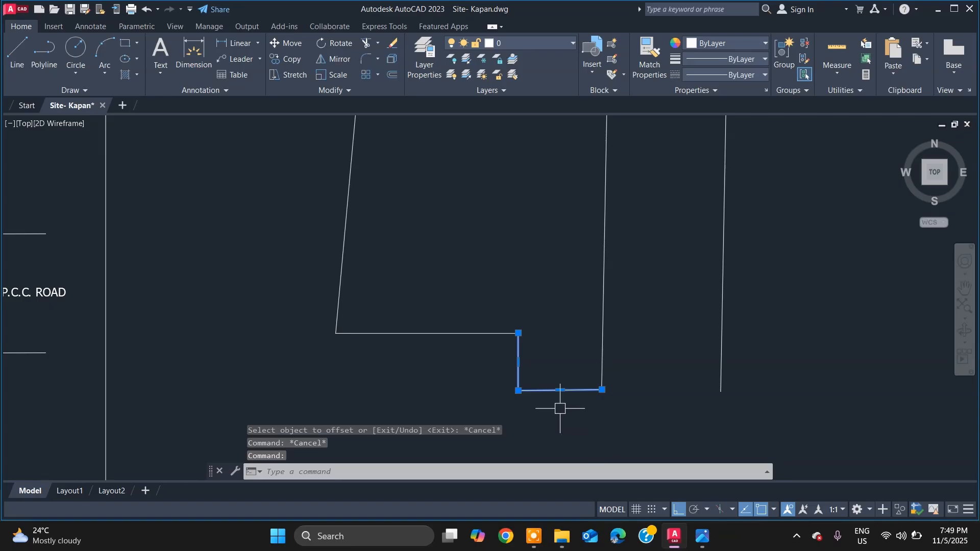
{"action": "type", "text": "x"}
{"action": "key", "text": "Return"}
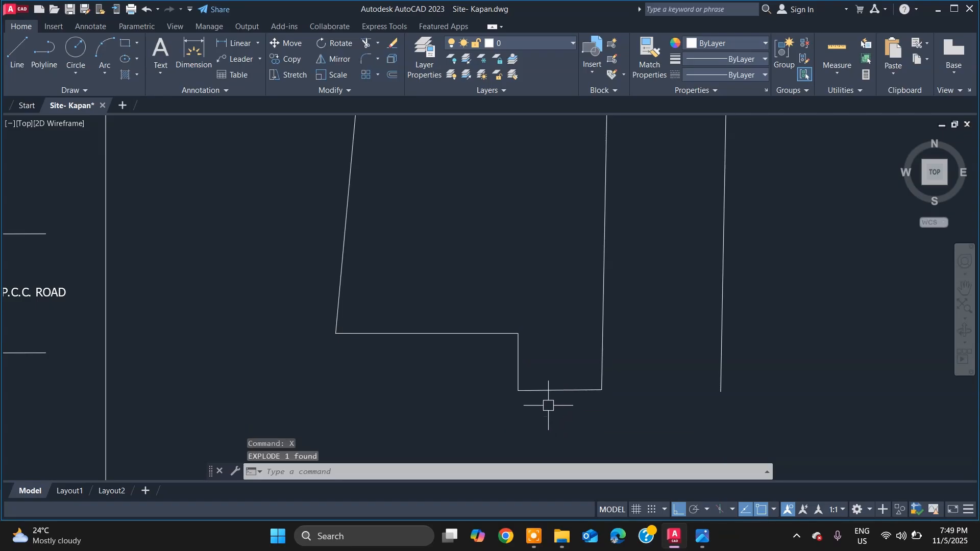
{"action": "key", "text": "Escape"}
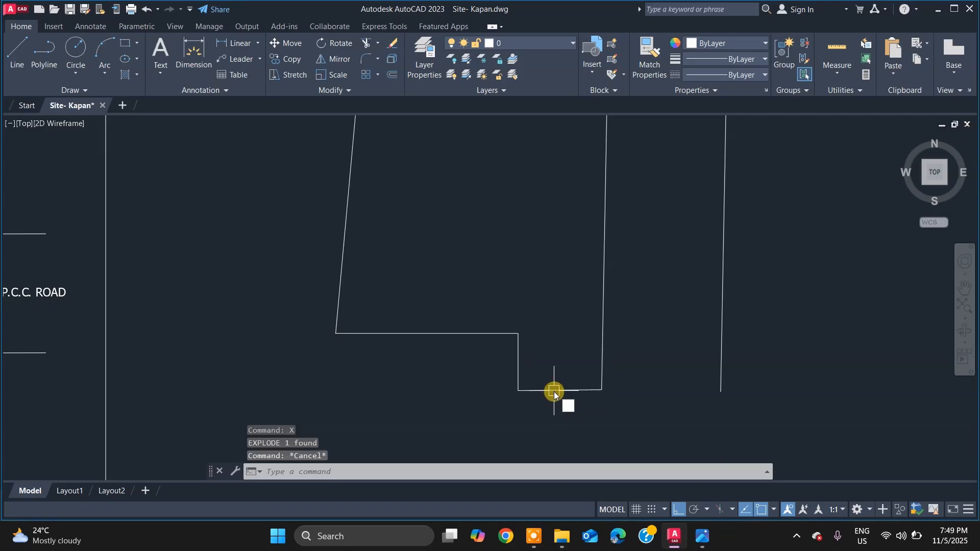
Step: Extend the plot's bottom edge both ways, to the reference sheet's frame and to the 13' offset road line
{"action": "type", "text": "ex"}
{"action": "key", "text": "Return"}
{"action": "left_click", "coordinate": [571, 391]}
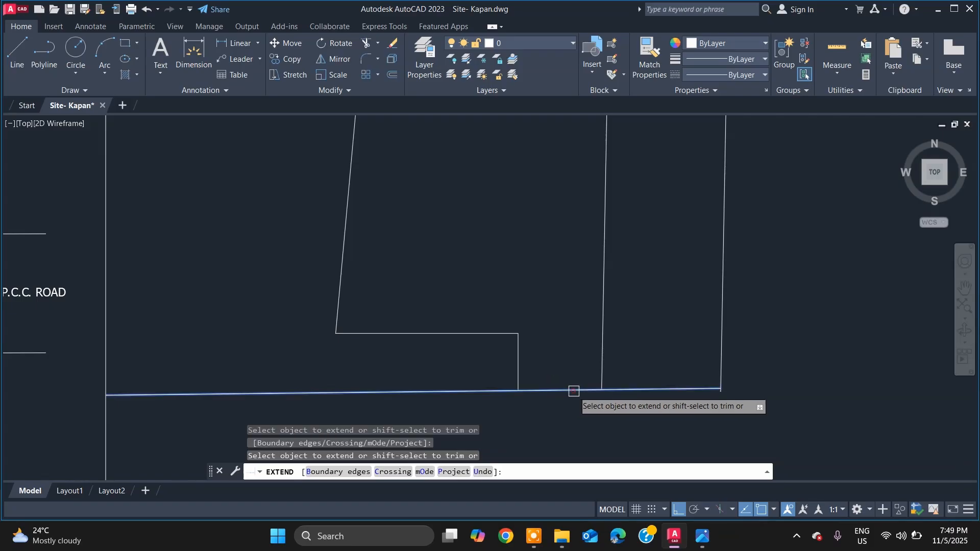
{"action": "left_click", "coordinate": [635, 389]}
{"action": "scroll", "coordinate": [613, 411], "scroll_direction": "down", "scroll_amount": 1}
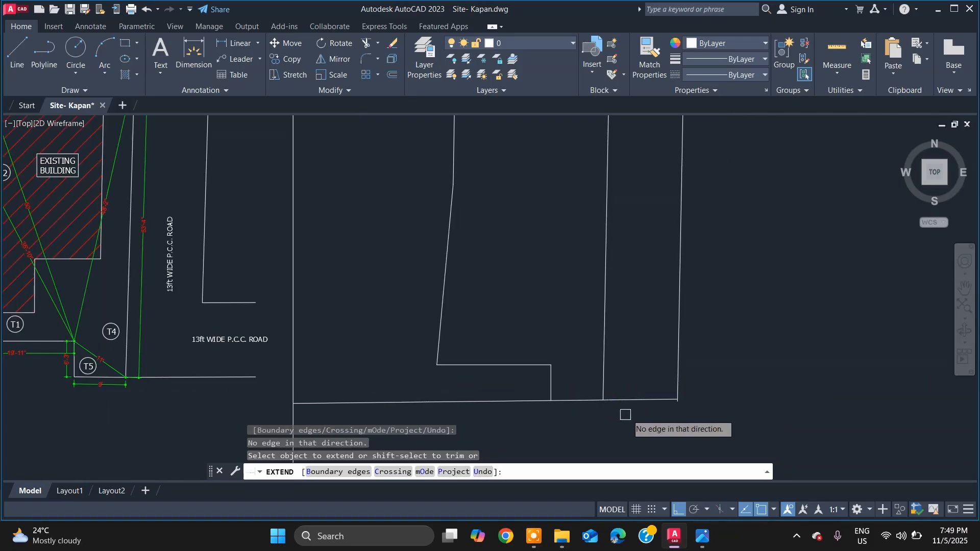
{"action": "key", "text": "Escape"}
Step: Draw a vertical polyline to the right of the offset road line, crossing the level of the plot's bottom edge
{"action": "scroll", "coordinate": [644, 415], "scroll_direction": "down", "scroll_amount": 3}
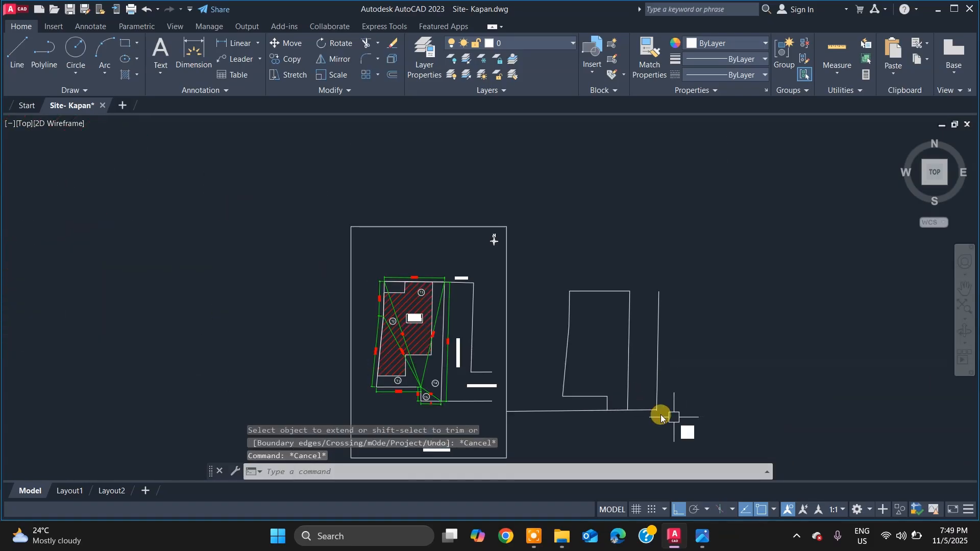
{"action": "type", "text": "pl"}
{"action": "key", "text": "Return"}
{"action": "left_click", "coordinate": [717, 440]}
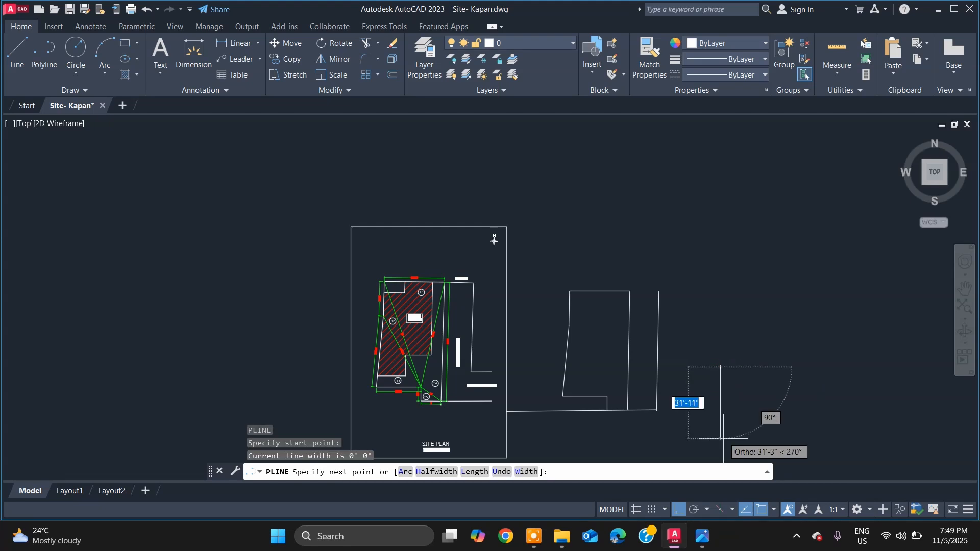
{"action": "left_click", "coordinate": [721, 366]}
{"action": "key", "text": "Escape"}
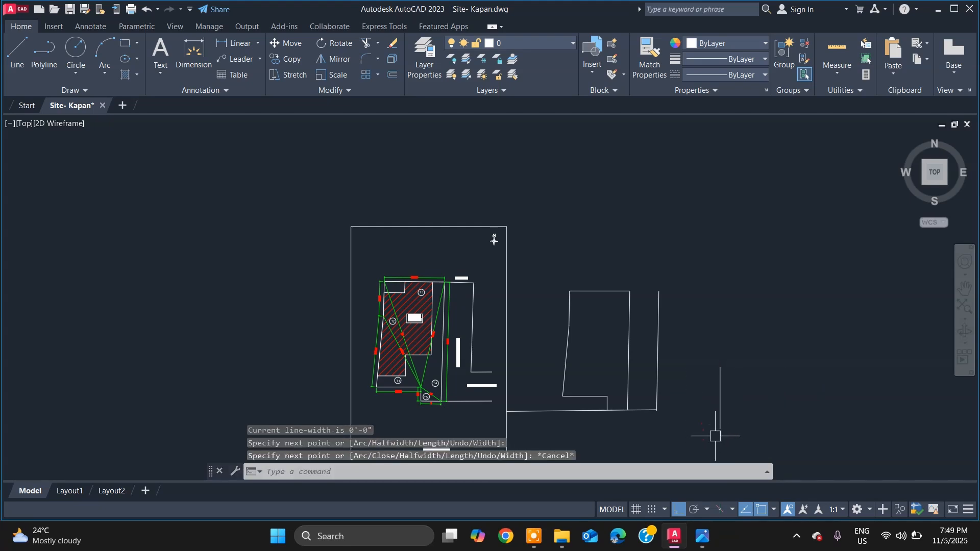
Step: Extend the bottom edge line rightward to the new vertical polyline
{"action": "type", "text": "ex"}
{"action": "key", "text": "Return"}
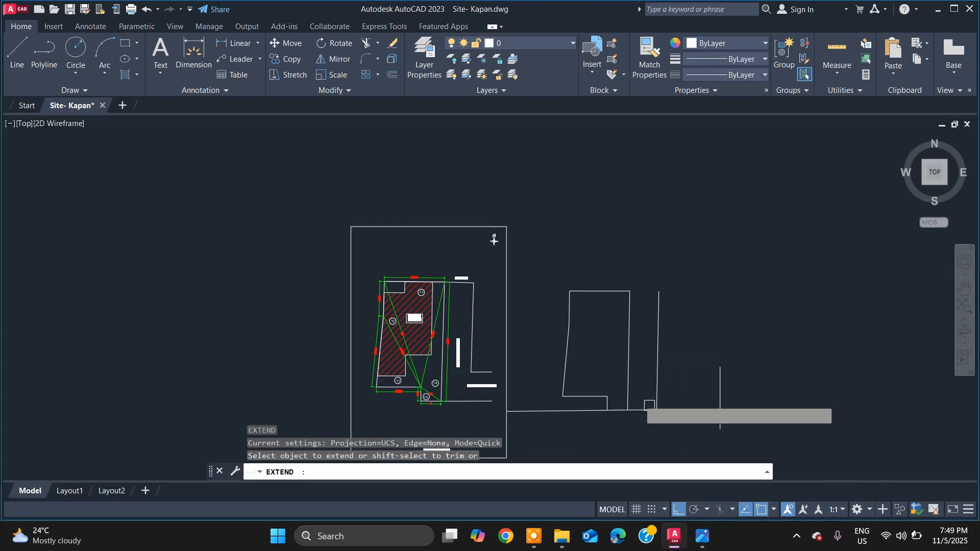
{"action": "left_click", "coordinate": [647, 410]}
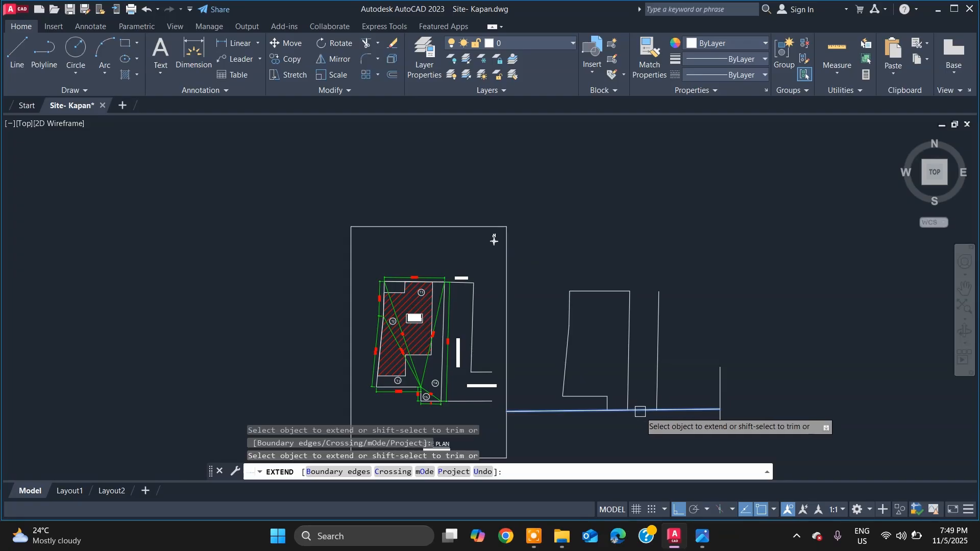
{"action": "scroll", "coordinate": [644, 410], "scroll_direction": "up", "scroll_amount": 4}
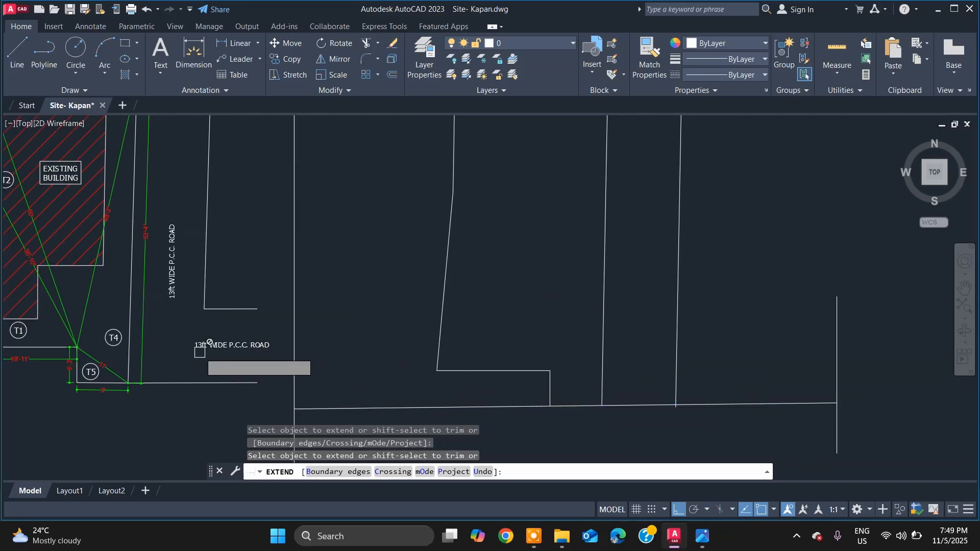
{"action": "key", "text": "Escape"}
Step: Offset the extended bottom edge line 13' upward to form the other side of the horizontal road
{"action": "scroll", "coordinate": [332, 354], "scroll_direction": "down", "scroll_amount": 5}
{"action": "scroll", "coordinate": [450, 367], "scroll_direction": "up", "scroll_amount": 5}
{"action": "left_click", "coordinate": [422, 381]}
{"action": "left_click", "coordinate": [397, 346]}
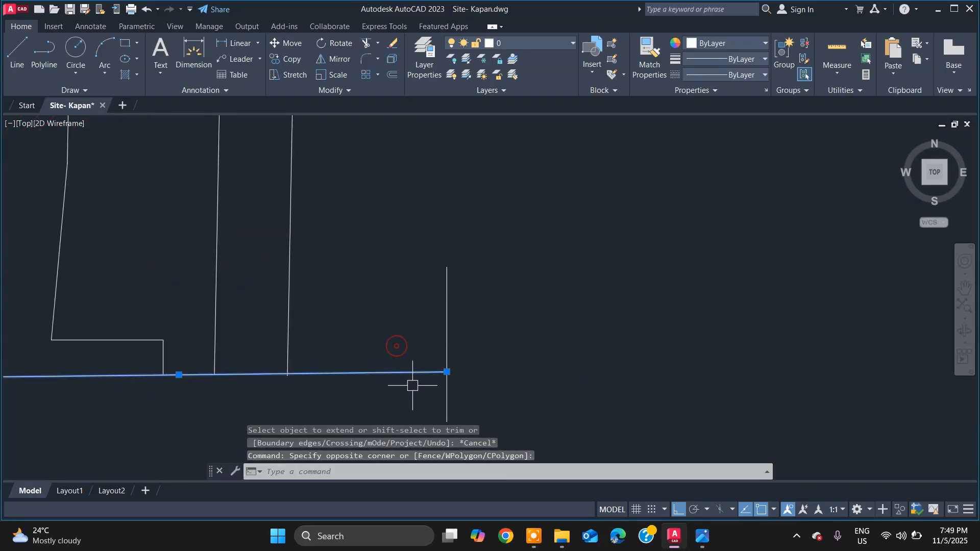
{"action": "type", "text": "o"}
{"action": "key", "text": "Return"}
{"action": "type", "text": "13'"}
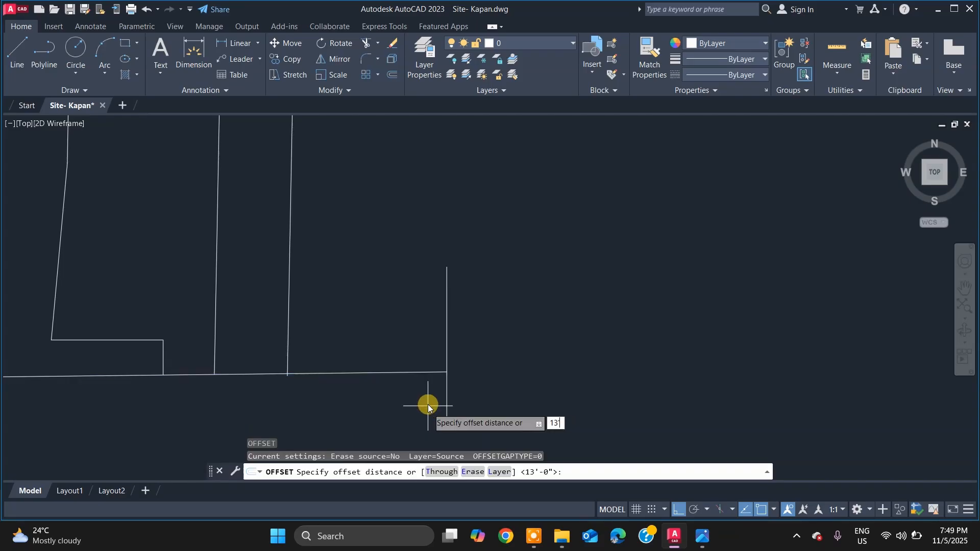
{"action": "key", "text": "Return"}
{"action": "left_click", "coordinate": [413, 299]}
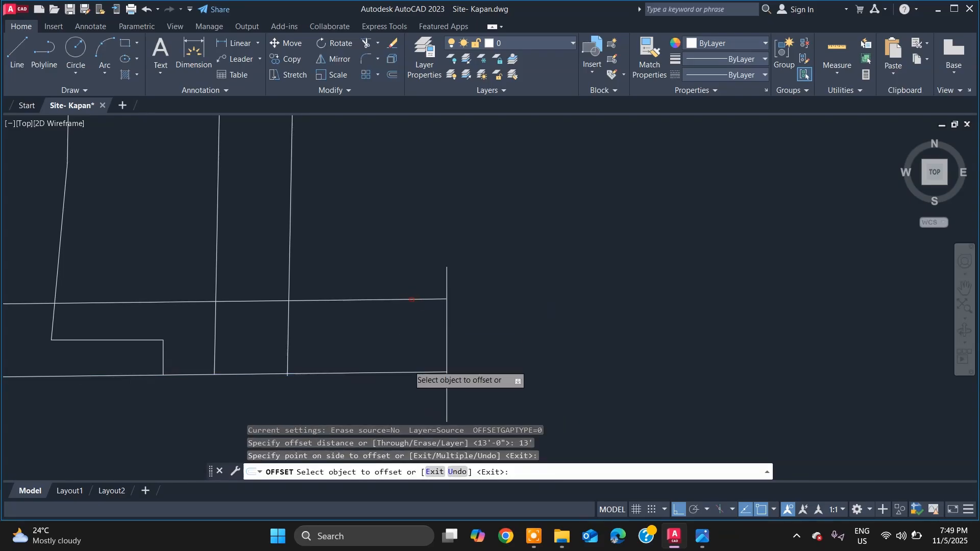
{"action": "scroll", "coordinate": [391, 365], "scroll_direction": "down", "scroll_amount": 4}
{"action": "key", "text": "Escape"}
{"action": "key", "text": "Escape"}
Step: Move the short vertical polyline leftward so it crosses both horizontal road lines, closer to the vertical road line
{"action": "scroll", "coordinate": [392, 366], "scroll_direction": "up", "scroll_amount": 2}
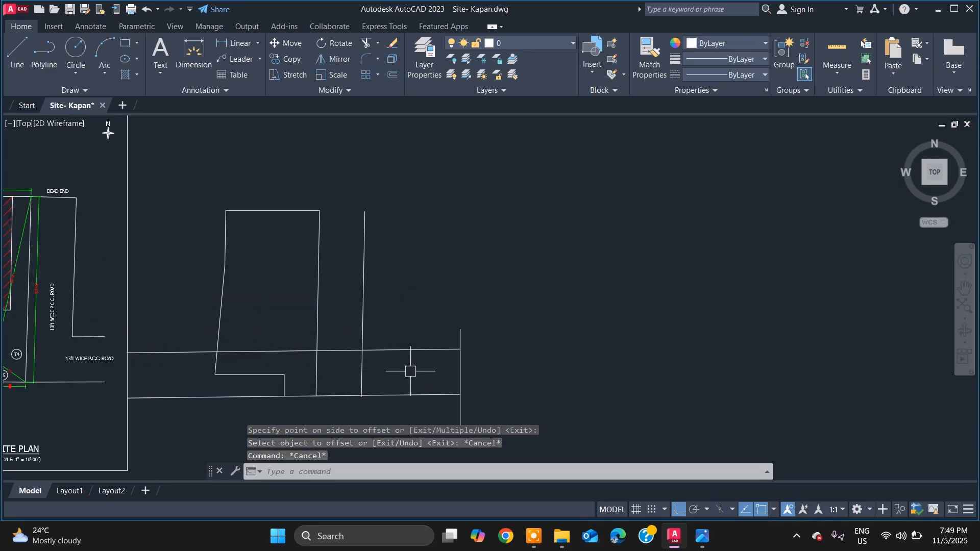
{"action": "left_click", "coordinate": [474, 370]}
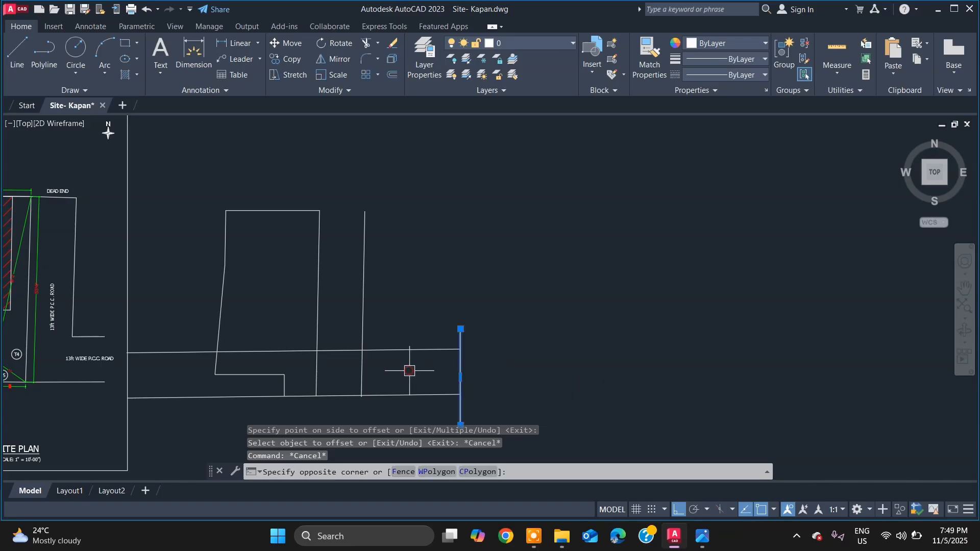
{"action": "left_click", "coordinate": [412, 372]}
{"action": "type", "text": "m"}
{"action": "key", "text": "Return"}
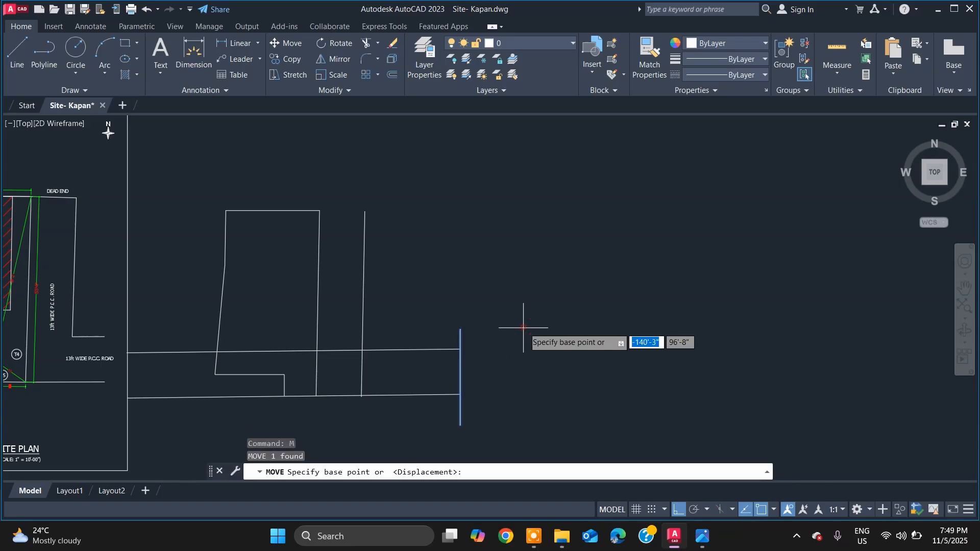
{"action": "left_click", "coordinate": [524, 327]}
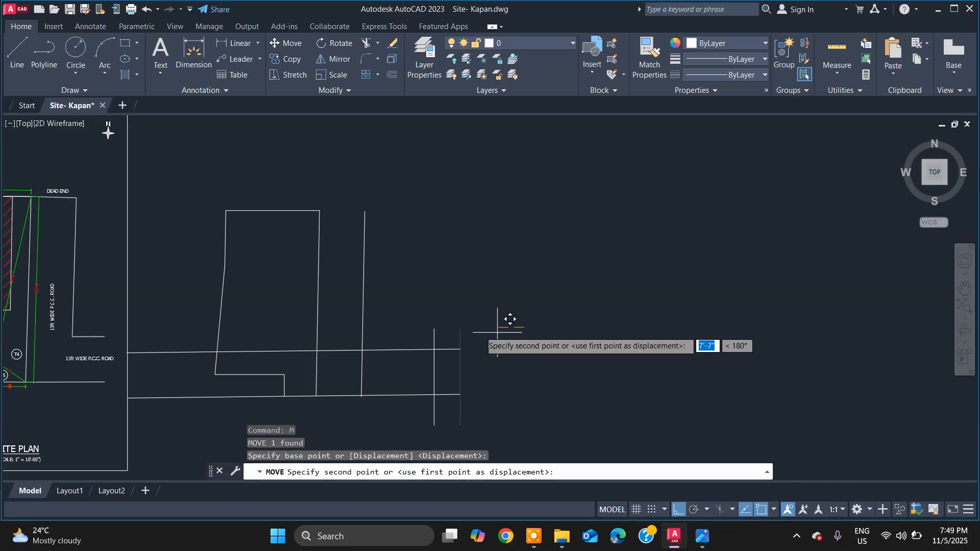
{"action": "left_click", "coordinate": [467, 321]}
{"action": "key", "text": "Escape"}
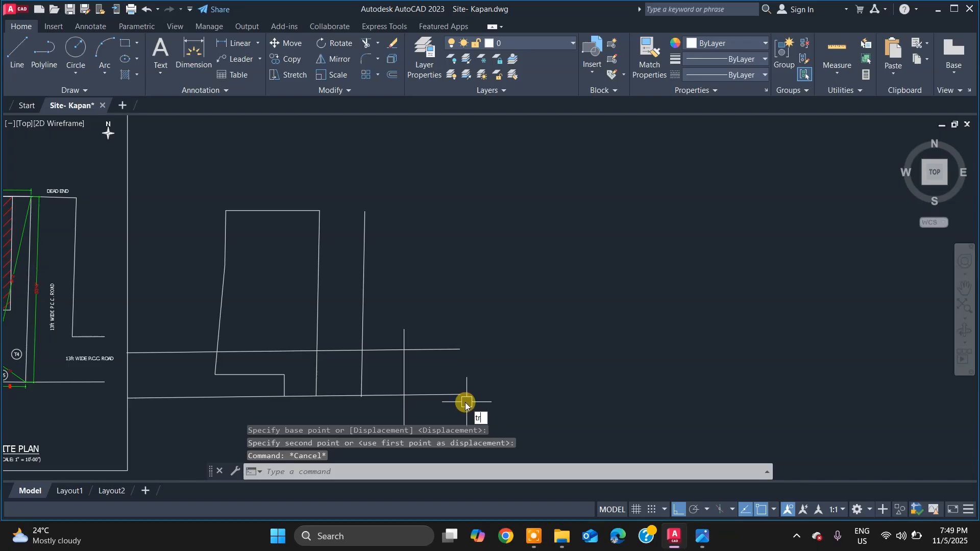
Step: Trim off the ends of both horizontal road lines beyond the vertical polyline
{"action": "type", "text": "tr"}
{"action": "key", "text": "Return"}
{"action": "left_click", "coordinate": [433, 405]}
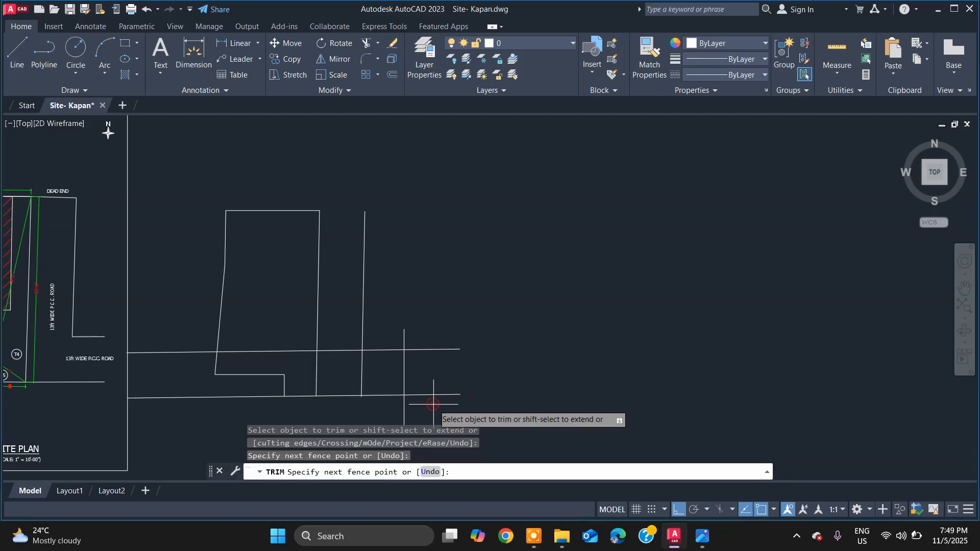
{"action": "left_click", "coordinate": [439, 307]}
{"action": "scroll", "coordinate": [465, 381], "scroll_direction": "down", "scroll_amount": 4}
{"action": "scroll", "coordinate": [464, 394], "scroll_direction": "up", "scroll_amount": 4}
{"action": "scroll", "coordinate": [125, 345], "scroll_direction": "down", "scroll_amount": 4}
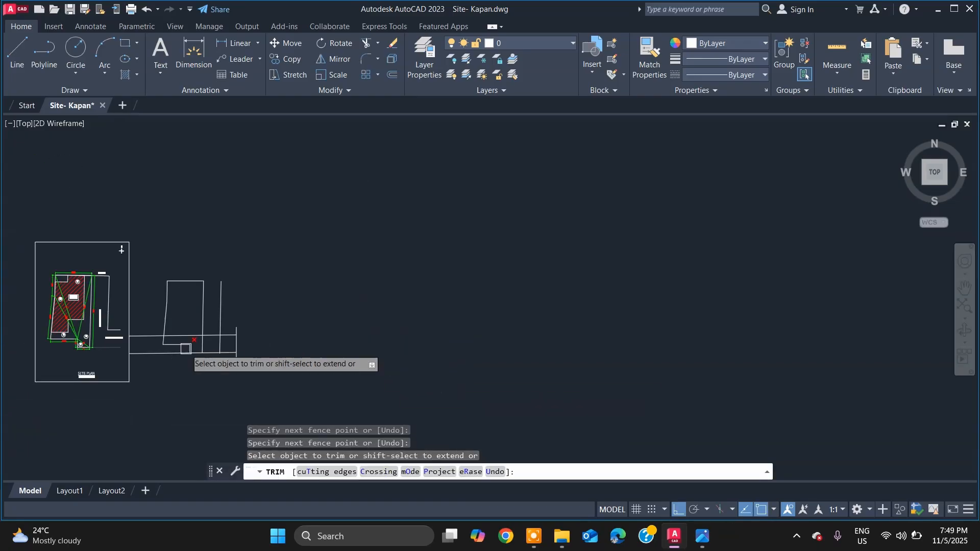
{"action": "scroll", "coordinate": [82, 385], "scroll_direction": "up", "scroll_amount": 8}
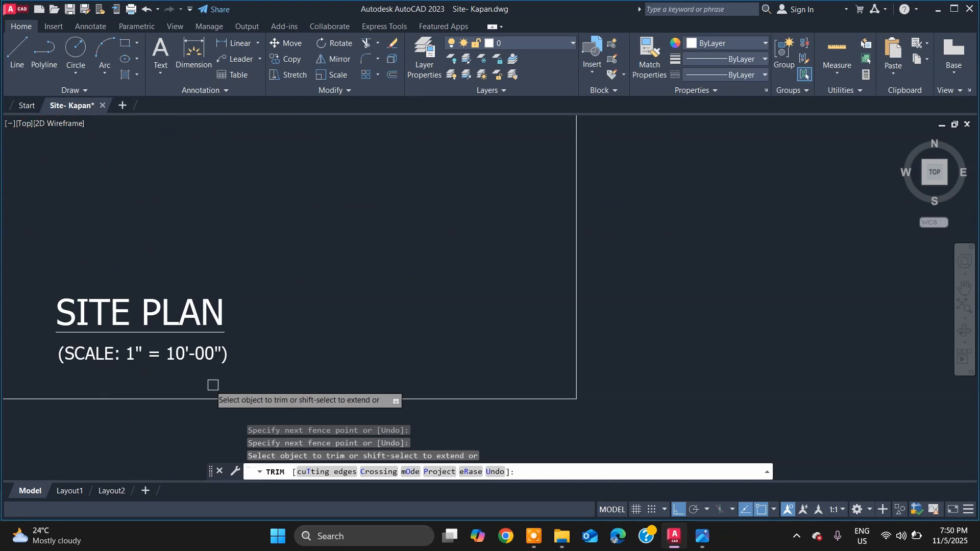
{"action": "scroll", "coordinate": [418, 377], "scroll_direction": "down", "scroll_amount": 8}
{"action": "key", "text": "Escape"}
{"action": "key", "text": "Escape"}
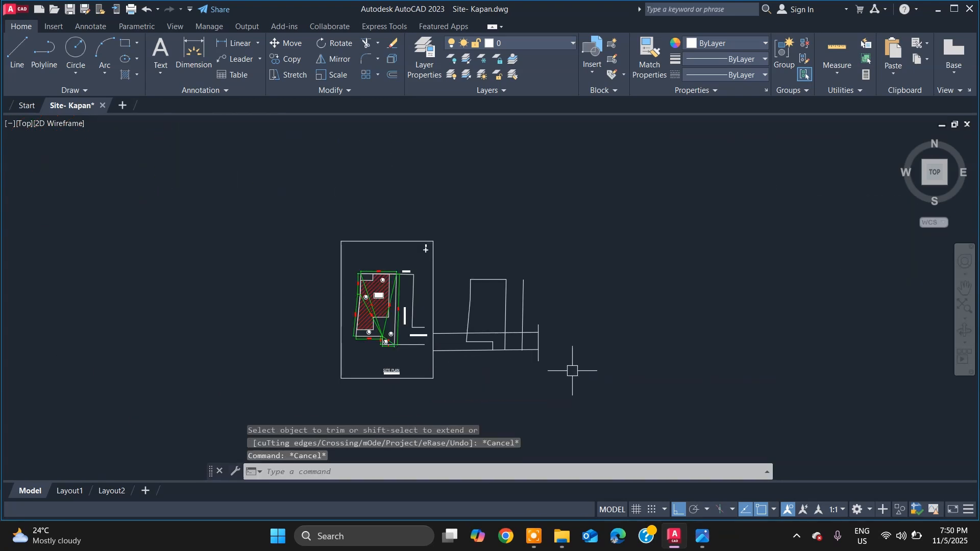
Step: Delete the vertical polyline that served as the cutting boundary at the ends of the road lines
{"action": "scroll", "coordinate": [554, 354], "scroll_direction": "up", "scroll_amount": 5}
{"action": "left_click", "coordinate": [487, 373]}
{"action": "left_click", "coordinate": [472, 380]}
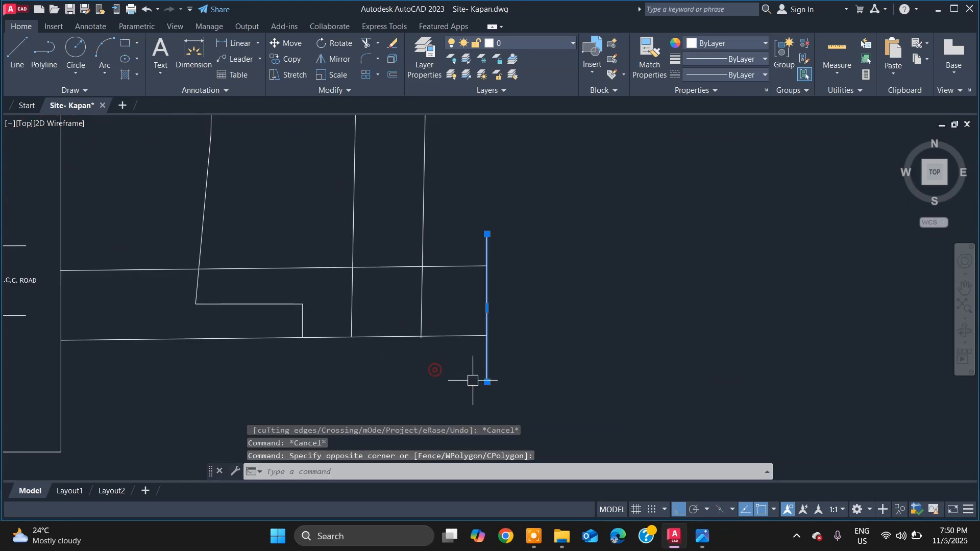
{"action": "key", "text": "Delete"}
{"action": "scroll", "coordinate": [479, 368], "scroll_direction": "down", "scroll_amount": 5}
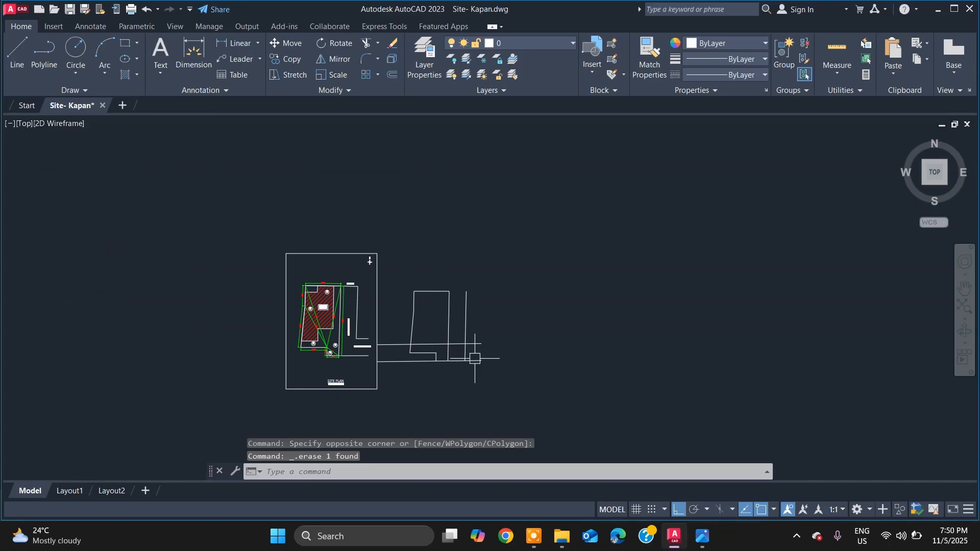
Step: Trim the road lines left of the plot and across the road junction, leaving an open L-shaped road corner
{"action": "scroll", "coordinate": [474, 358], "scroll_direction": "up", "scroll_amount": 3}
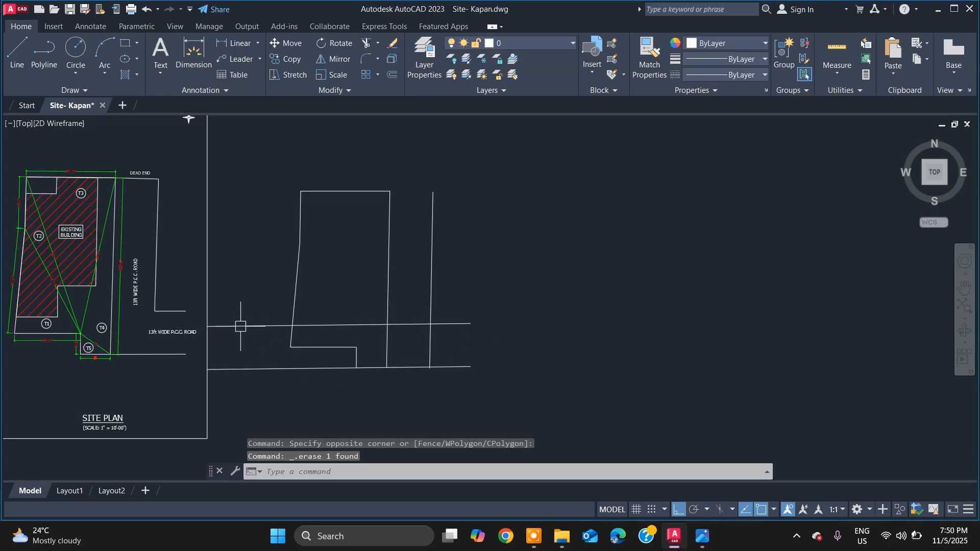
{"action": "type", "text": "tr"}
{"action": "key", "text": "Return"}
{"action": "key", "text": "Return"}
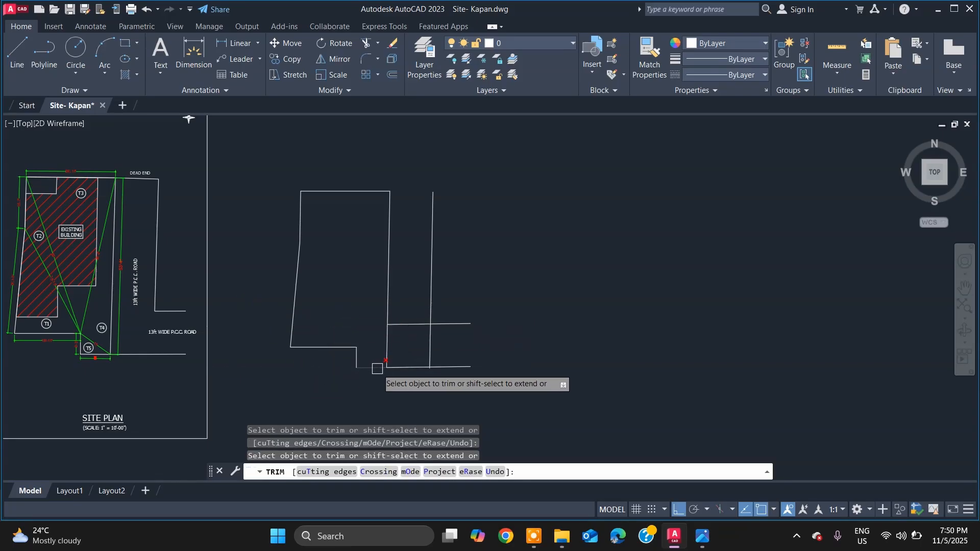
{"action": "scroll", "coordinate": [379, 367], "scroll_direction": "up", "scroll_amount": 2}
{"action": "left_click", "coordinate": [463, 366]}
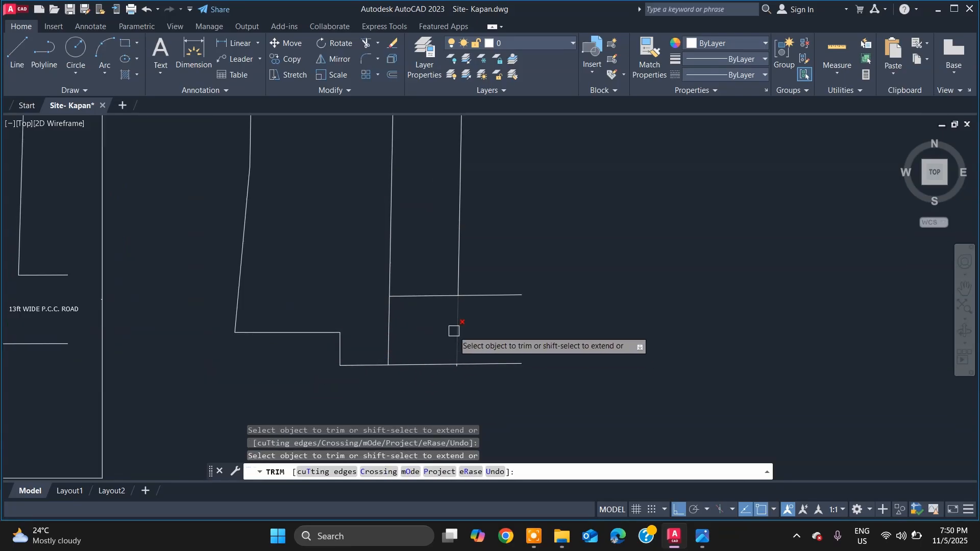
{"action": "left_click", "coordinate": [455, 332]}
{"action": "left_click", "coordinate": [419, 296]}
{"action": "scroll", "coordinate": [453, 341], "scroll_direction": "down", "scroll_amount": 5}
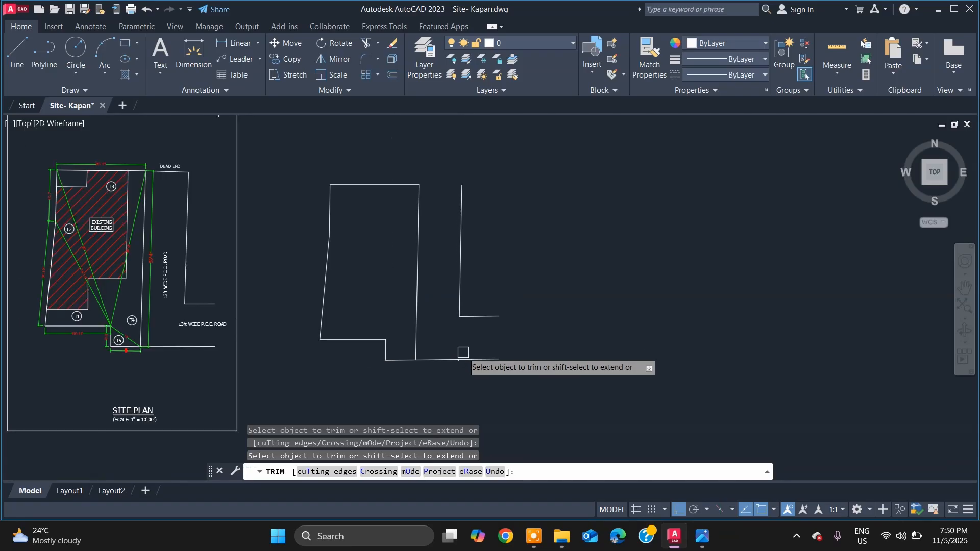
{"action": "scroll", "coordinate": [459, 358], "scroll_direction": "up", "scroll_amount": 10}
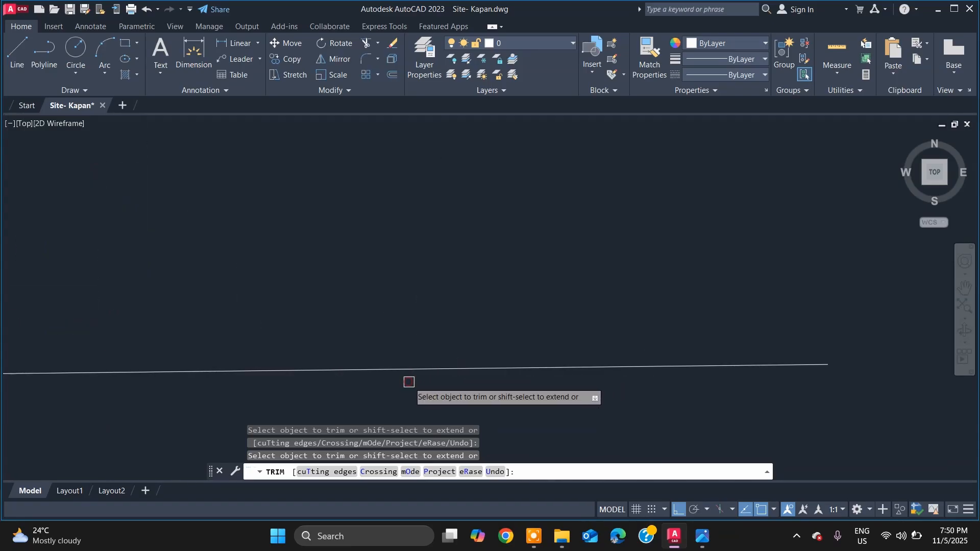
{"action": "scroll", "coordinate": [503, 358], "scroll_direction": "down", "scroll_amount": 8}
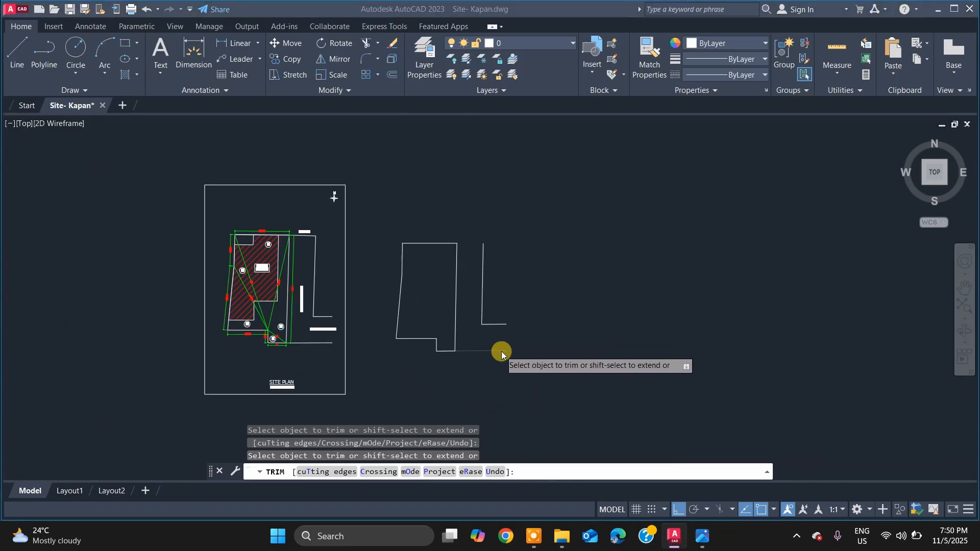
Step: Switch to the site plan photo and examine the 13 ft dead-end road, its centre line, the R.O.W. line and the setback line
{"action": "key", "text": "alt+Tab"}
{"action": "scroll", "coordinate": [513, 344], "scroll_direction": "up", "scroll_amount": 2}
{"action": "scroll", "coordinate": [586, 387], "scroll_direction": "down", "scroll_amount": 2}
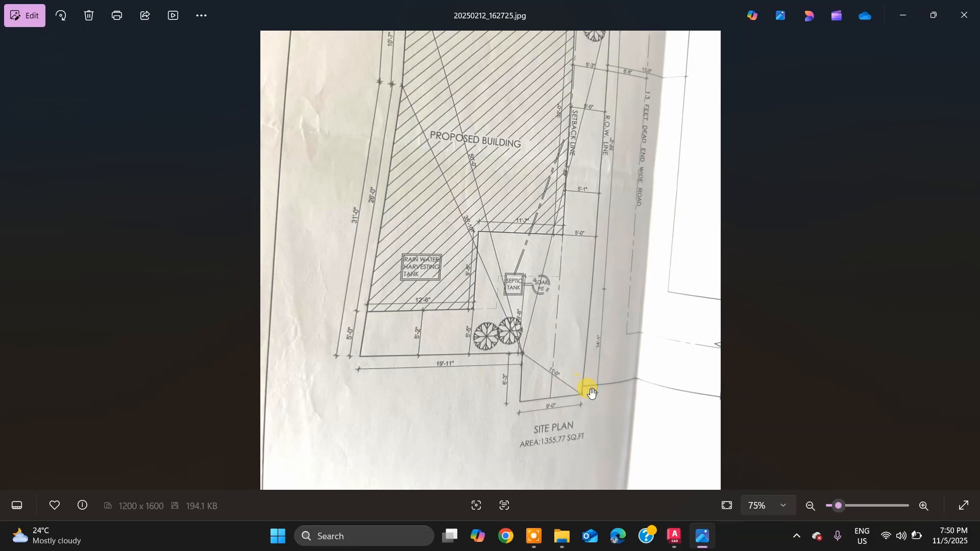
{"action": "key", "text": "alt+Tab"}
{"action": "key", "text": "alt+Tab"}
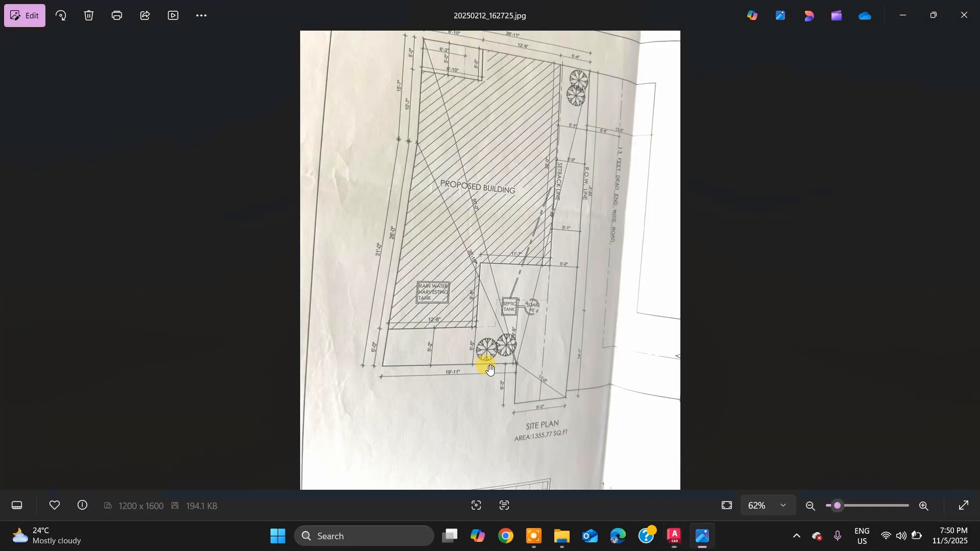
{"action": "scroll", "coordinate": [573, 339], "scroll_direction": "up", "scroll_amount": 3}
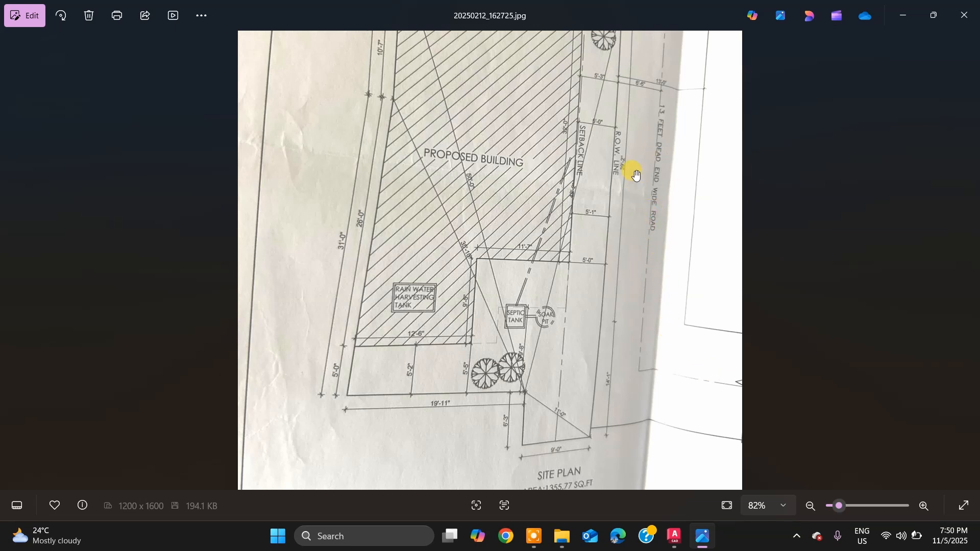
{"action": "scroll", "coordinate": [634, 239], "scroll_direction": "down", "scroll_amount": 2}
{"action": "scroll", "coordinate": [599, 70], "scroll_direction": "up", "scroll_amount": 2}
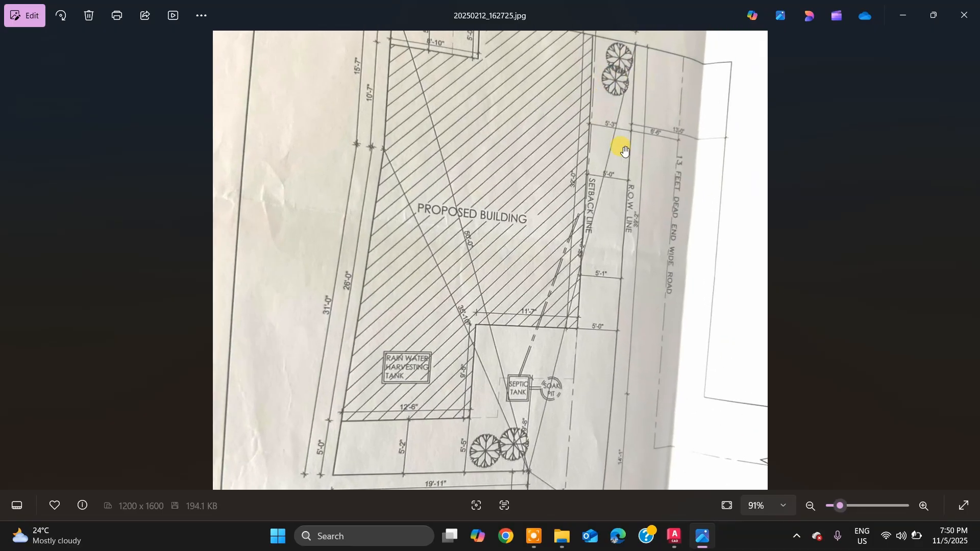
{"action": "scroll", "coordinate": [642, 229], "scroll_direction": "up", "scroll_amount": 2}
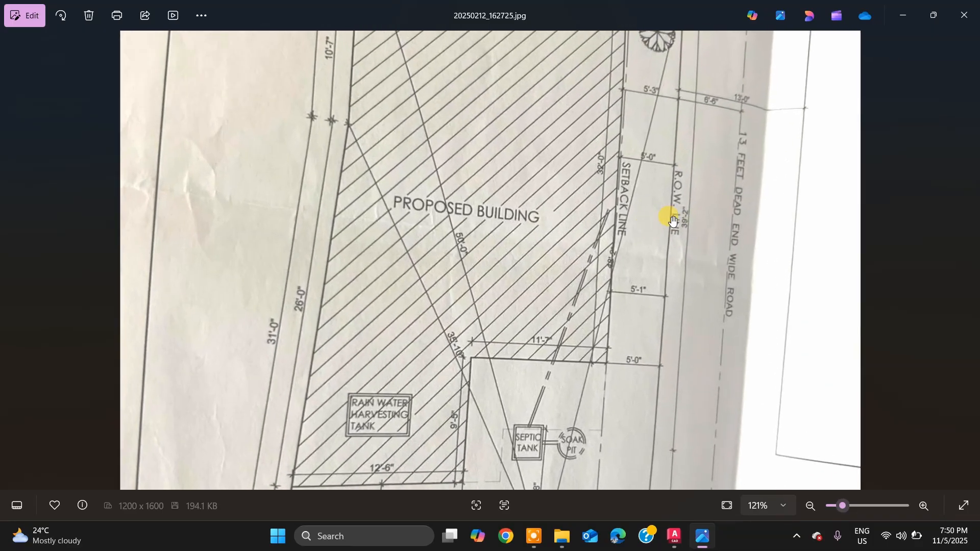
{"action": "scroll", "coordinate": [683, 206], "scroll_direction": "up", "scroll_amount": 1}
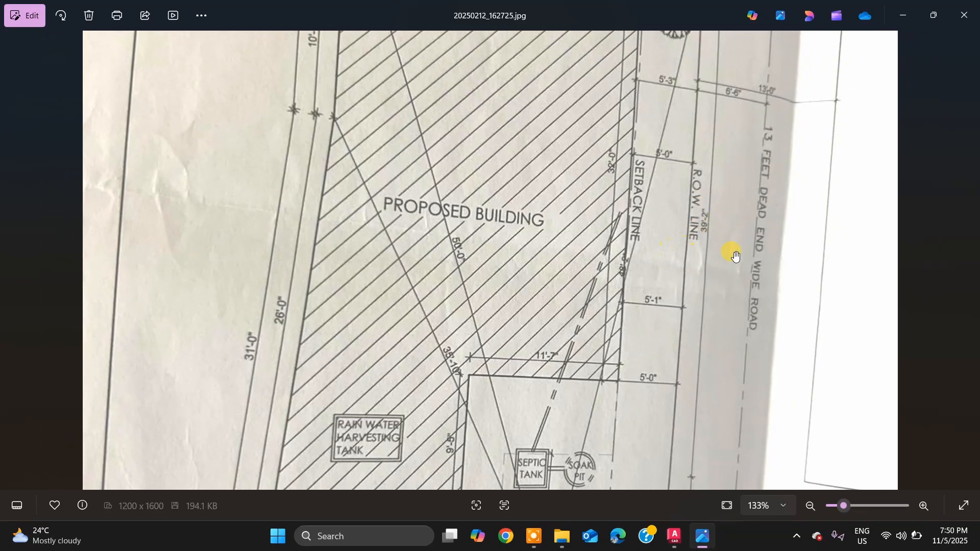
{"action": "scroll", "coordinate": [745, 213], "scroll_direction": "down", "scroll_amount": 4}
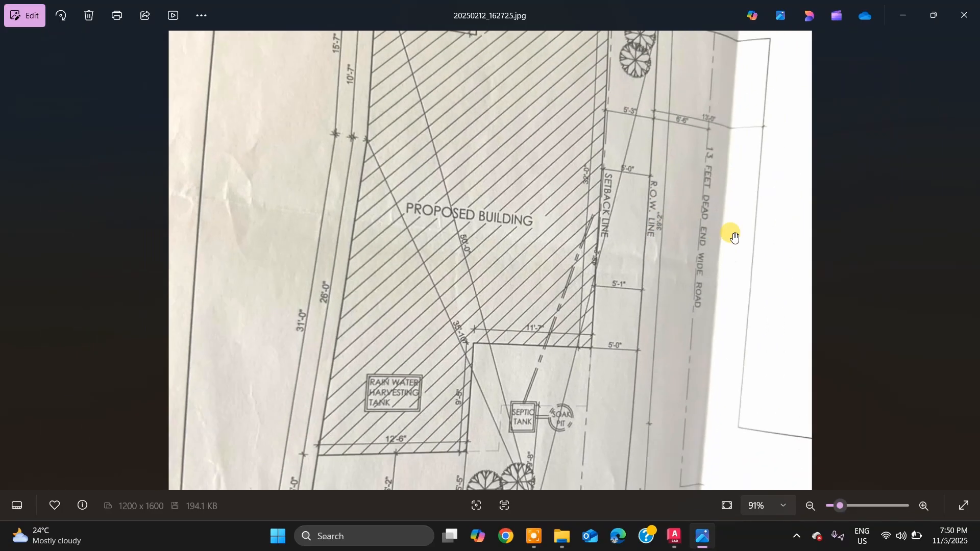
{"action": "scroll", "coordinate": [631, 303], "scroll_direction": "up", "scroll_amount": 1}
{"action": "scroll", "coordinate": [631, 307], "scroll_direction": "up", "scroll_amount": 1}
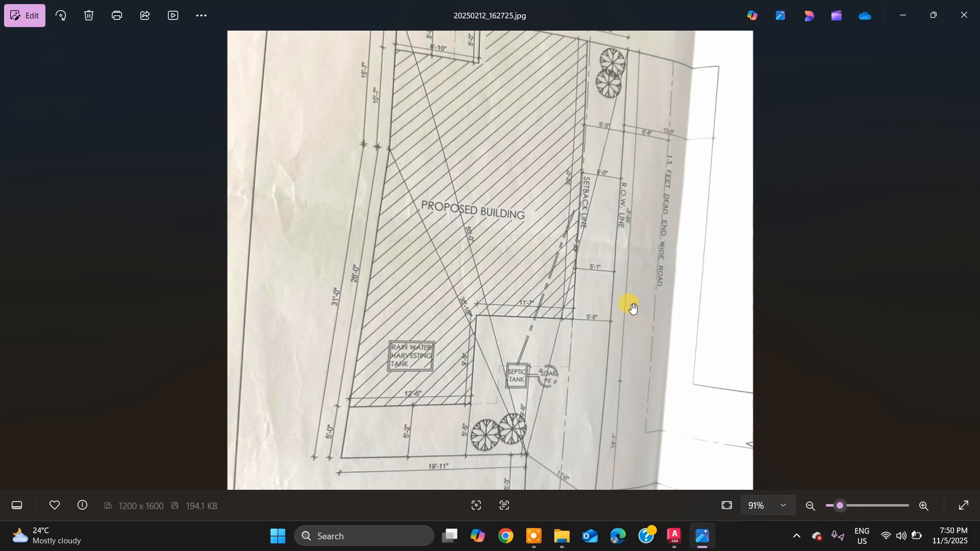
{"action": "scroll", "coordinate": [644, 305], "scroll_direction": "down", "scroll_amount": 1}
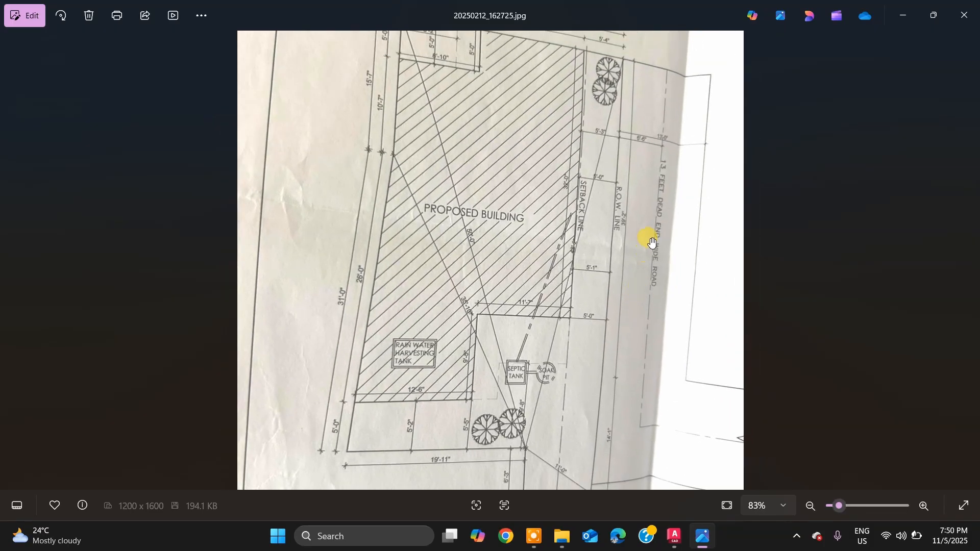
{"action": "scroll", "coordinate": [658, 177], "scroll_direction": "up", "scroll_amount": 2}
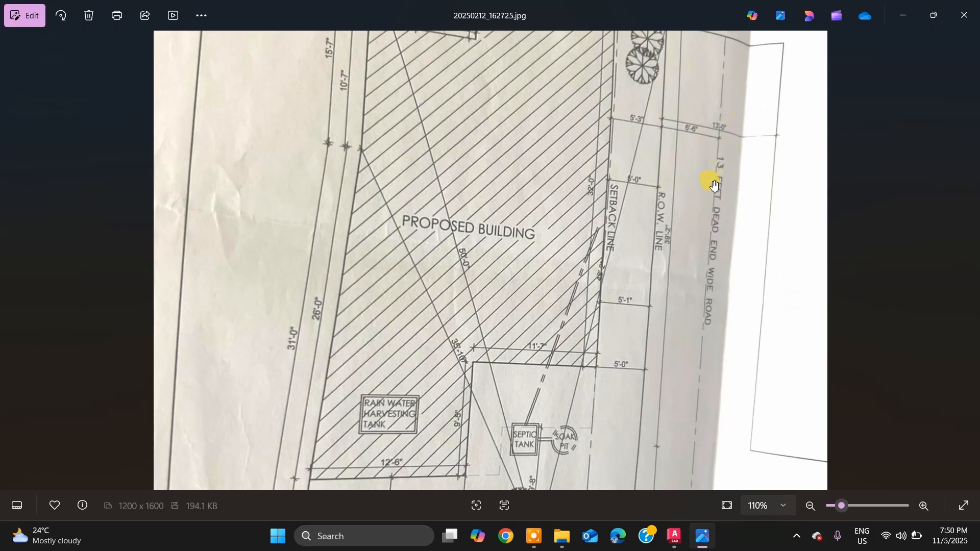
{"action": "scroll", "coordinate": [694, 238], "scroll_direction": "down", "scroll_amount": 1}
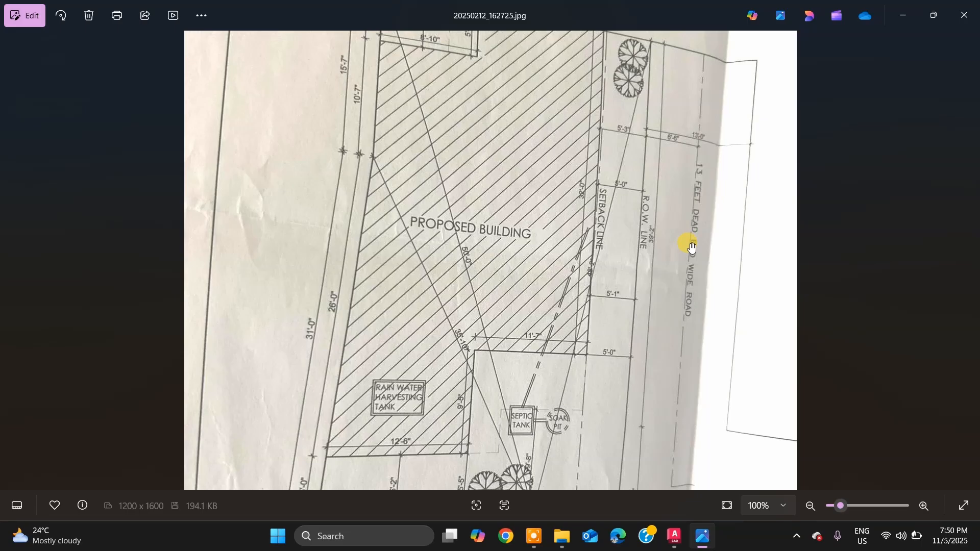
{"action": "scroll", "coordinate": [688, 255], "scroll_direction": "down", "scroll_amount": 2}
{"action": "scroll", "coordinate": [648, 183], "scroll_direction": "up", "scroll_amount": 4}
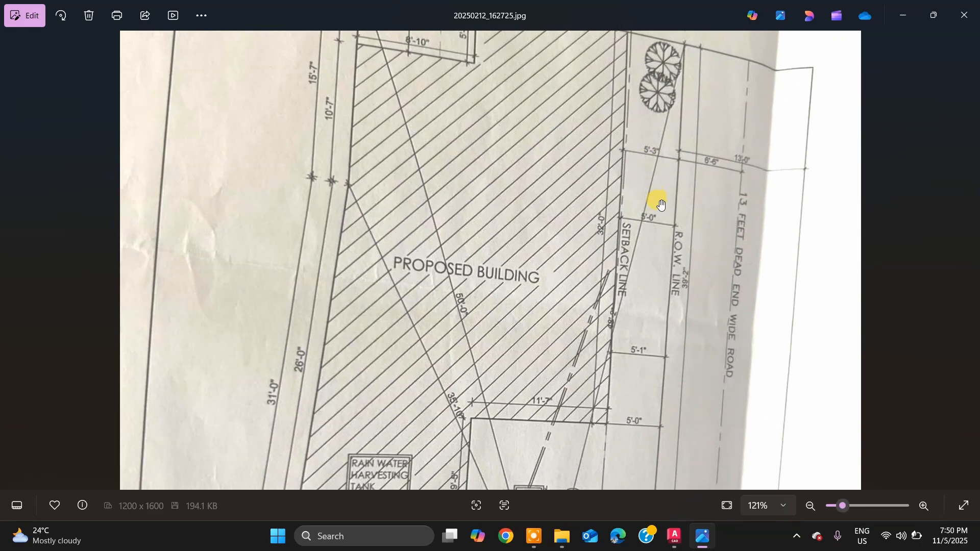
{"action": "scroll", "coordinate": [654, 260], "scroll_direction": "down", "scroll_amount": 1}
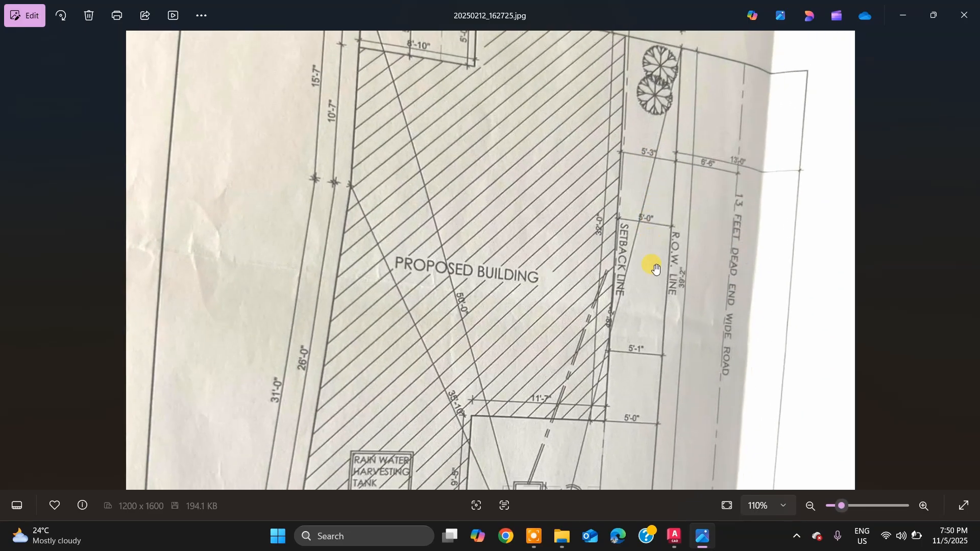
{"action": "left_click", "coordinate": [530, 535]}
{"action": "scroll", "coordinate": [595, 99], "scroll_direction": "down", "scroll_amount": 3}
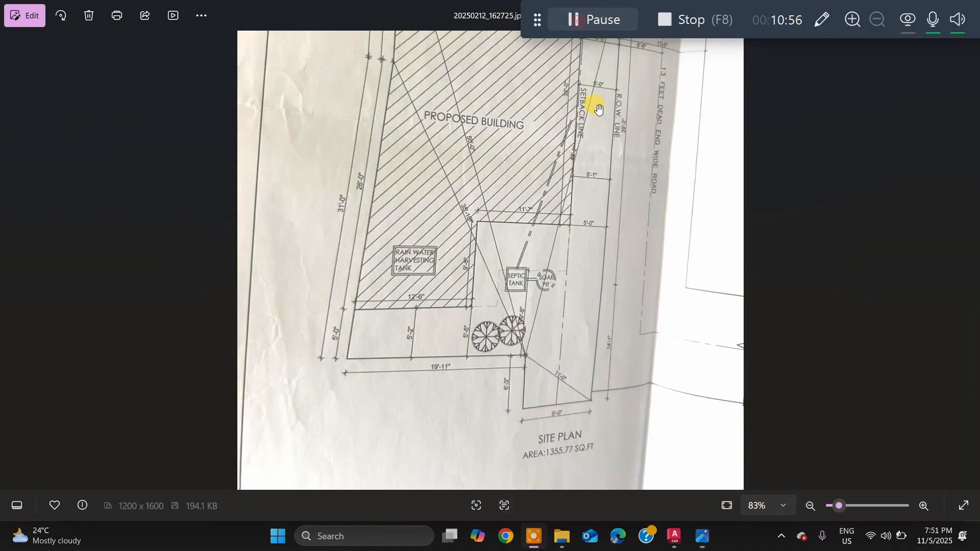
{"action": "scroll", "coordinate": [605, 87], "scroll_direction": "up", "scroll_amount": 1}
{"action": "scroll", "coordinate": [605, 86], "scroll_direction": "up", "scroll_amount": 4}
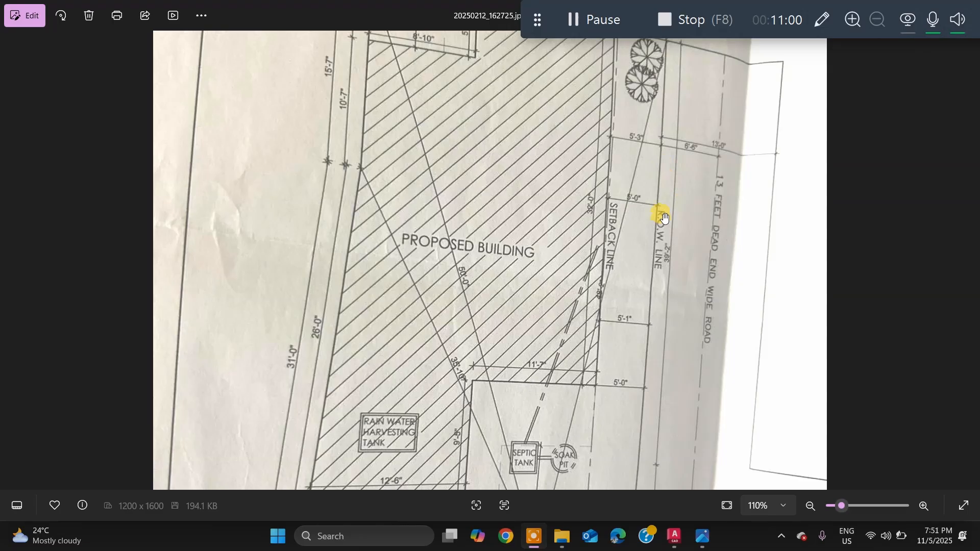
Step: Examine the proposed building's outline, its setback dimensions and the dead-end road's extent in the site plan photo
{"action": "scroll", "coordinate": [664, 217], "scroll_direction": "down", "scroll_amount": 2}
{"action": "scroll", "coordinate": [667, 183], "scroll_direction": "up", "scroll_amount": 3}
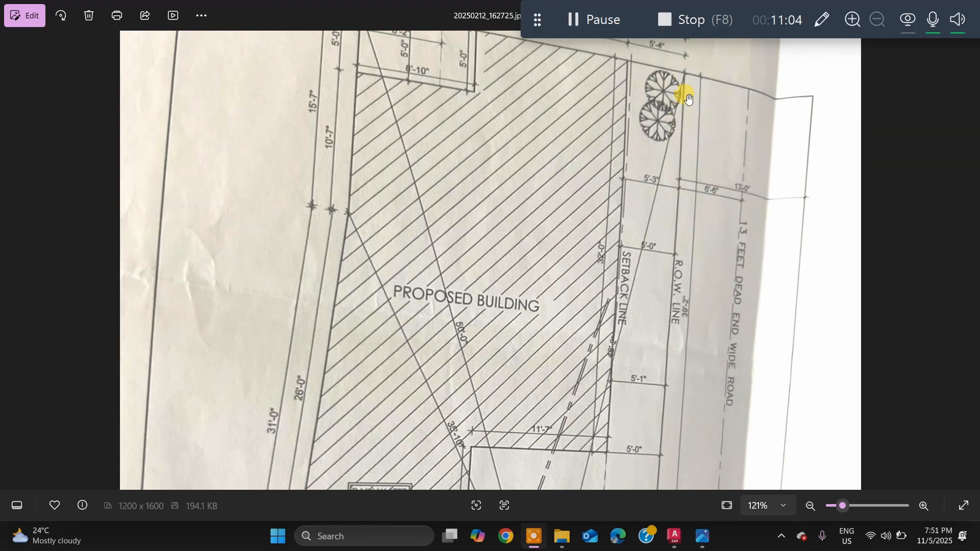
{"action": "scroll", "coordinate": [684, 282], "scroll_direction": "up", "scroll_amount": 2}
{"action": "scroll", "coordinate": [681, 296], "scroll_direction": "down", "scroll_amount": 4}
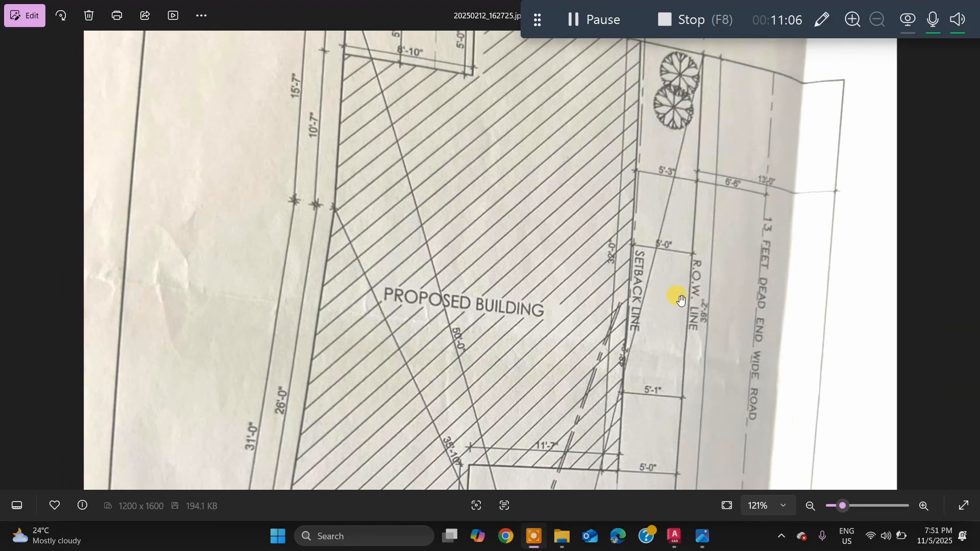
{"action": "scroll", "coordinate": [685, 265], "scroll_direction": "down", "scroll_amount": 1}
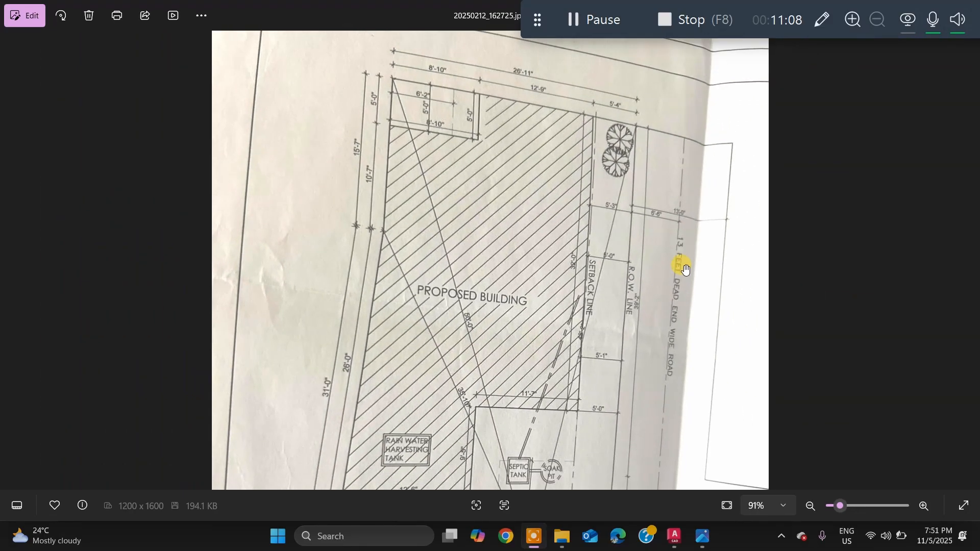
{"action": "scroll", "coordinate": [684, 267], "scroll_direction": "up", "scroll_amount": 1}
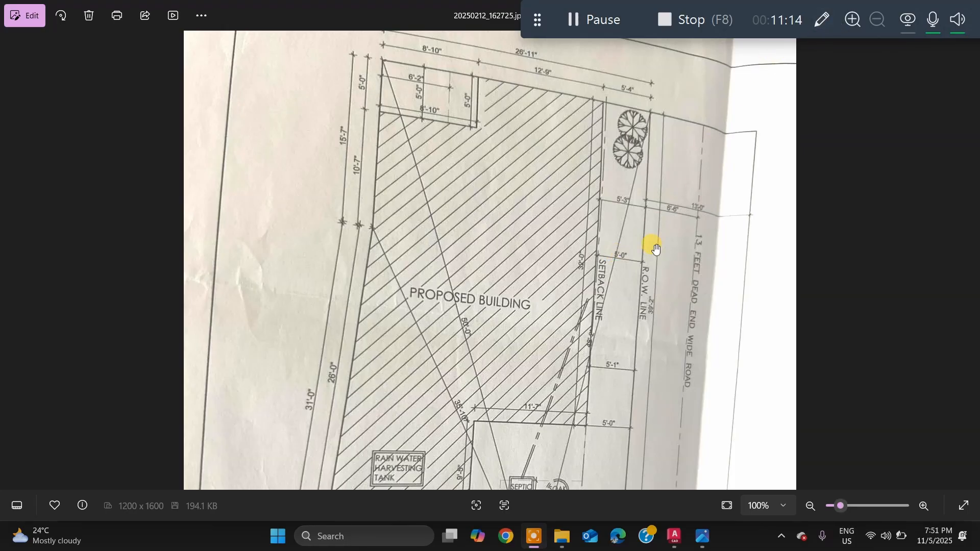
{"action": "scroll", "coordinate": [650, 248], "scroll_direction": "up", "scroll_amount": 2}
{"action": "scroll", "coordinate": [651, 248], "scroll_direction": "down", "scroll_amount": 5}
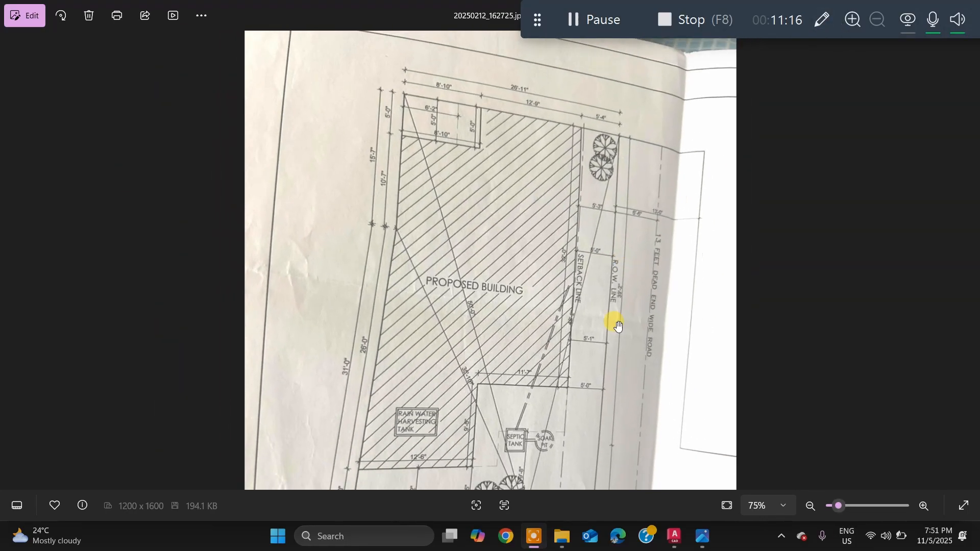
{"action": "scroll", "coordinate": [607, 326], "scroll_direction": "down", "scroll_amount": 5}
{"action": "scroll", "coordinate": [596, 363], "scroll_direction": "up", "scroll_amount": 5}
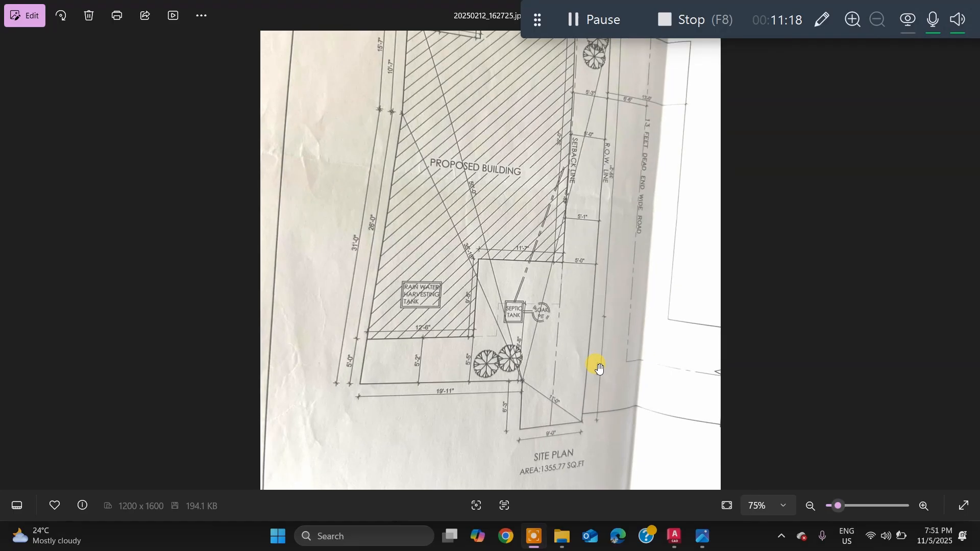
{"action": "scroll", "coordinate": [644, 87], "scroll_direction": "up", "scroll_amount": 1}
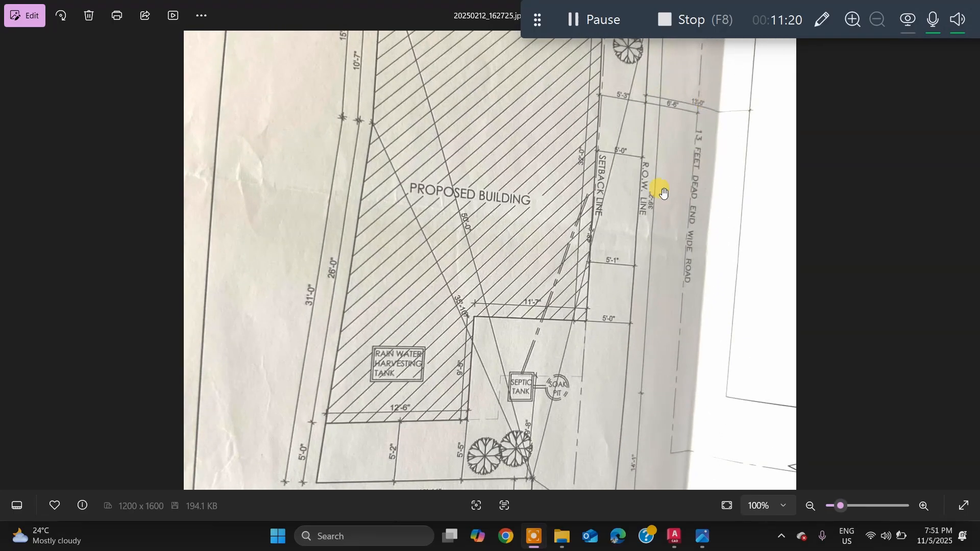
{"action": "scroll", "coordinate": [675, 253], "scroll_direction": "down", "scroll_amount": 2}
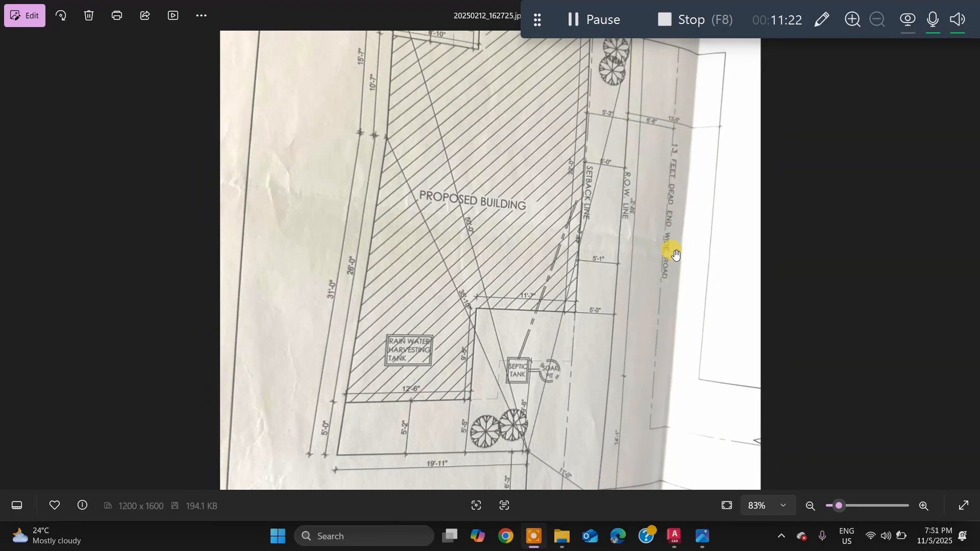
{"action": "scroll", "coordinate": [623, 83], "scroll_direction": "up", "scroll_amount": 2}
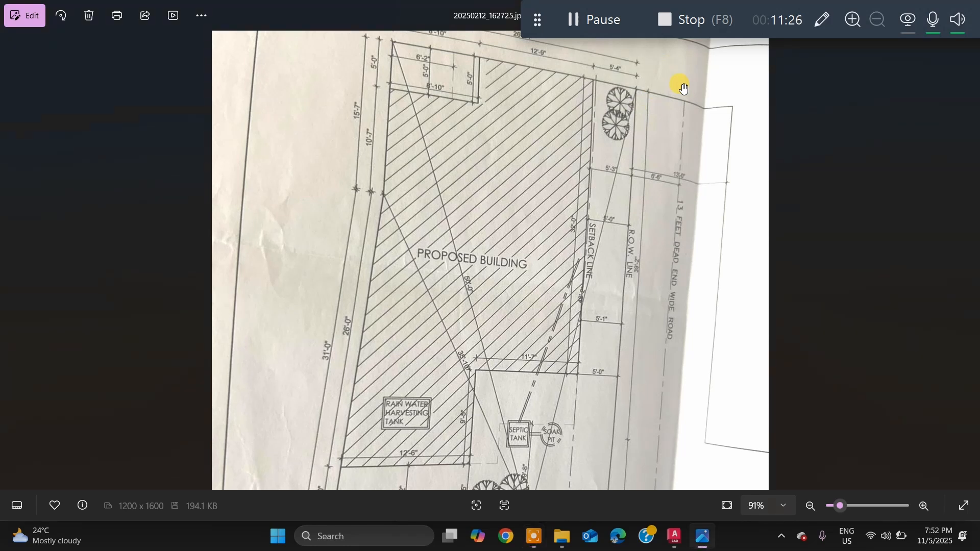
Step: Switch to AutoCAD and close the road's dead end with a polyline from the outer road line's upper end to the plot's upper-right corner
{"action": "left_click", "coordinate": [673, 534]}
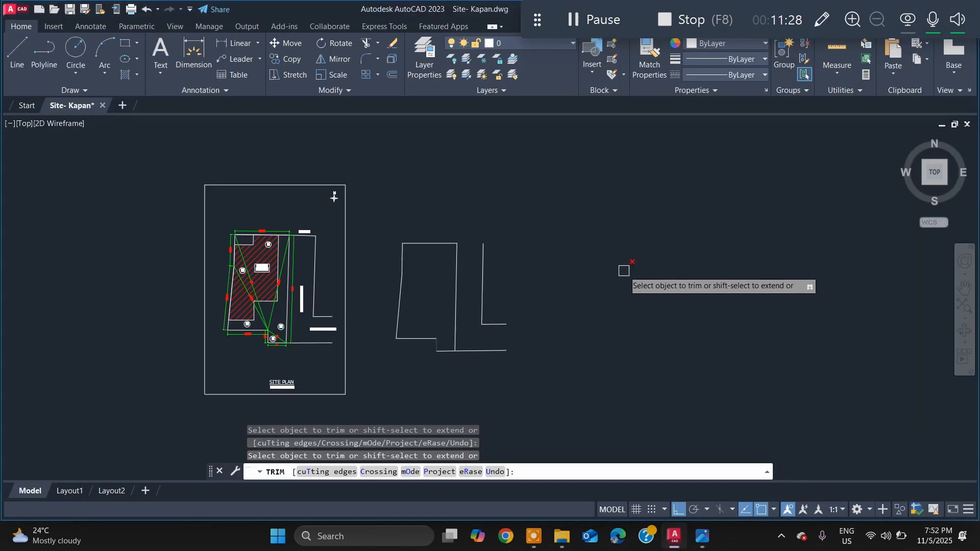
{"action": "scroll", "coordinate": [486, 246], "scroll_direction": "up", "scroll_amount": 3}
{"action": "key", "text": "Escape"}
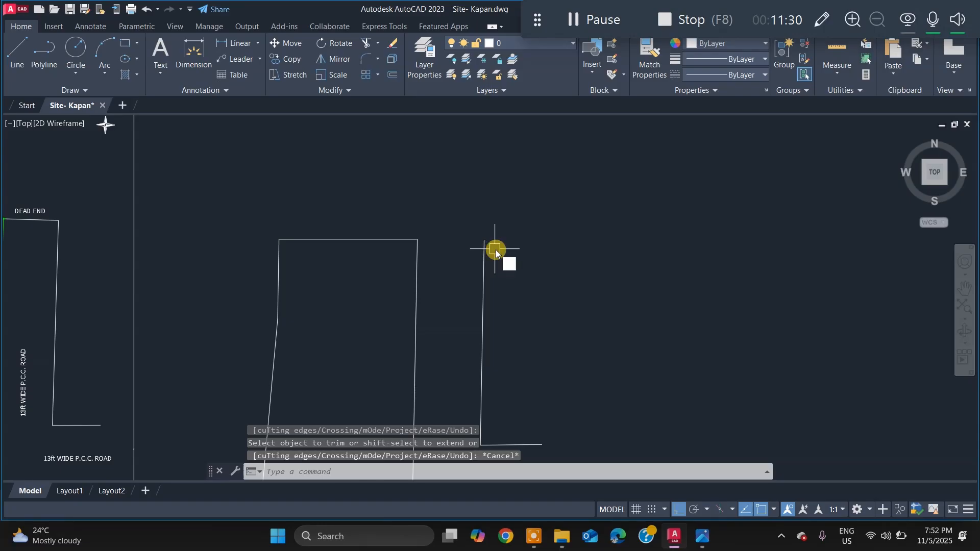
{"action": "type", "text": "pl"}
{"action": "key", "text": "Return"}
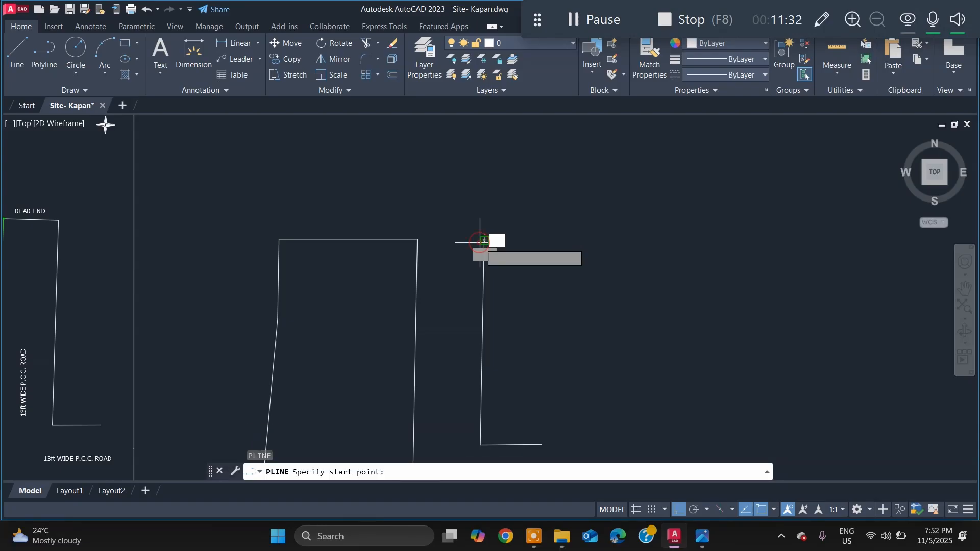
{"action": "left_click", "coordinate": [483, 240]}
{"action": "left_click", "coordinate": [417, 239]}
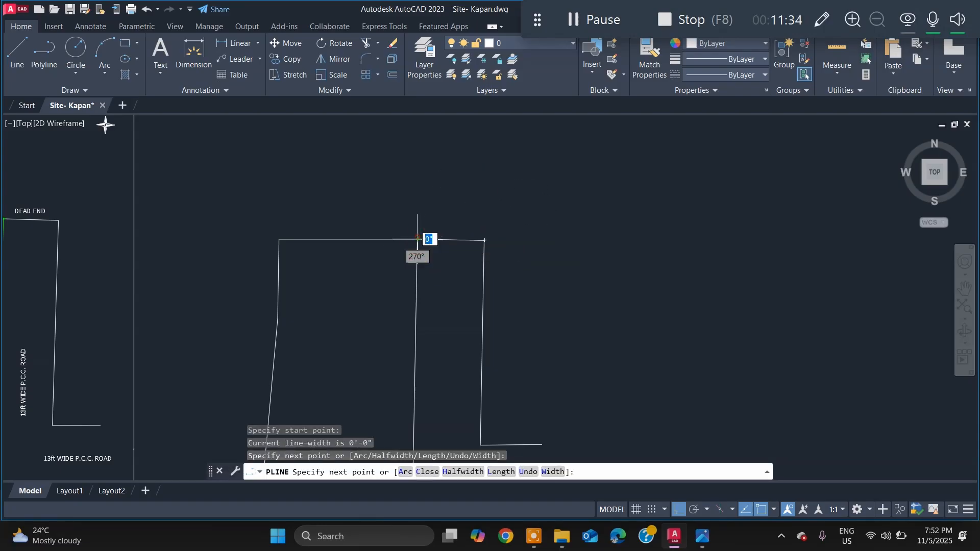
{"action": "scroll", "coordinate": [525, 257], "scroll_direction": "down", "scroll_amount": 6}
{"action": "scroll", "coordinate": [536, 250], "scroll_direction": "up", "scroll_amount": 3}
{"action": "key", "text": "Escape"}
{"action": "scroll", "coordinate": [508, 278], "scroll_direction": "up", "scroll_amount": 3}
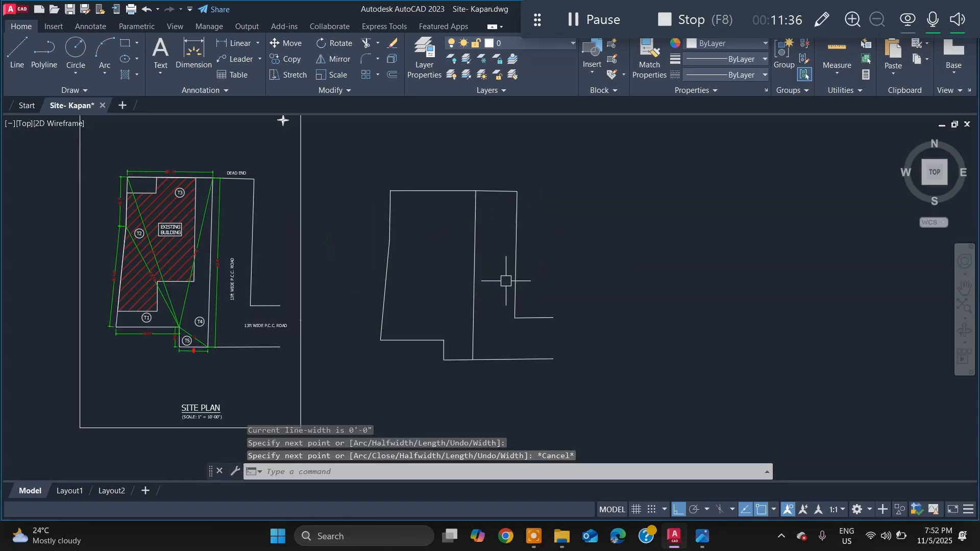
{"action": "scroll", "coordinate": [522, 291], "scroll_direction": "down", "scroll_amount": 1}
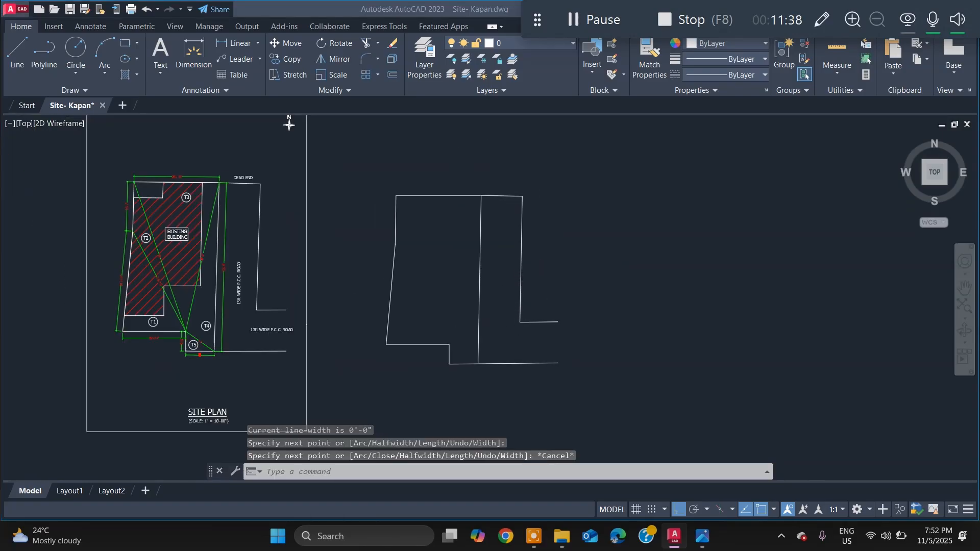
Step: Check the photo, then trace the redrawn plot's upper edge, long road-side edge and short lower edge with a polyline
{"action": "key", "text": "alt+Tab"}
{"action": "scroll", "coordinate": [510, 347], "scroll_direction": "up", "scroll_amount": 4}
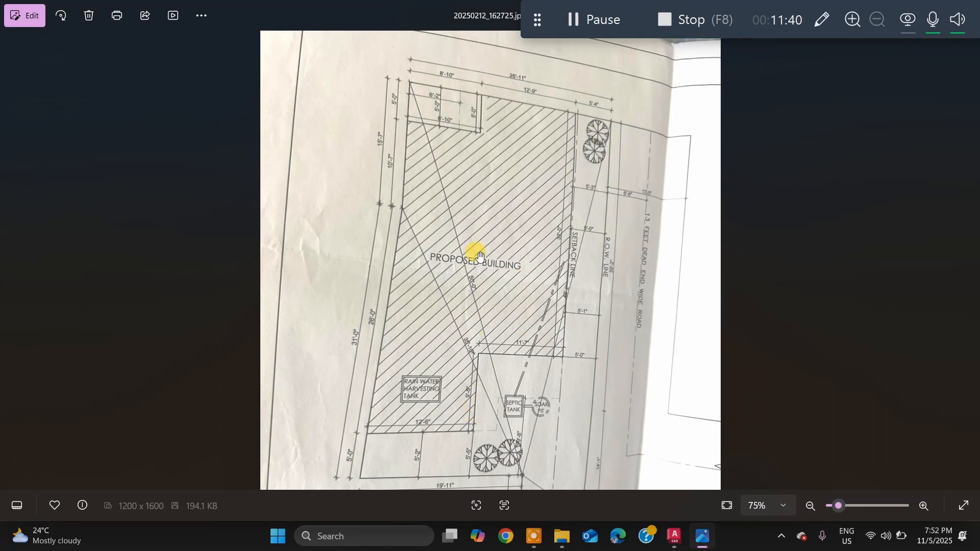
{"action": "scroll", "coordinate": [490, 253], "scroll_direction": "down", "scroll_amount": 1}
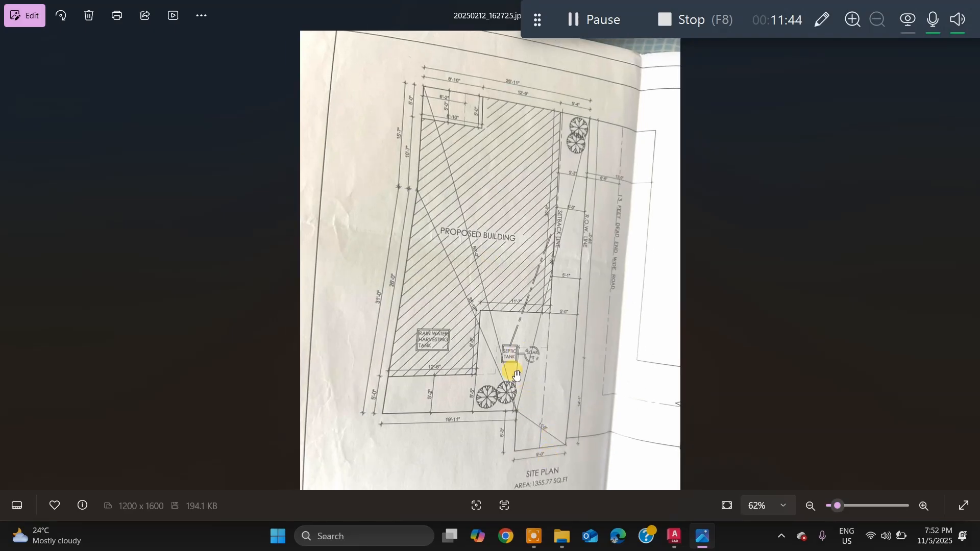
{"action": "key", "text": "alt+Tab"}
{"action": "key", "text": "Escape"}
{"action": "key", "text": "Escape"}
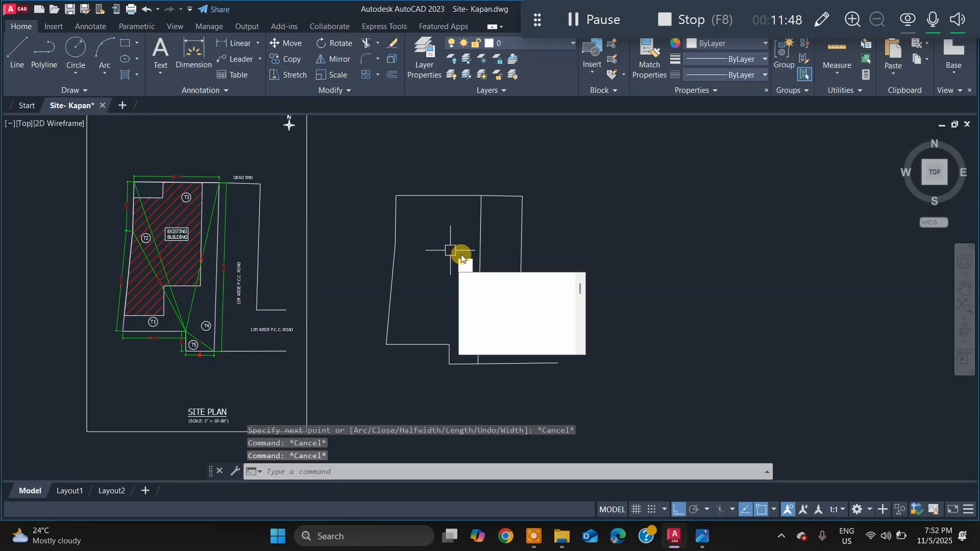
{"action": "key", "text": "Return"}
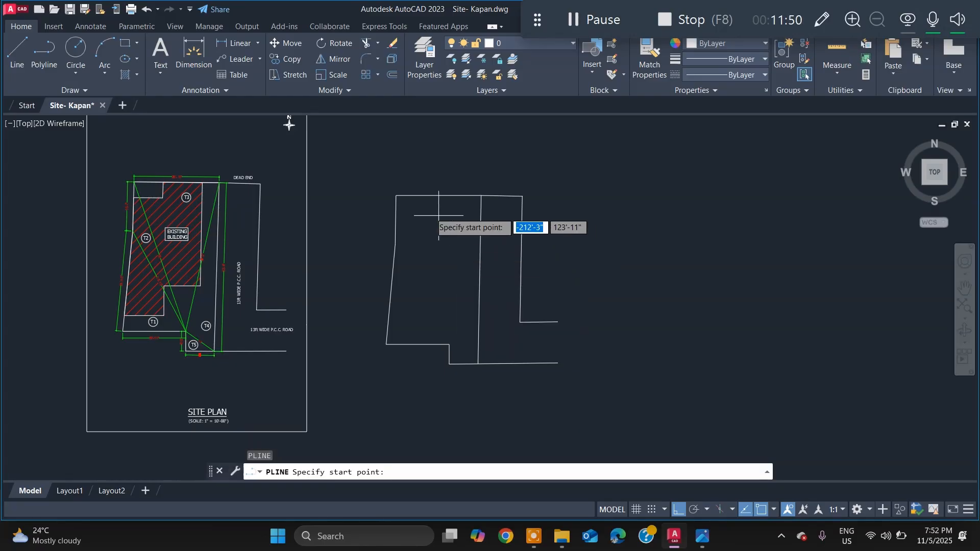
{"action": "left_click", "coordinate": [397, 195]}
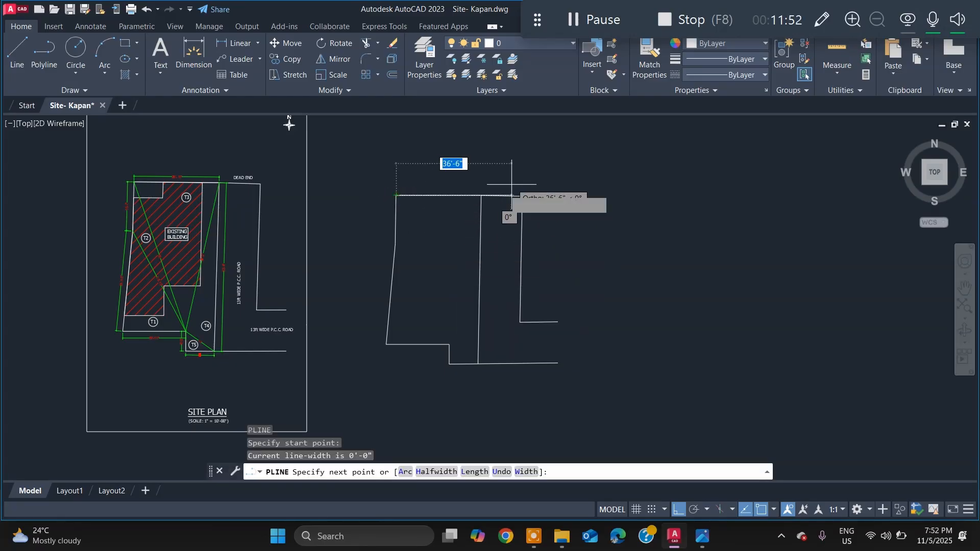
{"action": "left_click", "coordinate": [480, 195]}
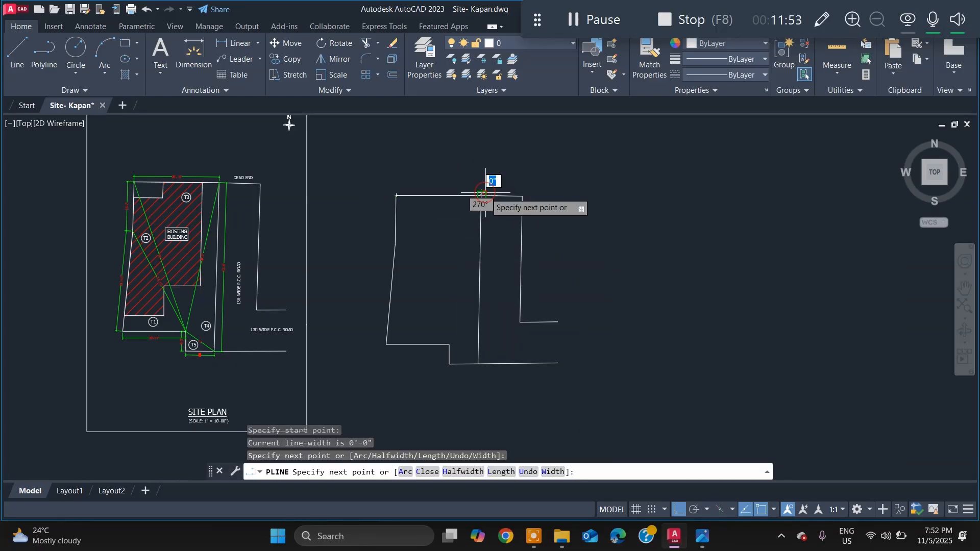
{"action": "left_click", "coordinate": [480, 364]}
{"action": "scroll", "coordinate": [447, 364], "scroll_direction": "up", "scroll_amount": 8}
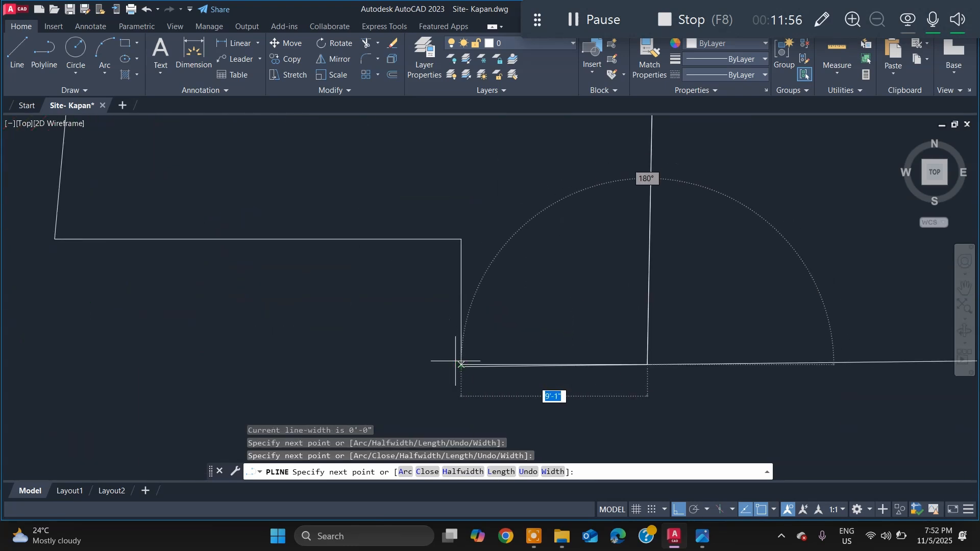
{"action": "left_click", "coordinate": [461, 365]}
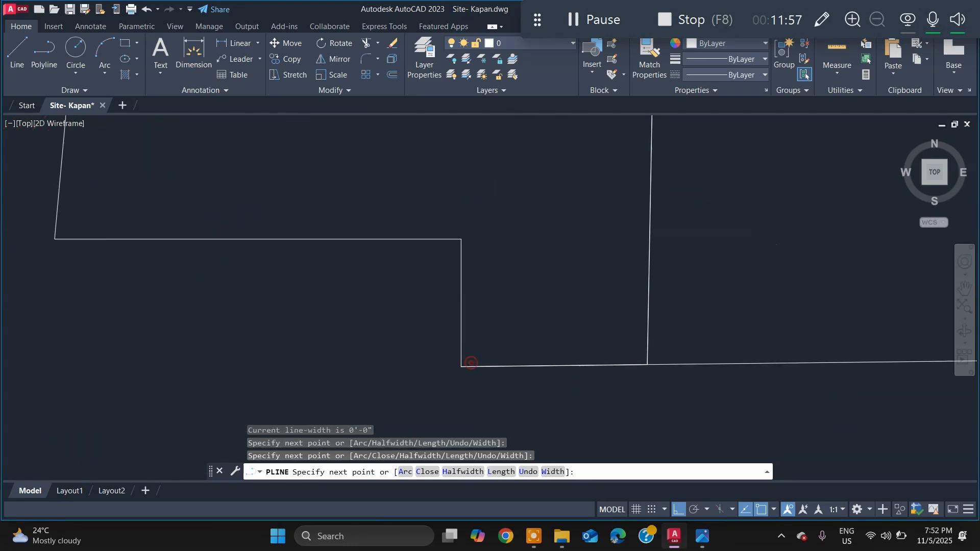
Step: Continue the boundary polyline up the short step, along the lower-left edge and up the slanted side to its bend
{"action": "left_click", "coordinate": [461, 238]}
{"action": "scroll", "coordinate": [449, 256], "scroll_direction": "down", "scroll_amount": 2}
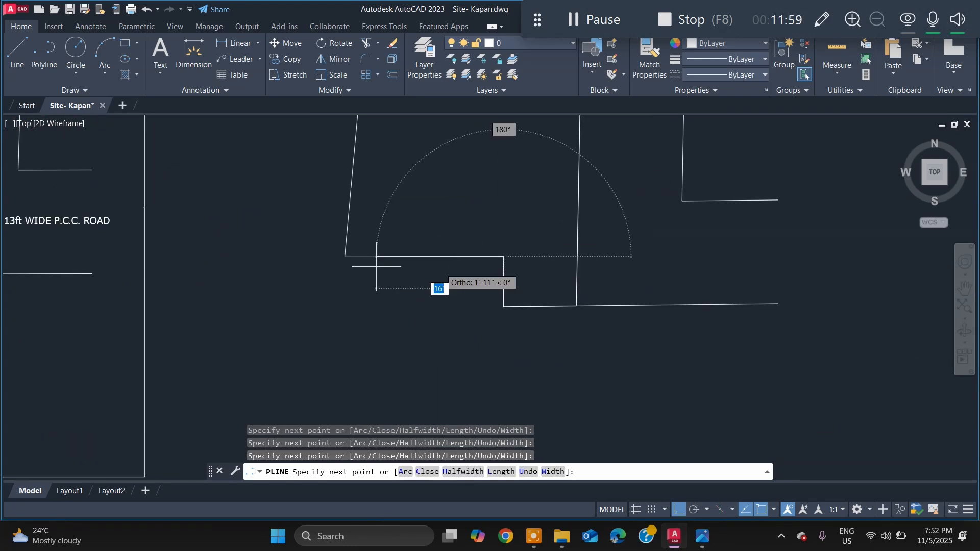
{"action": "left_click", "coordinate": [339, 251]}
{"action": "scroll", "coordinate": [337, 256], "scroll_direction": "down", "scroll_amount": 4}
{"action": "scroll", "coordinate": [393, 227], "scroll_direction": "up", "scroll_amount": 3}
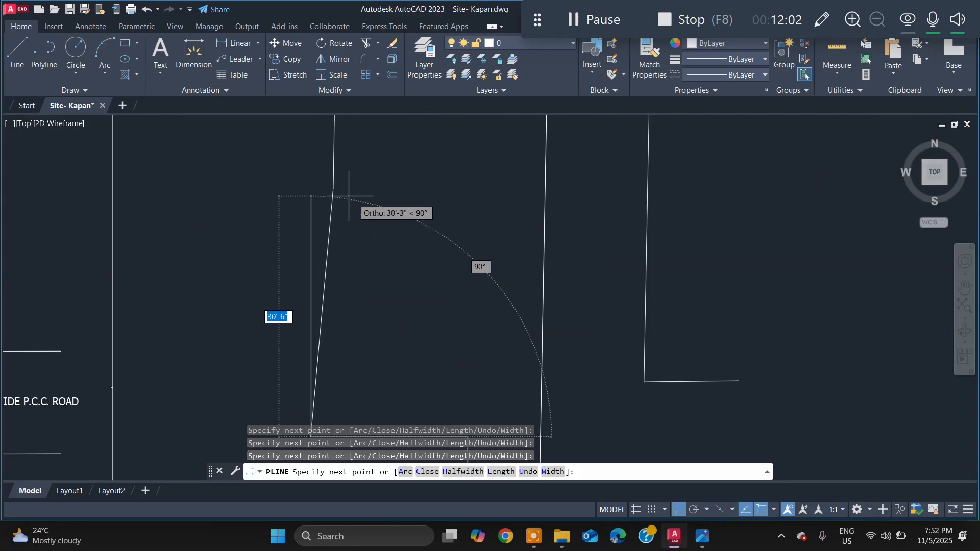
{"action": "left_click", "coordinate": [334, 187]}
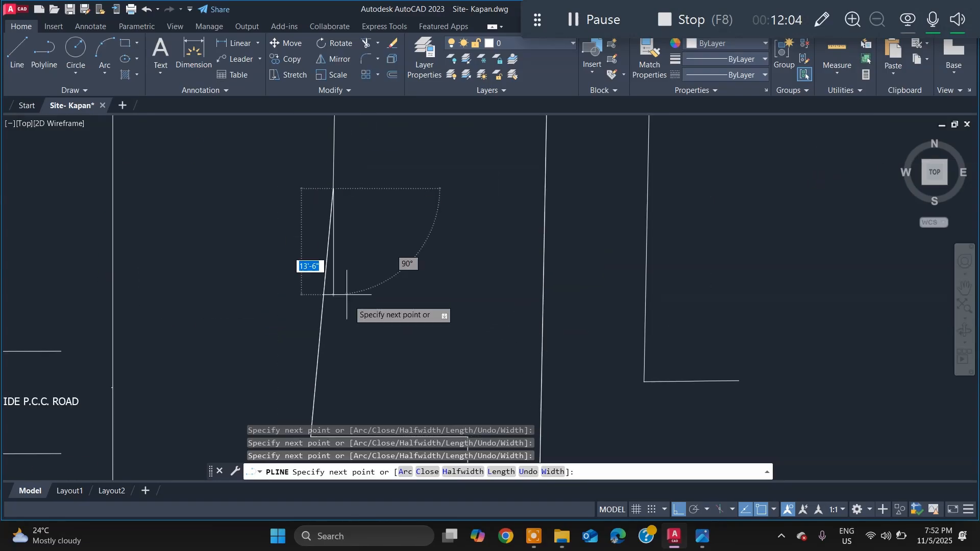
Step: Finish the boundary polyline from the left side's bend to the plot's upper-left corner and back along the upper edge to the upper-right corner
{"action": "scroll", "coordinate": [378, 219], "scroll_direction": "down", "scroll_amount": 3}
{"action": "scroll", "coordinate": [383, 218], "scroll_direction": "up", "scroll_amount": 4}
{"action": "scroll", "coordinate": [368, 153], "scroll_direction": "up", "scroll_amount": 4}
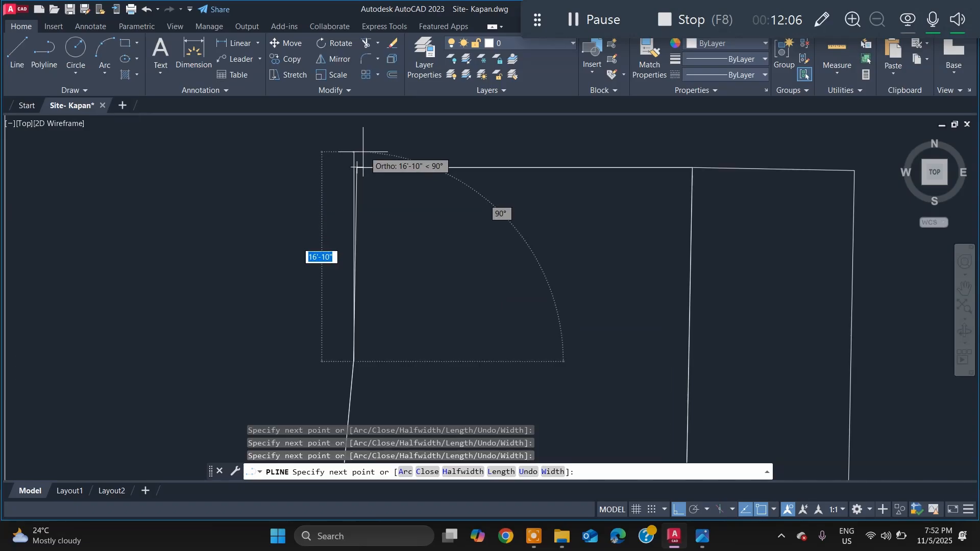
{"action": "left_click", "coordinate": [352, 177]}
{"action": "scroll", "coordinate": [457, 205], "scroll_direction": "down", "scroll_amount": 2}
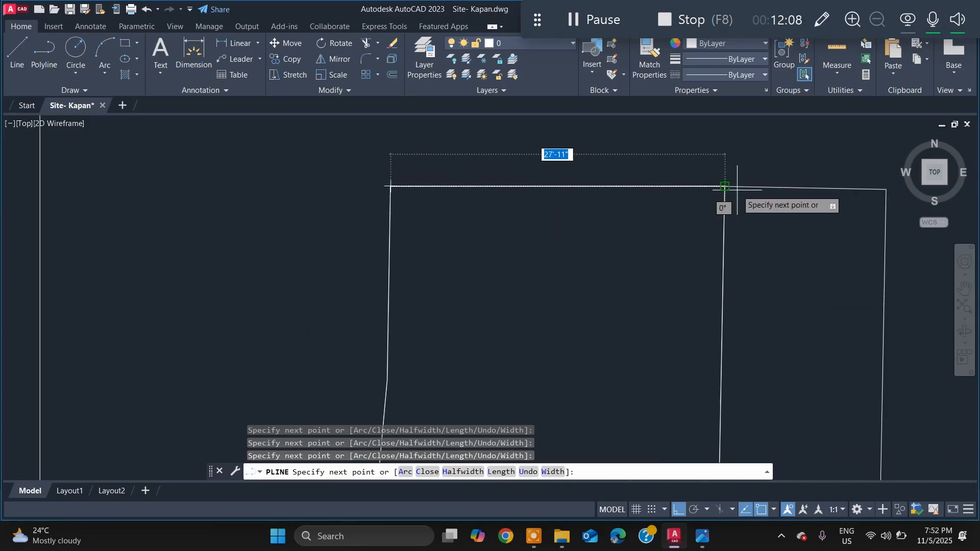
{"action": "scroll", "coordinate": [755, 213], "scroll_direction": "down", "scroll_amount": 2}
{"action": "scroll", "coordinate": [781, 213], "scroll_direction": "up", "scroll_amount": 2}
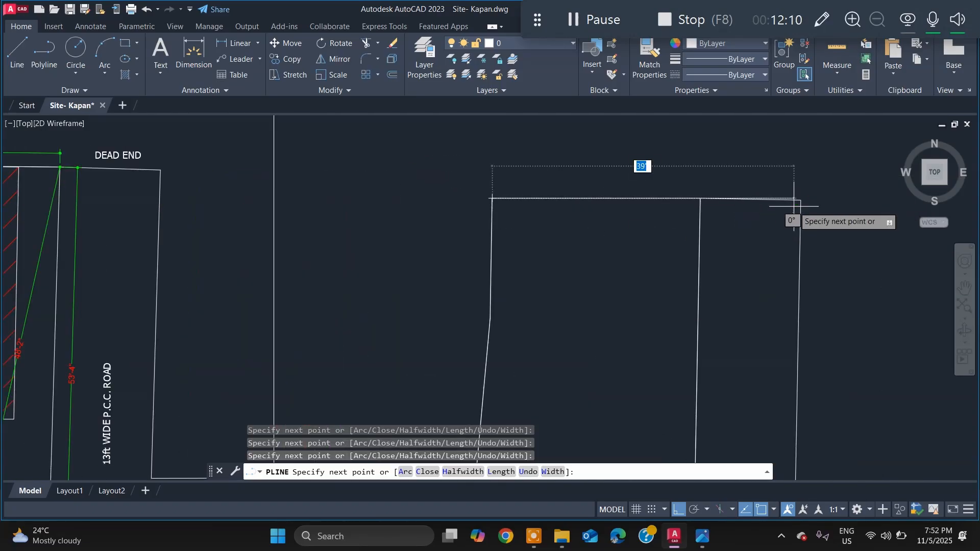
{"action": "left_click", "coordinate": [701, 199]}
{"action": "key", "text": "Escape"}
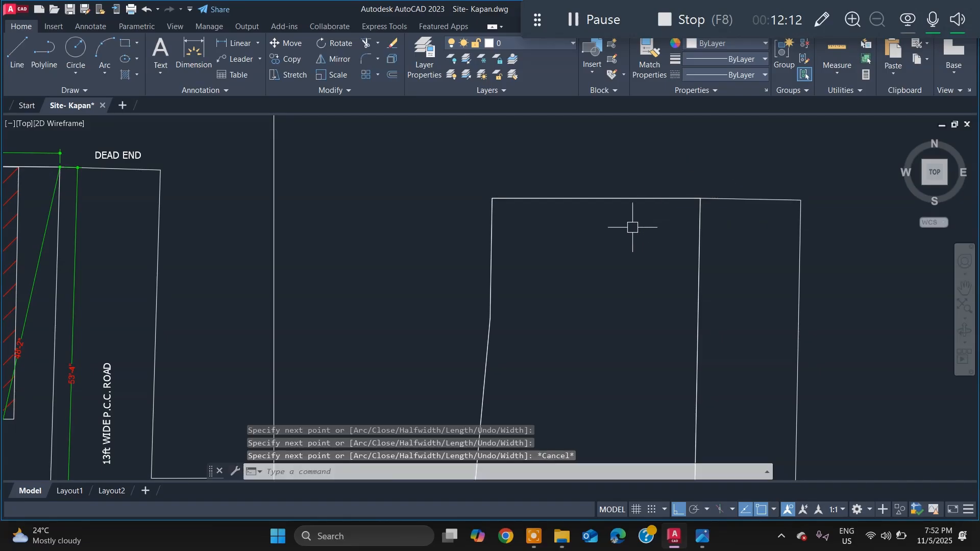
Step: Check the building's corner notch in the photo, then draw a circle of radius 8'10" centred on the redrawn plot's upper-left corner
{"action": "scroll", "coordinate": [643, 245], "scroll_direction": "down", "scroll_amount": 5}
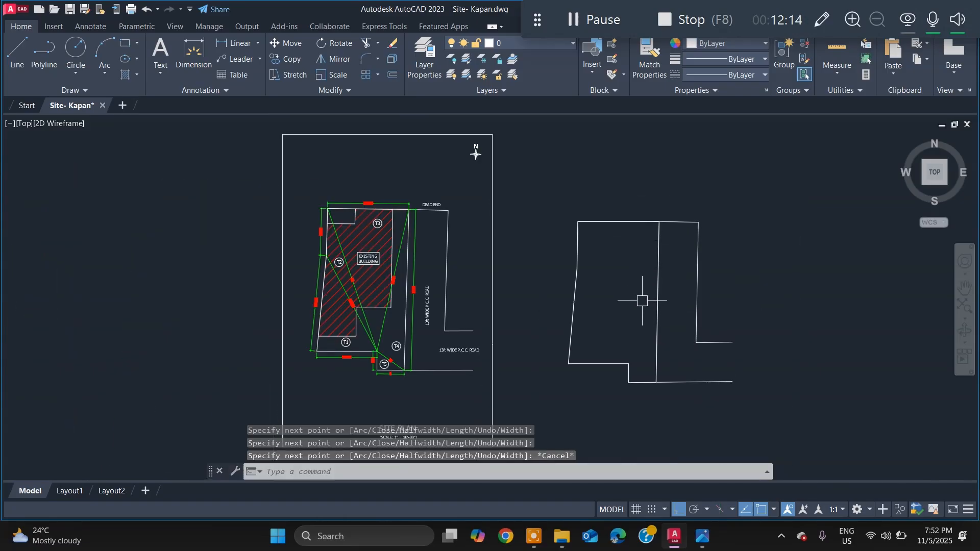
{"action": "key", "text": "alt+Tab"}
{"action": "scroll", "coordinate": [489, 100], "scroll_direction": "up", "scroll_amount": 5}
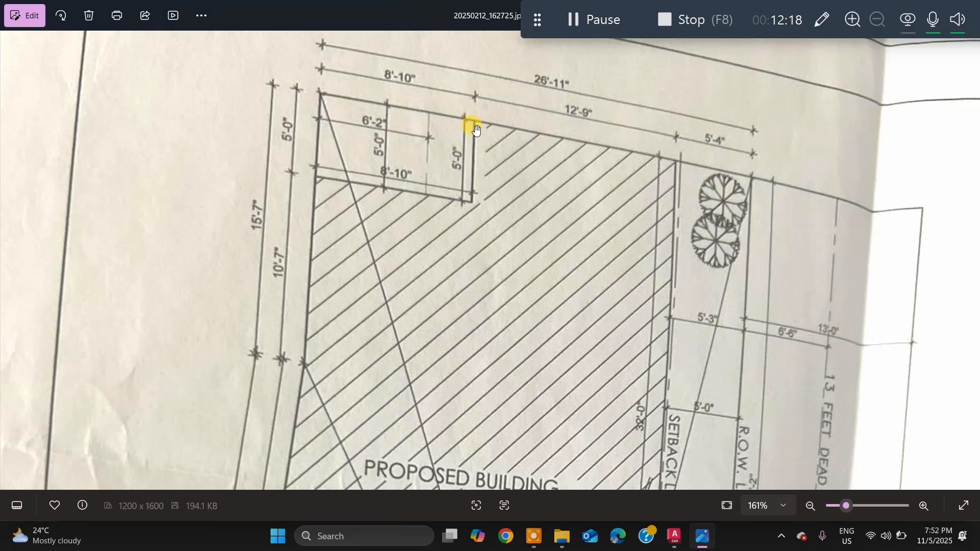
{"action": "key", "text": "alt+Tab"}
{"action": "scroll", "coordinate": [587, 224], "scroll_direction": "up", "scroll_amount": 4}
{"action": "type", "text": "c"}
{"action": "key", "text": "Return"}
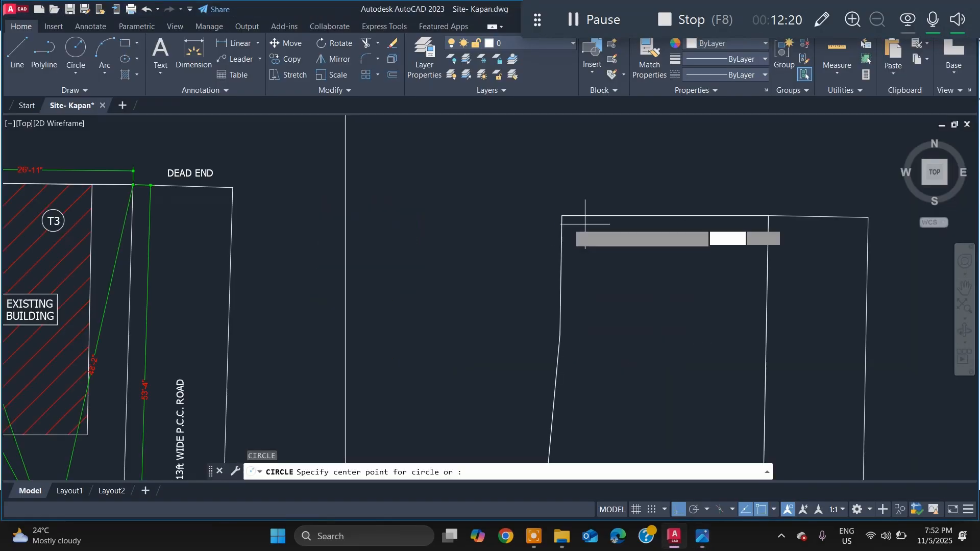
{"action": "left_click", "coordinate": [560, 216]}
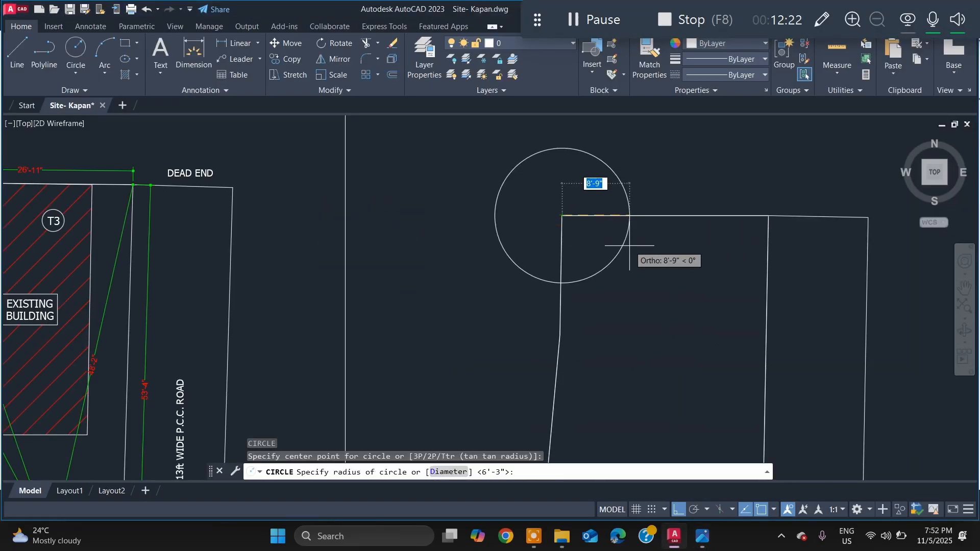
{"action": "type", "text": "8"}
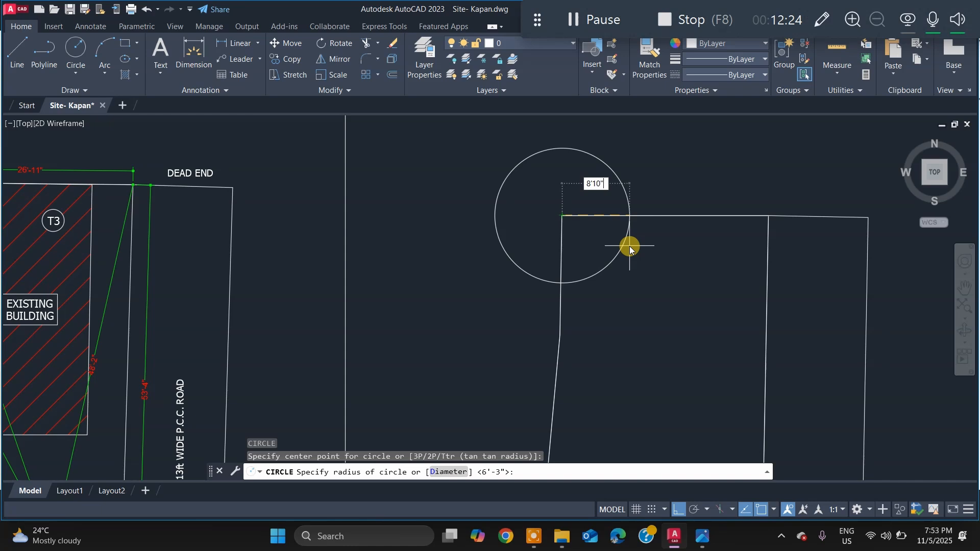
{"action": "type", "text": "'10\""}
{"action": "key", "text": "Return"}
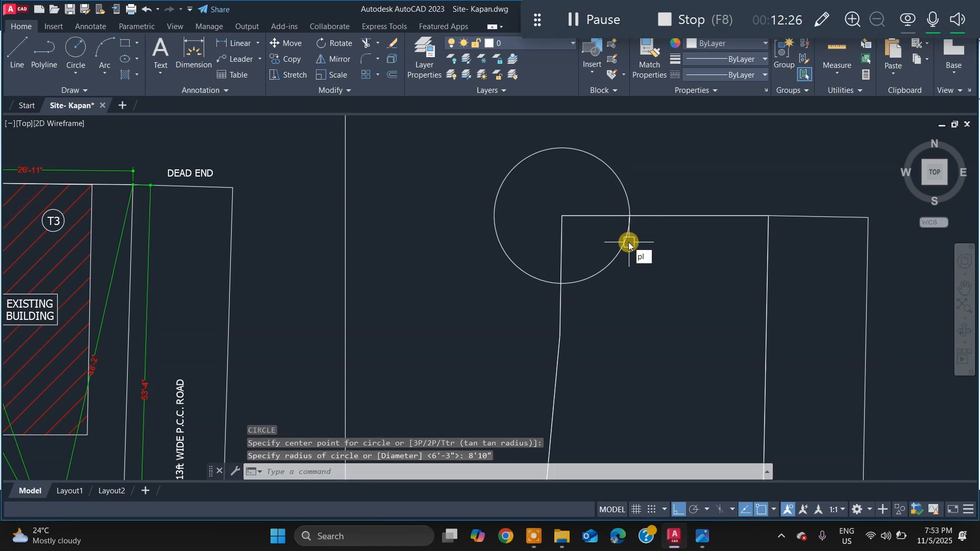
Step: Check the photo and draw a 5' polyline segment straight down from where the circle crosses the plot's upper edge
{"action": "type", "text": "pl"}
{"action": "key", "text": "Return"}
{"action": "left_click", "coordinate": [562, 216]}
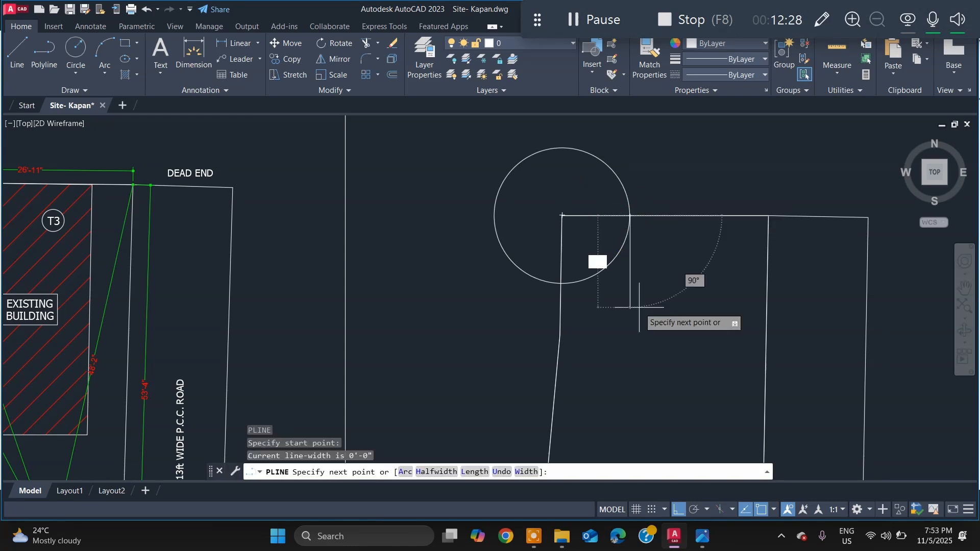
{"action": "key", "text": "alt+Tab"}
{"action": "scroll", "coordinate": [480, 193], "scroll_direction": "up", "scroll_amount": 1}
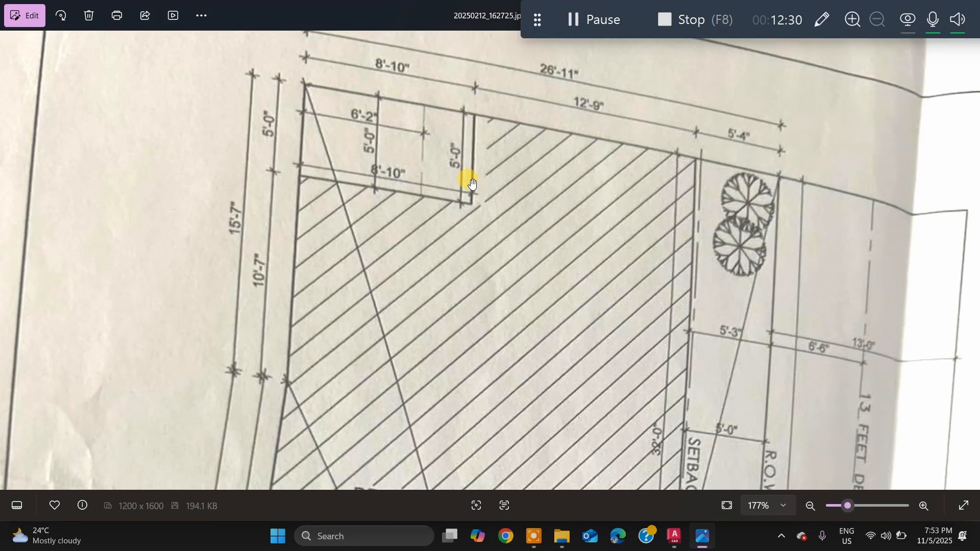
{"action": "key", "text": "alt+Tab"}
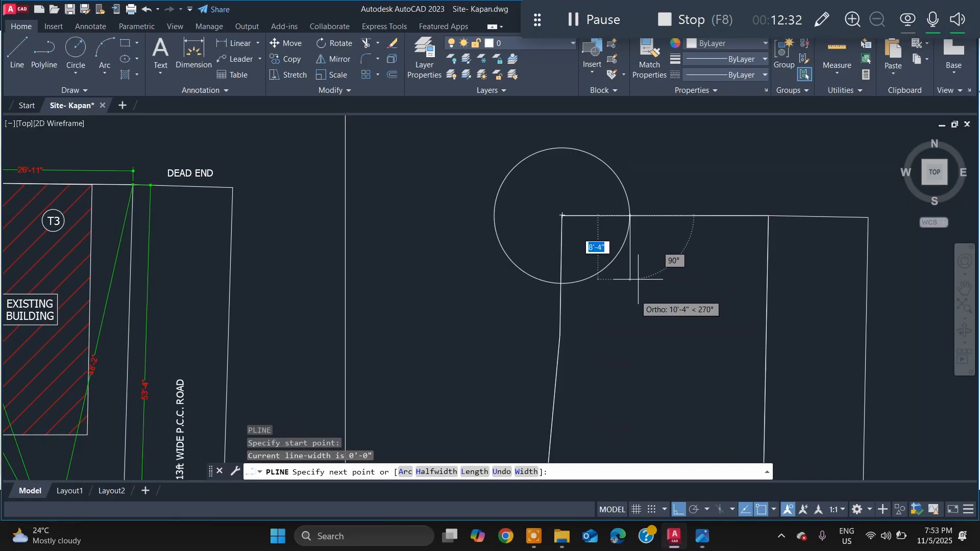
{"action": "left_click", "coordinate": [638, 279]}
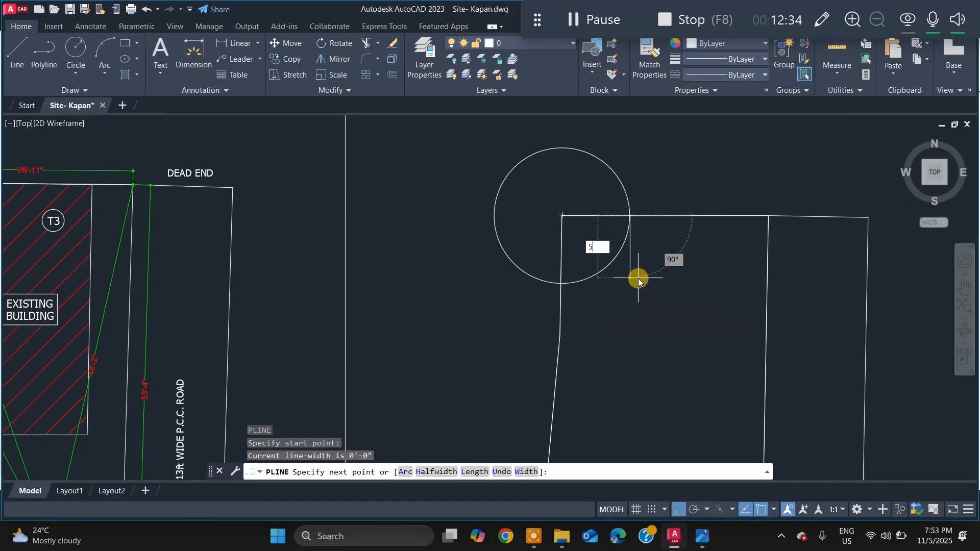
{"action": "type", "text": "5'"}
{"action": "key", "text": "Return"}
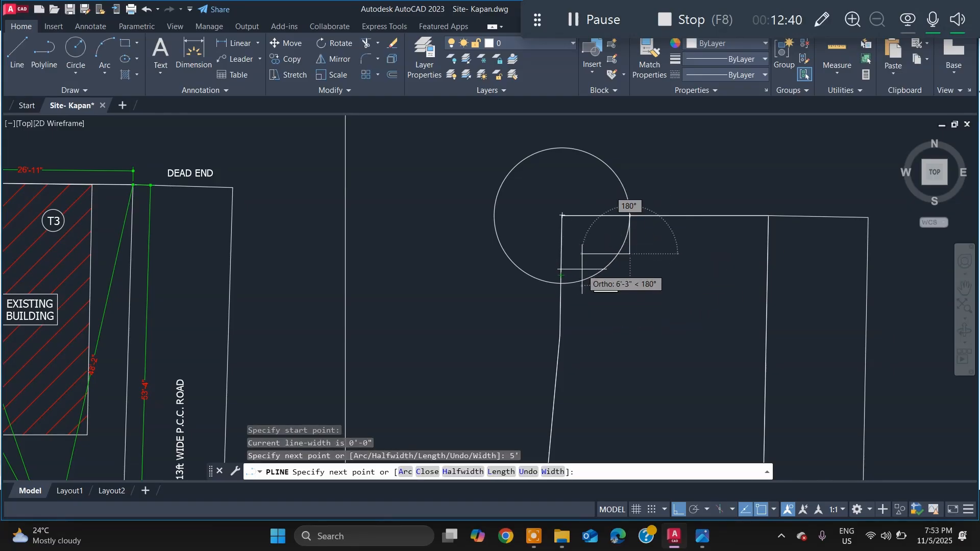
Step: Check the photo, extend the notch polyline horizontally past the plot's left side, and end it
{"action": "key", "text": "alt+Tab"}
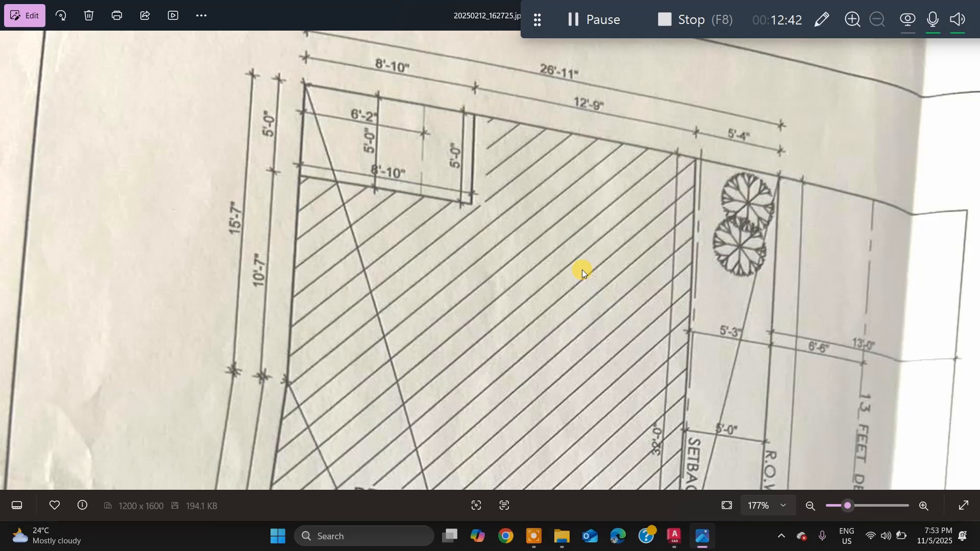
{"action": "key", "text": "alt+Tab"}
{"action": "scroll", "coordinate": [583, 234], "scroll_direction": "up", "scroll_amount": 2}
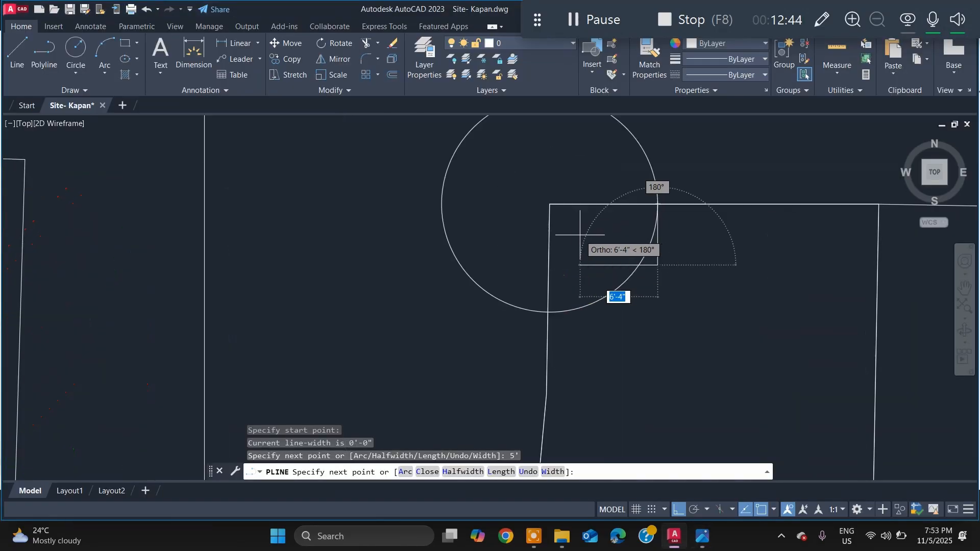
{"action": "left_click", "coordinate": [534, 252]}
{"action": "key", "text": "Escape"}
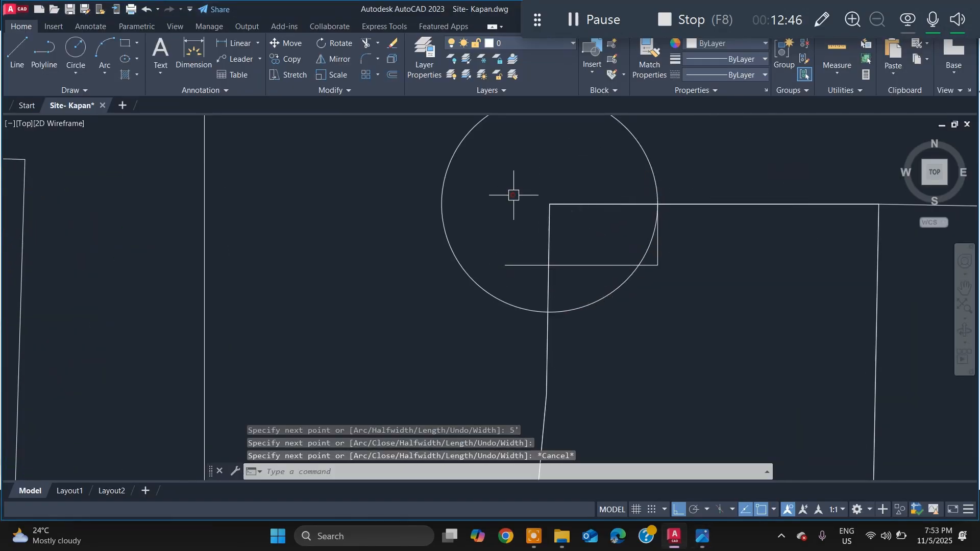
Step: Delete the construction circle at the plot's upper-left corner
{"action": "left_click", "coordinate": [511, 193]}
{"action": "left_click", "coordinate": [427, 201]}
{"action": "key", "text": "Delete"}
{"action": "scroll", "coordinate": [514, 236], "scroll_direction": "down", "scroll_amount": 3}
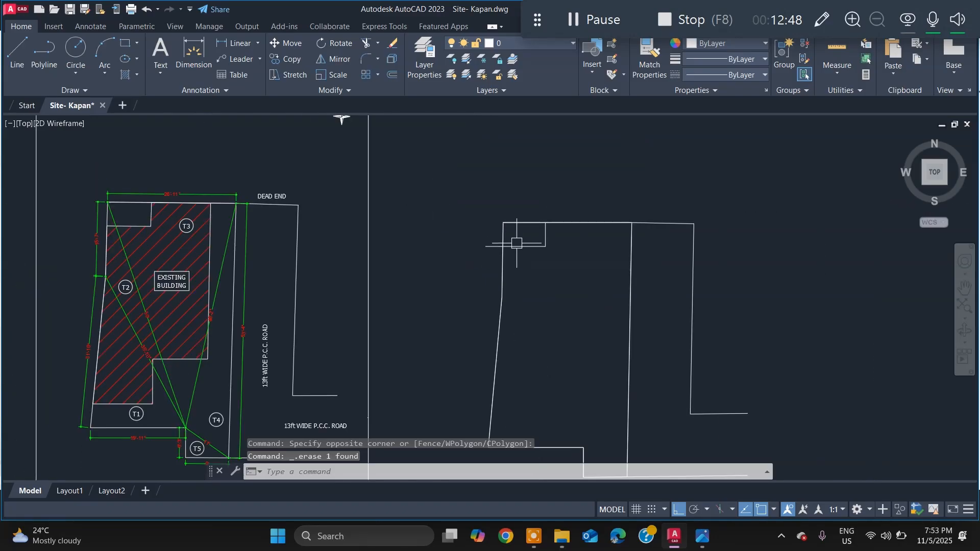
Step: Check the road-side setback in the photo, then draw a circle of radius 5'4" centred on the plot's upper-right corner
{"action": "scroll", "coordinate": [521, 245], "scroll_direction": "up", "scroll_amount": 3}
{"action": "key", "text": "alt+Tab"}
{"action": "scroll", "coordinate": [508, 206], "scroll_direction": "down", "scroll_amount": 4}
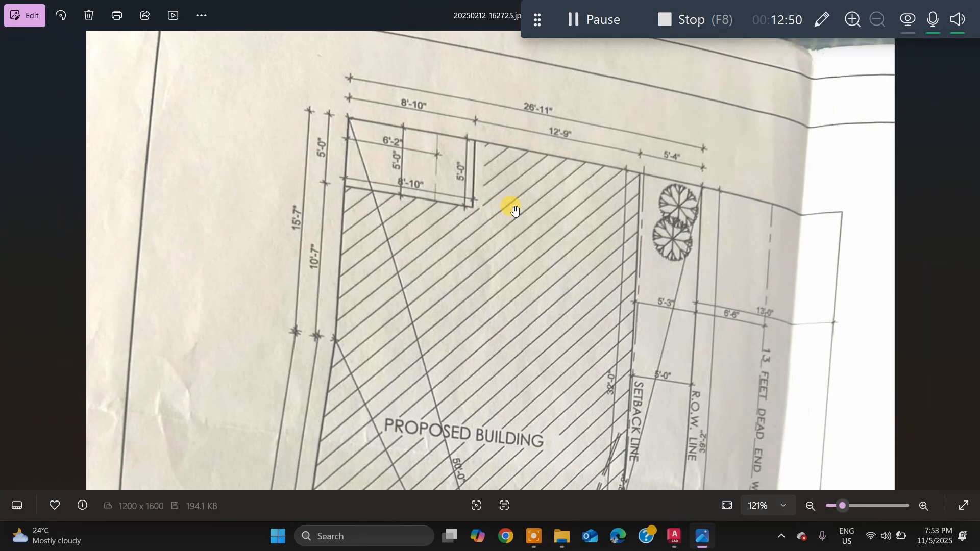
{"action": "scroll", "coordinate": [651, 136], "scroll_direction": "up", "scroll_amount": 2}
{"action": "scroll", "coordinate": [676, 215], "scroll_direction": "up", "scroll_amount": 2}
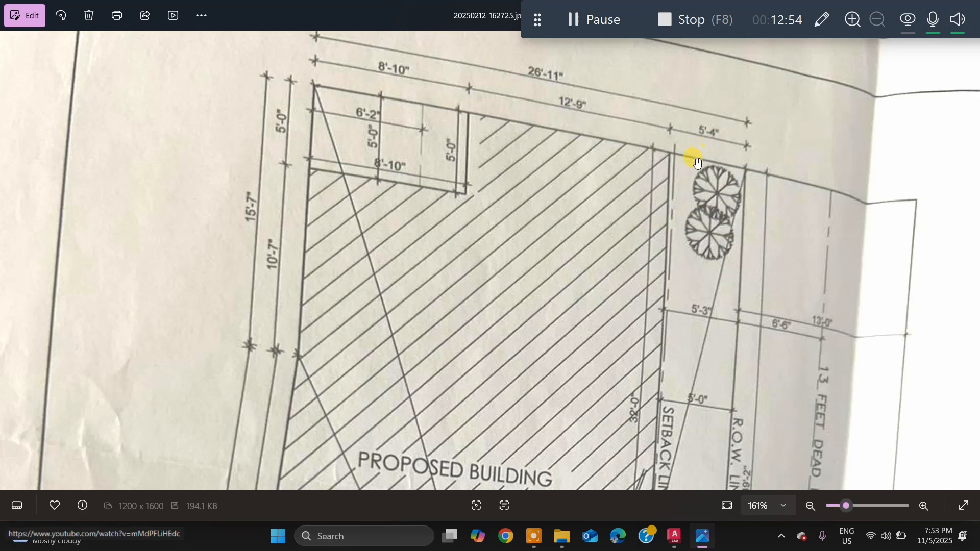
{"action": "key", "text": "alt+Tab"}
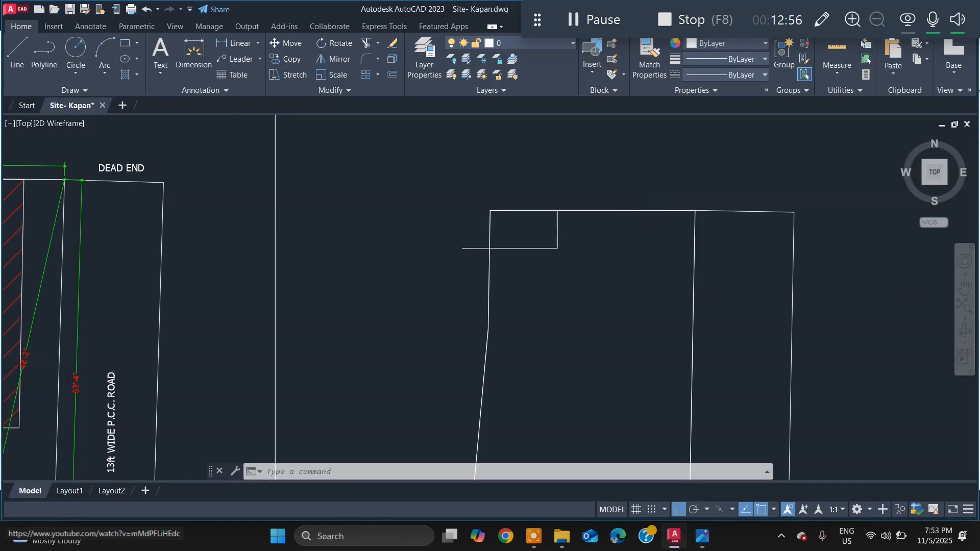
{"action": "type", "text": "c"}
{"action": "key", "text": "Return"}
{"action": "left_click", "coordinate": [695, 210]}
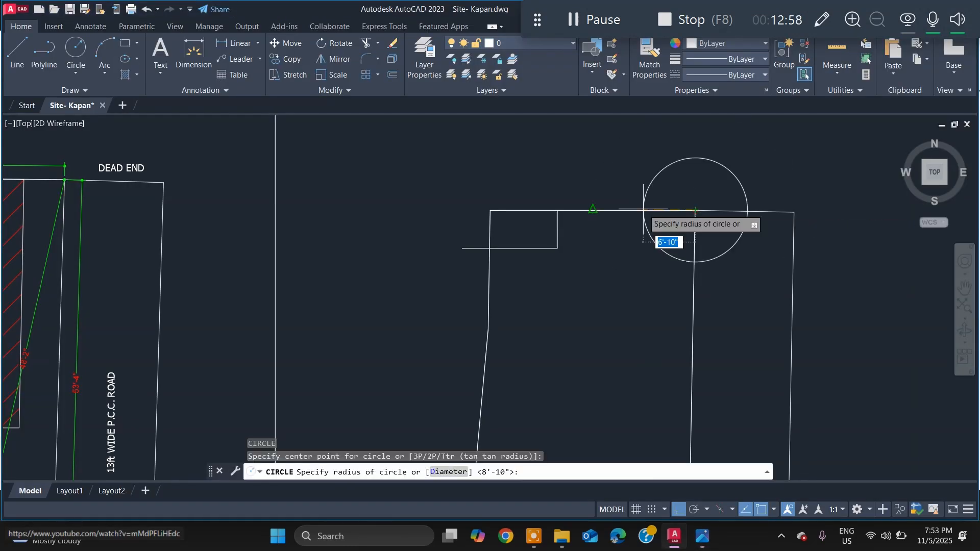
{"action": "type", "text": "5'4"}
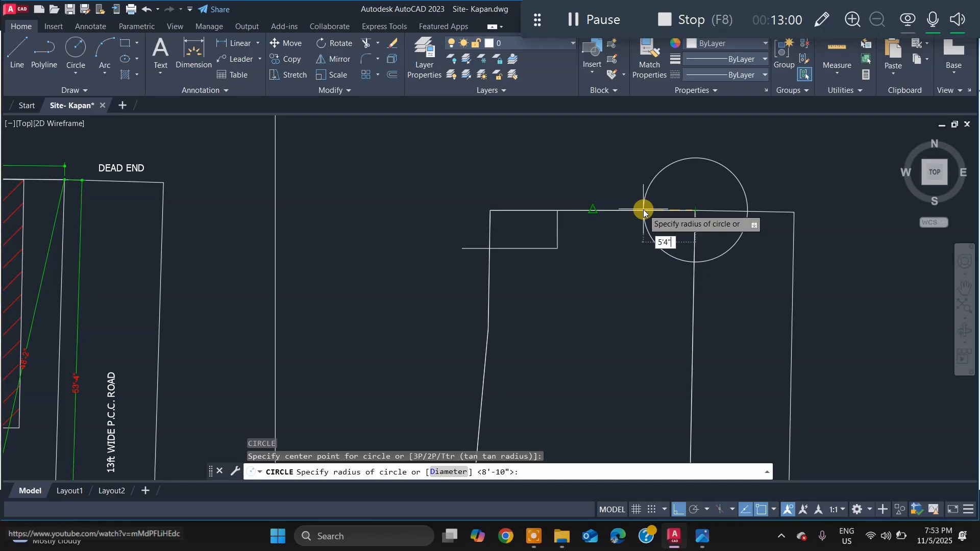
{"action": "key", "text": "Return"}
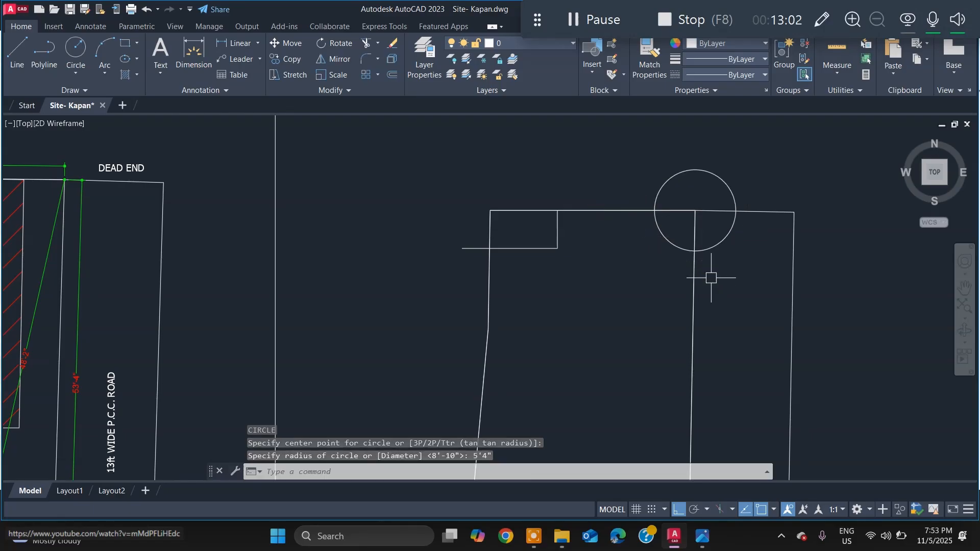
Step: Check the photo and draw a vertical polyline from the circle's crossing on the upper edge down to just above the lower-left edge's level
{"action": "type", "text": "pl"}
{"action": "key", "text": "Return"}
{"action": "left_click", "coordinate": [655, 207]}
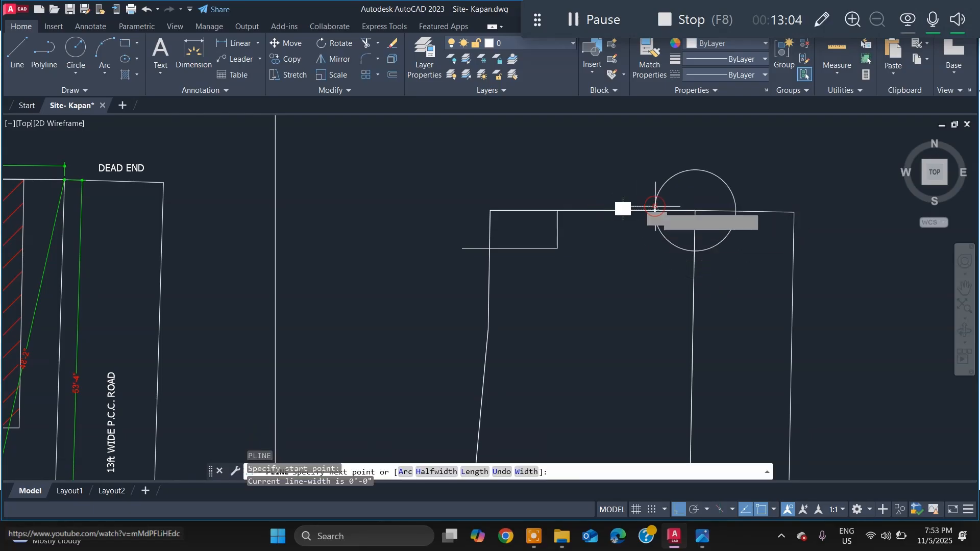
{"action": "scroll", "coordinate": [657, 235], "scroll_direction": "down", "scroll_amount": 6}
{"action": "scroll", "coordinate": [658, 332], "scroll_direction": "up", "scroll_amount": 2}
{"action": "key", "text": "alt+Tab"}
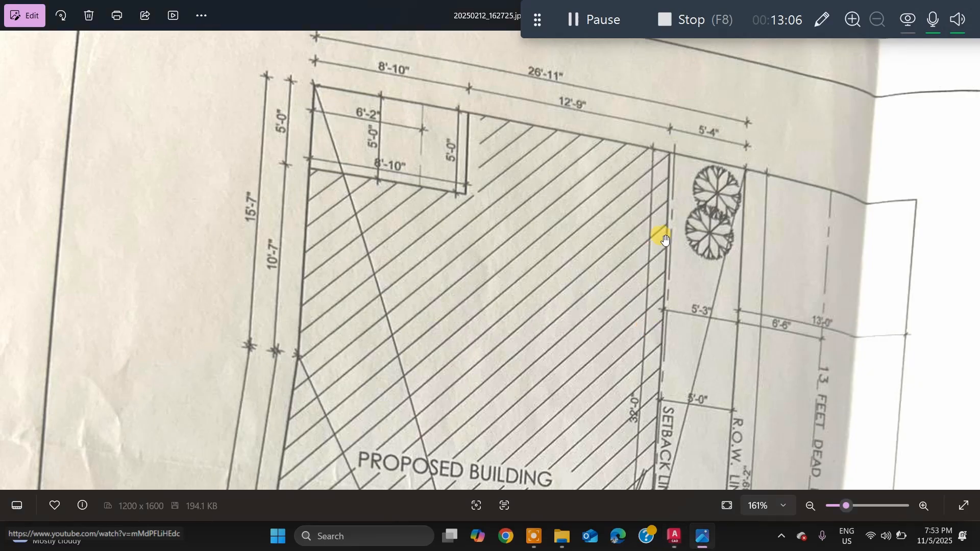
{"action": "scroll", "coordinate": [664, 239], "scroll_direction": "down", "scroll_amount": 4}
{"action": "scroll", "coordinate": [582, 410], "scroll_direction": "up", "scroll_amount": 2}
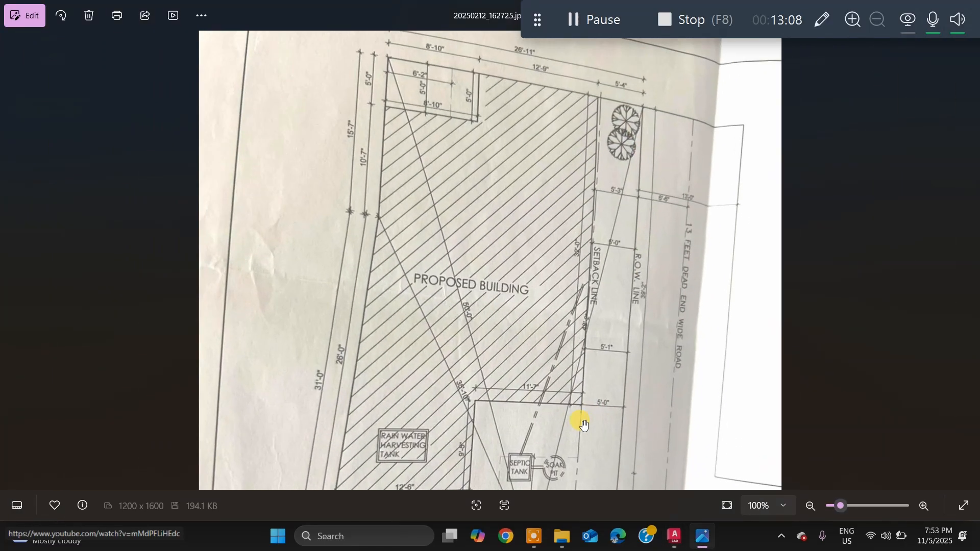
{"action": "scroll", "coordinate": [562, 319], "scroll_direction": "down", "scroll_amount": 4}
{"action": "scroll", "coordinate": [578, 334], "scroll_direction": "up", "scroll_amount": 2}
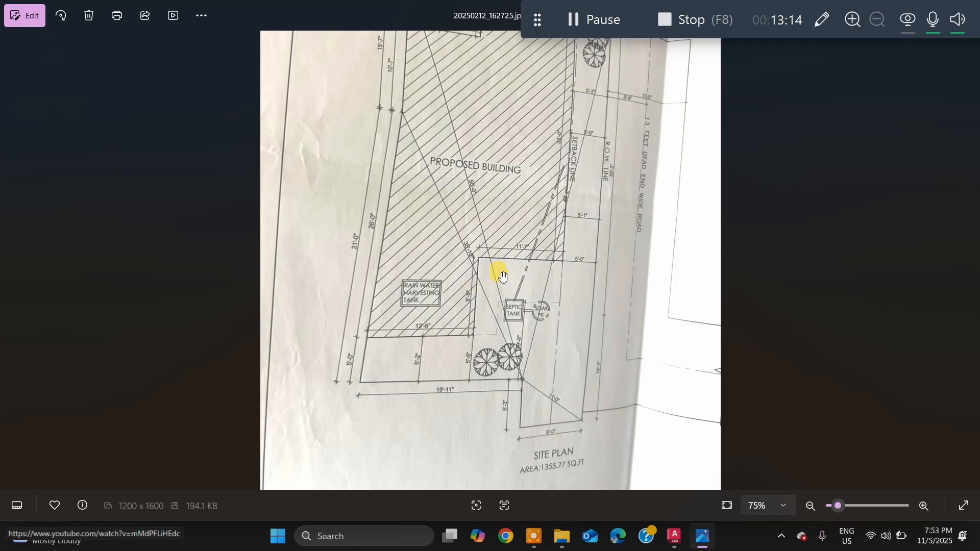
{"action": "key", "text": "alt+Tab"}
{"action": "scroll", "coordinate": [659, 296], "scroll_direction": "up", "scroll_amount": 5}
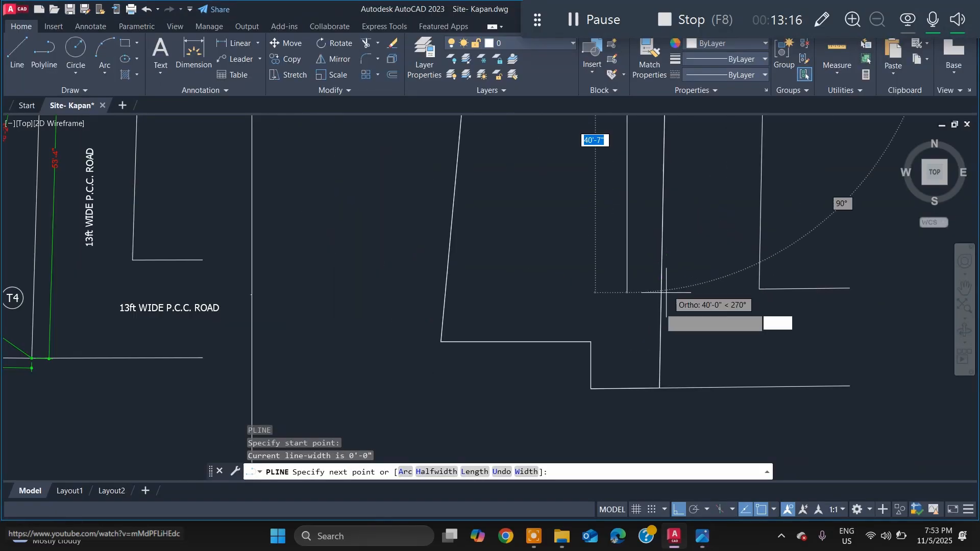
{"action": "left_click", "coordinate": [628, 332]}
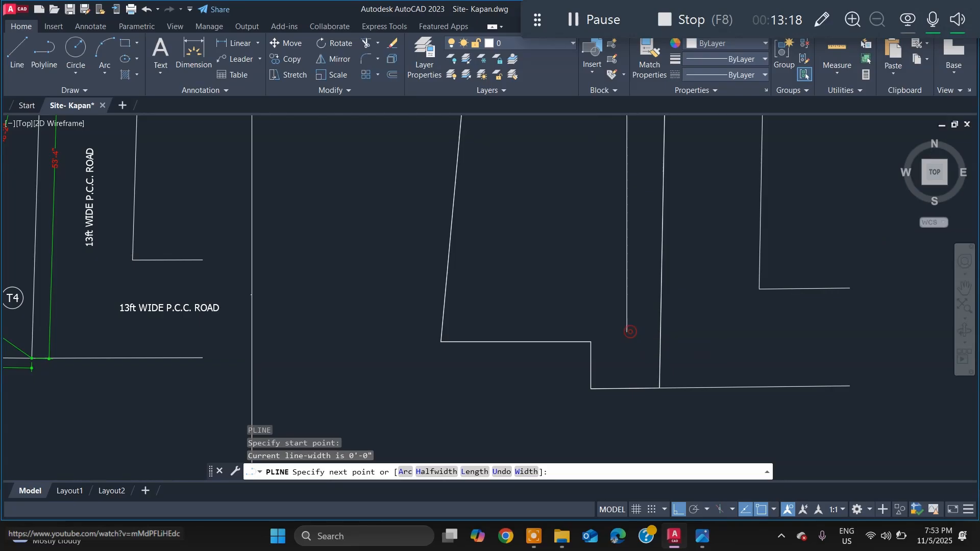
{"action": "key", "text": "Escape"}
Step: Check the lower setback in the photo, then draw a circle of radius 5' centred on the plot's lower-left corner
{"action": "scroll", "coordinate": [621, 347], "scroll_direction": "down", "scroll_amount": 5}
{"action": "scroll", "coordinate": [575, 295], "scroll_direction": "up", "scroll_amount": 3}
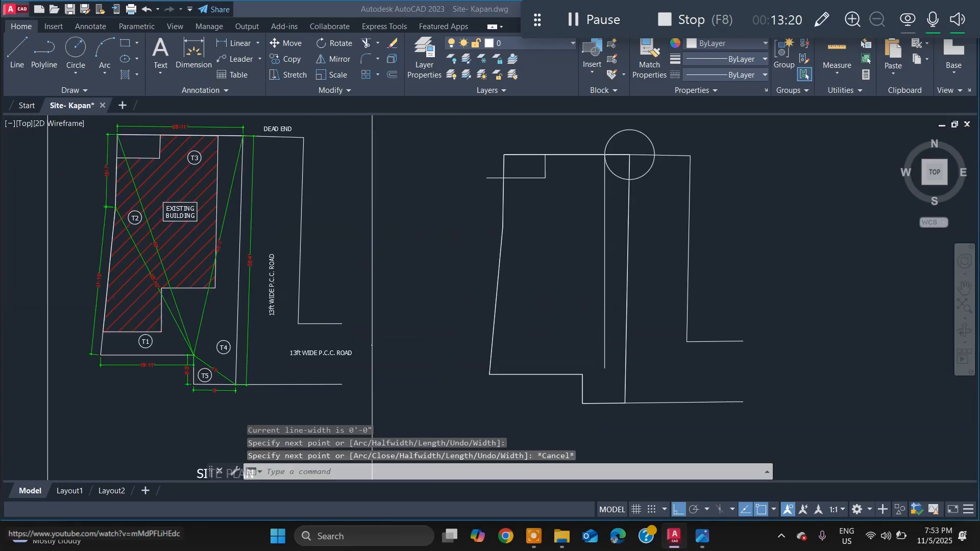
{"action": "key", "text": "alt+Tab"}
{"action": "scroll", "coordinate": [368, 367], "scroll_direction": "up", "scroll_amount": 5}
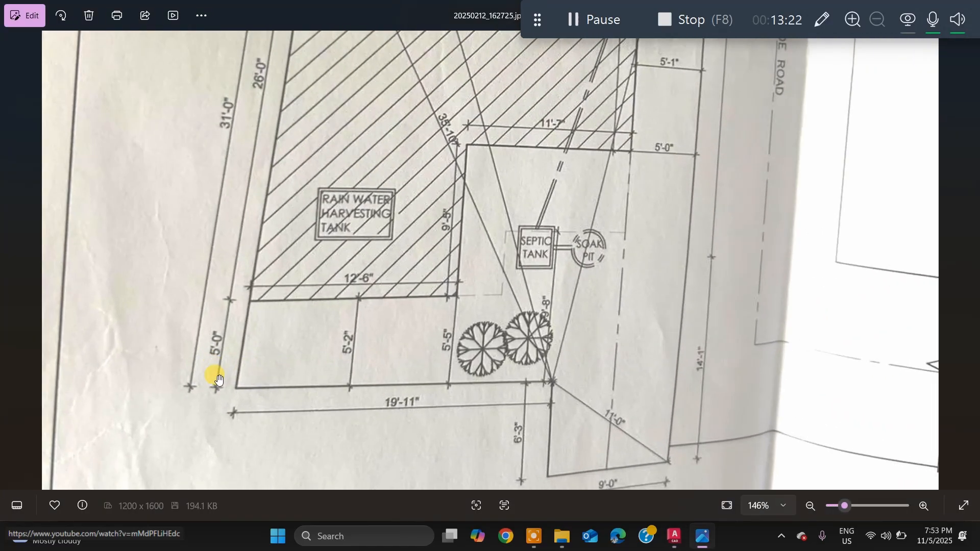
{"action": "key", "text": "alt+Tab"}
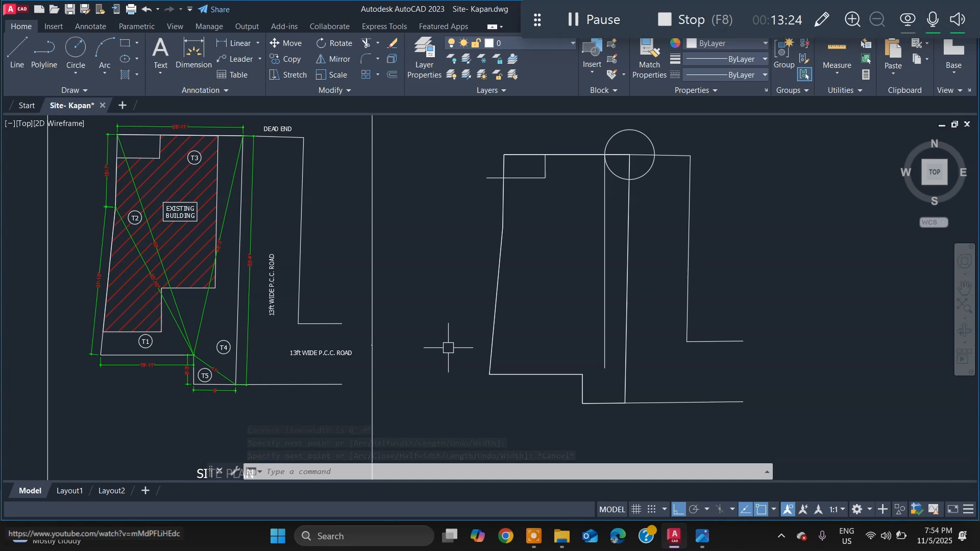
{"action": "type", "text": "c"}
{"action": "key", "text": "Return"}
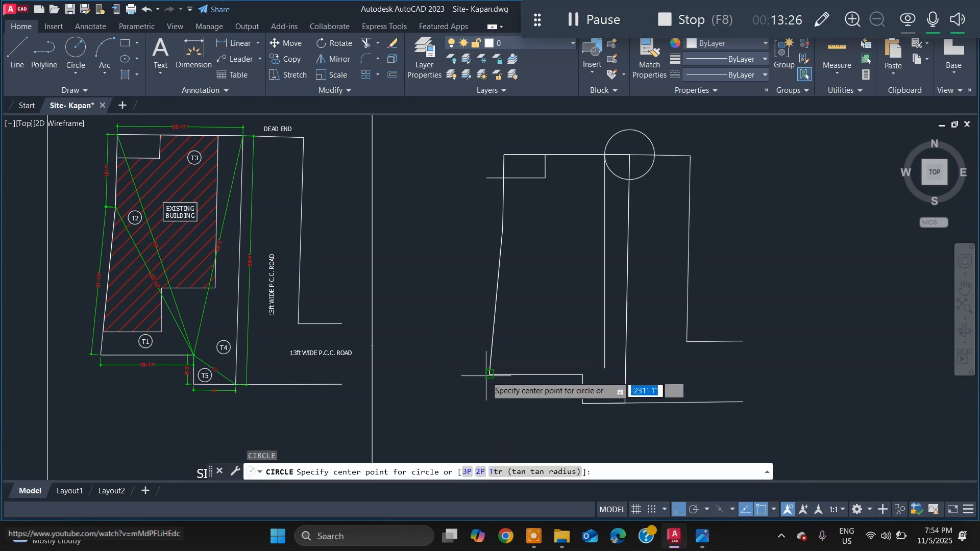
{"action": "left_click", "coordinate": [489, 375]}
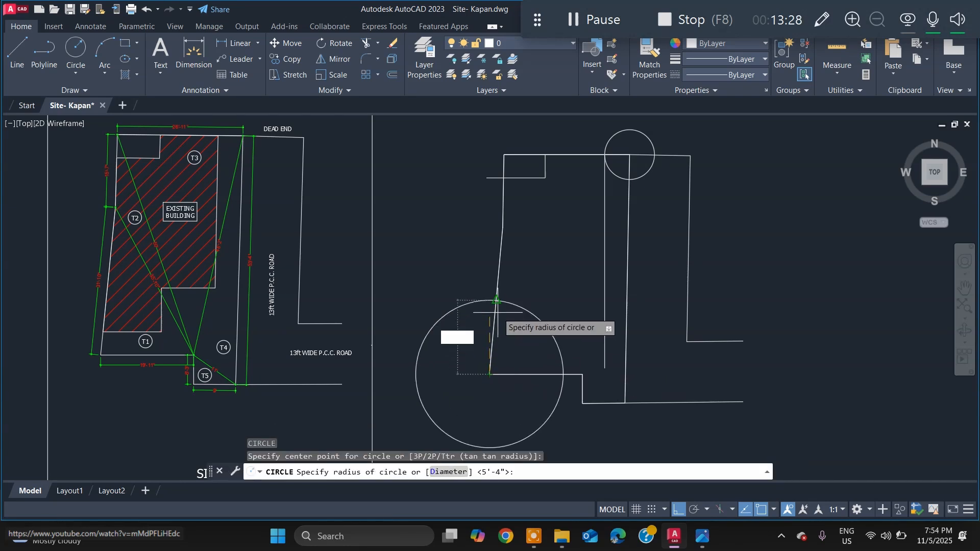
{"action": "type", "text": "5'"}
{"action": "key", "text": "Return"}
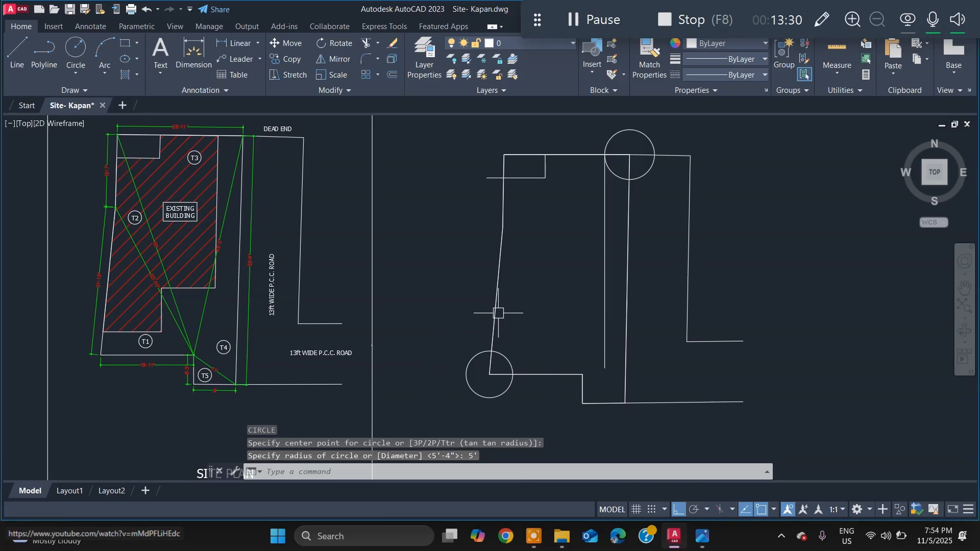
Step: Start a polyline at the top of the lower-left circle, check the photo, and draw a 12'6" horizontal segment toward the road side
{"action": "key", "text": "Return"}
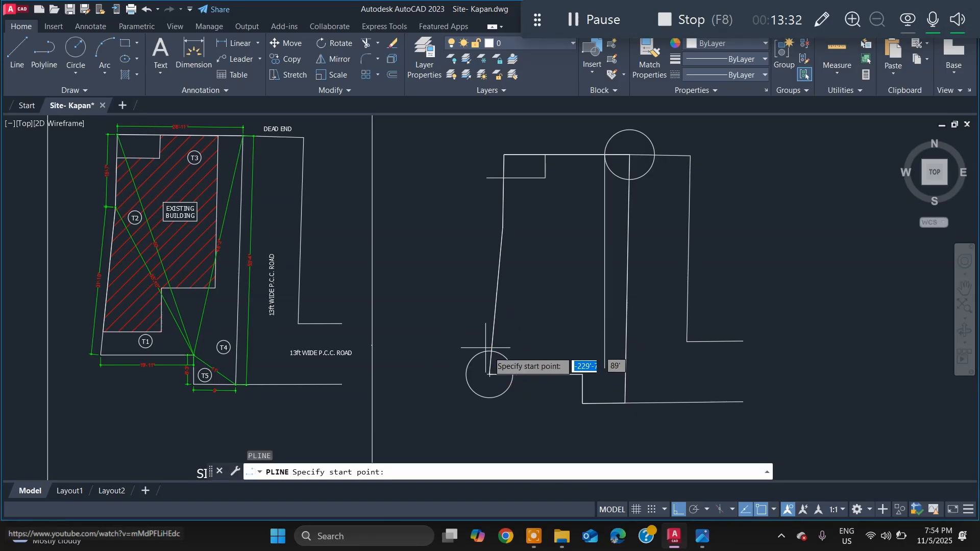
{"action": "left_click", "coordinate": [489, 351]}
{"action": "key", "text": "alt+Tab"}
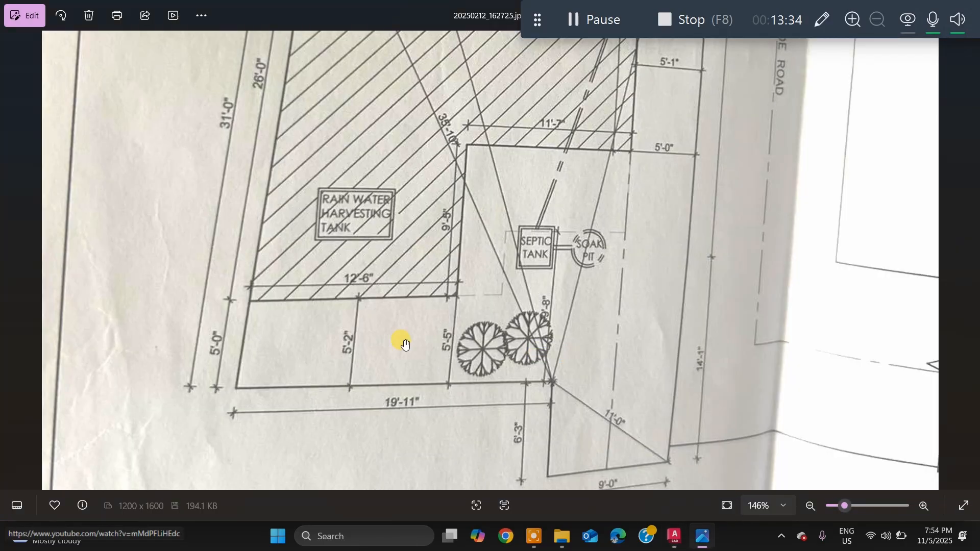
{"action": "key", "text": "alt+Tab"}
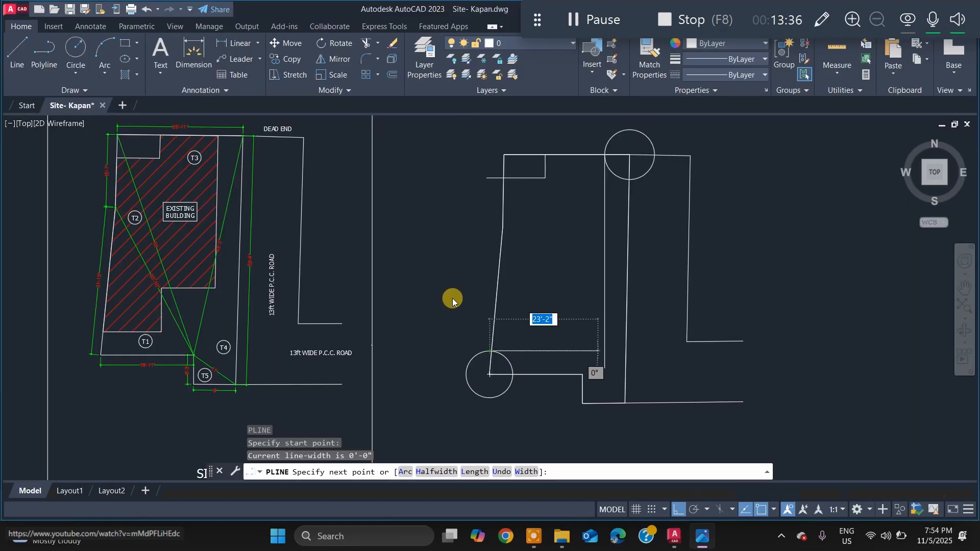
{"action": "scroll", "coordinate": [572, 329], "scroll_direction": "up", "scroll_amount": 2}
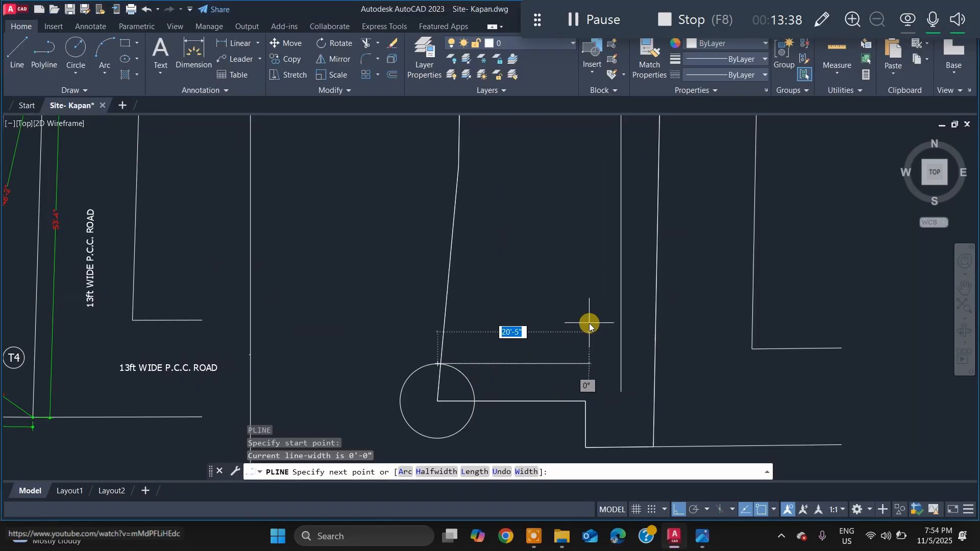
{"action": "type", "text": "12'6\""}
{"action": "key", "text": "Return"}
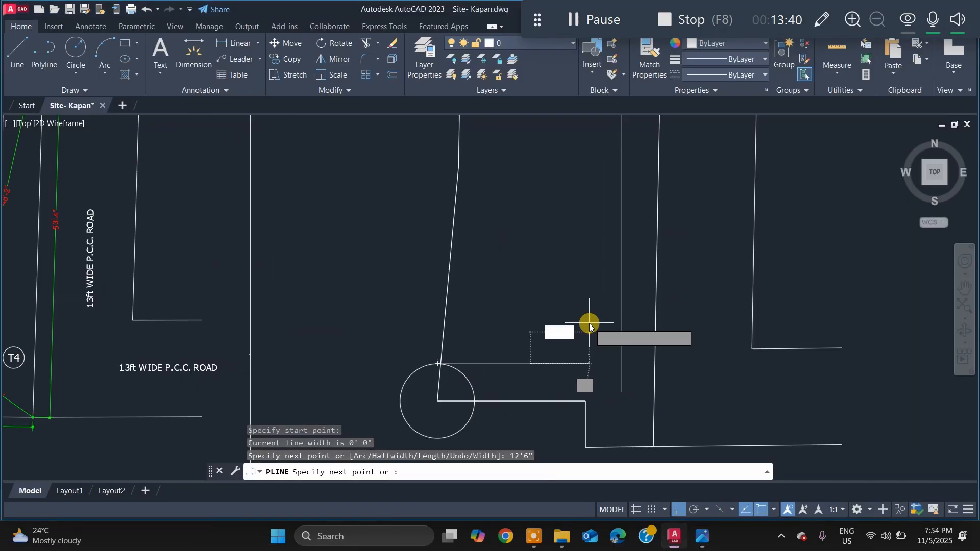
Step: Check the step's depth in the photo and continue the polyline straight up by 9'5"
{"action": "key", "text": "alt+Tab"}
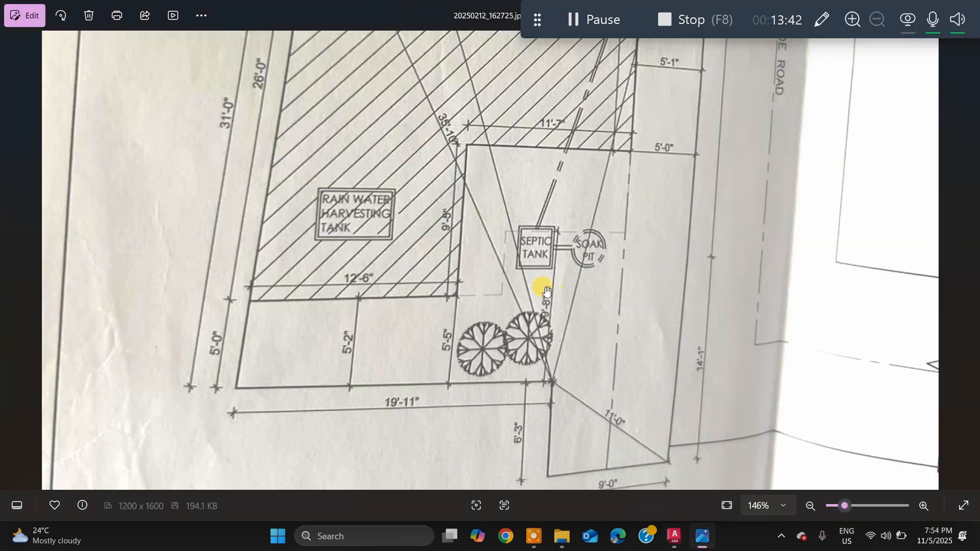
{"action": "scroll", "coordinate": [467, 233], "scroll_direction": "up", "scroll_amount": 5}
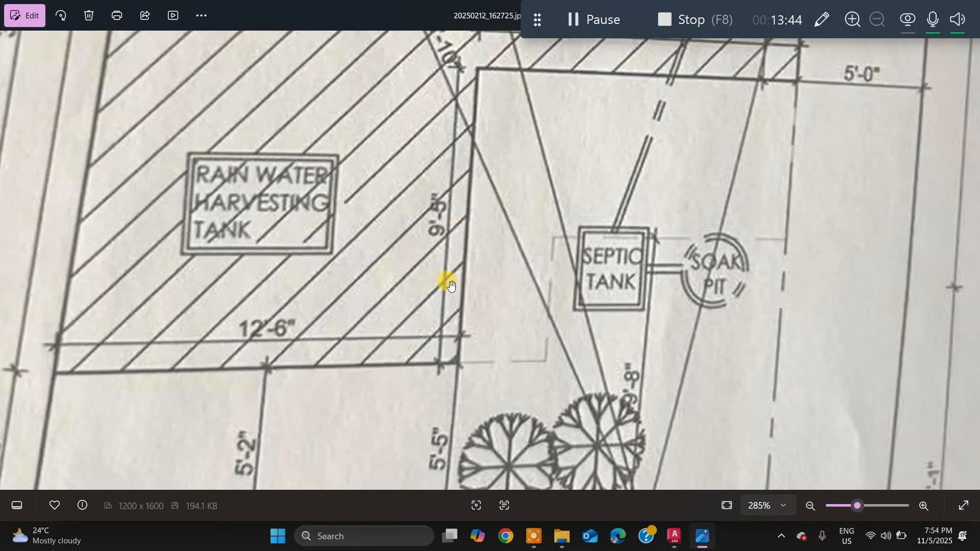
{"action": "scroll", "coordinate": [464, 277], "scroll_direction": "down", "scroll_amount": 8}
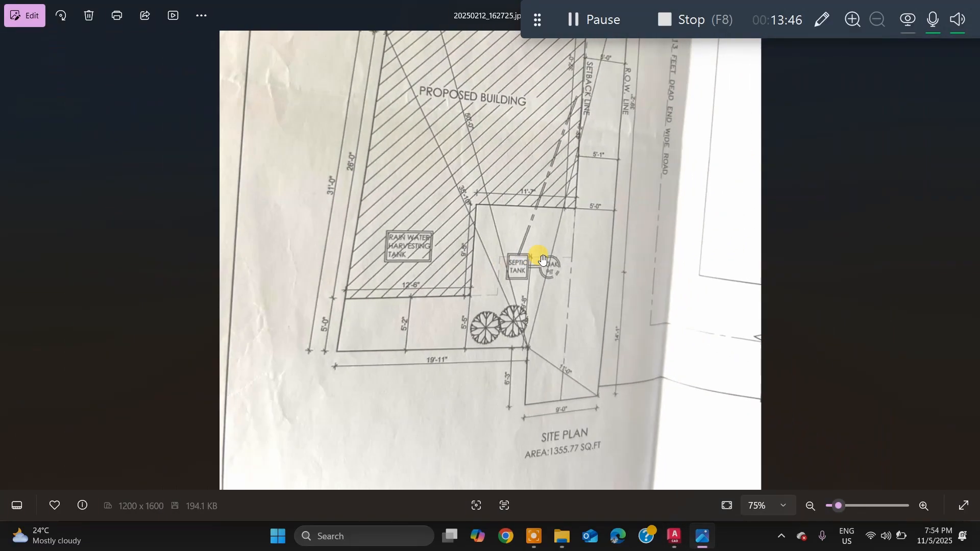
{"action": "key", "text": "alt+Tab"}
{"action": "scroll", "coordinate": [448, 284], "scroll_direction": "down", "scroll_amount": 5}
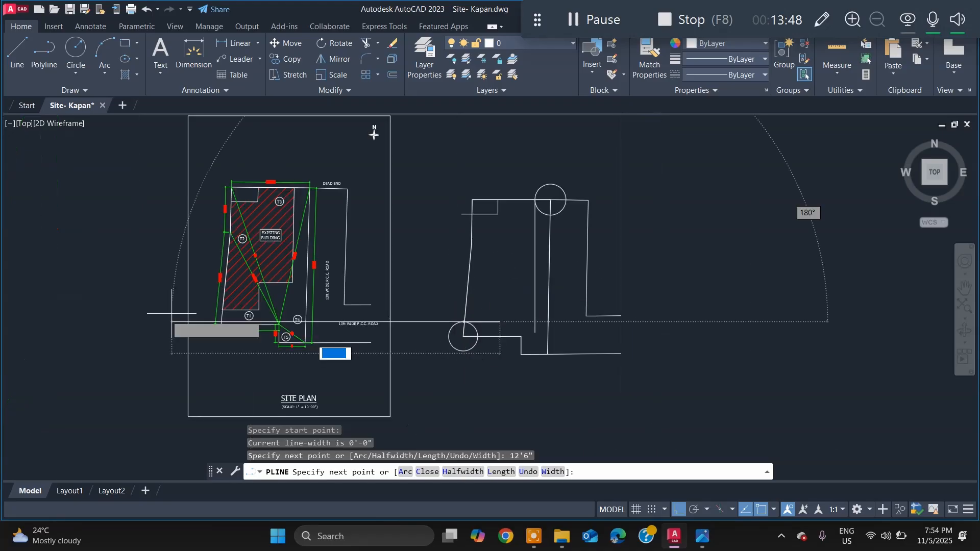
{"action": "scroll", "coordinate": [367, 278], "scroll_direction": "up", "scroll_amount": 10}
{"action": "scroll", "coordinate": [367, 277], "scroll_direction": "down", "scroll_amount": 5}
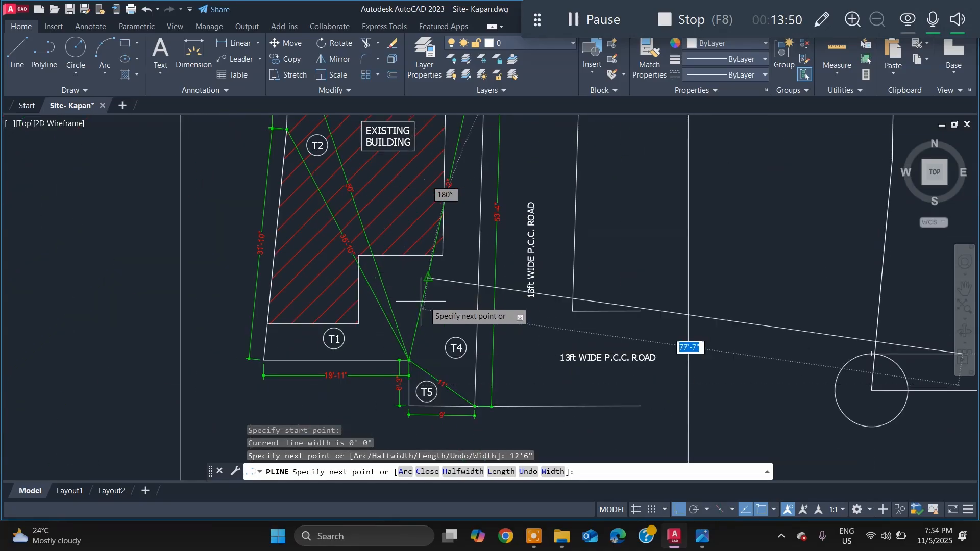
{"action": "key", "text": "alt+Tab"}
{"action": "key", "text": "alt+Tab"}
{"action": "scroll", "coordinate": [638, 321], "scroll_direction": "down", "scroll_amount": 5}
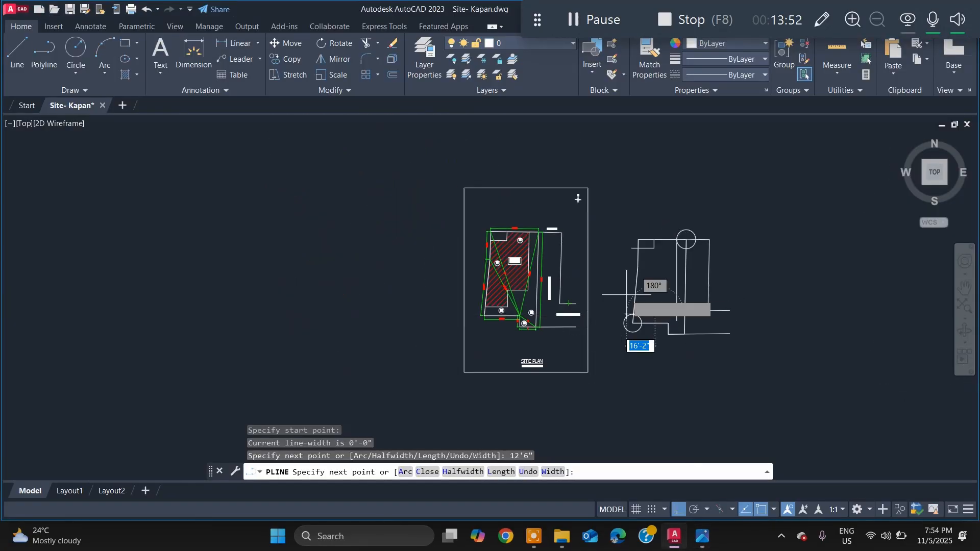
{"action": "scroll", "coordinate": [683, 311], "scroll_direction": "up", "scroll_amount": 3}
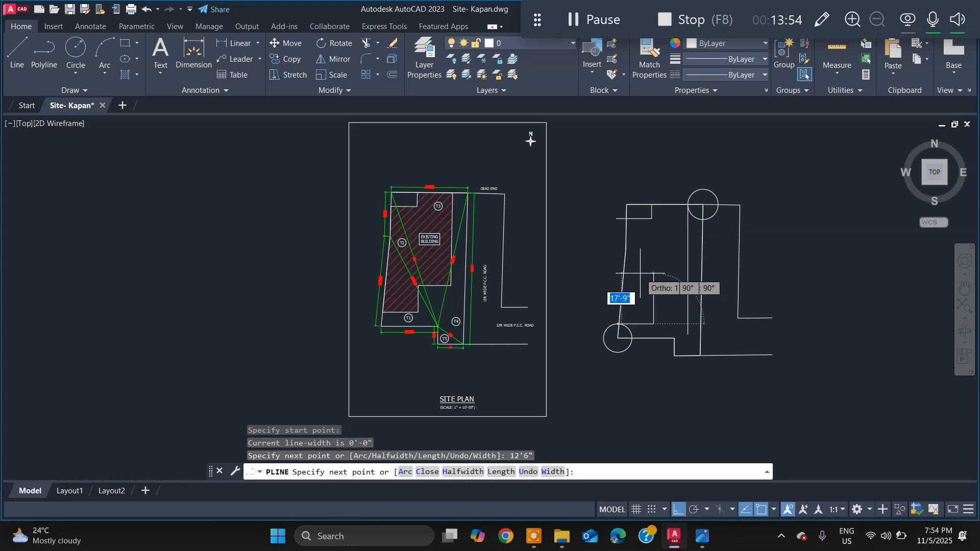
{"action": "type", "text": "9'5\""}
{"action": "key", "text": "Return"}
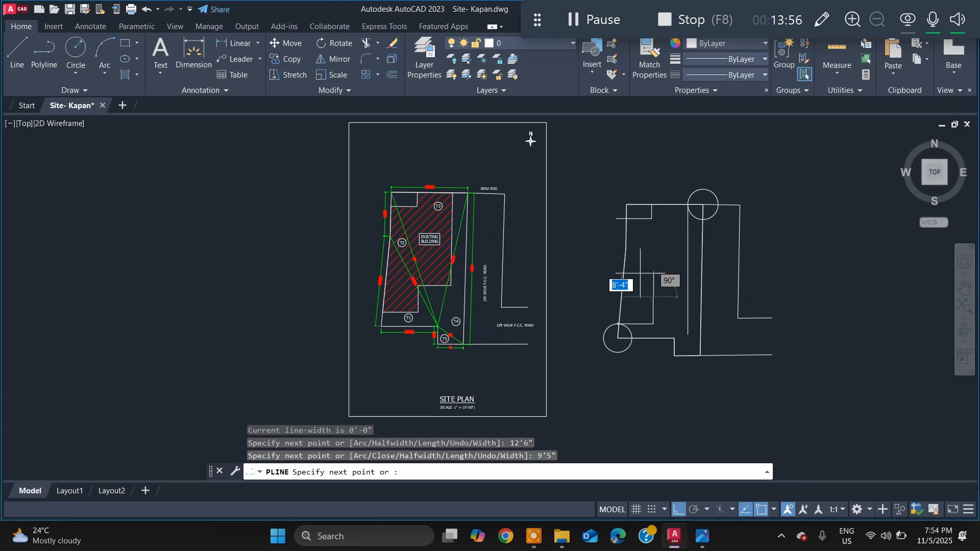
Step: Check the photo for the step's width, then extend the polyline horizontally just past the vertical setback line and end it
{"action": "scroll", "coordinate": [628, 317], "scroll_direction": "up", "scroll_amount": 4}
{"action": "scroll", "coordinate": [709, 189], "scroll_direction": "down", "scroll_amount": 5}
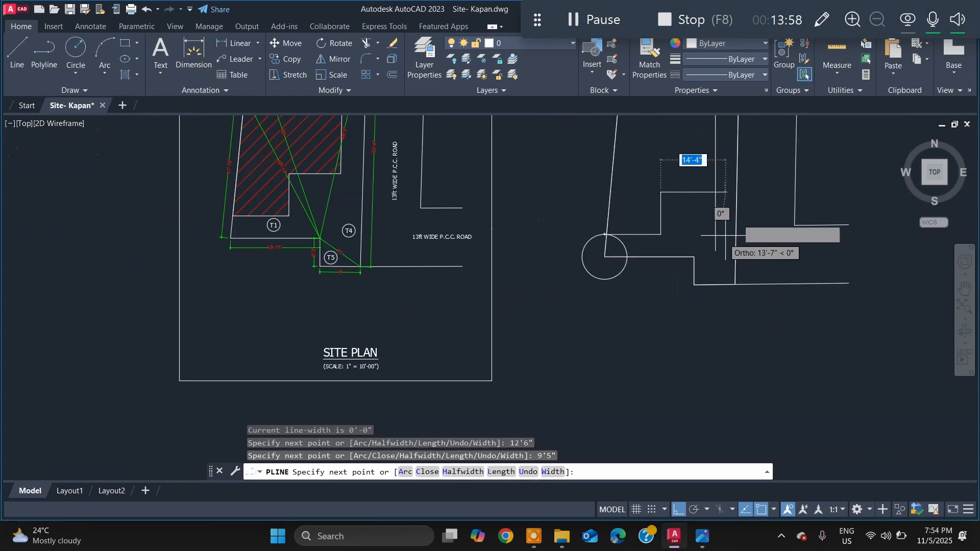
{"action": "key", "text": "alt+Tab"}
{"action": "scroll", "coordinate": [526, 280], "scroll_direction": "up", "scroll_amount": 5}
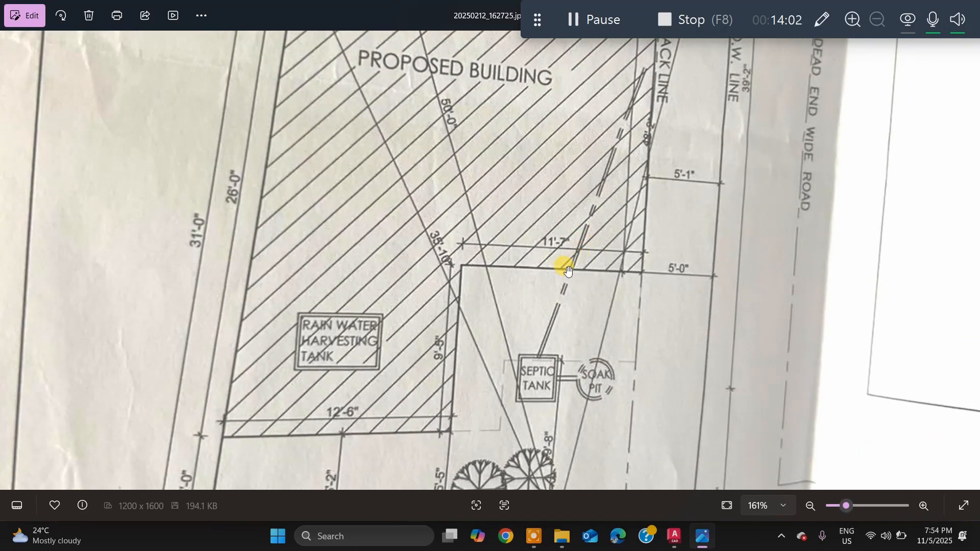
{"action": "scroll", "coordinate": [568, 270], "scroll_direction": "up", "scroll_amount": 5}
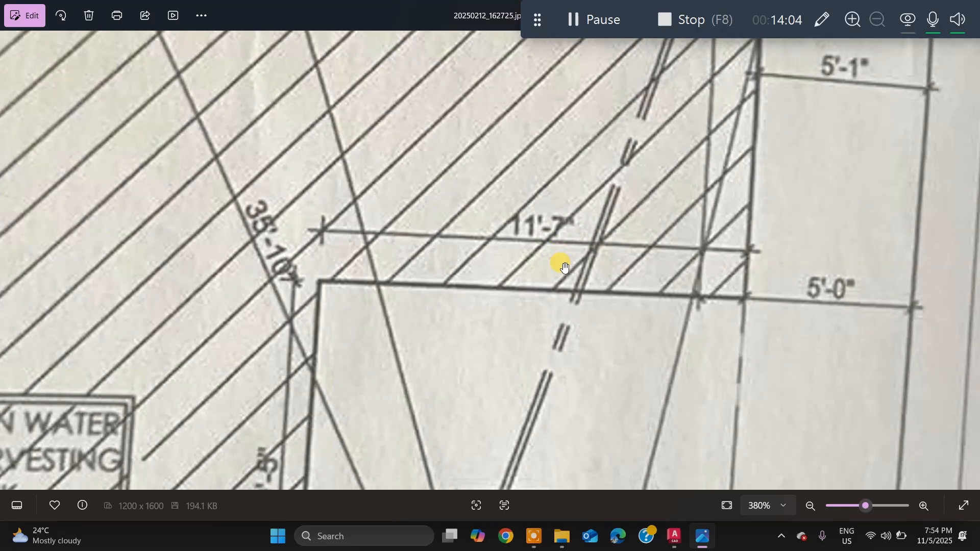
{"action": "key", "text": "alt+Tab"}
{"action": "scroll", "coordinate": [638, 235], "scroll_direction": "up", "scroll_amount": 3}
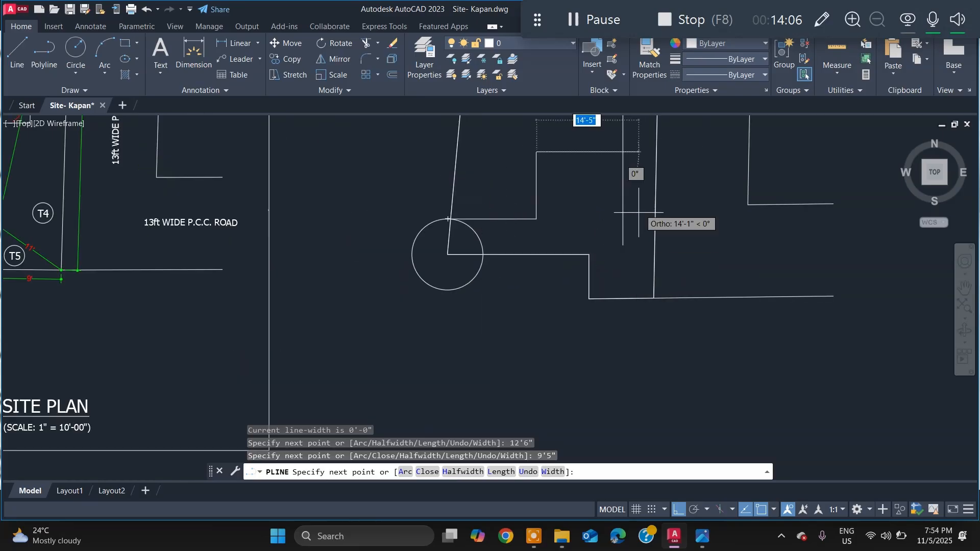
{"action": "scroll", "coordinate": [645, 170], "scroll_direction": "up", "scroll_amount": 2}
{"action": "left_click", "coordinate": [638, 143]}
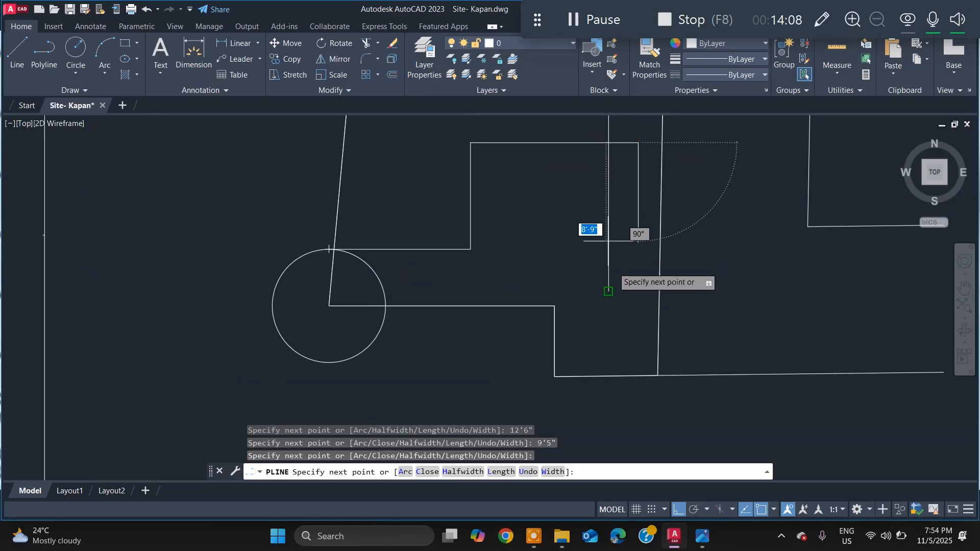
{"action": "scroll", "coordinate": [612, 267], "scroll_direction": "down", "scroll_amount": 4}
{"action": "key", "text": "Escape"}
{"action": "key", "text": "Escape"}
{"action": "scroll", "coordinate": [623, 262], "scroll_direction": "down", "scroll_amount": 4}
{"action": "scroll", "coordinate": [618, 211], "scroll_direction": "up", "scroll_amount": 4}
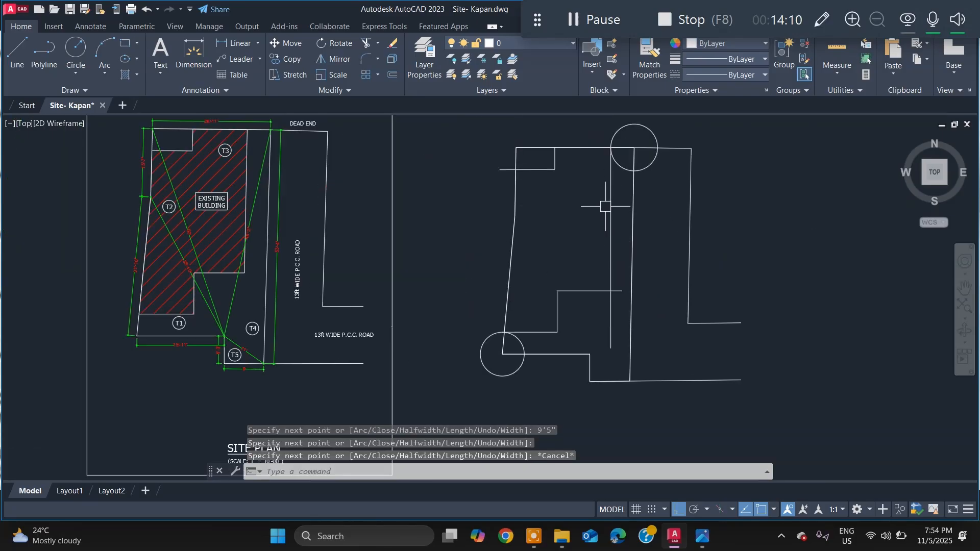
Step: Delete the construction circle at the plot's upper-right corner
{"action": "left_click", "coordinate": [636, 149]}
{"action": "left_click", "coordinate": [598, 129]}
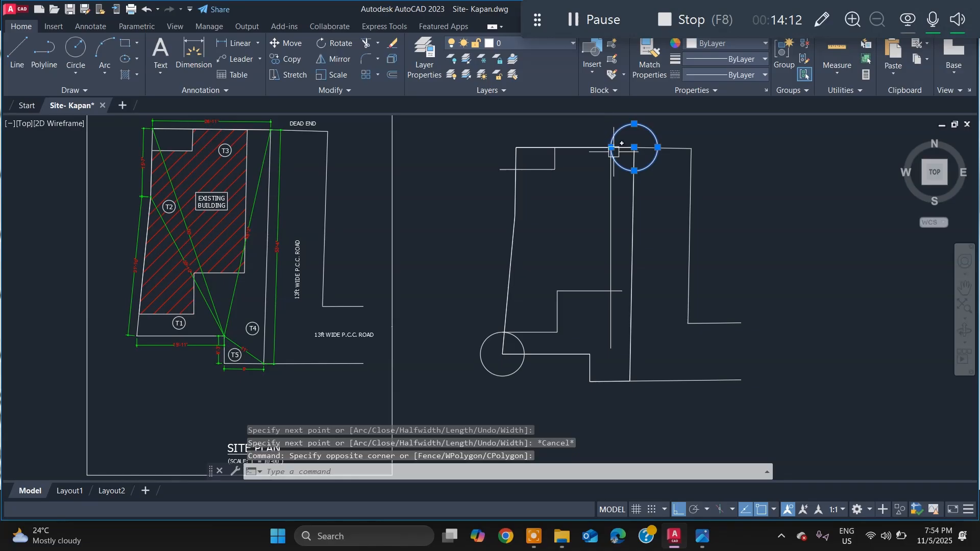
{"action": "key", "text": "Delete"}
Step: Trace the building outline with a polyline from the notch on the upper edge, down the setback line and around the lower step
{"action": "type", "text": "pl"}
{"action": "key", "text": "Return"}
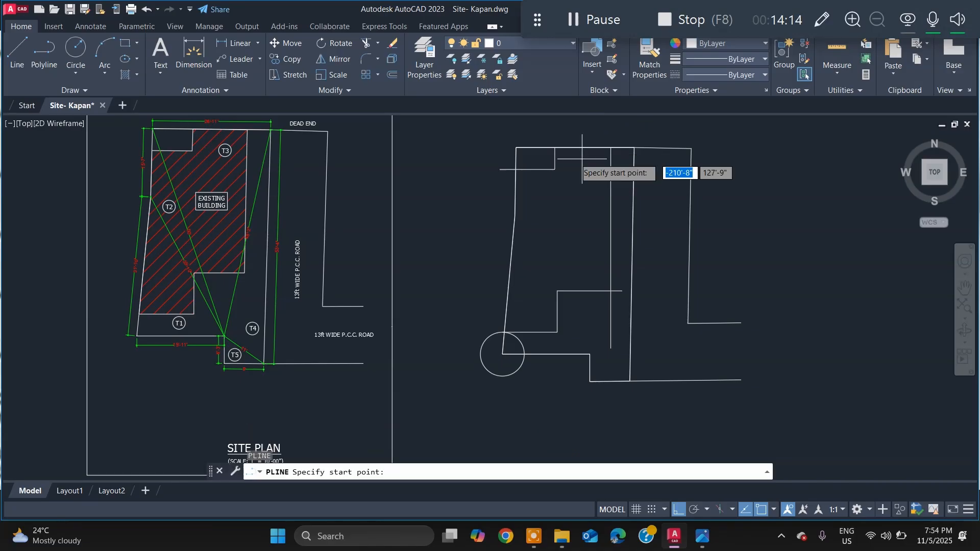
{"action": "scroll", "coordinate": [563, 159], "scroll_direction": "up", "scroll_amount": 2}
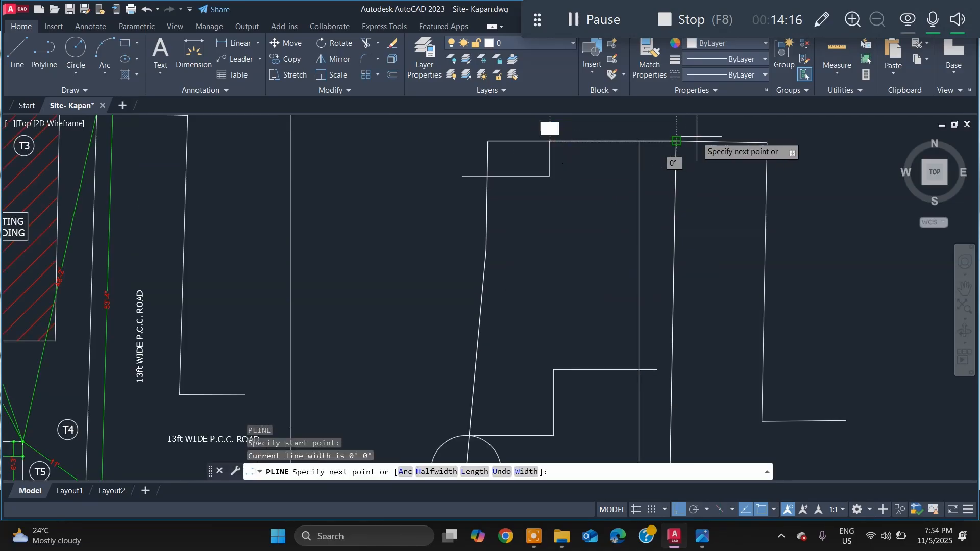
{"action": "left_click", "coordinate": [607, 141]}
{"action": "scroll", "coordinate": [624, 369], "scroll_direction": "up", "scroll_amount": 2}
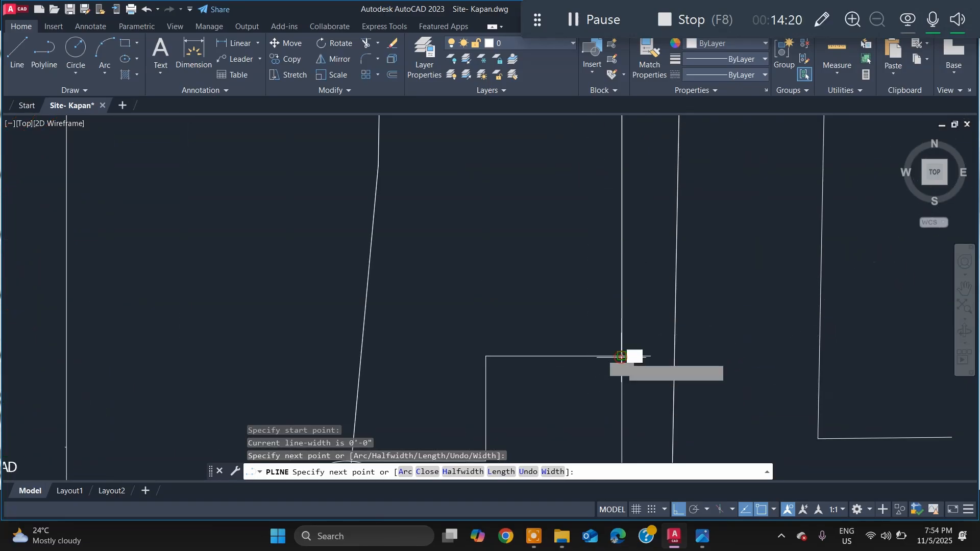
{"action": "left_click", "coordinate": [622, 355]}
{"action": "left_click", "coordinate": [486, 356]}
{"action": "scroll", "coordinate": [572, 278], "scroll_direction": "down", "scroll_amount": 4}
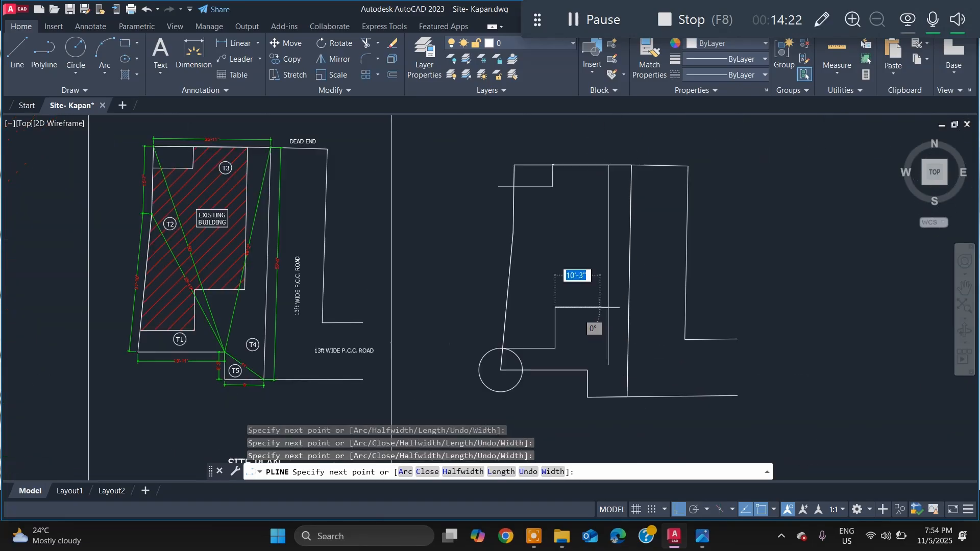
{"action": "scroll", "coordinate": [579, 306], "scroll_direction": "up", "scroll_amount": 4}
{"action": "left_click", "coordinate": [506, 365]}
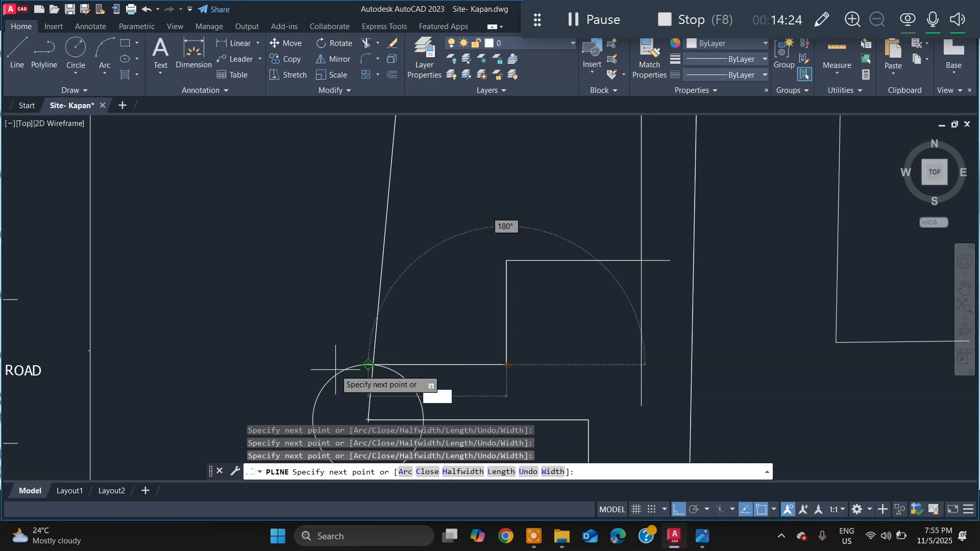
Step: Continue the outline up the slanted side boundary through its bend, then around the upper-left notch back to the starting point
{"action": "scroll", "coordinate": [391, 362], "scroll_direction": "down", "scroll_amount": 6}
{"action": "scroll", "coordinate": [404, 252], "scroll_direction": "up", "scroll_amount": 5}
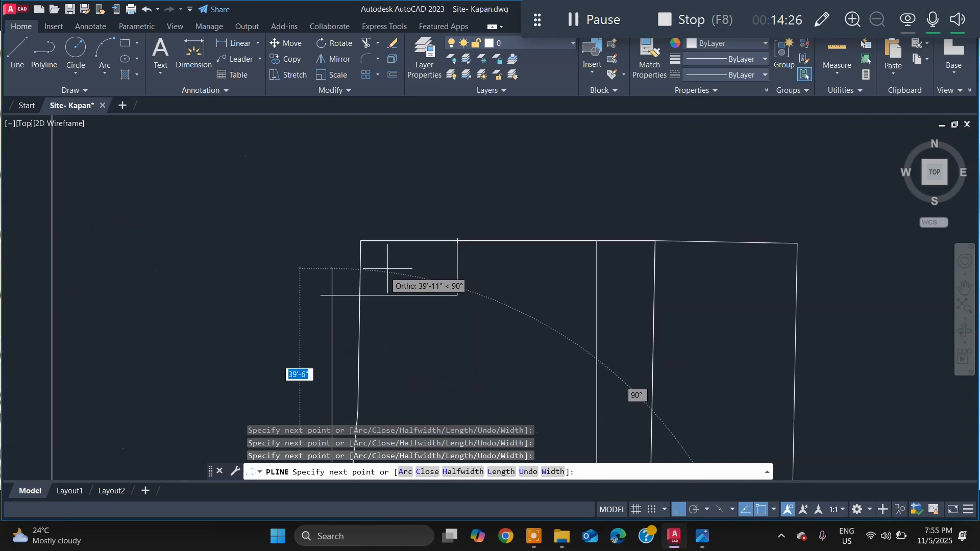
{"action": "left_click", "coordinate": [359, 408]}
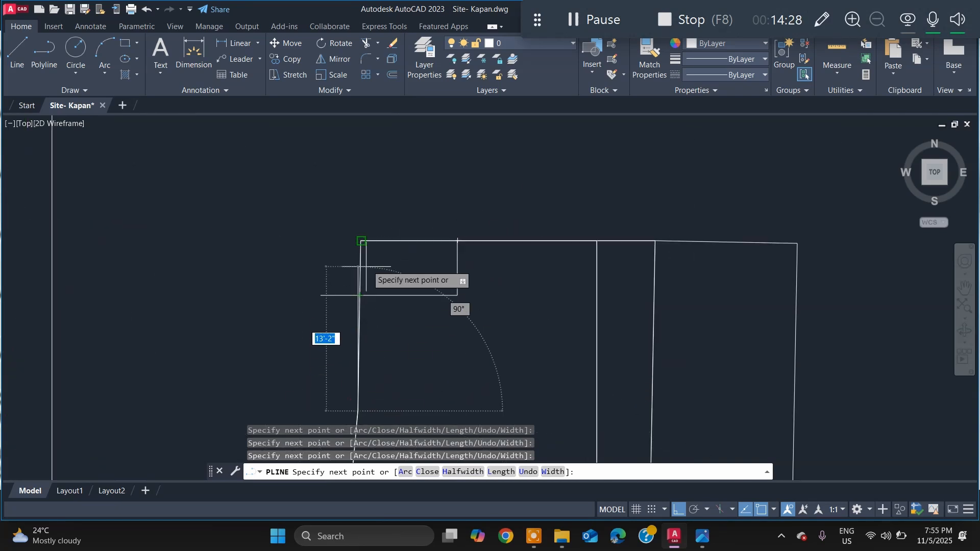
{"action": "left_click", "coordinate": [359, 295]}
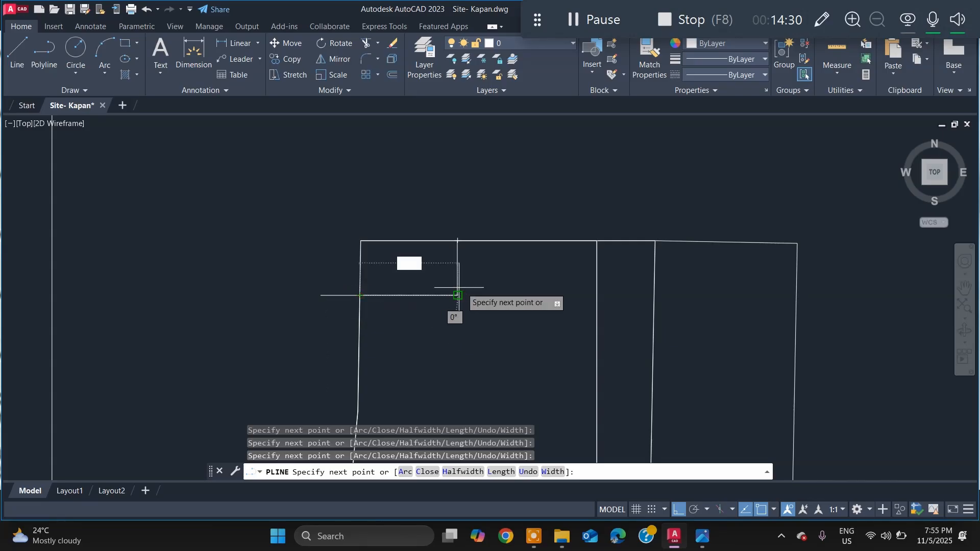
{"action": "left_click", "coordinate": [457, 295]}
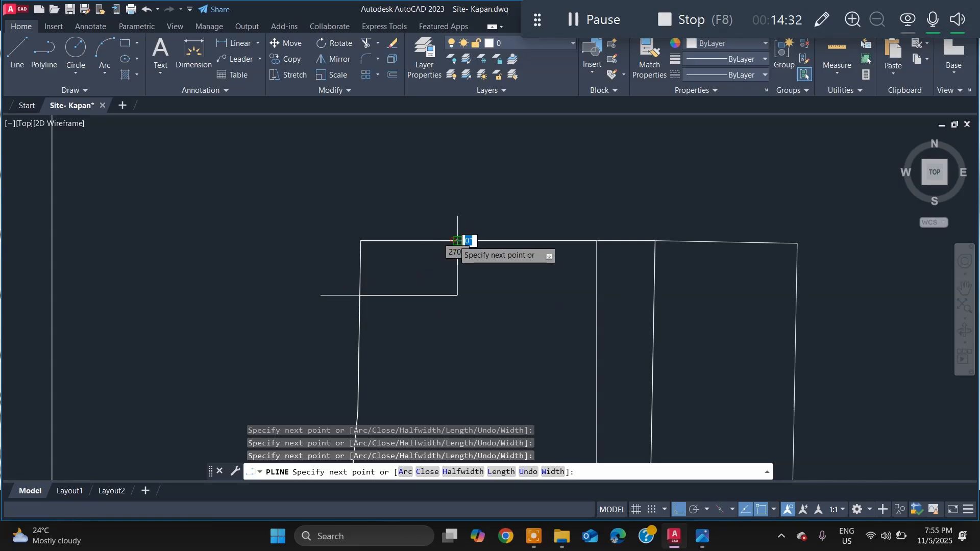
{"action": "left_click", "coordinate": [457, 241]}
{"action": "key", "text": "Escape"}
Step: List the traced building outline's properties to read its area
{"action": "left_click", "coordinate": [457, 265]}
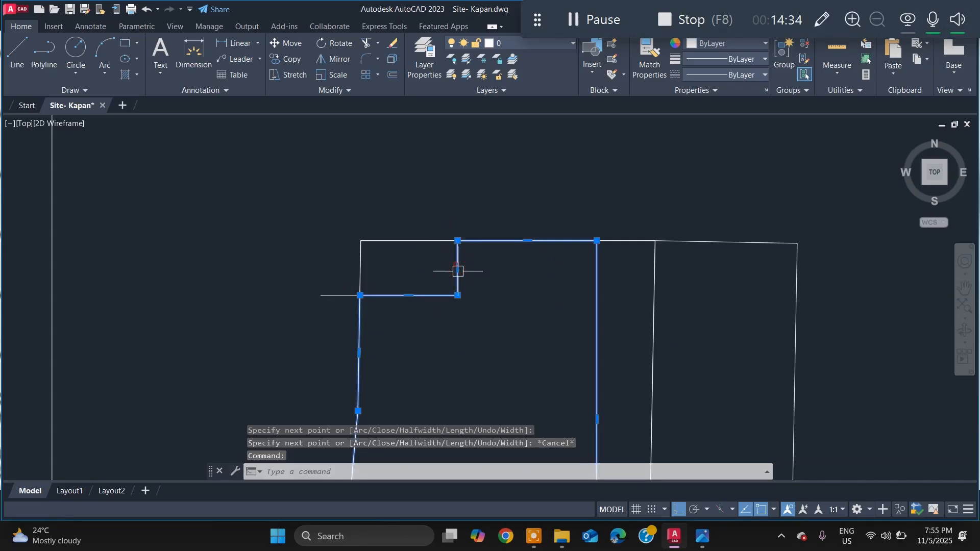
{"action": "scroll", "coordinate": [367, 214], "scroll_direction": "down", "scroll_amount": 2}
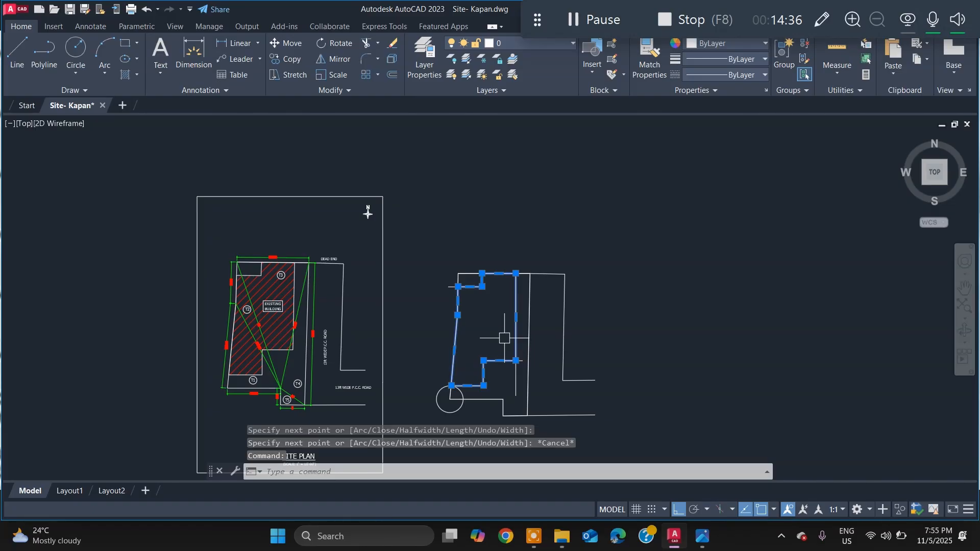
{"action": "type", "text": "LIST"}
{"action": "key", "text": "Return"}
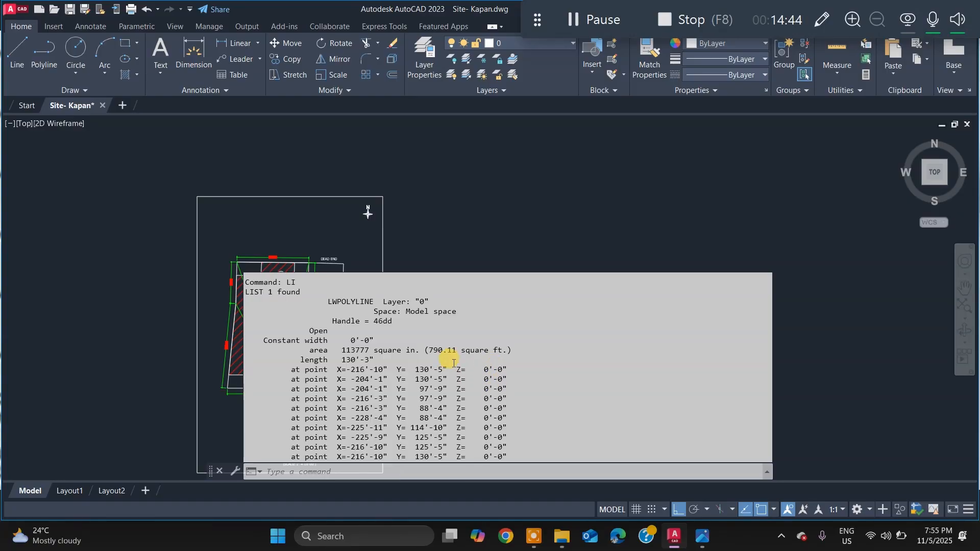
{"action": "left_click", "coordinate": [551, 234]}
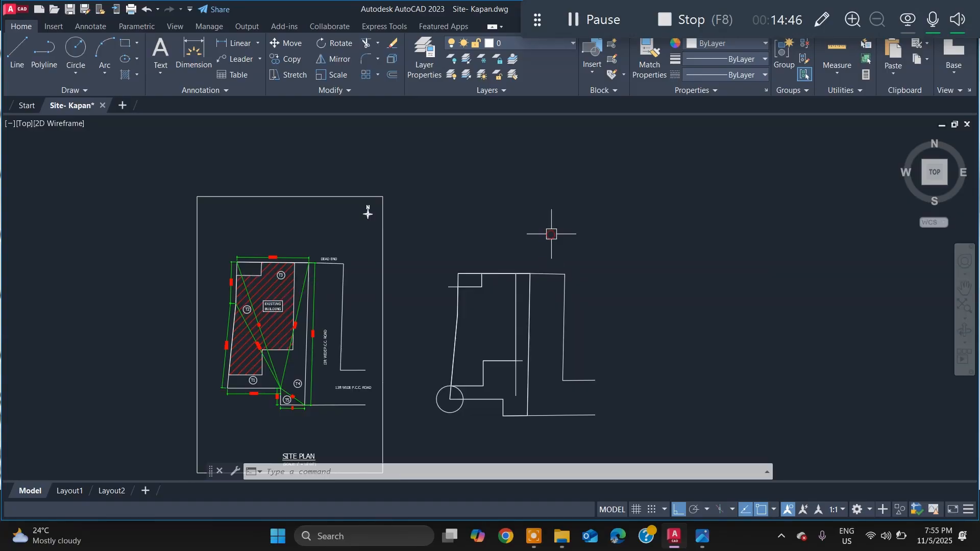
Step: Switch to the photos and view the ground floor plan to compare its stated area with the traced outline
{"action": "key", "text": "alt+Tab"}
{"action": "scroll", "coordinate": [434, 263], "scroll_direction": "down", "scroll_amount": 8}
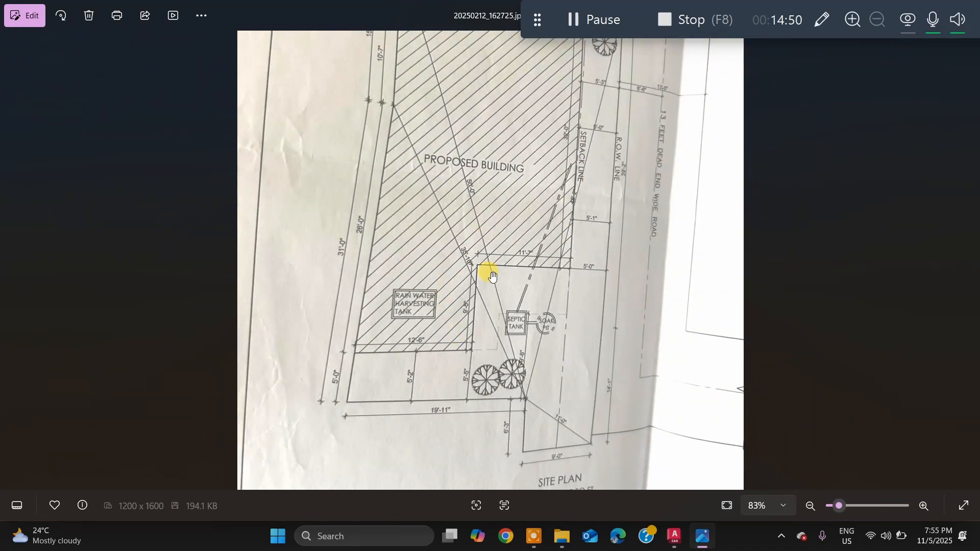
{"action": "key", "text": "Right"}
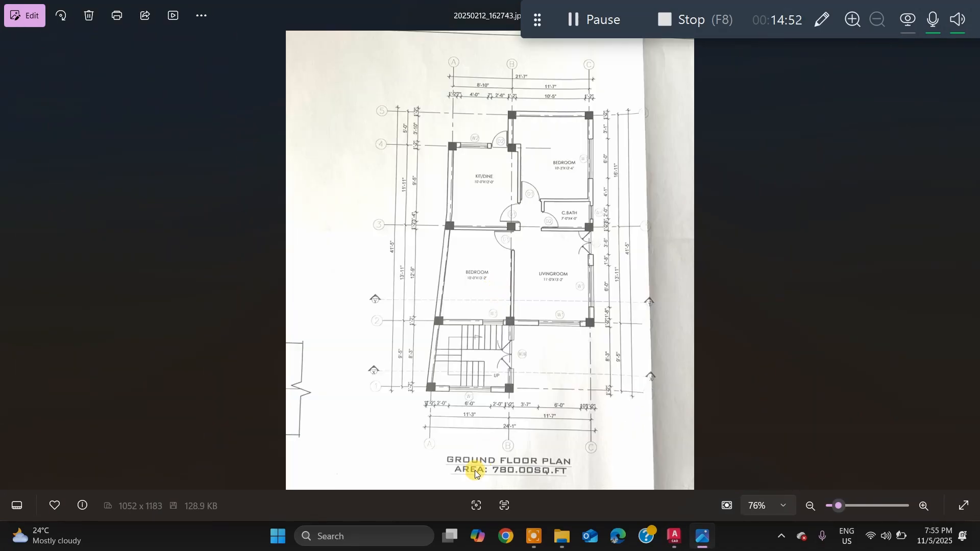
Step: Check the ground floor plan's stated area up close and switch back to AutoCAD to reread the outline's listed area in the command history
{"action": "scroll", "coordinate": [475, 473], "scroll_direction": "up", "scroll_amount": 3}
{"action": "scroll", "coordinate": [508, 482], "scroll_direction": "down", "scroll_amount": 1}
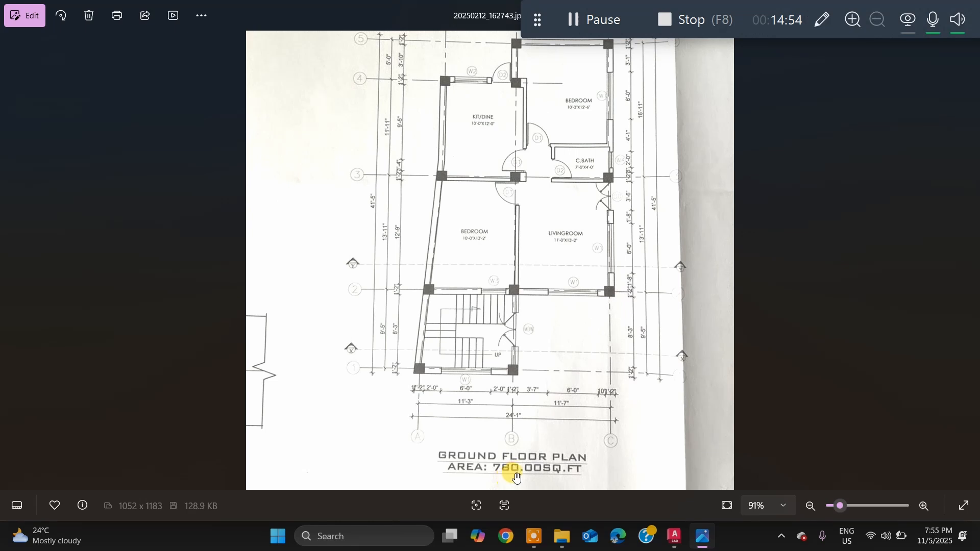
{"action": "key", "text": "alt+Tab"}
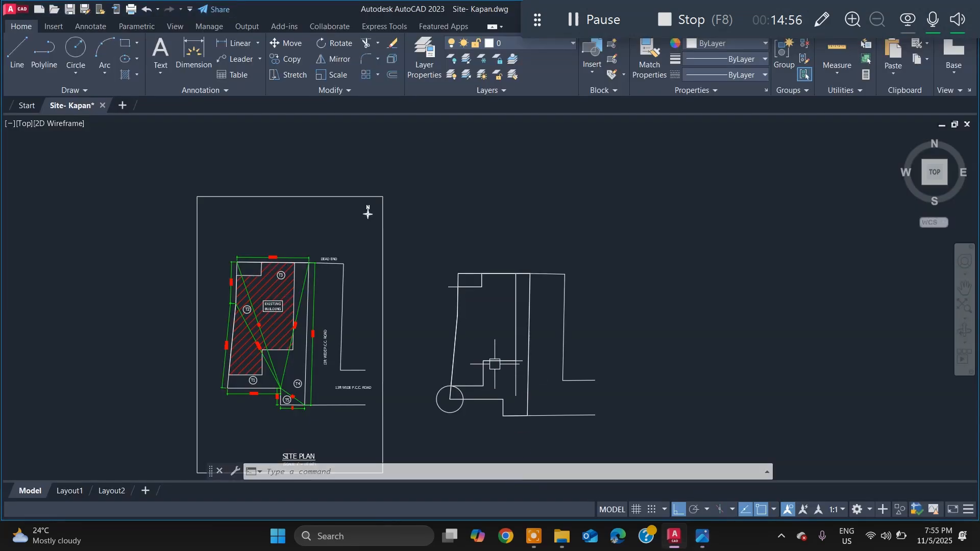
{"action": "left_click", "coordinate": [331, 472]}
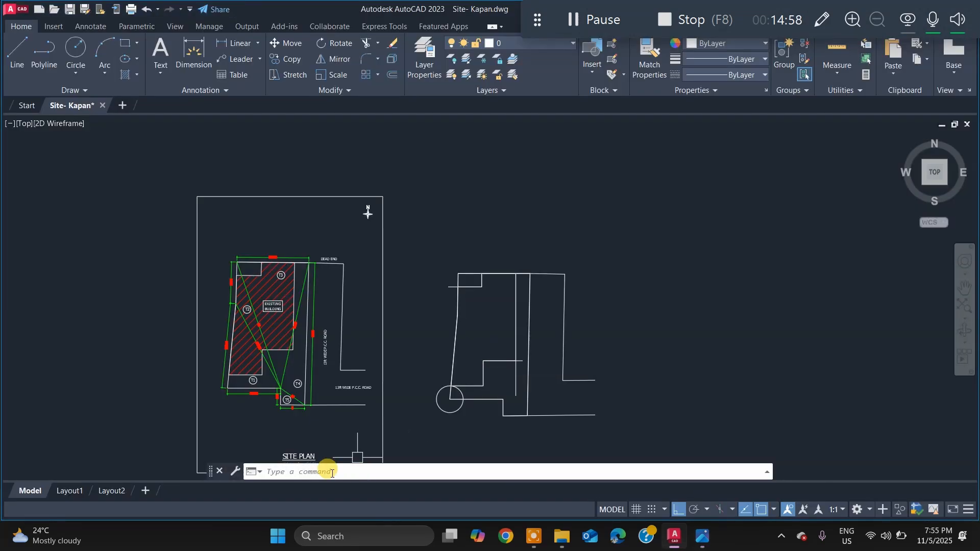
{"action": "left_click", "coordinate": [257, 472]}
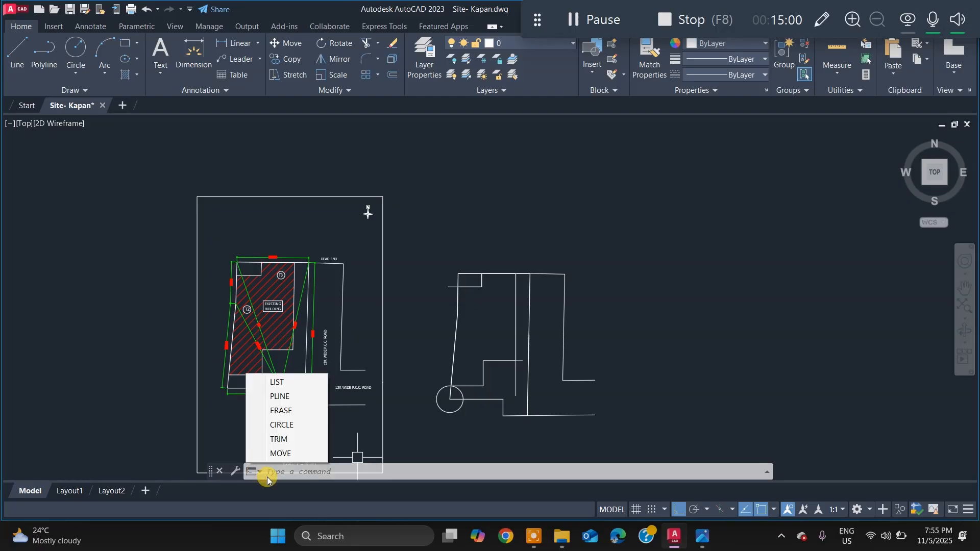
{"action": "left_click", "coordinate": [652, 468]}
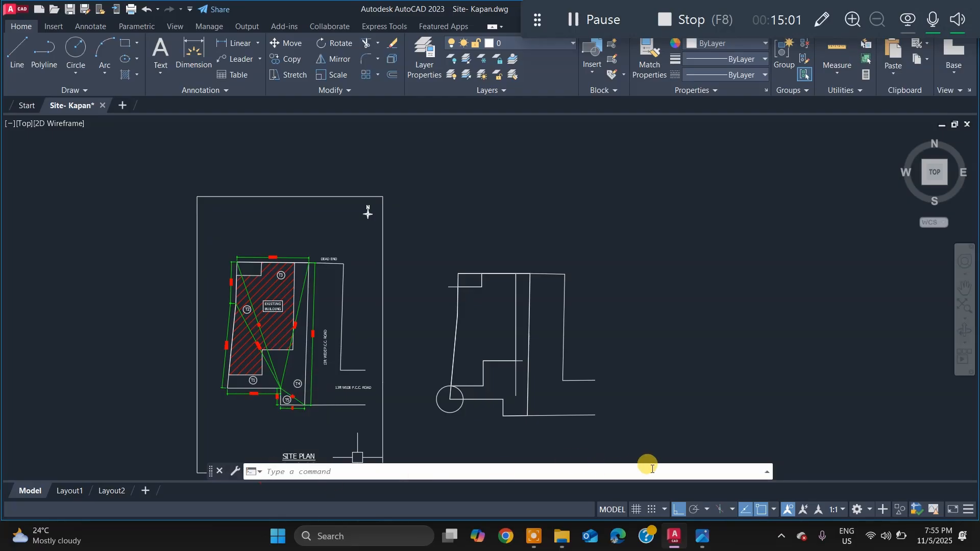
{"action": "left_click", "coordinate": [765, 475]}
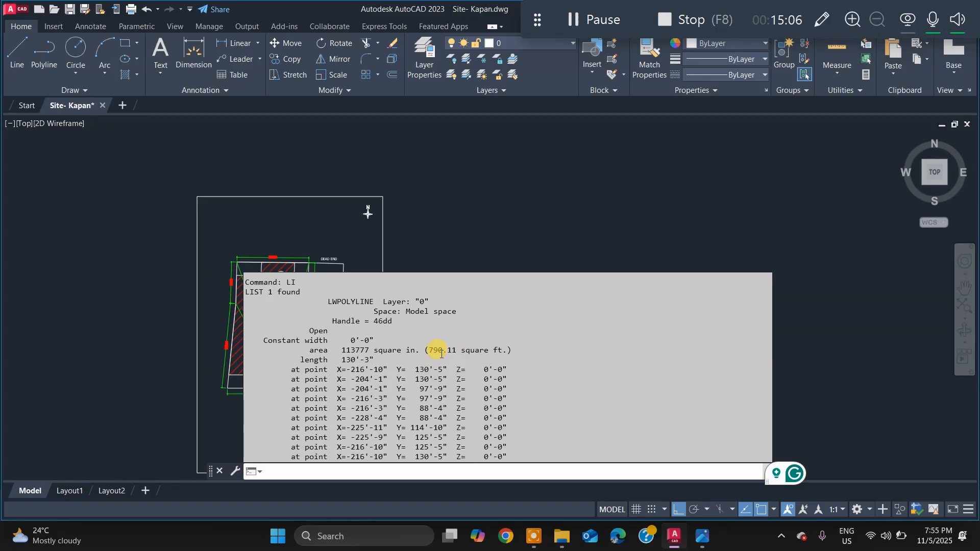
Step: Switch to the reference photo, check the area noted under the ground floor plan, and return to the AutoCAD drawing
{"action": "key", "text": "alt+Tab"}
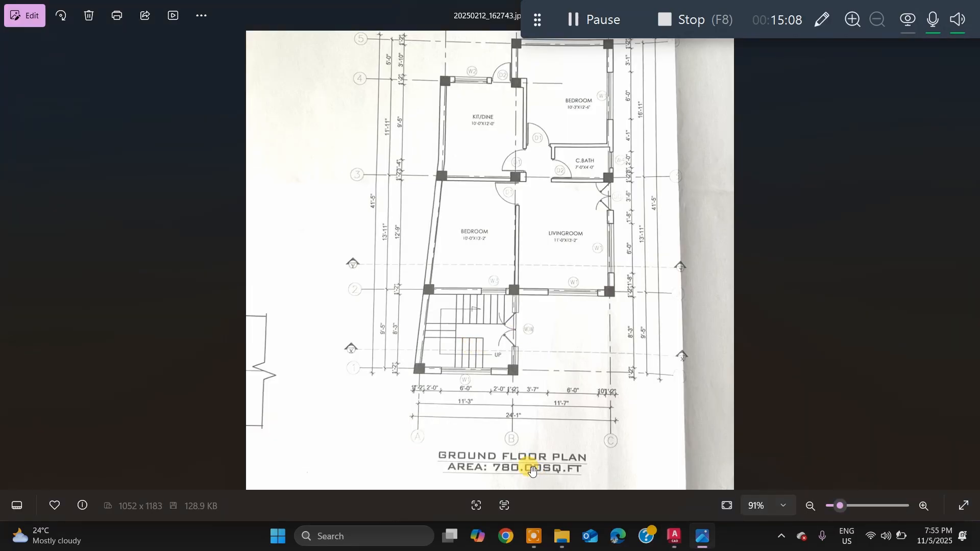
{"action": "key", "text": "alt+Tab"}
{"action": "key", "text": "alt+Tab"}
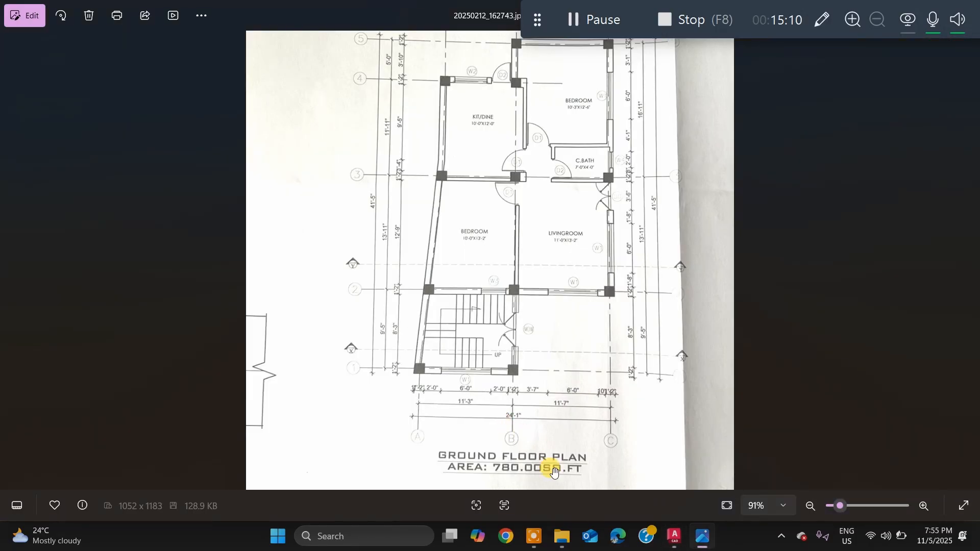
{"action": "key", "text": "alt+Tab"}
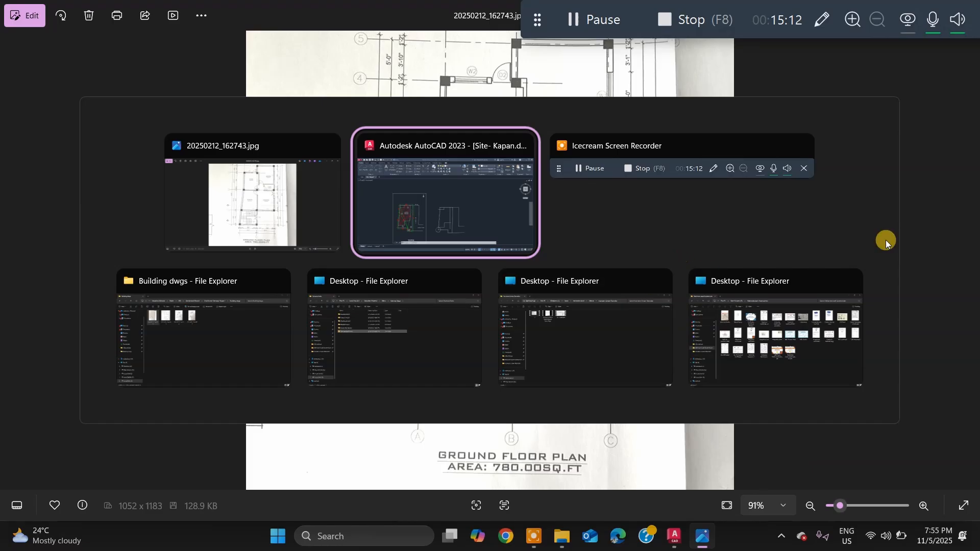
{"action": "left_click", "coordinate": [917, 224]}
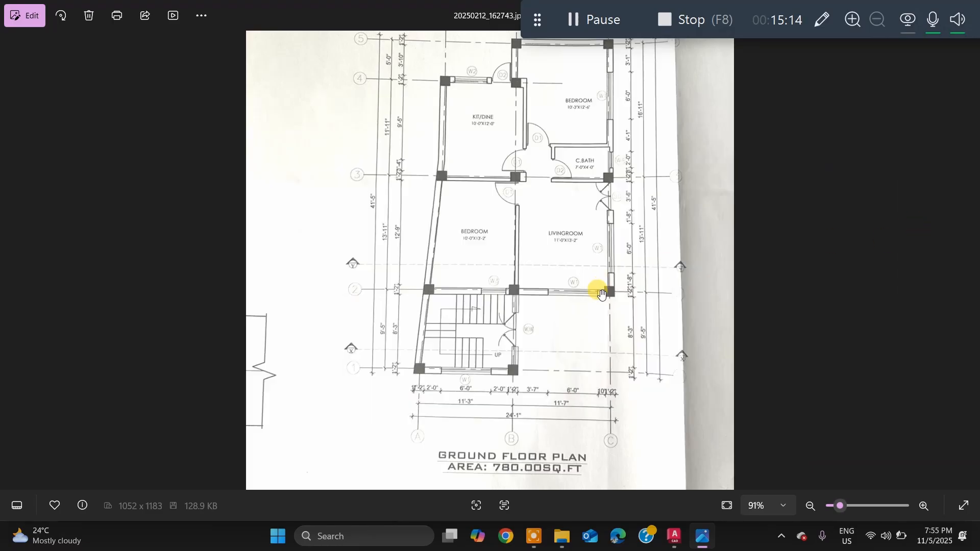
{"action": "key", "text": "alt+Tab"}
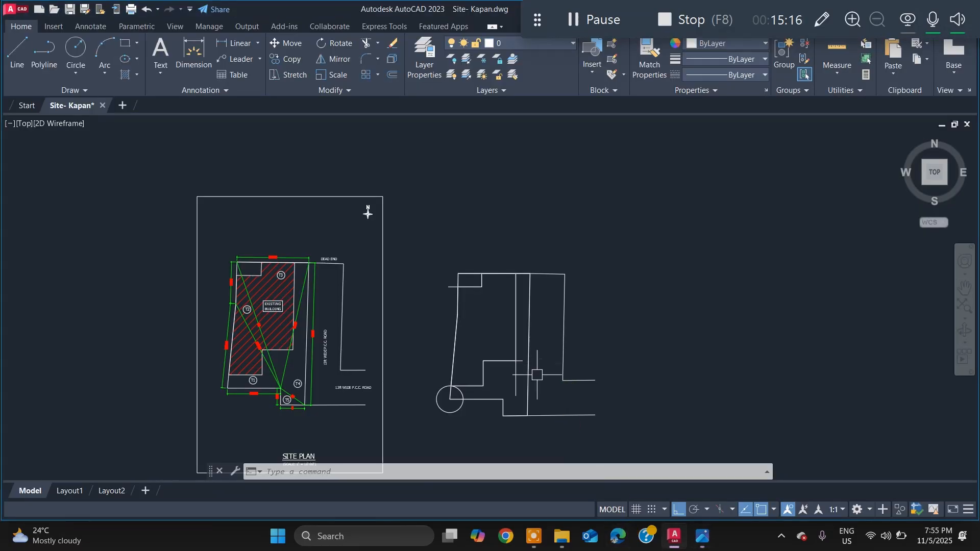
Step: Erase the three construction lines overshooting the building outline in the undimensioned plan copy
{"action": "scroll", "coordinate": [524, 343], "scroll_direction": "up", "scroll_amount": 5}
{"action": "scroll", "coordinate": [531, 377], "scroll_direction": "down", "scroll_amount": 5}
{"action": "scroll", "coordinate": [528, 376], "scroll_direction": "up", "scroll_amount": 6}
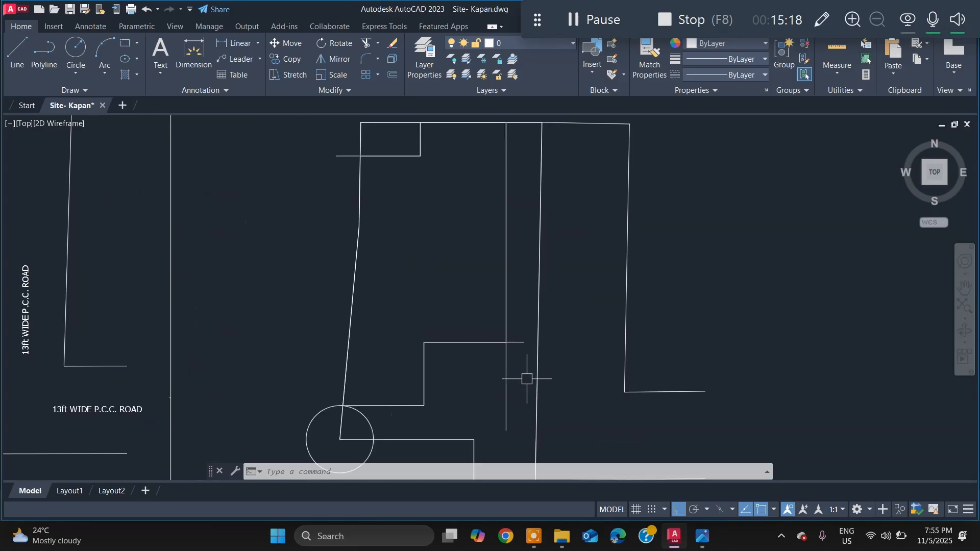
{"action": "key", "text": "Escape"}
{"action": "key", "text": "Escape"}
{"action": "left_click", "coordinate": [523, 360]}
{"action": "left_click", "coordinate": [482, 356]}
{"action": "scroll", "coordinate": [530, 339], "scroll_direction": "up", "scroll_amount": 6}
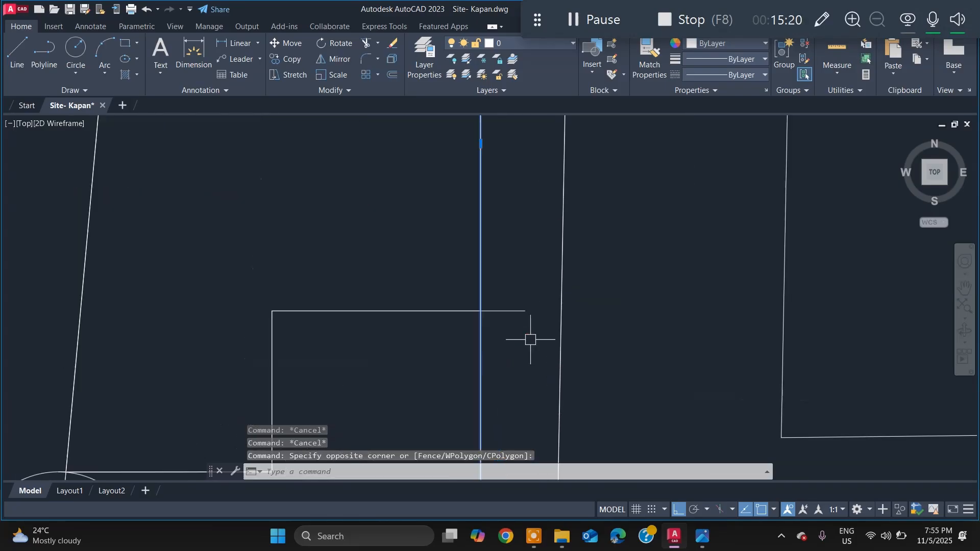
{"action": "left_click", "coordinate": [520, 323]}
{"action": "left_click", "coordinate": [512, 252]}
{"action": "scroll", "coordinate": [517, 407], "scroll_direction": "down", "scroll_amount": 7}
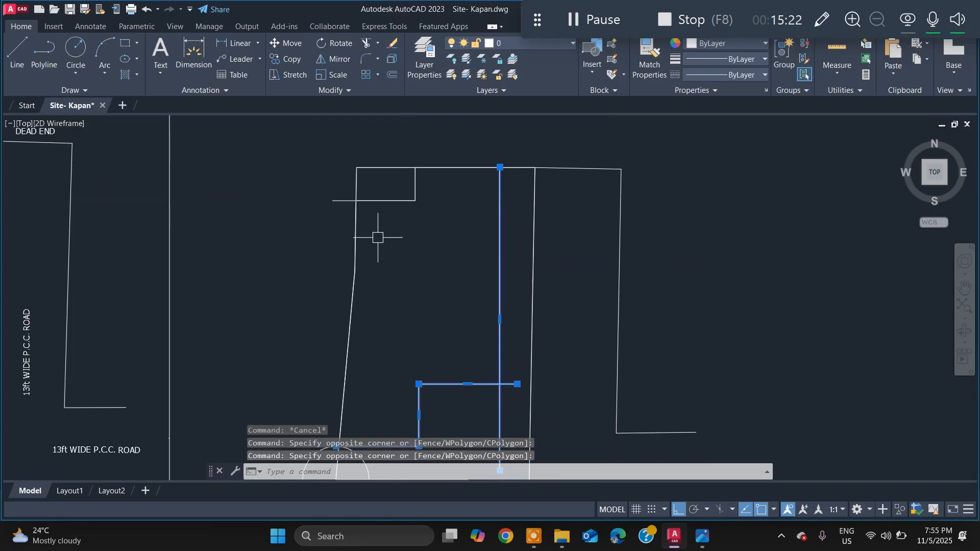
{"action": "scroll", "coordinate": [340, 215], "scroll_direction": "up", "scroll_amount": 2}
{"action": "left_click", "coordinate": [340, 212]}
{"action": "left_click", "coordinate": [329, 179]}
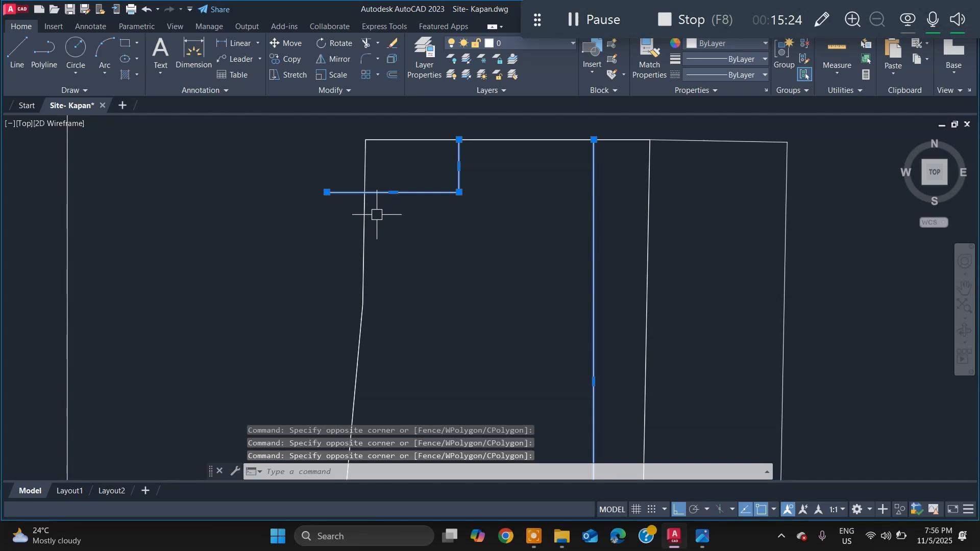
{"action": "key", "text": "Delete"}
{"action": "scroll", "coordinate": [509, 221], "scroll_direction": "down", "scroll_amount": 6}
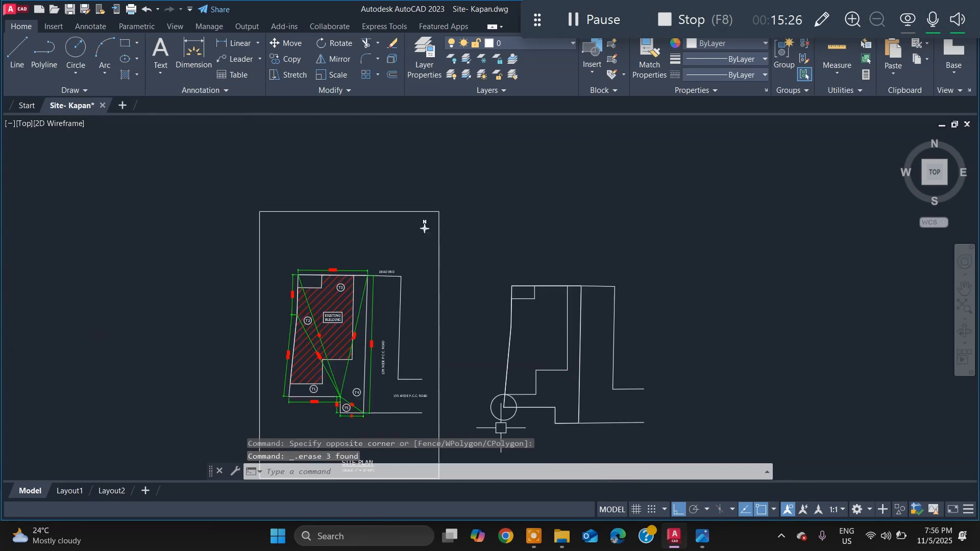
Step: Erase the construction circle at the southwest corner of the plot in the plan copy
{"action": "scroll", "coordinate": [503, 415], "scroll_direction": "up", "scroll_amount": 4}
{"action": "left_click", "coordinate": [503, 415]}
{"action": "left_click", "coordinate": [482, 399]}
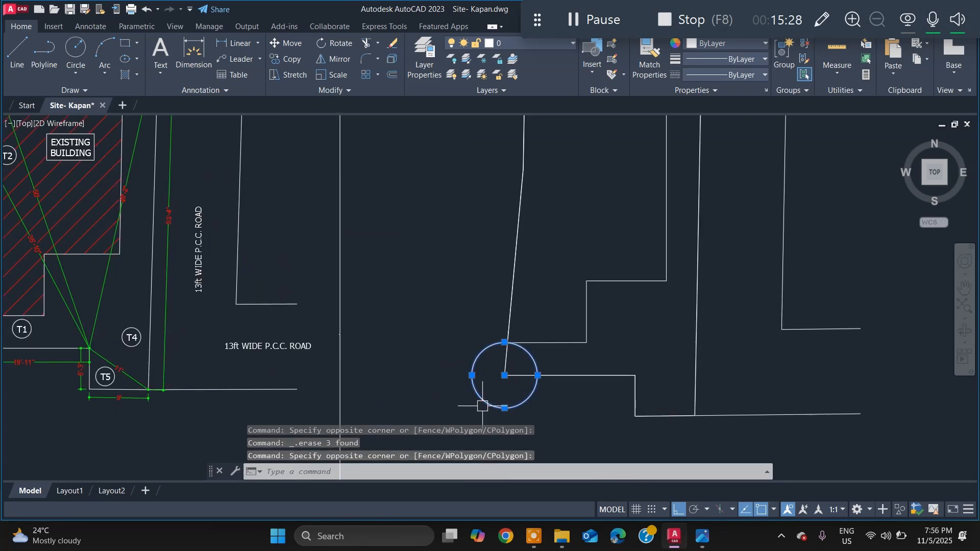
{"action": "key", "text": "Delete"}
{"action": "scroll", "coordinate": [561, 401], "scroll_direction": "down", "scroll_amount": 2}
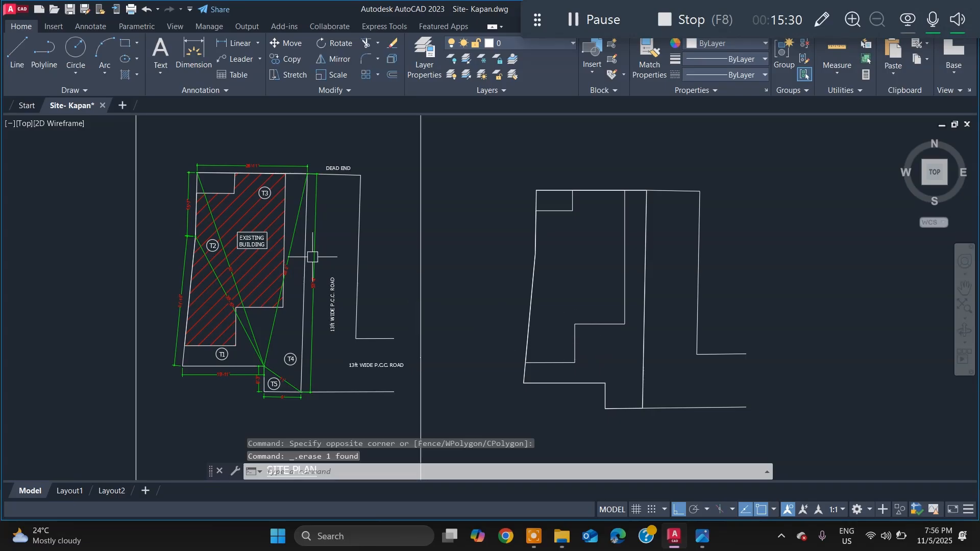
Step: Delete the red hatch filling the existing building in the framed site plan
{"action": "scroll", "coordinate": [592, 281], "scroll_direction": "down", "scroll_amount": 4}
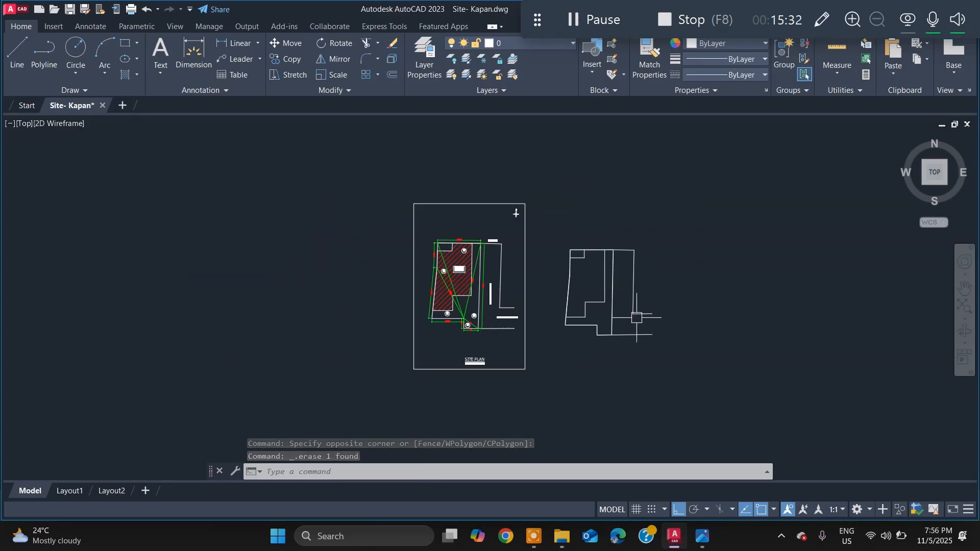
{"action": "scroll", "coordinate": [462, 261], "scroll_direction": "up", "scroll_amount": 6}
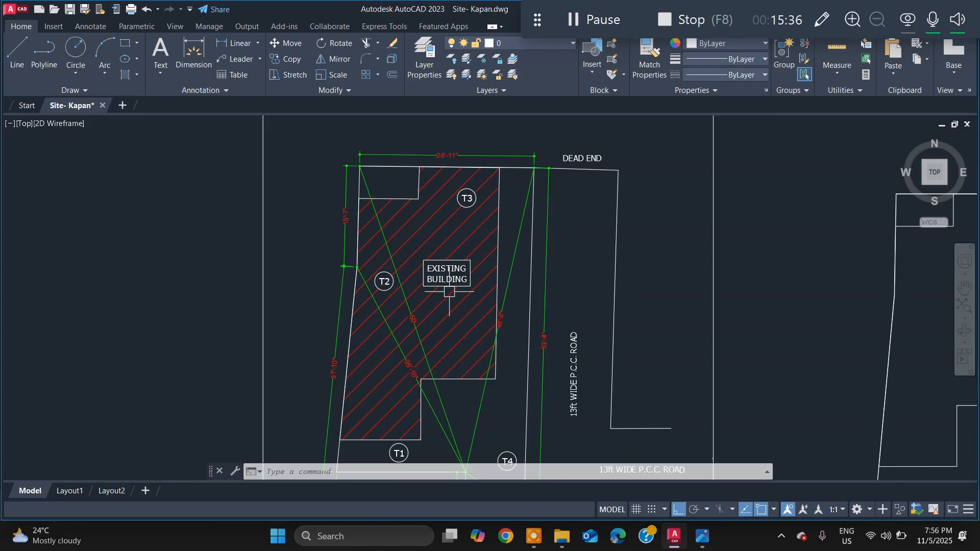
{"action": "scroll", "coordinate": [448, 291], "scroll_direction": "down", "scroll_amount": 3}
{"action": "scroll", "coordinate": [428, 248], "scroll_direction": "up", "scroll_amount": 3}
{"action": "left_click", "coordinate": [420, 253]}
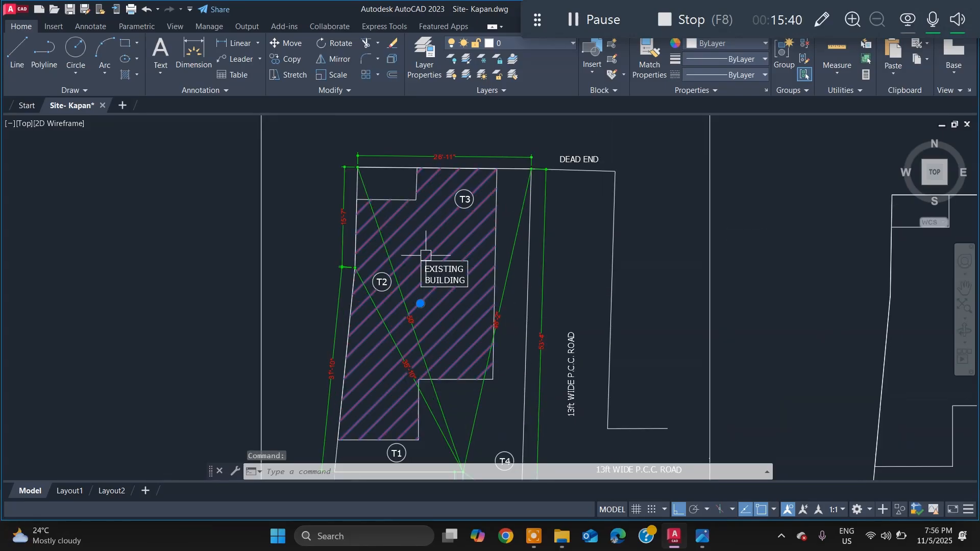
{"action": "key", "text": "Delete"}
{"action": "scroll", "coordinate": [455, 315], "scroll_direction": "down", "scroll_amount": 2}
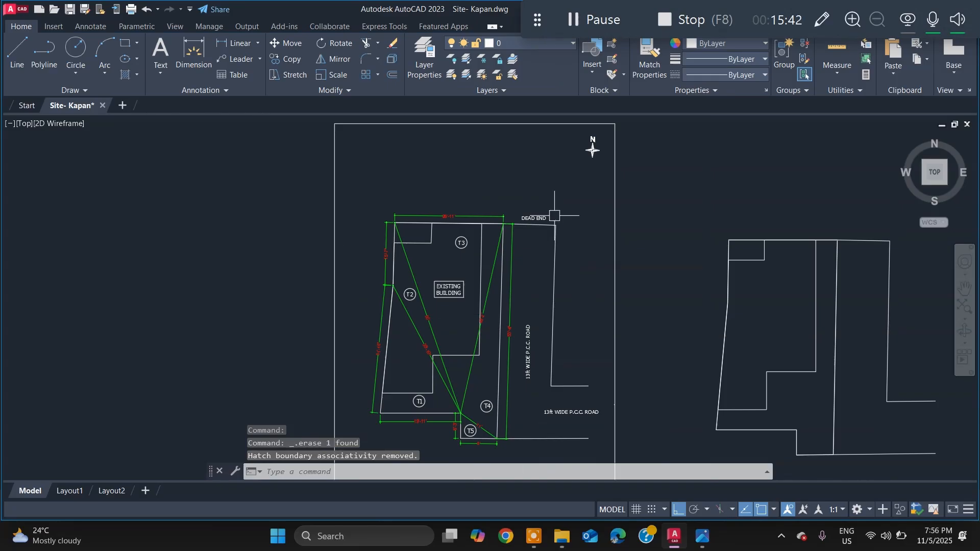
Step: Move the boxed EXISTING BUILDING label from the framed site plan into the building outline of the plan copy
{"action": "scroll", "coordinate": [624, 207], "scroll_direction": "down", "scroll_amount": 4}
{"action": "scroll", "coordinate": [605, 318], "scroll_direction": "up", "scroll_amount": 4}
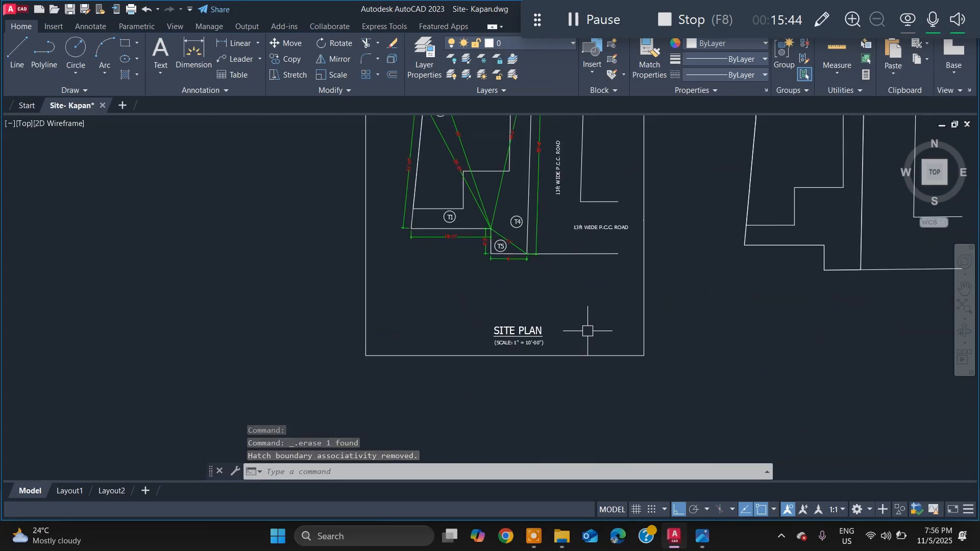
{"action": "scroll", "coordinate": [577, 339], "scroll_direction": "down", "scroll_amount": 2}
{"action": "scroll", "coordinate": [750, 148], "scroll_direction": "up", "scroll_amount": 2}
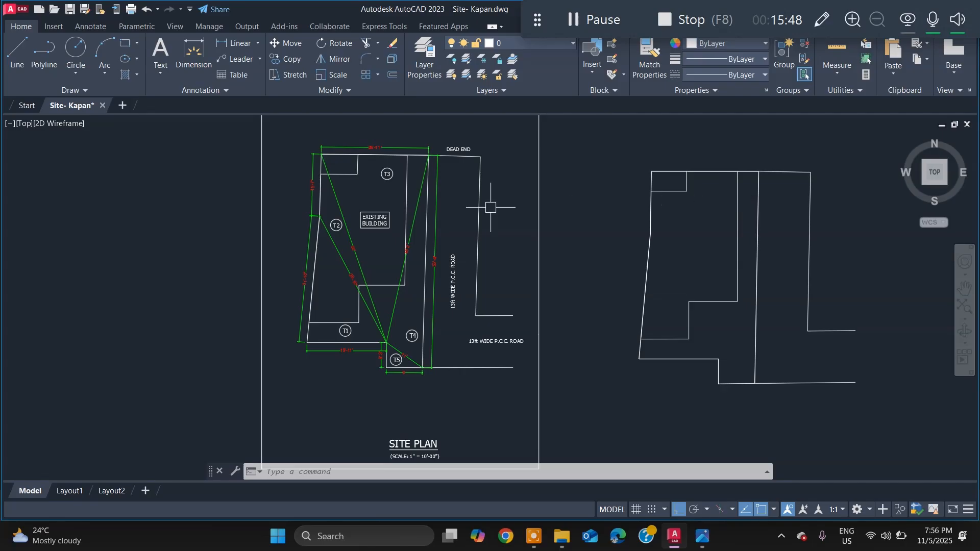
{"action": "scroll", "coordinate": [372, 239], "scroll_direction": "up", "scroll_amount": 2}
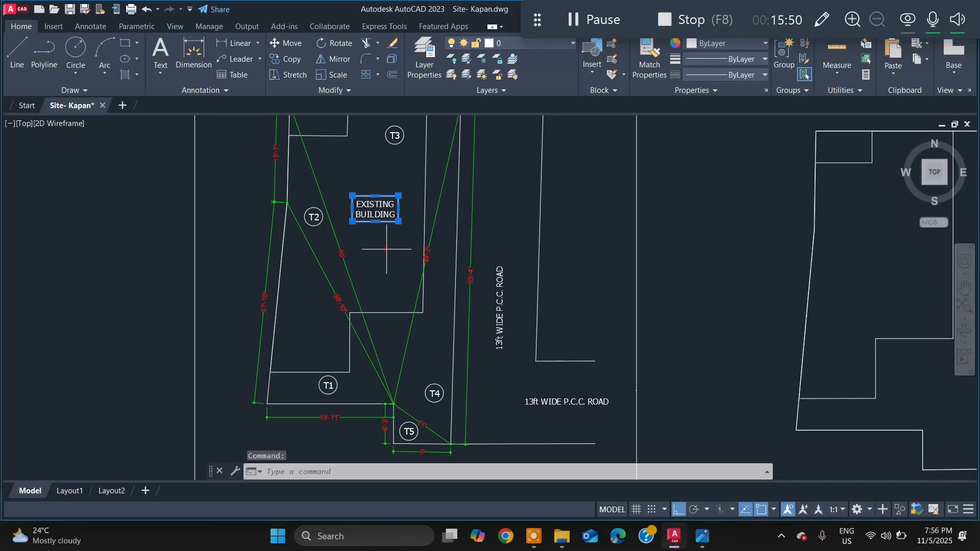
{"action": "left_click", "coordinate": [386, 250]}
{"action": "left_click", "coordinate": [360, 181]}
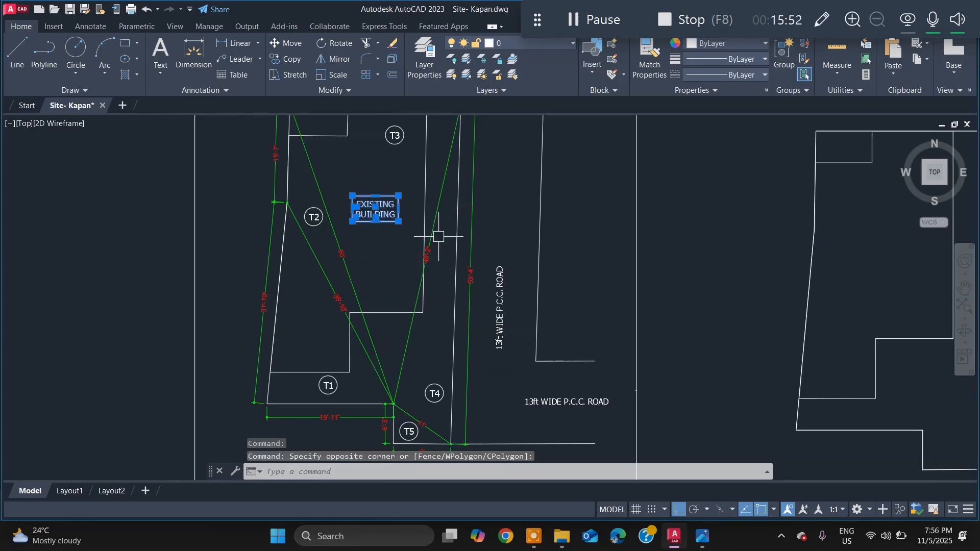
{"action": "type", "text": "M"}
{"action": "key", "text": "Return"}
{"action": "type", "text": "cp"}
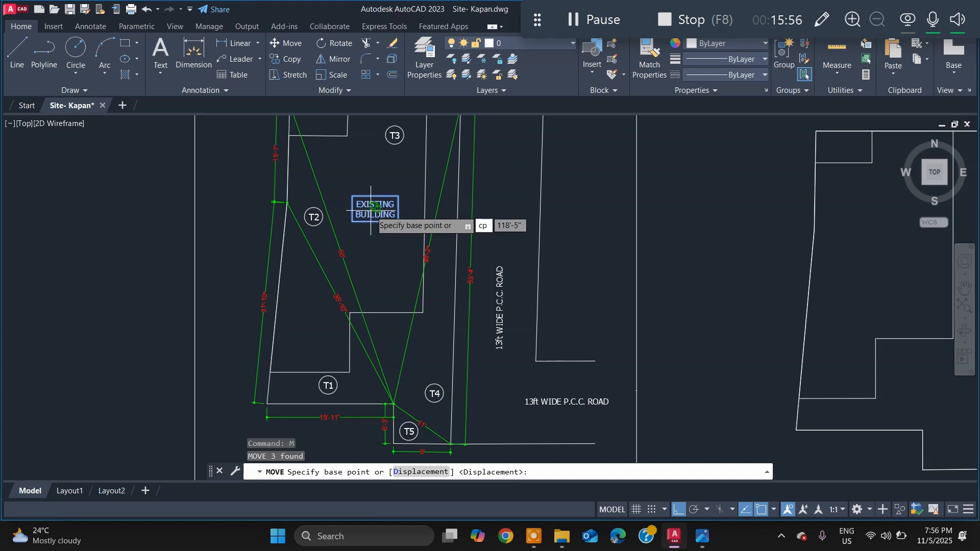
{"action": "scroll", "coordinate": [374, 237], "scroll_direction": "down", "scroll_amount": 2}
{"action": "left_click", "coordinate": [370, 208]}
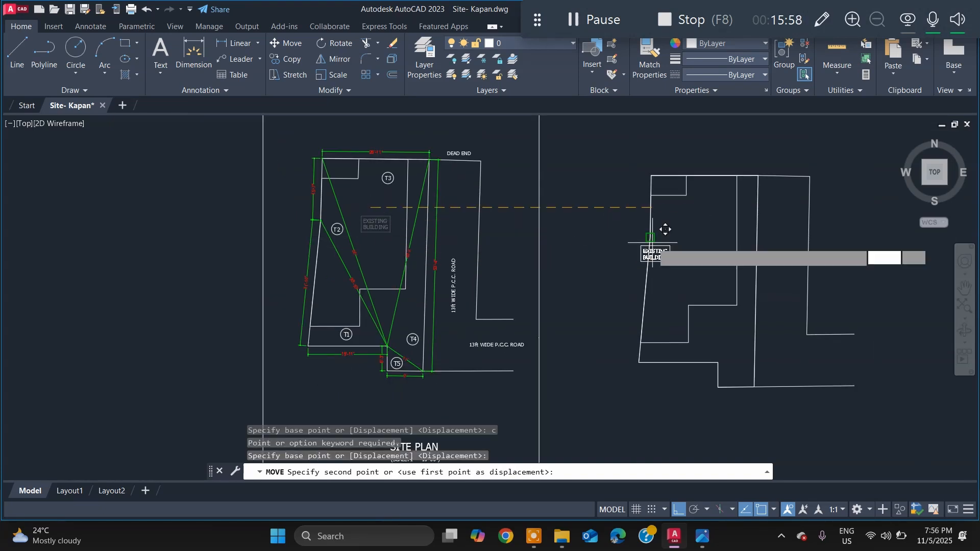
{"action": "scroll", "coordinate": [704, 254], "scroll_direction": "up", "scroll_amount": 2}
{"action": "key", "text": "Escape"}
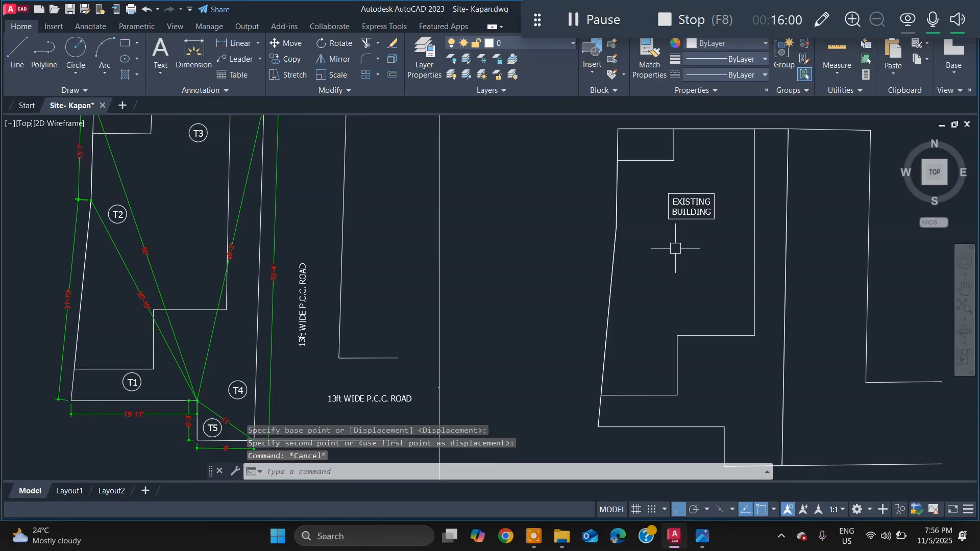
Step: Move the EXISTING BUILDING label straight down toward the middle of the building outline in the plan copy
{"action": "scroll", "coordinate": [702, 238], "scroll_direction": "up", "scroll_amount": 2}
{"action": "left_click_drag", "start_coordinate": [709, 224], "coordinate": [671, 161]}
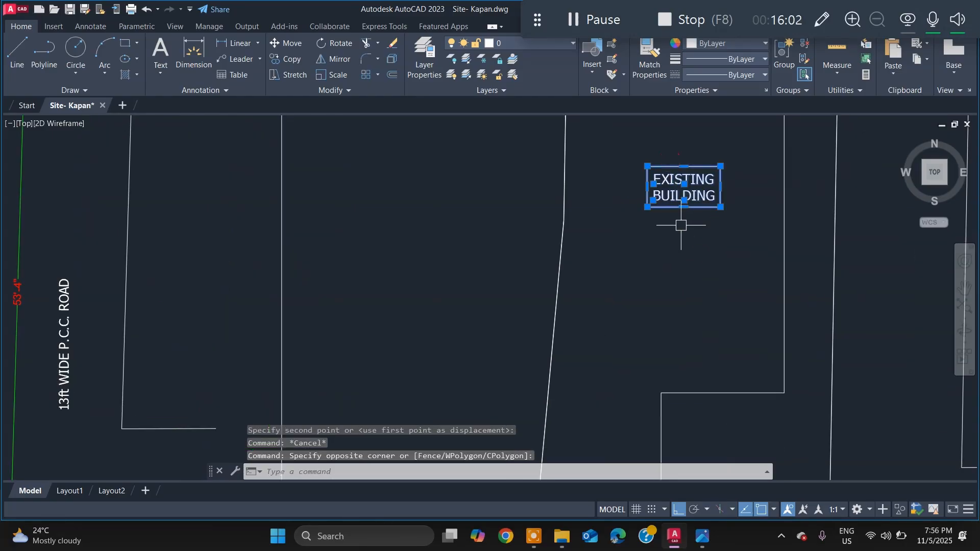
{"action": "type", "text": "m"}
{"action": "key", "text": "Return"}
{"action": "left_click", "coordinate": [666, 232]}
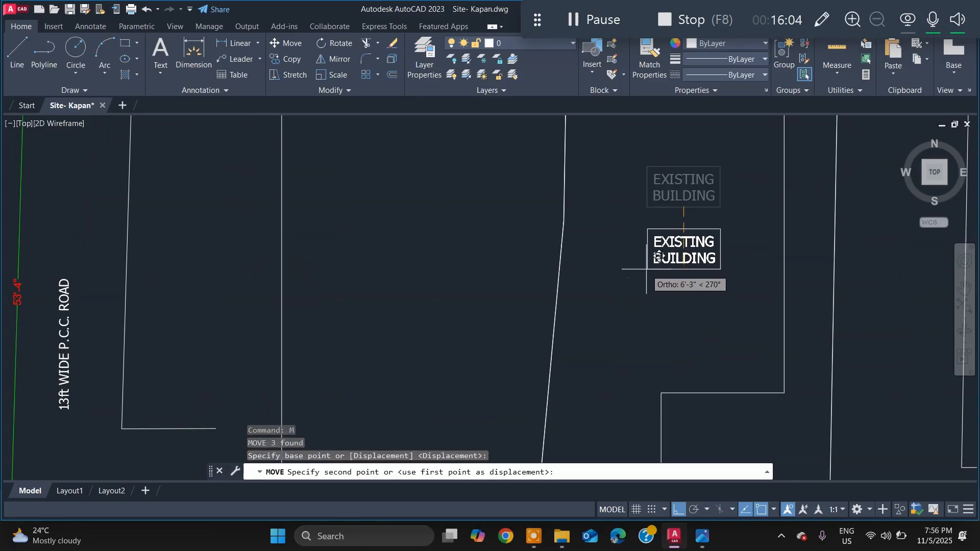
{"action": "scroll", "coordinate": [666, 286], "scroll_direction": "down", "scroll_amount": 2}
{"action": "scroll", "coordinate": [665, 286], "scroll_direction": "down", "scroll_amount": 4}
{"action": "scroll", "coordinate": [665, 288], "scroll_direction": "up", "scroll_amount": 2}
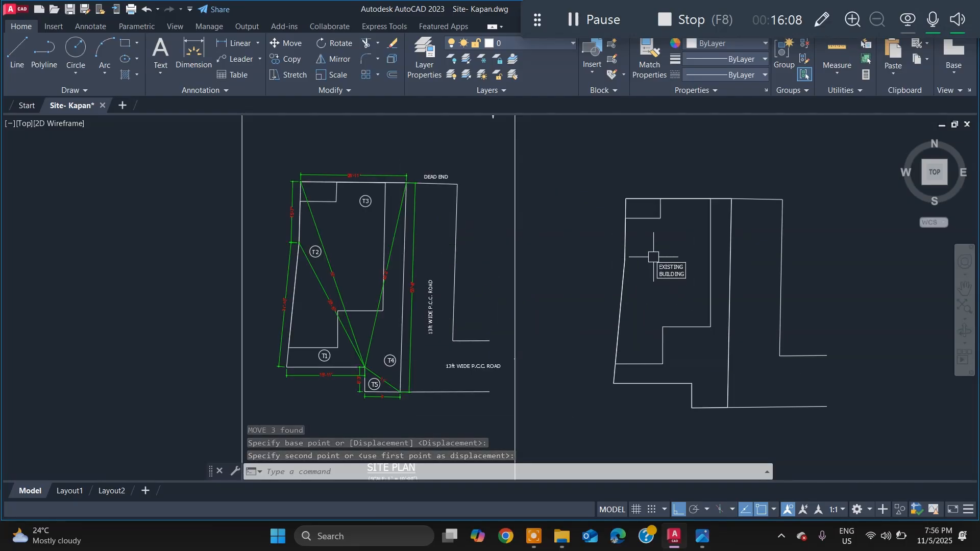
{"action": "left_click", "coordinate": [653, 256]}
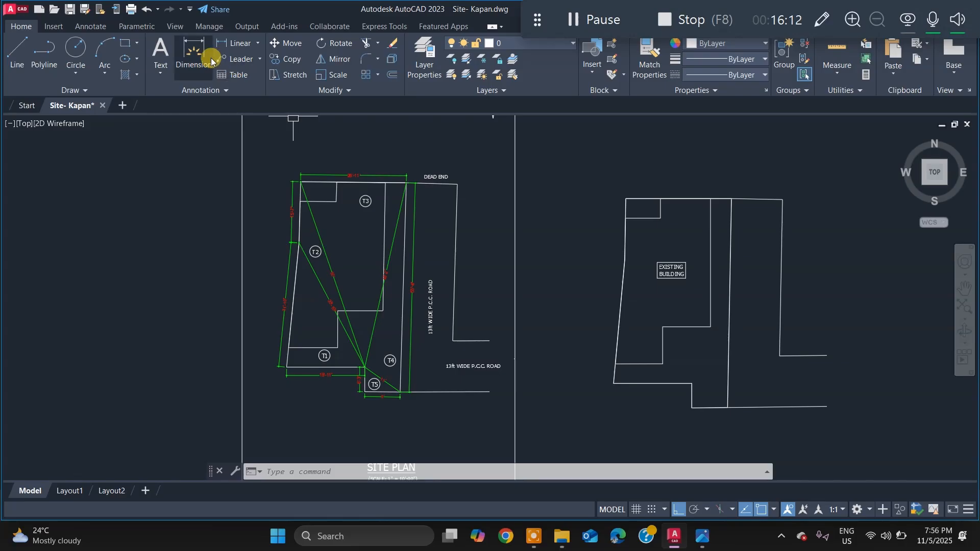
Step: Add an aligned dimension along the north boundary of the plot in the plan copy, placed just outside the line
{"action": "left_click", "coordinate": [259, 47]}
{"action": "left_click", "coordinate": [256, 84]}
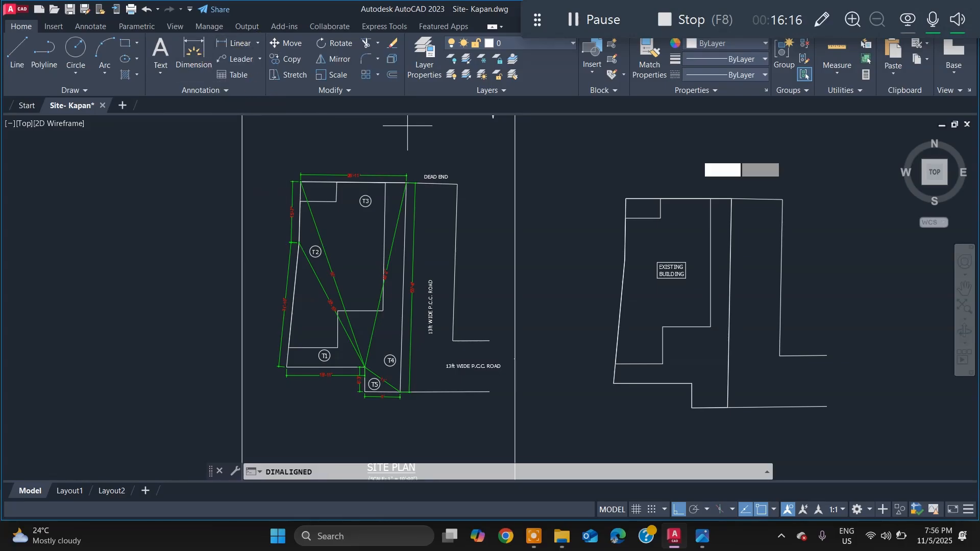
{"action": "scroll", "coordinate": [644, 196], "scroll_direction": "up", "scroll_amount": 6}
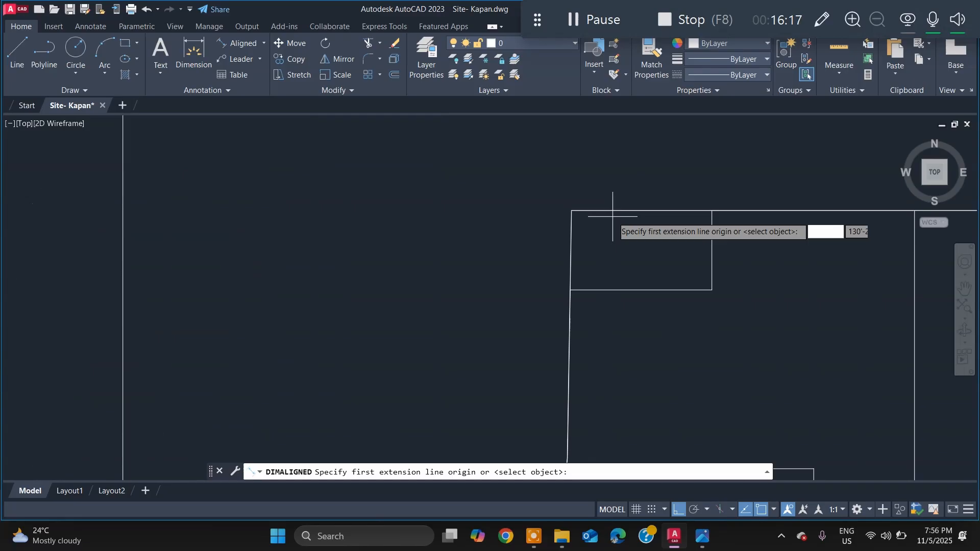
{"action": "left_click", "coordinate": [571, 210]}
{"action": "scroll", "coordinate": [570, 211], "scroll_direction": "down", "scroll_amount": 5}
{"action": "scroll", "coordinate": [714, 217], "scroll_direction": "up", "scroll_amount": 2}
{"action": "scroll", "coordinate": [719, 217], "scroll_direction": "down", "scroll_amount": 2}
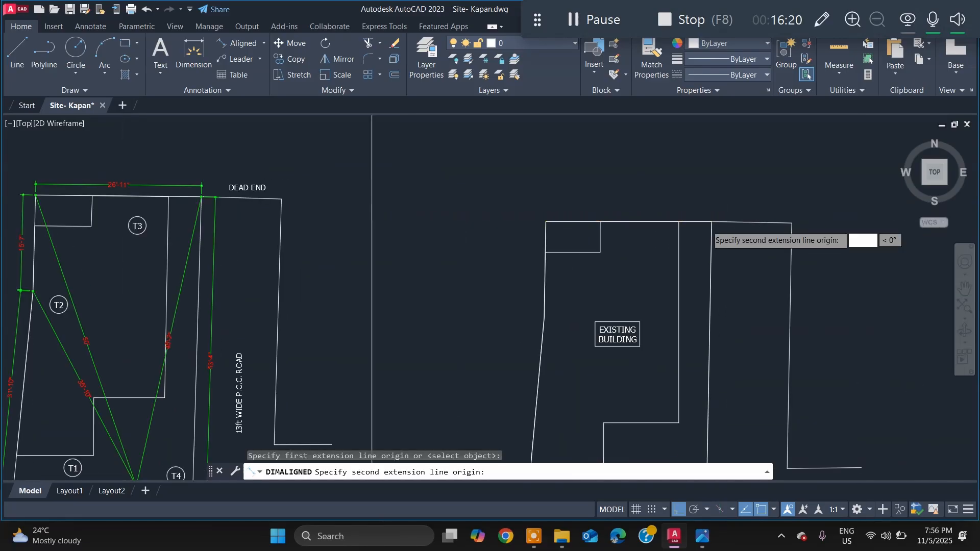
{"action": "scroll", "coordinate": [706, 227], "scroll_direction": "down", "scroll_amount": 2}
{"action": "scroll", "coordinate": [702, 214], "scroll_direction": "up", "scroll_amount": 6}
{"action": "left_click", "coordinate": [680, 204]}
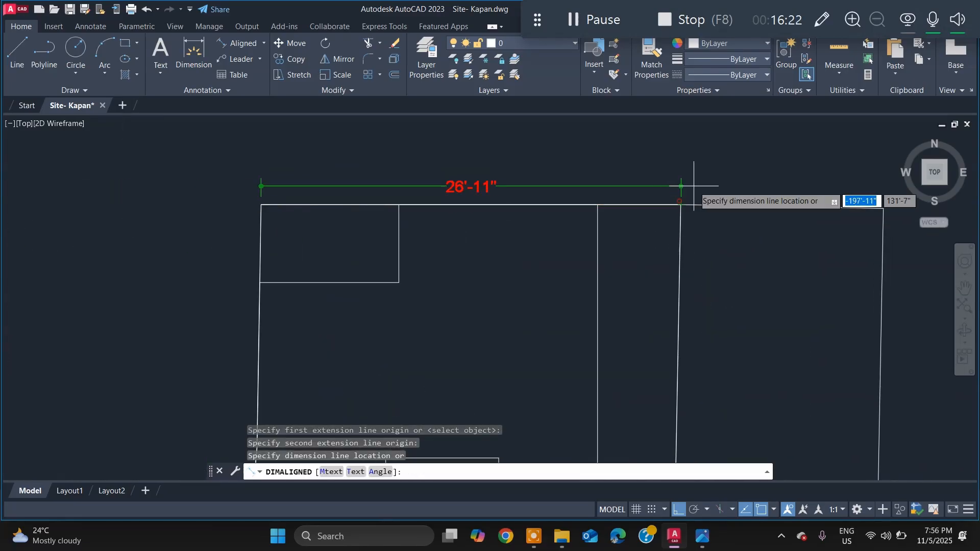
{"action": "scroll", "coordinate": [693, 186], "scroll_direction": "up", "scroll_amount": 2}
{"action": "left_click", "coordinate": [739, 186]}
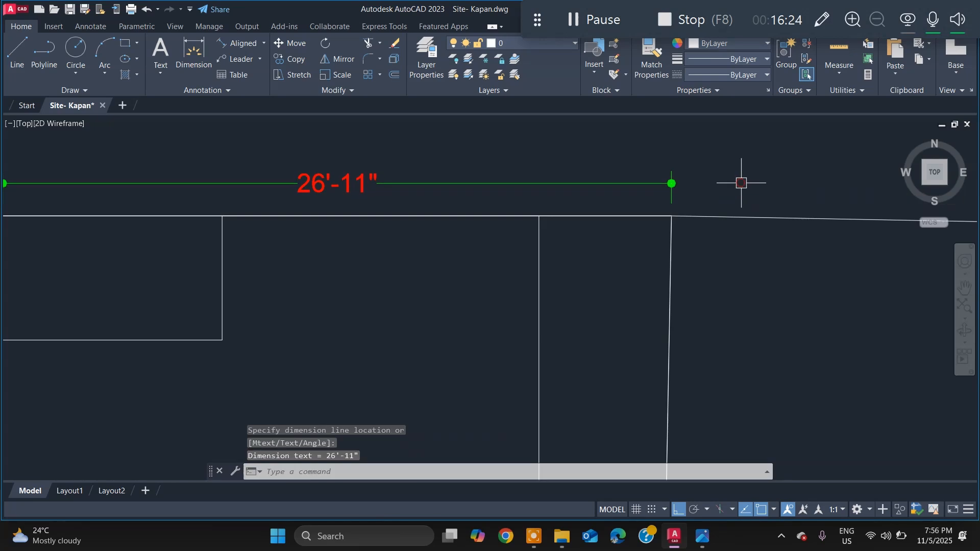
Step: Add an aligned dimension along the full east boundary of the plot in the plan copy, placed just outside the line
{"action": "scroll", "coordinate": [738, 193], "scroll_direction": "down", "scroll_amount": 8}
{"action": "scroll", "coordinate": [727, 214], "scroll_direction": "up", "scroll_amount": 4}
{"action": "scroll", "coordinate": [715, 189], "scroll_direction": "up", "scroll_amount": 4}
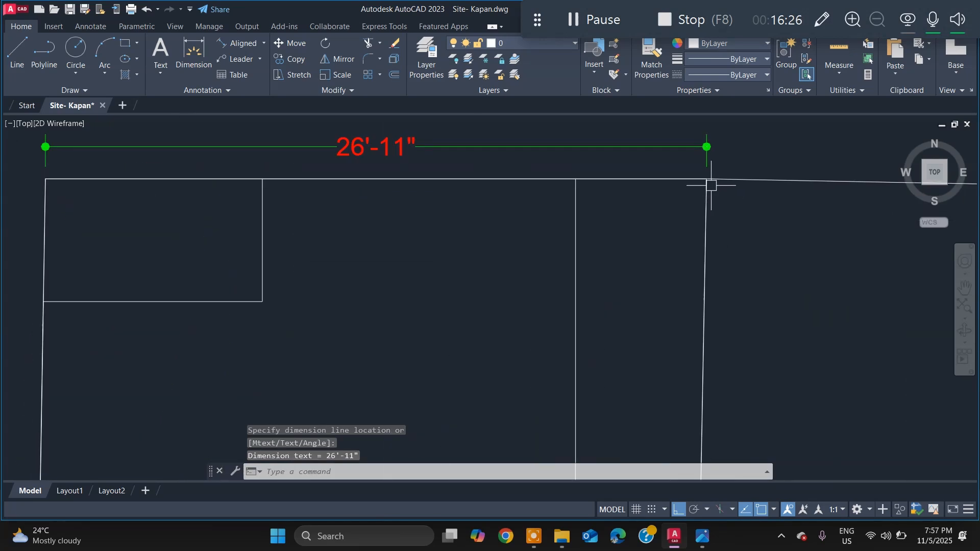
{"action": "key", "text": "Return"}
{"action": "left_click", "coordinate": [708, 183]}
{"action": "scroll", "coordinate": [720, 266], "scroll_direction": "down", "scroll_amount": 6}
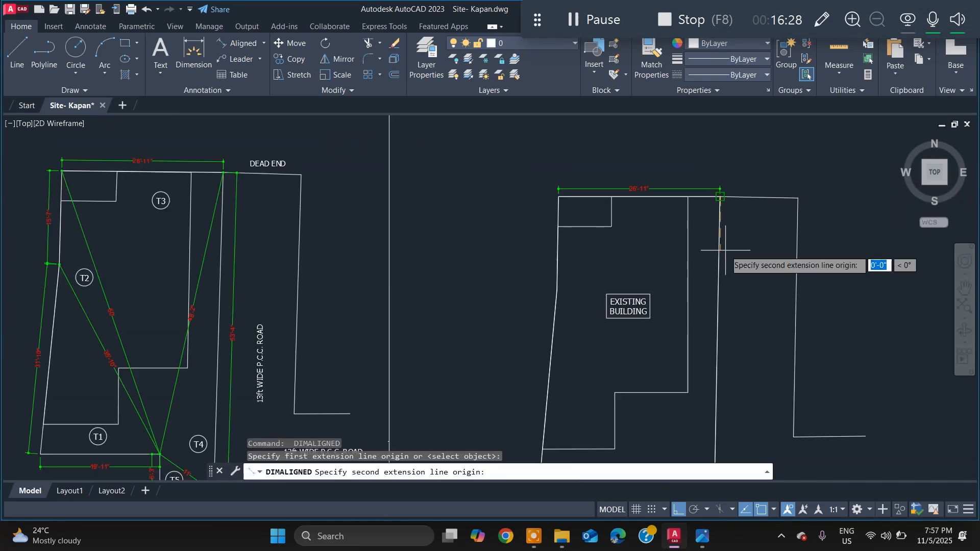
{"action": "scroll", "coordinate": [735, 347], "scroll_direction": "up", "scroll_amount": 5}
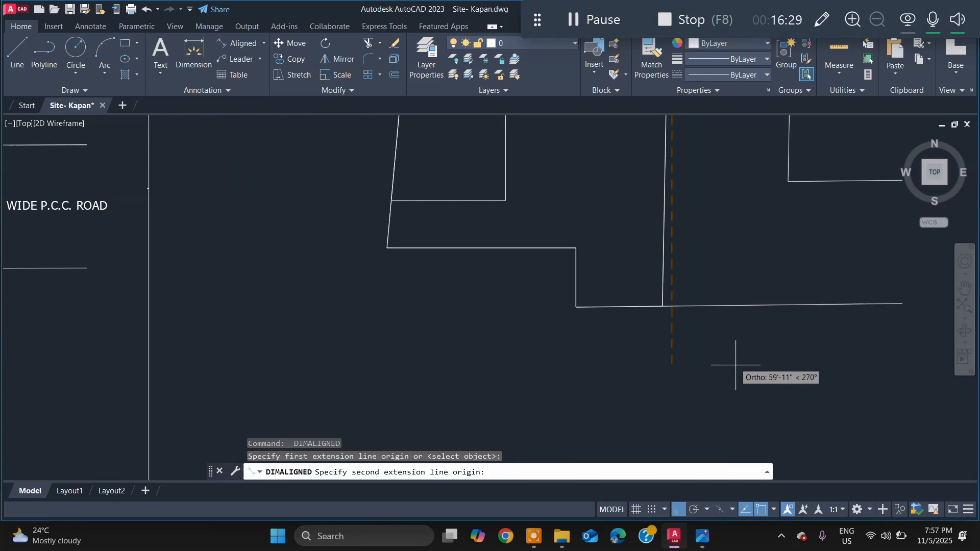
{"action": "left_click", "coordinate": [672, 306]}
{"action": "left_click", "coordinate": [678, 345]}
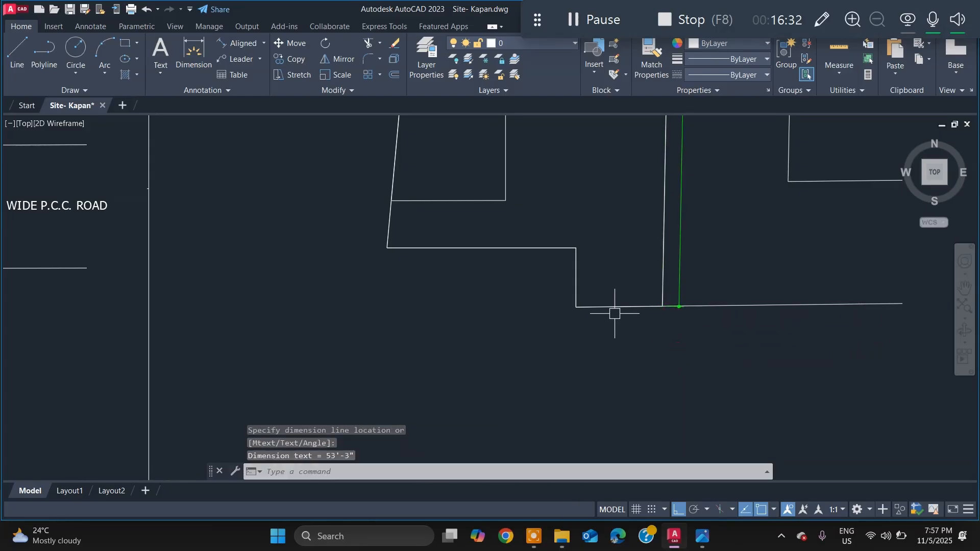
{"action": "key", "text": "super"}
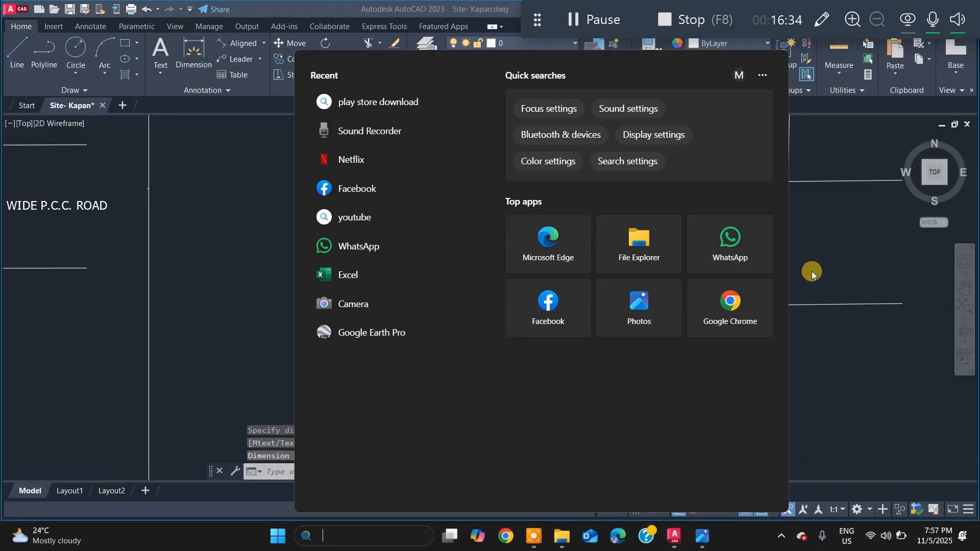
{"action": "key", "text": "super"}
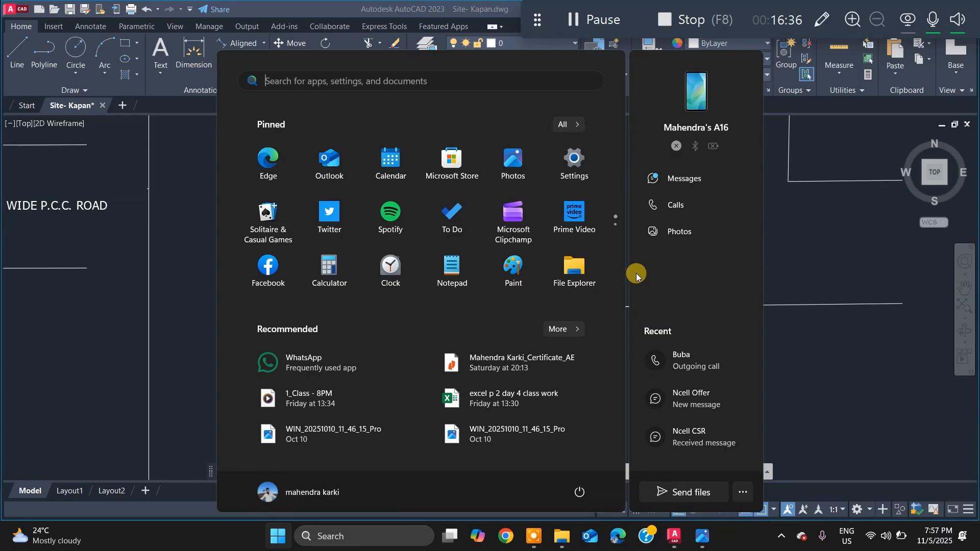
{"action": "key", "text": "super"}
Step: Add an aligned dimension along the short southern edge of the plot's projection in the plan copy, placed just below the line
{"action": "key", "text": "space"}
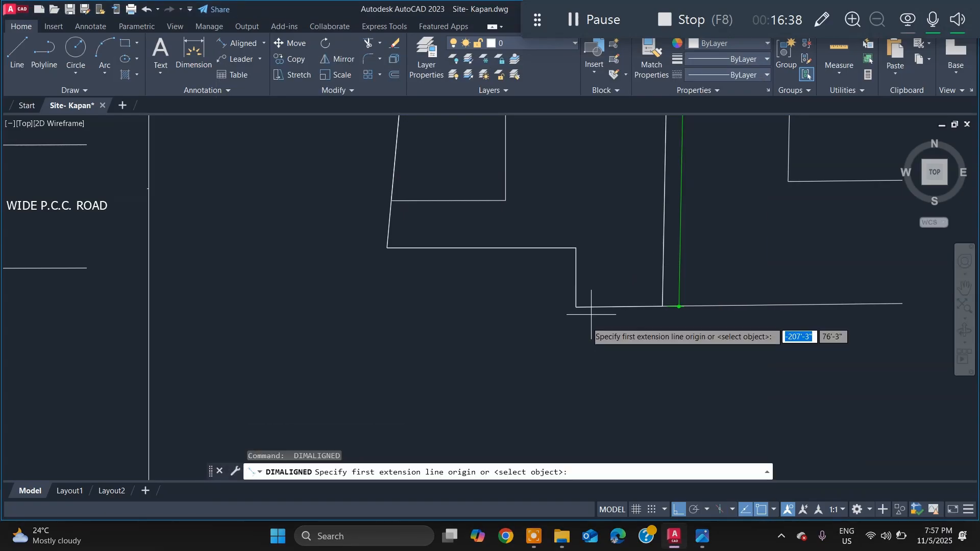
{"action": "left_click", "coordinate": [576, 308]}
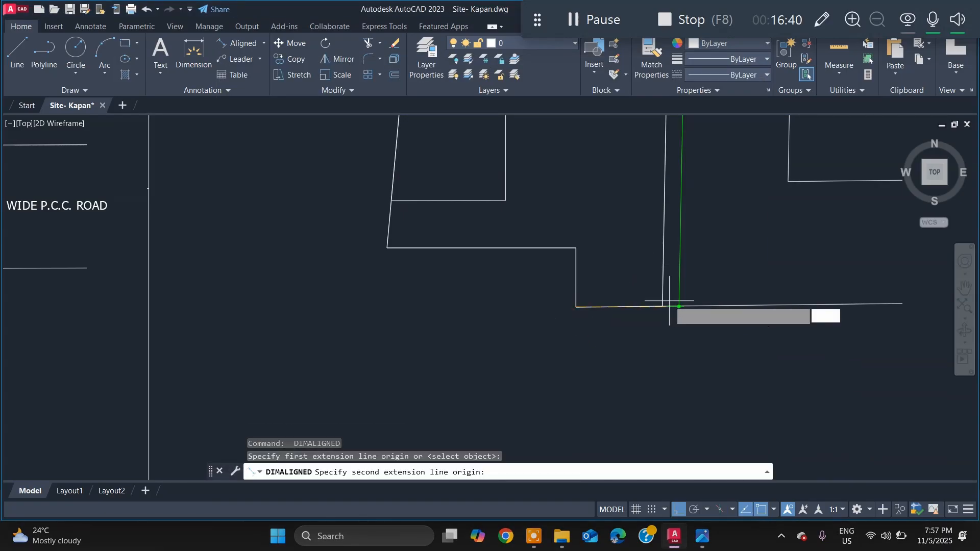
{"action": "left_click", "coordinate": [663, 306]}
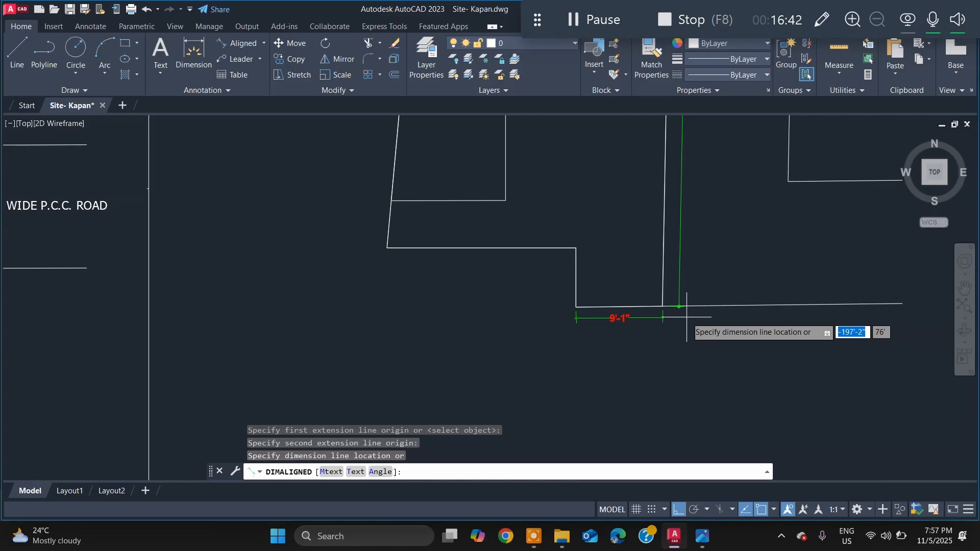
{"action": "scroll", "coordinate": [687, 317], "scroll_direction": "up", "scroll_amount": 4}
{"action": "left_click", "coordinate": [708, 307]}
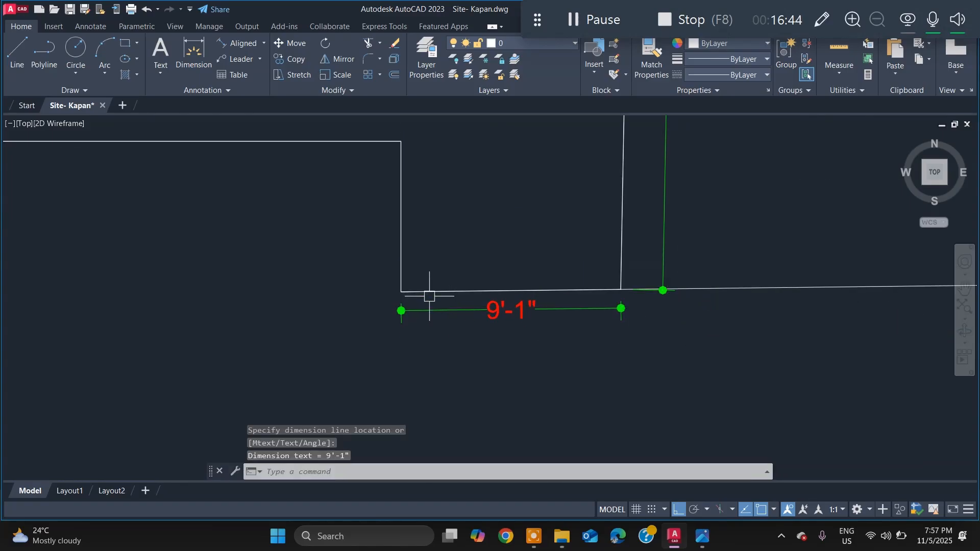
Step: Add an aligned dimension along the short vertical edge at the plot's southern step, placed just west of the line
{"action": "key", "text": "Return"}
{"action": "left_click", "coordinate": [401, 292]}
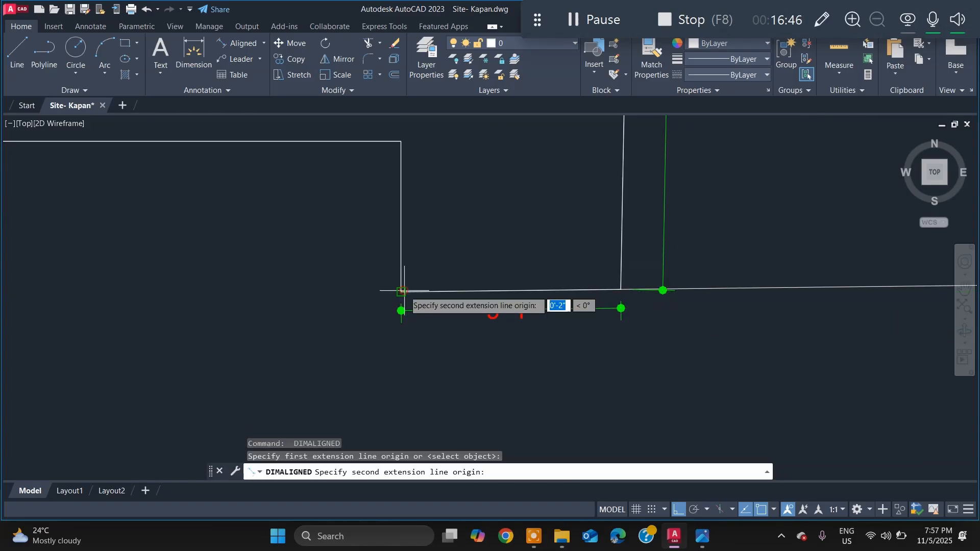
{"action": "left_click", "coordinate": [401, 141]}
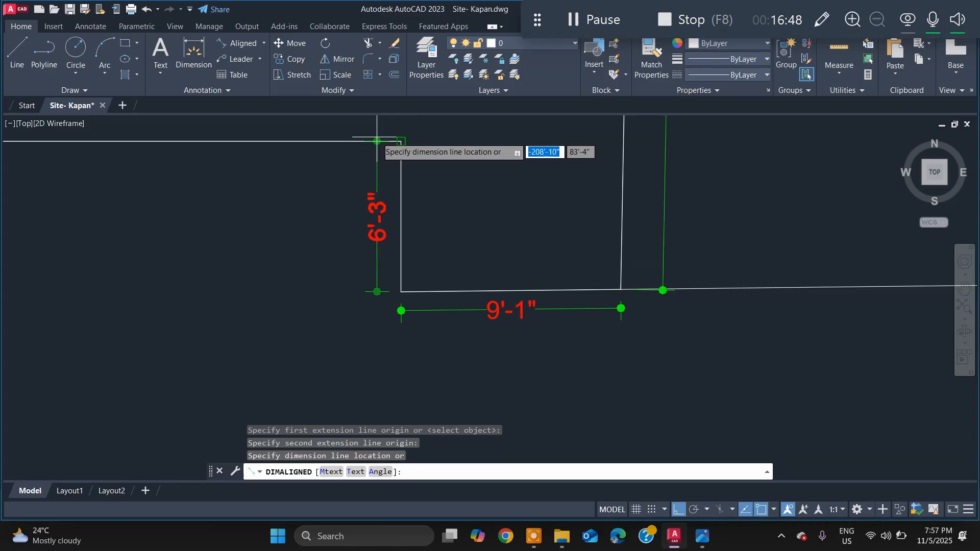
{"action": "scroll", "coordinate": [378, 128], "scroll_direction": "up", "scroll_amount": 4}
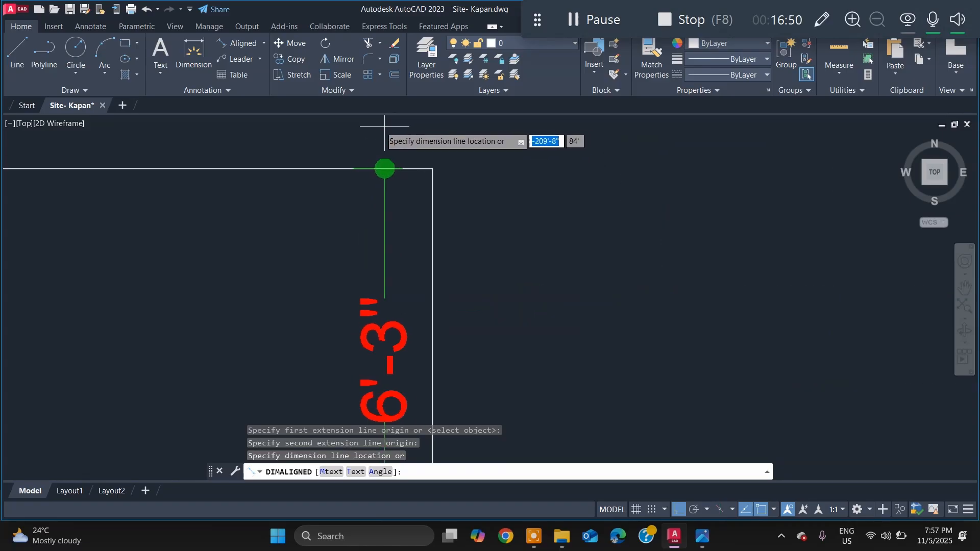
{"action": "left_click", "coordinate": [384, 122]}
{"action": "scroll", "coordinate": [518, 212], "scroll_direction": "down", "scroll_amount": 5}
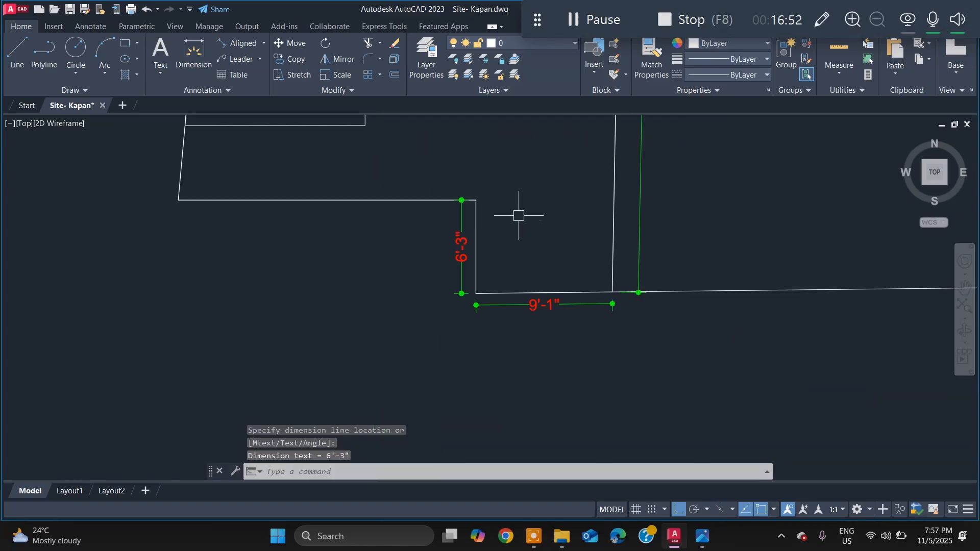
Step: Review the line and text settings of the dimension style One
{"action": "scroll", "coordinate": [518, 215], "scroll_direction": "up", "scroll_amount": 1}
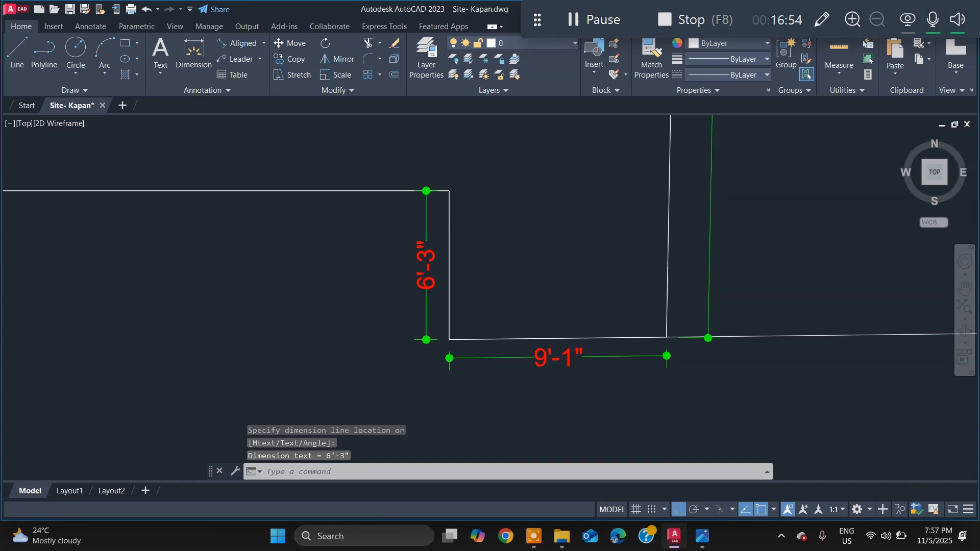
{"action": "type", "text": "d"}
{"action": "key", "text": "Return"}
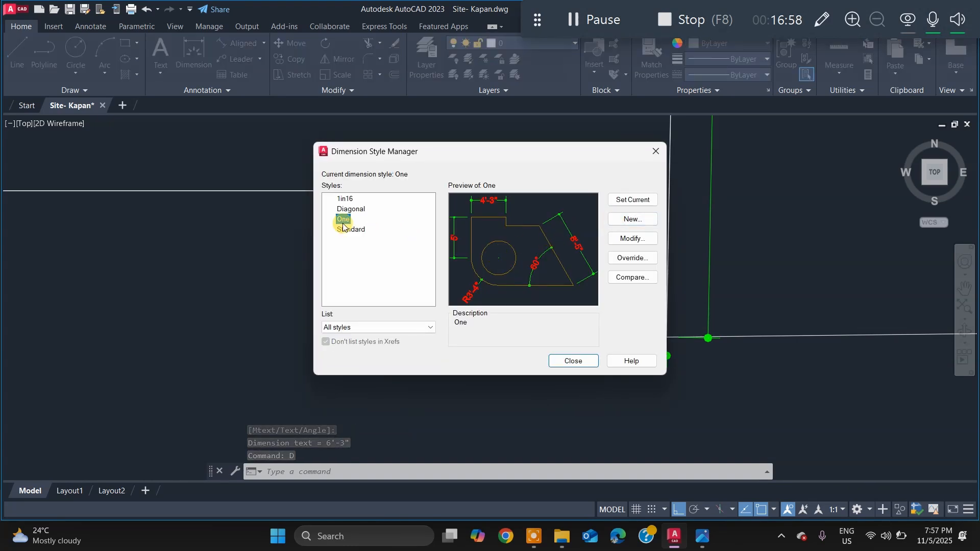
{"action": "left_click", "coordinate": [633, 239]}
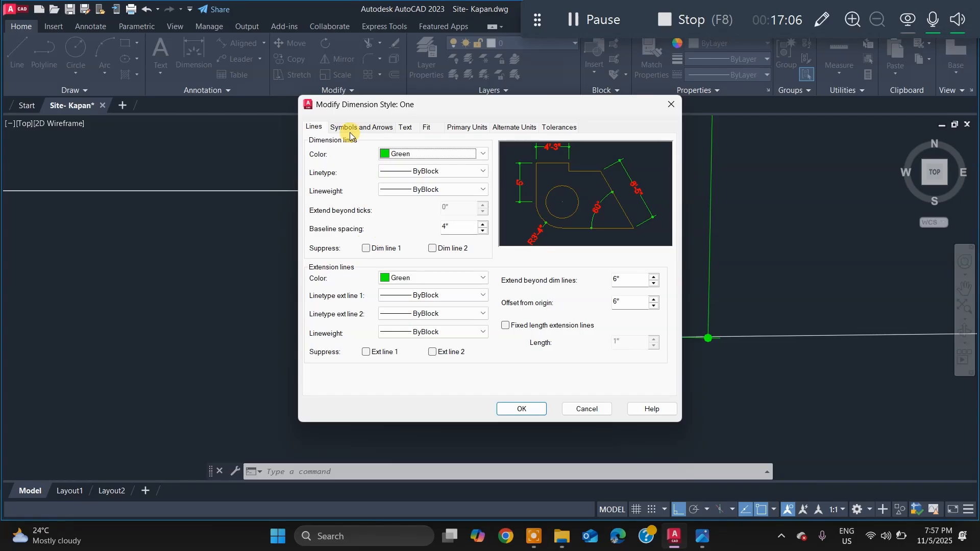
{"action": "left_click", "coordinate": [402, 130]}
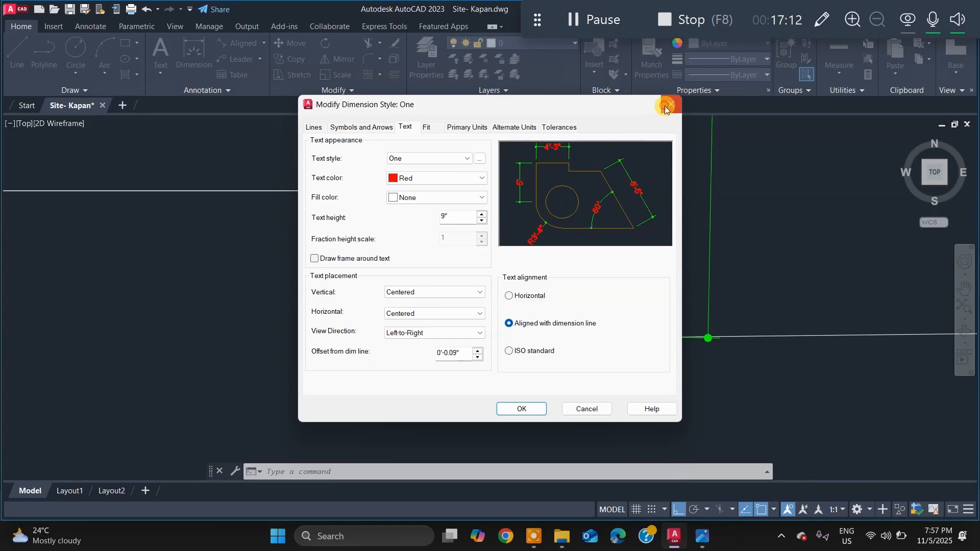
{"action": "left_click", "coordinate": [521, 408]}
{"action": "key", "text": "Escape"}
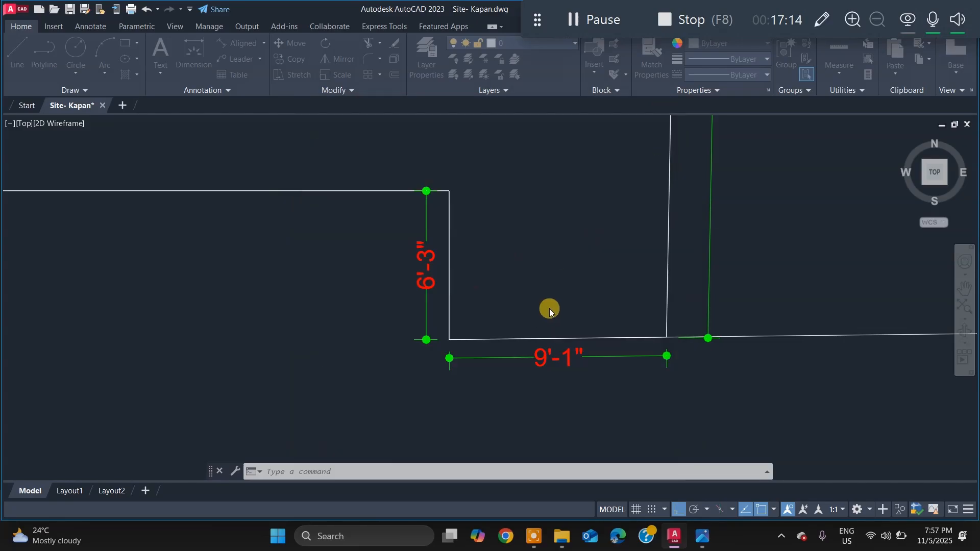
Step: Examine the title and scale note of the framed site plan and the east boundary dimension in the plan copy
{"action": "scroll", "coordinate": [549, 308], "scroll_direction": "down", "scroll_amount": 10}
{"action": "scroll", "coordinate": [519, 352], "scroll_direction": "up", "scroll_amount": 8}
{"action": "scroll", "coordinate": [557, 344], "scroll_direction": "down", "scroll_amount": 2}
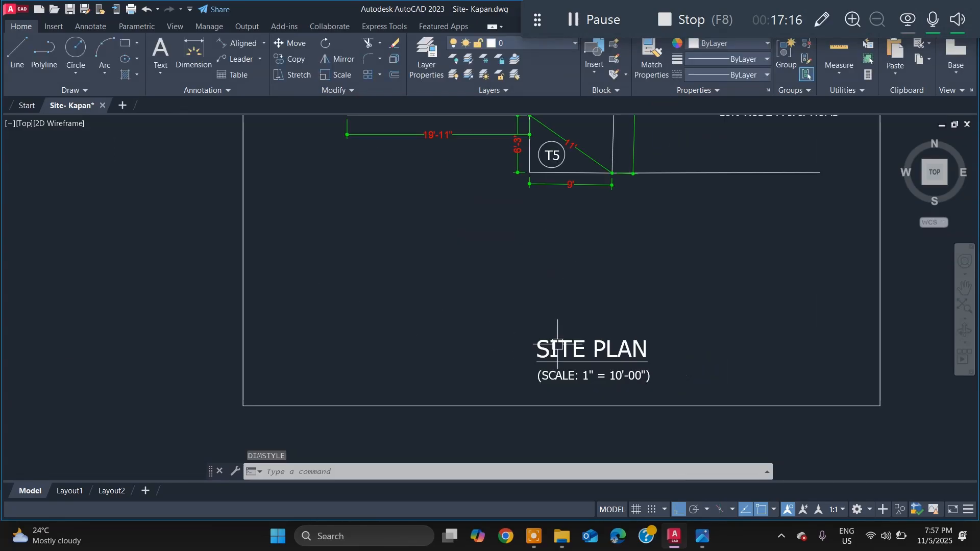
{"action": "scroll", "coordinate": [610, 368], "scroll_direction": "up", "scroll_amount": 6}
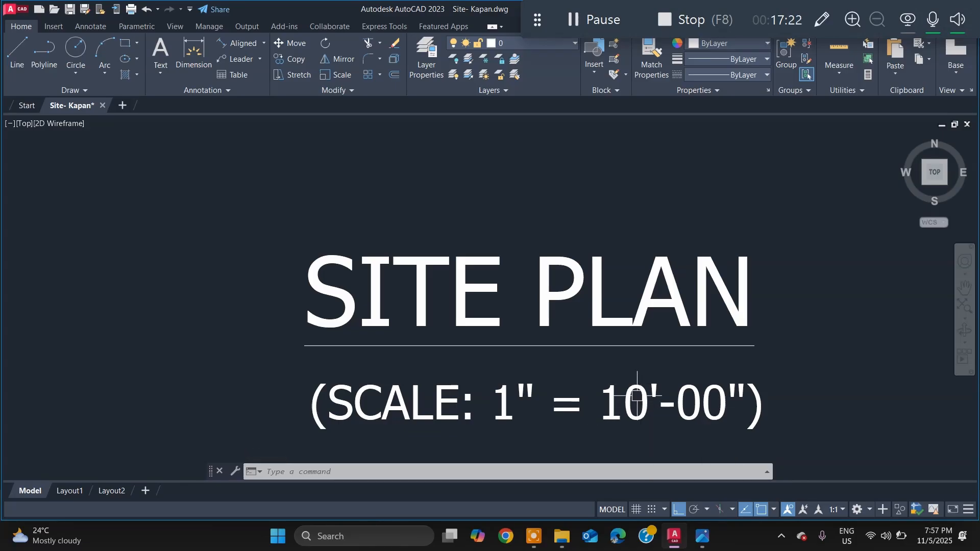
{"action": "scroll", "coordinate": [561, 357], "scroll_direction": "down", "scroll_amount": 5}
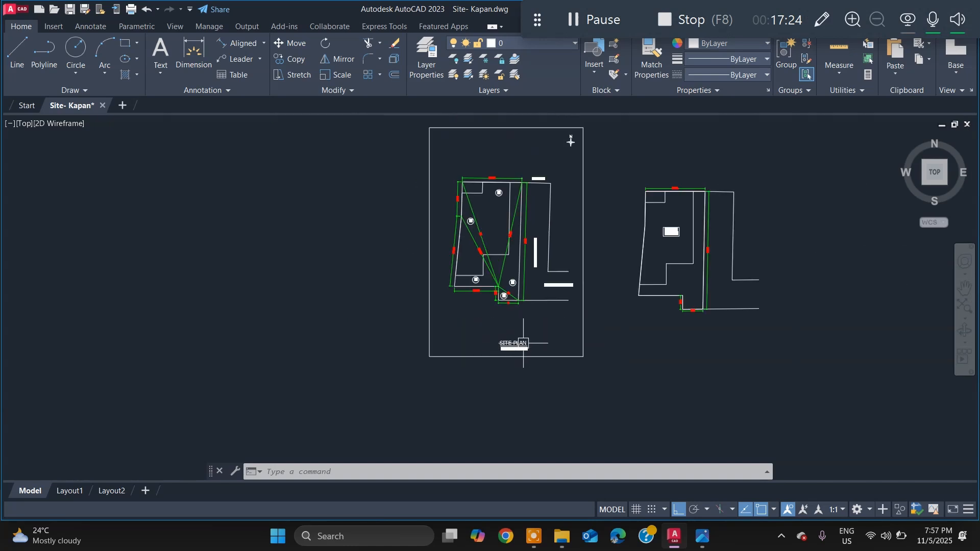
{"action": "scroll", "coordinate": [663, 255], "scroll_direction": "up", "scroll_amount": 4}
{"action": "scroll", "coordinate": [714, 256], "scroll_direction": "down", "scroll_amount": 2}
{"action": "scroll", "coordinate": [593, 263], "scroll_direction": "up", "scroll_amount": 2}
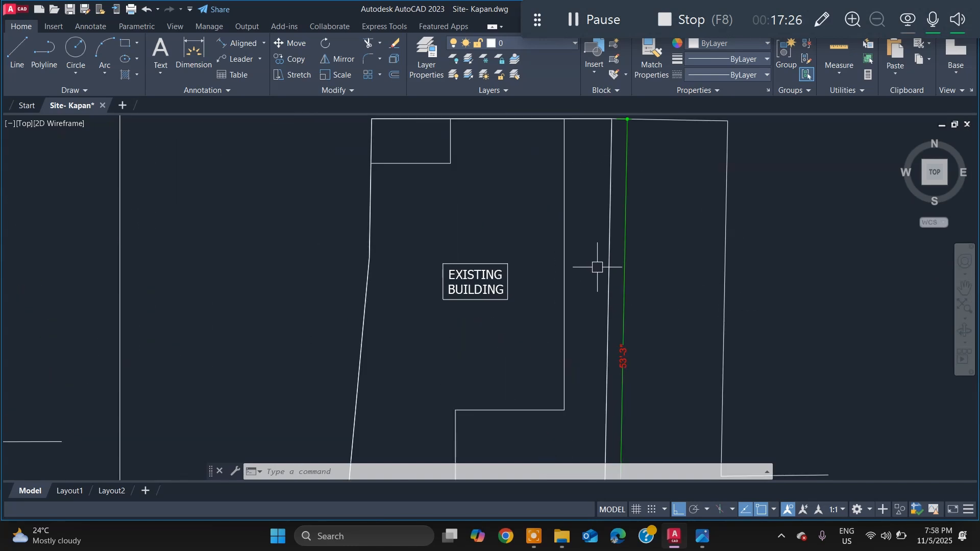
{"action": "scroll", "coordinate": [597, 266], "scroll_direction": "down", "scroll_amount": 4}
{"action": "scroll", "coordinate": [609, 278], "scroll_direction": "up", "scroll_amount": 3}
{"action": "scroll", "coordinate": [607, 332], "scroll_direction": "up", "scroll_amount": 2}
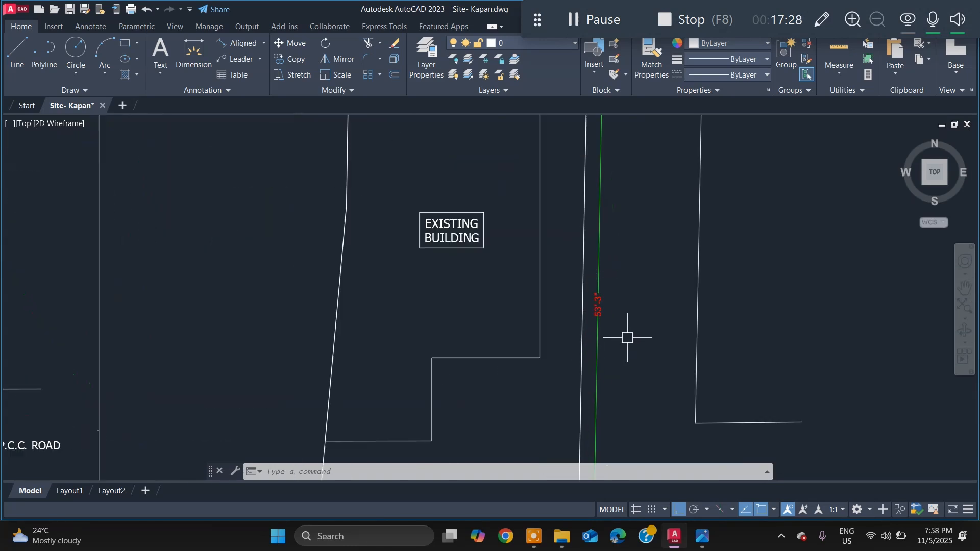
{"action": "scroll", "coordinate": [530, 288], "scroll_direction": "up", "scroll_amount": 5}
{"action": "scroll", "coordinate": [561, 263], "scroll_direction": "down", "scroll_amount": 6}
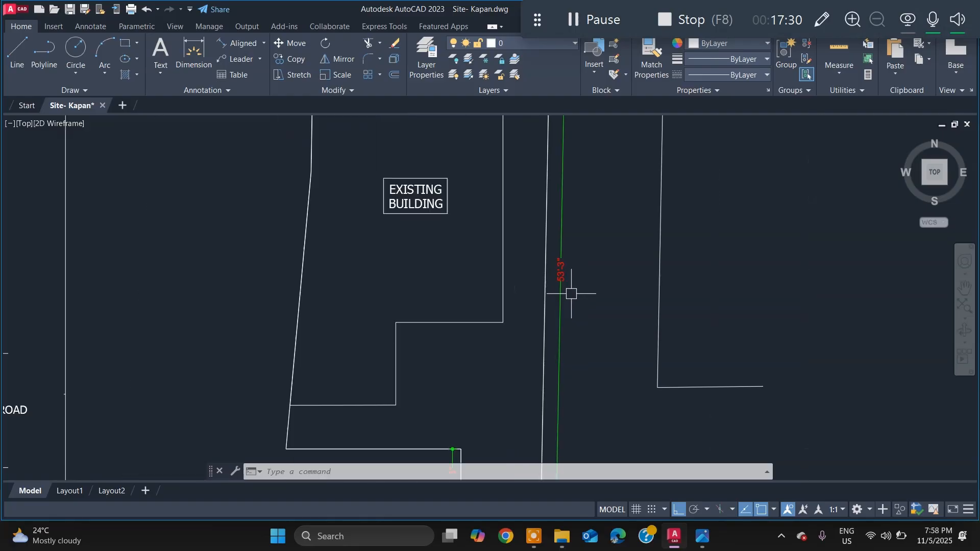
{"action": "scroll", "coordinate": [509, 227], "scroll_direction": "up", "scroll_amount": 4}
{"action": "scroll", "coordinate": [538, 256], "scroll_direction": "down", "scroll_amount": 2}
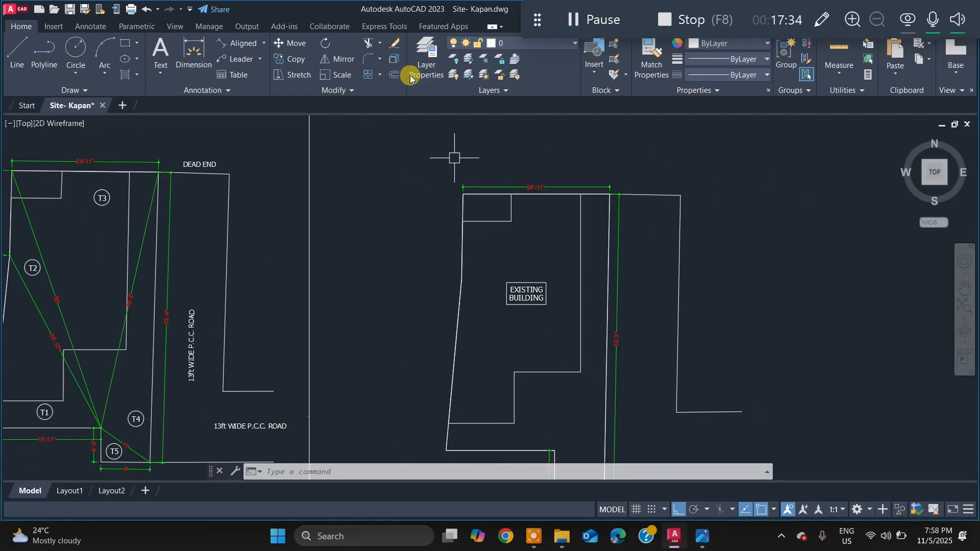
Step: Add an aligned dimension along the upper west boundary, from the northwest corner to the bend, placed just outside the line
{"action": "left_click", "coordinate": [224, 43]}
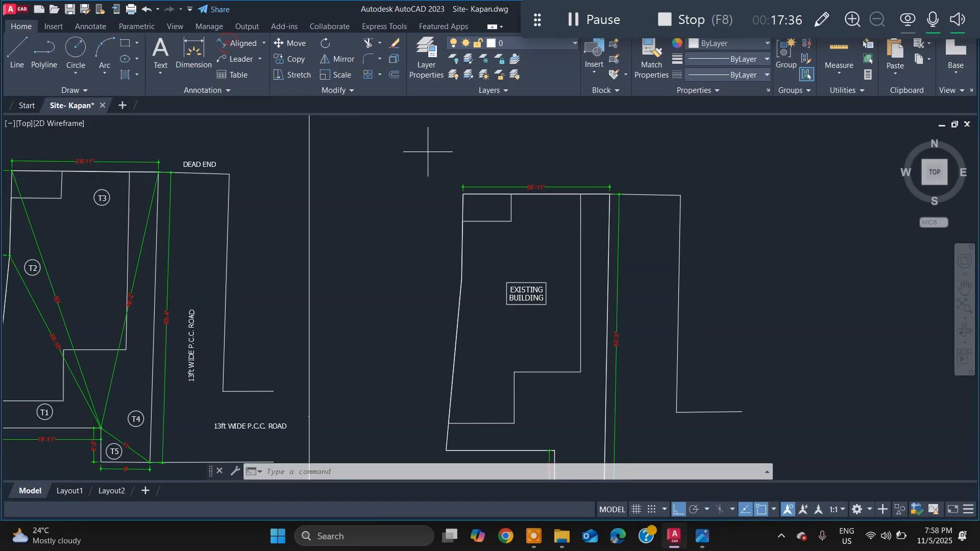
{"action": "left_click", "coordinate": [463, 195]}
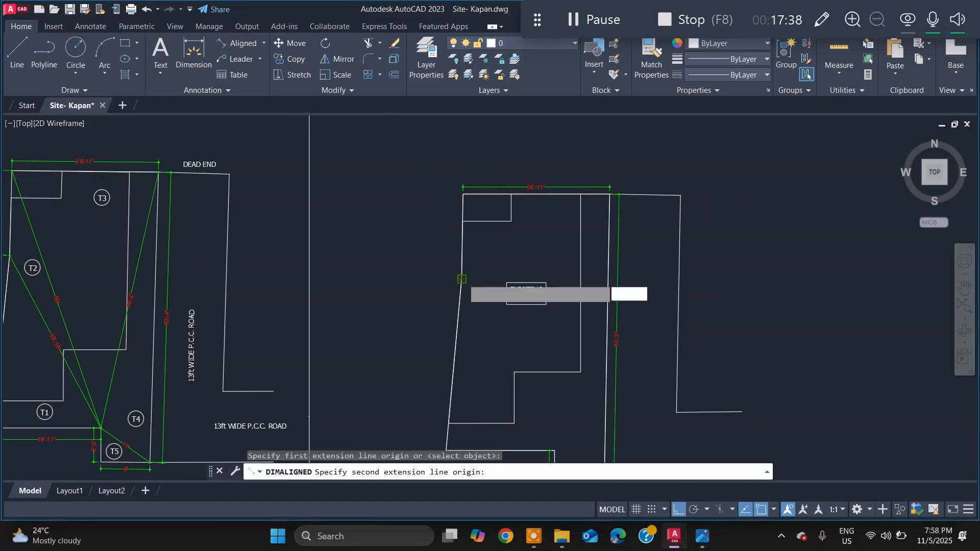
{"action": "left_click", "coordinate": [464, 283]}
{"action": "scroll", "coordinate": [457, 286], "scroll_direction": "up", "scroll_amount": 5}
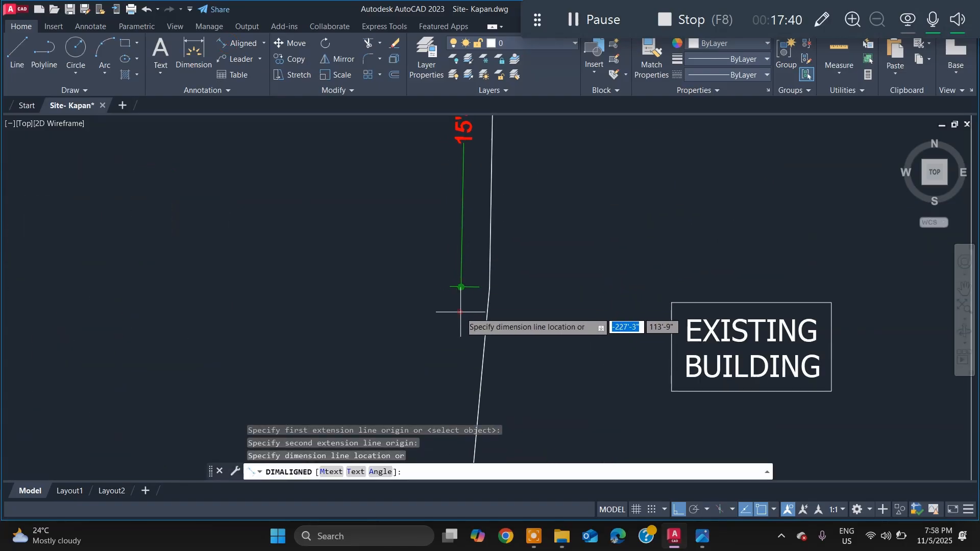
{"action": "key", "text": "Escape"}
{"action": "left_click", "coordinate": [490, 263]}
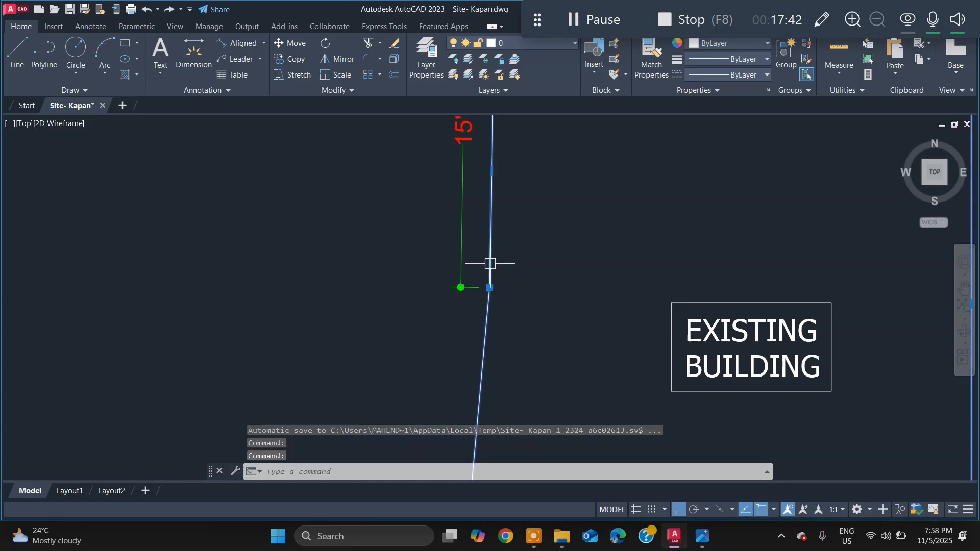
{"action": "key", "text": "space"}
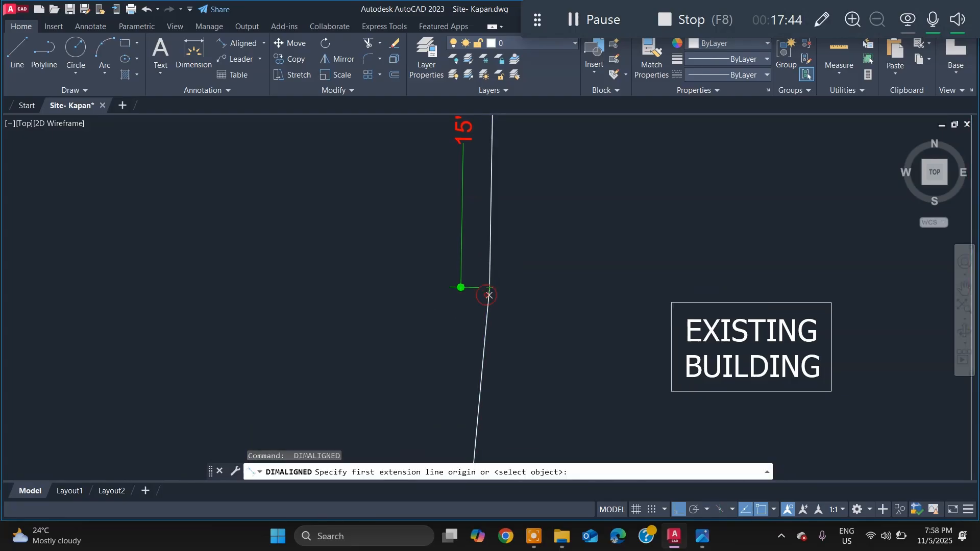
{"action": "left_click", "coordinate": [488, 295]}
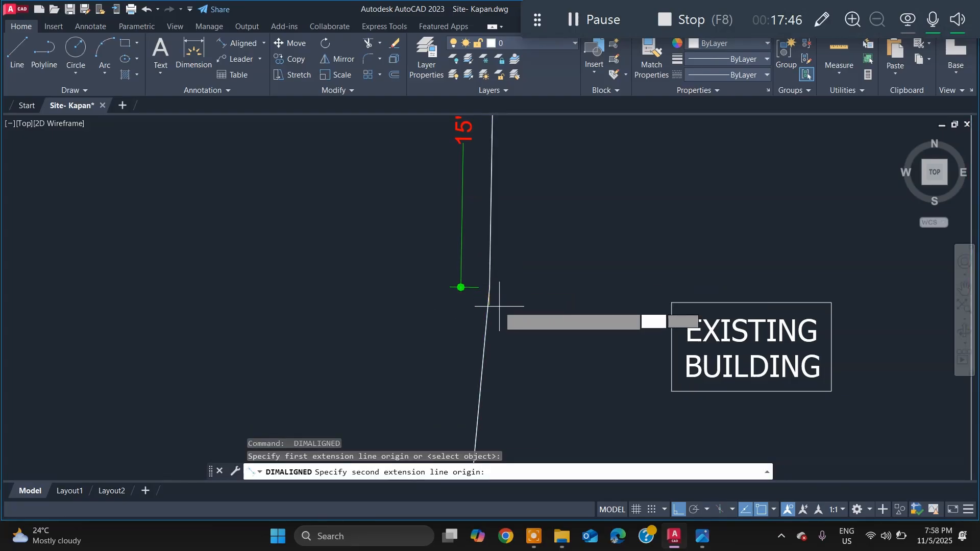
{"action": "key", "text": "Escape"}
Step: Add an aligned dimension along the lower west boundary, from the bend to the southwest corner, placed just outside the line
{"action": "key", "text": "space"}
{"action": "left_click", "coordinate": [489, 287]}
{"action": "scroll", "coordinate": [489, 287], "scroll_direction": "down", "scroll_amount": 5}
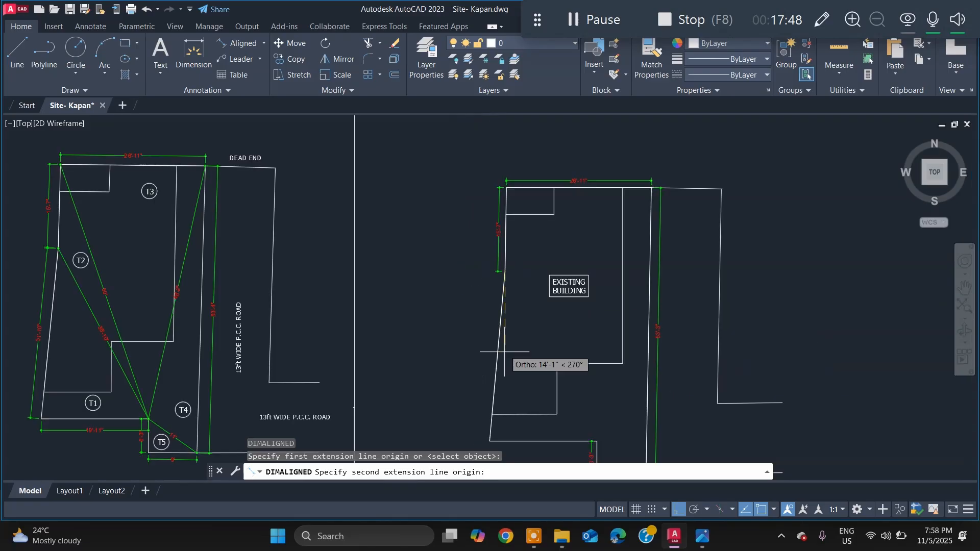
{"action": "scroll", "coordinate": [513, 360], "scroll_direction": "up", "scroll_amount": 4}
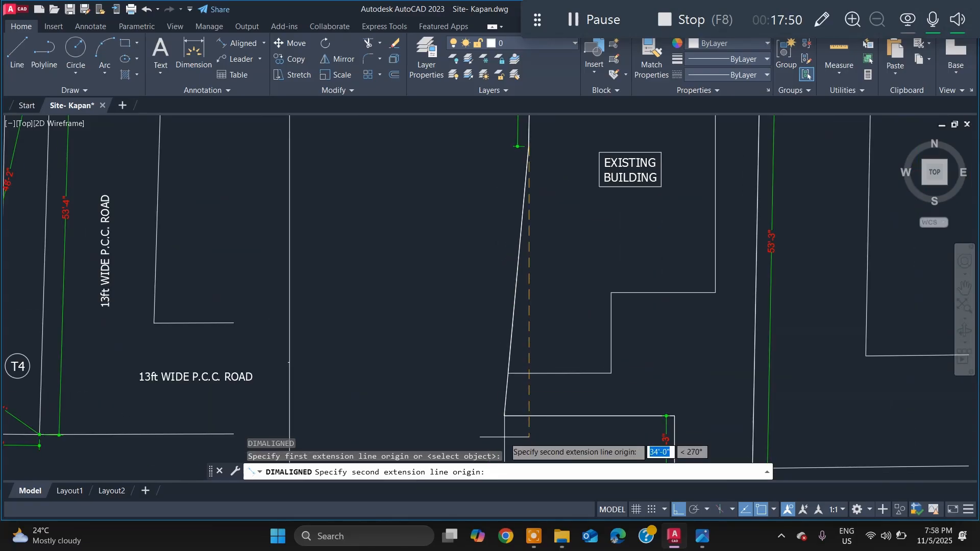
{"action": "scroll", "coordinate": [505, 413], "scroll_direction": "up", "scroll_amount": 2}
{"action": "left_click", "coordinate": [504, 406]}
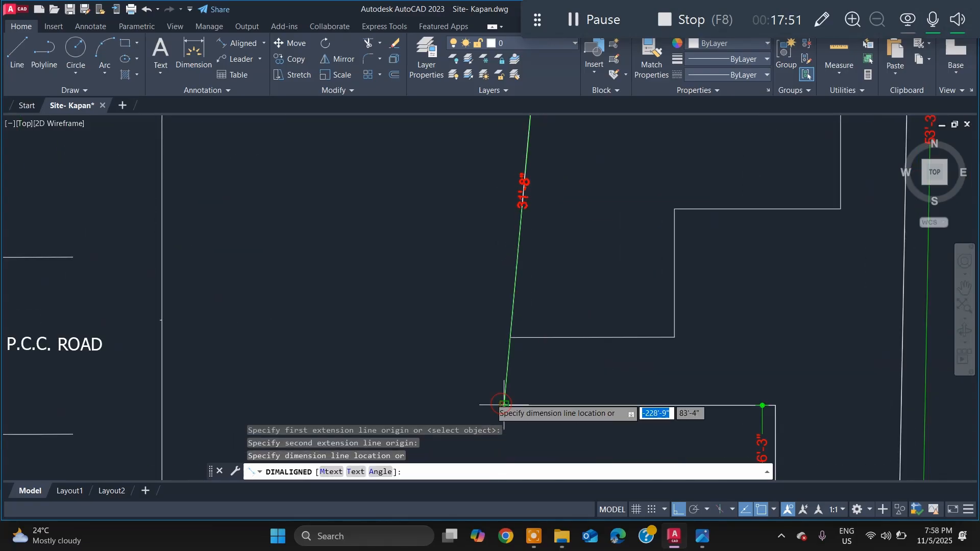
{"action": "left_click", "coordinate": [478, 414]}
Step: Add an aligned dimension along the south boundary, from the southwest corner to the step corner, placed just below the line
{"action": "key", "text": "Return"}
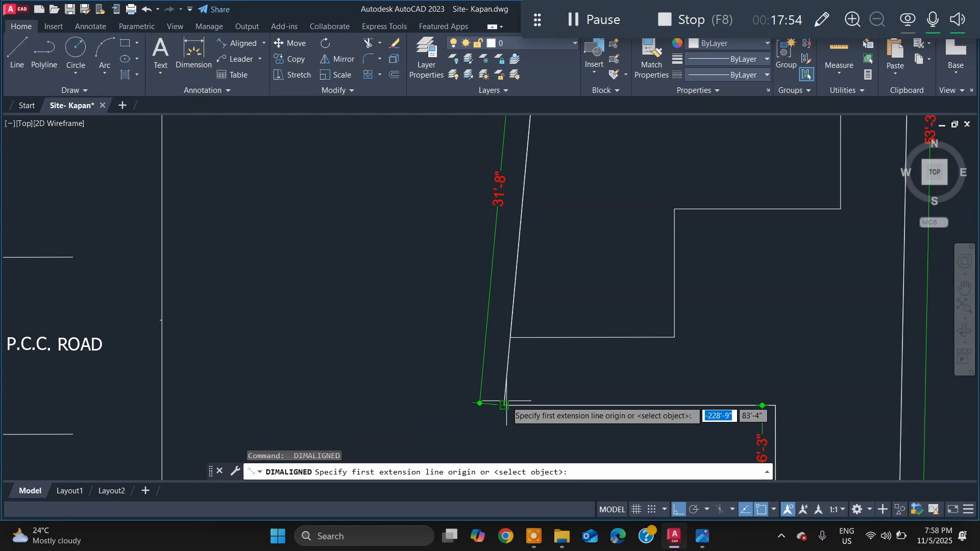
{"action": "left_click", "coordinate": [504, 406]}
{"action": "scroll", "coordinate": [773, 407], "scroll_direction": "up", "scroll_amount": 4}
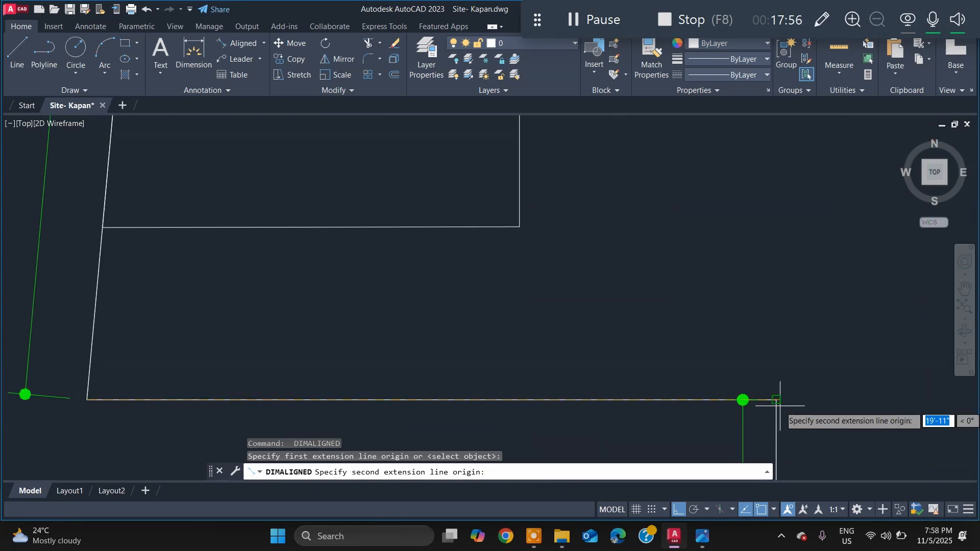
{"action": "left_click", "coordinate": [775, 406]}
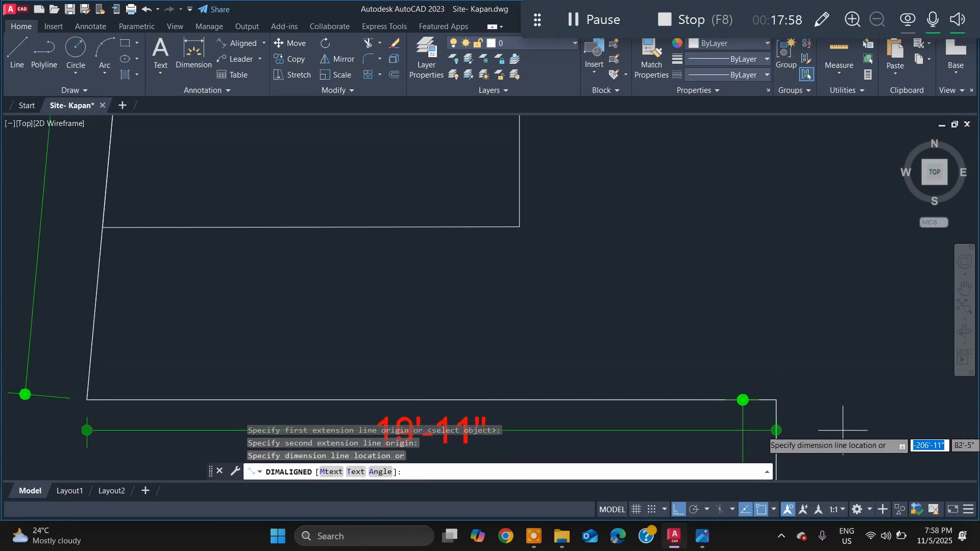
{"action": "left_click", "coordinate": [817, 433]}
{"action": "scroll", "coordinate": [720, 339], "scroll_direction": "down", "scroll_amount": 8}
{"action": "scroll", "coordinate": [716, 334], "scroll_direction": "down", "scroll_amount": 2}
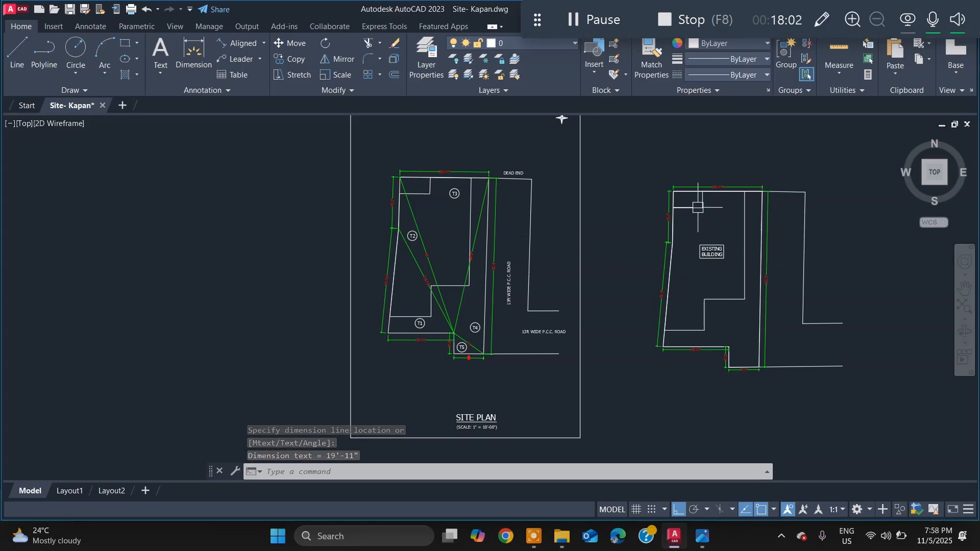
Step: Add an aligned diagonal dimension from the plot's northeast corner to the upper corner of the southern step, placed directly between the points
{"action": "left_click", "coordinate": [232, 44]}
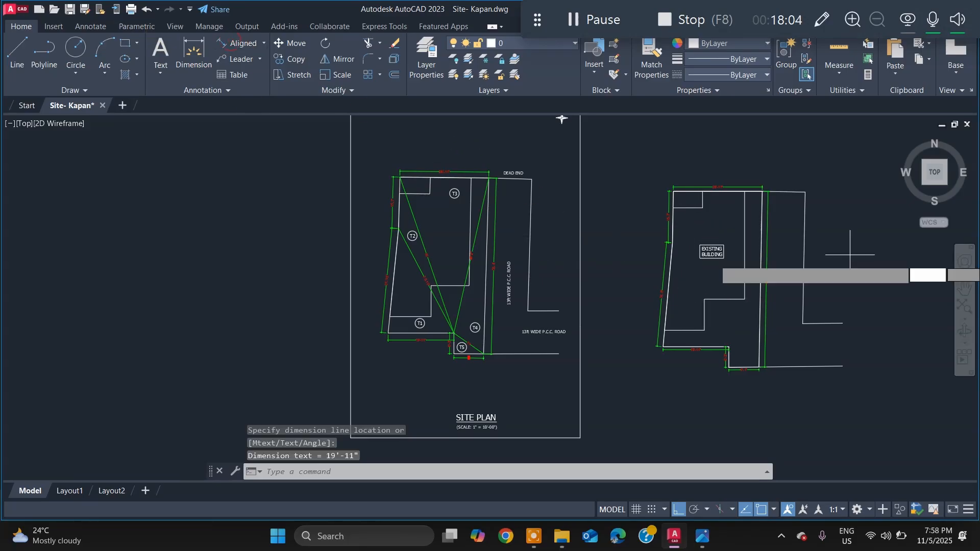
{"action": "scroll", "coordinate": [787, 208], "scroll_direction": "up", "scroll_amount": 4}
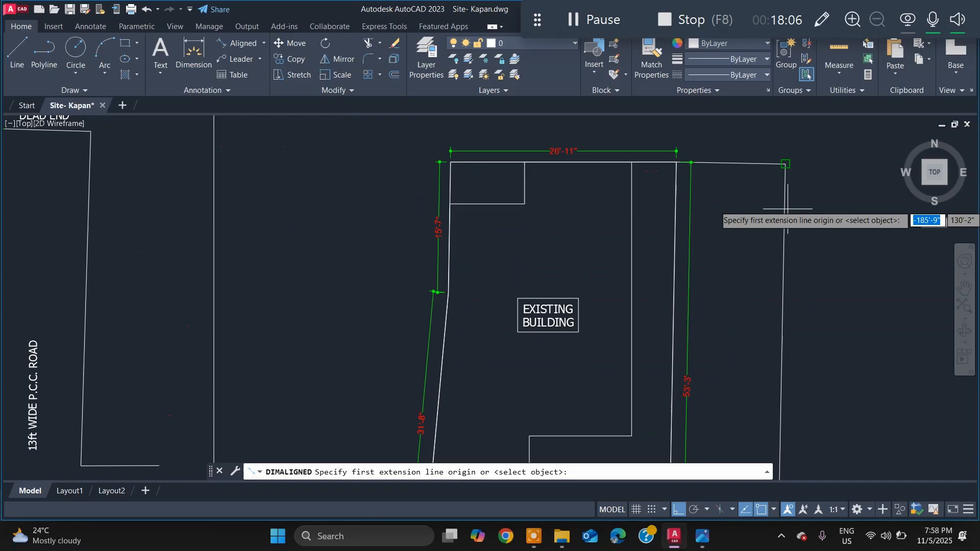
{"action": "left_click", "coordinate": [676, 163]}
{"action": "scroll", "coordinate": [737, 166], "scroll_direction": "down", "scroll_amount": 4}
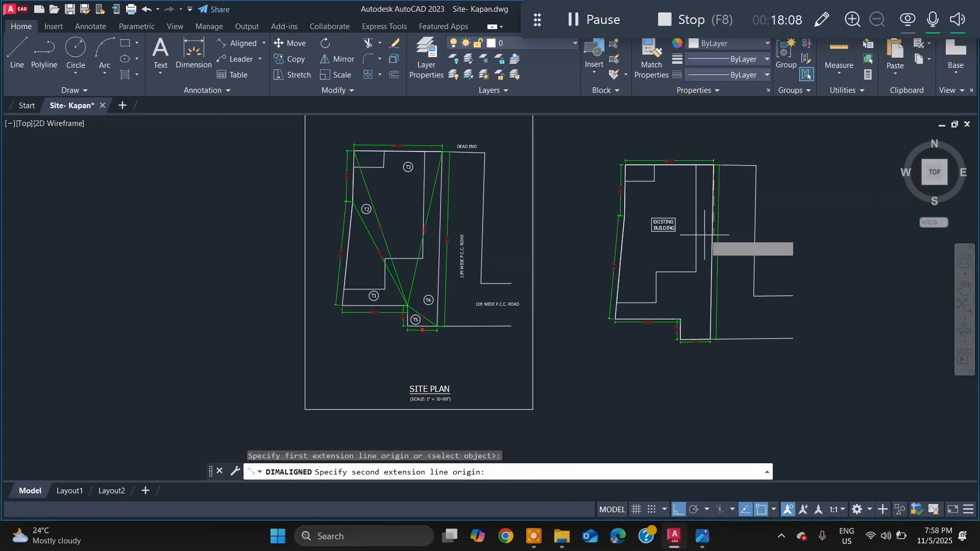
{"action": "scroll", "coordinate": [681, 324], "scroll_direction": "up", "scroll_amount": 4}
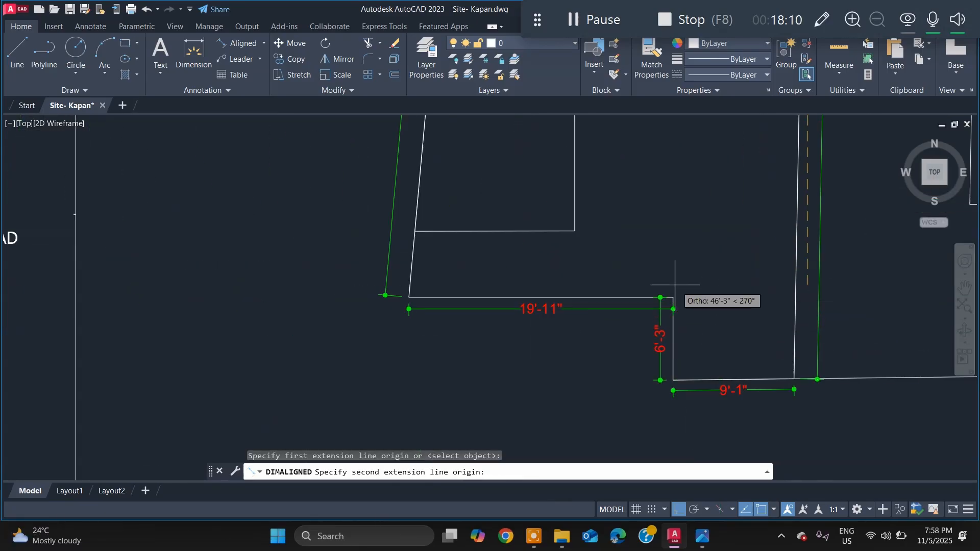
{"action": "scroll", "coordinate": [668, 294], "scroll_direction": "up", "scroll_amount": 4}
{"action": "left_click", "coordinate": [692, 287]}
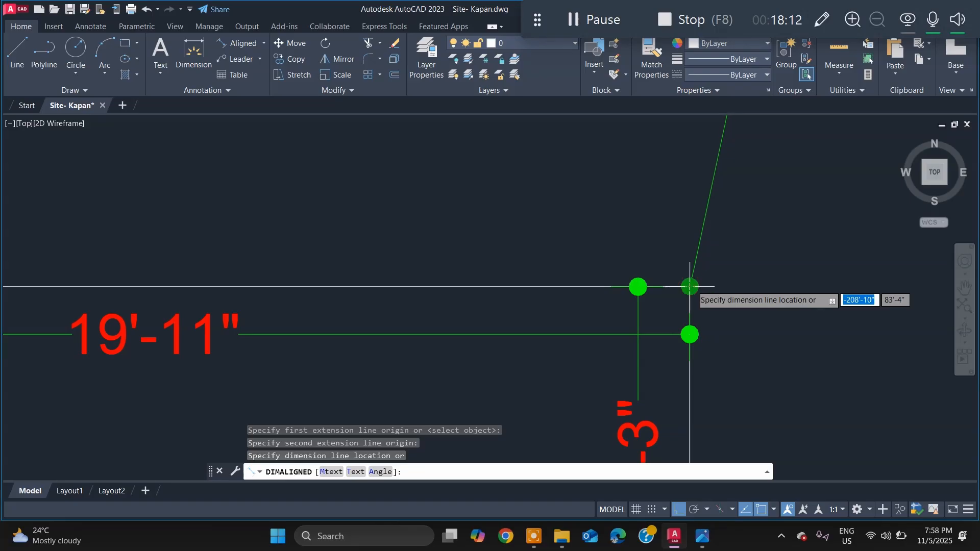
{"action": "left_click", "coordinate": [691, 286]}
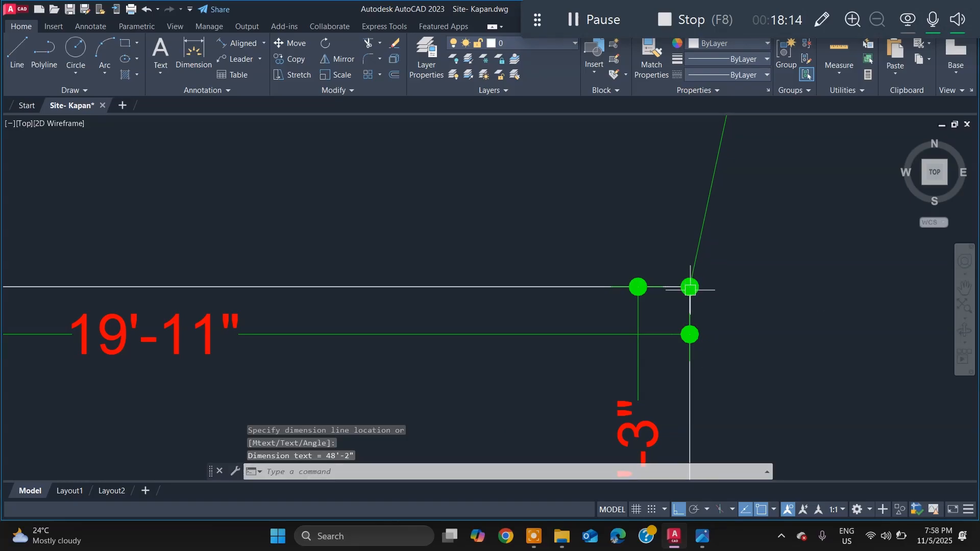
Step: Add an aligned diagonal dimension from the upper corner of the southern step to the northwest corner, placed directly between the points
{"action": "key", "text": "Return"}
{"action": "scroll", "coordinate": [688, 290], "scroll_direction": "up", "scroll_amount": 6}
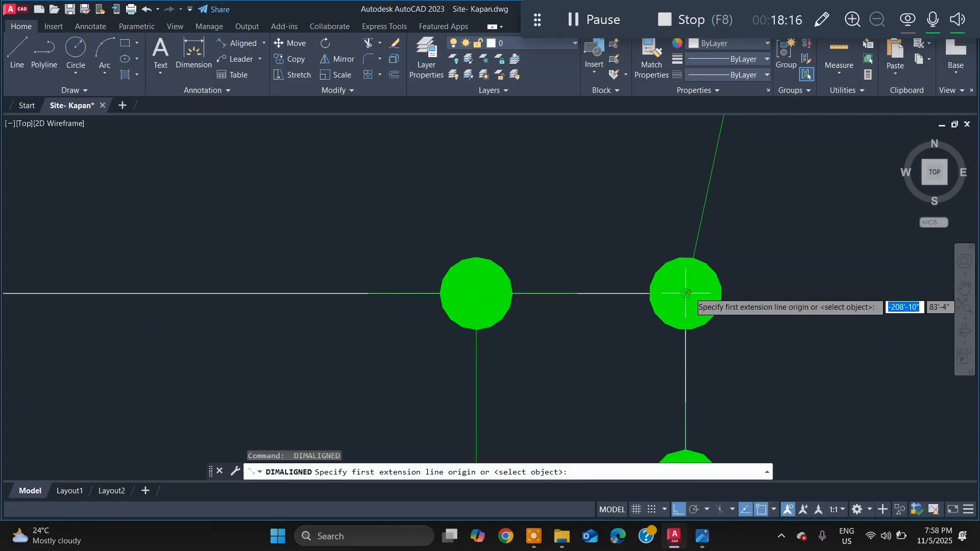
{"action": "left_click", "coordinate": [686, 293]}
{"action": "scroll", "coordinate": [707, 362], "scroll_direction": "down", "scroll_amount": 6}
{"action": "scroll", "coordinate": [646, 199], "scroll_direction": "down", "scroll_amount": 2}
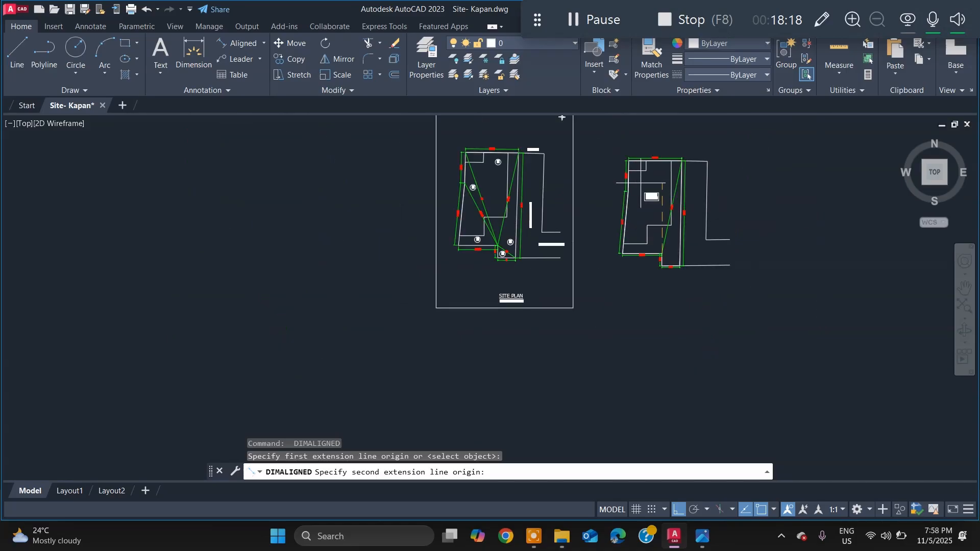
{"action": "scroll", "coordinate": [641, 182], "scroll_direction": "up", "scroll_amount": 4}
{"action": "scroll", "coordinate": [617, 154], "scroll_direction": "down", "scroll_amount": 4}
{"action": "scroll", "coordinate": [645, 247], "scroll_direction": "up", "scroll_amount": 6}
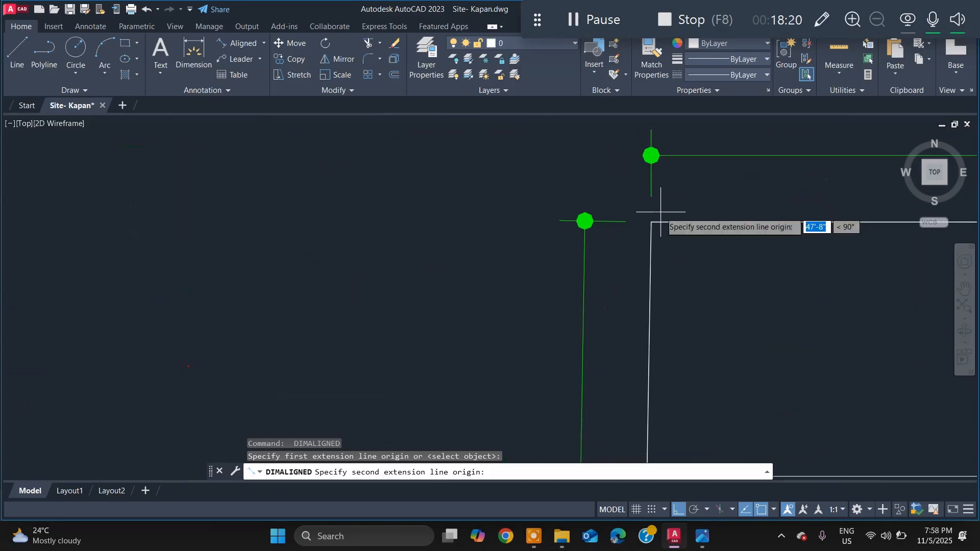
{"action": "left_click", "coordinate": [652, 221]}
{"action": "left_click", "coordinate": [653, 221]}
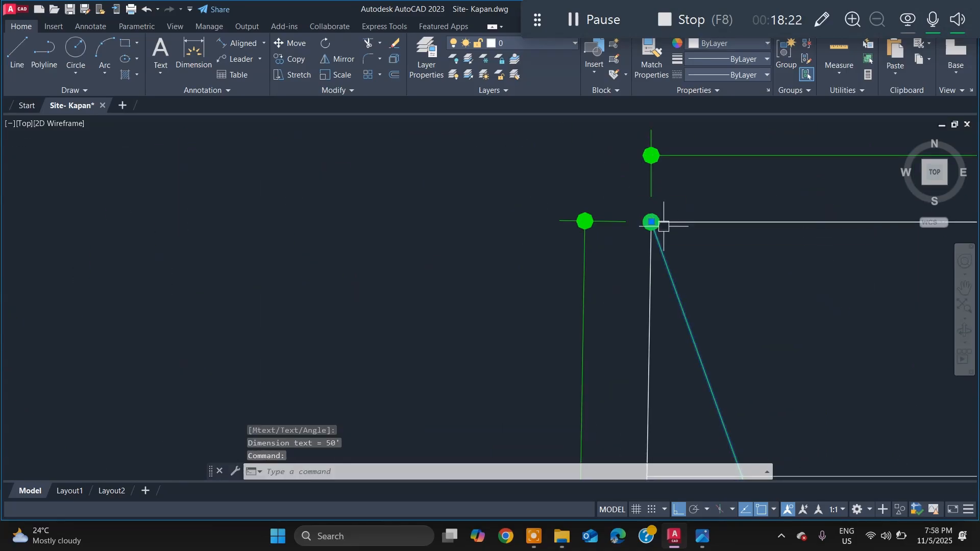
Step: Look over the dimensioned plan copy, switch to the photo viewer and examine the north boundary dimensions in the site plan photo
{"action": "scroll", "coordinate": [664, 226], "scroll_direction": "down", "scroll_amount": 4}
{"action": "scroll", "coordinate": [734, 269], "scroll_direction": "down", "scroll_amount": 5}
{"action": "scroll", "coordinate": [746, 435], "scroll_direction": "up", "scroll_amount": 6}
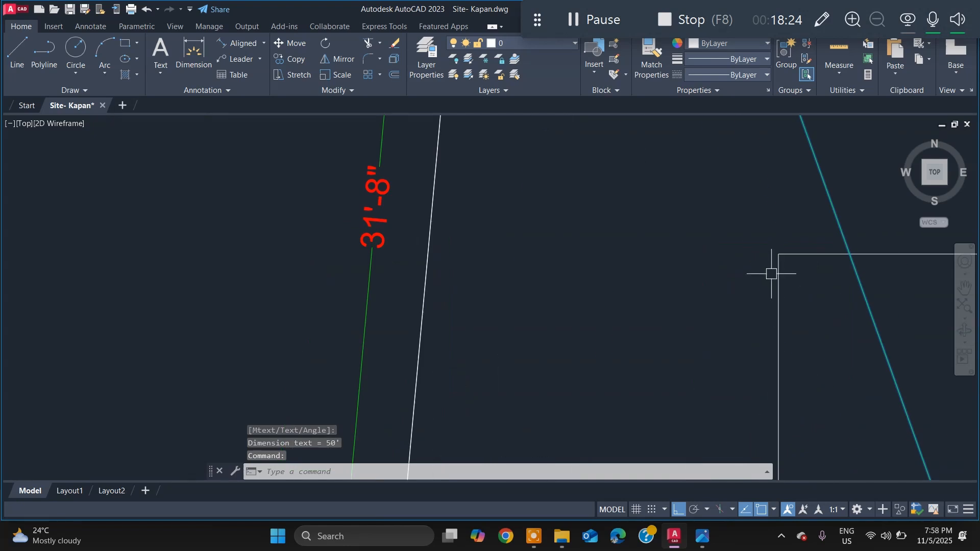
{"action": "scroll", "coordinate": [772, 271], "scroll_direction": "down", "scroll_amount": 8}
{"action": "scroll", "coordinate": [841, 166], "scroll_direction": "up", "scroll_amount": 6}
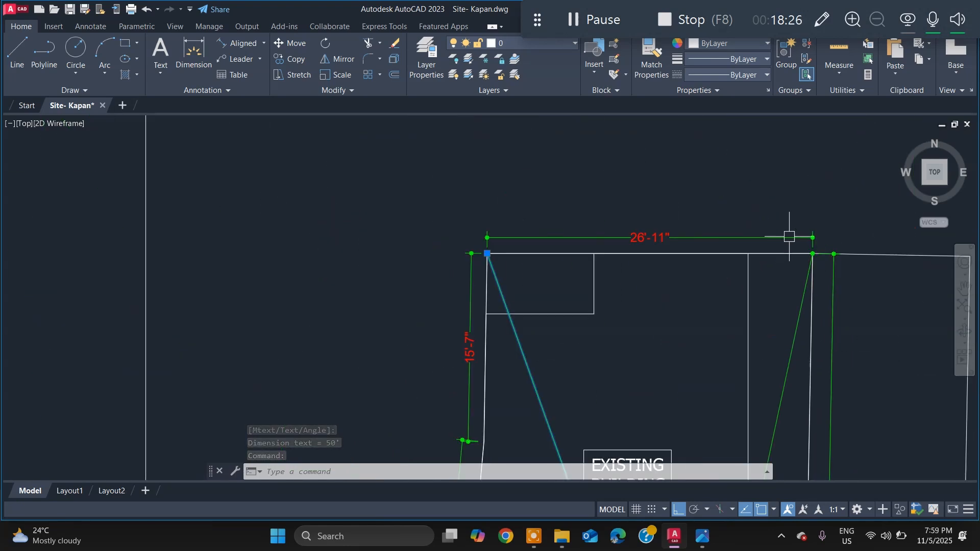
{"action": "key", "text": "alt+Tab"}
{"action": "scroll", "coordinate": [468, 231], "scroll_direction": "down", "scroll_amount": 1}
{"action": "scroll", "coordinate": [521, 65], "scroll_direction": "up", "scroll_amount": 2}
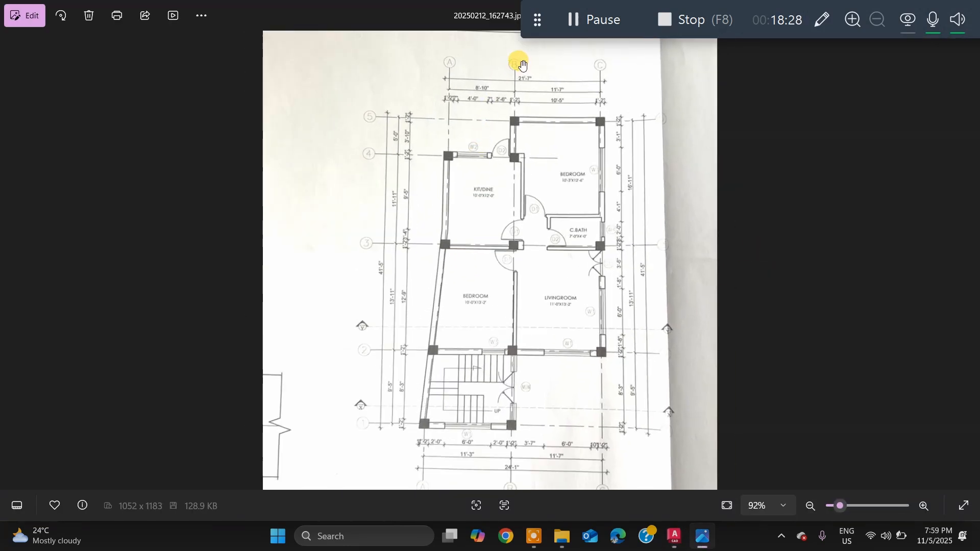
{"action": "scroll", "coordinate": [533, 164], "scroll_direction": "down", "scroll_amount": 1}
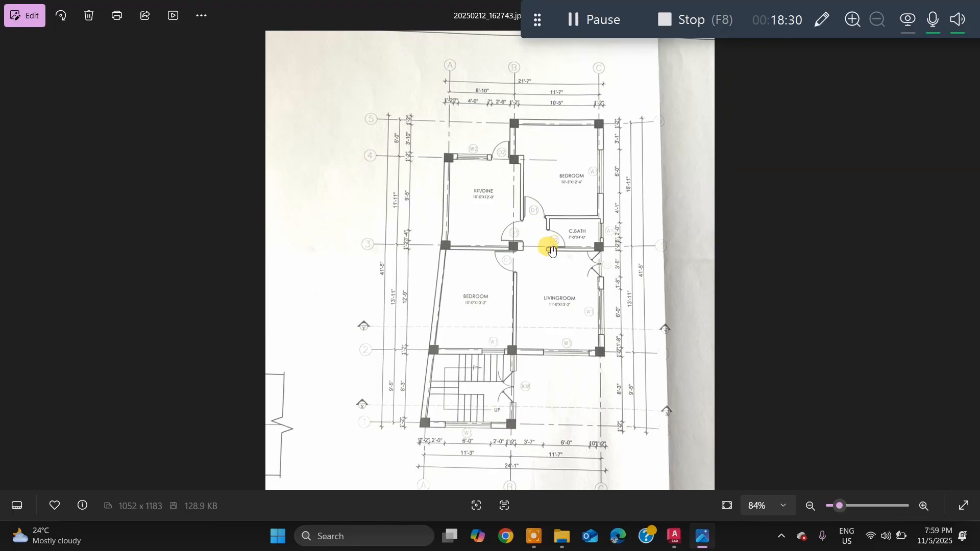
{"action": "key", "text": "Left"}
{"action": "scroll", "coordinate": [546, 81], "scroll_direction": "up", "scroll_amount": 5}
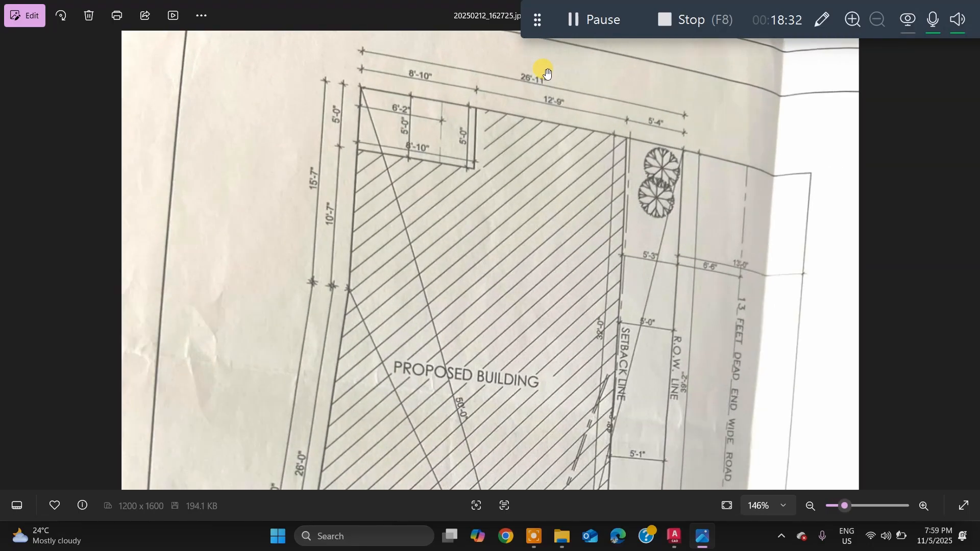
Step: Compare the west boundary dimensions of the plan copy in AutoCAD with those in the site plan photo
{"action": "key", "text": "alt+Tab"}
{"action": "scroll", "coordinate": [653, 254], "scroll_direction": "down", "scroll_amount": 5}
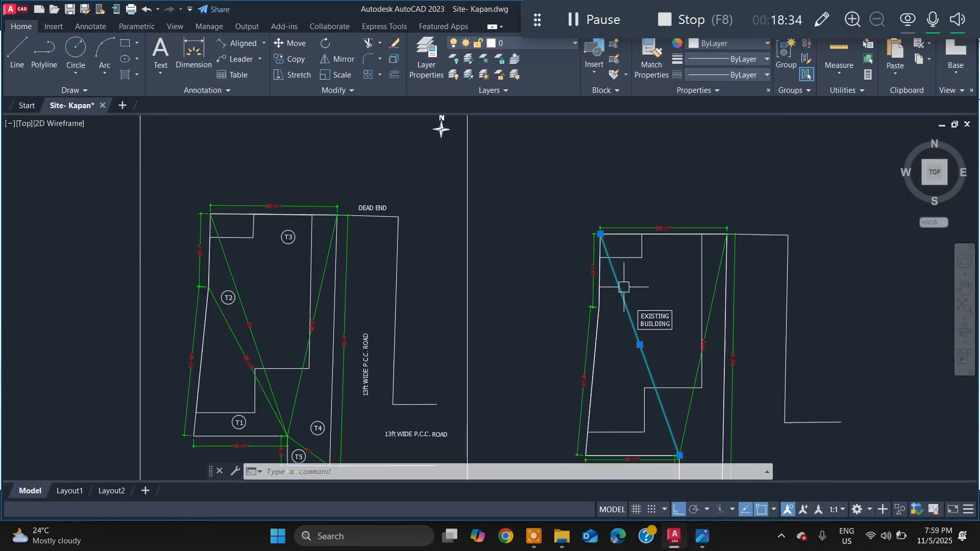
{"action": "scroll", "coordinate": [541, 274], "scroll_direction": "up", "scroll_amount": 8}
{"action": "key", "text": "alt+Tab"}
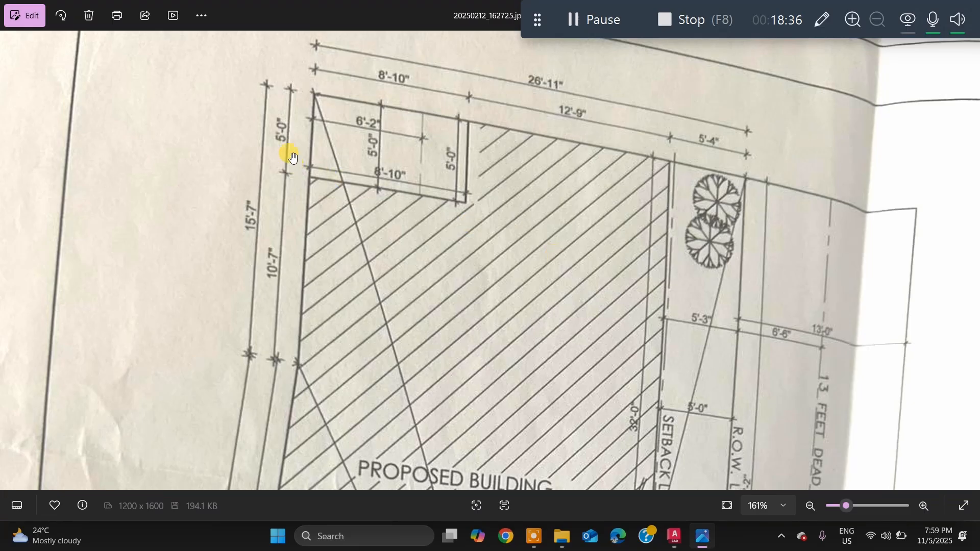
{"action": "key", "text": "alt+Tab"}
{"action": "scroll", "coordinate": [532, 372], "scroll_direction": "down", "scroll_amount": 5}
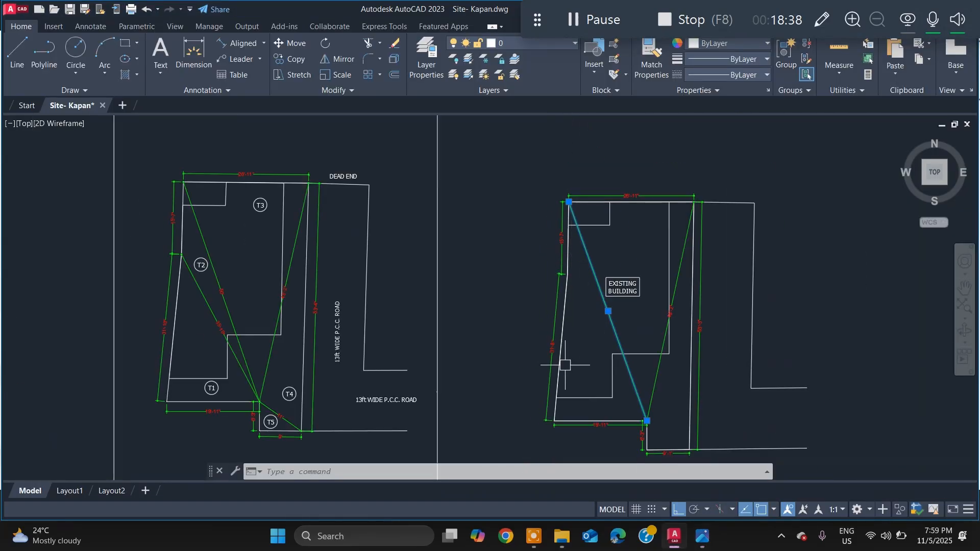
{"action": "scroll", "coordinate": [542, 310], "scroll_direction": "up", "scroll_amount": 6}
{"action": "key", "text": "alt+Tab"}
{"action": "scroll", "coordinate": [274, 386], "scroll_direction": "down", "scroll_amount": 2}
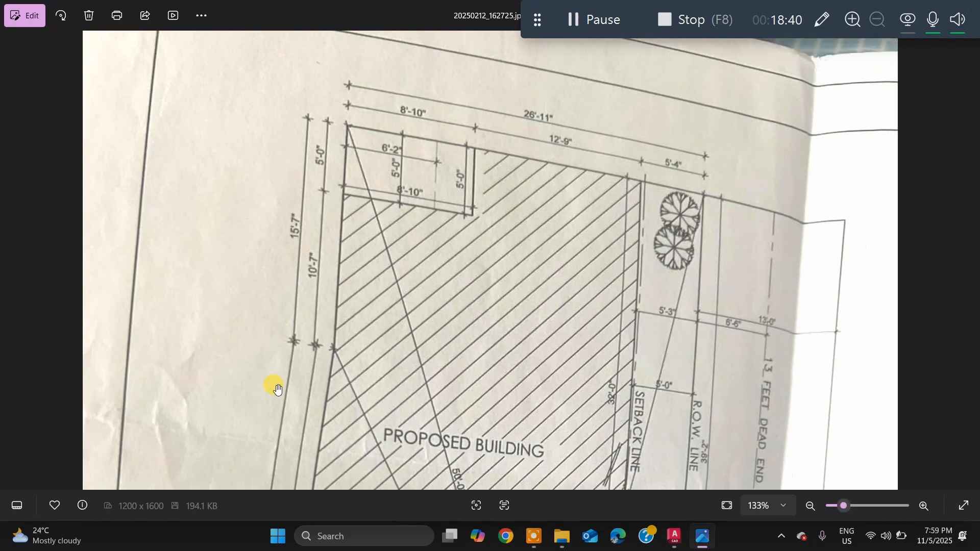
{"action": "scroll", "coordinate": [373, 372], "scroll_direction": "down", "scroll_amount": 3}
{"action": "scroll", "coordinate": [326, 452], "scroll_direction": "up", "scroll_amount": 3}
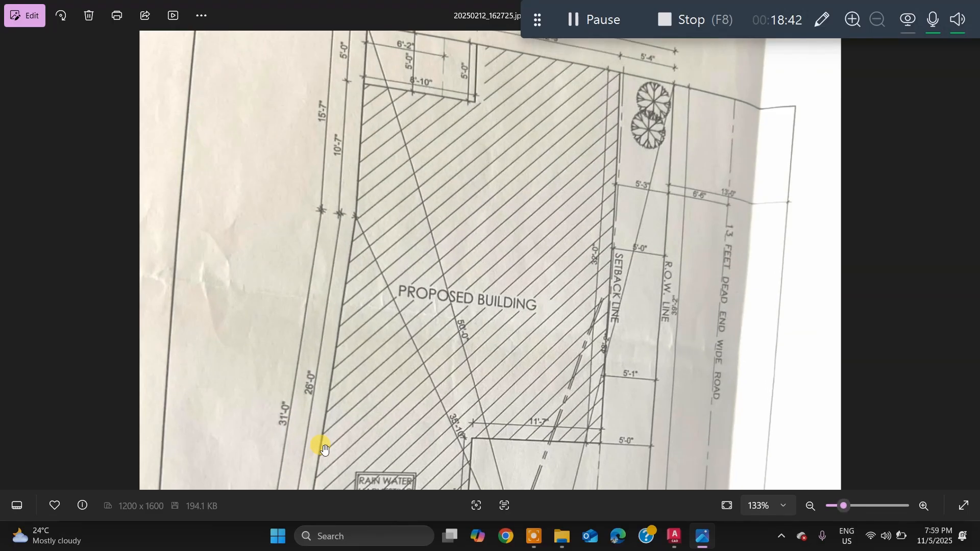
Step: Return to AutoCAD, recheck the lower west boundary dimension against the site plan photo, and clear the diagonal dimension's selection
{"action": "key", "text": "alt+Tab"}
{"action": "scroll", "coordinate": [547, 265], "scroll_direction": "down", "scroll_amount": 2}
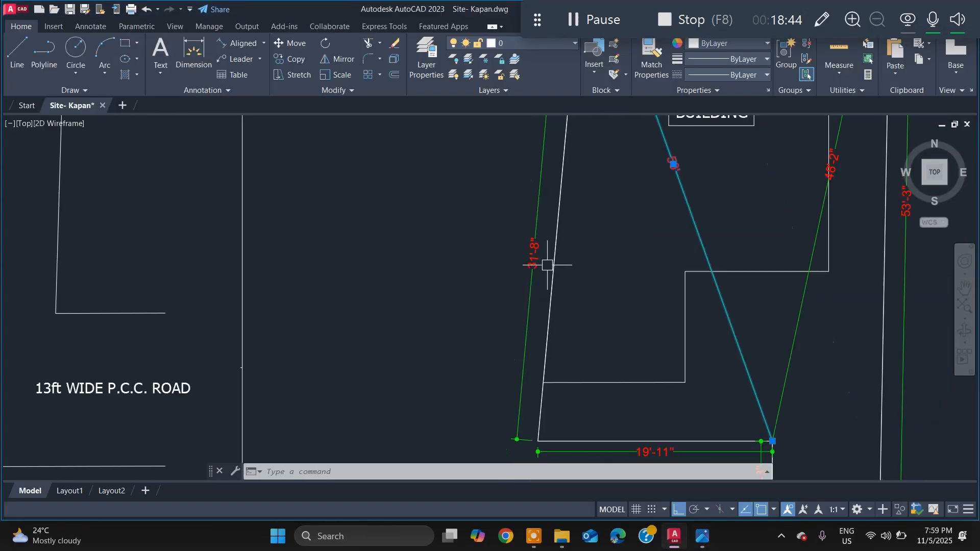
{"action": "scroll", "coordinate": [532, 276], "scroll_direction": "up", "scroll_amount": 2}
{"action": "scroll", "coordinate": [535, 267], "scroll_direction": "down", "scroll_amount": 2}
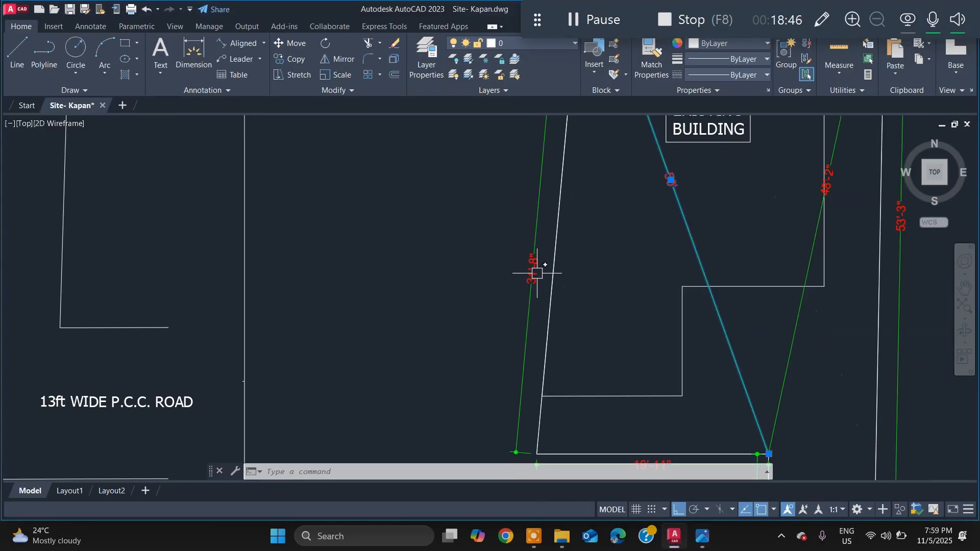
{"action": "scroll", "coordinate": [536, 280], "scroll_direction": "down", "scroll_amount": 2}
{"action": "scroll", "coordinate": [535, 275], "scroll_direction": "down", "scroll_amount": 2}
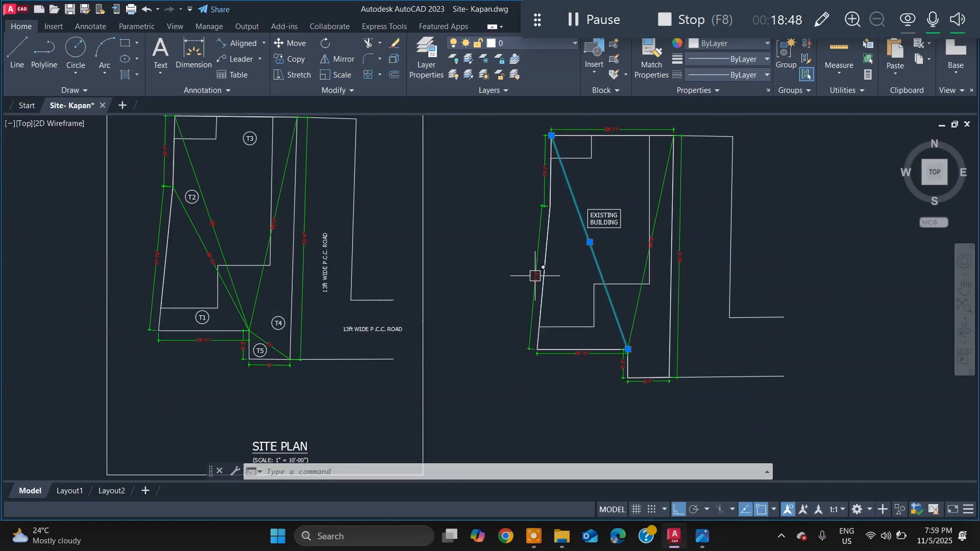
{"action": "scroll", "coordinate": [540, 273], "scroll_direction": "up", "scroll_amount": 5}
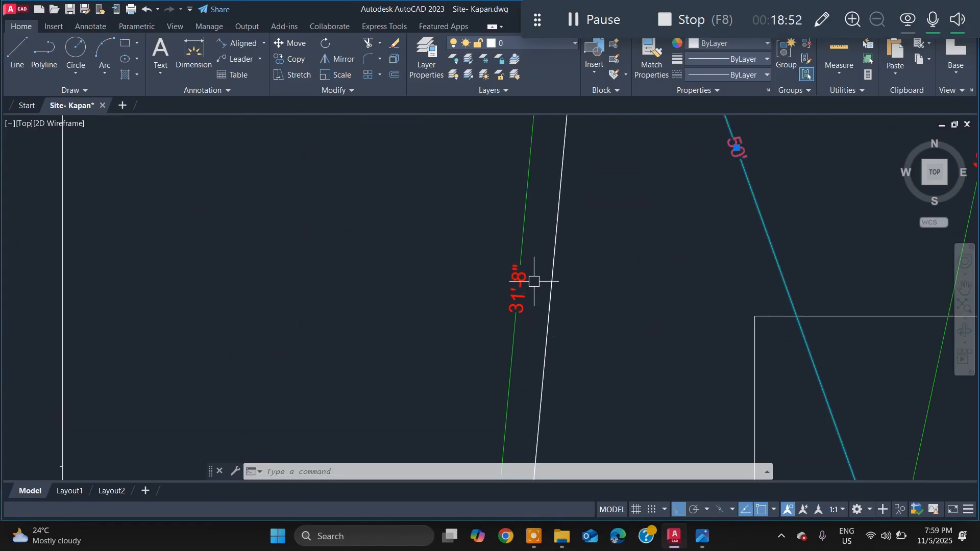
{"action": "key", "text": "alt+Tab"}
{"action": "key", "text": "alt+Tab"}
{"action": "scroll", "coordinate": [572, 274], "scroll_direction": "down", "scroll_amount": 5}
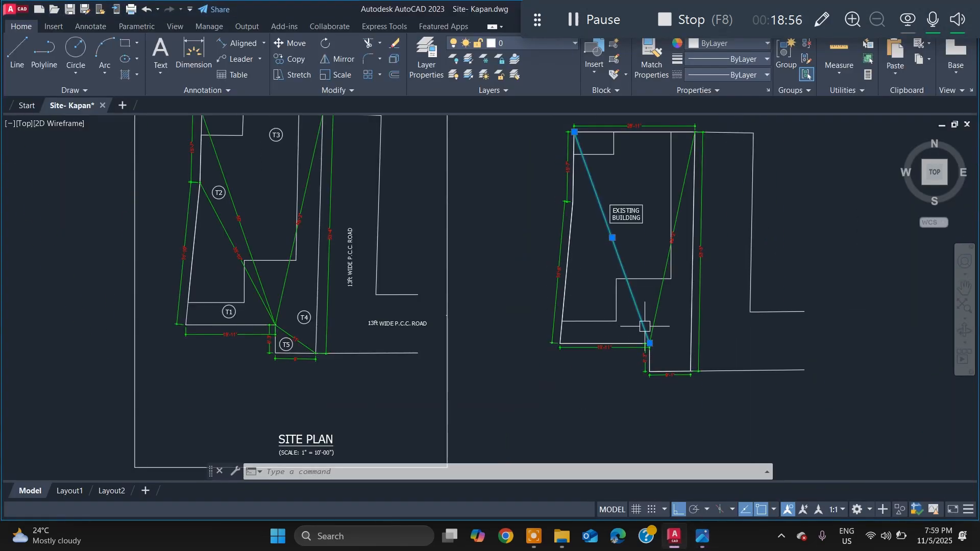
{"action": "scroll", "coordinate": [644, 326], "scroll_direction": "up", "scroll_amount": 2}
{"action": "scroll", "coordinate": [582, 345], "scroll_direction": "down", "scroll_amount": 2}
{"action": "scroll", "coordinate": [561, 228], "scroll_direction": "up", "scroll_amount": 3}
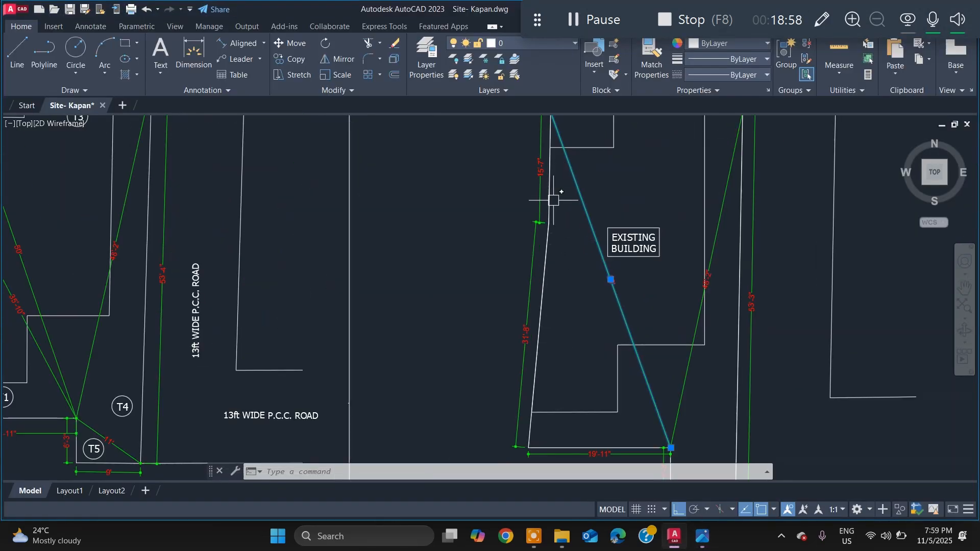
{"action": "key", "text": "Escape"}
{"action": "scroll", "coordinate": [556, 232], "scroll_direction": "up", "scroll_amount": 2}
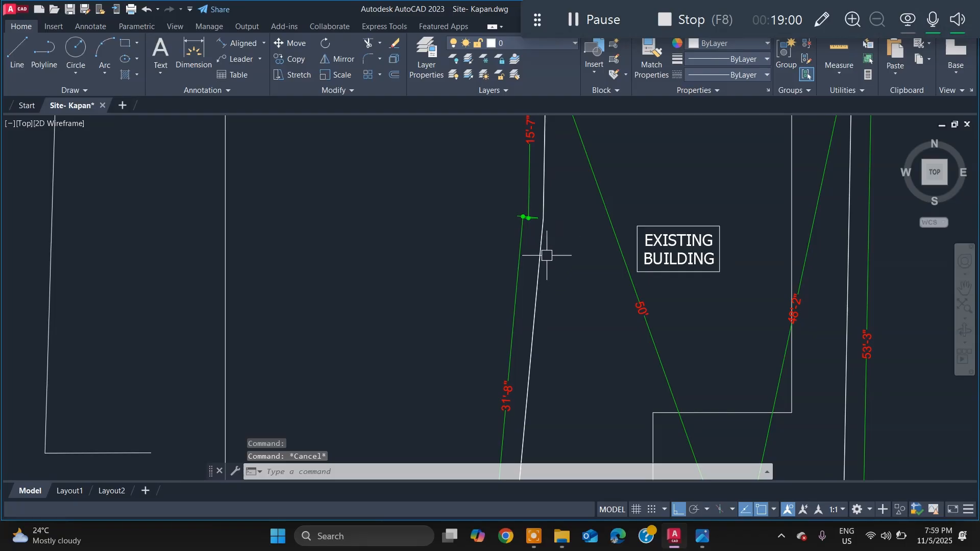
{"action": "scroll", "coordinate": [546, 255], "scroll_direction": "down", "scroll_amount": 4}
{"action": "scroll", "coordinate": [539, 277], "scroll_direction": "up", "scroll_amount": 4}
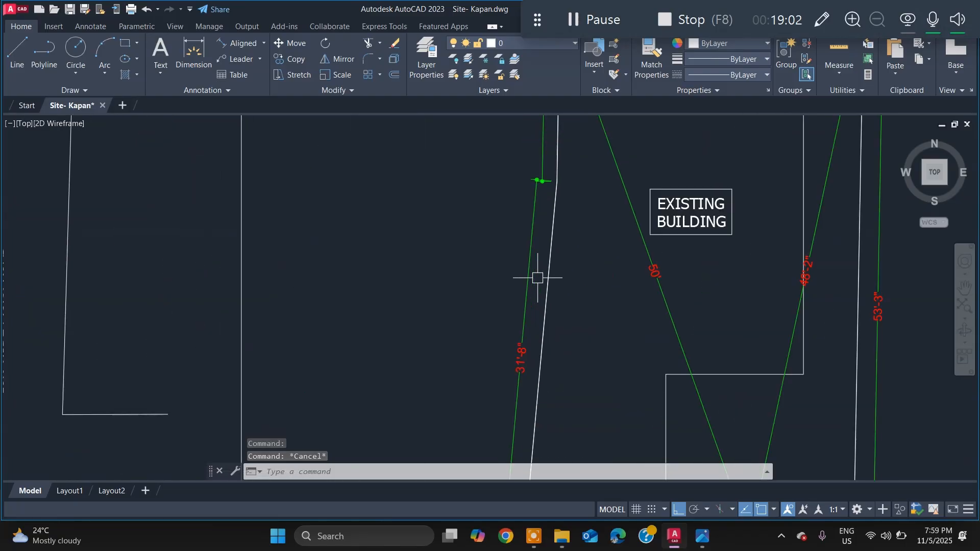
Step: Delete the aligned dimension along the lower west boundary of the plan copy and leave the building outline unselected
{"action": "left_click", "coordinate": [528, 278]}
{"action": "key", "text": "Delete"}
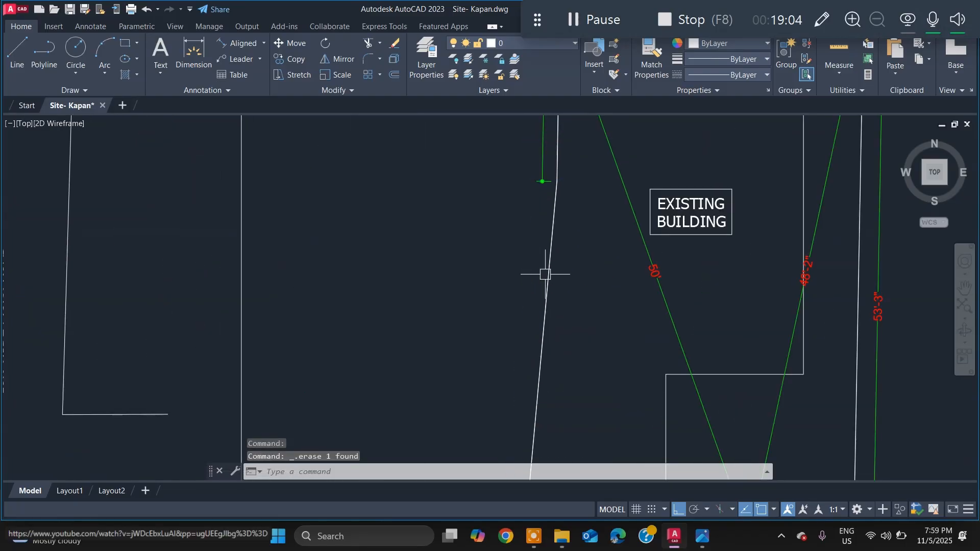
{"action": "scroll", "coordinate": [553, 279], "scroll_direction": "down", "scroll_amount": 2}
{"action": "left_click", "coordinate": [546, 276]}
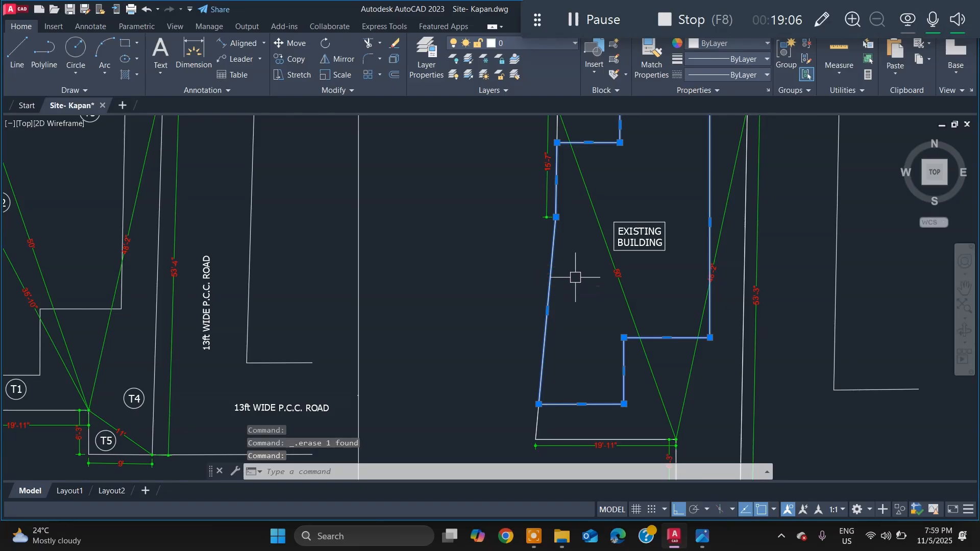
{"action": "key", "text": "Escape"}
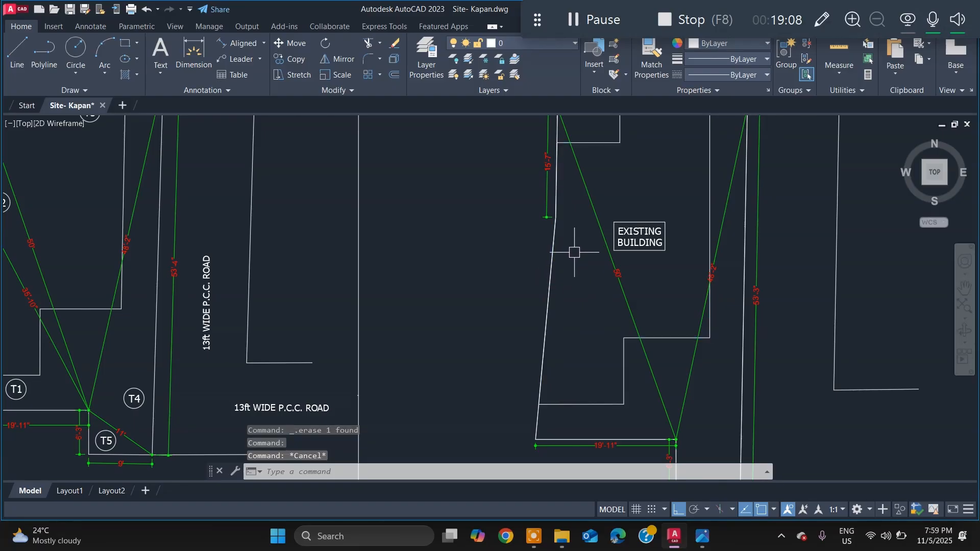
Step: Draw a construction circle with a 31' radius centred on the bend point of the west boundary
{"action": "scroll", "coordinate": [567, 227], "scroll_direction": "up", "scroll_amount": 4}
{"action": "type", "text": "c"}
{"action": "key", "text": "Return"}
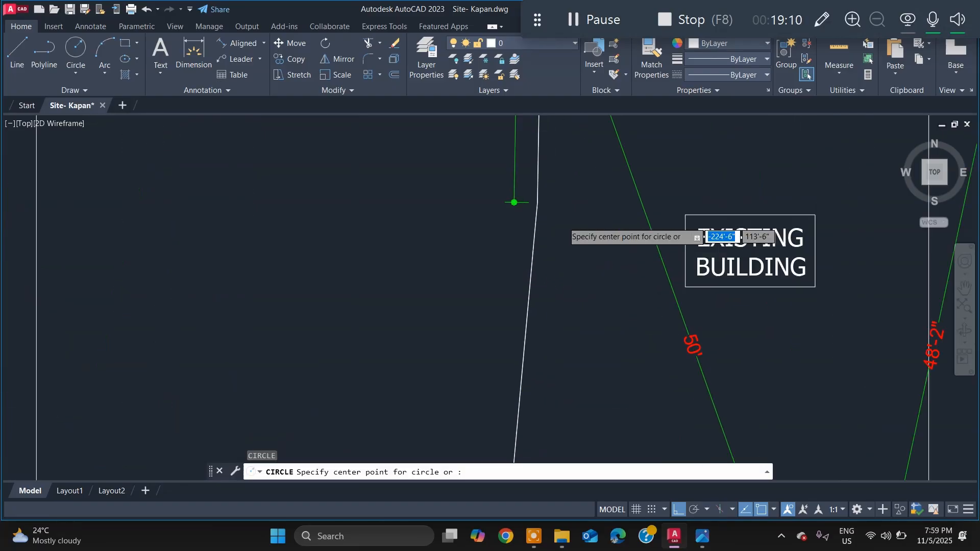
{"action": "left_click", "coordinate": [543, 207]}
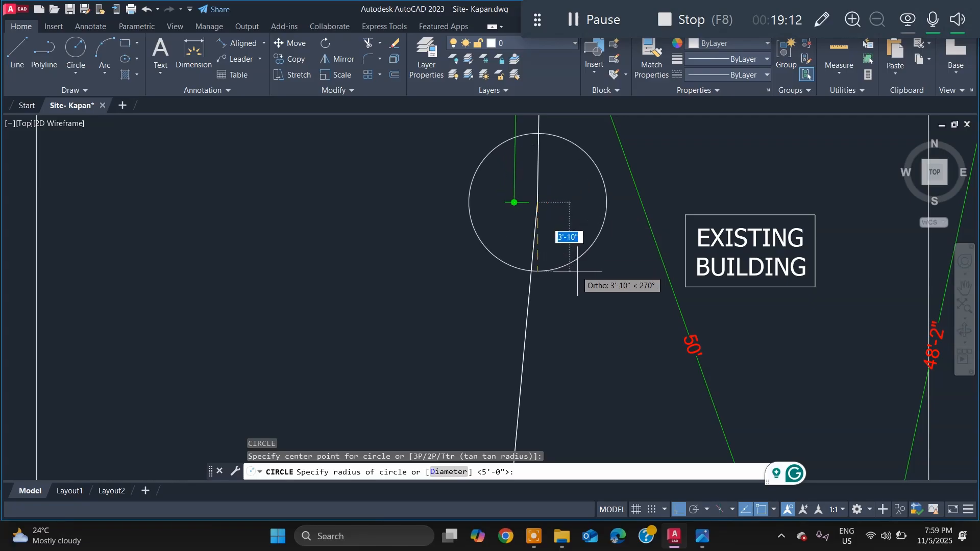
{"action": "type", "text": "31'"}
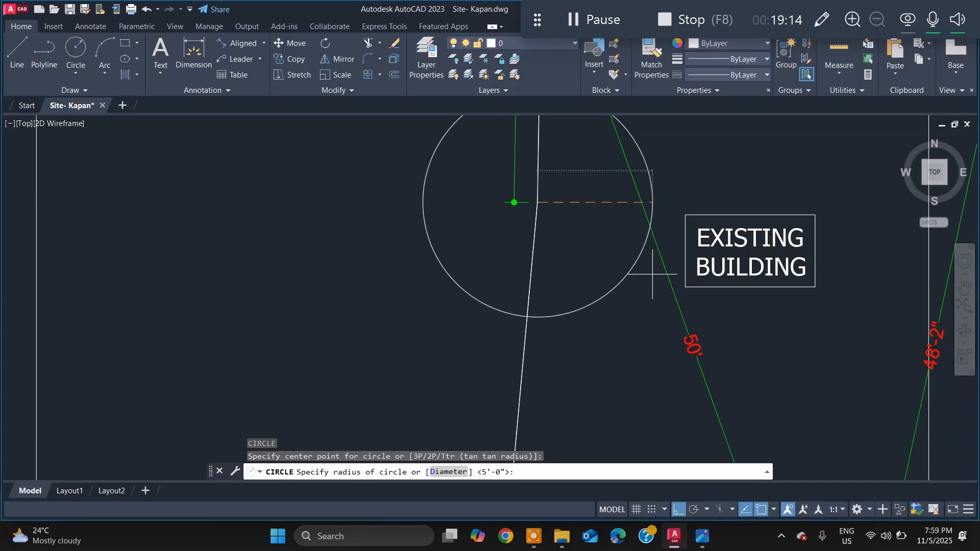
{"action": "key", "text": "Return"}
{"action": "scroll", "coordinate": [676, 330], "scroll_direction": "down", "scroll_amount": 5}
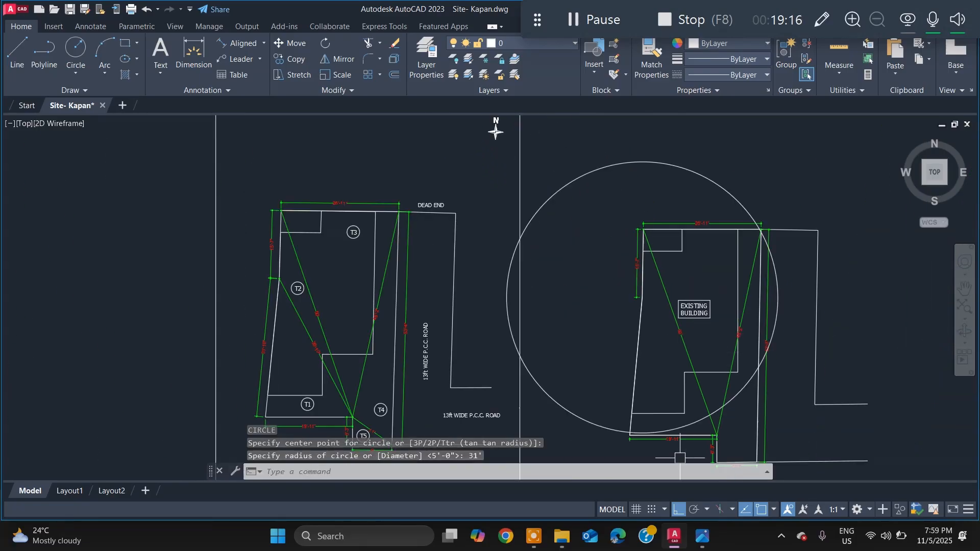
{"action": "scroll", "coordinate": [680, 457], "scroll_direction": "up", "scroll_amount": 3}
{"action": "left_click", "coordinate": [686, 421]}
{"action": "type", "text": "c"}
{"action": "key", "text": "Return"}
{"action": "scroll", "coordinate": [771, 401], "scroll_direction": "up", "scroll_amount": 10}
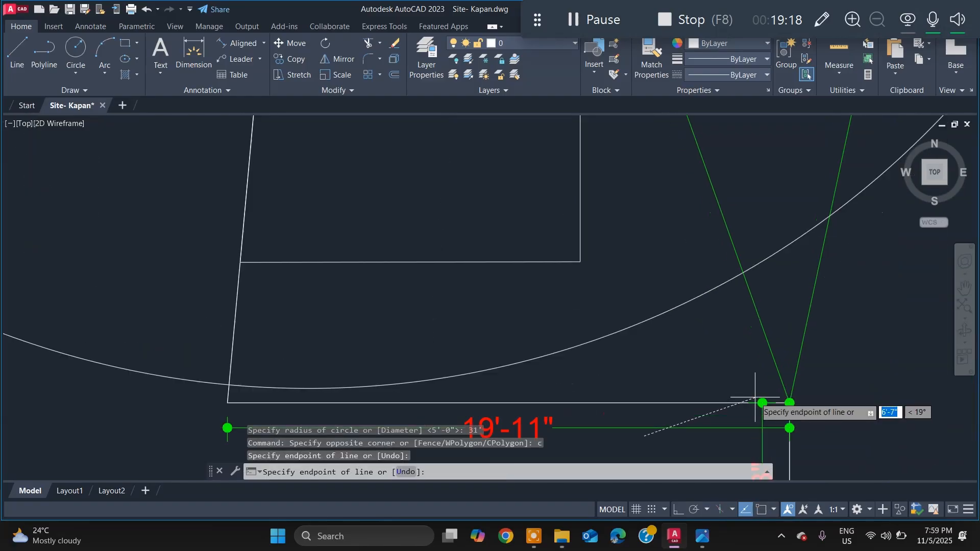
{"action": "key", "text": "Escape"}
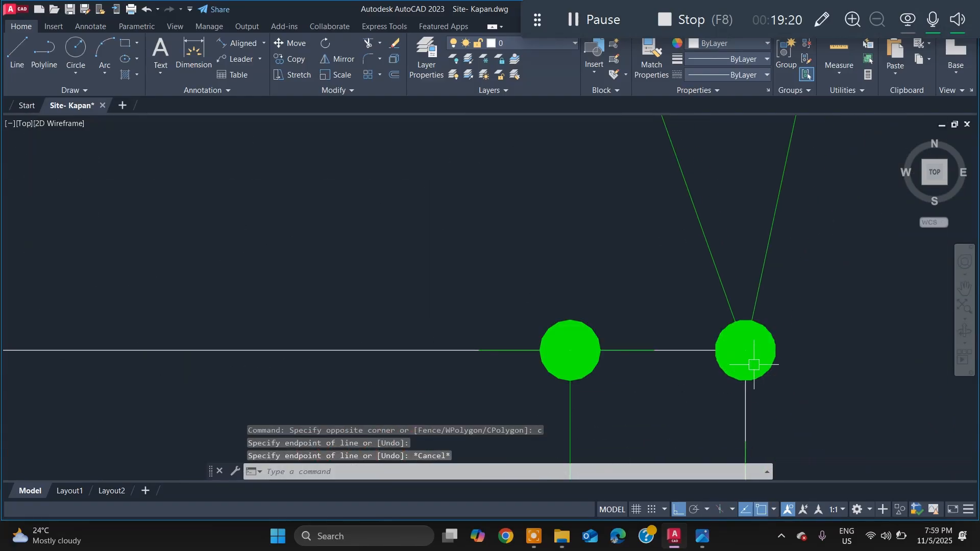
Step: Start a circle centred on the upper corner of the southern step and check the south boundary length in the site plan photo
{"action": "type", "text": "c"}
{"action": "key", "text": "Return"}
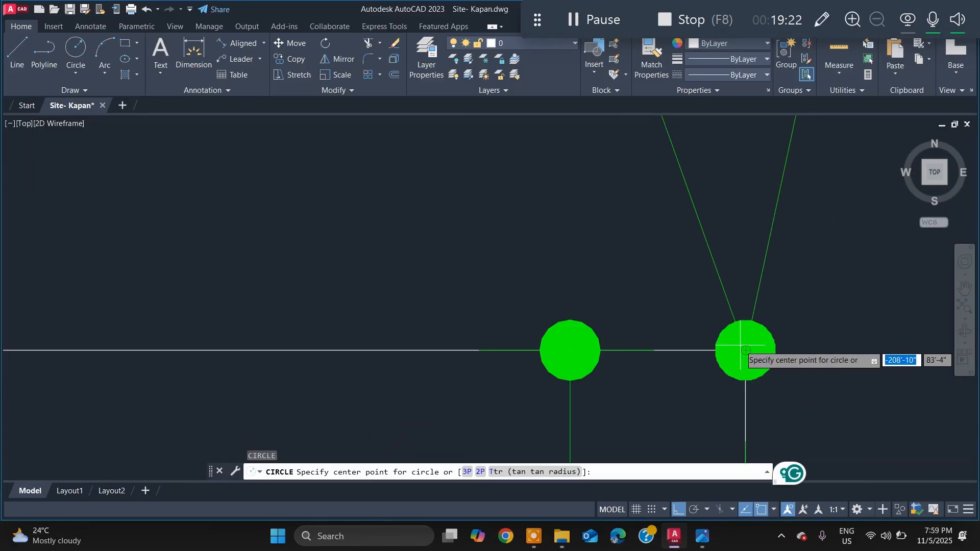
{"action": "left_click", "coordinate": [745, 350]}
{"action": "key", "text": "alt+Tab"}
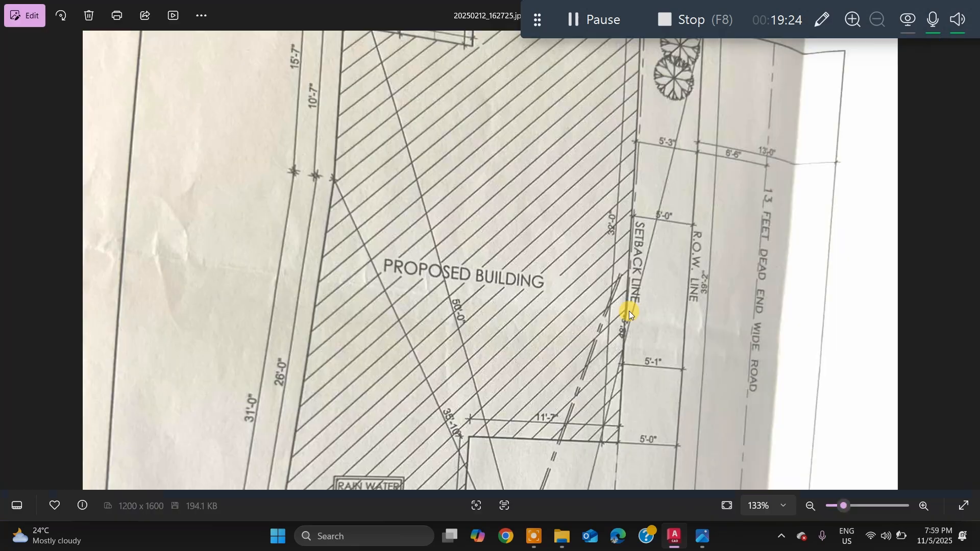
{"action": "scroll", "coordinate": [663, 315], "scroll_direction": "down", "scroll_amount": 4}
{"action": "scroll", "coordinate": [537, 314], "scroll_direction": "down", "scroll_amount": 5}
{"action": "scroll", "coordinate": [402, 442], "scroll_direction": "up", "scroll_amount": 5}
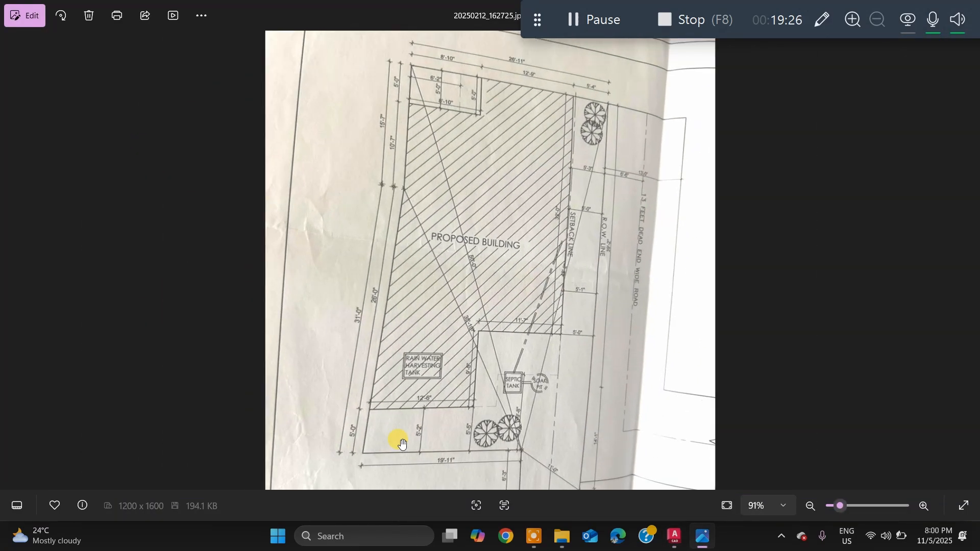
{"action": "scroll", "coordinate": [409, 446], "scroll_direction": "down", "scroll_amount": 2}
{"action": "scroll", "coordinate": [409, 446], "scroll_direction": "up", "scroll_amount": 5}
{"action": "key", "text": "alt+Tab"}
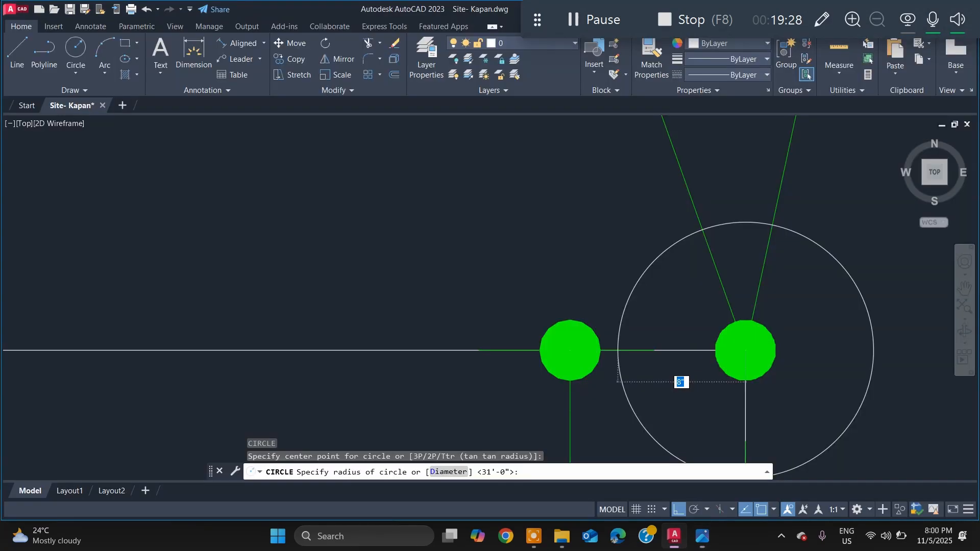
Step: Set the circle's radius to 19'11" and inspect where it crosses the other circle near the southwest corner
{"action": "type", "text": "19'"}
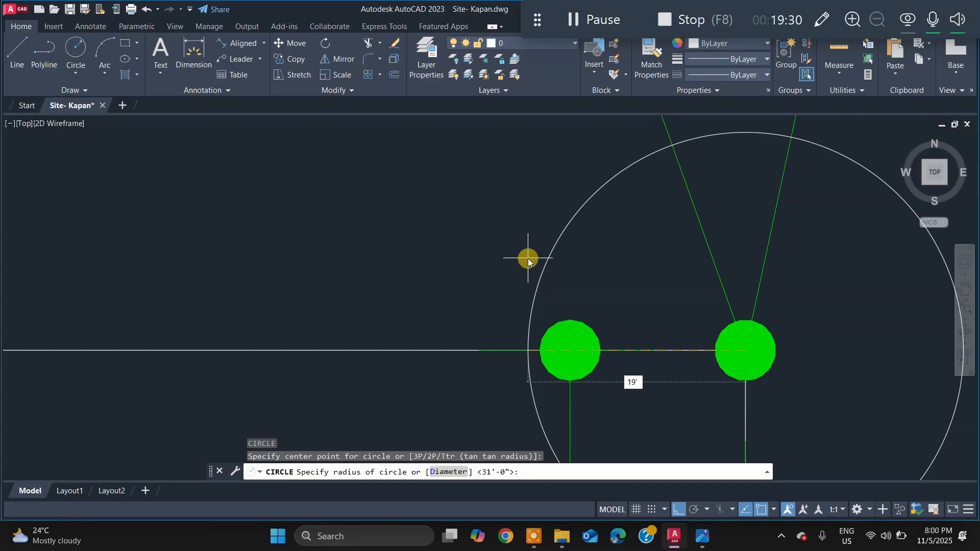
{"action": "type", "text": "11"}
{"action": "key", "text": "Return"}
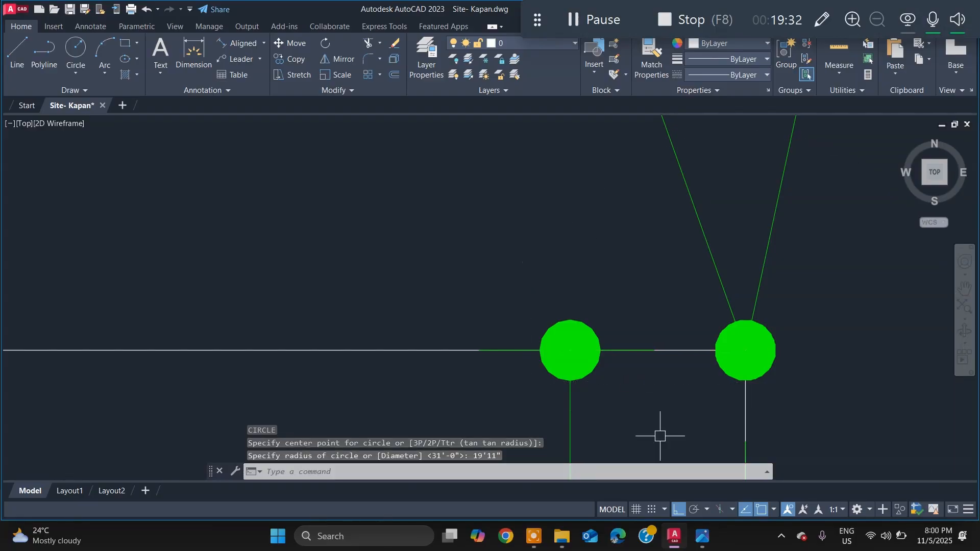
{"action": "scroll", "coordinate": [827, 323], "scroll_direction": "down", "scroll_amount": 2}
{"action": "scroll", "coordinate": [828, 323], "scroll_direction": "down", "scroll_amount": 4}
{"action": "scroll", "coordinate": [619, 344], "scroll_direction": "up", "scroll_amount": 4}
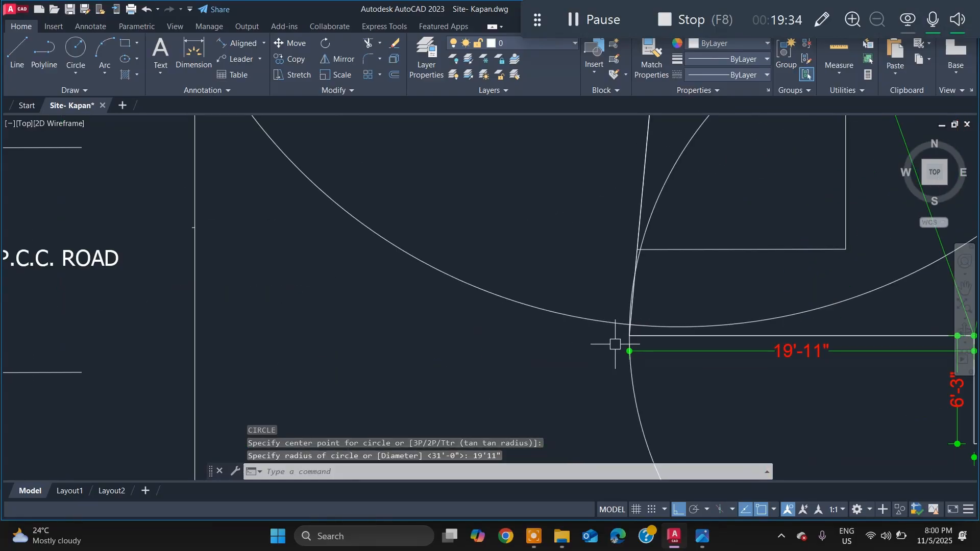
{"action": "key", "text": "Escape"}
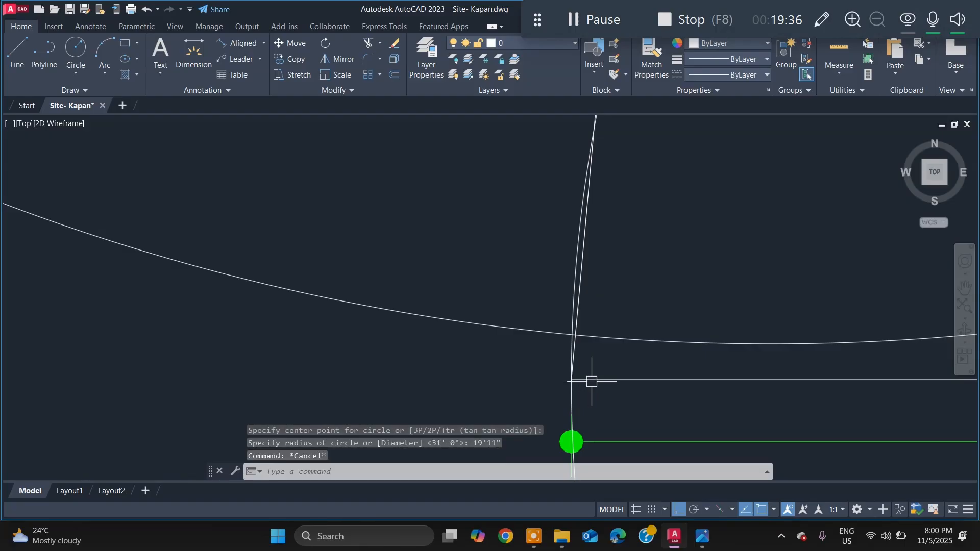
Step: Stretch the boundary polyline's southwest corner to the intersection of the two construction circles and clear the selection
{"action": "left_click", "coordinate": [611, 380]}
{"action": "scroll", "coordinate": [570, 382], "scroll_direction": "up", "scroll_amount": 2}
{"action": "left_click", "coordinate": [569, 373]}
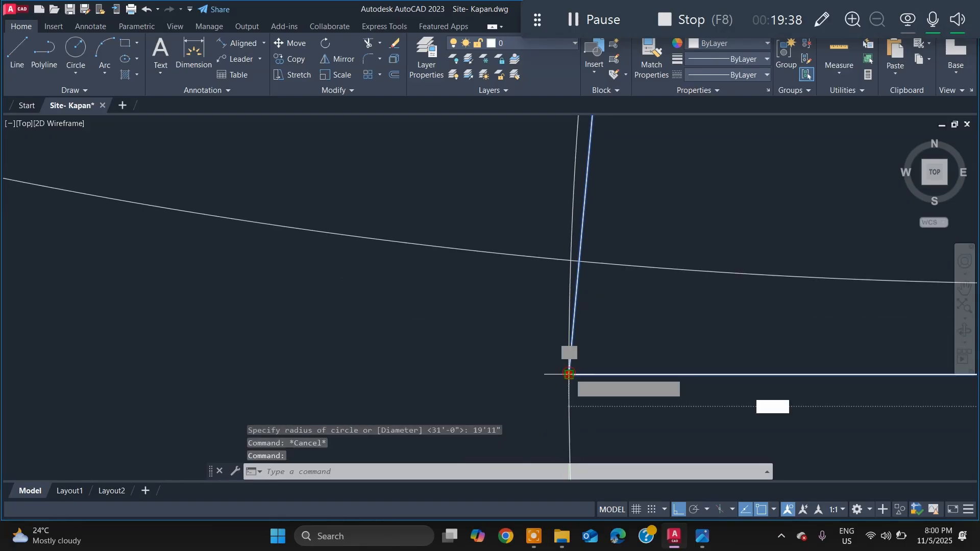
{"action": "left_click", "coordinate": [578, 261]}
{"action": "scroll", "coordinate": [604, 324], "scroll_direction": "down", "scroll_amount": 5}
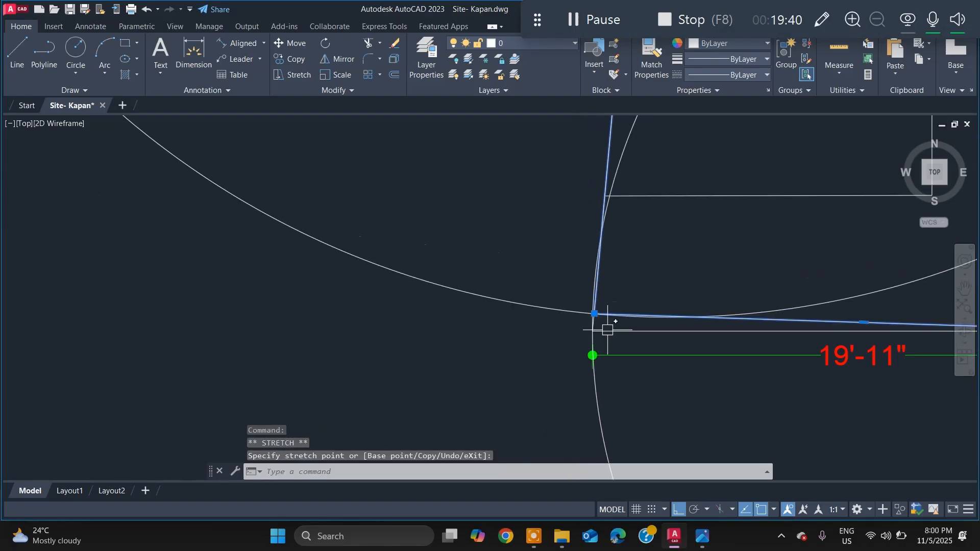
{"action": "key", "text": "Escape"}
{"action": "key", "text": "Escape"}
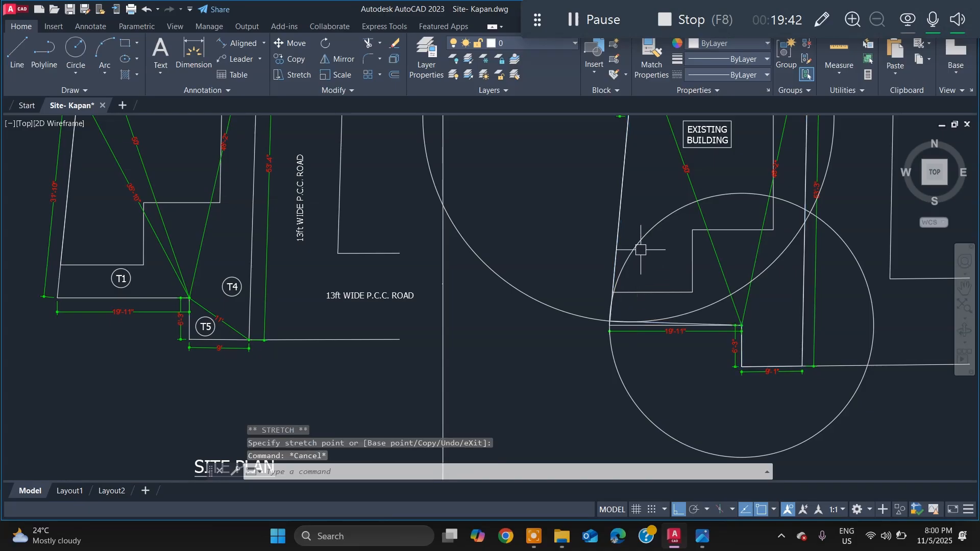
Step: Delete both construction circles around the southwest part of the boundary
{"action": "left_click", "coordinate": [644, 241]}
{"action": "key", "text": "Delete"}
{"action": "scroll", "coordinate": [585, 344], "scroll_direction": "up", "scroll_amount": 2}
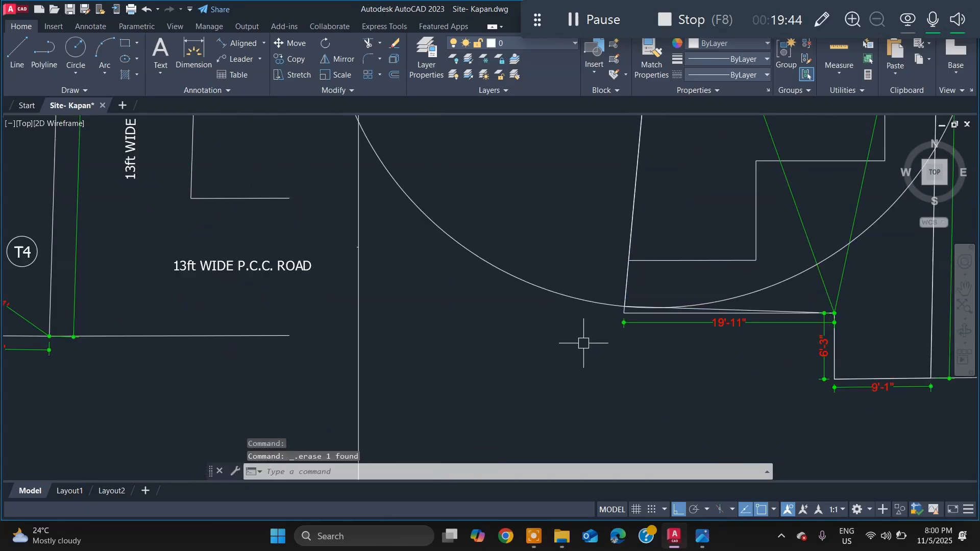
{"action": "left_click", "coordinate": [582, 298]}
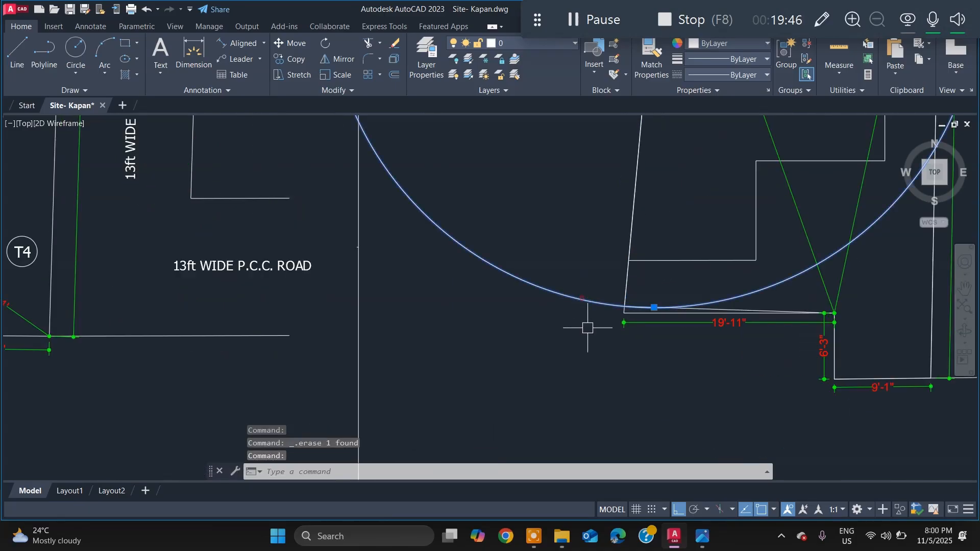
{"action": "key", "text": "Delete"}
Step: Stretch the overlapping second boundary polyline's southwest corner onto the relocated corner and clear the selection
{"action": "scroll", "coordinate": [638, 321], "scroll_direction": "up", "scroll_amount": 3}
{"action": "left_click", "coordinate": [636, 306]}
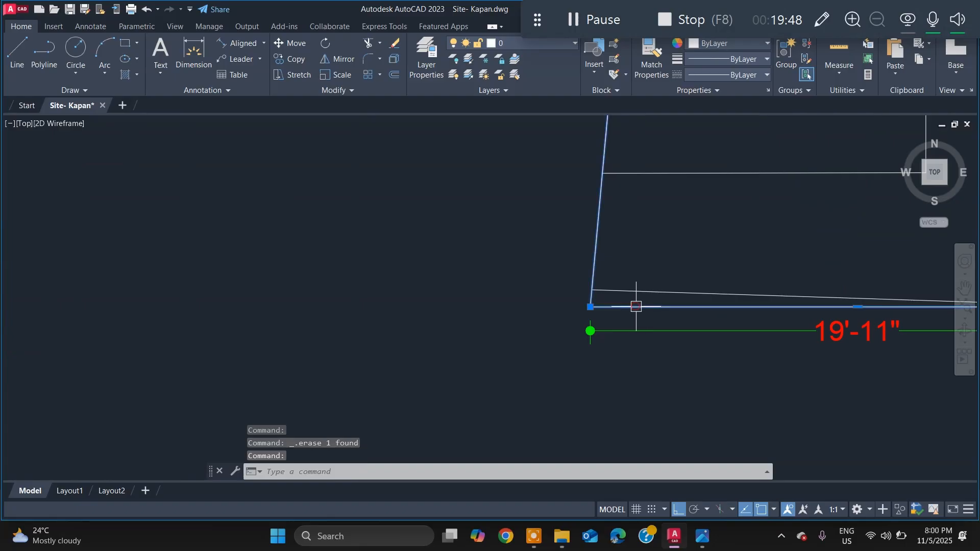
{"action": "left_click", "coordinate": [590, 308]}
{"action": "scroll", "coordinate": [590, 301], "scroll_direction": "down", "scroll_amount": 4}
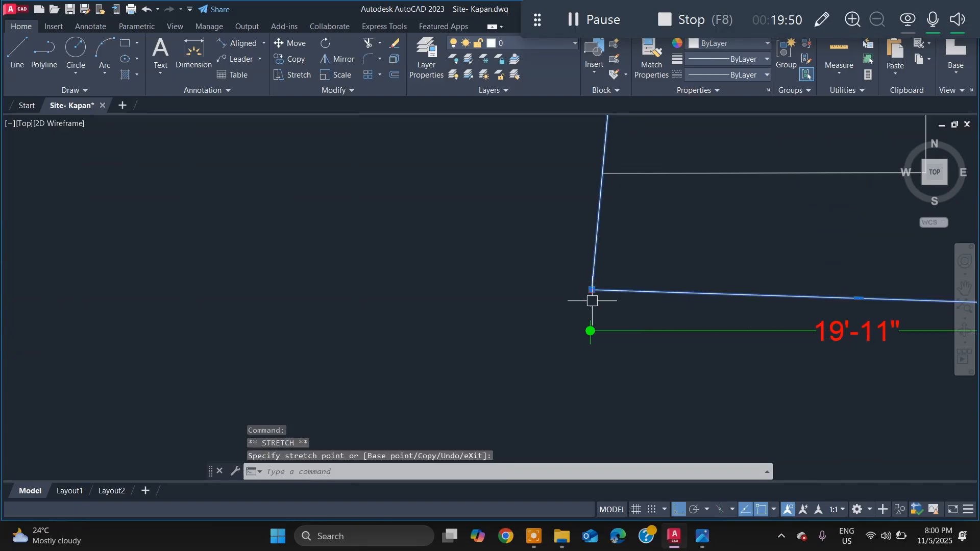
{"action": "scroll", "coordinate": [633, 273], "scroll_direction": "up", "scroll_amount": 4}
{"action": "scroll", "coordinate": [650, 272], "scroll_direction": "down", "scroll_amount": 6}
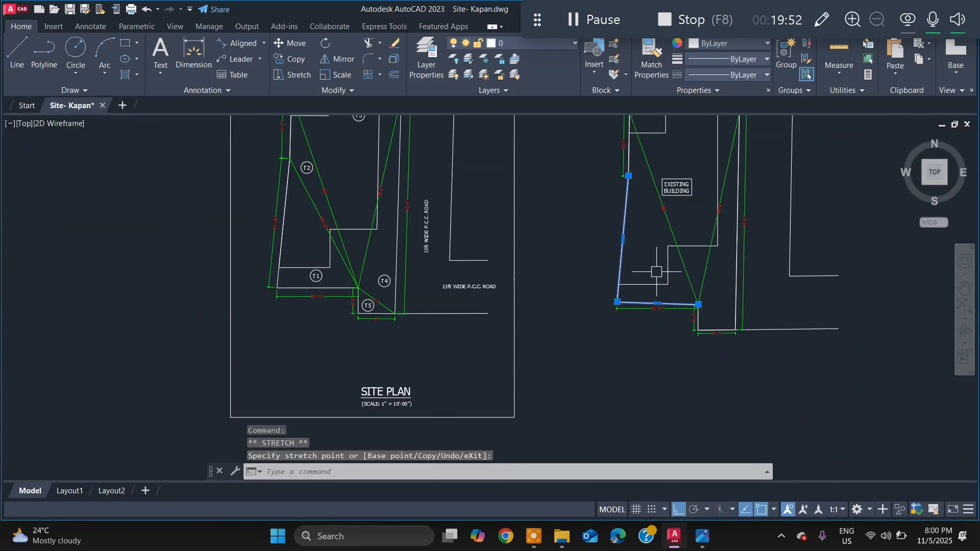
{"action": "scroll", "coordinate": [657, 272], "scroll_direction": "down", "scroll_amount": 5}
{"action": "scroll", "coordinate": [663, 263], "scroll_direction": "up", "scroll_amount": 5}
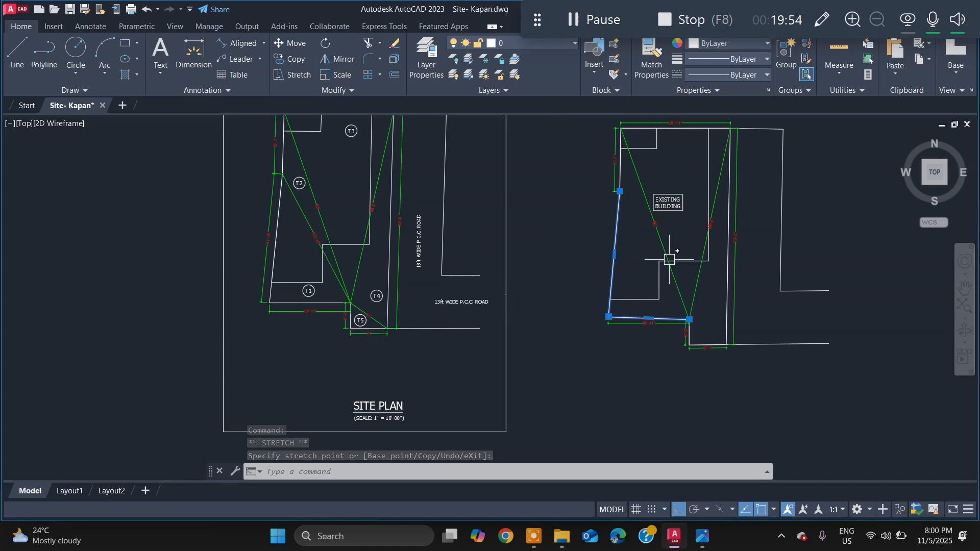
{"action": "key", "text": "Escape"}
Step: Check the southern setback in the site plan photo, then draw a circle with a 5' radius centred on the southwest boundary corner
{"action": "scroll", "coordinate": [652, 291], "scroll_direction": "up", "scroll_amount": 2}
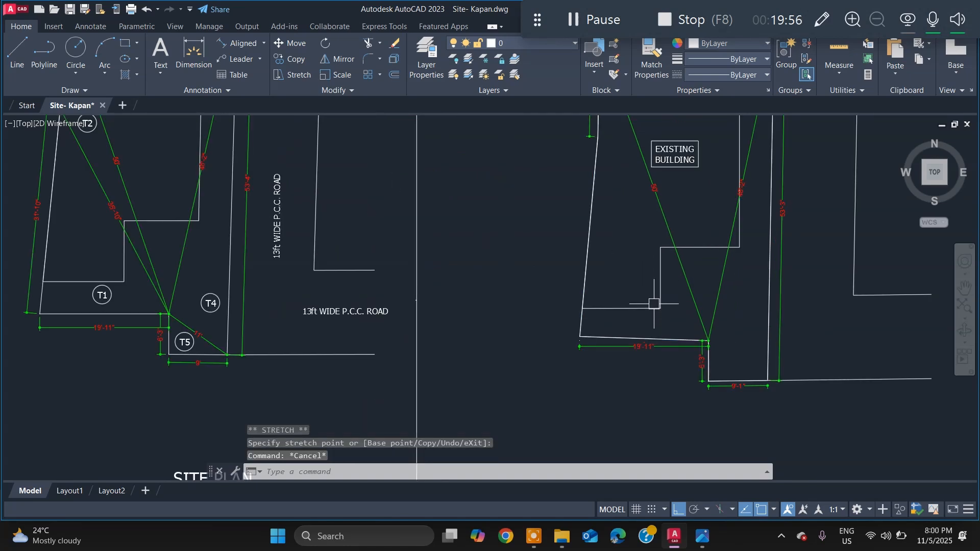
{"action": "key", "text": "alt+Tab"}
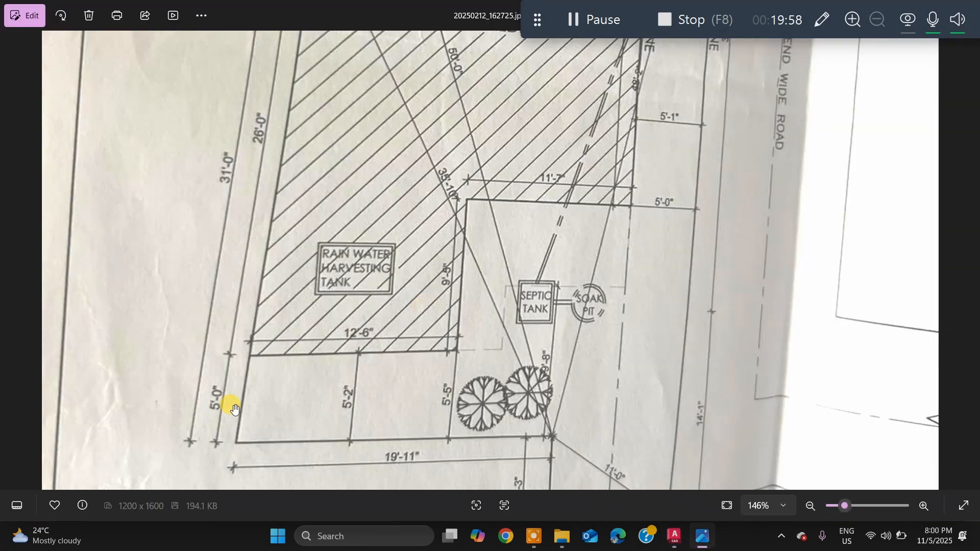
{"action": "key", "text": "alt+Tab"}
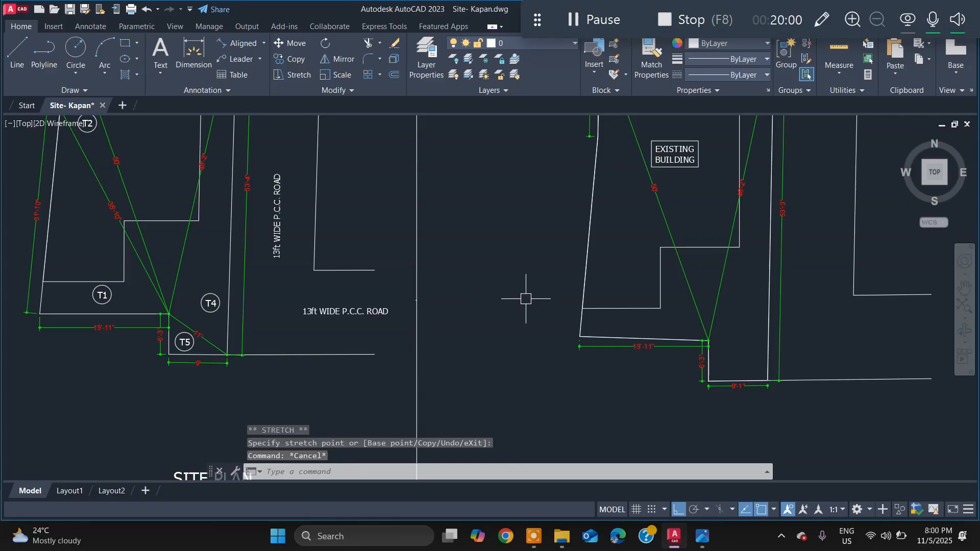
{"action": "scroll", "coordinate": [575, 341], "scroll_direction": "up", "scroll_amount": 3}
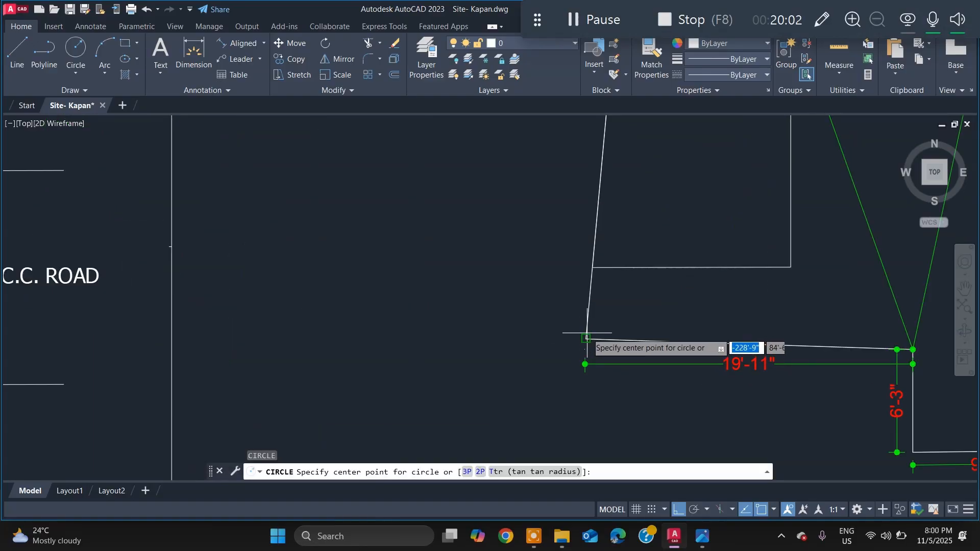
{"action": "left_click", "coordinate": [585, 333]}
{"action": "type", "text": "5'"}
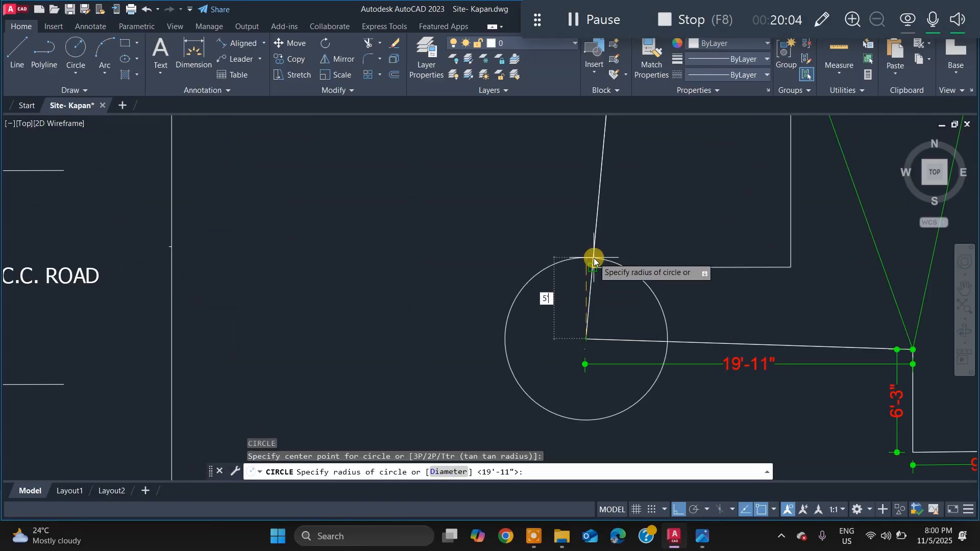
{"action": "key", "text": "Return"}
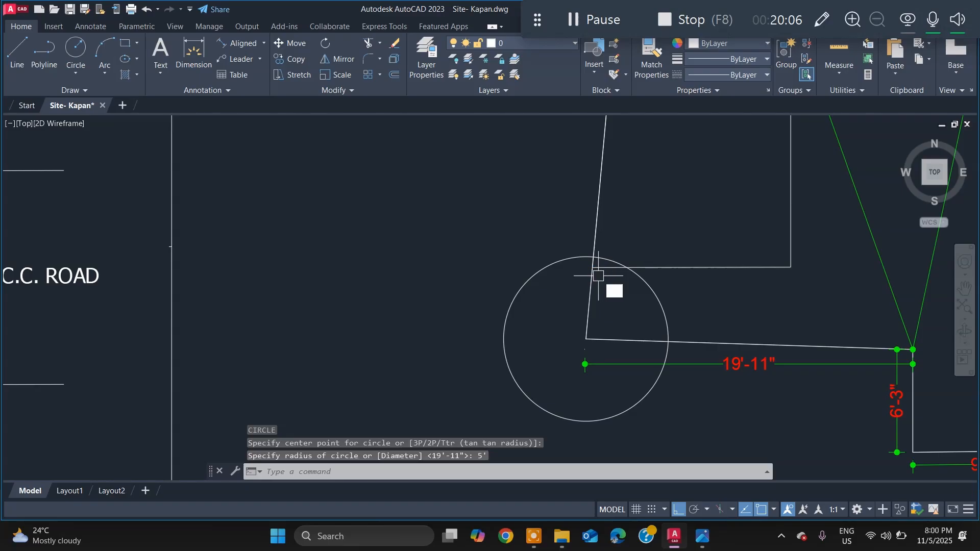
Step: Draw a horizontal polyline from the circle's intersection with the west boundary eastward past the building's southern wall
{"action": "type", "text": "pl"}
{"action": "key", "text": "Return"}
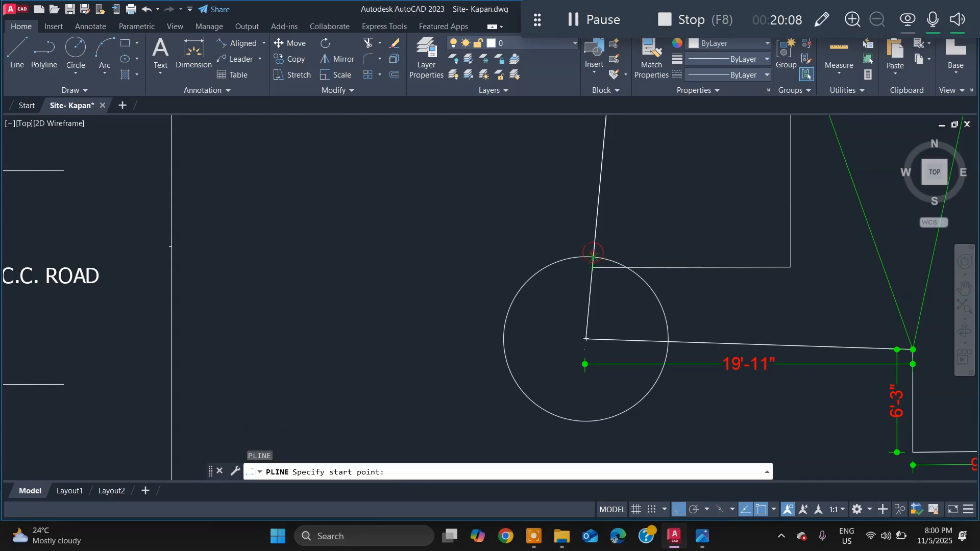
{"action": "left_click", "coordinate": [593, 253]}
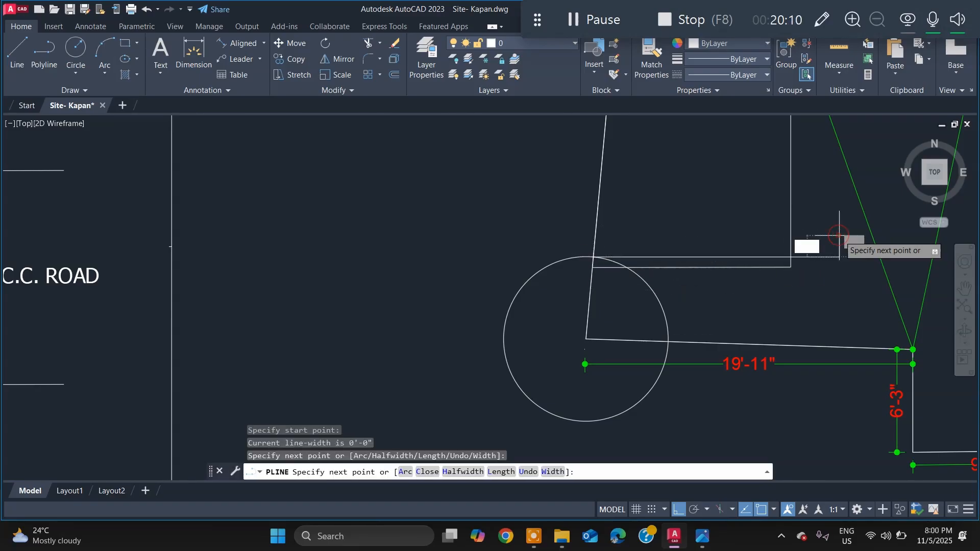
{"action": "key", "text": "Escape"}
{"action": "scroll", "coordinate": [794, 274], "scroll_direction": "up", "scroll_amount": 2}
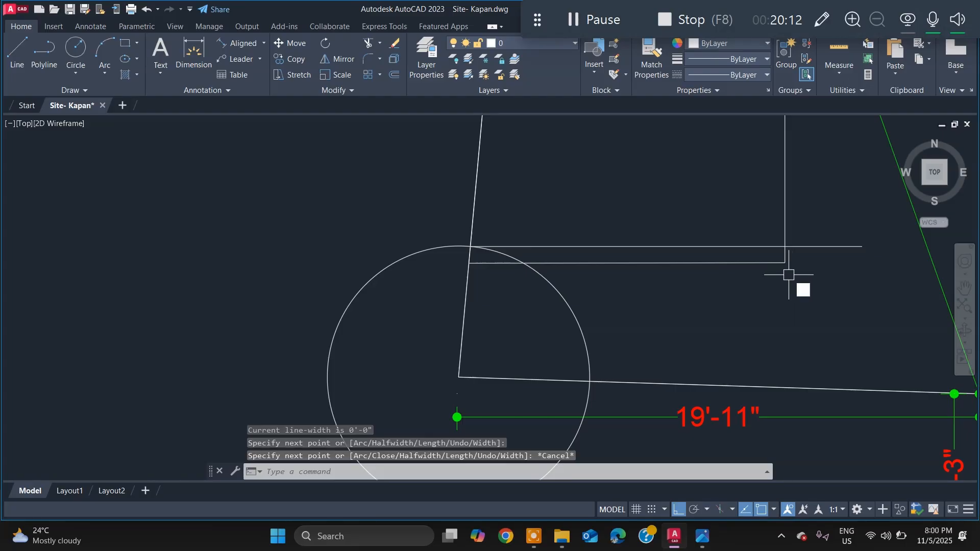
Step: Check the building's offset in the site plan photo, then draw a polyline 9'5" north from the guide line's intersection with the inner wall
{"action": "type", "text": "pl"}
{"action": "key", "text": "Return"}
{"action": "left_click", "coordinate": [783, 258]}
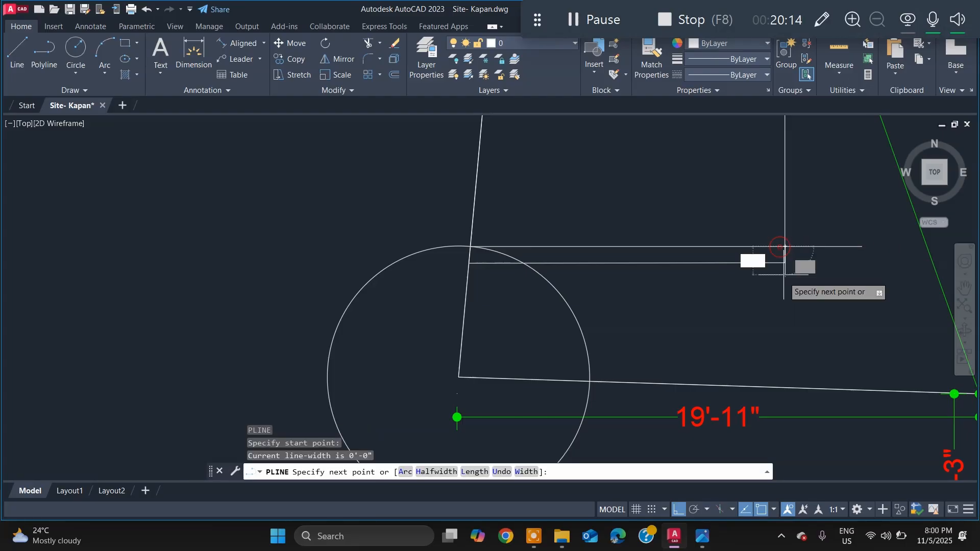
{"action": "scroll", "coordinate": [786, 224], "scroll_direction": "down", "scroll_amount": 3}
{"action": "scroll", "coordinate": [789, 230], "scroll_direction": "up", "scroll_amount": 2}
{"action": "key", "text": "alt+Tab"}
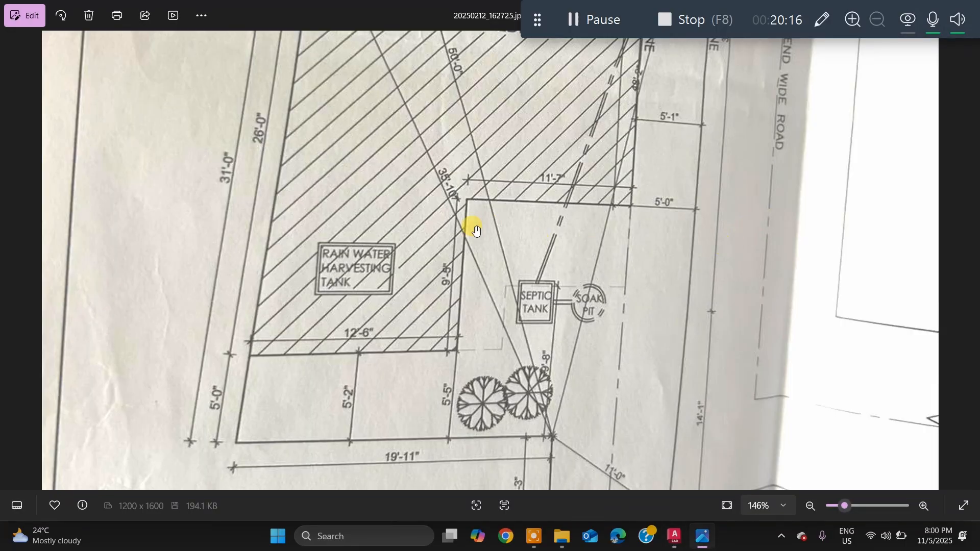
{"action": "key", "text": "alt+Tab"}
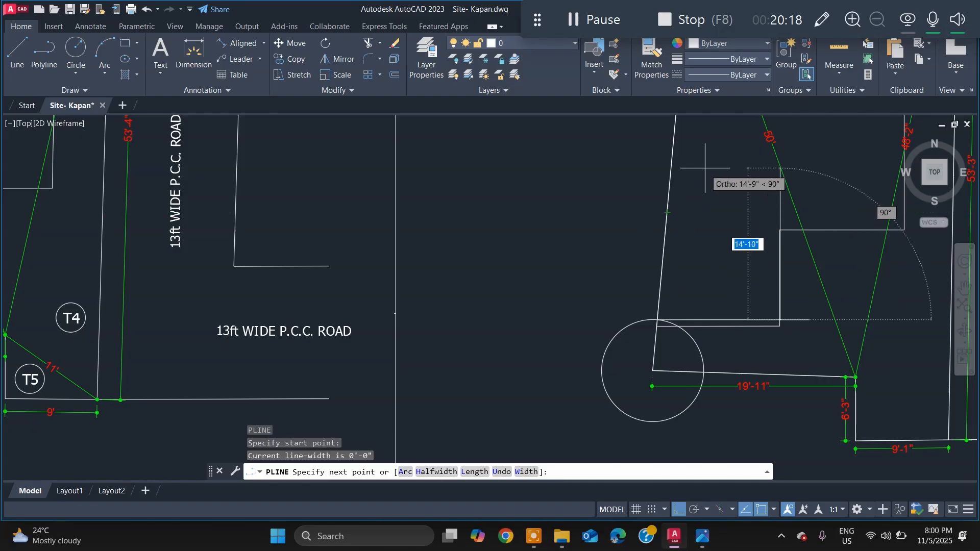
{"action": "type", "text": "9'5"}
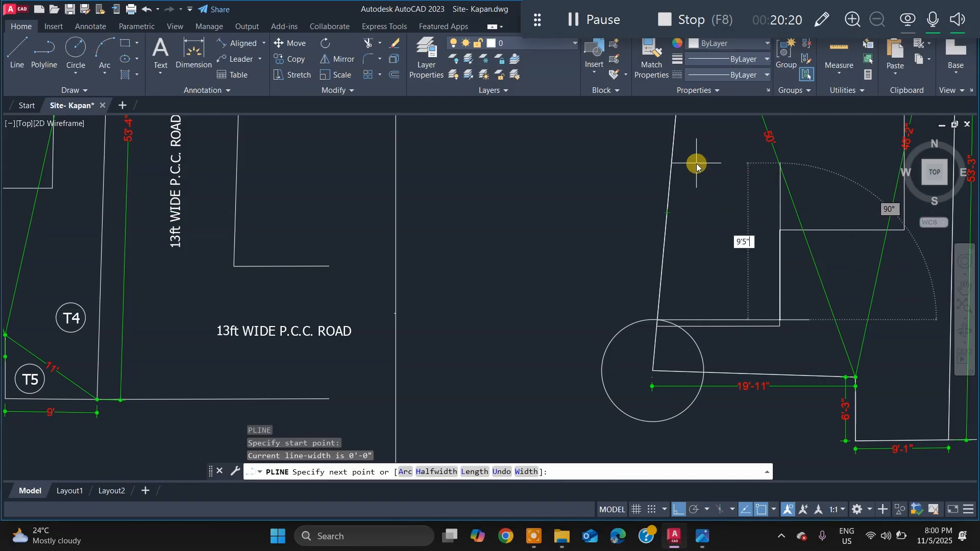
{"action": "key", "text": "Return"}
Step: Extend the guide polyline horizontally about 14'-6" east past the building's east wall and end it
{"action": "scroll", "coordinate": [831, 224], "scroll_direction": "up", "scroll_amount": 2}
{"action": "scroll", "coordinate": [765, 229], "scroll_direction": "down", "scroll_amount": 2}
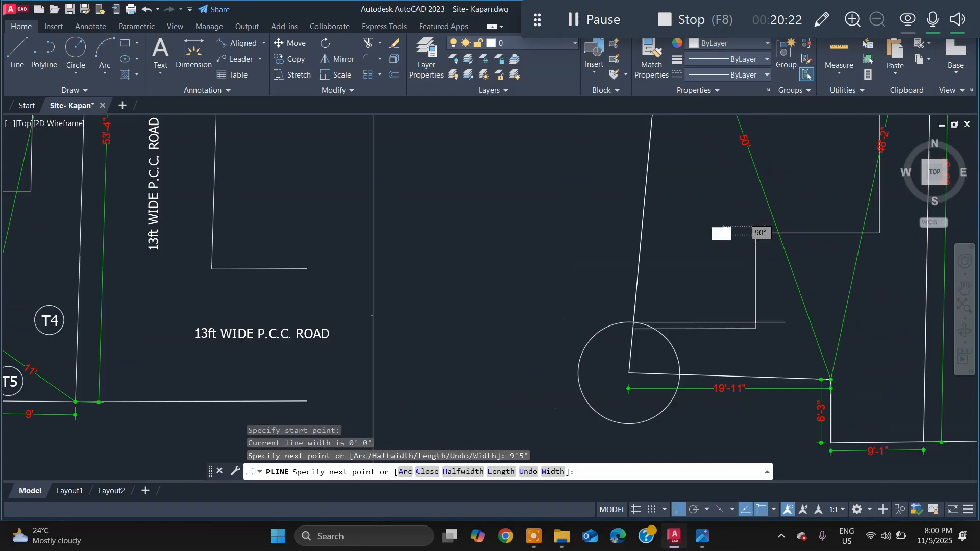
{"action": "scroll", "coordinate": [766, 245], "scroll_direction": "down", "scroll_amount": 2}
{"action": "key", "text": "alt+Tab"}
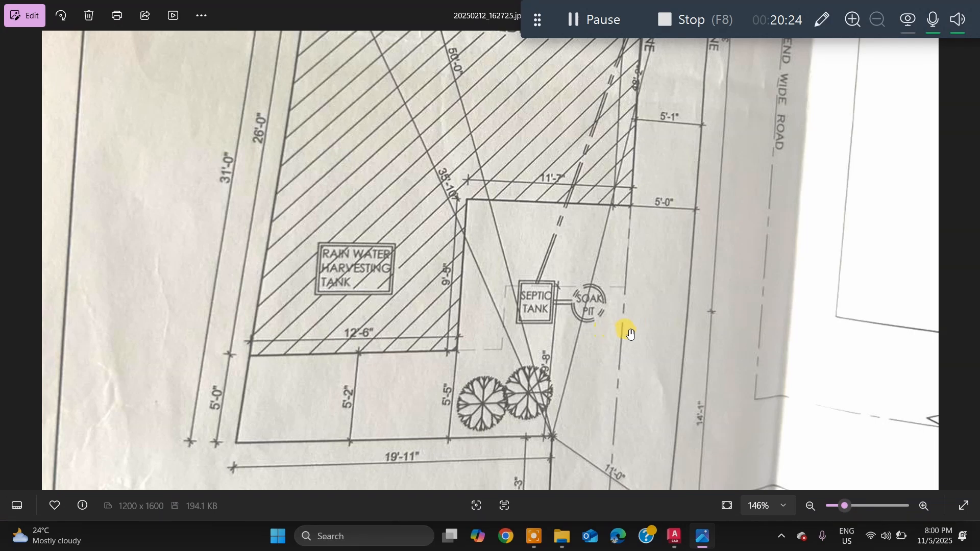
{"action": "key", "text": "alt+Tab"}
{"action": "scroll", "coordinate": [683, 282], "scroll_direction": "down", "scroll_amount": 2}
{"action": "scroll", "coordinate": [785, 317], "scroll_direction": "up", "scroll_amount": 4}
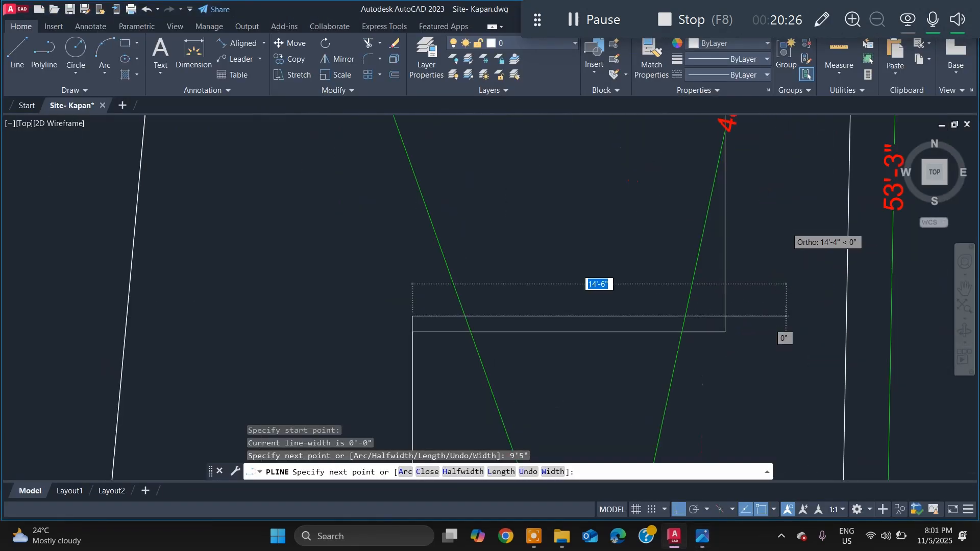
{"action": "key", "text": "Escape"}
Step: Stretch both corners of the building's stepped southern wall up onto the horizontal guide line and clear the selection
{"action": "scroll", "coordinate": [747, 324], "scroll_direction": "down", "scroll_amount": 2}
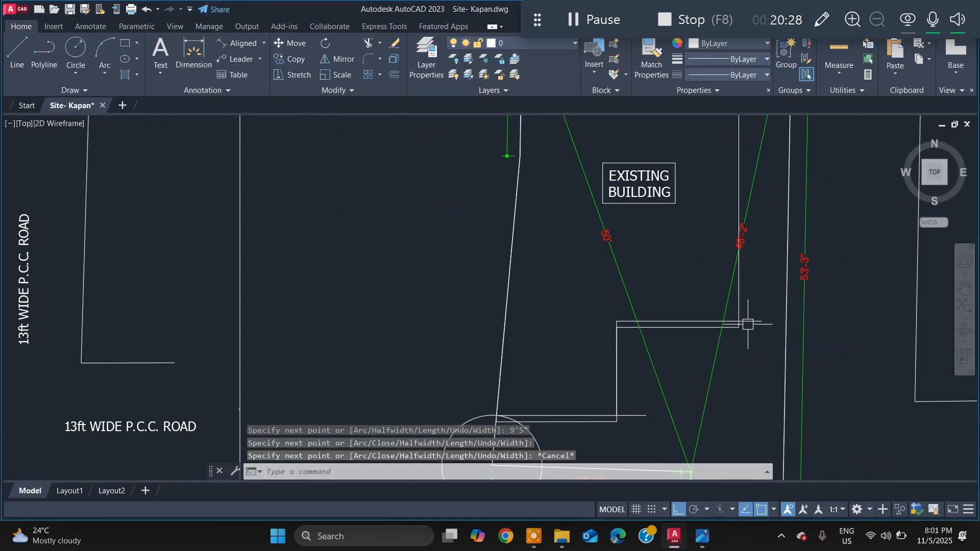
{"action": "scroll", "coordinate": [724, 345], "scroll_direction": "up", "scroll_amount": 2}
{"action": "left_click", "coordinate": [710, 318]}
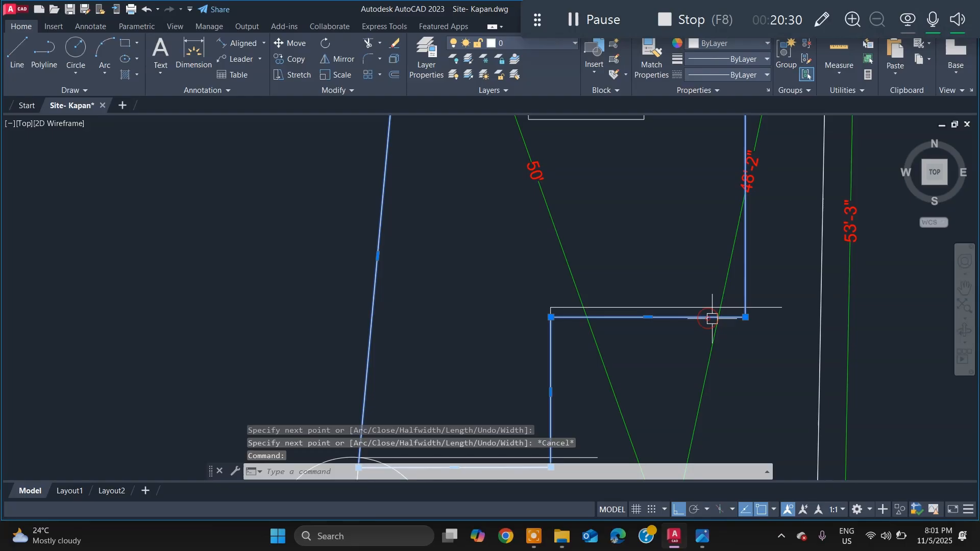
{"action": "left_click", "coordinate": [746, 317]}
{"action": "scroll", "coordinate": [561, 312], "scroll_direction": "up", "scroll_amount": 3}
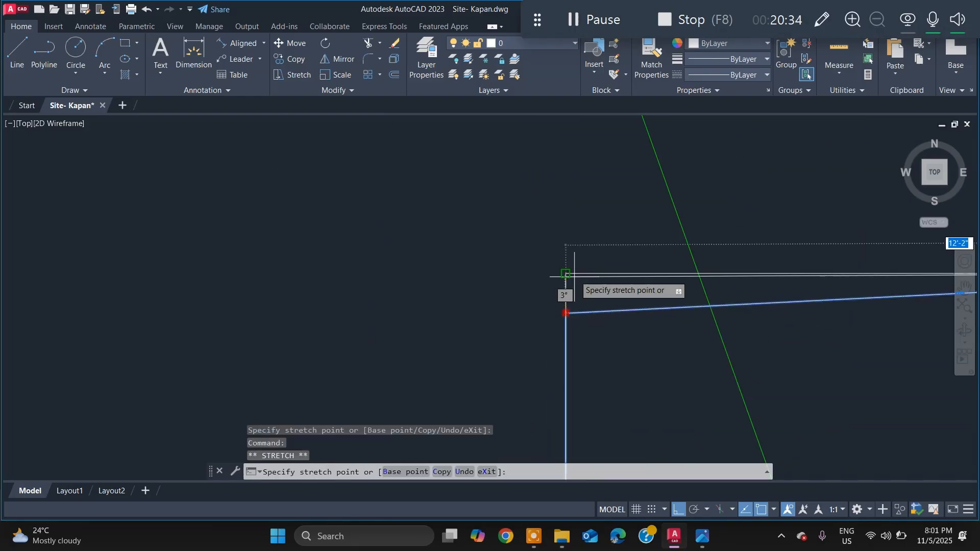
{"action": "scroll", "coordinate": [580, 288], "scroll_direction": "down", "scroll_amount": 5}
{"action": "scroll", "coordinate": [643, 270], "scroll_direction": "up", "scroll_amount": 10}
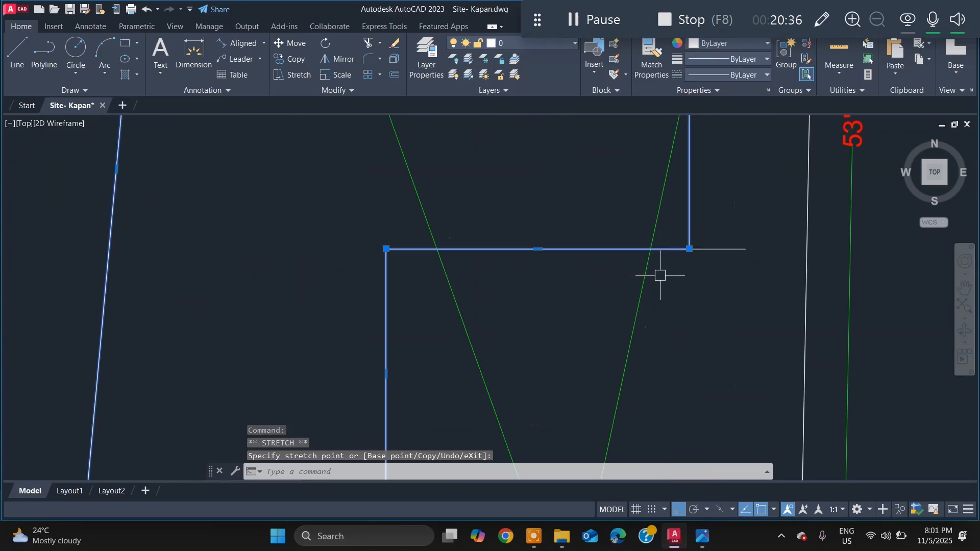
{"action": "left_click", "coordinate": [755, 219]}
{"action": "key", "text": "Escape"}
{"action": "key", "text": "Escape"}
Step: Delete both guide polylines along the building's southern walls
{"action": "left_click", "coordinate": [761, 245]}
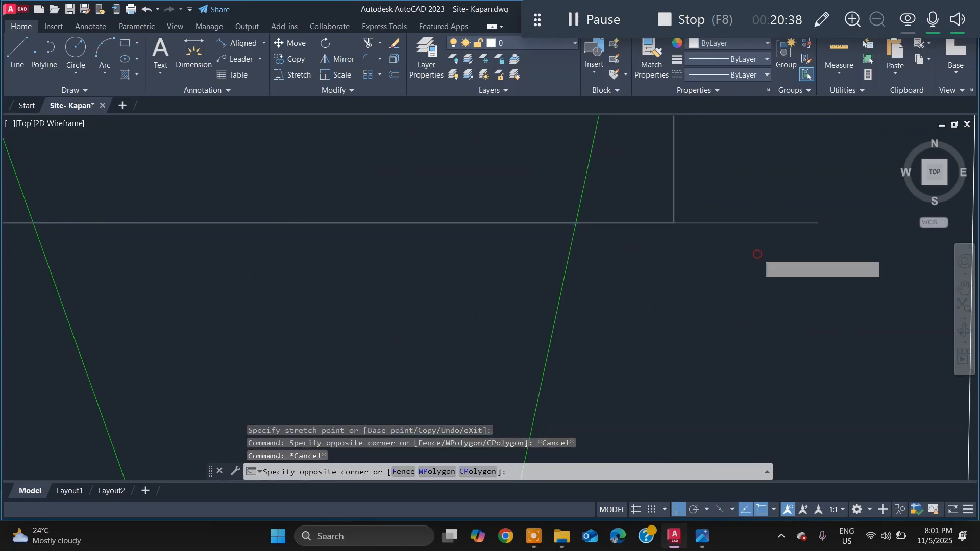
{"action": "scroll", "coordinate": [663, 307], "scroll_direction": "down", "scroll_amount": 3}
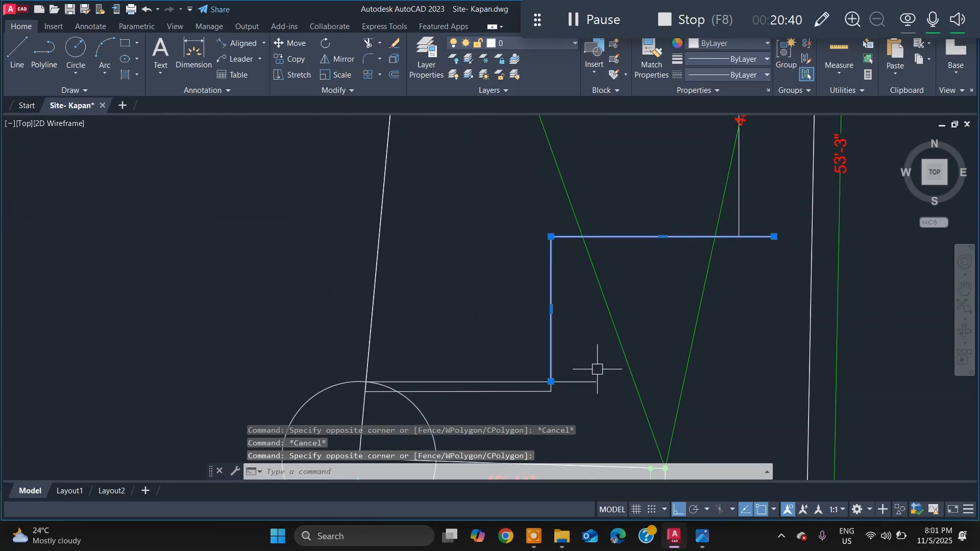
{"action": "scroll", "coordinate": [597, 369], "scroll_direction": "up", "scroll_amount": 3}
{"action": "left_click", "coordinate": [591, 352]}
{"action": "key", "text": "Delete"}
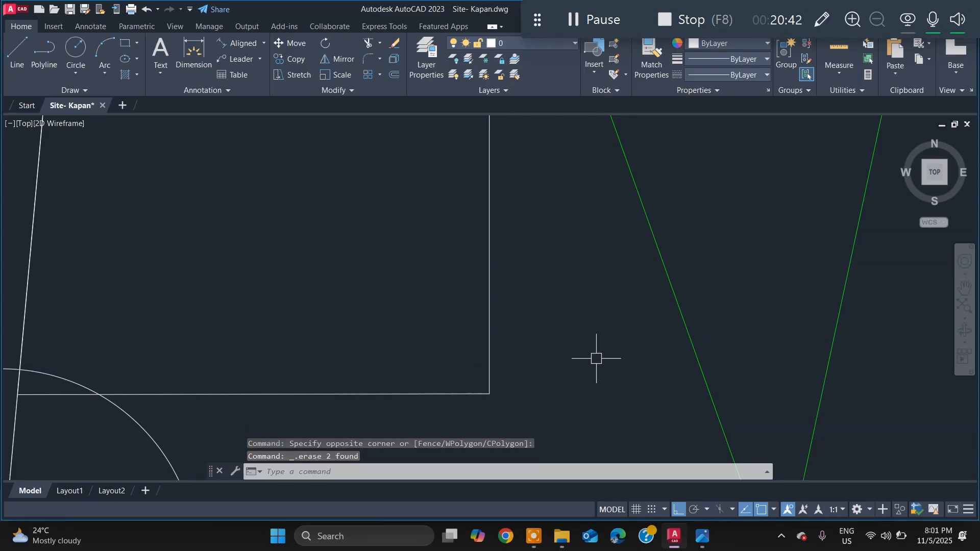
Step: Delete the construction circle around the southwest boundary corner
{"action": "scroll", "coordinate": [596, 358], "scroll_direction": "down", "scroll_amount": 5}
{"action": "scroll", "coordinate": [471, 399], "scroll_direction": "up", "scroll_amount": 4}
{"action": "left_click", "coordinate": [584, 329]}
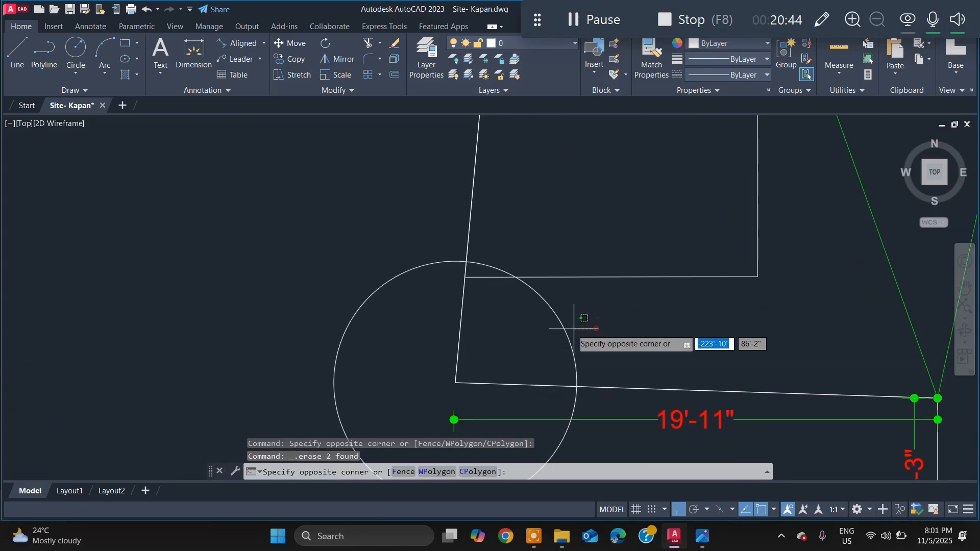
{"action": "left_click", "coordinate": [562, 345]}
{"action": "key", "text": "Delete"}
Step: List the building outline's properties to read its area, referring to the site plan photo
{"action": "scroll", "coordinate": [591, 317], "scroll_direction": "down", "scroll_amount": 5}
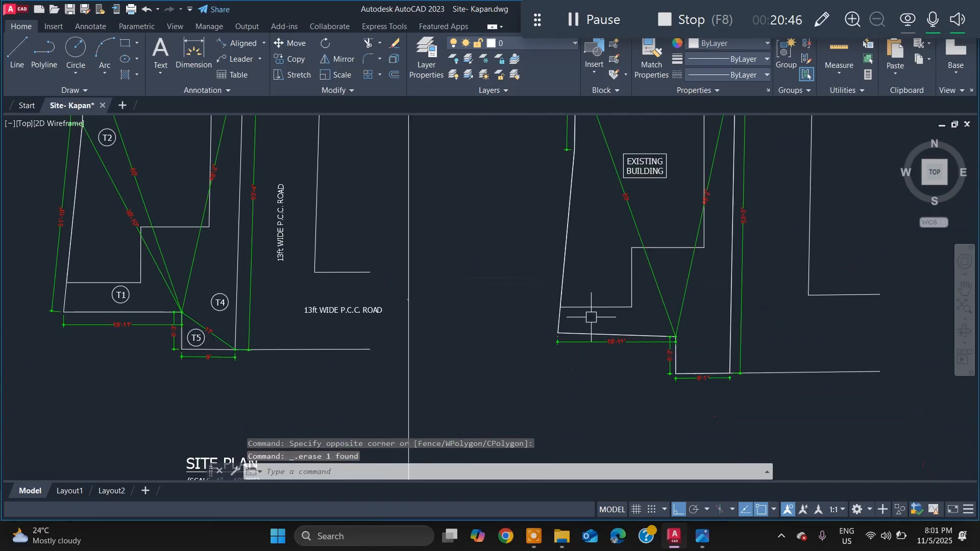
{"action": "left_click", "coordinate": [623, 313]}
{"action": "left_click", "coordinate": [600, 284]}
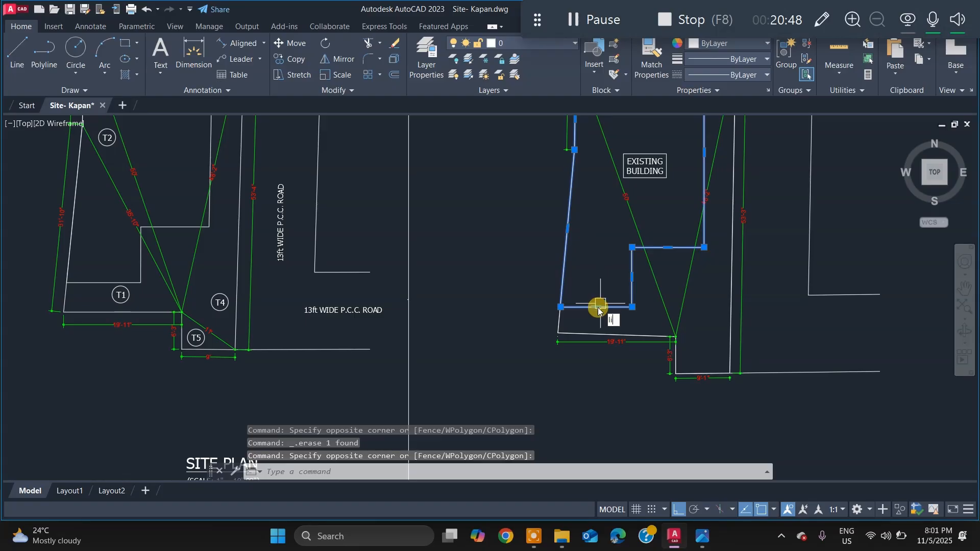
{"action": "type", "text": "LI"}
{"action": "key", "text": "Return"}
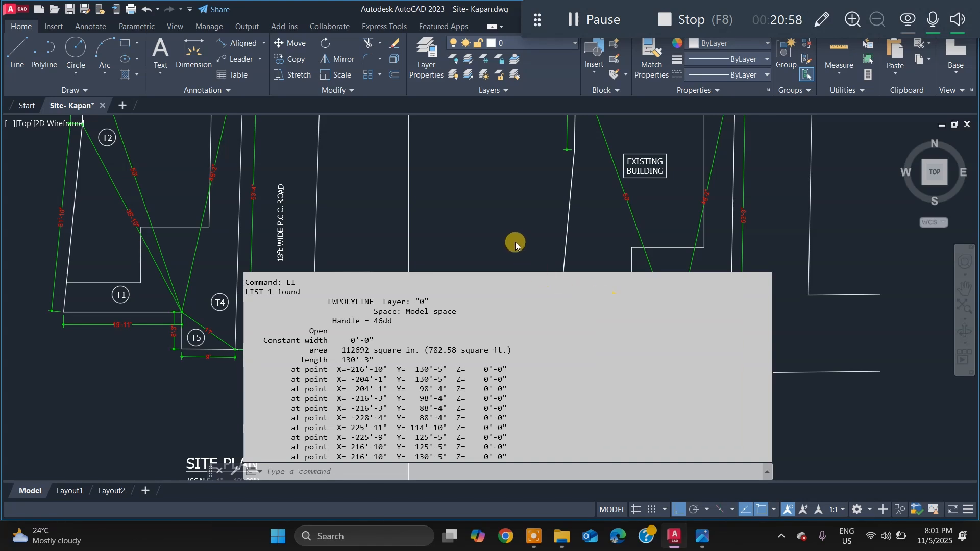
{"action": "key", "text": "alt+Tab"}
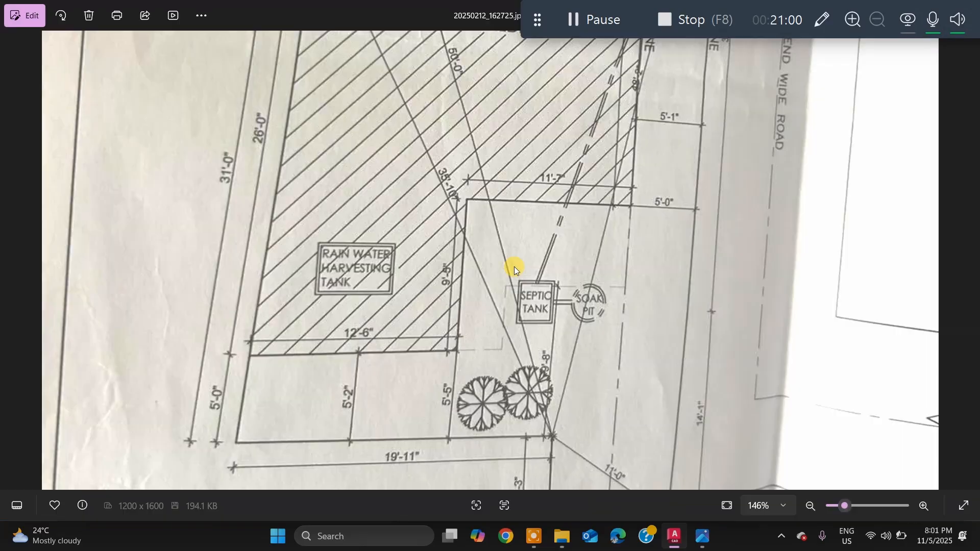
{"action": "key", "text": "alt+Tab"}
{"action": "left_click", "coordinate": [596, 307]}
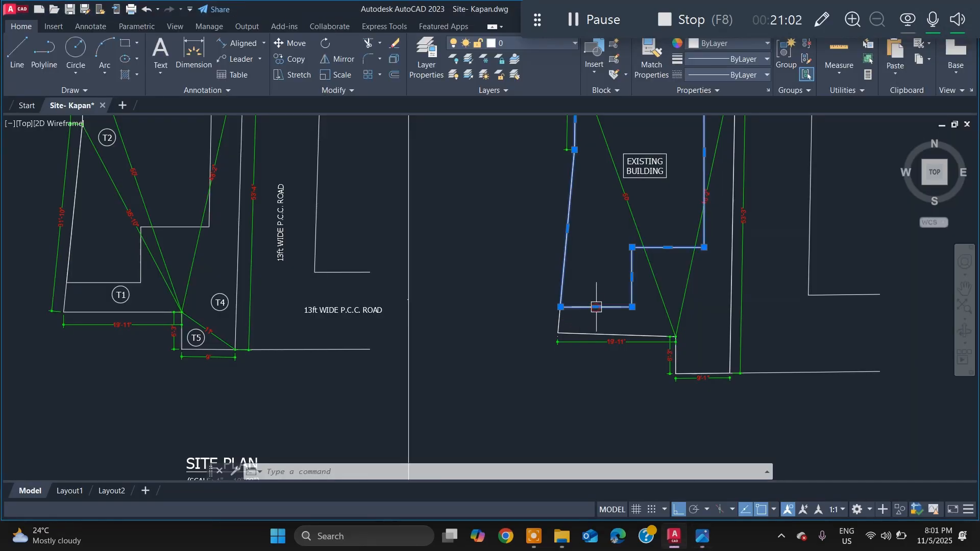
{"action": "type", "text": "LI"}
{"action": "key", "text": "Return"}
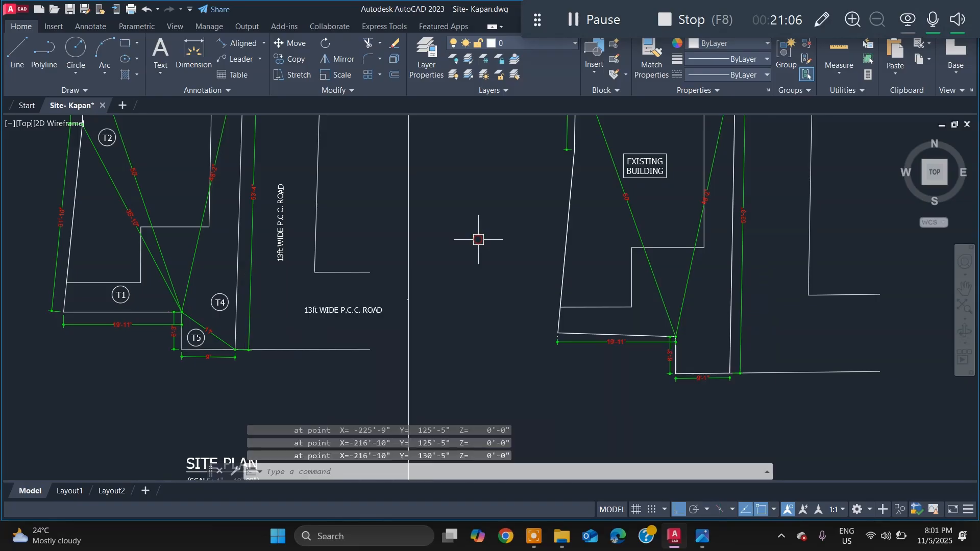
Step: Check the areas printed on the ground floor plan and site plan photos
{"action": "key", "text": "alt+Tab"}
{"action": "scroll", "coordinate": [480, 261], "scroll_direction": "down", "scroll_amount": 3}
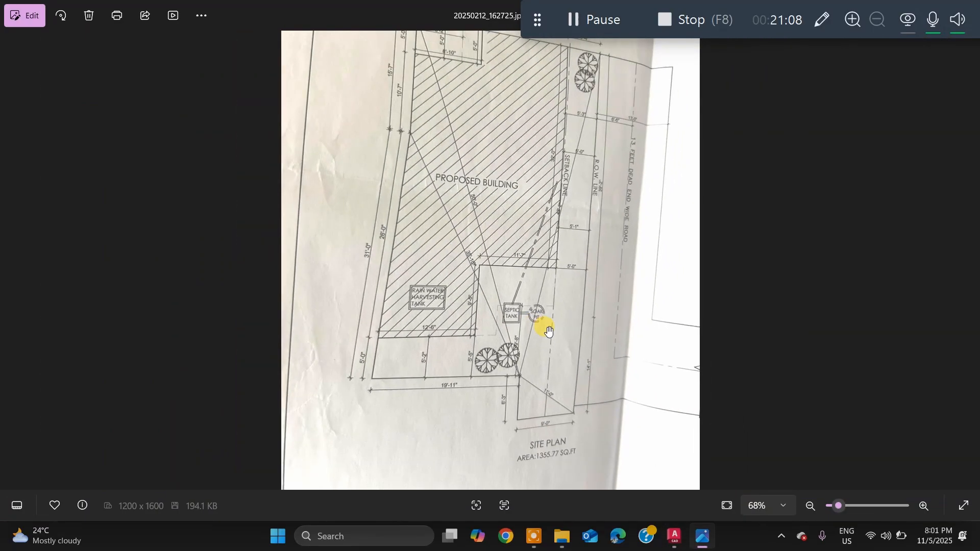
{"action": "key", "text": "Right"}
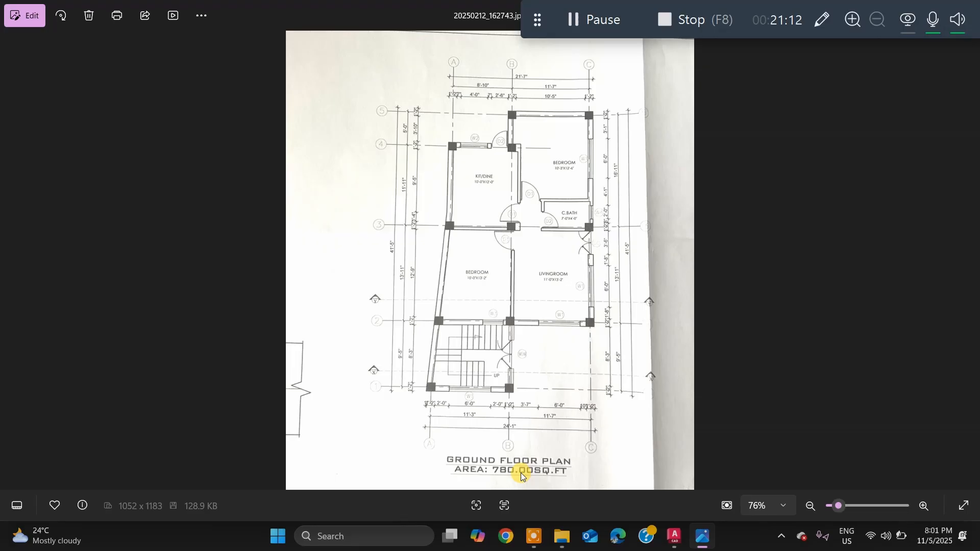
{"action": "key", "text": "Left"}
{"action": "scroll", "coordinate": [522, 420], "scroll_direction": "up", "scroll_amount": 5}
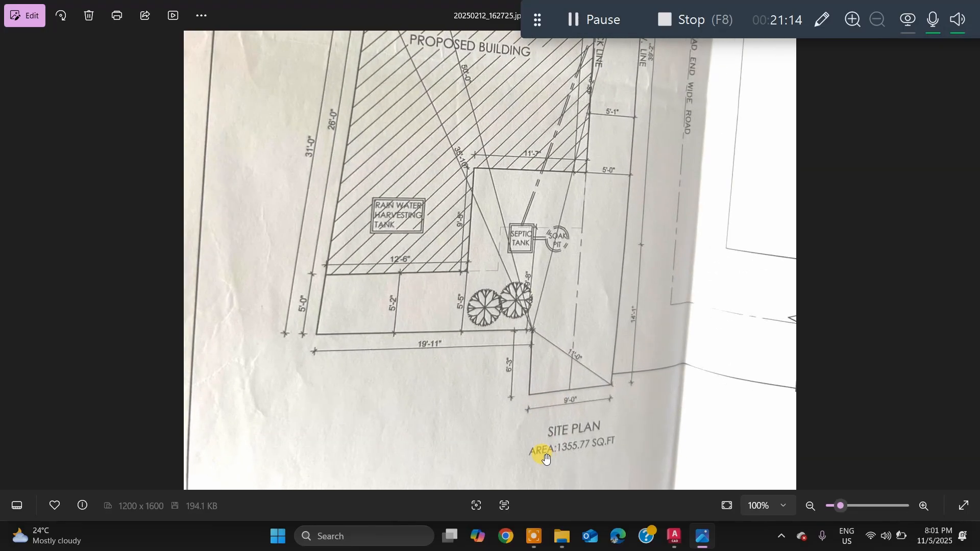
Step: List the copied site boundary's properties and compare its area with the one printed under the site plan photo
{"action": "key", "text": "alt+Tab"}
{"action": "scroll", "coordinate": [633, 352], "scroll_direction": "down", "scroll_amount": 5}
{"action": "scroll", "coordinate": [689, 352], "scroll_direction": "up", "scroll_amount": 5}
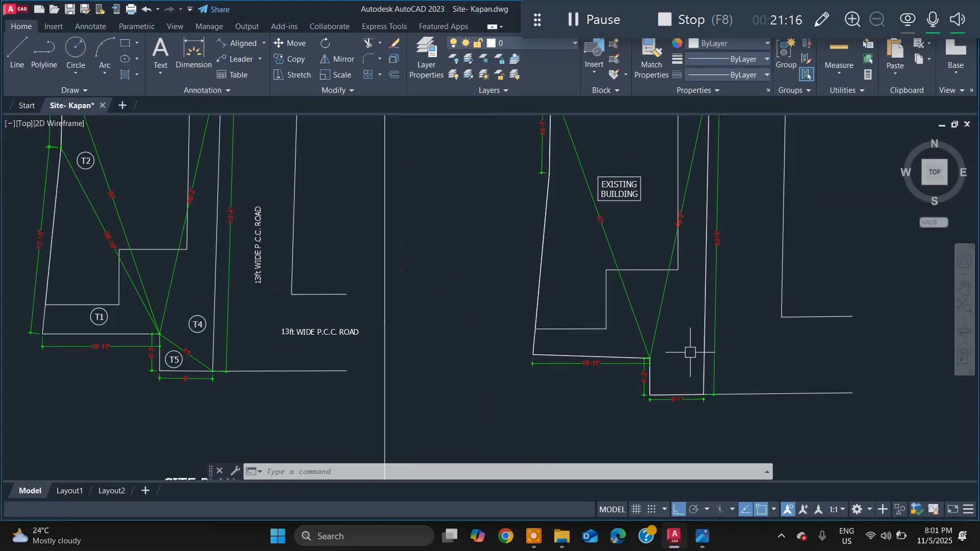
{"action": "left_click", "coordinate": [705, 341]}
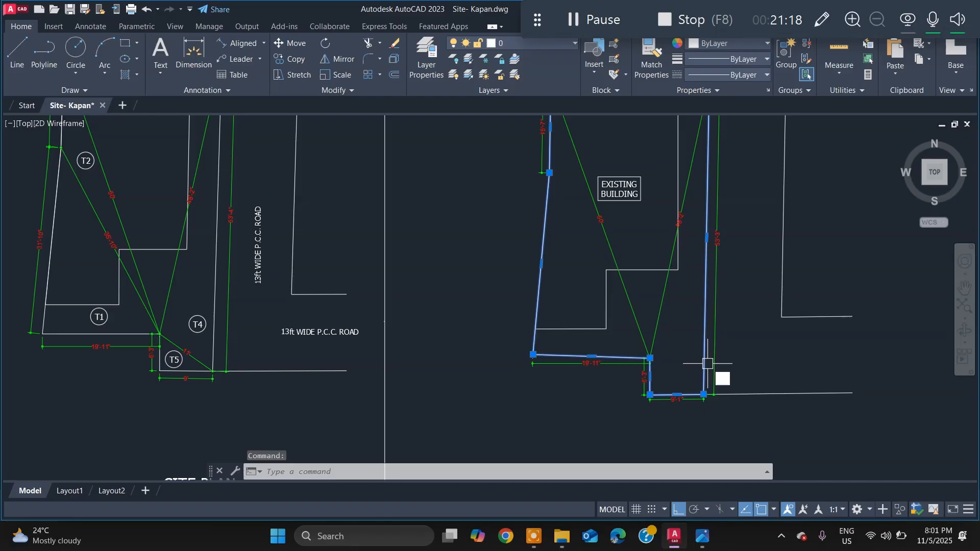
{"action": "type", "text": "LIST"}
{"action": "key", "text": "Return"}
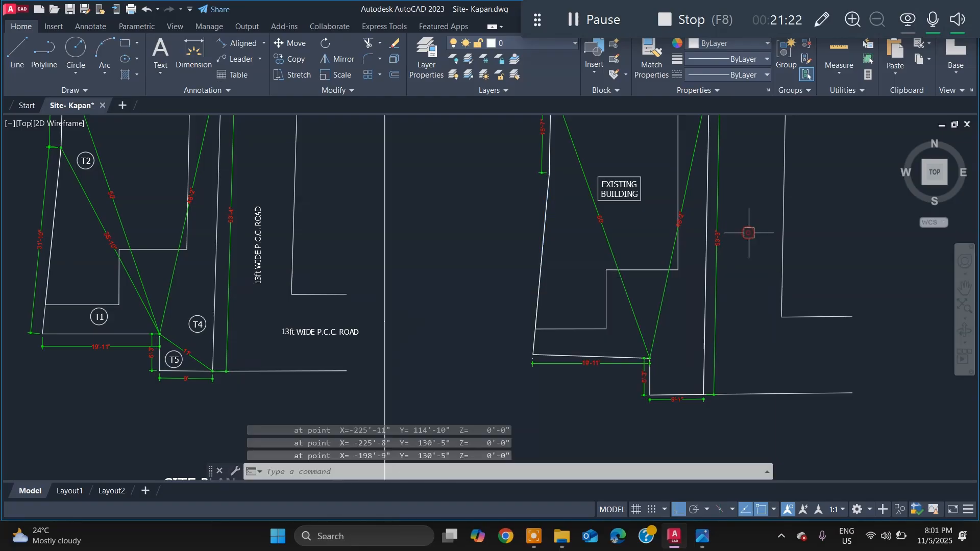
{"action": "key", "text": "alt+Tab"}
{"action": "scroll", "coordinate": [593, 464], "scroll_direction": "up", "scroll_amount": 1}
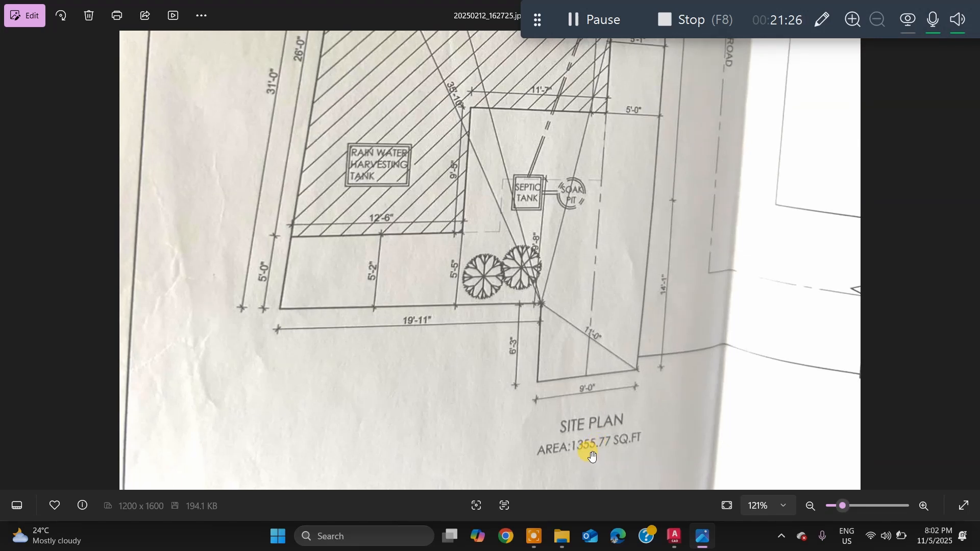
{"action": "scroll", "coordinate": [592, 456], "scroll_direction": "up", "scroll_amount": 2}
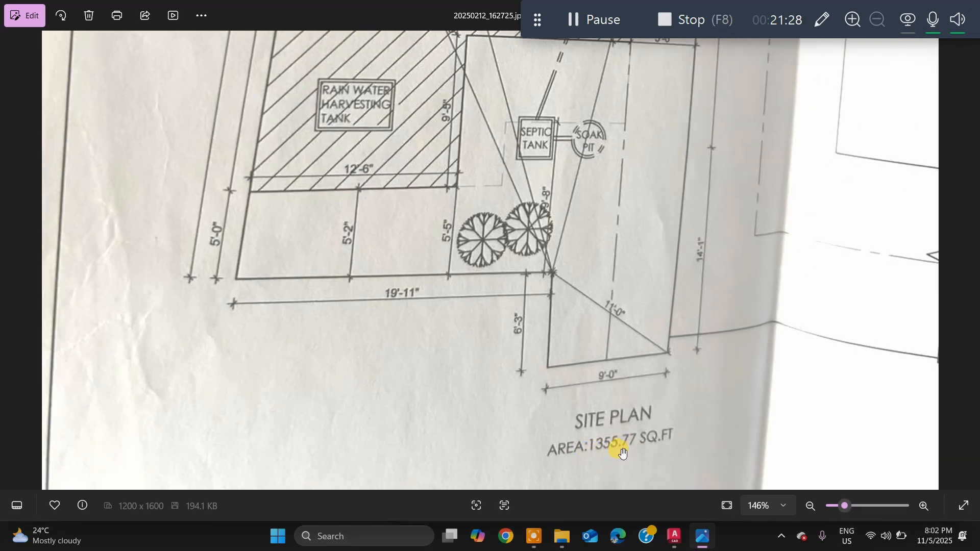
Step: Compare the copied plan's southern boundary dimensions with those in the site plan photo
{"action": "key", "text": "alt+Tab"}
{"action": "scroll", "coordinate": [648, 374], "scroll_direction": "down", "scroll_amount": 2}
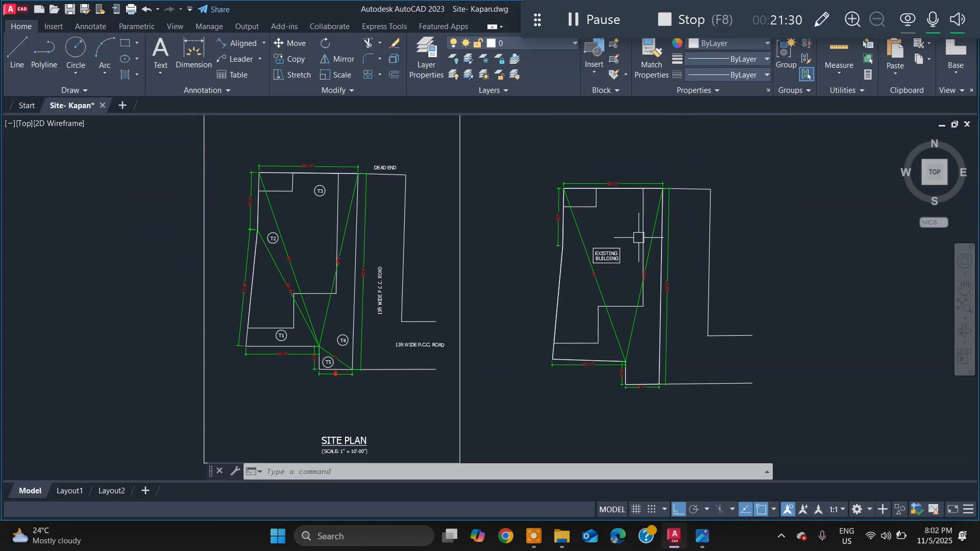
{"action": "scroll", "coordinate": [630, 245], "scroll_direction": "up", "scroll_amount": 2}
{"action": "scroll", "coordinate": [624, 284], "scroll_direction": "down", "scroll_amount": 2}
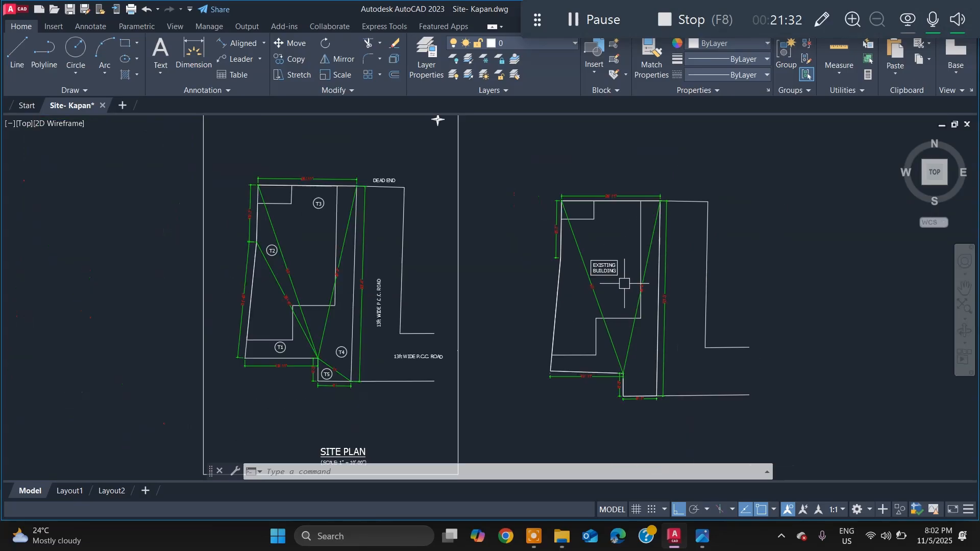
{"action": "key", "text": "alt+Tab"}
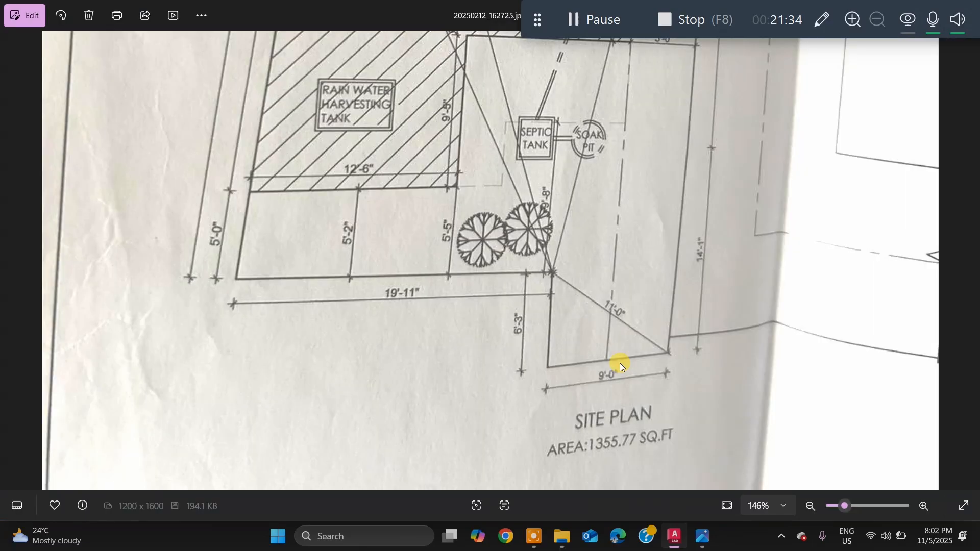
{"action": "key", "text": "alt+Tab"}
{"action": "scroll", "coordinate": [587, 375], "scroll_direction": "up", "scroll_amount": 2}
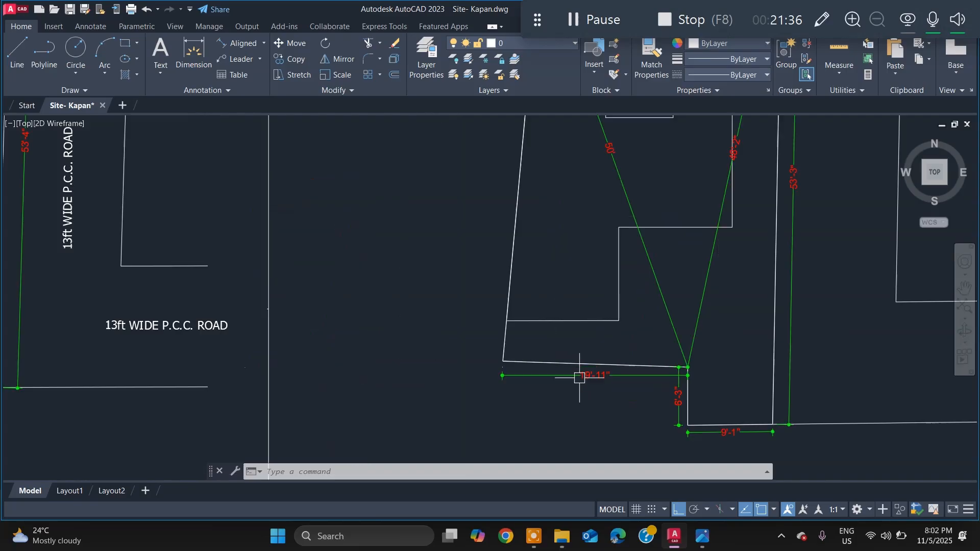
{"action": "scroll", "coordinate": [579, 376], "scroll_direction": "down", "scroll_amount": 2}
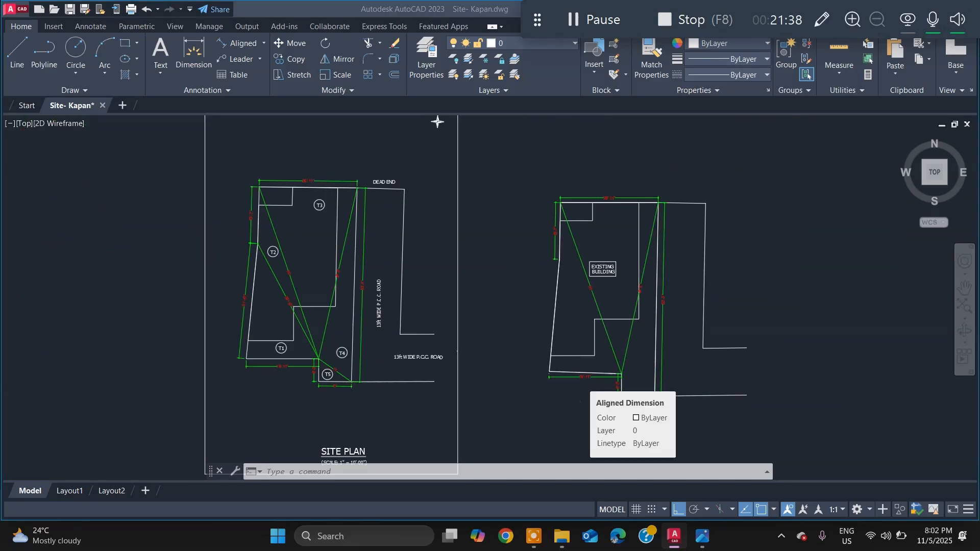
{"action": "key", "text": "alt+Tab"}
{"action": "scroll", "coordinate": [515, 377], "scroll_direction": "down", "scroll_amount": 5}
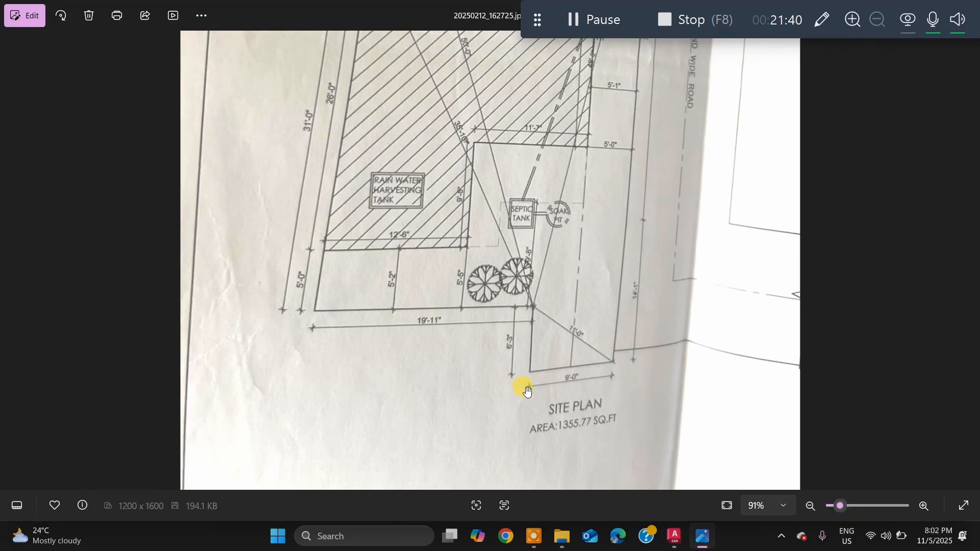
Step: Recheck the southern part of the site plan photo and return to the AutoCAD drawing
{"action": "scroll", "coordinate": [564, 372], "scroll_direction": "up", "scroll_amount": 1}
{"action": "scroll", "coordinate": [521, 191], "scroll_direction": "down", "scroll_amount": 2}
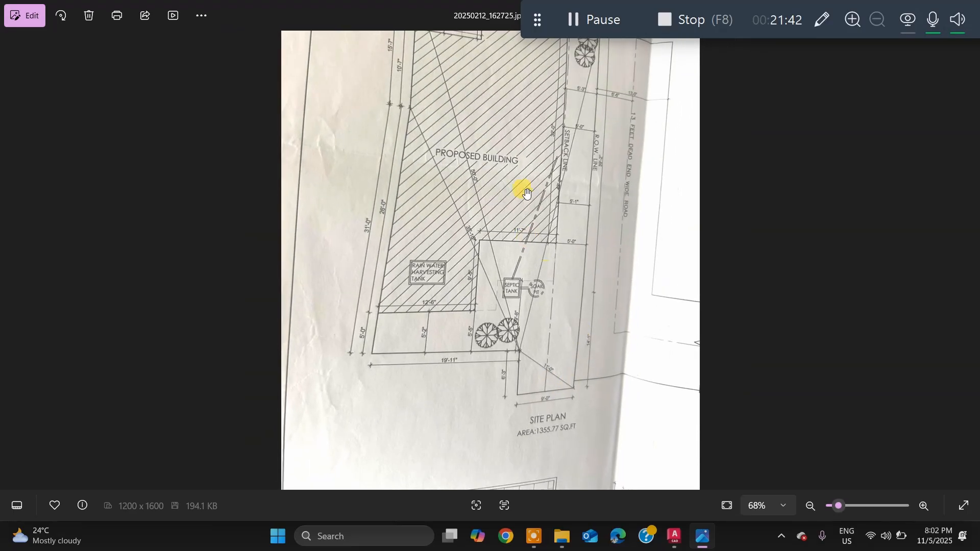
{"action": "scroll", "coordinate": [521, 166], "scroll_direction": "up", "scroll_amount": 2}
{"action": "key", "text": "alt+Tab"}
{"action": "scroll", "coordinate": [305, 207], "scroll_direction": "up", "scroll_amount": 6}
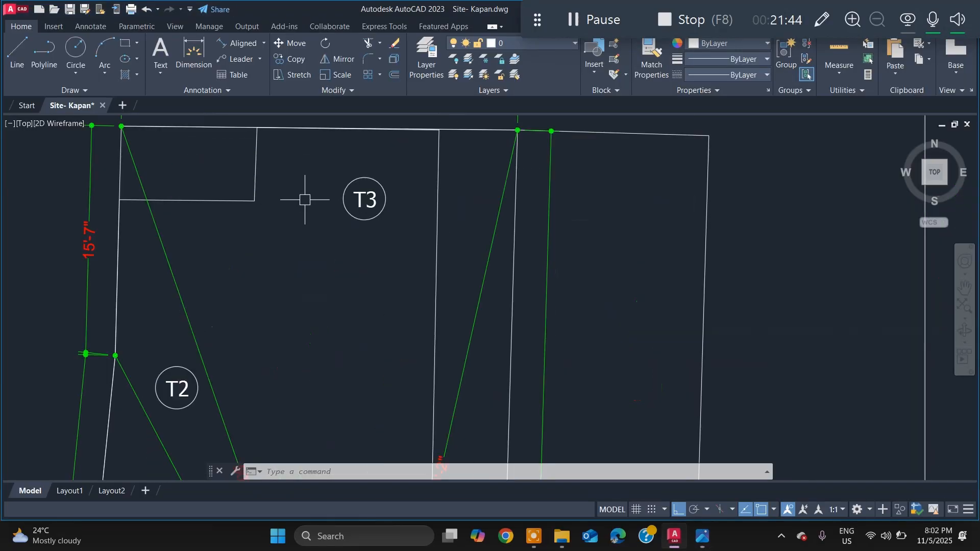
{"action": "left_click", "coordinate": [333, 153]}
{"action": "left_click", "coordinate": [384, 271]}
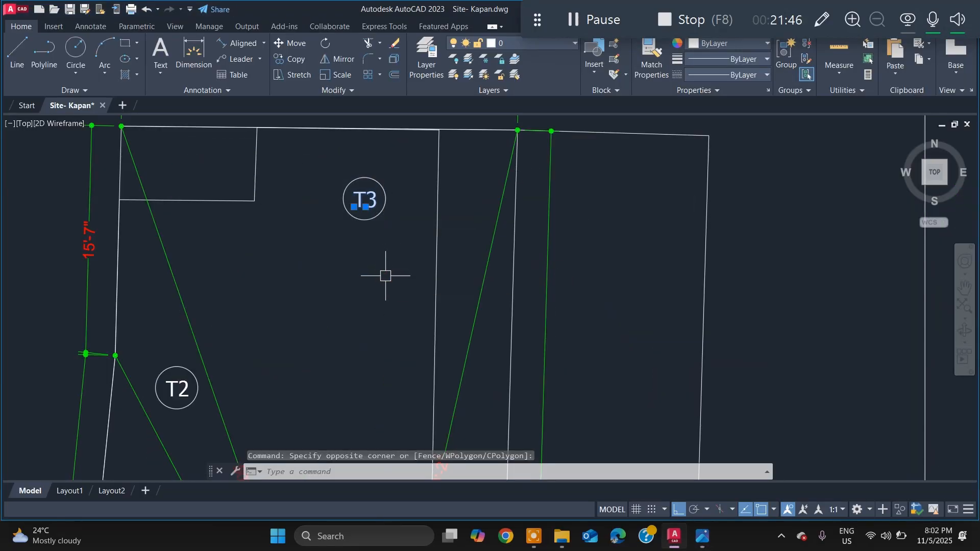
{"action": "key", "text": "BackSpace"}
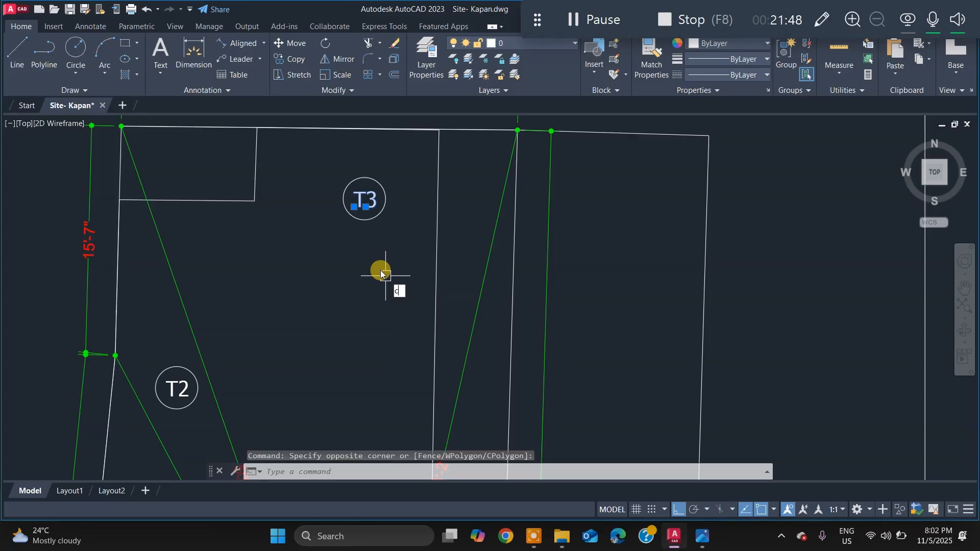
{"action": "type", "text": "co"}
{"action": "key", "text": "Return"}
{"action": "left_click", "coordinate": [363, 202]}
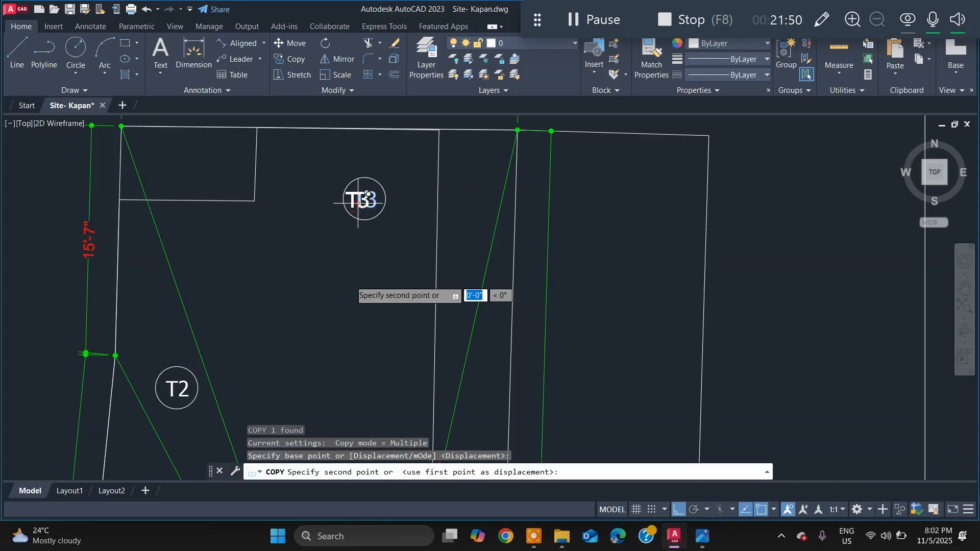
{"action": "scroll", "coordinate": [358, 303], "scroll_direction": "down", "scroll_amount": 2}
{"action": "scroll", "coordinate": [561, 250], "scroll_direction": "down", "scroll_amount": 3}
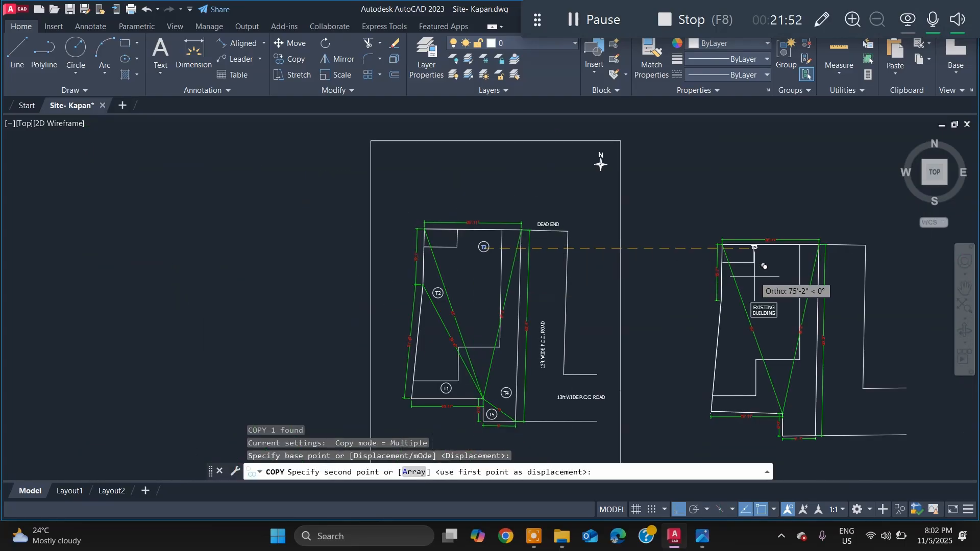
{"action": "key", "text": "Escape"}
Step: Copy the circled T3 label from the original plan into the northern part of the copied plan, with Ortho off
{"action": "scroll", "coordinate": [472, 234], "scroll_direction": "up", "scroll_amount": 3}
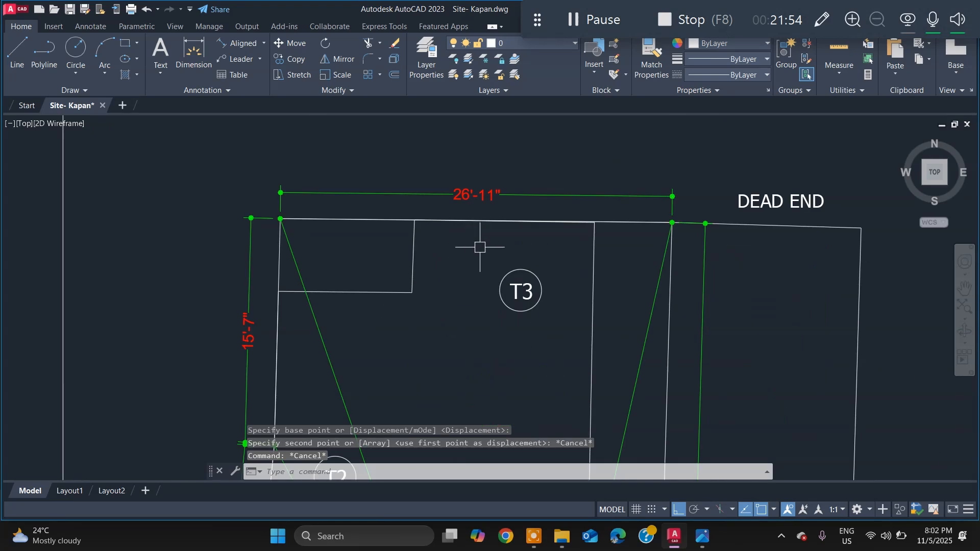
{"action": "left_click", "coordinate": [476, 247]}
{"action": "left_click", "coordinate": [543, 342]}
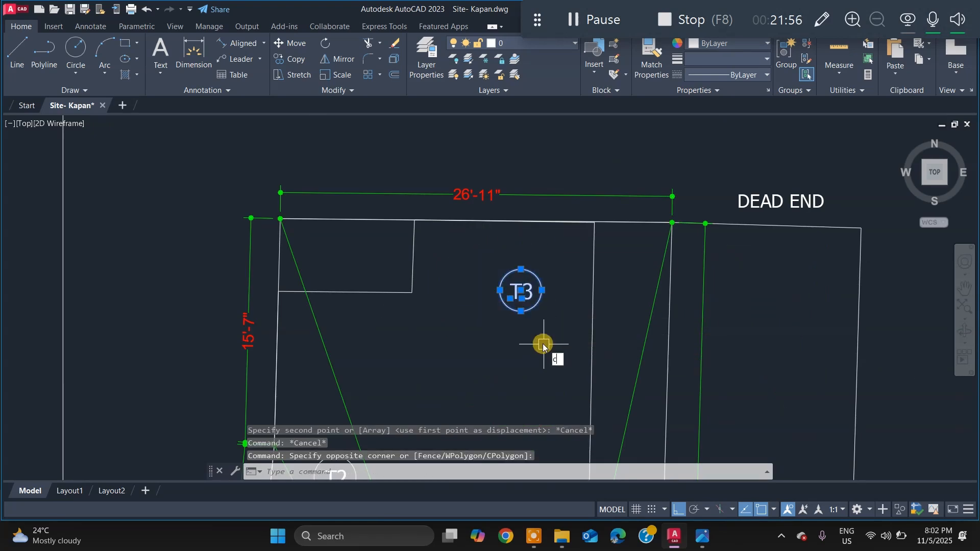
{"action": "key", "text": "Return"}
{"action": "left_click", "coordinate": [521, 291]}
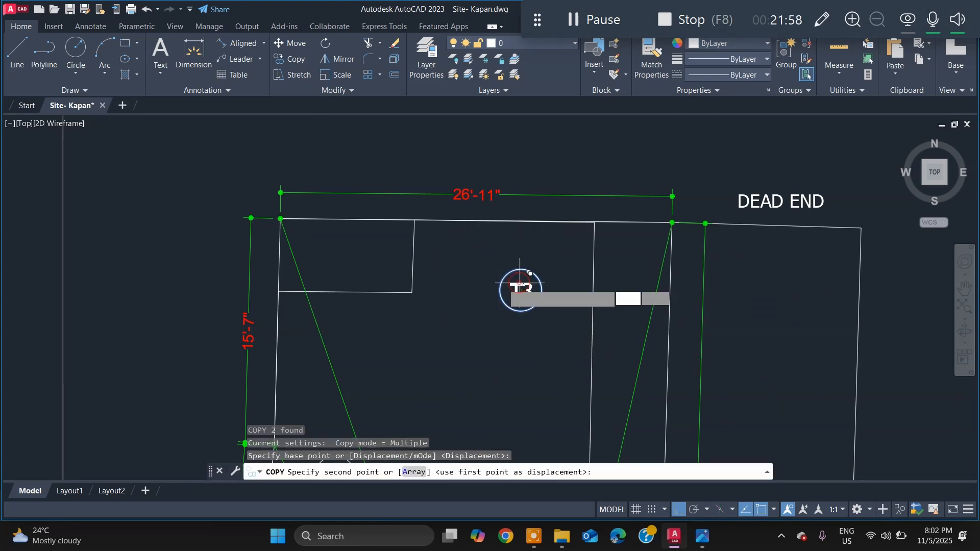
{"action": "scroll", "coordinate": [518, 291], "scroll_direction": "down", "scroll_amount": 3}
{"action": "scroll", "coordinate": [779, 329], "scroll_direction": "up", "scroll_amount": 4}
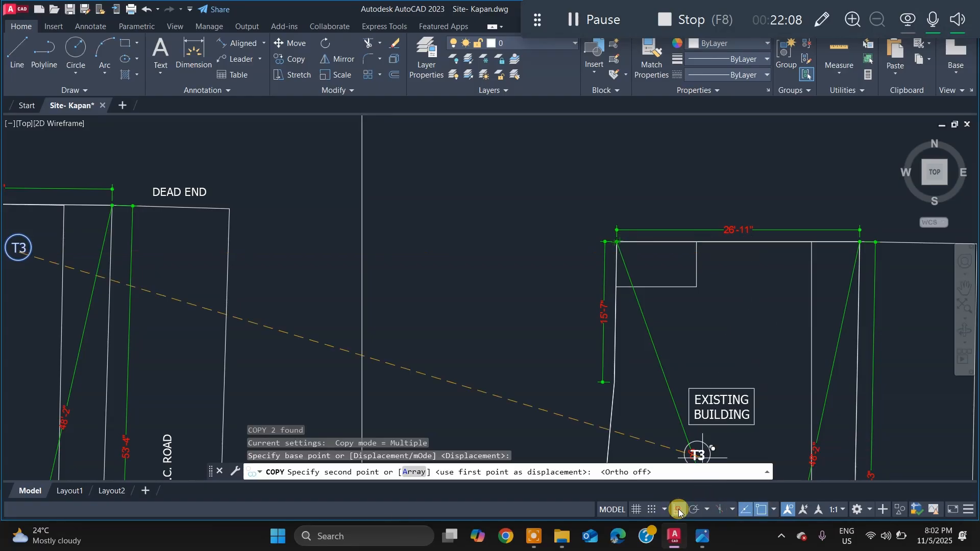
{"action": "scroll", "coordinate": [761, 306], "scroll_direction": "up", "scroll_amount": 3}
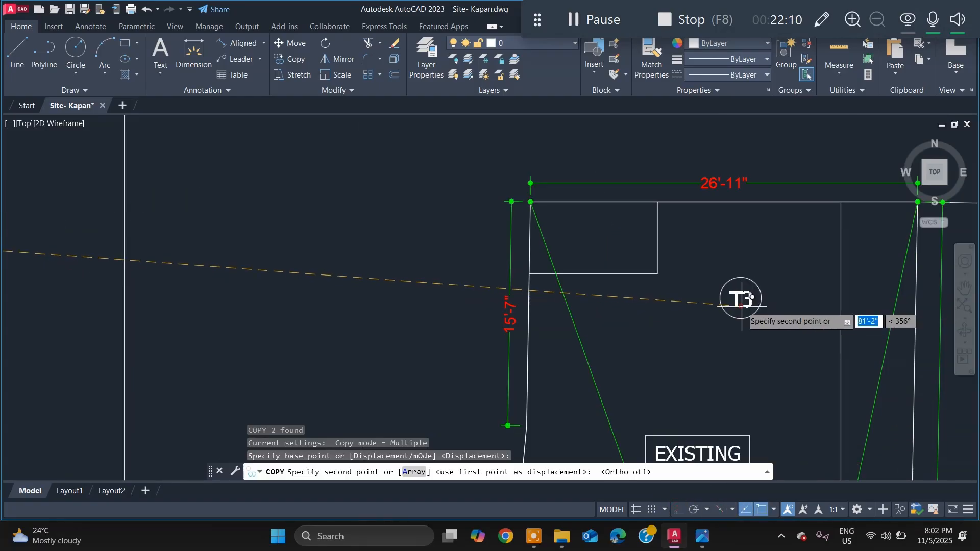
{"action": "left_click", "coordinate": [741, 306]}
{"action": "scroll", "coordinate": [741, 306], "scroll_direction": "down", "scroll_amount": 5}
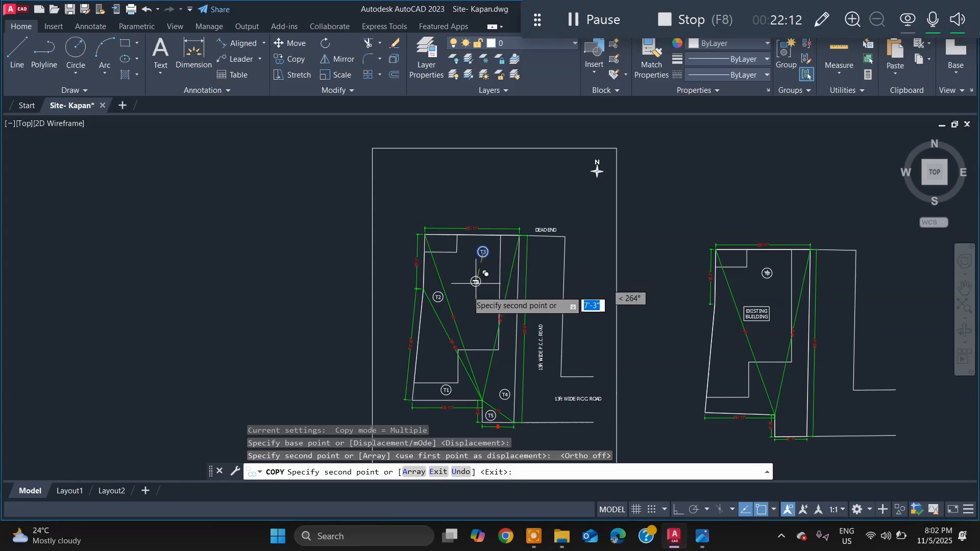
{"action": "key", "text": "Escape"}
{"action": "scroll", "coordinate": [447, 297], "scroll_direction": "up", "scroll_amount": 5}
{"action": "left_click", "coordinate": [437, 327]}
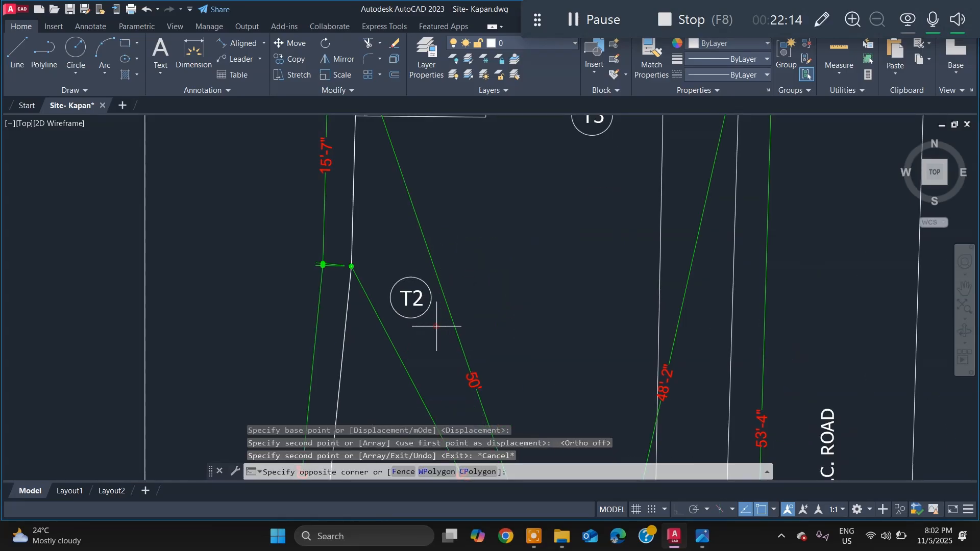
{"action": "left_click", "coordinate": [396, 262]}
{"action": "key", "text": "Escape"}
Step: Copy the circled T2 label from the original plan to the western side of the copied plan, southwest of the EXISTING BUILDING label
{"action": "scroll", "coordinate": [424, 306], "scroll_direction": "up", "scroll_amount": 4}
{"action": "left_click", "coordinate": [439, 336]}
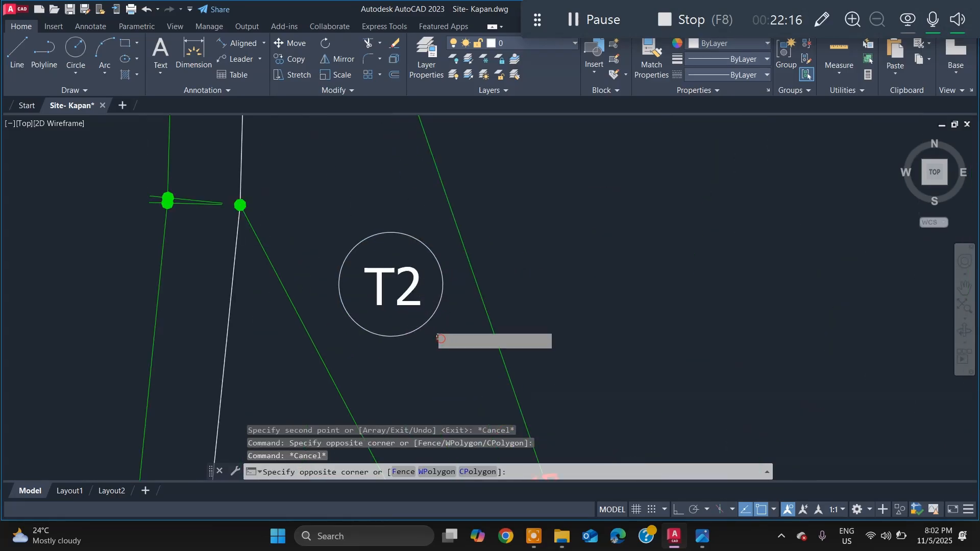
{"action": "left_click", "coordinate": [389, 261]}
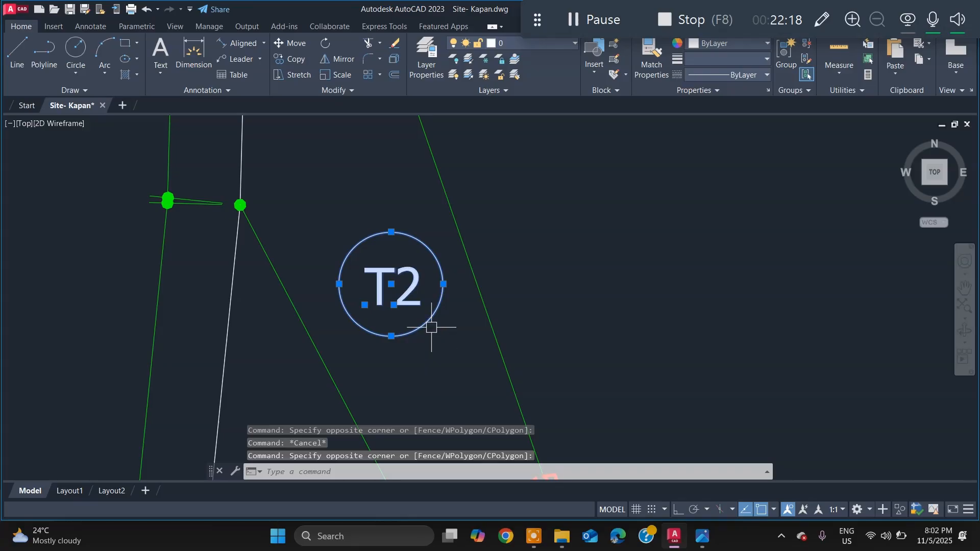
{"action": "type", "text": "co"}
{"action": "key", "text": "space"}
{"action": "left_click", "coordinate": [377, 267]}
{"action": "scroll", "coordinate": [434, 295], "scroll_direction": "down", "scroll_amount": 6}
{"action": "scroll", "coordinate": [644, 312], "scroll_direction": "down", "scroll_amount": 4}
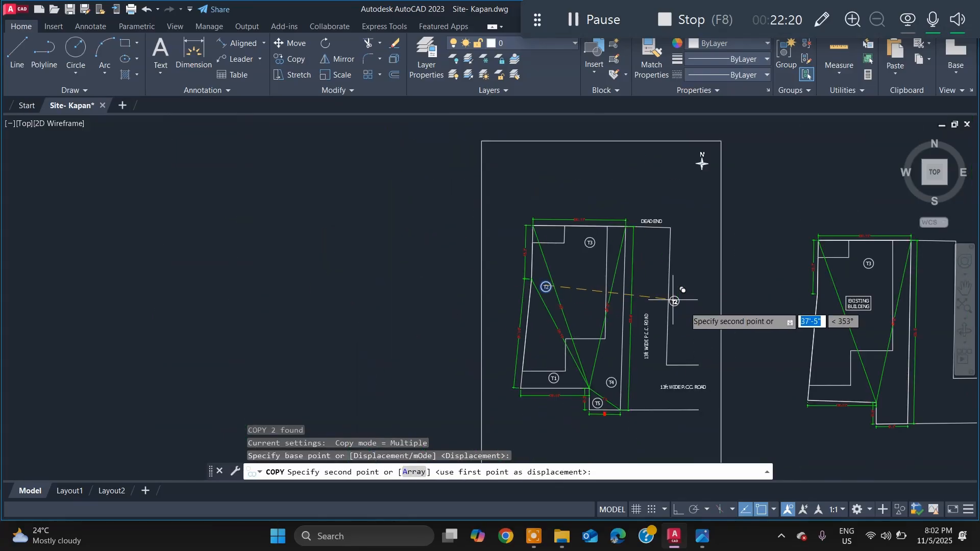
{"action": "scroll", "coordinate": [817, 326], "scroll_direction": "up", "scroll_amount": 4}
{"action": "scroll", "coordinate": [802, 314], "scroll_direction": "down", "scroll_amount": 2}
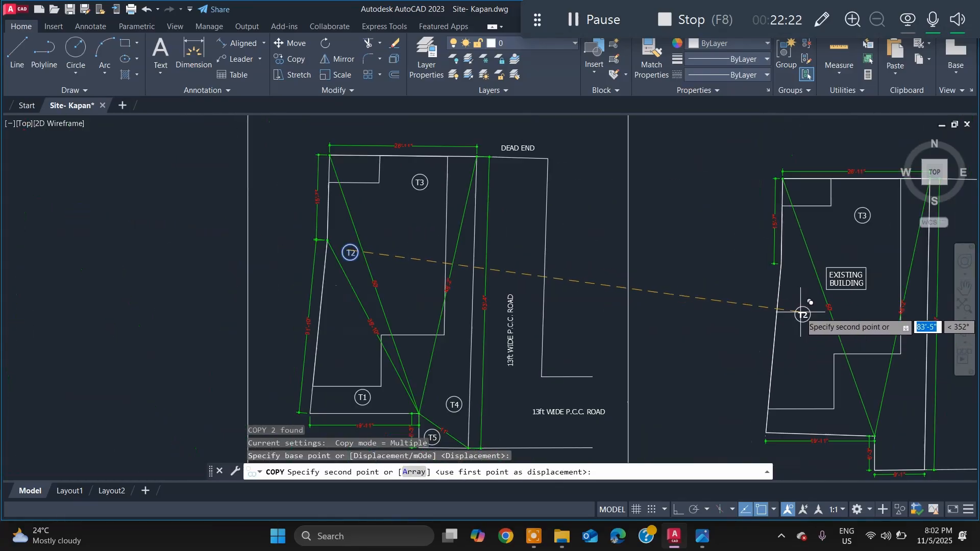
{"action": "scroll", "coordinate": [802, 316], "scroll_direction": "down", "scroll_amount": 2}
{"action": "scroll", "coordinate": [799, 321], "scroll_direction": "up", "scroll_amount": 2}
{"action": "left_click", "coordinate": [798, 323]}
{"action": "scroll", "coordinate": [798, 322], "scroll_direction": "down", "scroll_amount": 2}
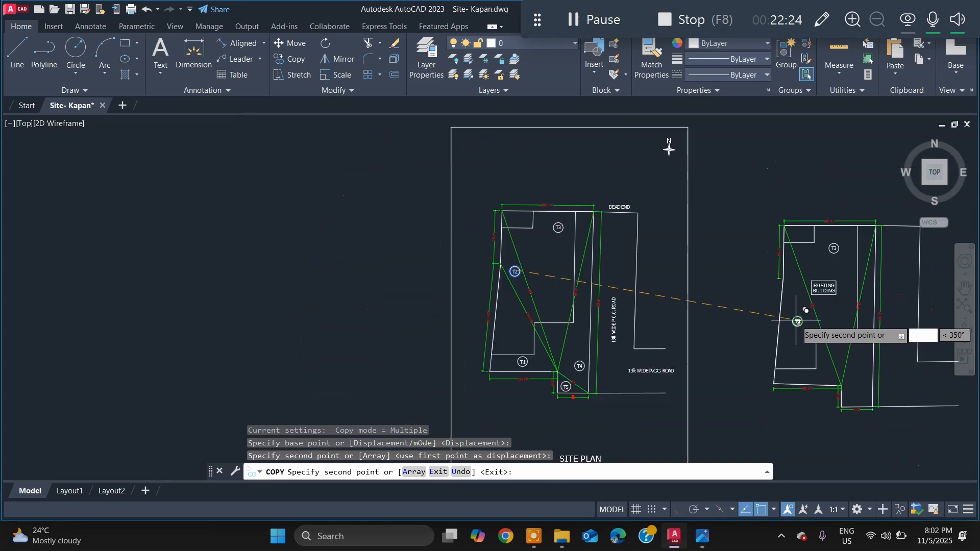
{"action": "key", "text": "Escape"}
Step: Copy the circled T1, T4 and T5 labels together from the original plan to the matching southern areas of the copied plan
{"action": "scroll", "coordinate": [534, 352], "scroll_direction": "up", "scroll_amount": 6}
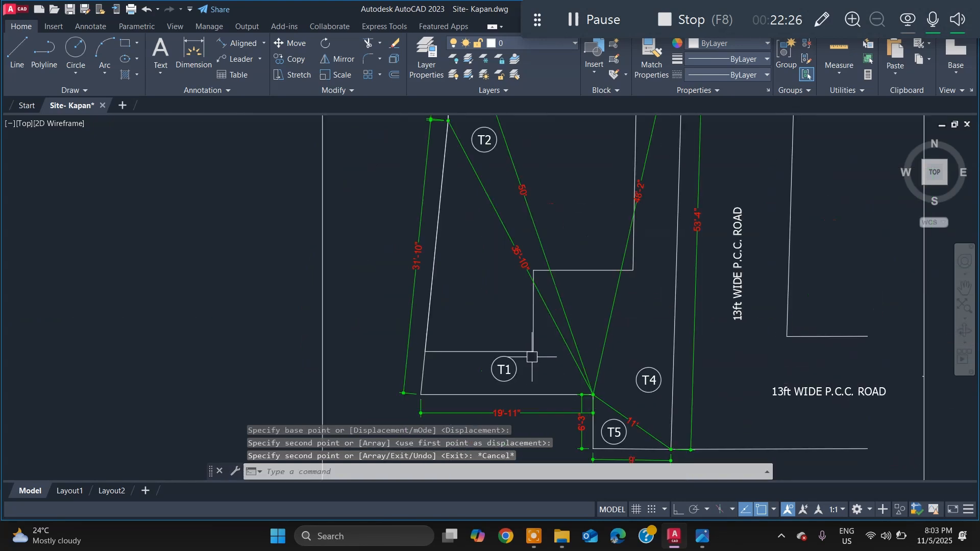
{"action": "left_click", "coordinate": [442, 330]}
{"action": "left_click", "coordinate": [521, 405]}
{"action": "scroll", "coordinate": [687, 347], "scroll_direction": "down", "scroll_amount": 2}
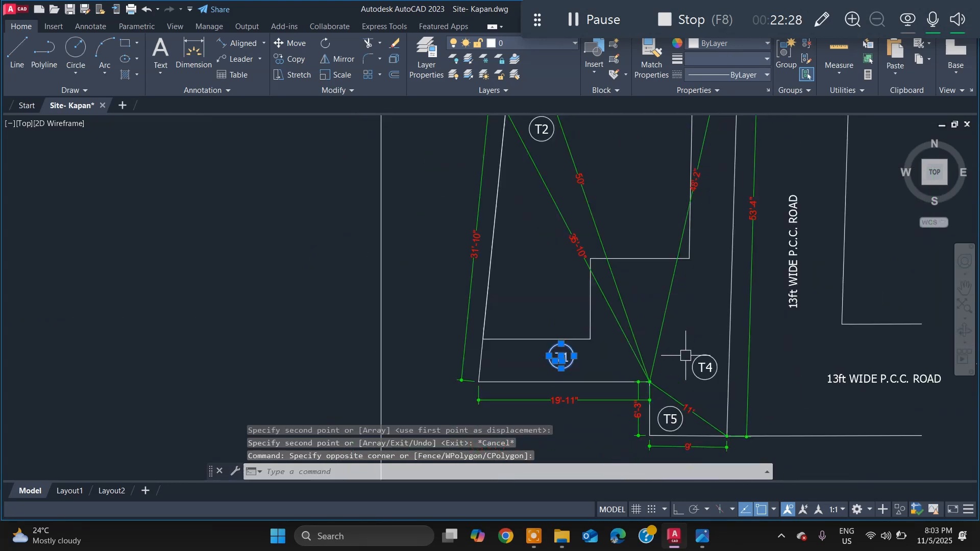
{"action": "scroll", "coordinate": [689, 339], "scroll_direction": "up", "scroll_amount": 2}
{"action": "left_click", "coordinate": [686, 335]}
{"action": "left_click", "coordinate": [735, 416]}
{"action": "scroll", "coordinate": [677, 279], "scroll_direction": "down", "scroll_amount": 3}
{"action": "scroll", "coordinate": [678, 357], "scroll_direction": "up", "scroll_amount": 5}
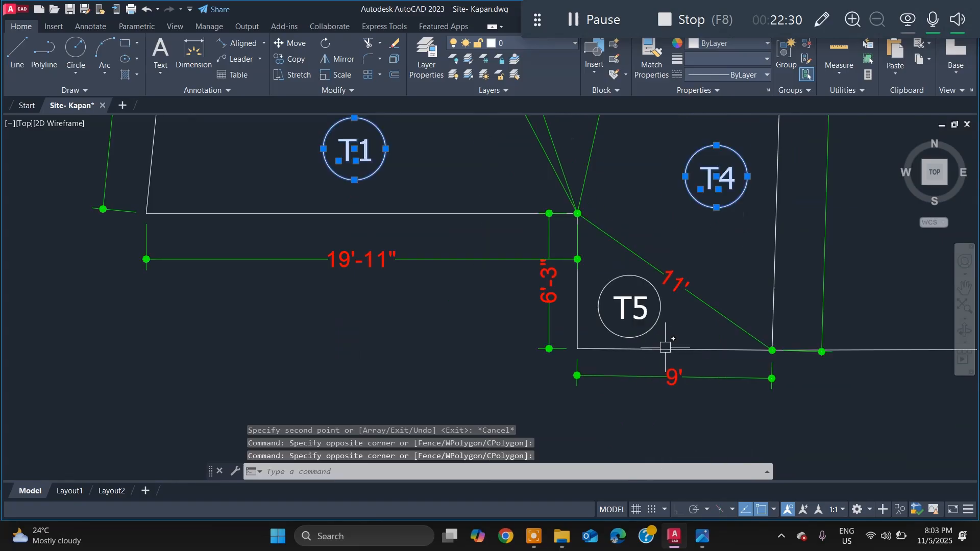
{"action": "left_click", "coordinate": [593, 266]}
{"action": "left_click", "coordinate": [678, 345]}
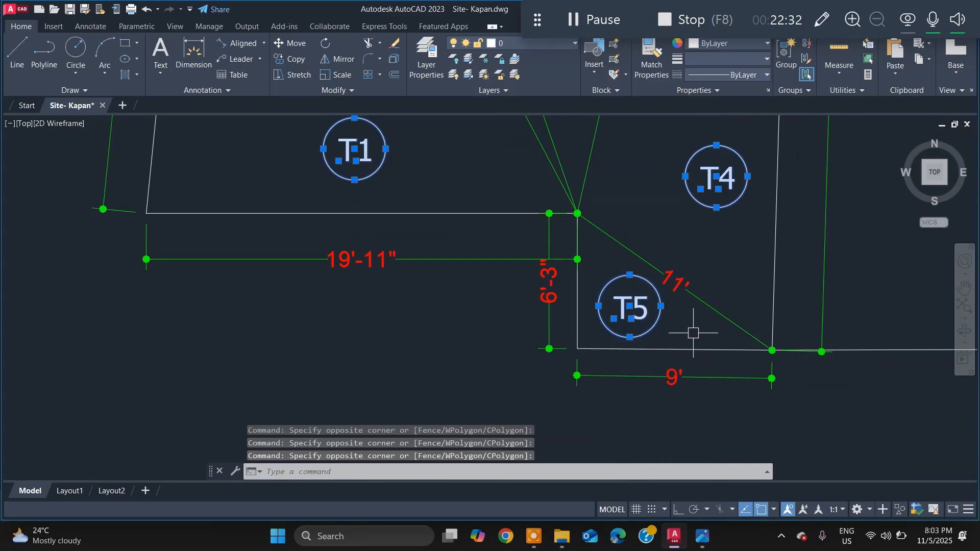
{"action": "key", "text": "BackSpace"}
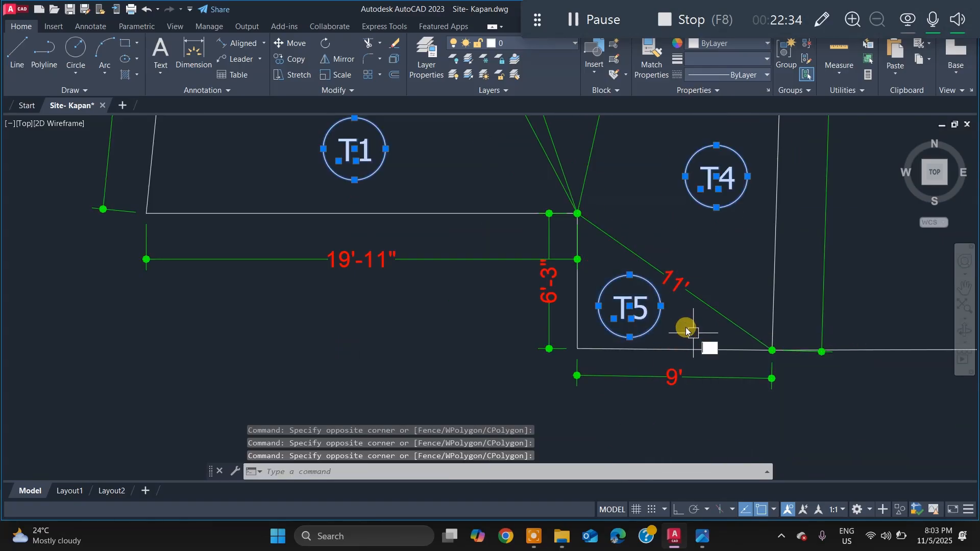
{"action": "type", "text": "co"}
{"action": "key", "text": "Return"}
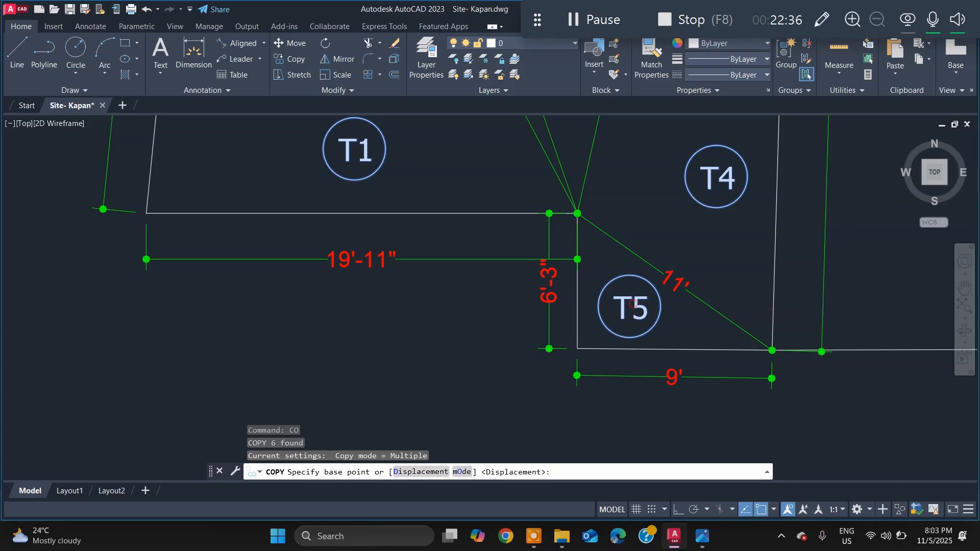
{"action": "left_click", "coordinate": [629, 306]}
{"action": "scroll", "coordinate": [593, 294], "scroll_direction": "down", "scroll_amount": 5}
{"action": "scroll", "coordinate": [831, 284], "scroll_direction": "down", "scroll_amount": 2}
{"action": "scroll", "coordinate": [875, 316], "scroll_direction": "up", "scroll_amount": 6}
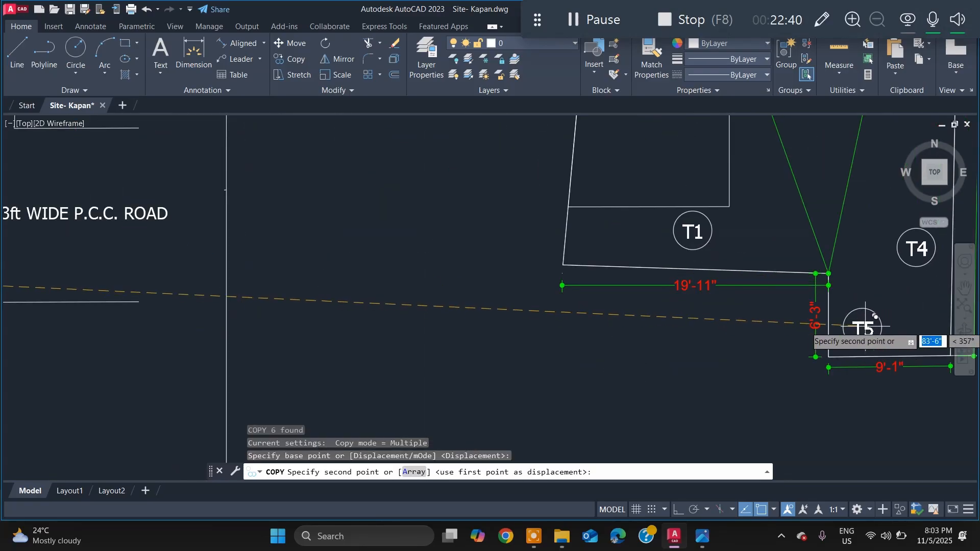
{"action": "left_click", "coordinate": [863, 325]}
{"action": "key", "text": "Escape"}
Step: Add an aligned dimension along the diagonal beside T5 in the copied plan, from the boundary's inner corner to its southeast corner
{"action": "scroll", "coordinate": [885, 304], "scroll_direction": "down", "scroll_amount": 3}
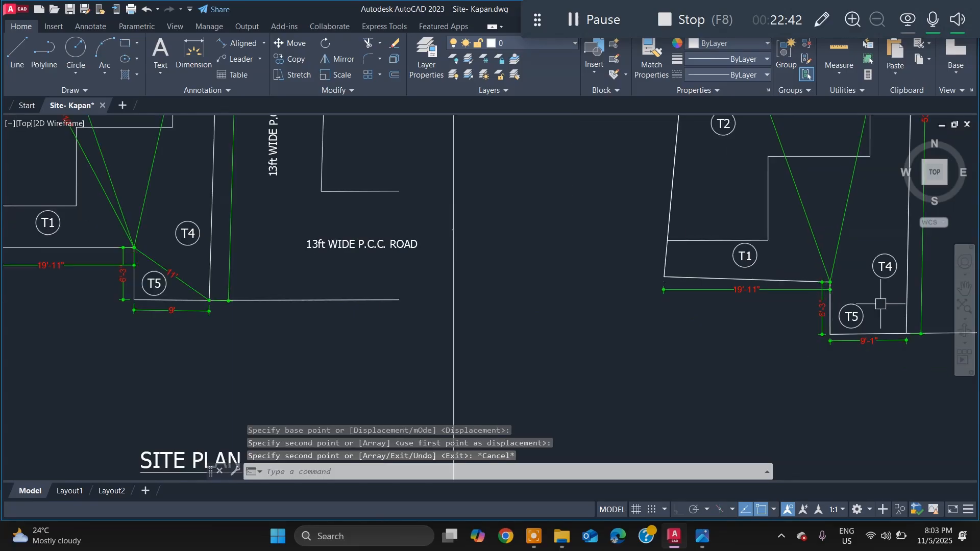
{"action": "scroll", "coordinate": [886, 304], "scroll_direction": "up", "scroll_amount": 3}
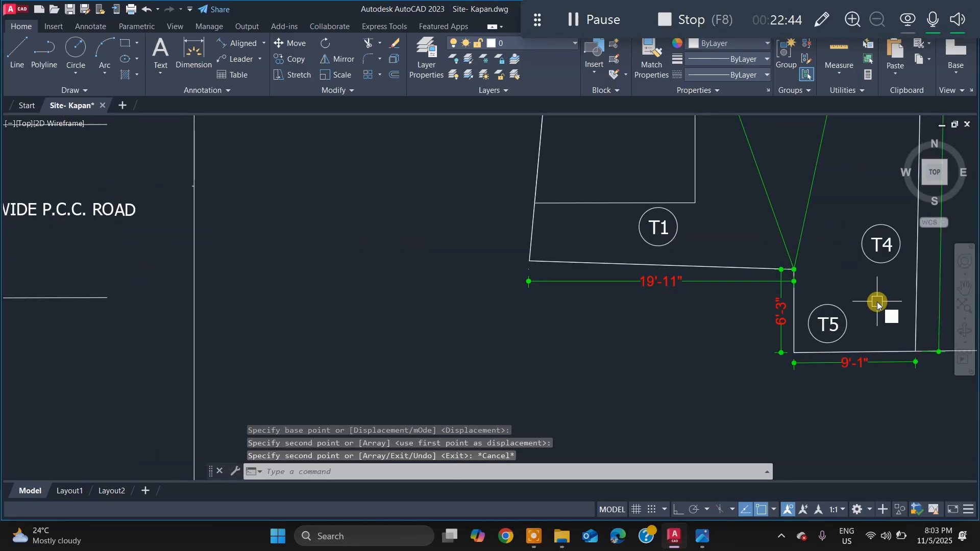
{"action": "type", "text": "dal"}
{"action": "key", "text": "Return"}
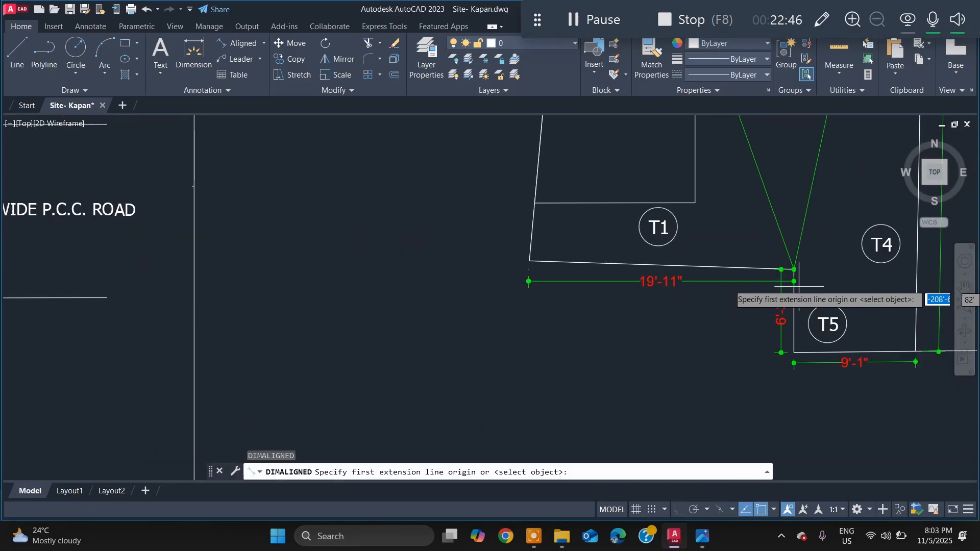
{"action": "scroll", "coordinate": [794, 285], "scroll_direction": "up", "scroll_amount": 4}
{"action": "scroll", "coordinate": [792, 285], "scroll_direction": "up", "scroll_amount": 5}
{"action": "left_click", "coordinate": [792, 244]}
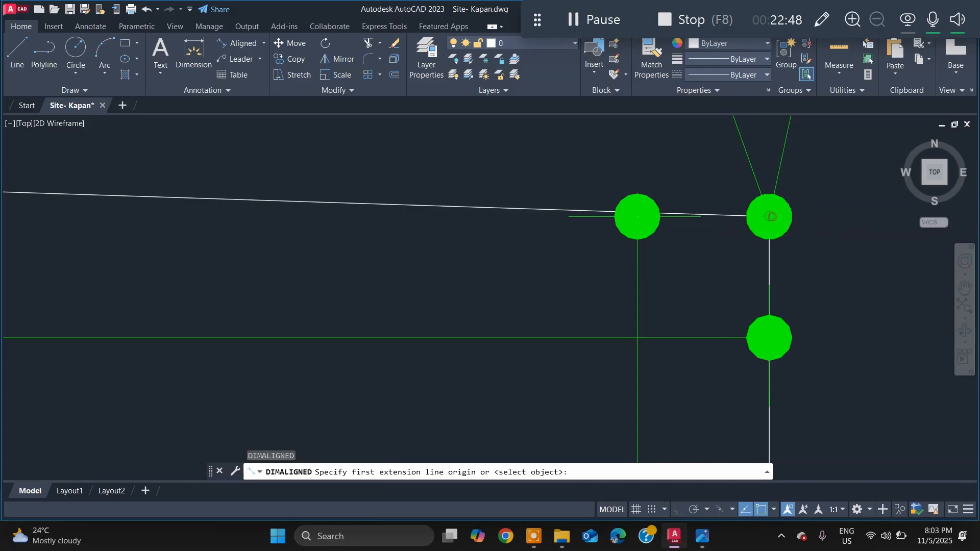
{"action": "scroll", "coordinate": [774, 239], "scroll_direction": "down", "scroll_amount": 5}
{"action": "scroll", "coordinate": [774, 239], "scroll_direction": "down", "scroll_amount": 5}
{"action": "scroll", "coordinate": [914, 332], "scroll_direction": "up", "scroll_amount": 4}
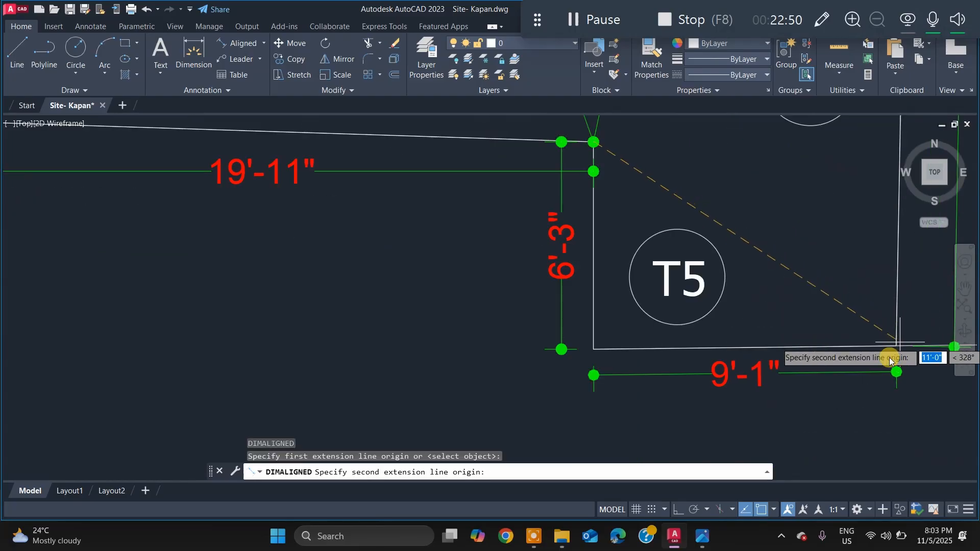
{"action": "left_click", "coordinate": [882, 347]}
{"action": "left_click", "coordinate": [893, 344]}
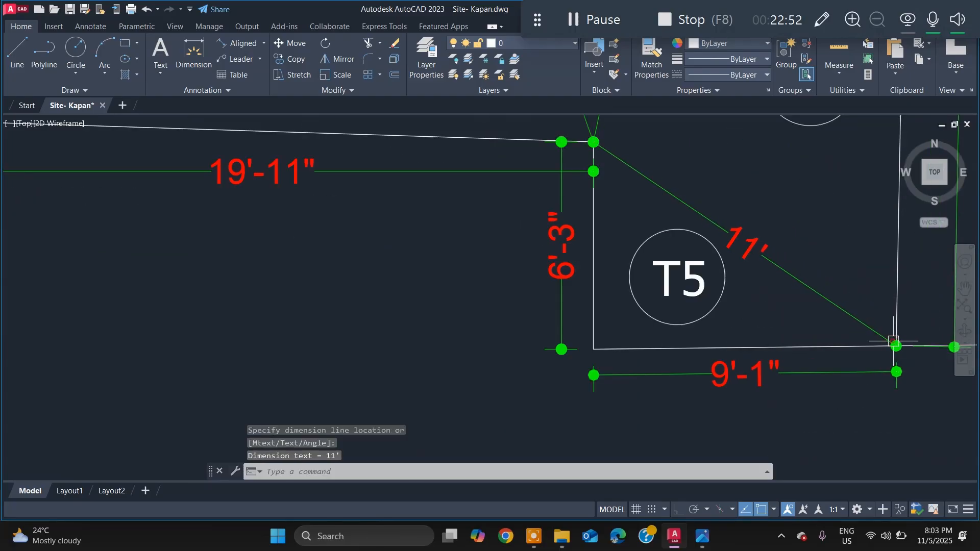
{"action": "scroll", "coordinate": [892, 337], "scroll_direction": "down", "scroll_amount": 5}
{"action": "key", "text": "Escape"}
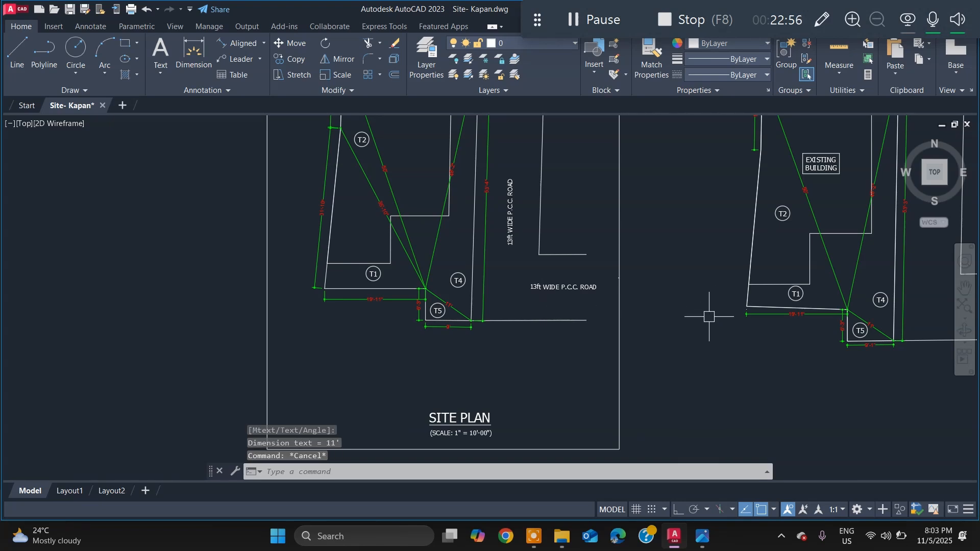
Step: Stretch the southern boundary dimension's western origin onto the southwest corner of the copied site boundary
{"action": "scroll", "coordinate": [842, 329], "scroll_direction": "up", "scroll_amount": 4}
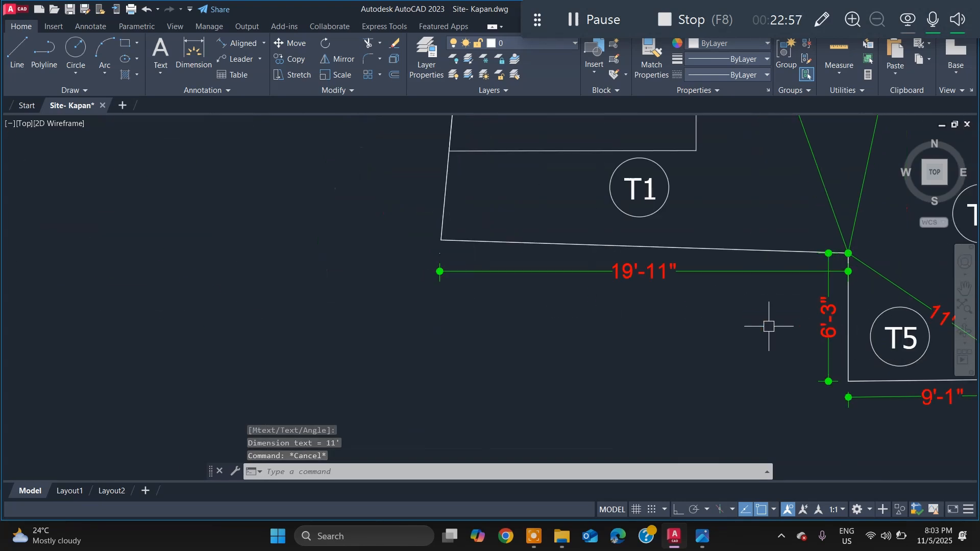
{"action": "left_click", "coordinate": [639, 269]}
{"action": "left_click", "coordinate": [441, 253]}
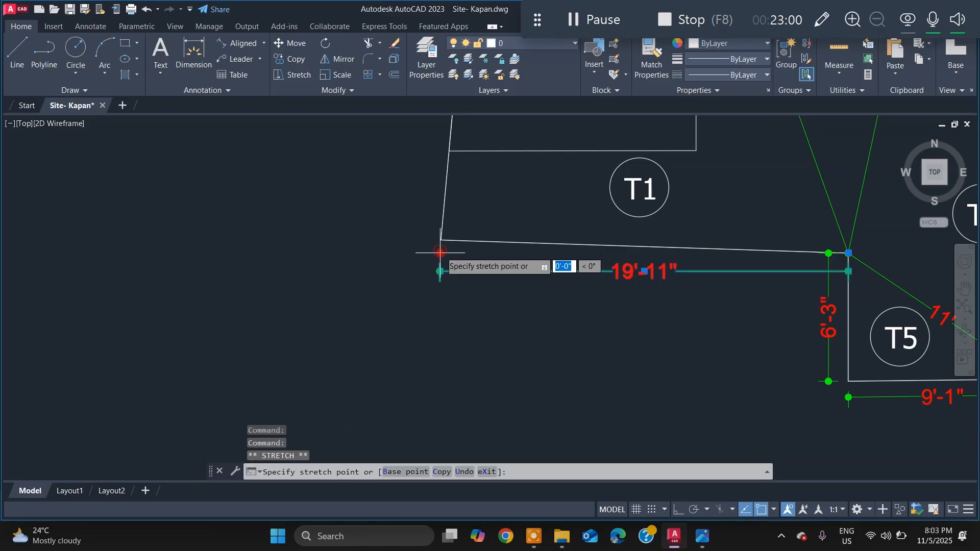
{"action": "scroll", "coordinate": [534, 280], "scroll_direction": "down", "scroll_amount": 2}
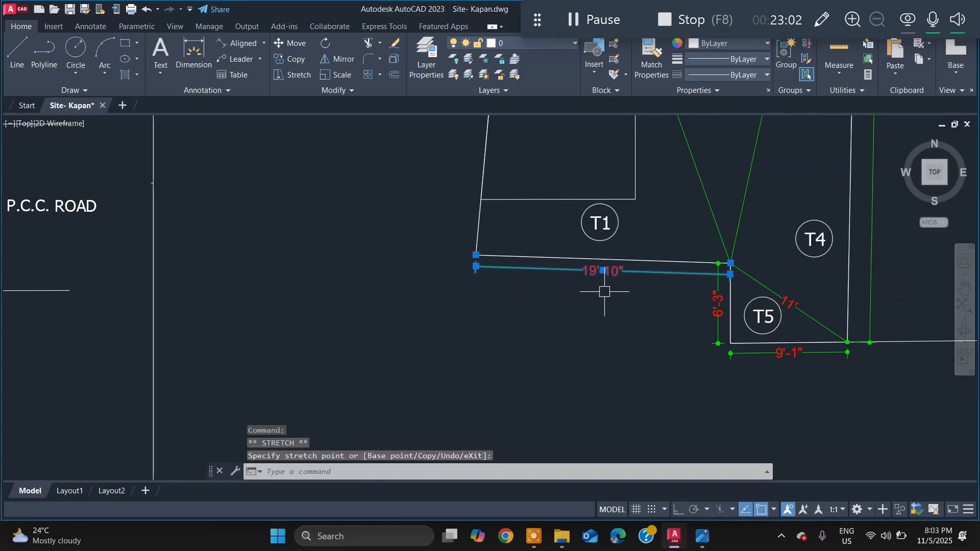
{"action": "key", "text": "Escape"}
{"action": "scroll", "coordinate": [606, 287], "scroll_direction": "down", "scroll_amount": 3}
{"action": "scroll", "coordinate": [607, 287], "scroll_direction": "up", "scroll_amount": 3}
{"action": "scroll", "coordinate": [610, 296], "scroll_direction": "down", "scroll_amount": 6}
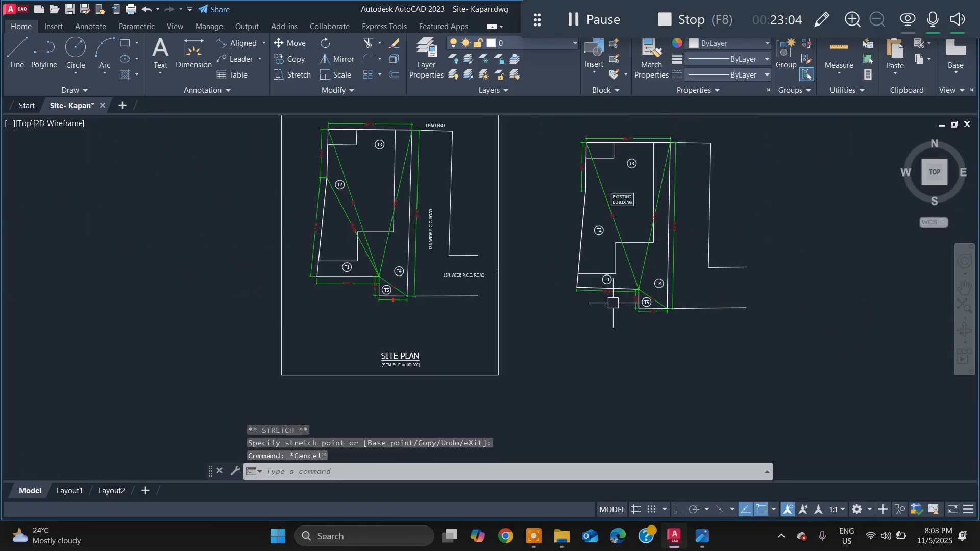
{"action": "scroll", "coordinate": [613, 303], "scroll_direction": "up", "scroll_amount": 4}
{"action": "scroll", "coordinate": [643, 324], "scroll_direction": "down", "scroll_amount": 4}
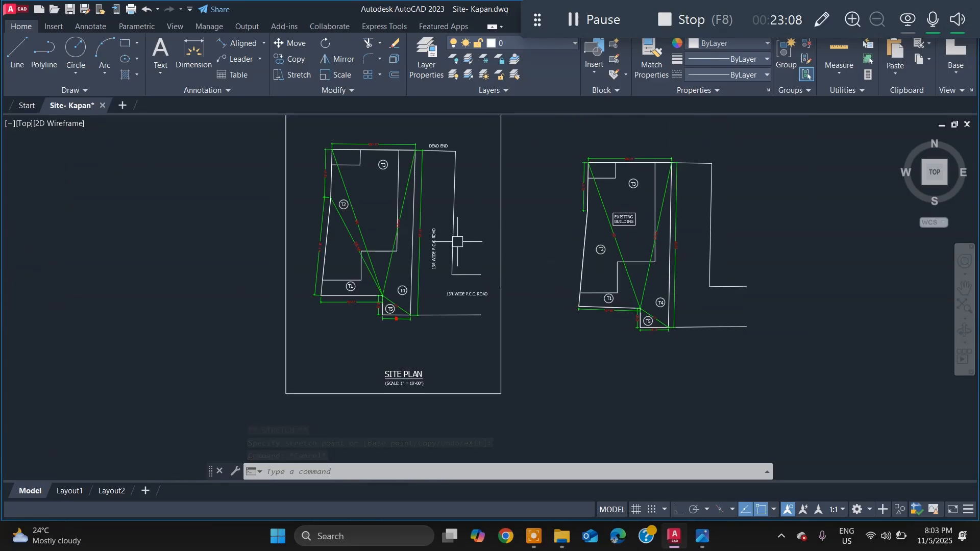
Step: Copy both 13ft WIDE P.C.C. ROAD labels, vertical and horizontal, from the original plan to the matching roads of the copied plan
{"action": "scroll", "coordinate": [443, 244], "scroll_direction": "up", "scroll_amount": 6}
{"action": "left_click", "coordinate": [429, 248]}
{"action": "left_click", "coordinate": [397, 211]}
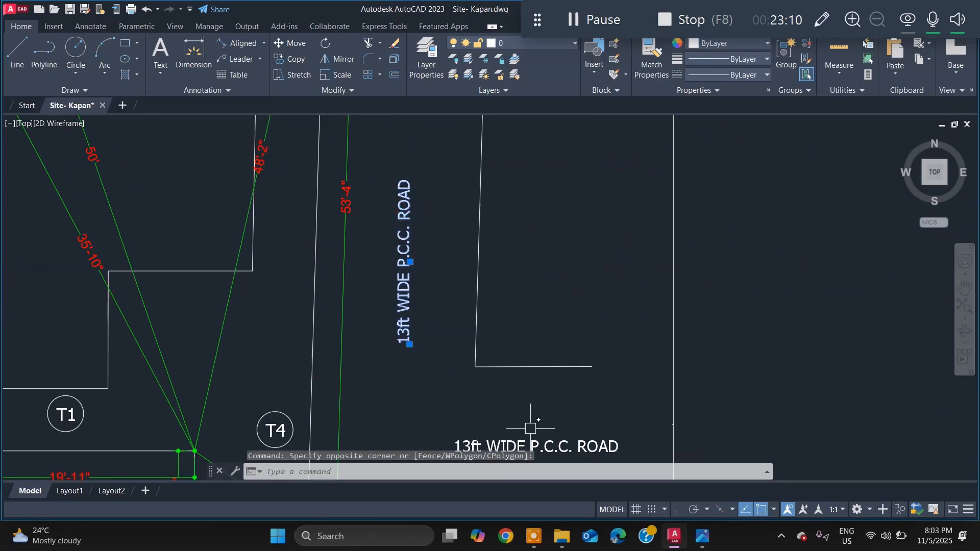
{"action": "scroll", "coordinate": [530, 428], "scroll_direction": "down", "scroll_amount": 2}
{"action": "left_click", "coordinate": [562, 442]}
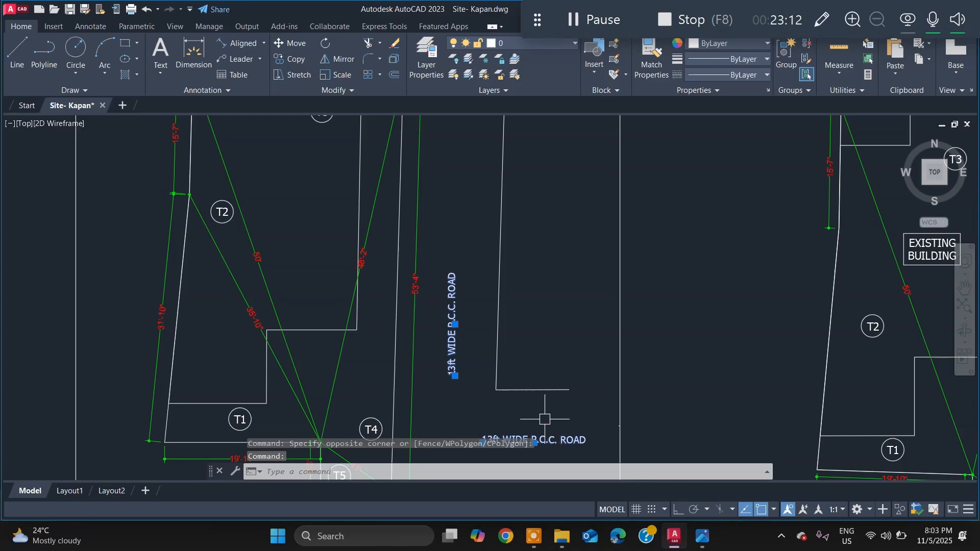
{"action": "key", "text": "space"}
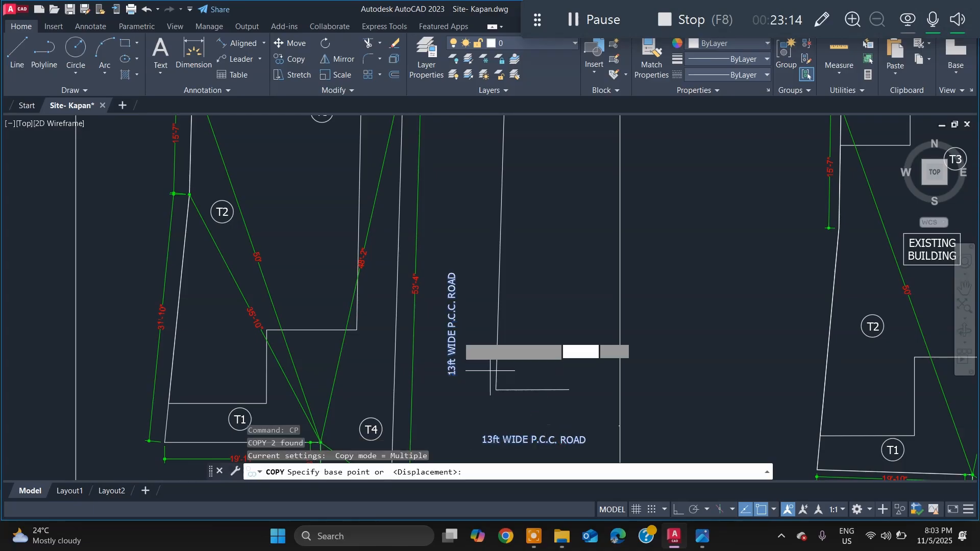
{"action": "left_click", "coordinate": [453, 322]}
{"action": "scroll", "coordinate": [502, 321], "scroll_direction": "down", "scroll_amount": 6}
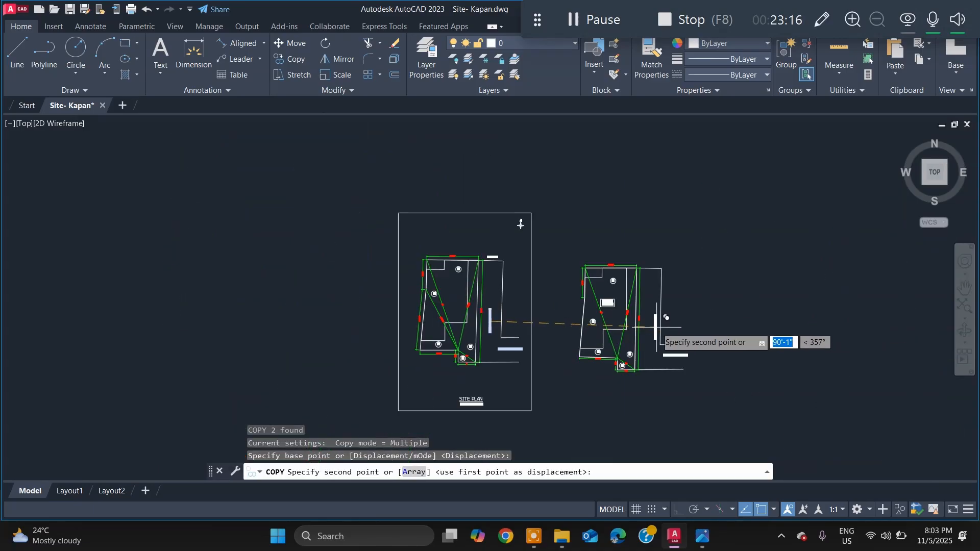
{"action": "scroll", "coordinate": [632, 320], "scroll_direction": "up", "scroll_amount": 5}
{"action": "scroll", "coordinate": [634, 309], "scroll_direction": "down", "scroll_amount": 5}
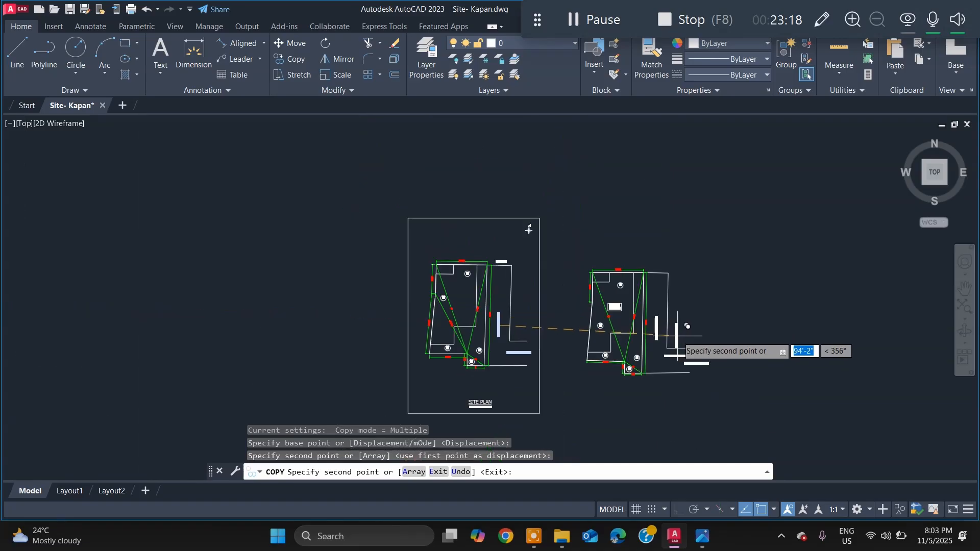
{"action": "key", "text": "Escape"}
{"action": "key", "text": "Escape"}
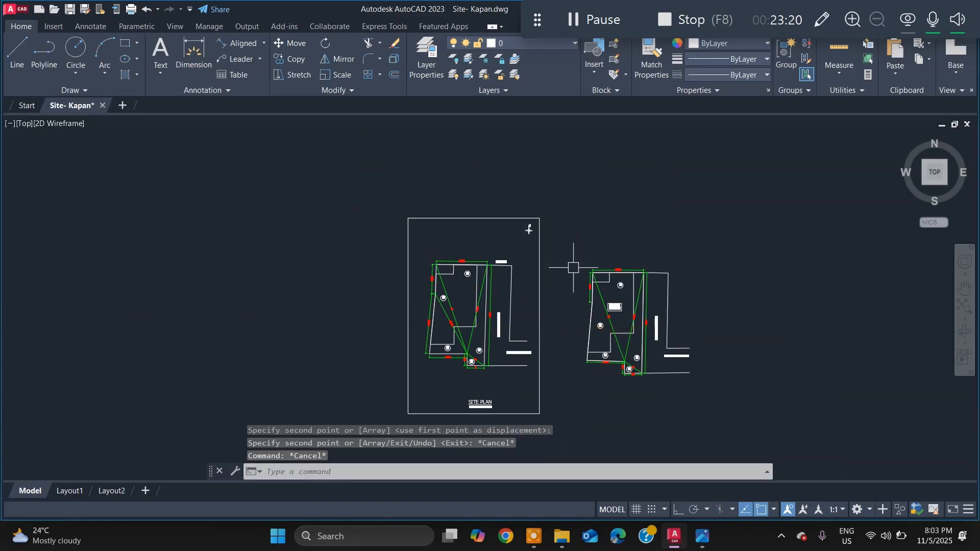
Step: Copy the DEAD END label from the original plan to just below the northern end of the copied plan's vertical road
{"action": "scroll", "coordinate": [516, 264], "scroll_direction": "up", "scroll_amount": 8}
{"action": "left_click", "coordinate": [468, 285]}
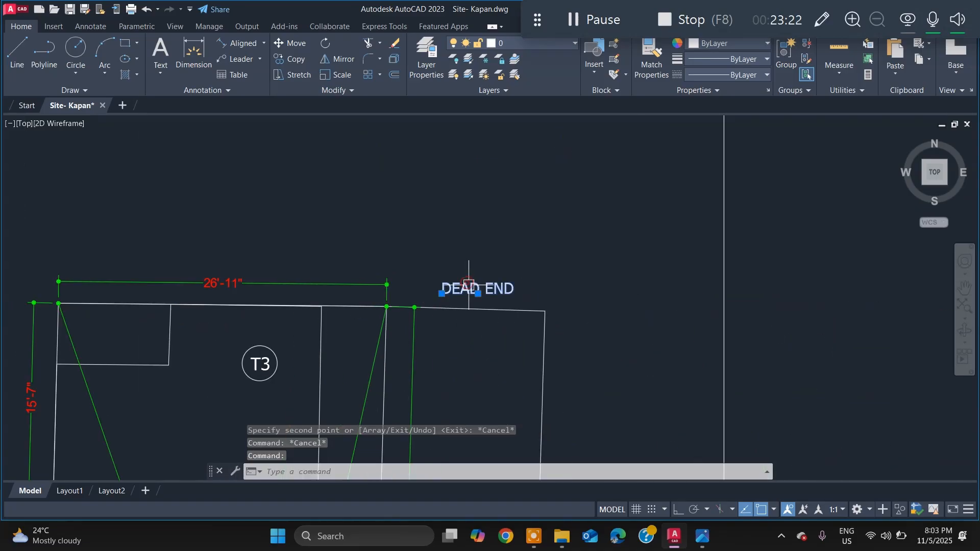
{"action": "type", "text": "o"}
{"action": "key", "text": "Return"}
{"action": "left_click", "coordinate": [531, 306]}
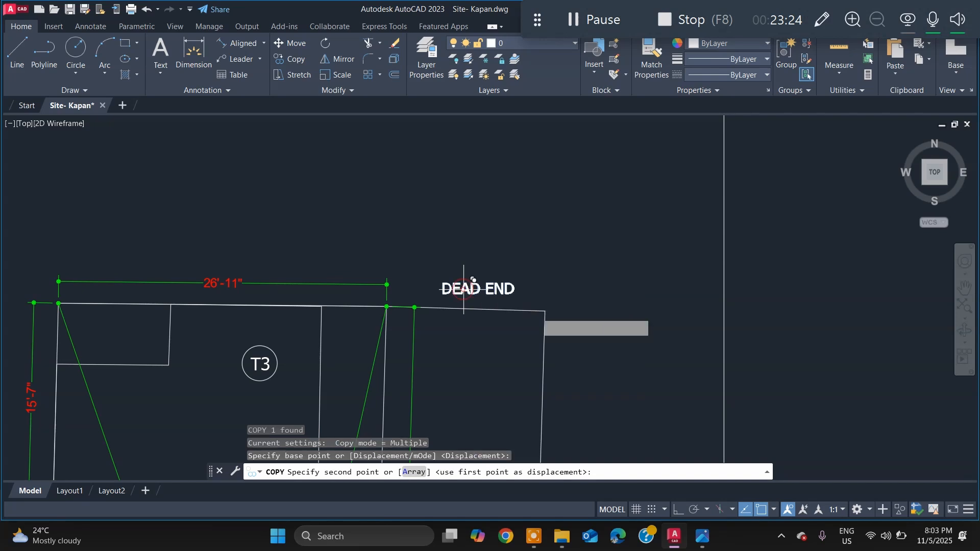
{"action": "scroll", "coordinate": [663, 334], "scroll_direction": "down", "scroll_amount": 4}
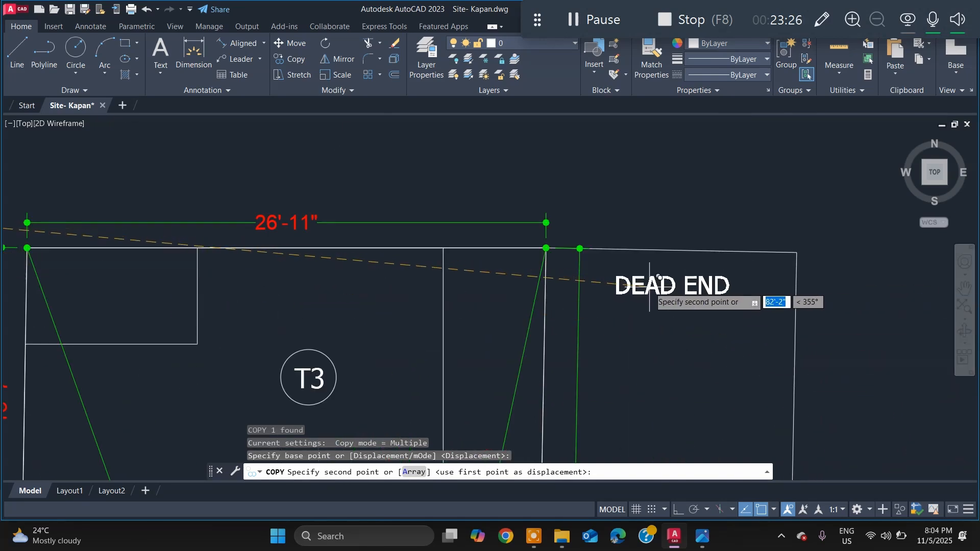
{"action": "left_click", "coordinate": [677, 276]}
{"action": "scroll", "coordinate": [678, 306], "scroll_direction": "down", "scroll_amount": 5}
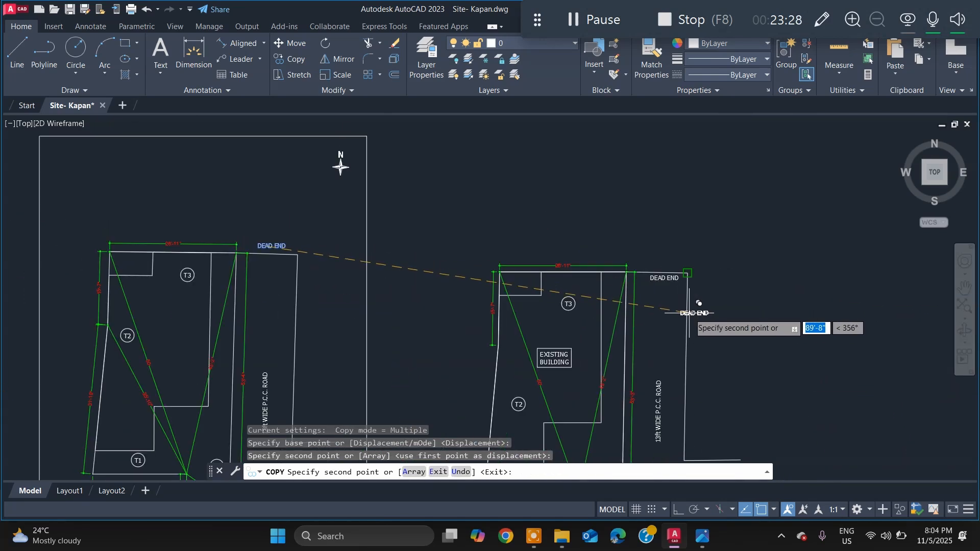
{"action": "key", "text": "Escape"}
{"action": "scroll", "coordinate": [689, 331], "scroll_direction": "down", "scroll_amount": 5}
{"action": "scroll", "coordinate": [684, 363], "scroll_direction": "up", "scroll_amount": 5}
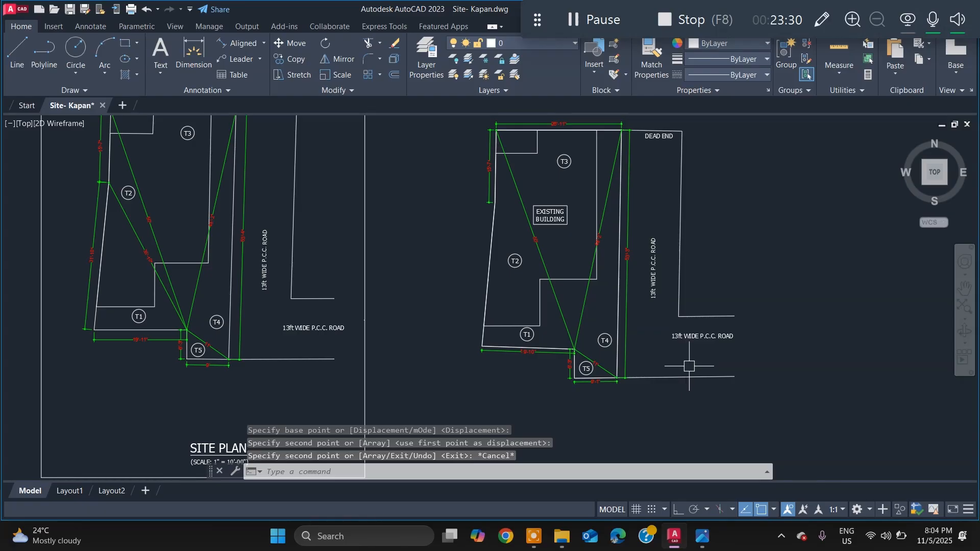
{"action": "scroll", "coordinate": [632, 271], "scroll_direction": "down", "scroll_amount": 2}
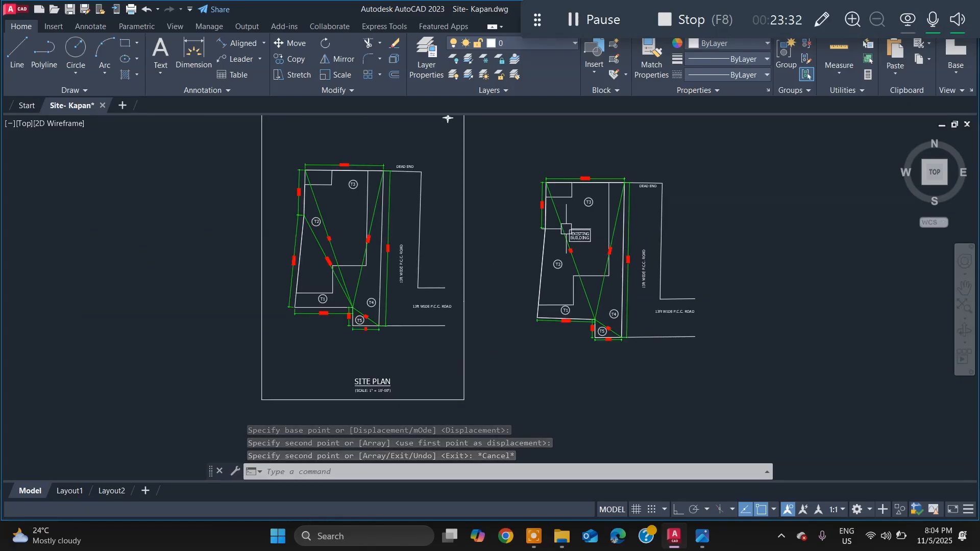
Step: Copy the SITE PLAN title, its scale note and the north arrow together horizontally to the copied plan, with Ortho on
{"action": "scroll", "coordinate": [382, 400], "scroll_direction": "up", "scroll_amount": 4}
{"action": "left_click", "coordinate": [287, 323]}
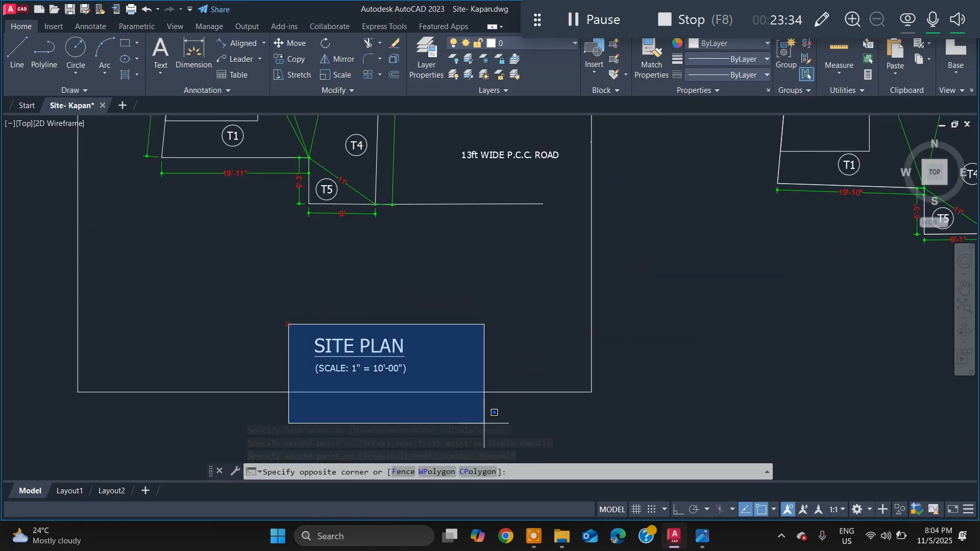
{"action": "left_click", "coordinate": [637, 405]}
{"action": "scroll", "coordinate": [623, 403], "scroll_direction": "down", "scroll_amount": 4}
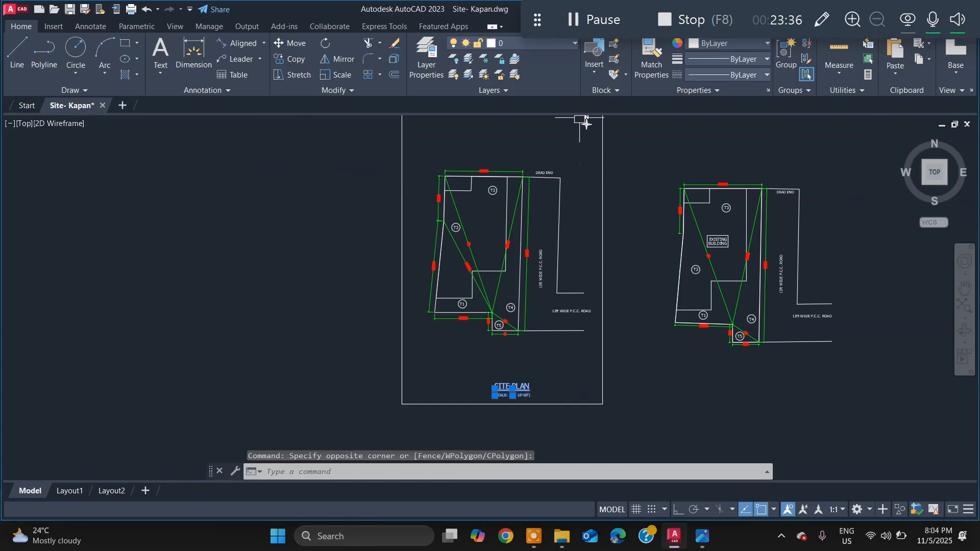
{"action": "scroll", "coordinate": [581, 204], "scroll_direction": "down", "scroll_amount": 3}
{"action": "scroll", "coordinate": [580, 190], "scroll_direction": "up", "scroll_amount": 5}
{"action": "left_click", "coordinate": [577, 182]}
{"action": "left_click", "coordinate": [665, 244]}
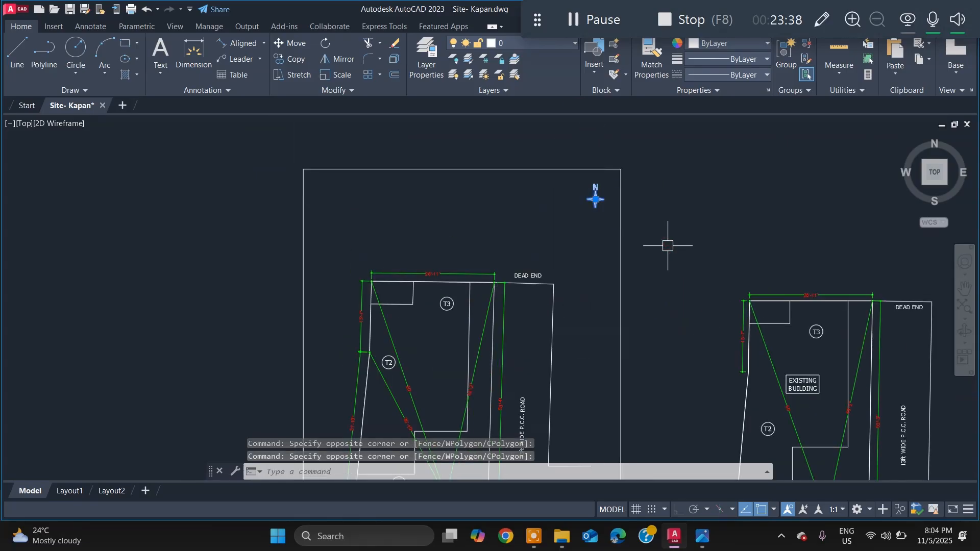
{"action": "type", "text": "co"}
{"action": "key", "text": "Return"}
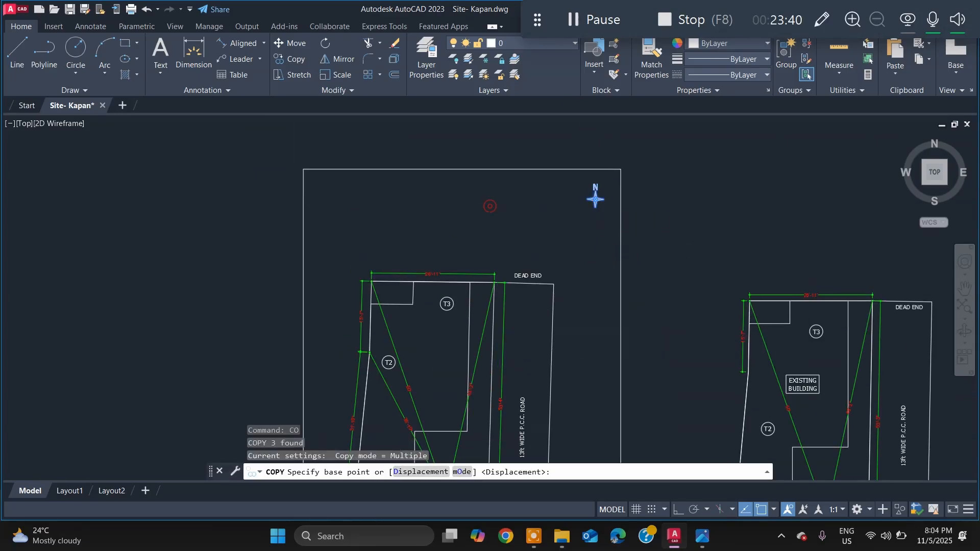
{"action": "left_click", "coordinate": [595, 199]}
{"action": "scroll", "coordinate": [610, 236], "scroll_direction": "down", "scroll_amount": 4}
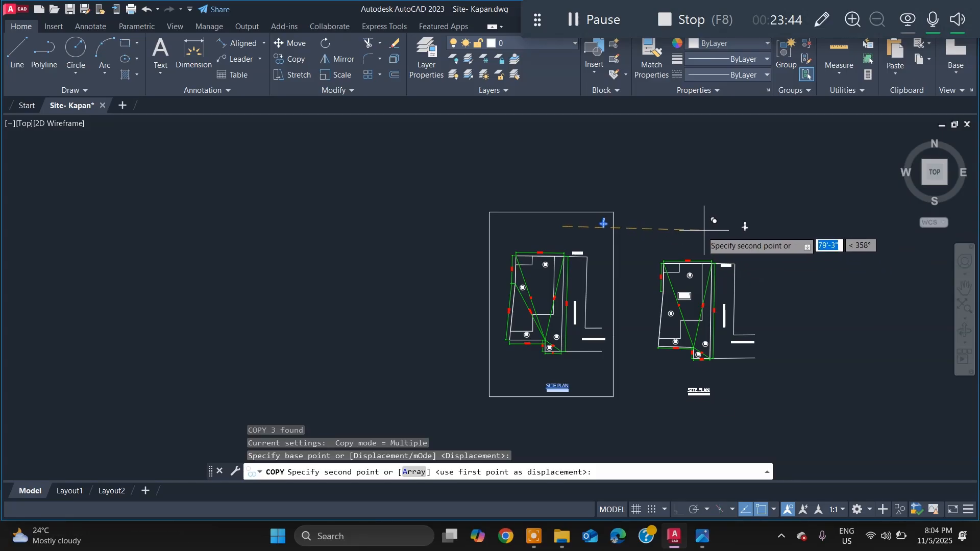
{"action": "left_click", "coordinate": [678, 509]}
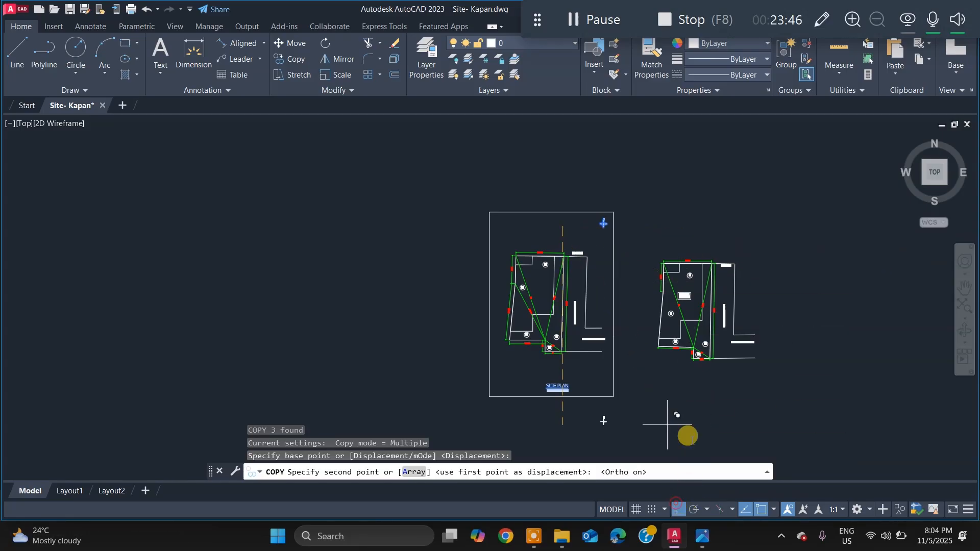
{"action": "left_click", "coordinate": [704, 225]}
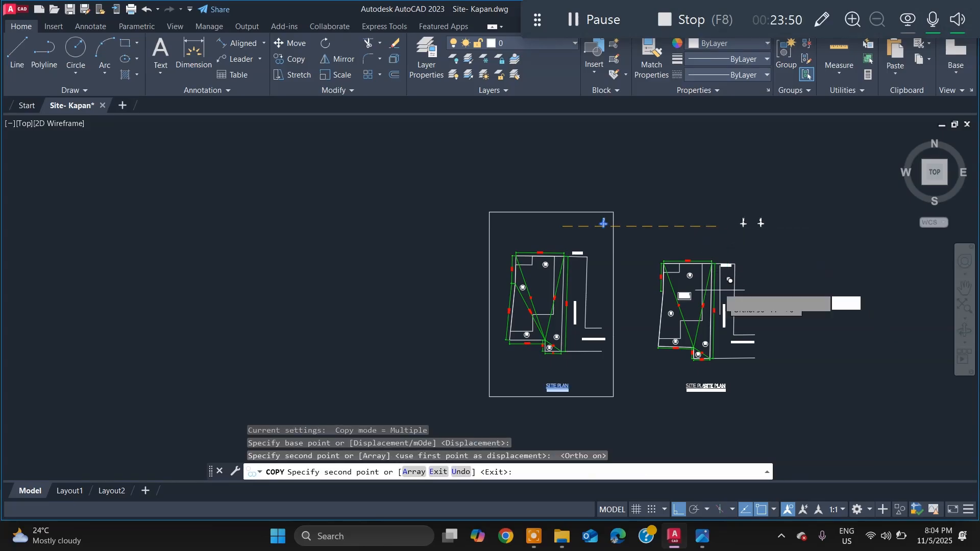
{"action": "key", "text": "Escape"}
Step: Copy the original plan's rectangular sheet border to surround the copied plan
{"action": "left_click", "coordinate": [614, 284]}
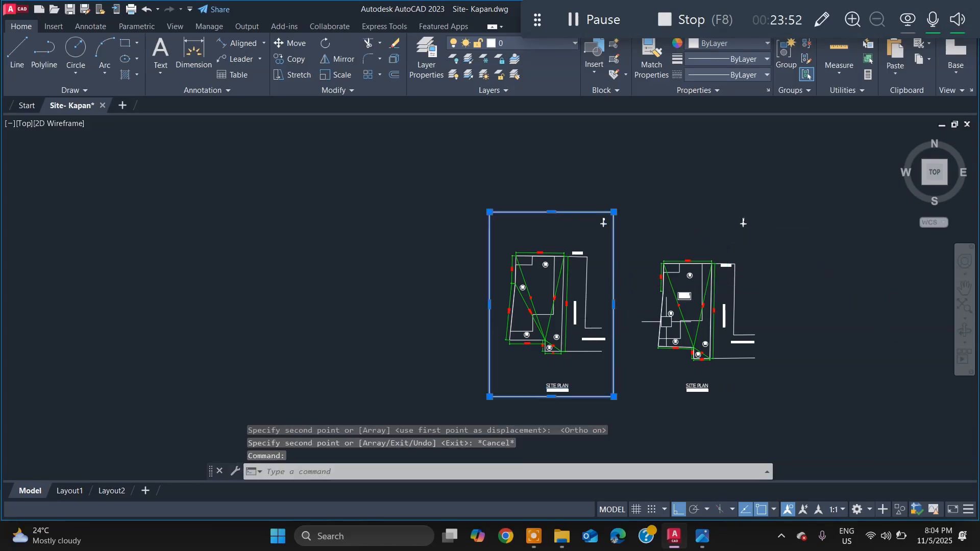
{"action": "type", "text": "co"}
{"action": "key", "text": "Return"}
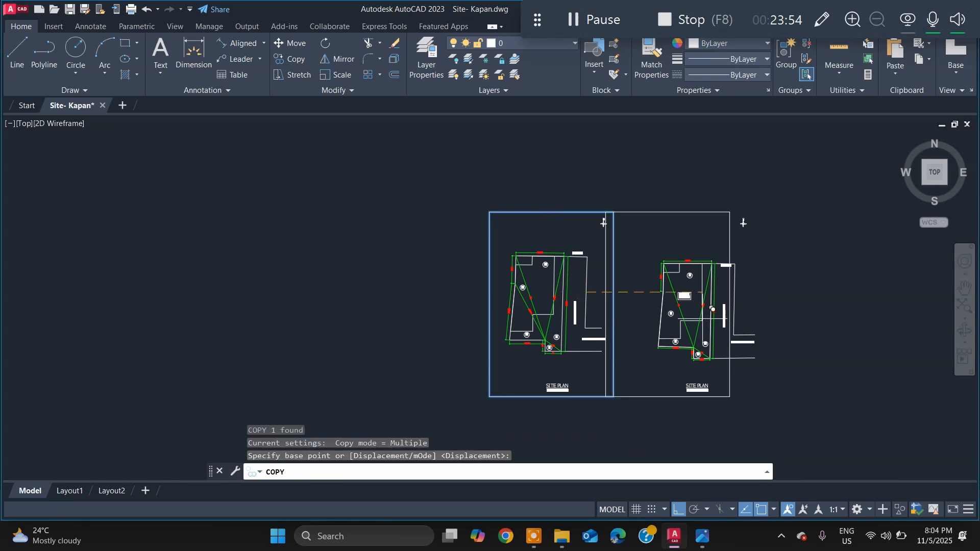
{"action": "left_click", "coordinate": [586, 292]}
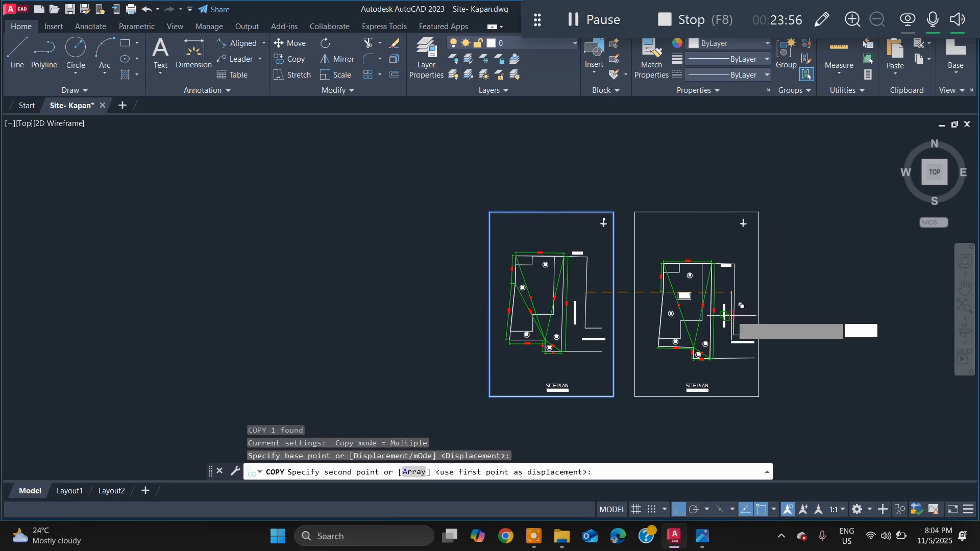
{"action": "left_click", "coordinate": [754, 333]}
{"action": "key", "text": "Escape"}
Step: Move the copied sheet border straight up so its top edge lines up with the original border and encloses the north arrow
{"action": "scroll", "coordinate": [757, 231], "scroll_direction": "up", "scroll_amount": 2}
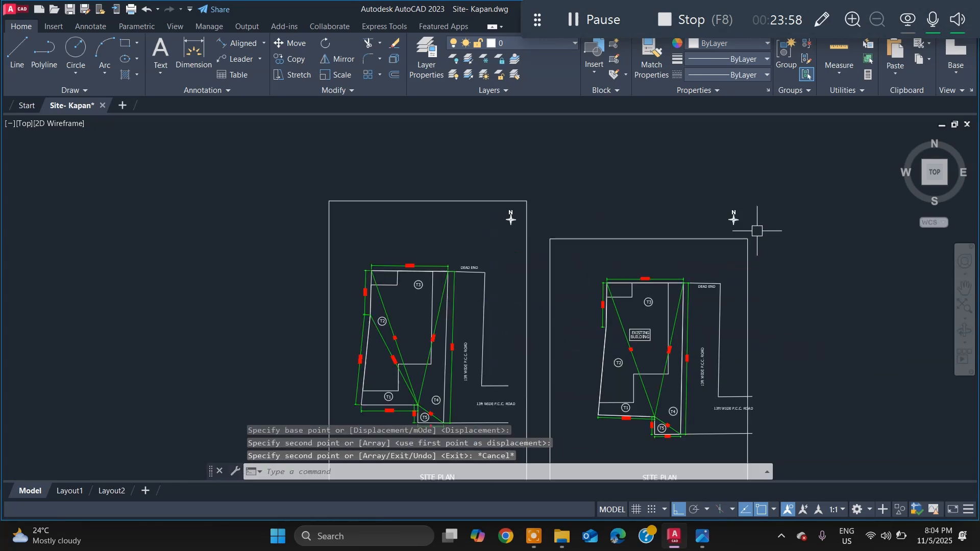
{"action": "left_click", "coordinate": [757, 279]}
{"action": "left_click", "coordinate": [743, 255]}
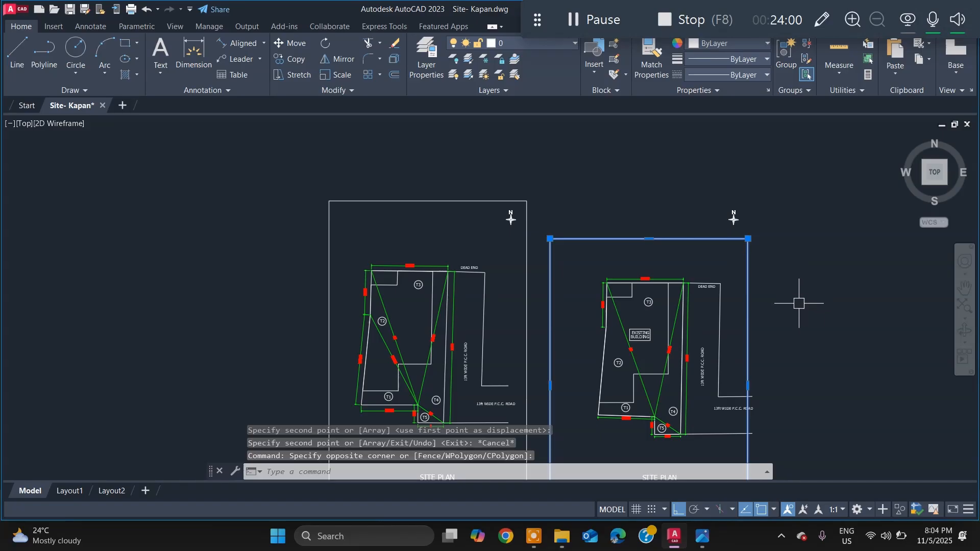
{"action": "key", "text": "Return"}
{"action": "left_click", "coordinate": [833, 348]}
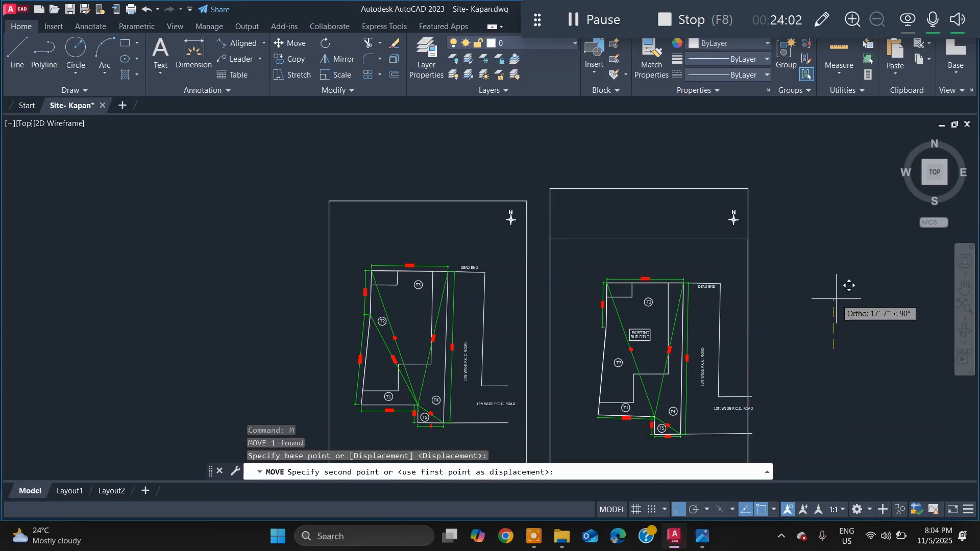
{"action": "left_click", "coordinate": [838, 311]}
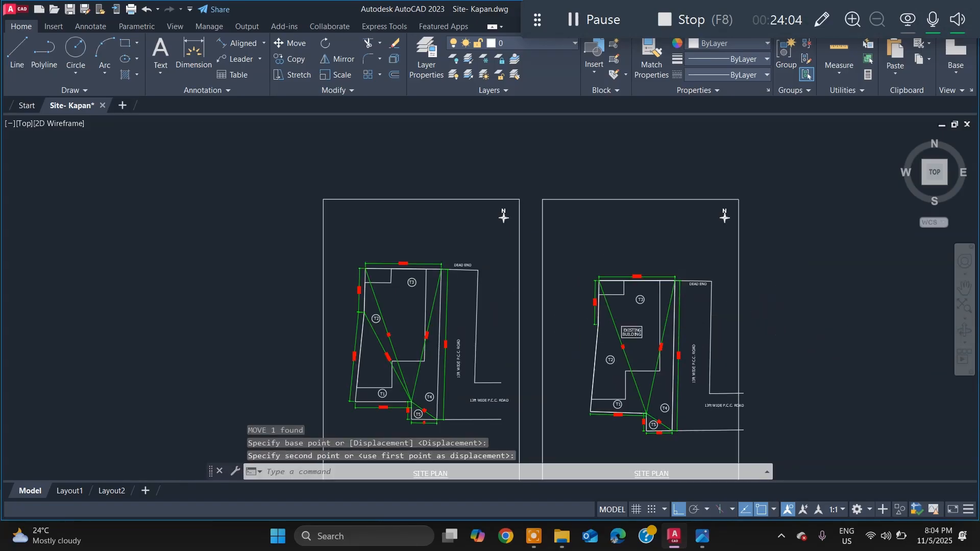
Step: Move the copied sheet border horizontally east so it encloses the copied plan's road lines and labels
{"action": "scroll", "coordinate": [806, 320], "scroll_direction": "up", "scroll_amount": 2}
{"action": "left_click", "coordinate": [715, 219]}
{"action": "left_click", "coordinate": [732, 238]}
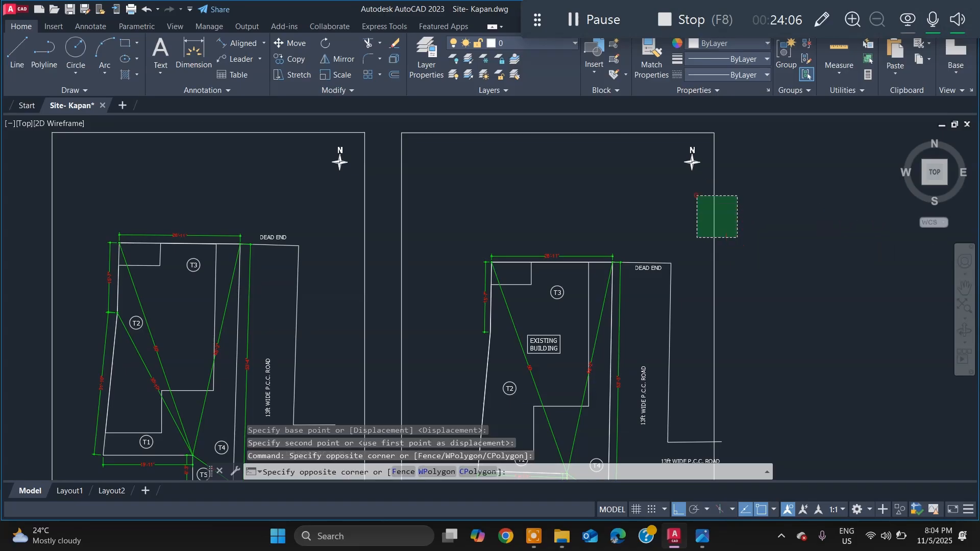
{"action": "left_click", "coordinate": [698, 195]}
{"action": "key", "text": "m"}
{"action": "key", "text": "space"}
{"action": "left_click", "coordinate": [773, 270]}
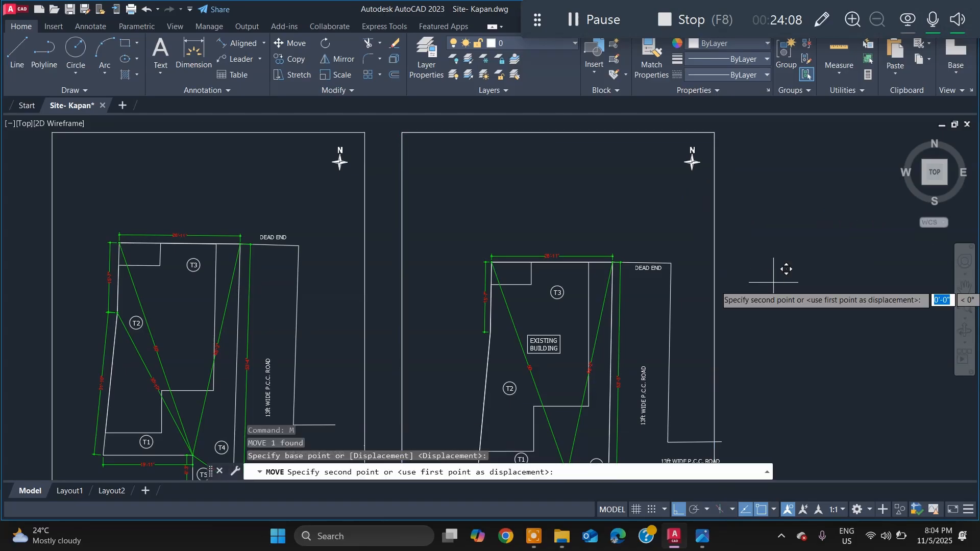
{"action": "scroll", "coordinate": [812, 290], "scroll_direction": "down", "scroll_amount": 5}
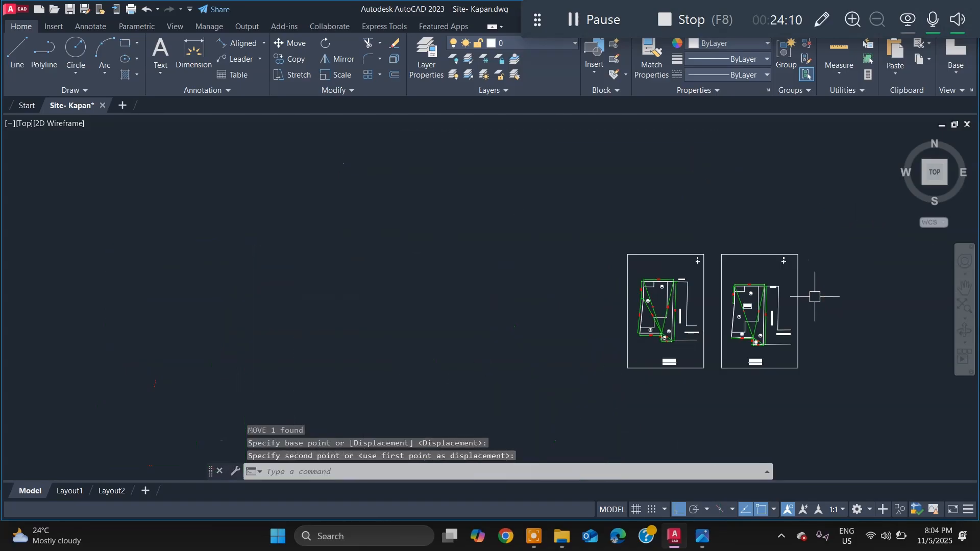
{"action": "scroll", "coordinate": [785, 340], "scroll_direction": "up", "scroll_amount": 4}
{"action": "key", "text": "Escape"}
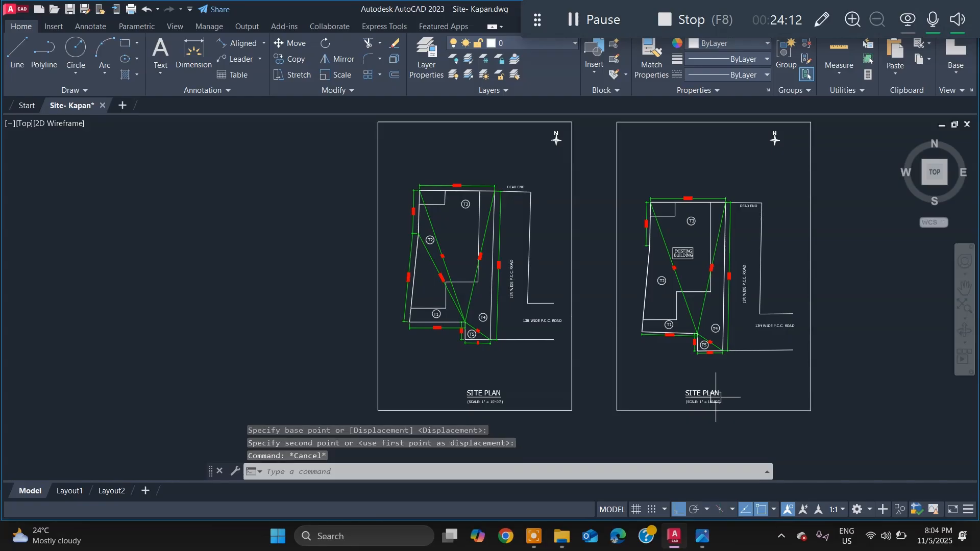
Step: Hatch the existing building area on the copied plan with the ANSI32 pattern at scale 300
{"action": "scroll", "coordinate": [692, 249], "scroll_direction": "up", "scroll_amount": 4}
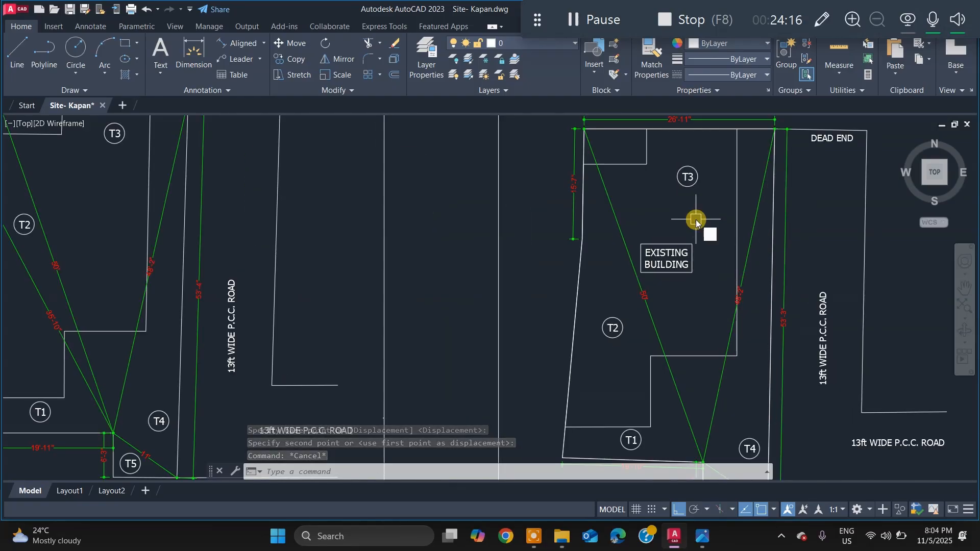
{"action": "type", "text": "h"}
{"action": "key", "text": "Return"}
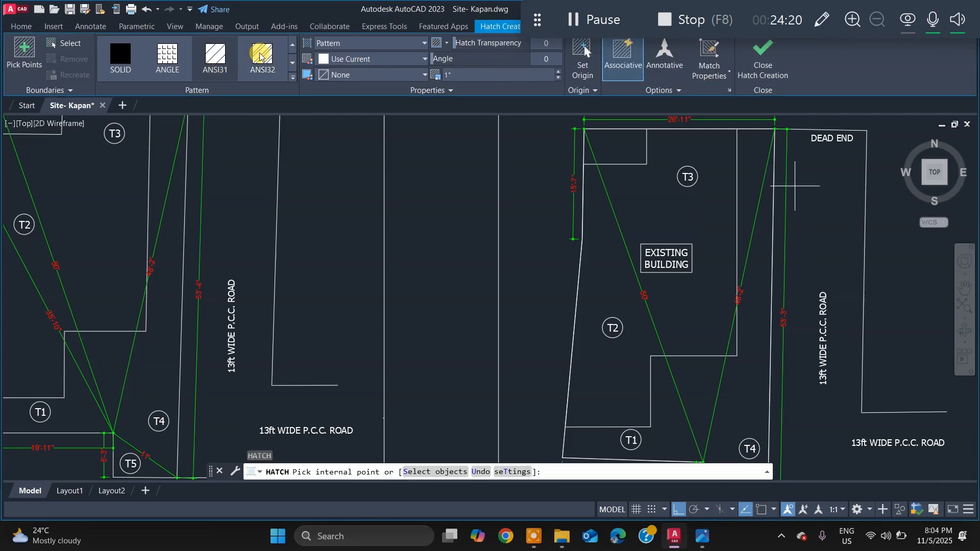
{"action": "left_click", "coordinate": [255, 66]}
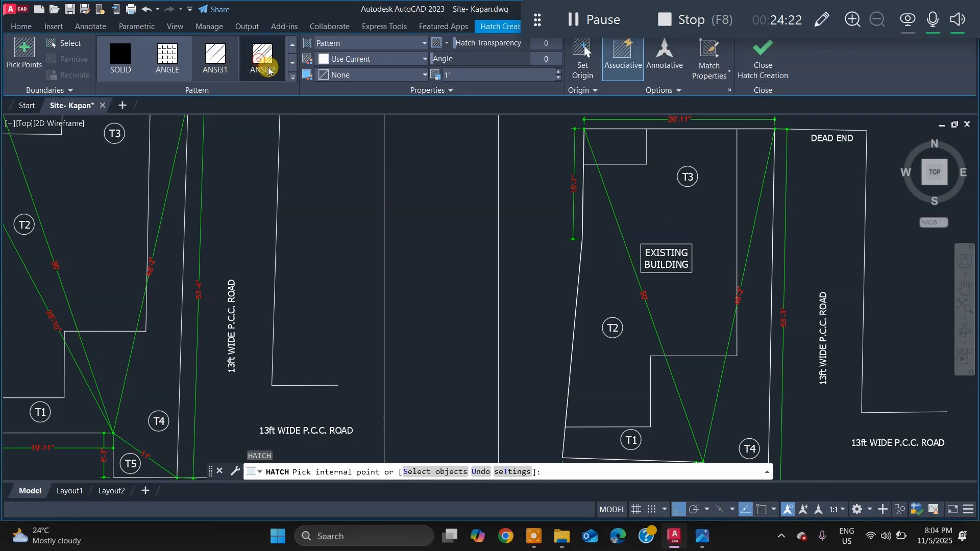
{"action": "left_click", "coordinate": [642, 197]}
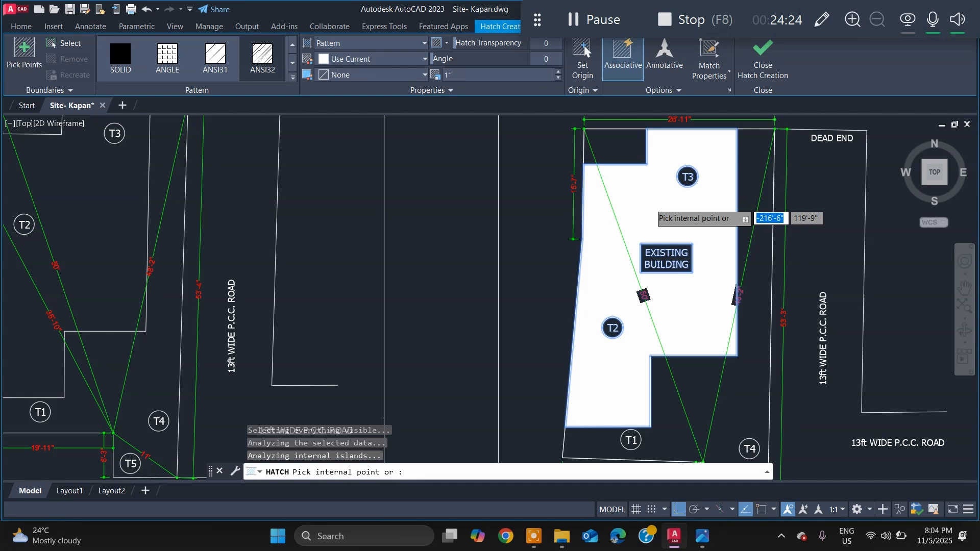
{"action": "left_click", "coordinate": [452, 75]}
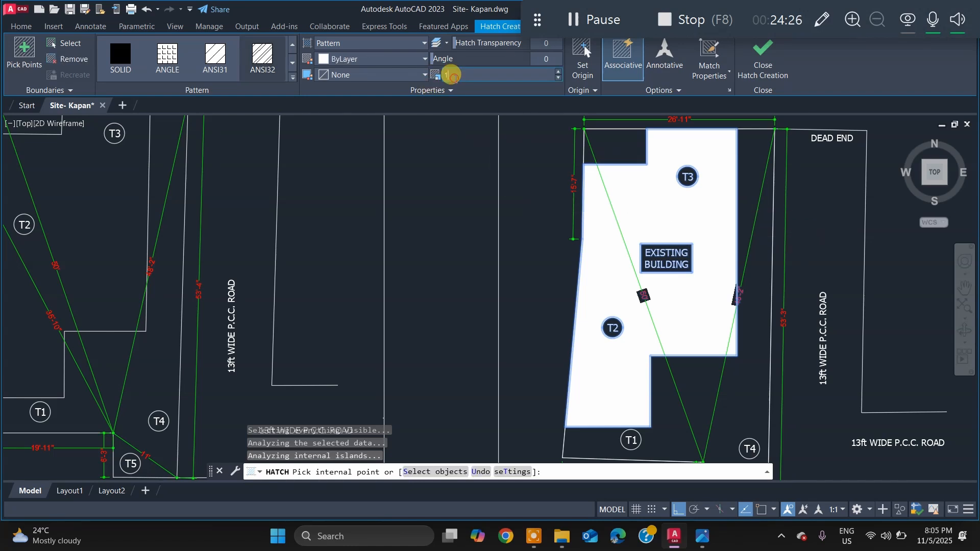
{"action": "type", "text": "30"}
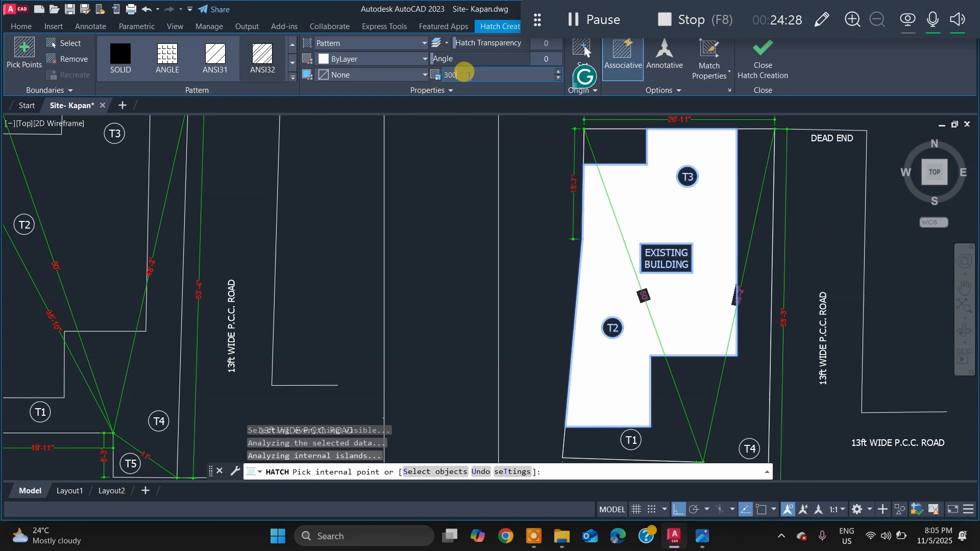
{"action": "type", "text": "0"}
{"action": "key", "text": "Return"}
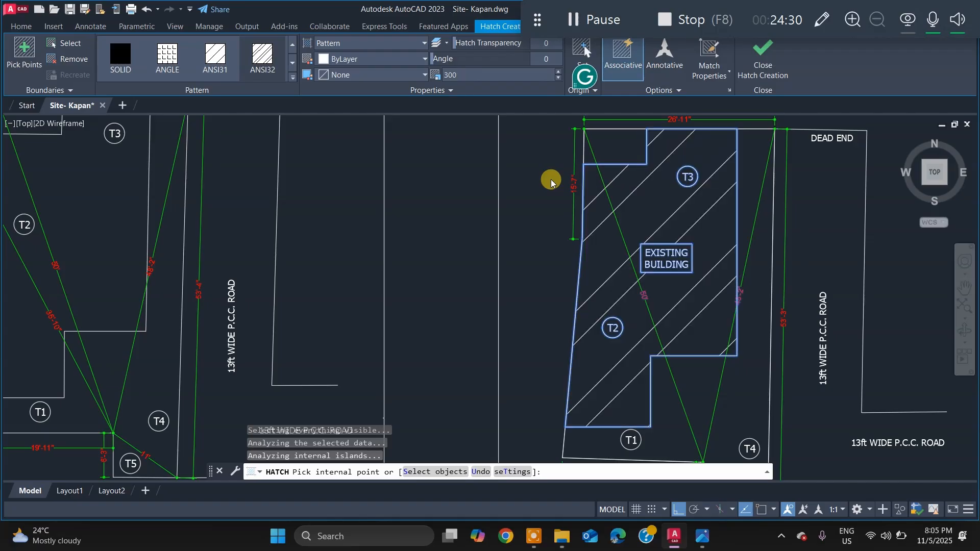
Step: Change the building hatch pattern to ANSI31 and finish the hatch
{"action": "left_click", "coordinate": [458, 75]}
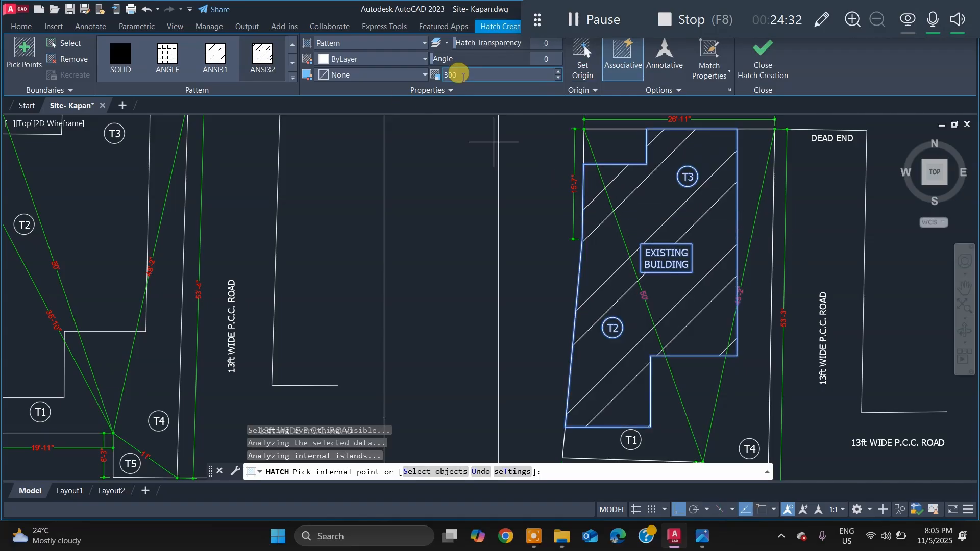
{"action": "left_click", "coordinate": [293, 76]}
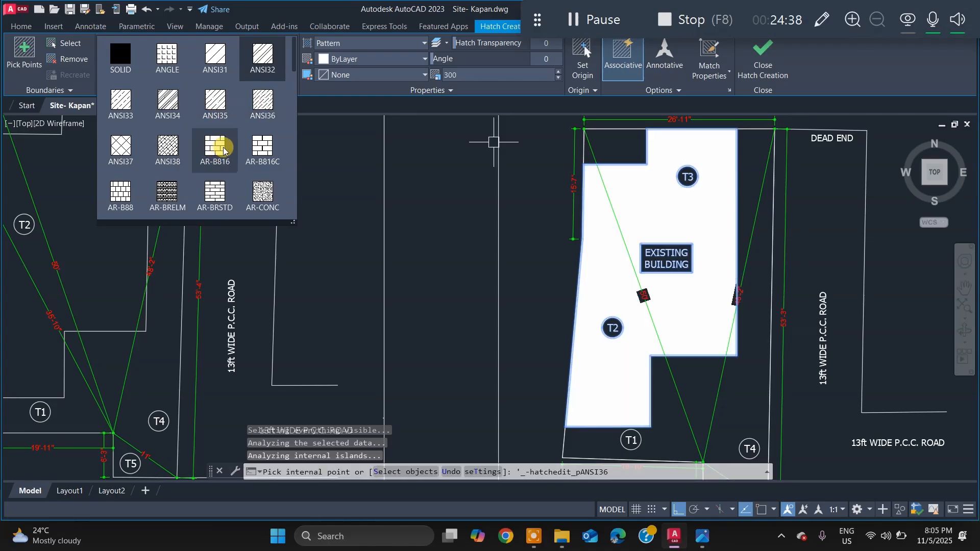
{"action": "scroll", "coordinate": [224, 172], "scroll_direction": "down", "scroll_amount": 3}
{"action": "scroll", "coordinate": [224, 172], "scroll_direction": "up", "scroll_amount": 2}
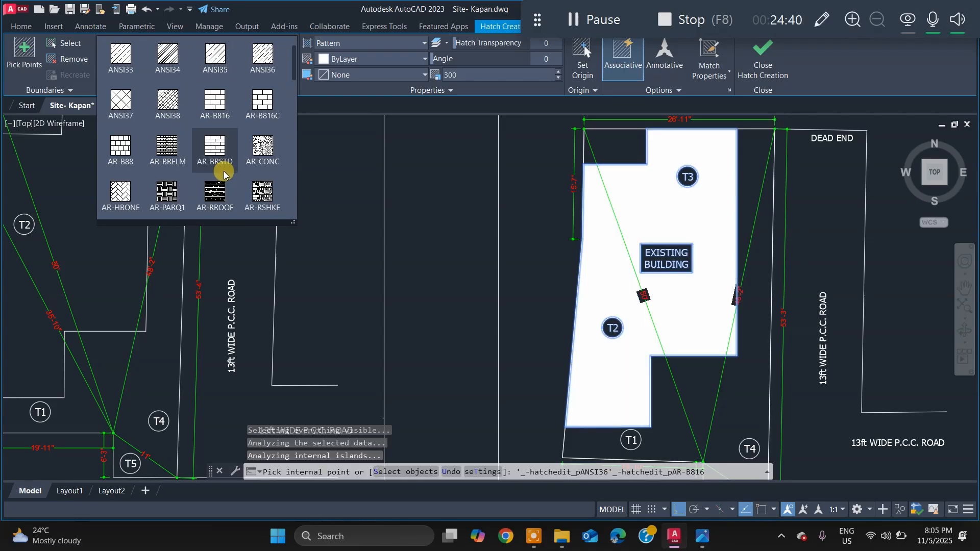
{"action": "scroll", "coordinate": [224, 172], "scroll_direction": "up", "scroll_amount": 1}
{"action": "left_click", "coordinate": [216, 52]}
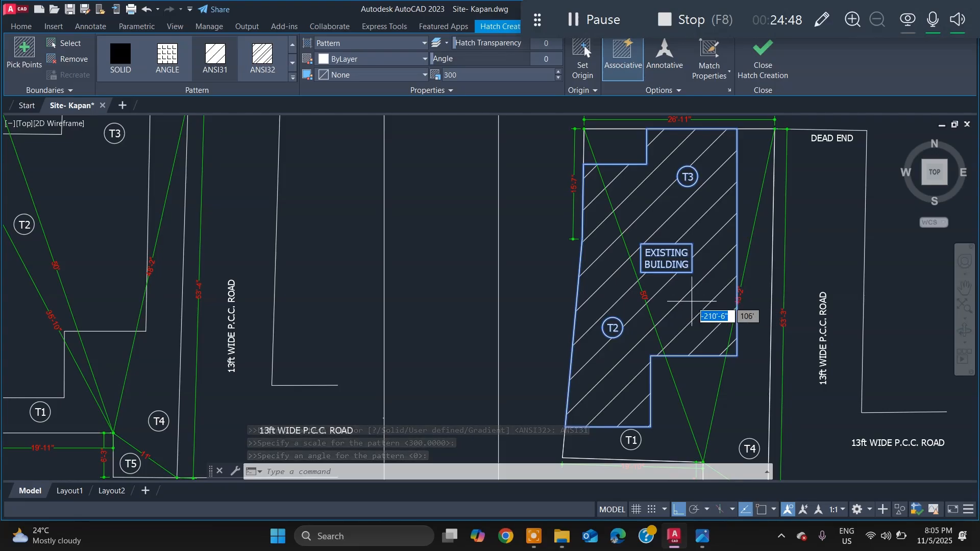
{"action": "key", "text": "Escape"}
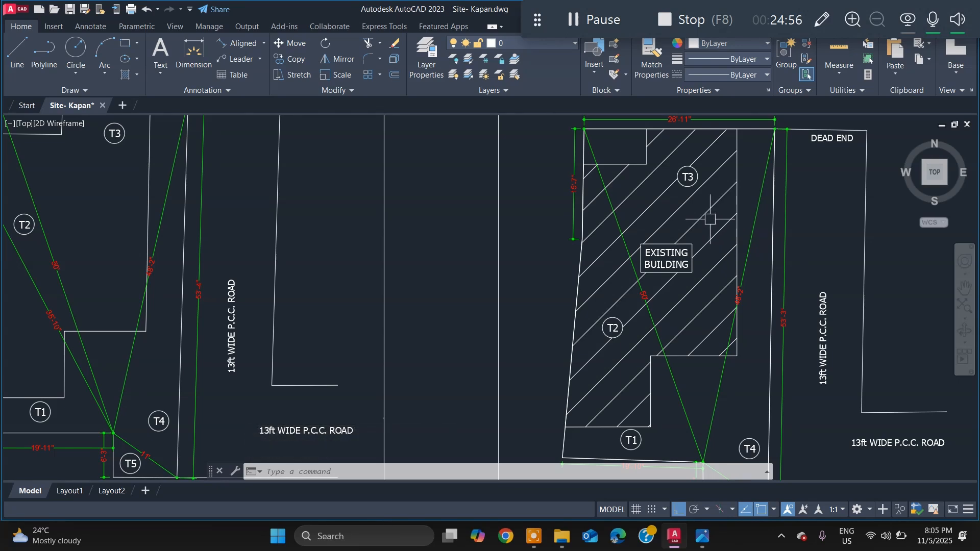
Step: Add an aligned dimension to the copied plan's slanted west boundary, from the southwest corner up to the bend
{"action": "scroll", "coordinate": [697, 264], "scroll_direction": "down", "scroll_amount": 5}
{"action": "scroll", "coordinate": [698, 289], "scroll_direction": "up", "scroll_amount": 3}
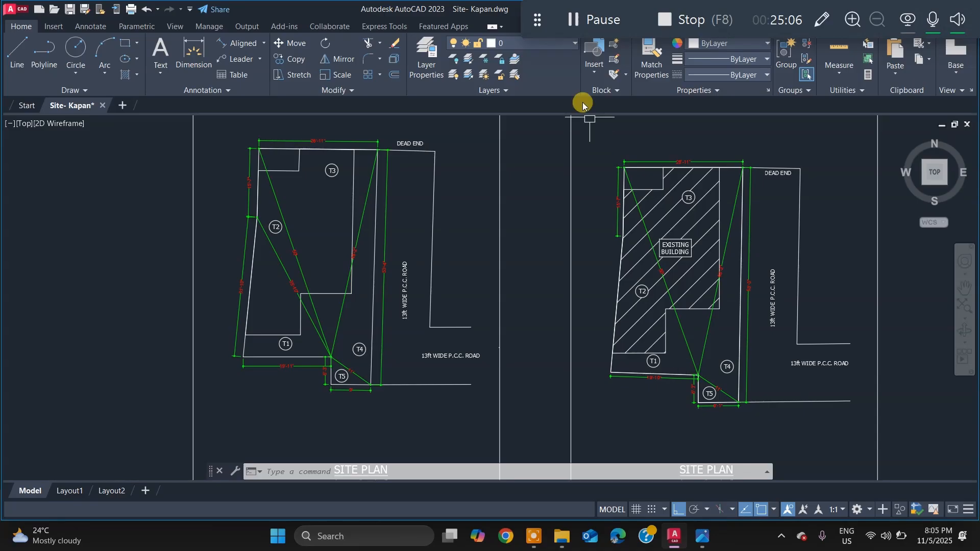
{"action": "left_click", "coordinate": [224, 43]}
{"action": "scroll", "coordinate": [606, 394], "scroll_direction": "up", "scroll_amount": 4}
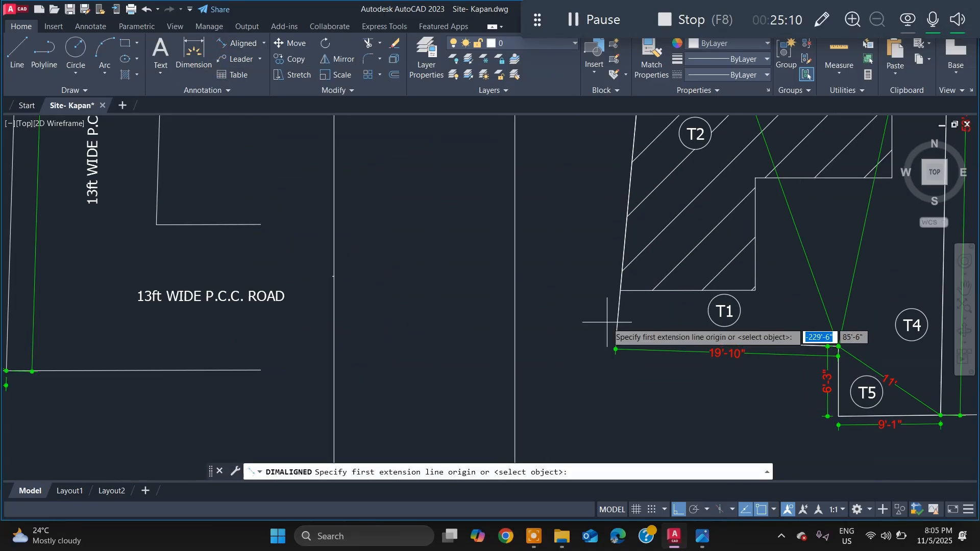
{"action": "left_click", "coordinate": [616, 340]}
{"action": "scroll", "coordinate": [616, 340], "scroll_direction": "down", "scroll_amount": 4}
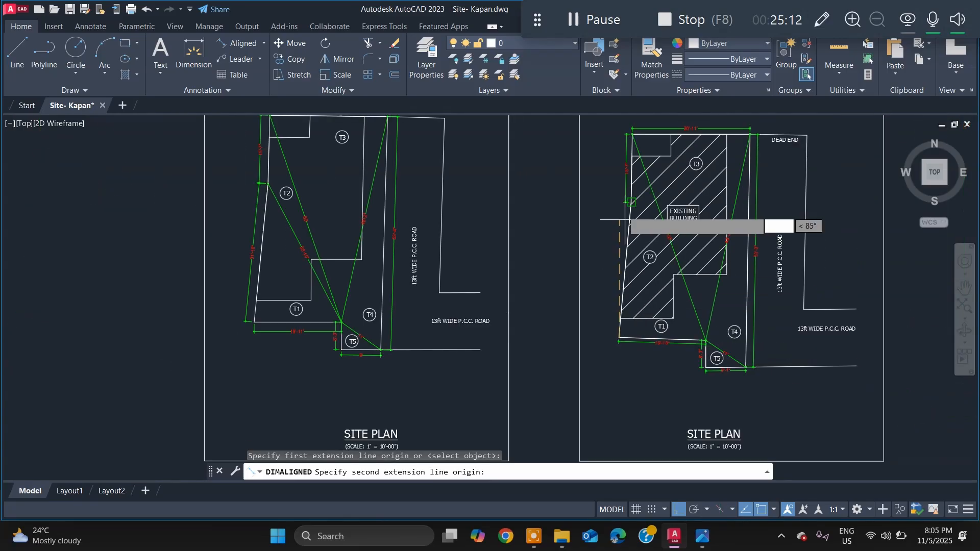
{"action": "scroll", "coordinate": [622, 217], "scroll_direction": "up", "scroll_amount": 6}
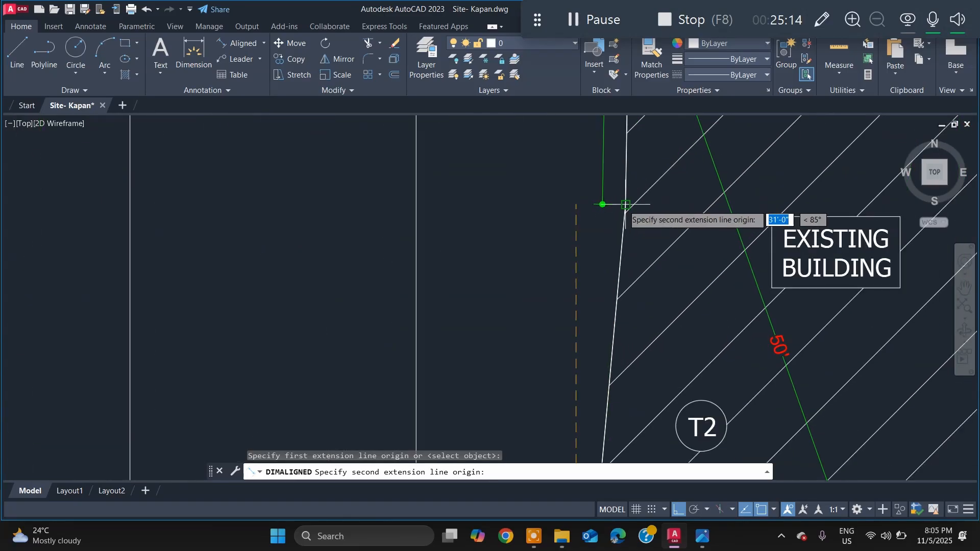
{"action": "left_click", "coordinate": [625, 204]}
{"action": "left_click", "coordinate": [623, 204]}
{"action": "scroll", "coordinate": [621, 217], "scroll_direction": "down", "scroll_amount": 4}
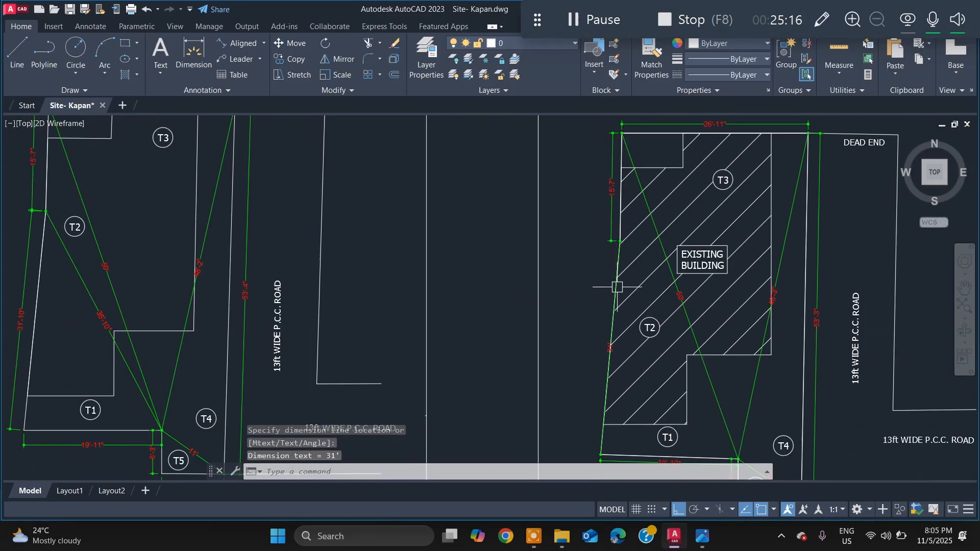
Step: Shift the slanted west boundary's dimension line west, clear of the boundary and in line with the dimension above it
{"action": "scroll", "coordinate": [619, 284], "scroll_direction": "up", "scroll_amount": 5}
{"action": "left_click", "coordinate": [596, 231]}
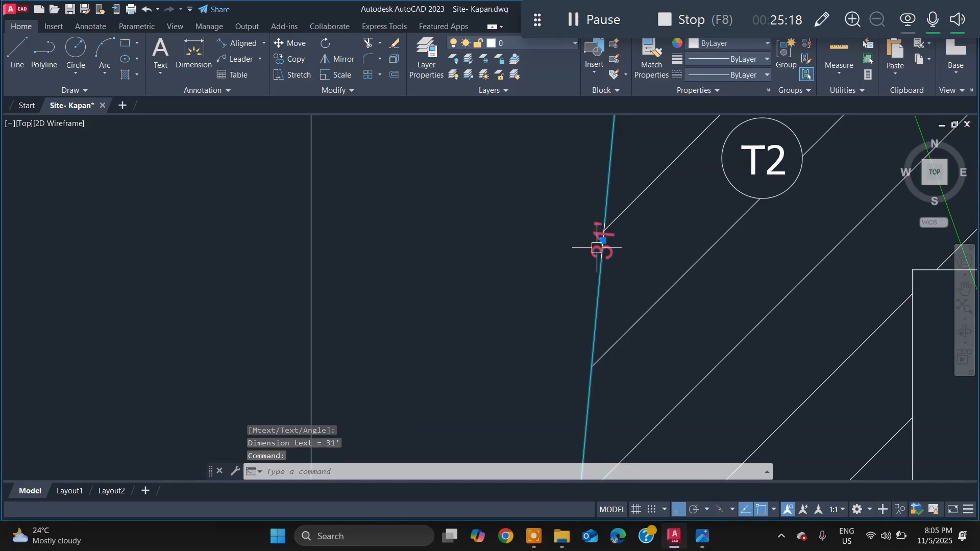
{"action": "left_click", "coordinate": [604, 237]}
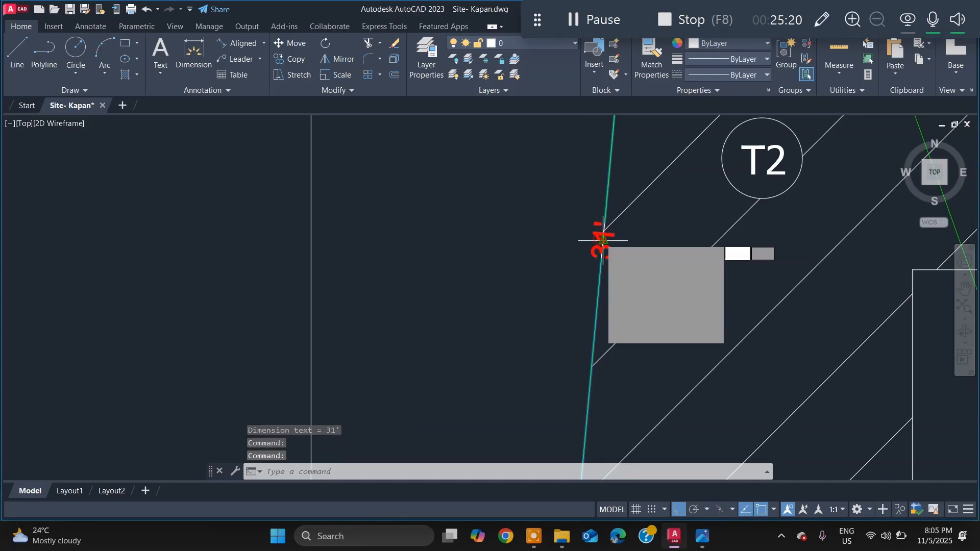
{"action": "left_click", "coordinate": [602, 241]}
{"action": "left_click", "coordinate": [571, 240]}
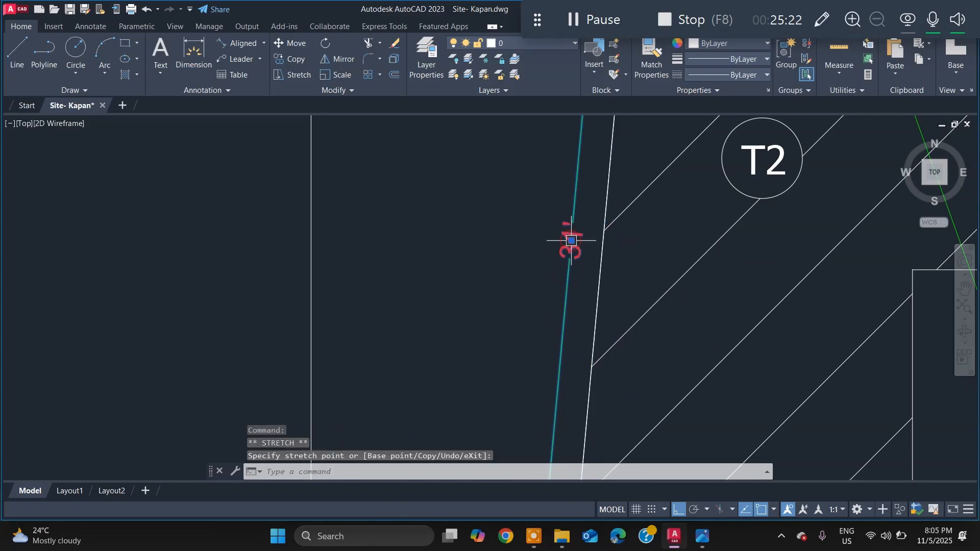
{"action": "scroll", "coordinate": [571, 241], "scroll_direction": "down", "scroll_amount": 4}
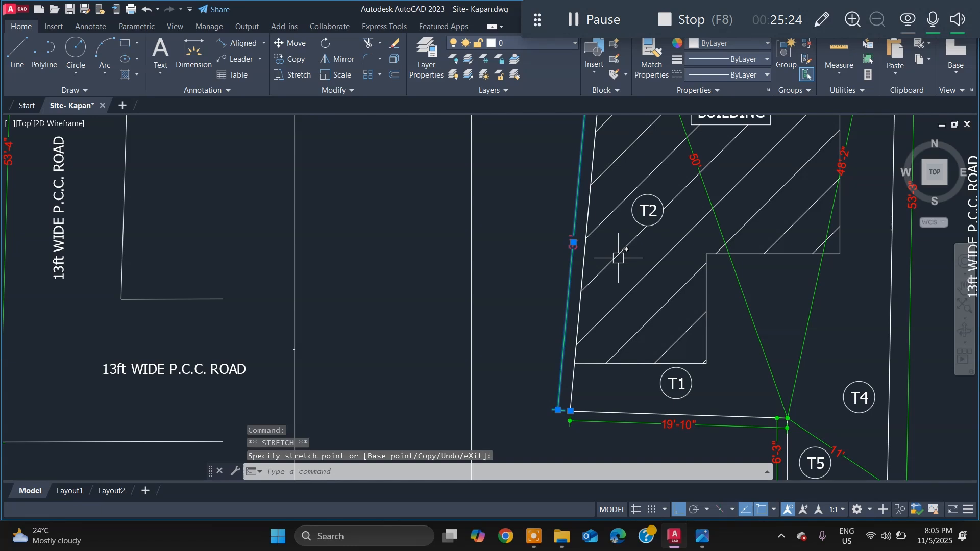
{"action": "key", "text": "Escape"}
{"action": "scroll", "coordinate": [618, 270], "scroll_direction": "down", "scroll_amount": 3}
{"action": "scroll", "coordinate": [622, 138], "scroll_direction": "up", "scroll_amount": 4}
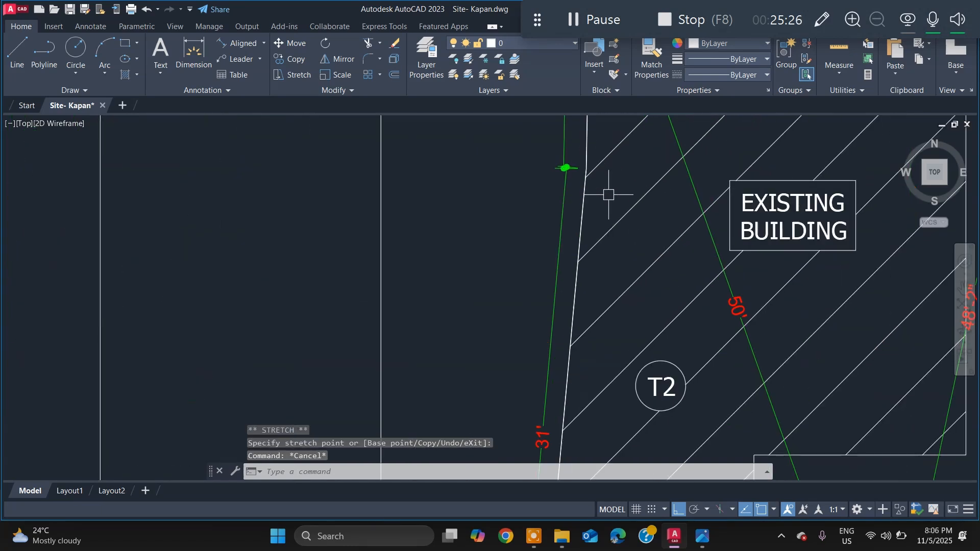
{"action": "scroll", "coordinate": [615, 261], "scroll_direction": "down", "scroll_amount": 4}
{"action": "key", "text": "Escape"}
{"action": "key", "text": "Escape"}
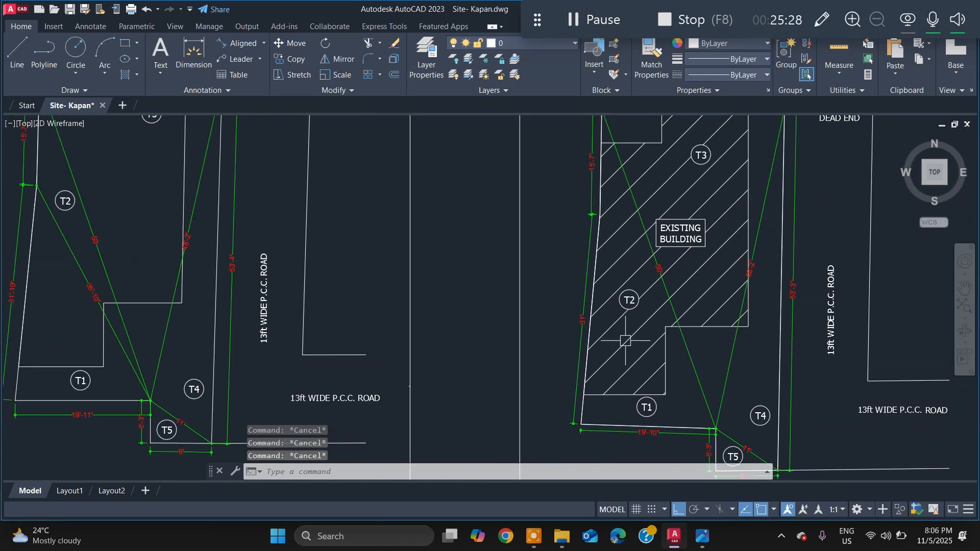
Step: Add an aligned dimension from the corner where T1, T4 and T5 meet to the west boundary's bend, along the diagonal
{"action": "scroll", "coordinate": [628, 347], "scroll_direction": "up", "scroll_amount": 2}
{"action": "scroll", "coordinate": [629, 354], "scroll_direction": "down", "scroll_amount": 6}
{"action": "scroll", "coordinate": [638, 337], "scroll_direction": "up", "scroll_amount": 4}
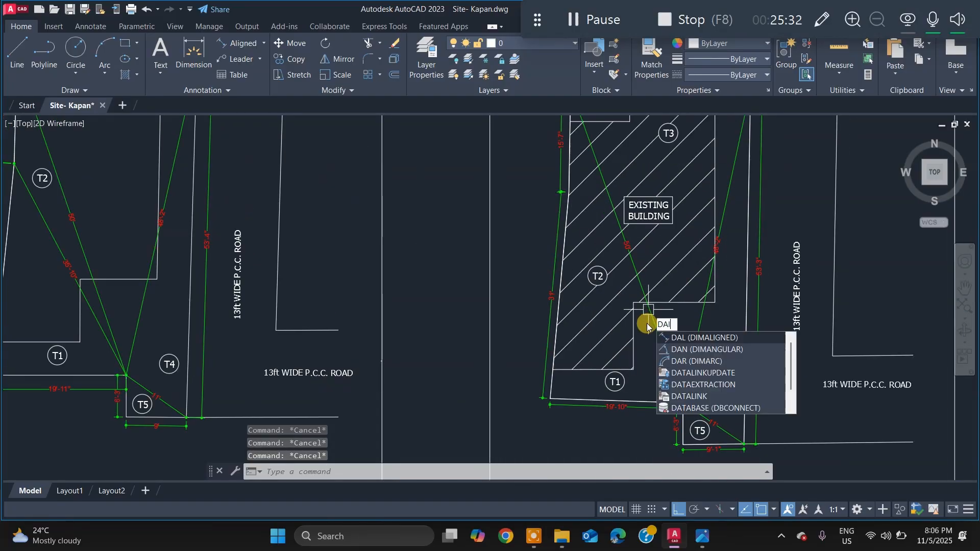
{"action": "type", "text": "l"}
{"action": "key", "text": "Return"}
{"action": "scroll", "coordinate": [682, 404], "scroll_direction": "up", "scroll_amount": 3}
{"action": "scroll", "coordinate": [645, 423], "scroll_direction": "up", "scroll_amount": 10}
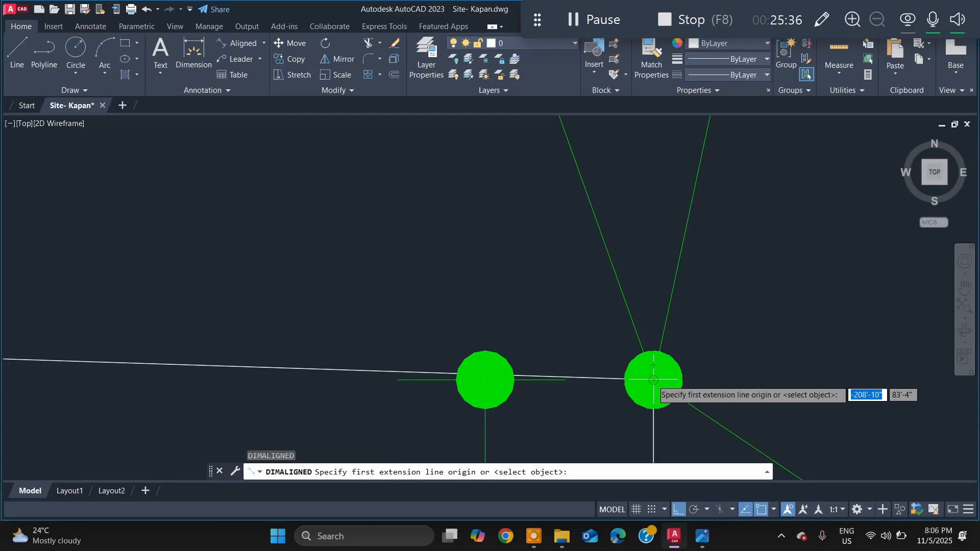
{"action": "left_click", "coordinate": [653, 380]}
{"action": "scroll", "coordinate": [664, 388], "scroll_direction": "down", "scroll_amount": 10}
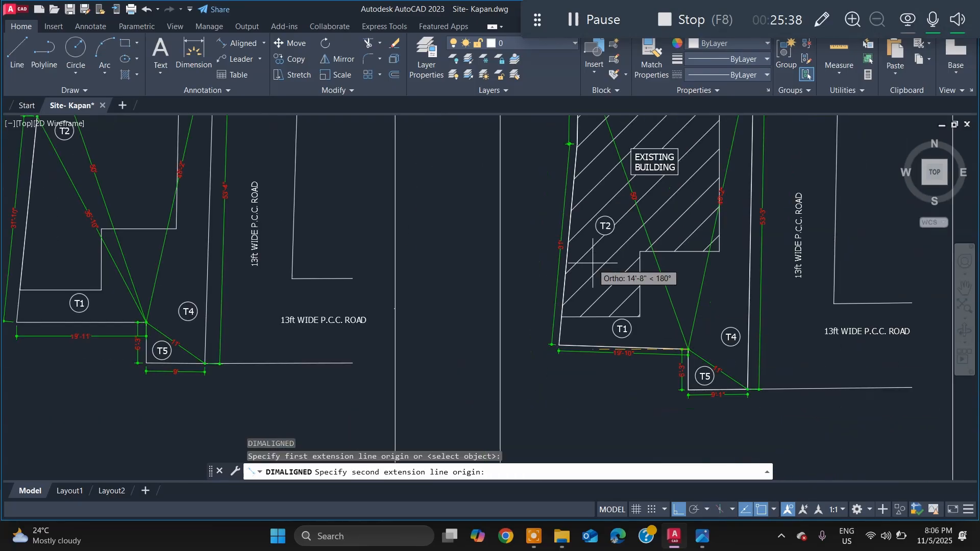
{"action": "scroll", "coordinate": [590, 156], "scroll_direction": "up", "scroll_amount": 6}
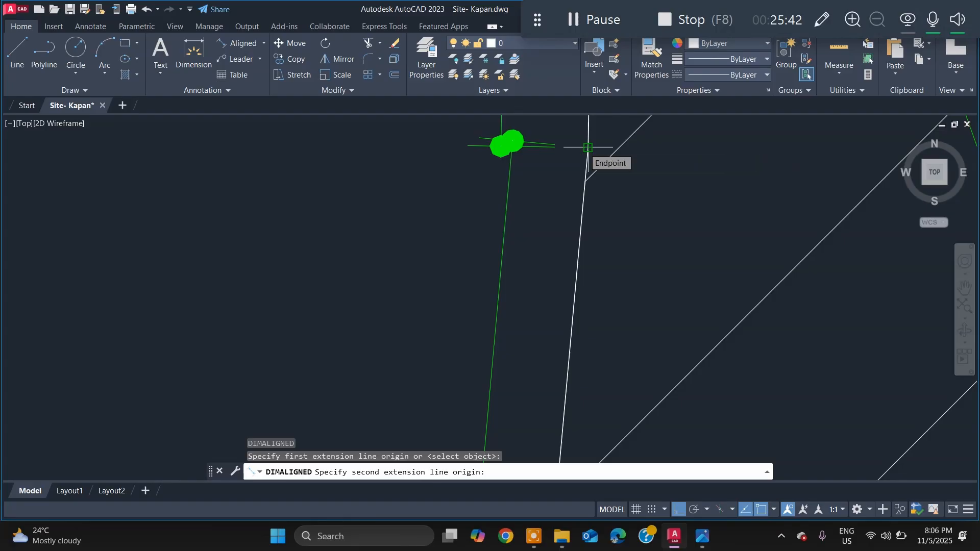
{"action": "left_click", "coordinate": [587, 148]}
{"action": "left_click", "coordinate": [588, 148]}
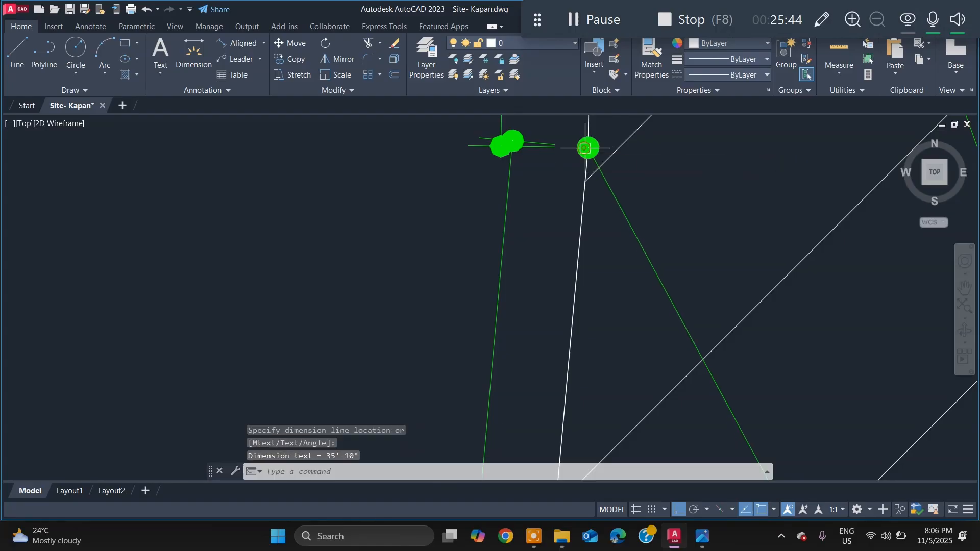
Step: Move the copied plan's circled T2 label straight up, placing it between the two diagonals west of the EXISTING BUILDING label
{"action": "scroll", "coordinate": [625, 202], "scroll_direction": "down", "scroll_amount": 5}
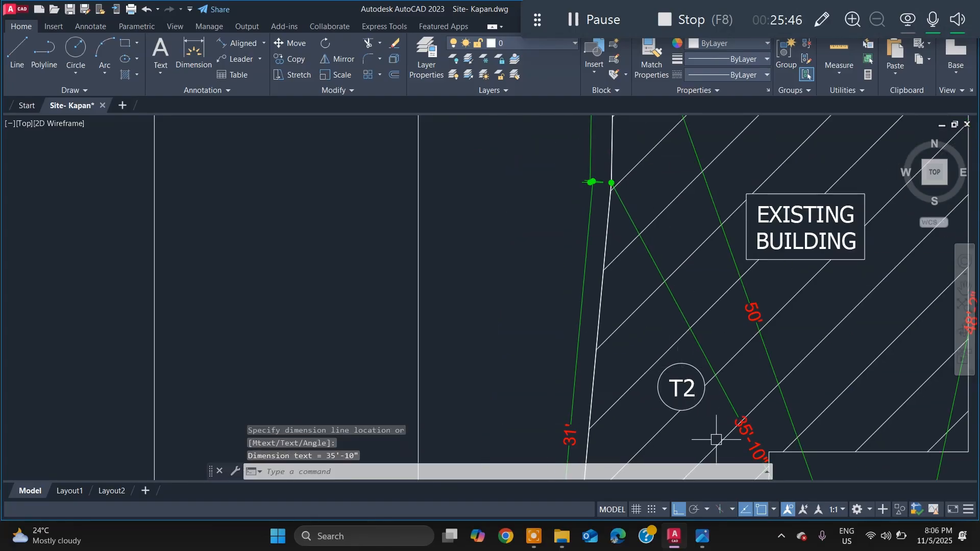
{"action": "scroll", "coordinate": [757, 294], "scroll_direction": "down", "scroll_amount": 4}
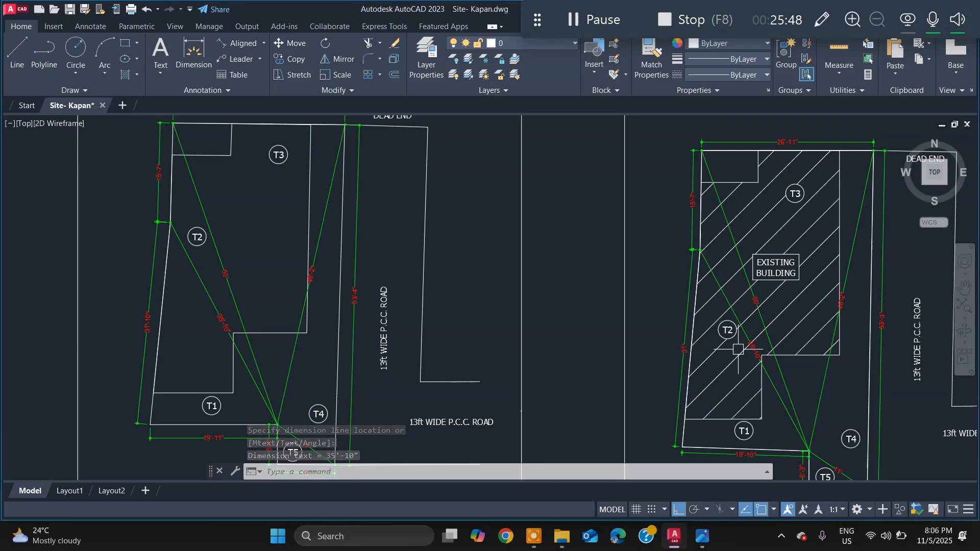
{"action": "scroll", "coordinate": [738, 349], "scroll_direction": "up", "scroll_amount": 2}
{"action": "left_click", "coordinate": [718, 314]}
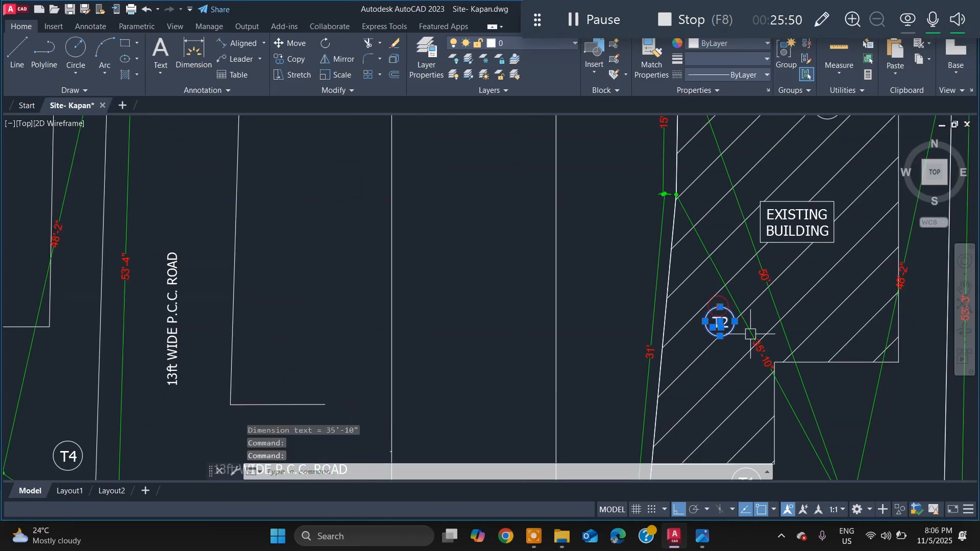
{"action": "type", "text": "m"}
{"action": "key", "text": "Return"}
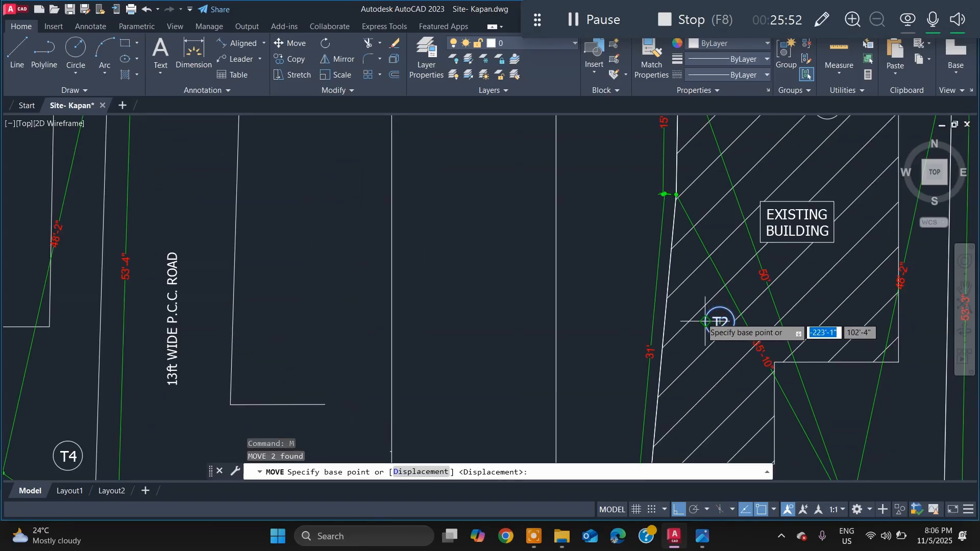
{"action": "left_click", "coordinate": [719, 322]}
{"action": "left_click", "coordinate": [717, 225]}
{"action": "scroll", "coordinate": [726, 295], "scroll_direction": "down", "scroll_amount": 2}
{"action": "scroll", "coordinate": [727, 294], "scroll_direction": "down", "scroll_amount": 2}
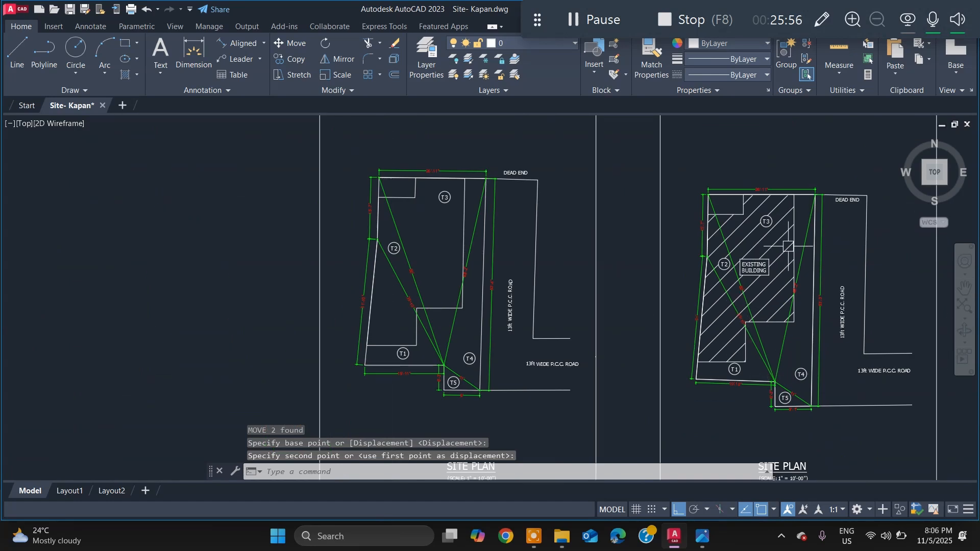
Step: Set the colour of the copied plan's EXISTING BUILDING hatch to Red
{"action": "left_click", "coordinate": [769, 240]}
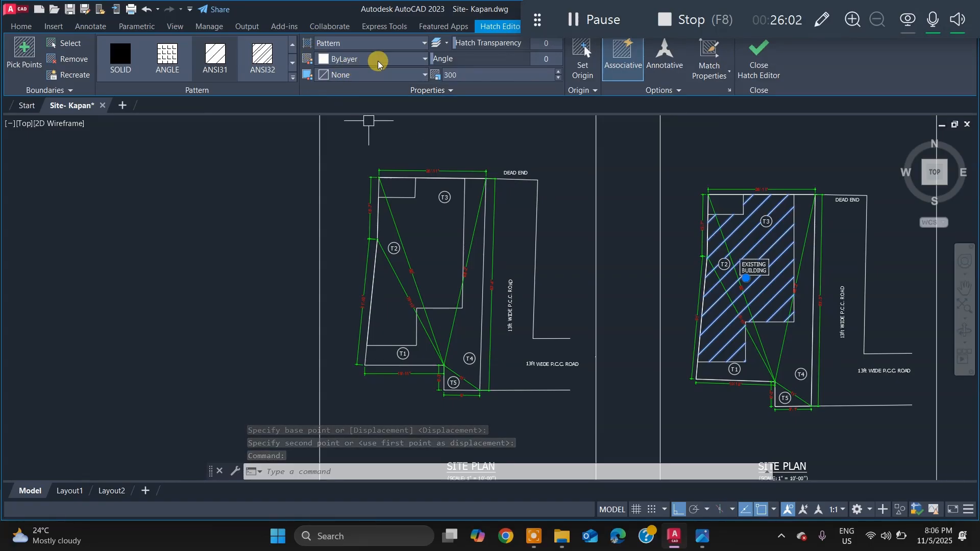
{"action": "left_click", "coordinate": [425, 60]}
{"action": "left_click", "coordinate": [424, 59]}
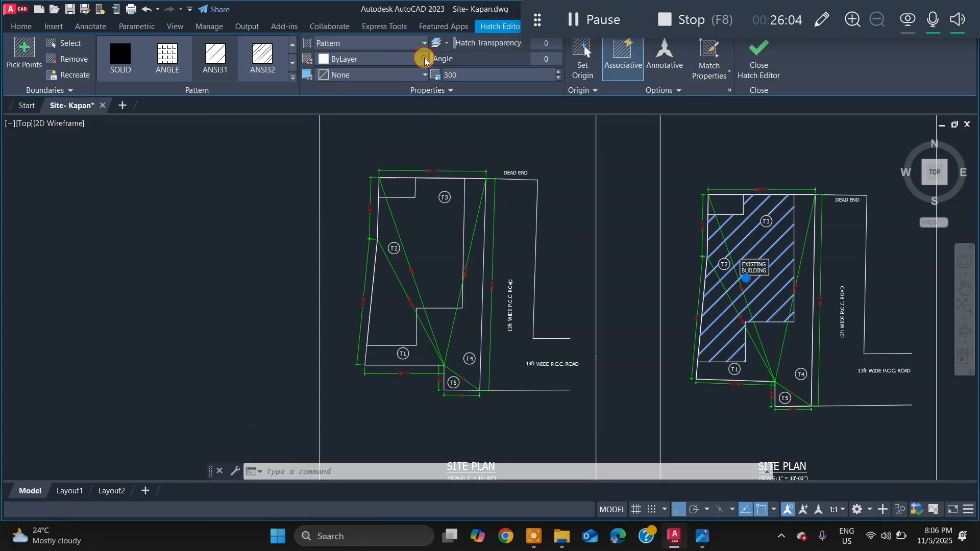
{"action": "left_click", "coordinate": [425, 60]}
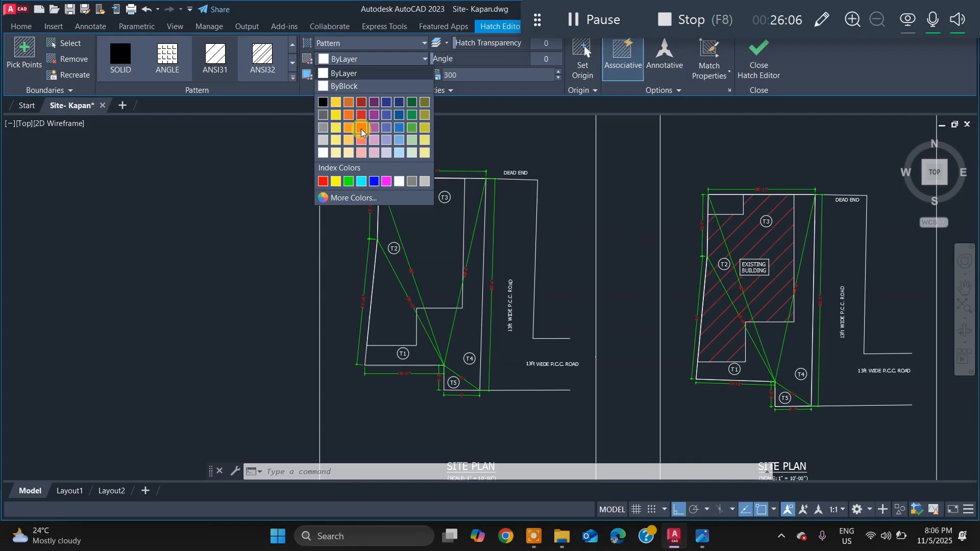
{"action": "left_click", "coordinate": [323, 181]}
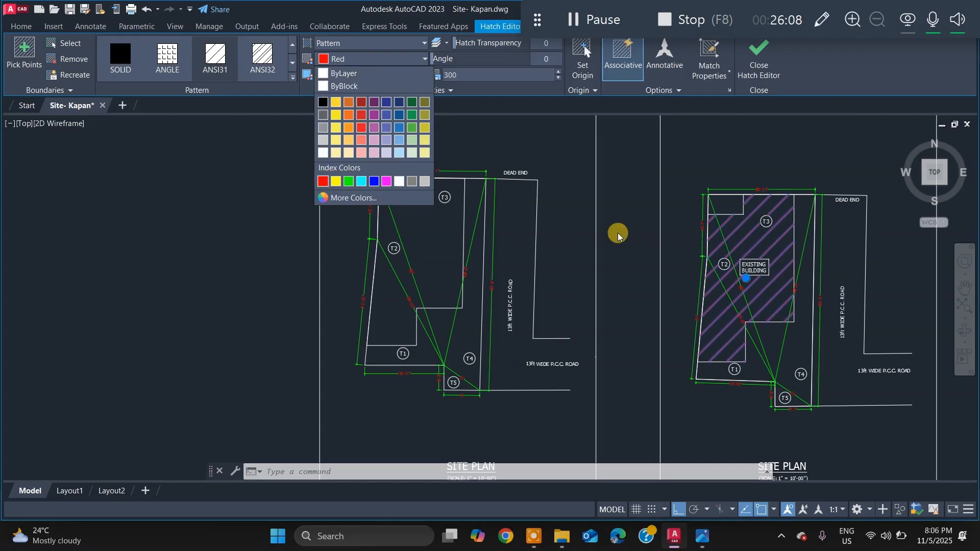
{"action": "key", "text": "Escape"}
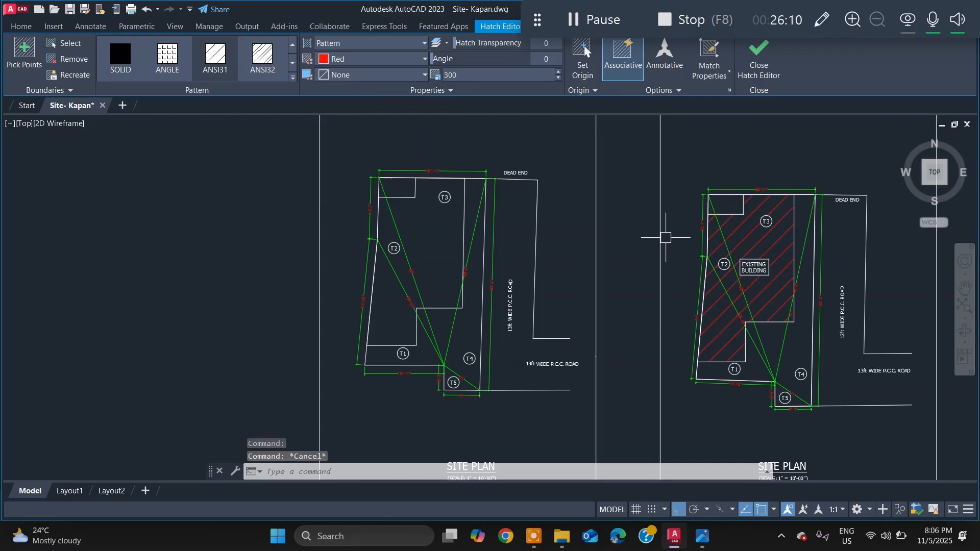
{"action": "key", "text": "Escape"}
{"action": "scroll", "coordinate": [862, 193], "scroll_direction": "up", "scroll_amount": 2}
{"action": "scroll", "coordinate": [705, 211], "scroll_direction": "up", "scroll_amount": 3}
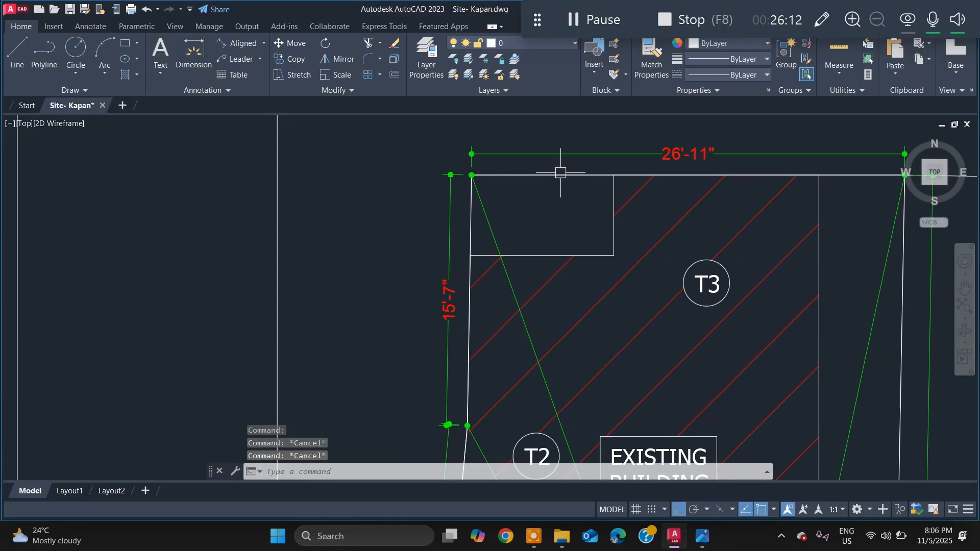
{"action": "left_click", "coordinate": [561, 175]}
{"action": "left_click", "coordinate": [611, 200]}
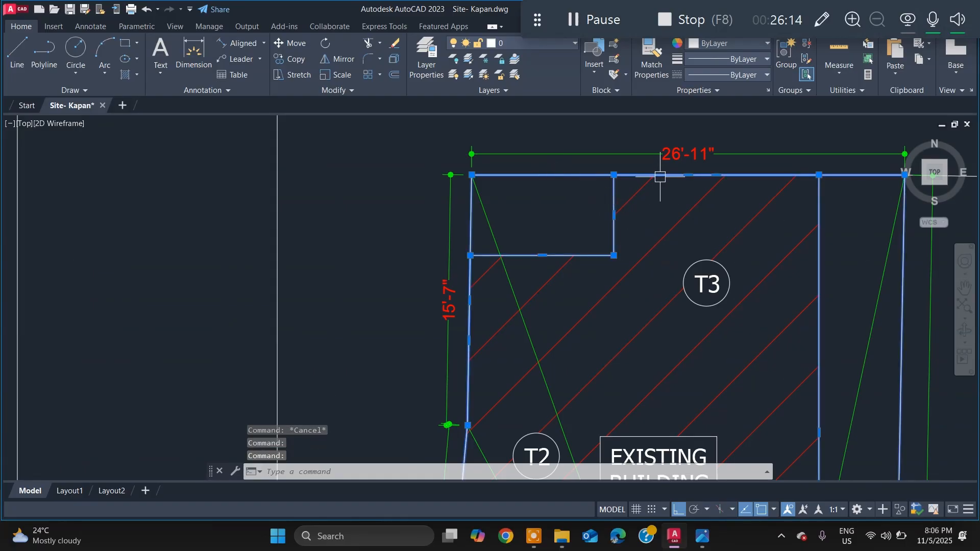
{"action": "type", "text": "PE"}
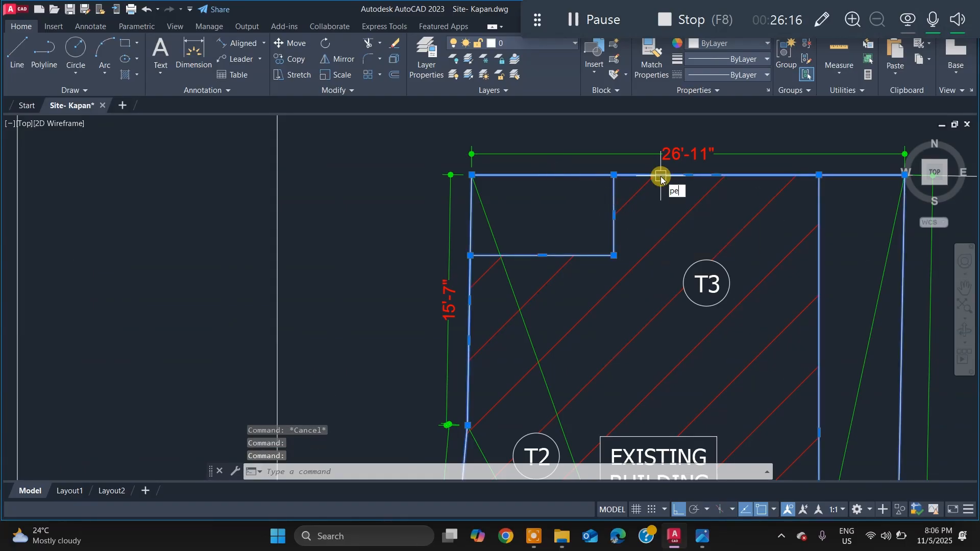
{"action": "key", "text": "Return"}
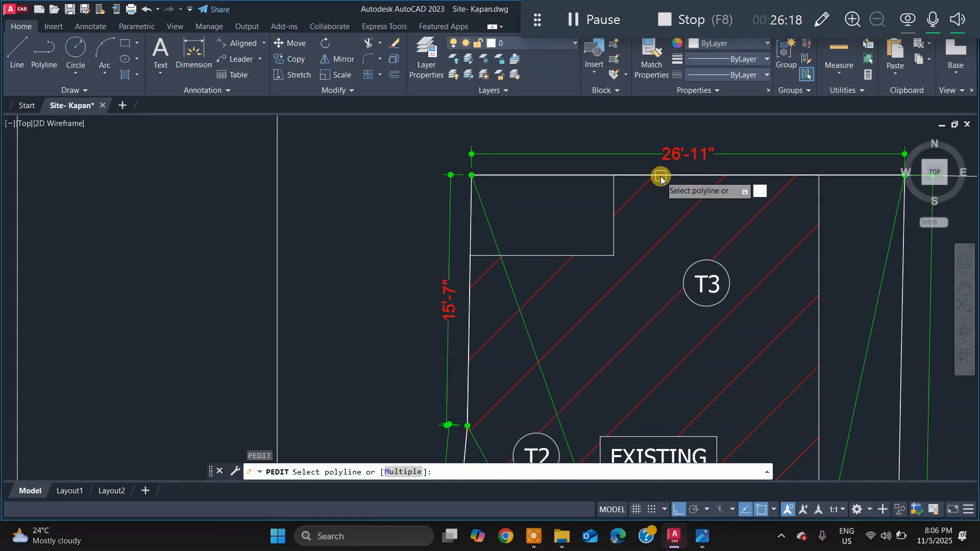
{"action": "type", "text": "w"}
{"action": "key", "text": "Return"}
{"action": "type", "text": "0.3"}
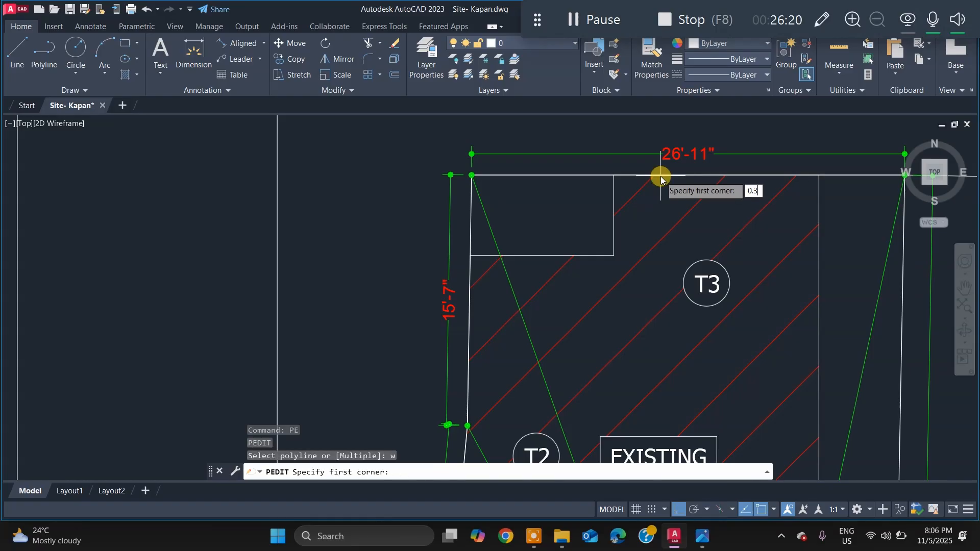
{"action": "key", "text": "Return"}
{"action": "key", "text": "Escape"}
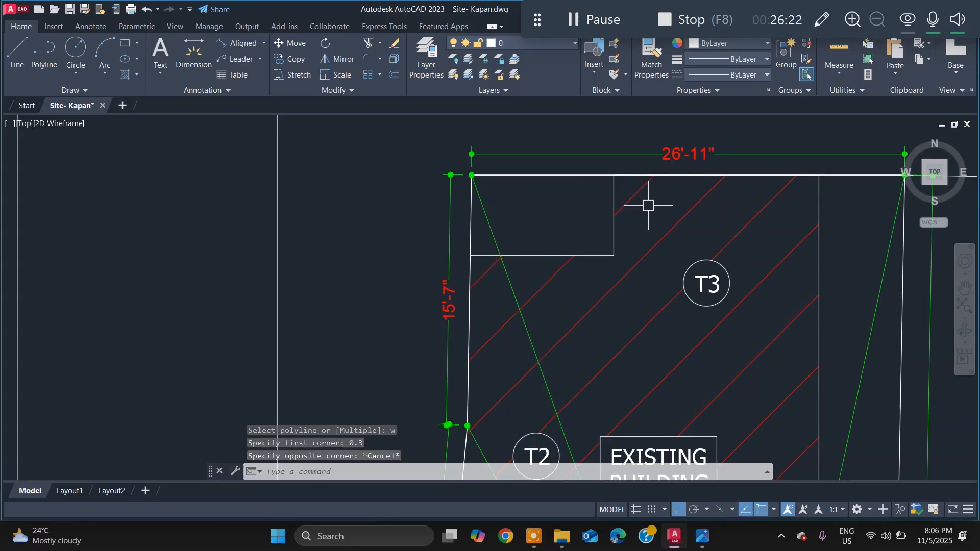
{"action": "scroll", "coordinate": [671, 248], "scroll_direction": "down", "scroll_amount": 2}
{"action": "scroll", "coordinate": [631, 231], "scroll_direction": "up", "scroll_amount": 3}
{"action": "scroll", "coordinate": [663, 183], "scroll_direction": "down", "scroll_amount": 1}
{"action": "scroll", "coordinate": [657, 176], "scroll_direction": "up", "scroll_amount": 2}
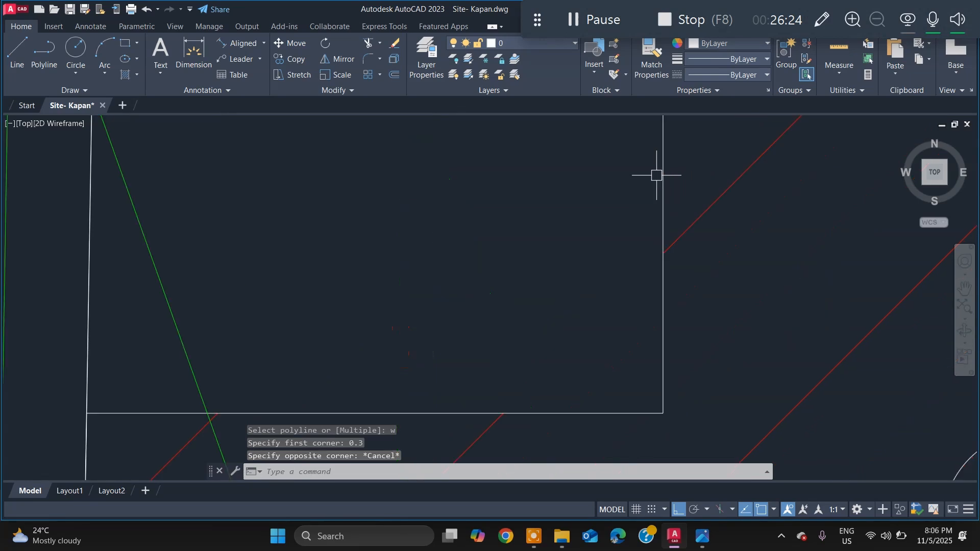
{"action": "scroll", "coordinate": [692, 187], "scroll_direction": "down", "scroll_amount": 3}
{"action": "scroll", "coordinate": [692, 187], "scroll_direction": "up", "scroll_amount": 2}
{"action": "left_click", "coordinate": [665, 168]}
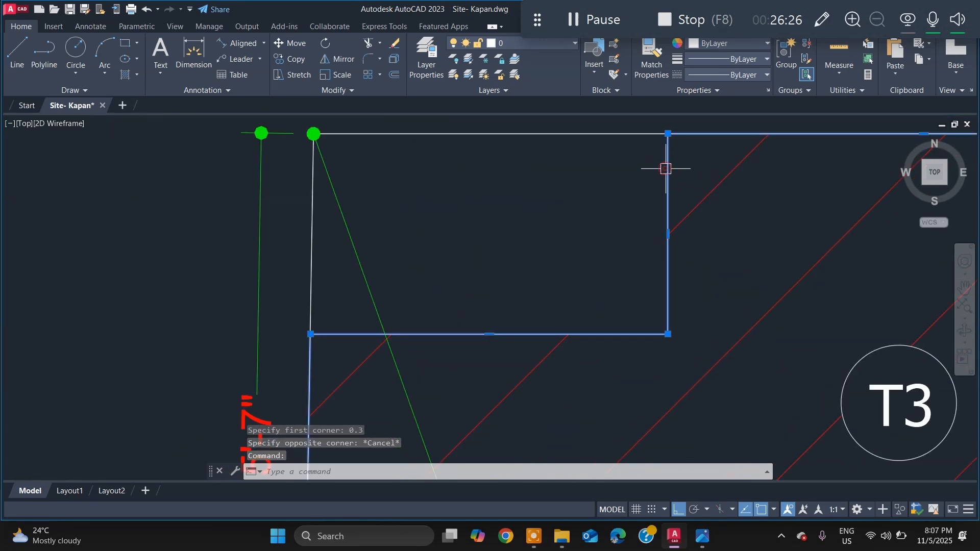
{"action": "left_click", "coordinate": [649, 134]}
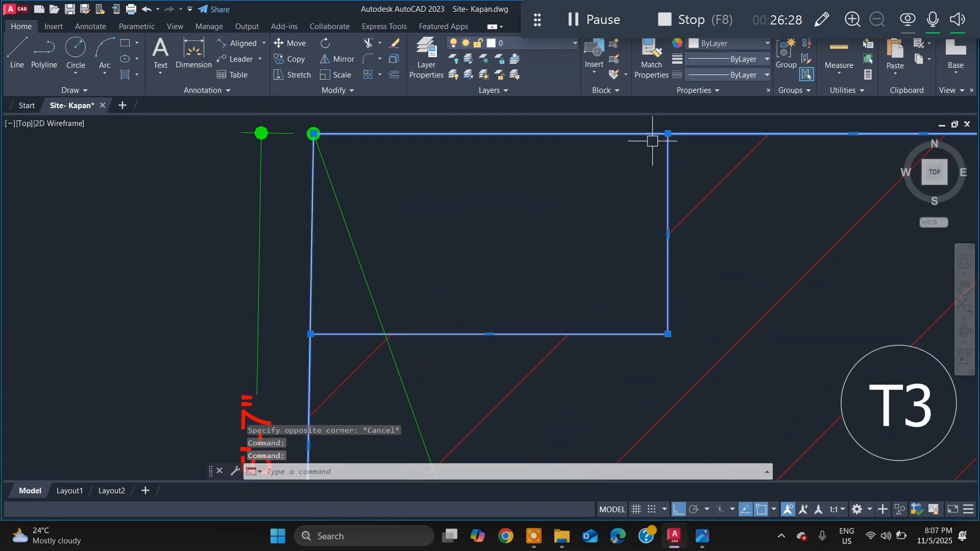
{"action": "type", "text": "pe"}
{"action": "key", "text": "Return"}
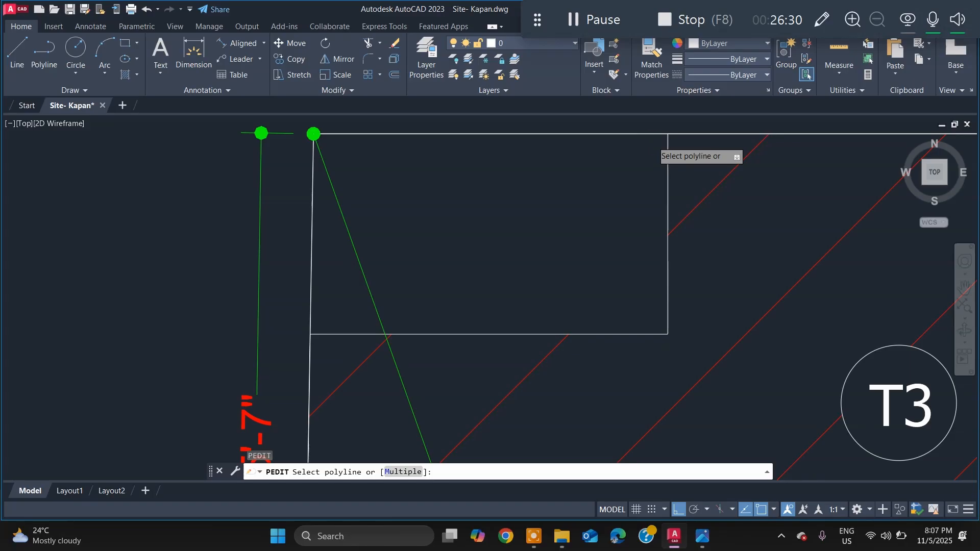
{"action": "type", "text": "w"}
{"action": "key", "text": "Return"}
{"action": "key", "text": "Return"}
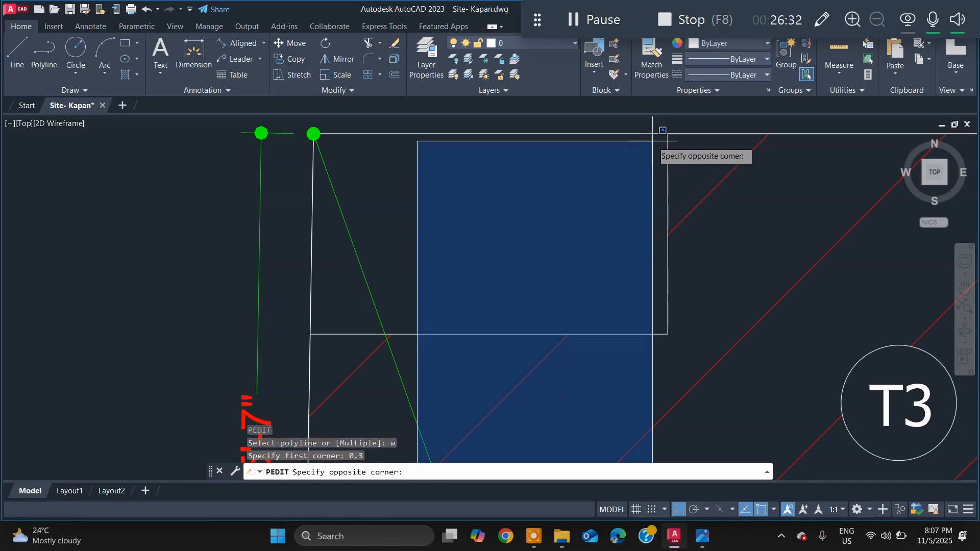
{"action": "key", "text": "Return"}
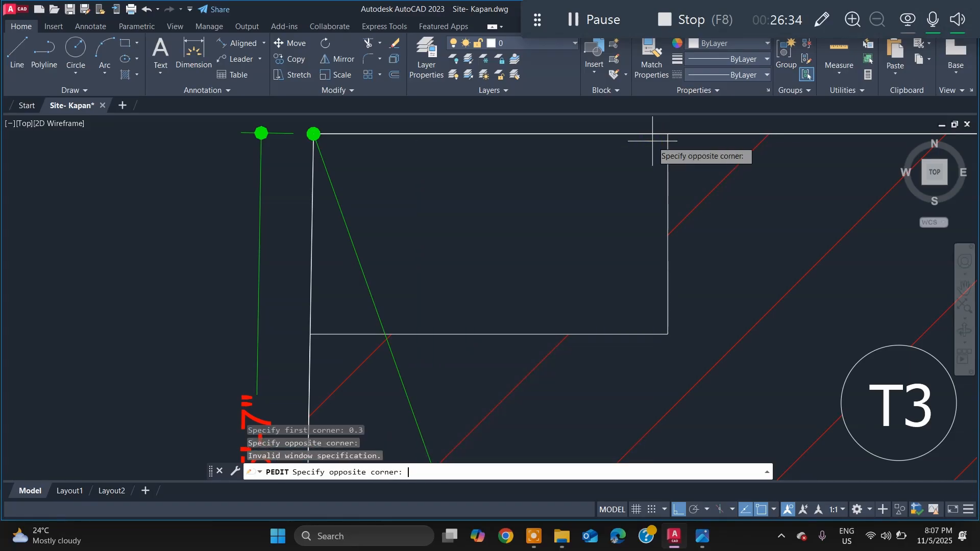
{"action": "scroll", "coordinate": [587, 237], "scroll_direction": "down", "scroll_amount": 5}
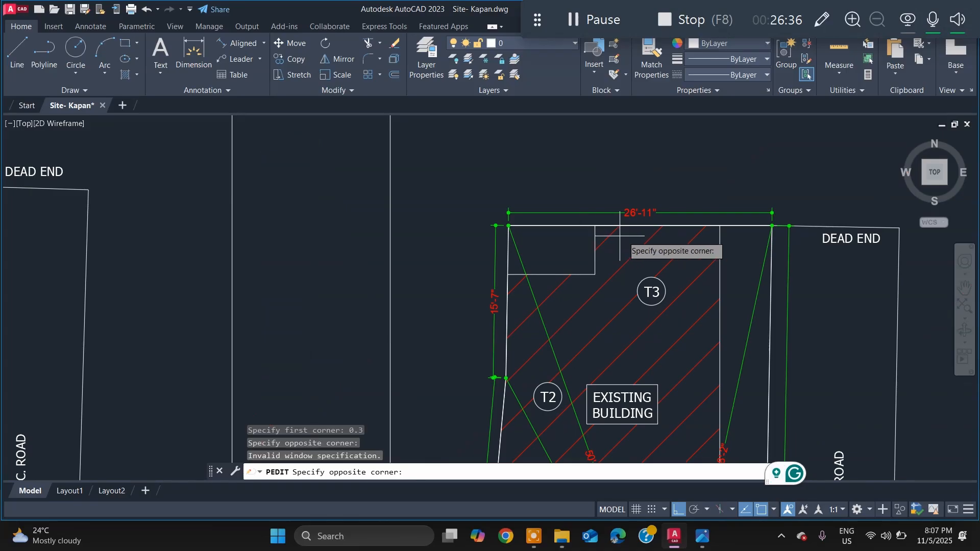
{"action": "scroll", "coordinate": [650, 235], "scroll_direction": "down", "scroll_amount": 3}
{"action": "scroll", "coordinate": [702, 312], "scroll_direction": "up", "scroll_amount": 3}
{"action": "key", "text": "Escape"}
{"action": "key", "text": "Escape"}
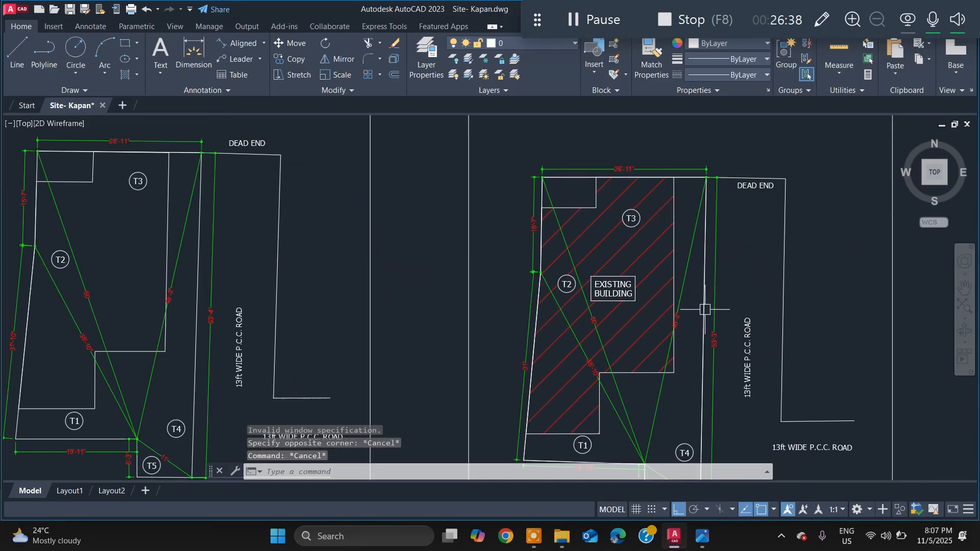
Step: Give the copied plan's outer site boundary polyline a width of 0.3 for all segments
{"action": "left_click", "coordinate": [704, 310]}
{"action": "type", "text": "pe"}
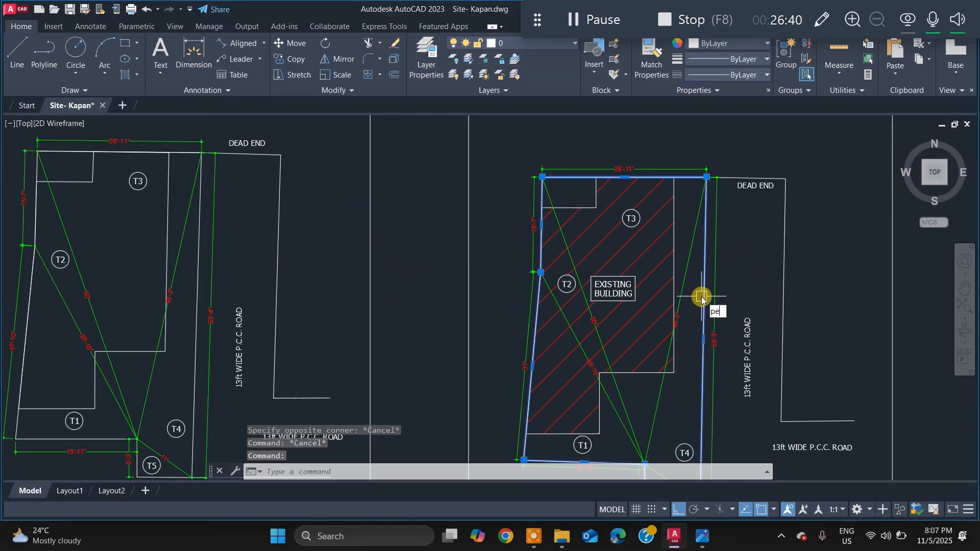
{"action": "key", "text": "Return"}
{"action": "type", "text": "w"}
{"action": "key", "text": "Return"}
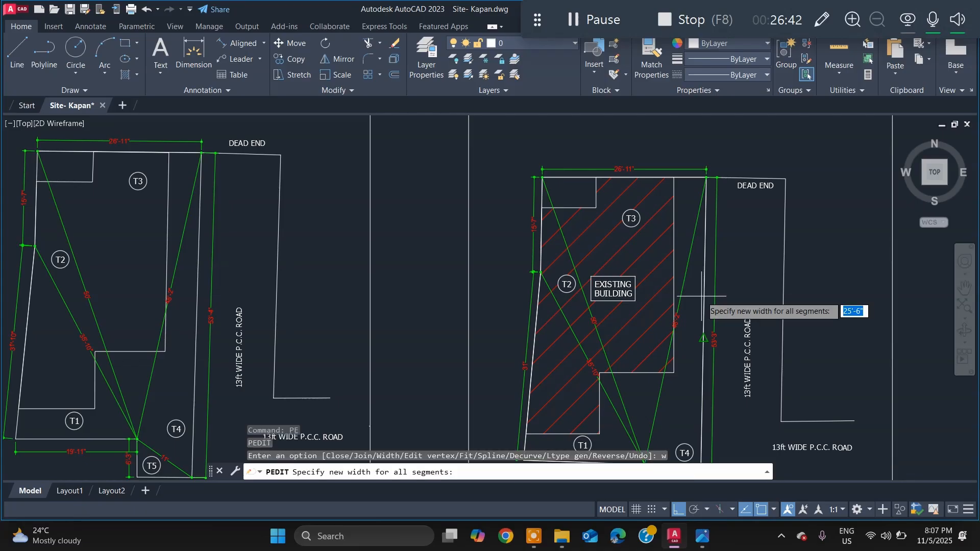
{"action": "type", "text": "0.3"}
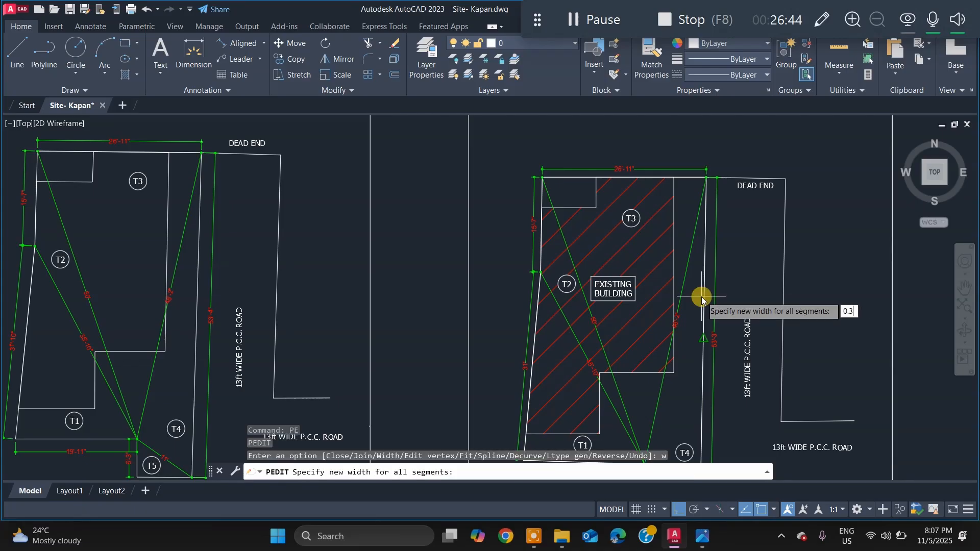
{"action": "key", "text": "Return"}
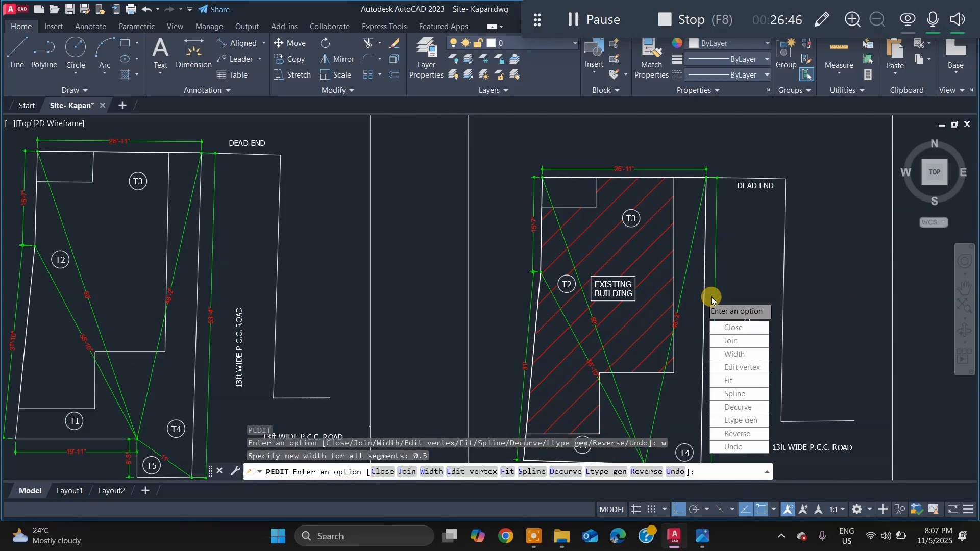
{"action": "left_click", "coordinate": [731, 354]}
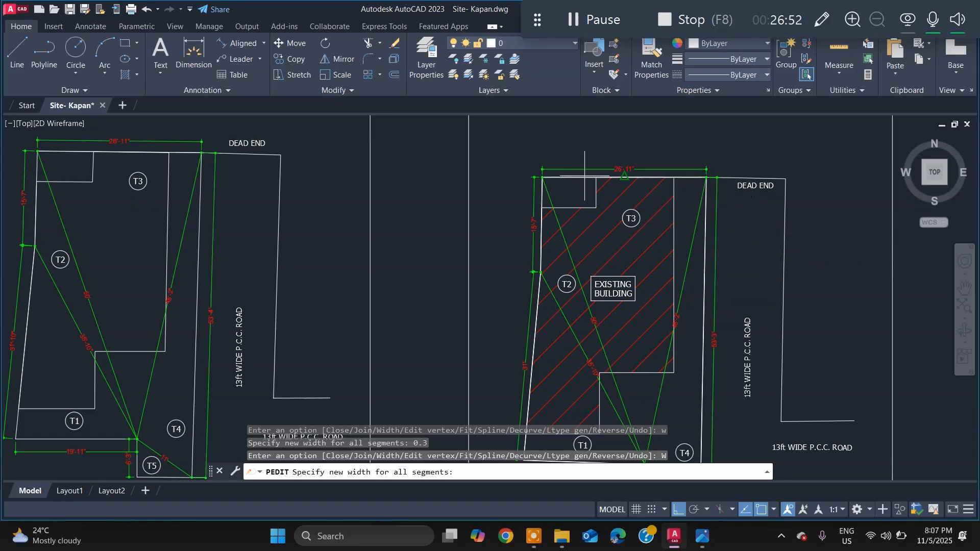
{"action": "type", "text": "0.3"}
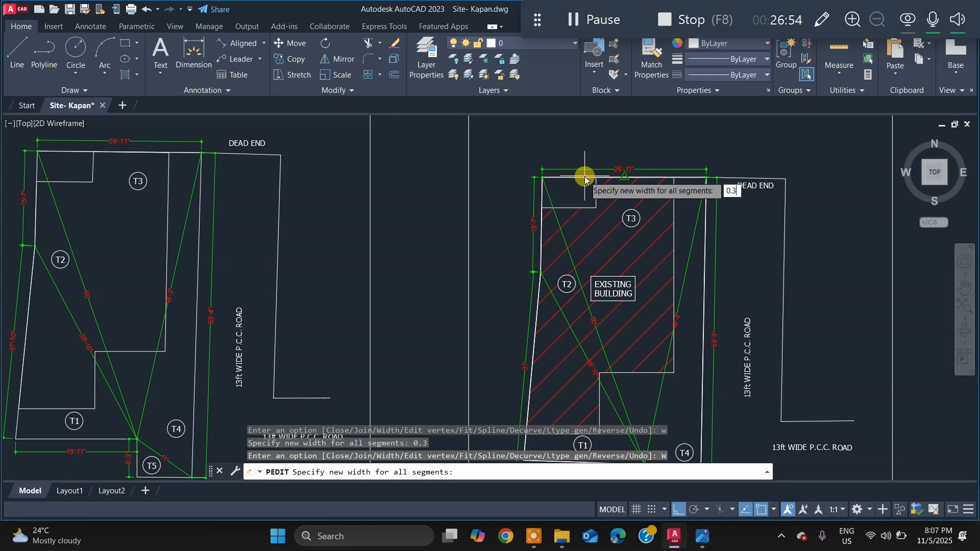
{"action": "key", "text": "Return"}
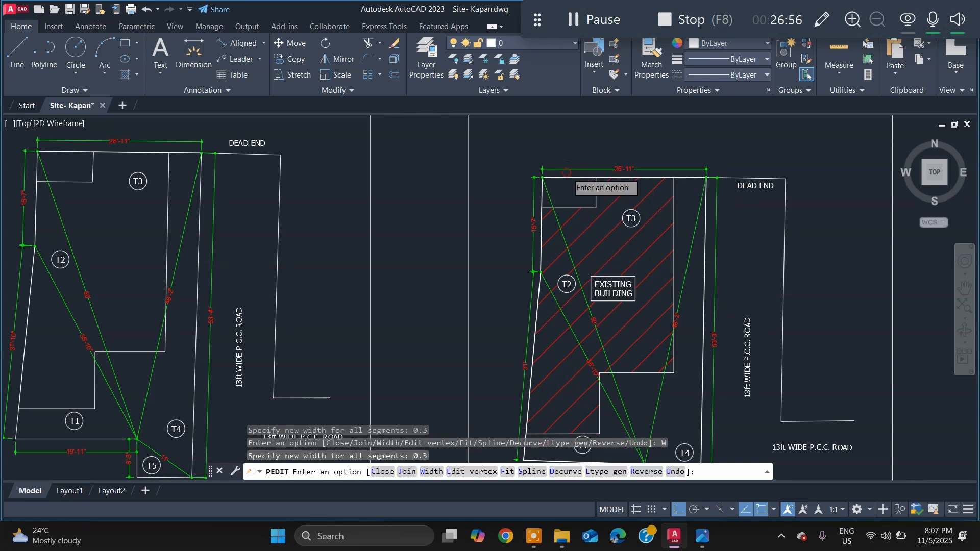
{"action": "key", "text": "Escape"}
{"action": "key", "text": "Escape"}
Step: Give the hatched existing building's outline polyline a width of 0.3 for all segments
{"action": "scroll", "coordinate": [585, 223], "scroll_direction": "up", "scroll_amount": 6}
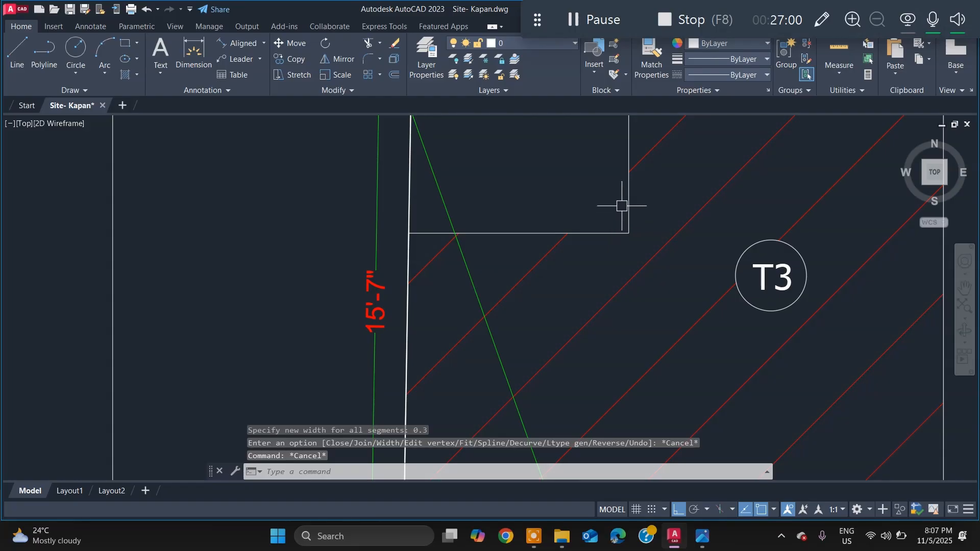
{"action": "left_click", "coordinate": [627, 188]}
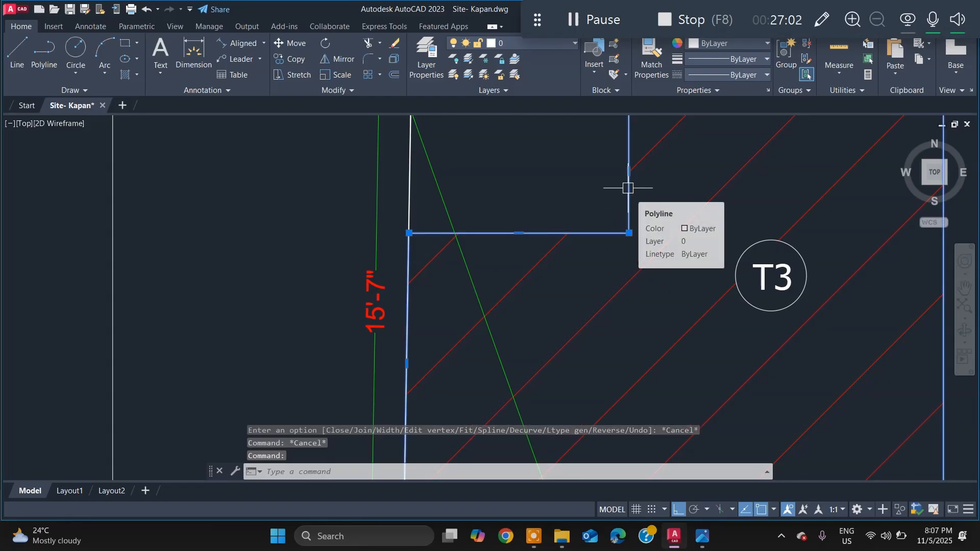
{"action": "double_click", "coordinate": [628, 189]}
{"action": "type", "text": "w"}
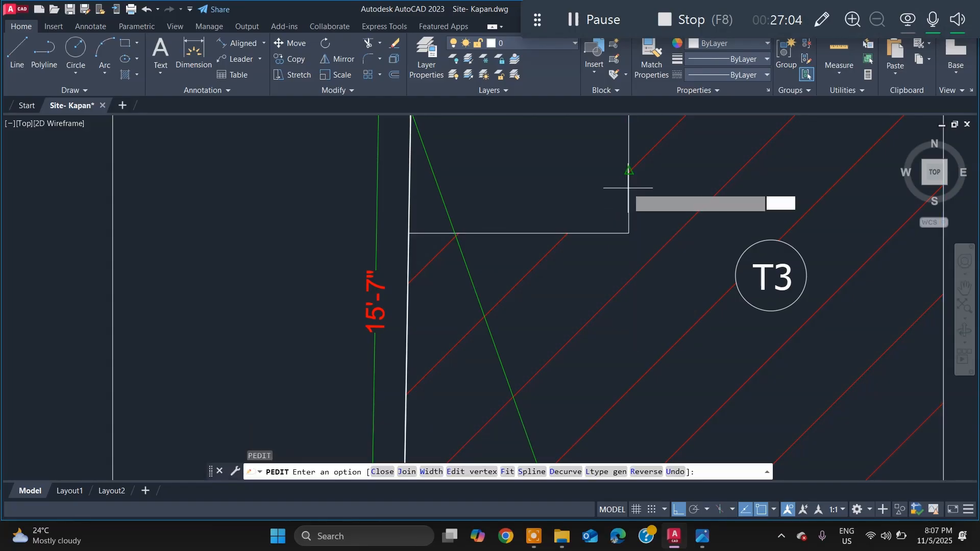
{"action": "key", "text": "Return"}
{"action": "key", "text": "Return"}
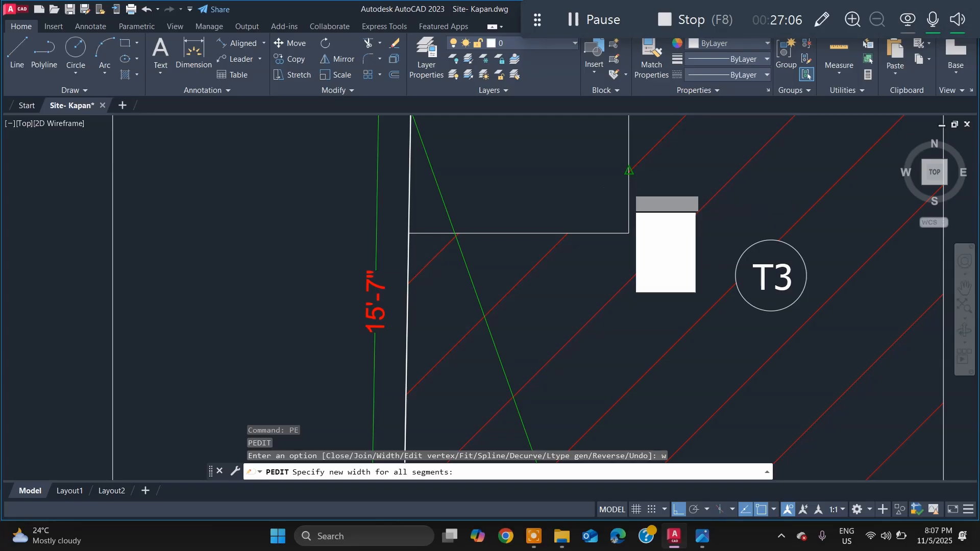
{"action": "key", "text": "Escape"}
Step: Try to move the copied plan's north arrow closer to the upper right corner of its frame
{"action": "scroll", "coordinate": [595, 247], "scroll_direction": "down", "scroll_amount": 5}
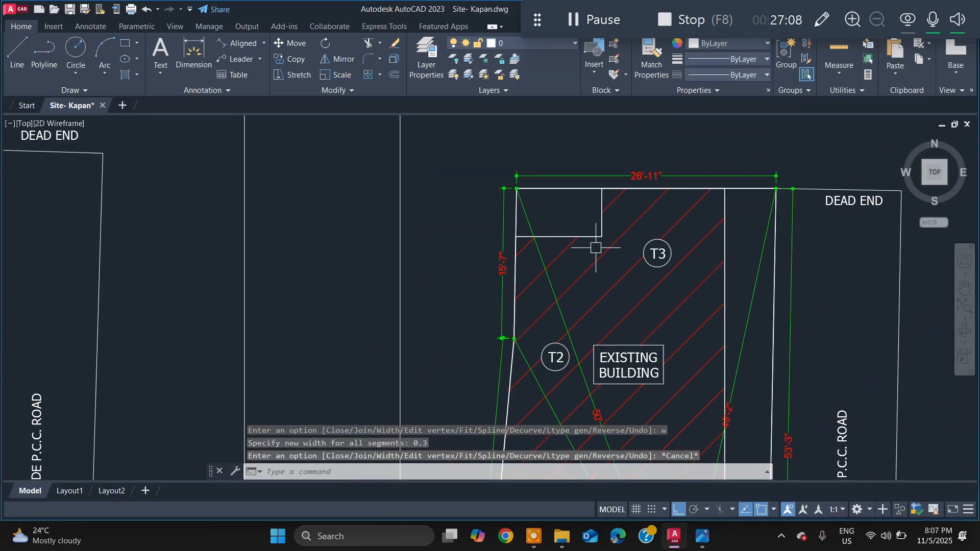
{"action": "scroll", "coordinate": [698, 308], "scroll_direction": "down", "scroll_amount": 2}
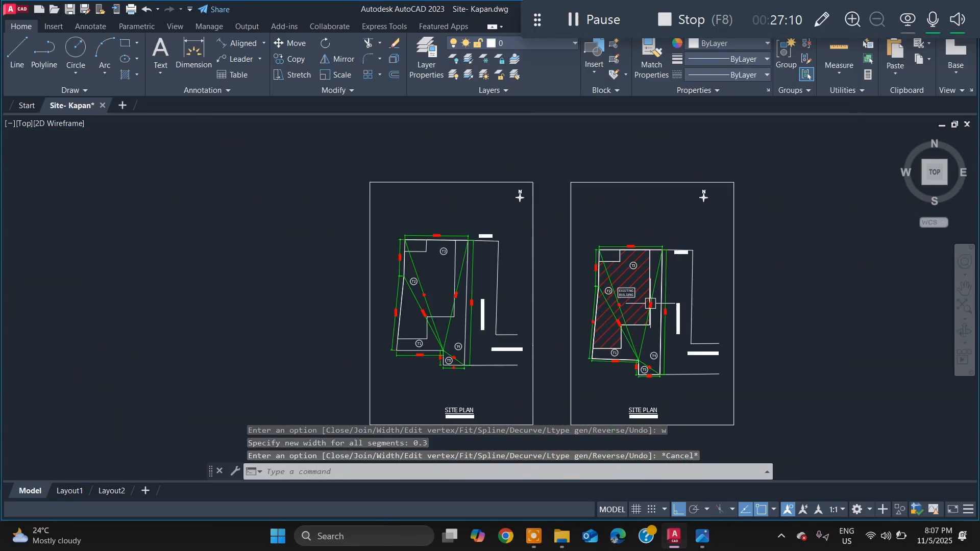
{"action": "scroll", "coordinate": [675, 404], "scroll_direction": "up", "scroll_amount": 2}
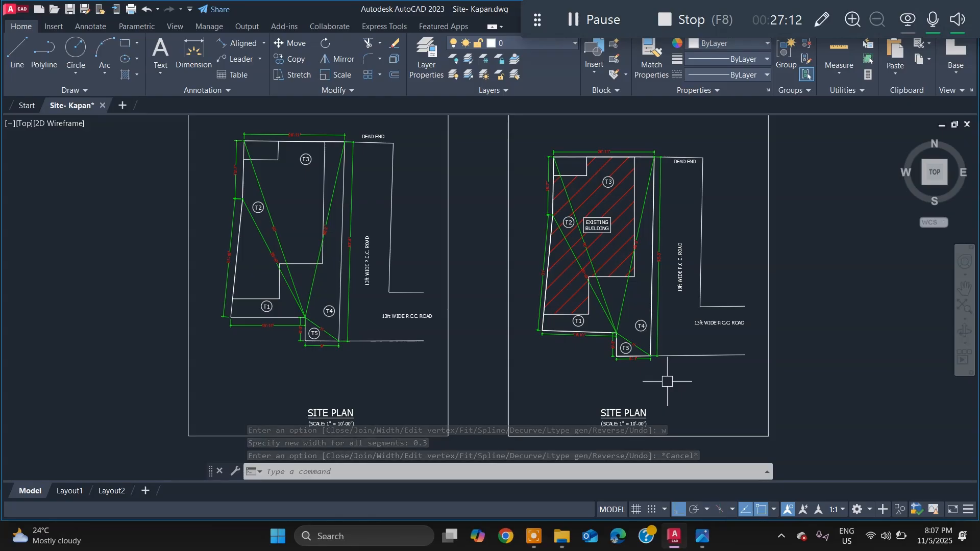
{"action": "scroll", "coordinate": [669, 376], "scroll_direction": "down", "scroll_amount": 3}
{"action": "scroll", "coordinate": [730, 155], "scroll_direction": "up", "scroll_amount": 5}
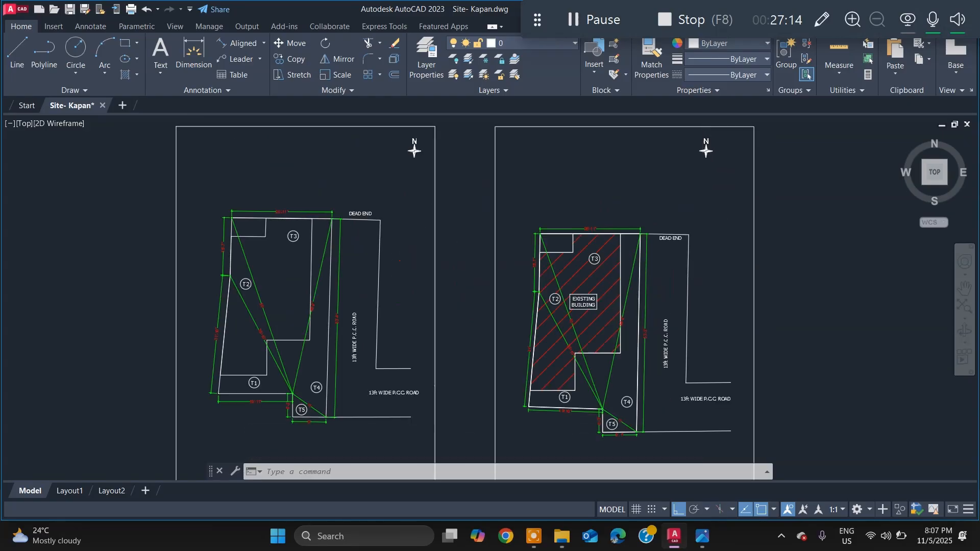
{"action": "left_click_drag", "start_coordinate": [730, 155], "coordinate": [657, 149]}
{"action": "left_click", "coordinate": [736, 213]}
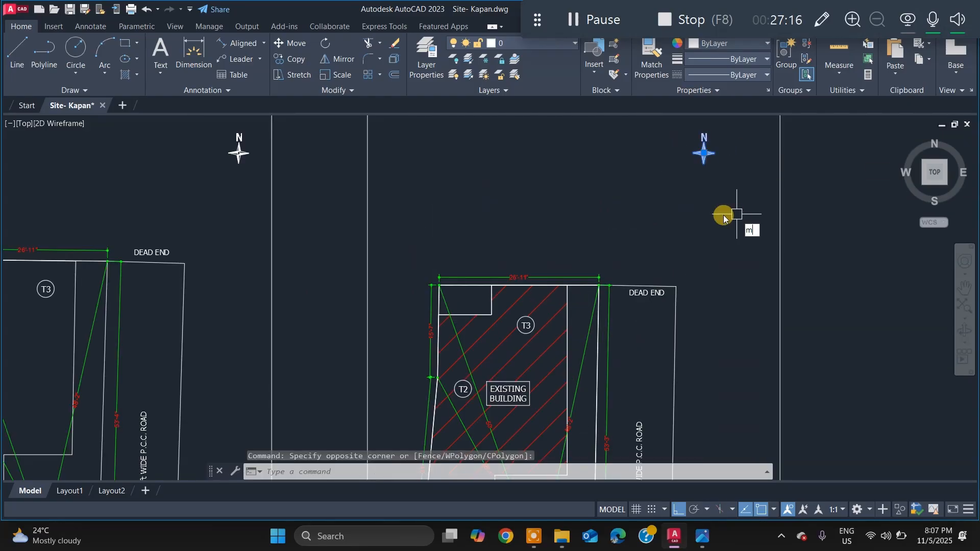
{"action": "type", "text": "m"}
{"action": "key", "text": "Return"}
{"action": "key", "text": "Return"}
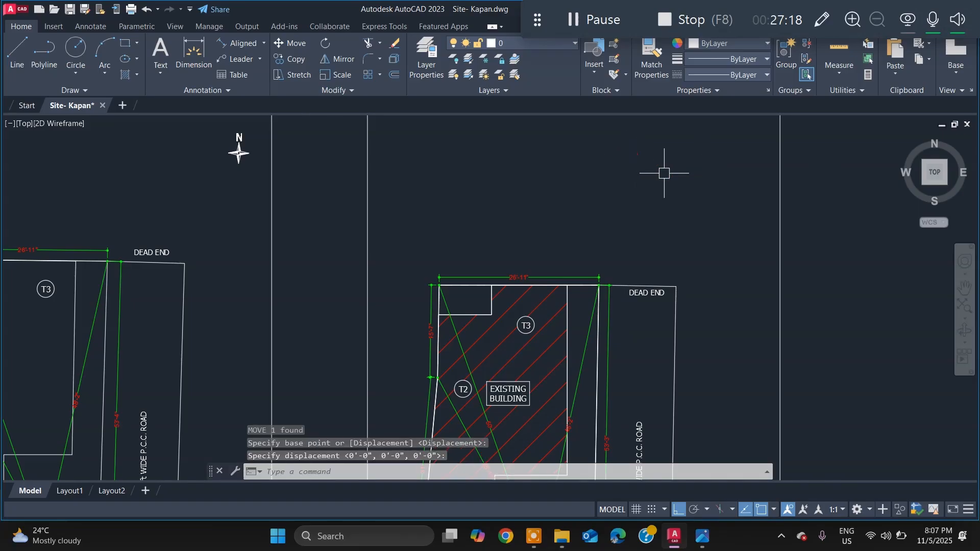
Step: Move the stray north arrow from west of the original plan horizontally into the copied plan's frame, near its upper right corner
{"action": "scroll", "coordinate": [653, 198], "scroll_direction": "down", "scroll_amount": 5}
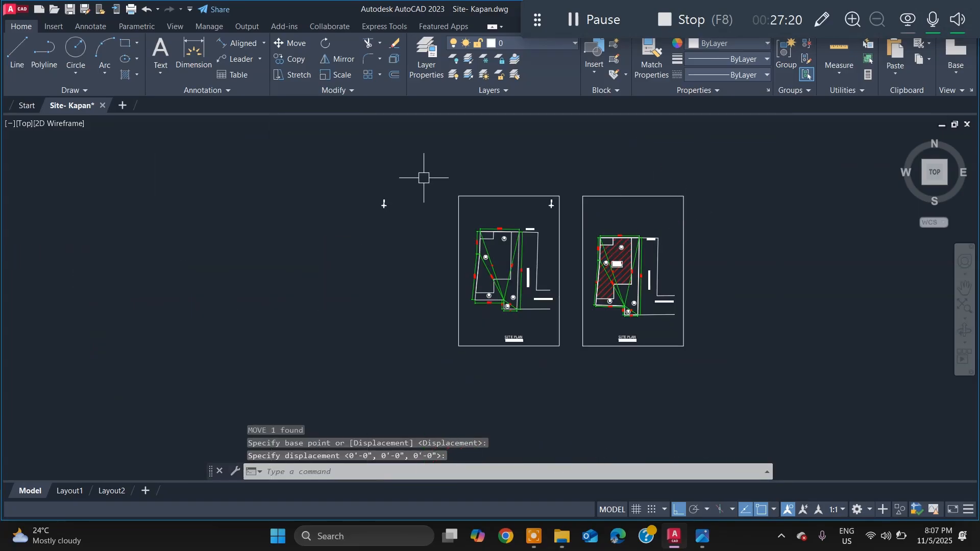
{"action": "key", "text": "Escape"}
{"action": "scroll", "coordinate": [399, 214], "scroll_direction": "up", "scroll_amount": 4}
{"action": "left_click", "coordinate": [389, 202]}
{"action": "left_click", "coordinate": [281, 165]}
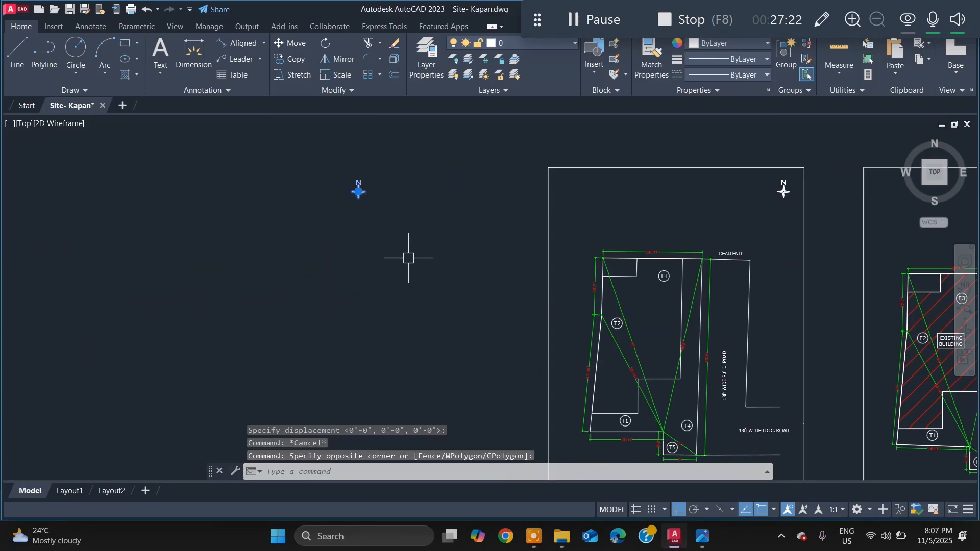
{"action": "type", "text": "m"}
{"action": "key", "text": "Return"}
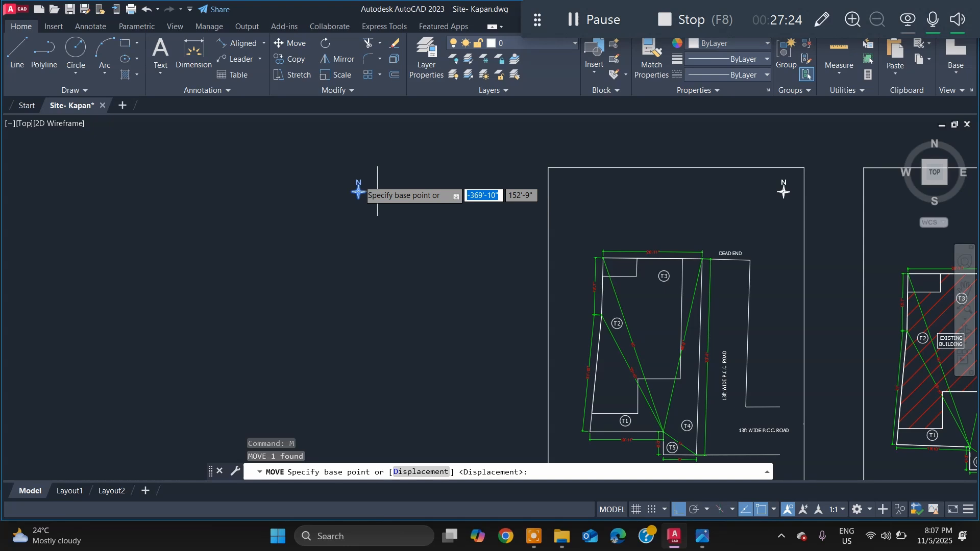
{"action": "left_click", "coordinate": [341, 183]}
{"action": "scroll", "coordinate": [628, 190], "scroll_direction": "down", "scroll_amount": 4}
{"action": "scroll", "coordinate": [696, 197], "scroll_direction": "up", "scroll_amount": 6}
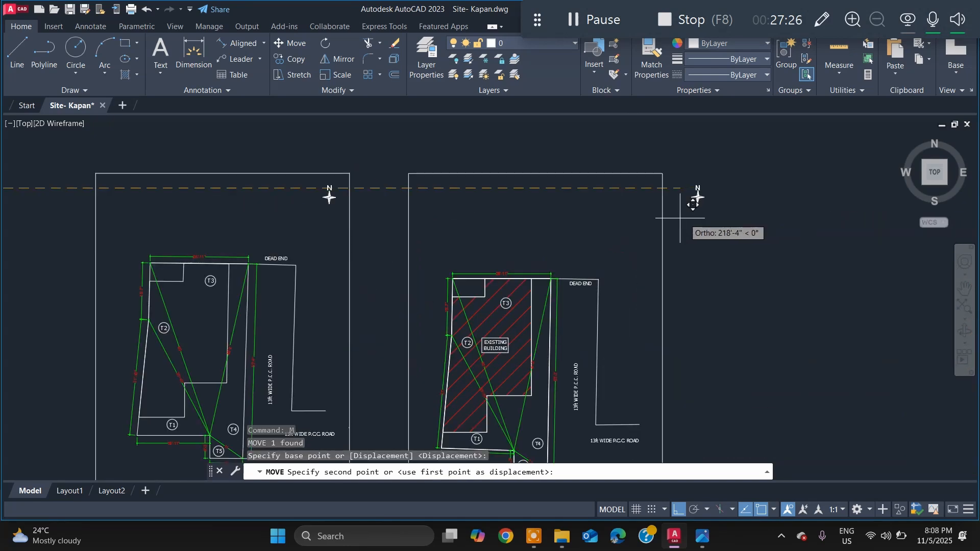
{"action": "scroll", "coordinate": [644, 197], "scroll_direction": "up", "scroll_amount": 2}
{"action": "left_click", "coordinate": [605, 189]}
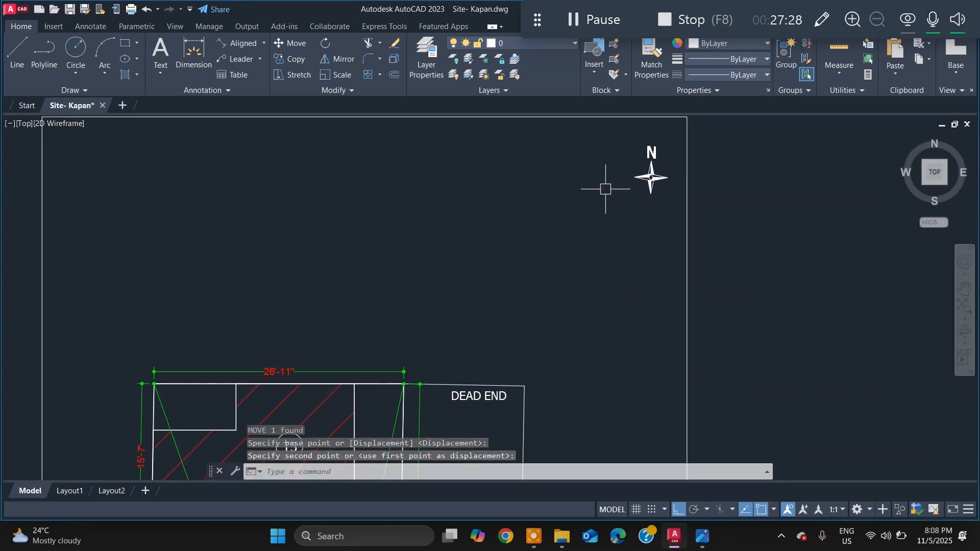
{"action": "key", "text": "Escape"}
Step: Place three copies of the hatched existing building's outline in a horizontal row east of the copied plan's frame, and save the drawing
{"action": "scroll", "coordinate": [586, 220], "scroll_direction": "down", "scroll_amount": 5}
{"action": "scroll", "coordinate": [513, 301], "scroll_direction": "up", "scroll_amount": 5}
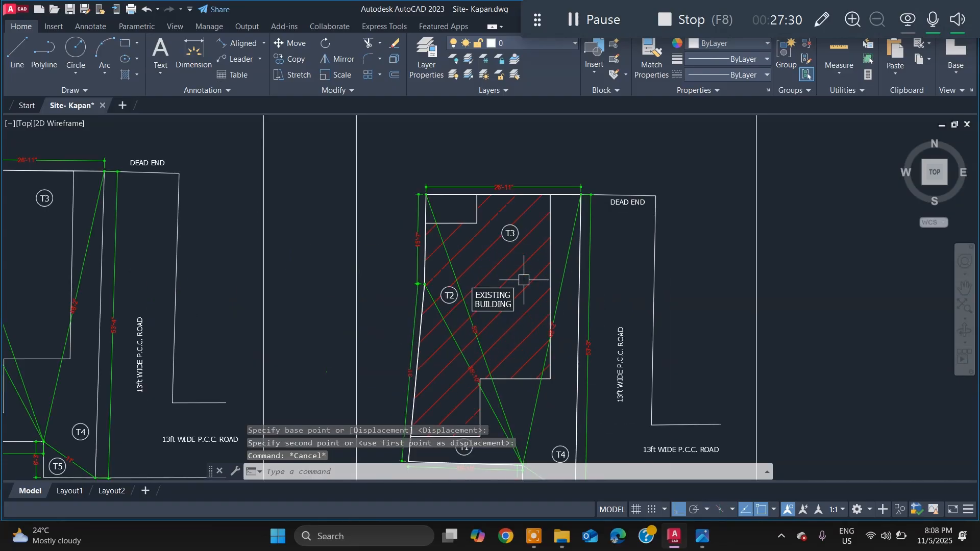
{"action": "left_click", "coordinate": [550, 243]}
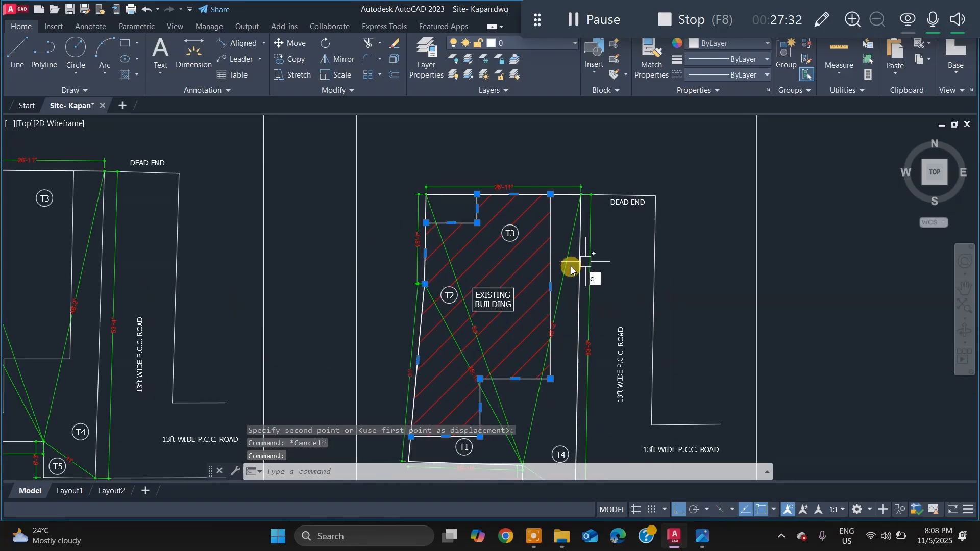
{"action": "type", "text": "co"}
{"action": "key", "text": "Return"}
{"action": "left_click", "coordinate": [492, 283]}
{"action": "scroll", "coordinate": [492, 283], "scroll_direction": "down", "scroll_amount": 5}
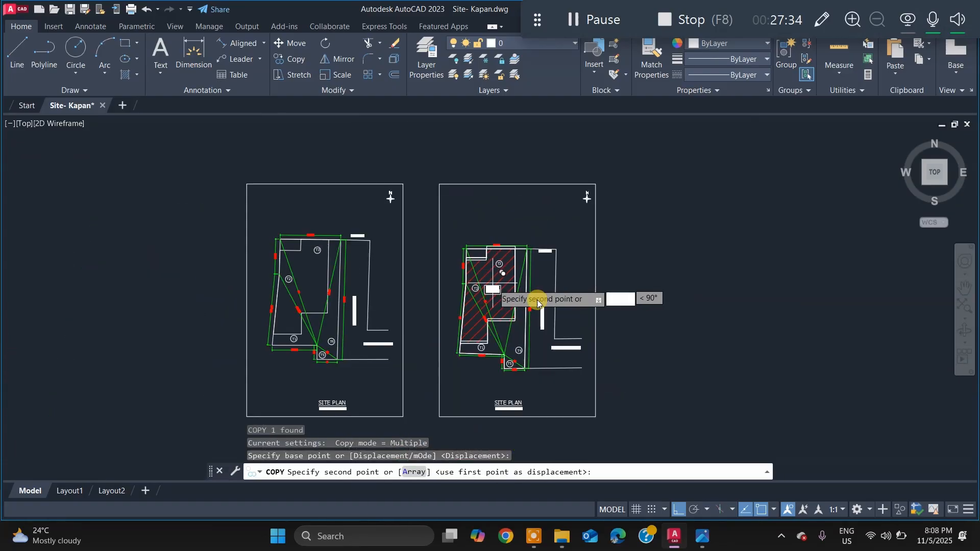
{"action": "left_click", "coordinate": [678, 309]}
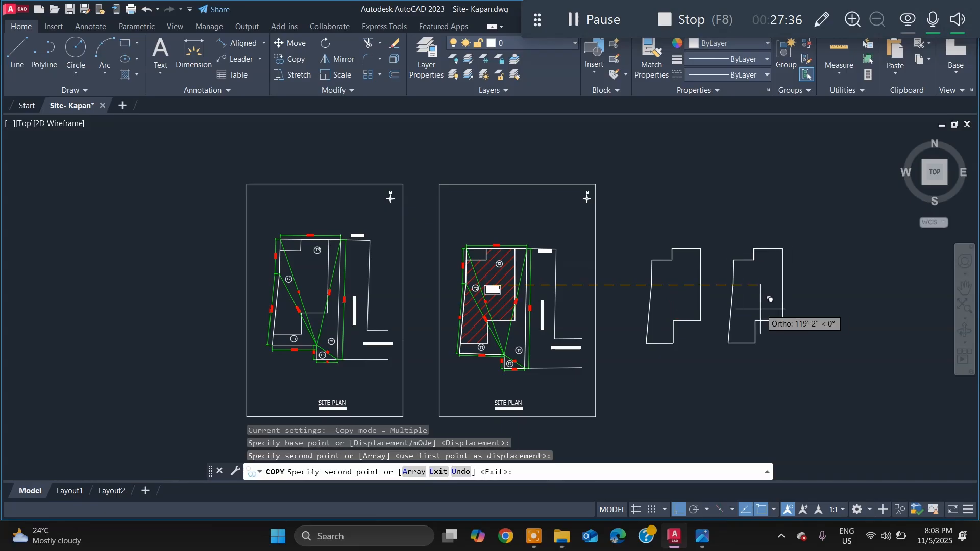
{"action": "left_click", "coordinate": [760, 308]}
{"action": "left_click", "coordinate": [846, 306]}
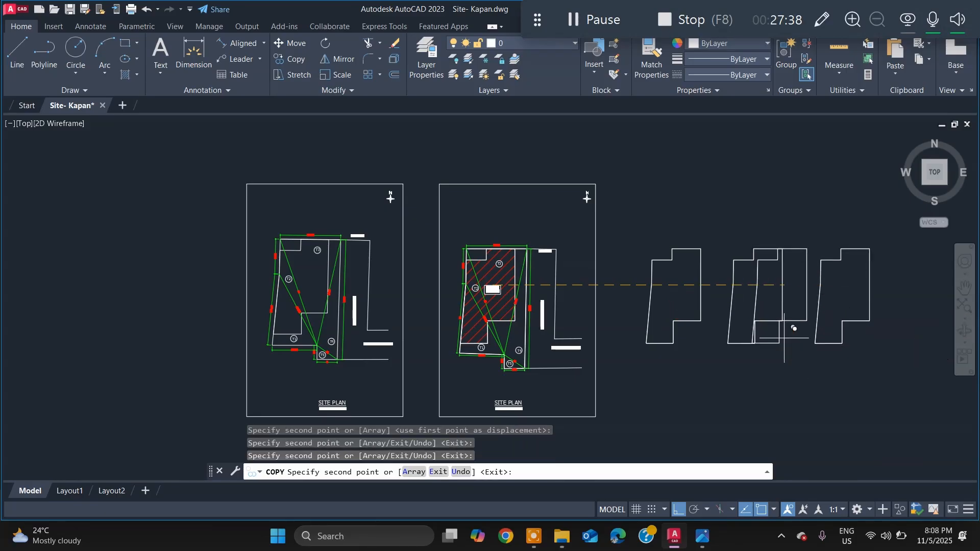
{"action": "key", "text": "Escape"}
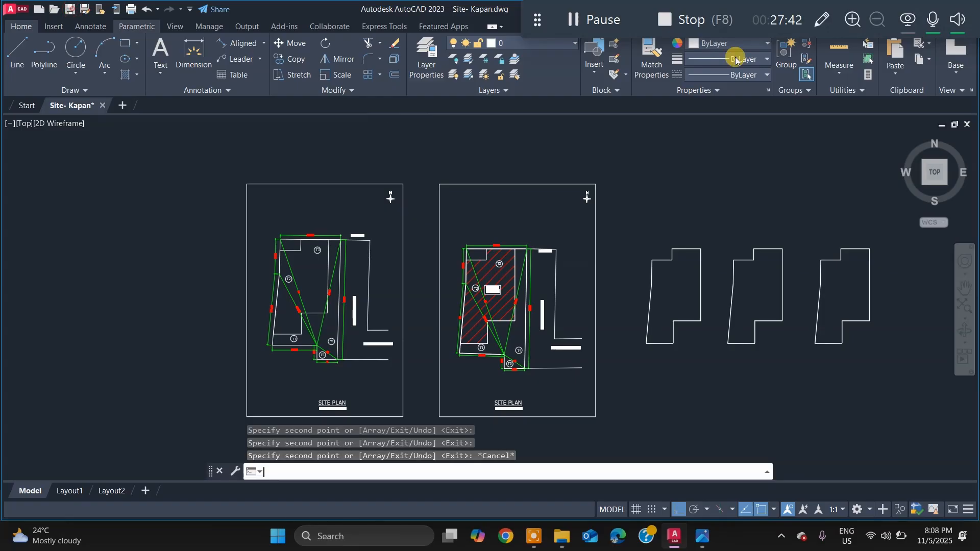
{"action": "key", "text": "ctrl+s"}
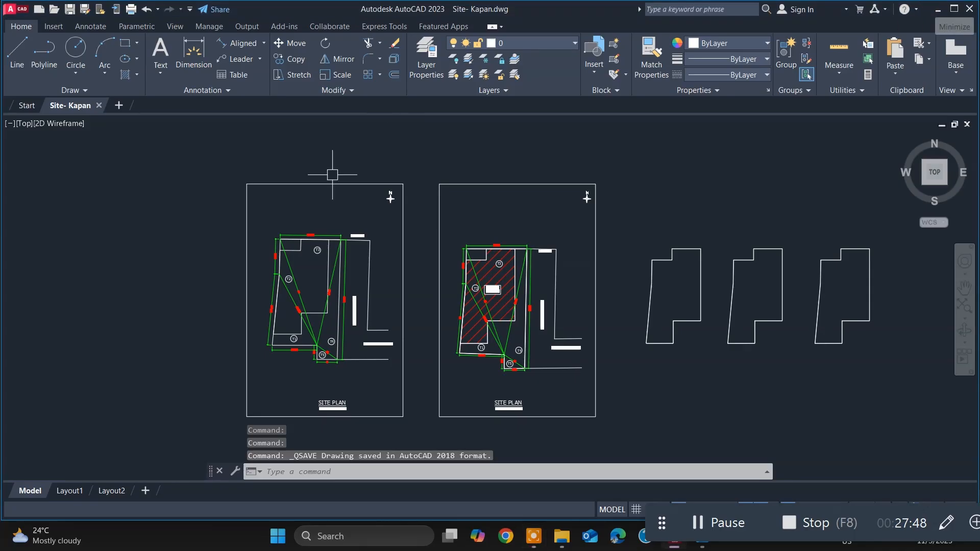
Step: Switch to the plan photos and look at the ground floor and first floor plan images
{"action": "left_click", "coordinate": [937, 8]}
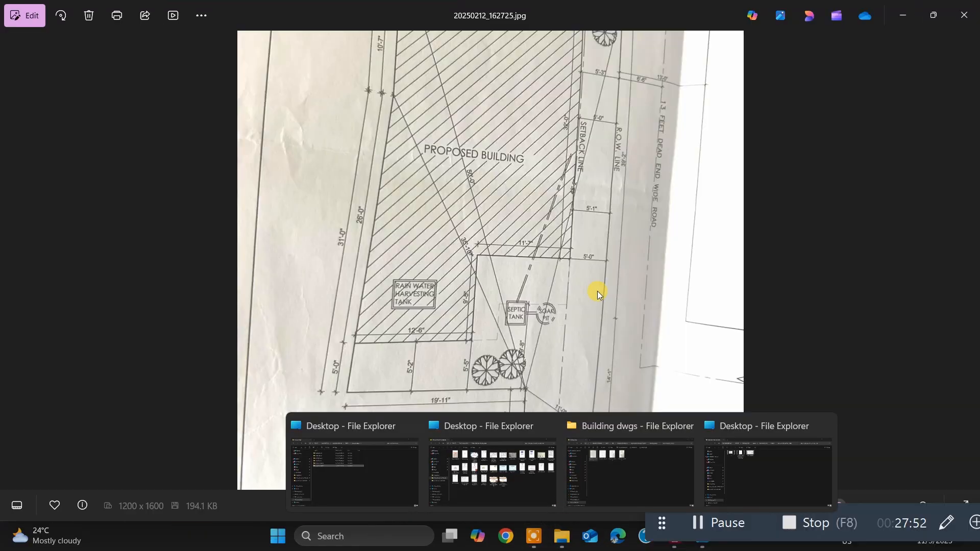
{"action": "key", "text": "Right"}
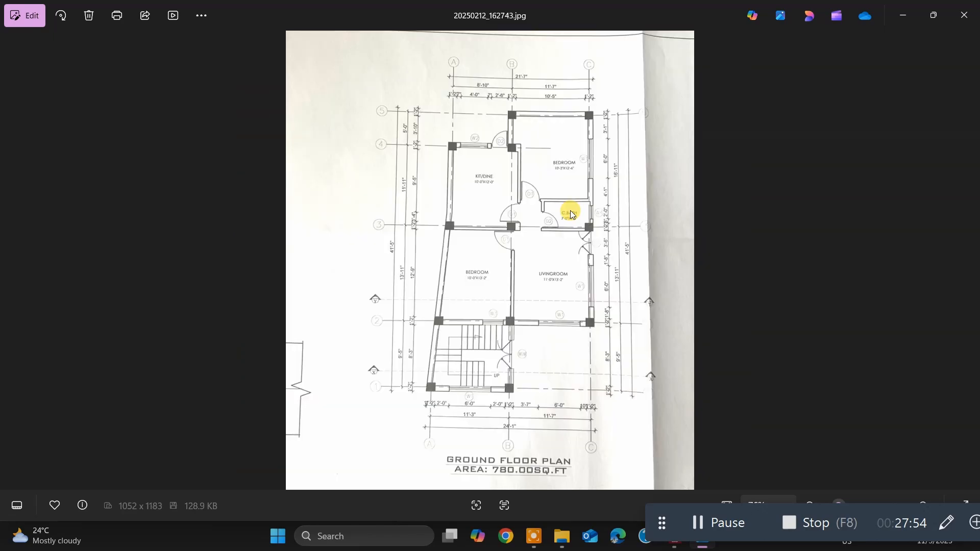
{"action": "key", "text": "Right"}
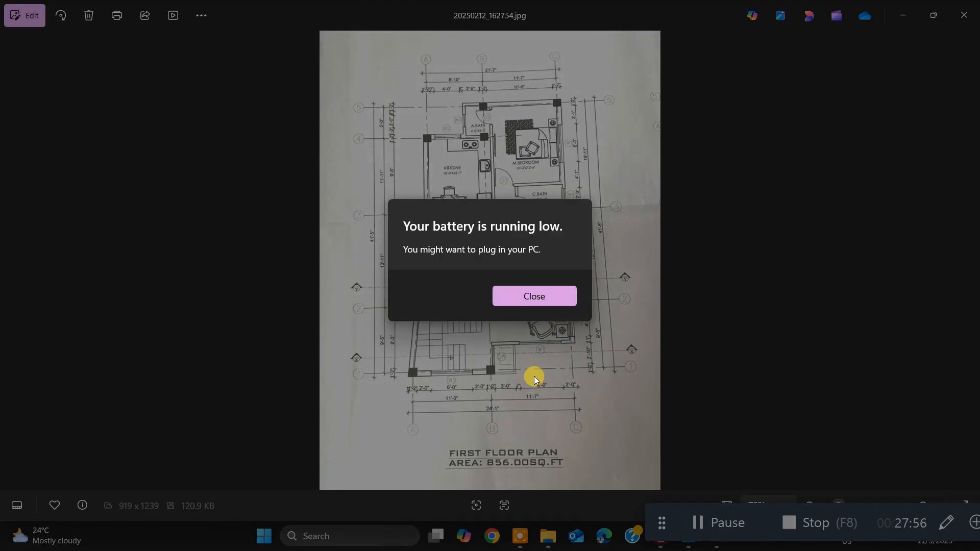
{"action": "left_click", "coordinate": [534, 296]}
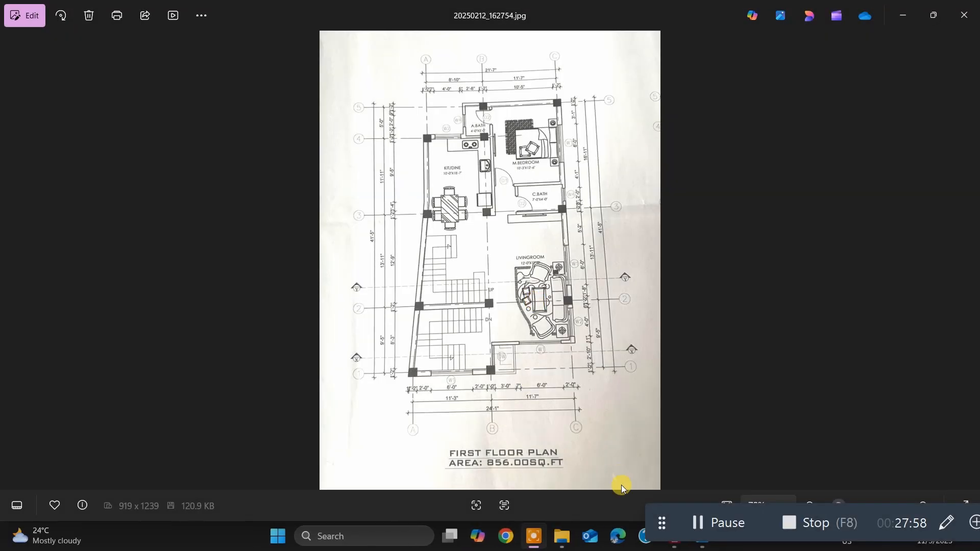
Step: Switch to File Explorer, go up from the Building dwgs folder and open the Building- Kapan drawing in AutoCAD
{"action": "mouse_move", "coordinate": [561, 535]}
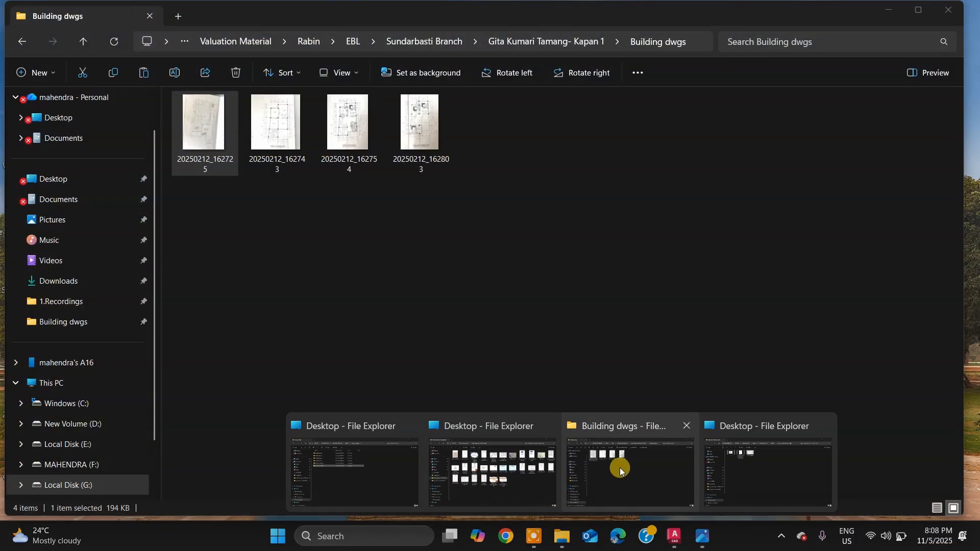
{"action": "left_click", "coordinate": [620, 470]}
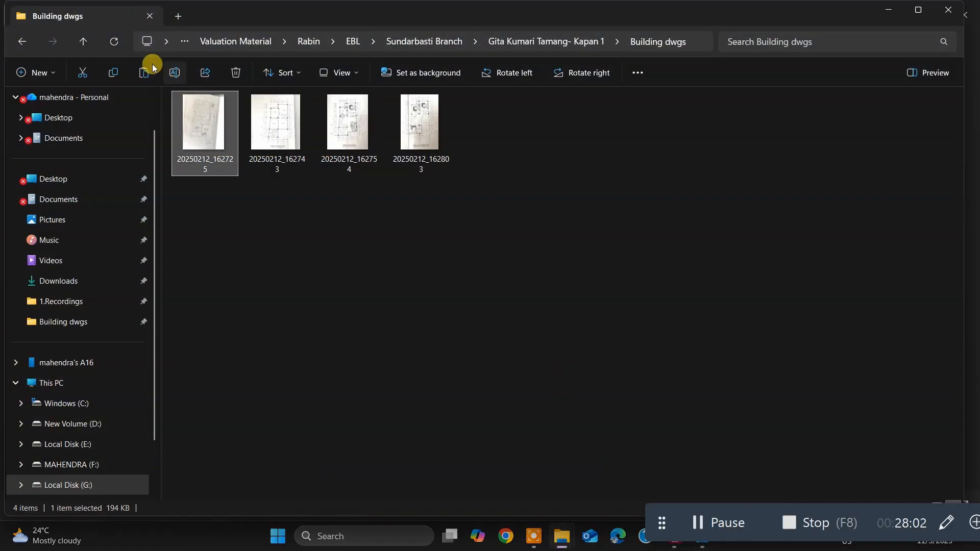
{"action": "left_click", "coordinate": [90, 50]}
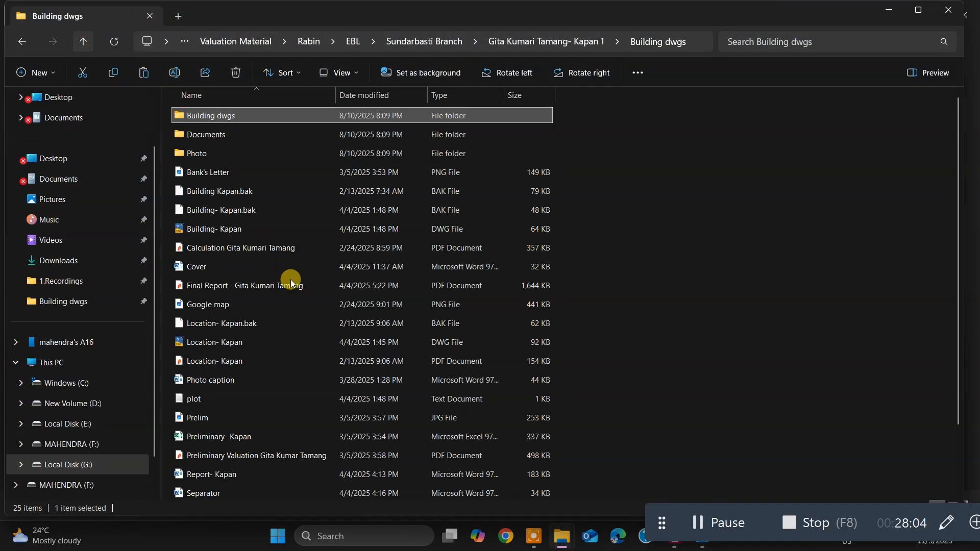
{"action": "scroll", "coordinate": [286, 276], "scroll_direction": "down", "scroll_amount": 2}
{"action": "scroll", "coordinate": [255, 225], "scroll_direction": "up", "scroll_amount": 2}
{"action": "double_click", "coordinate": [252, 227]}
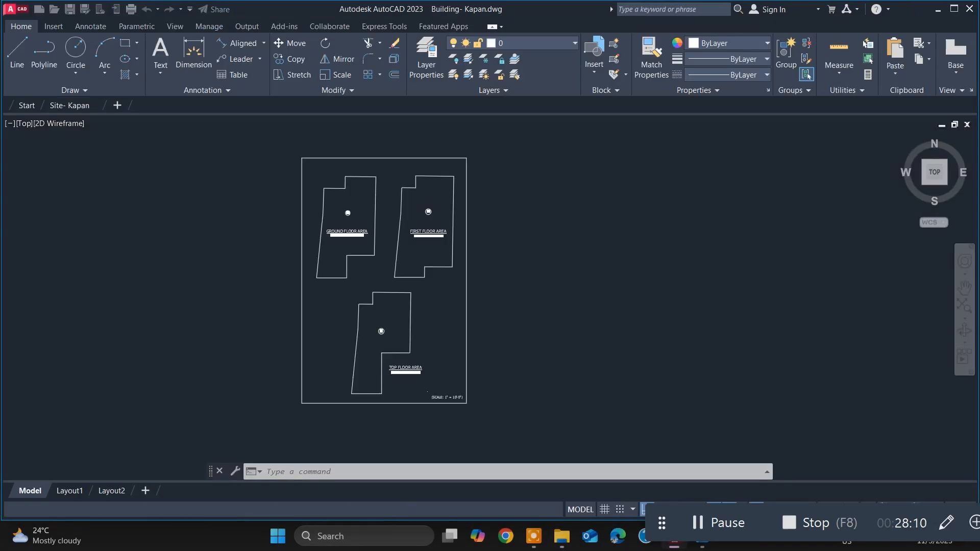
{"action": "key", "text": "Escape"}
Step: Examine the ground, first and top floor outlines with their area labels and the sheet's scale note
{"action": "scroll", "coordinate": [346, 278], "scroll_direction": "up", "scroll_amount": 5}
{"action": "scroll", "coordinate": [413, 219], "scroll_direction": "down", "scroll_amount": 5}
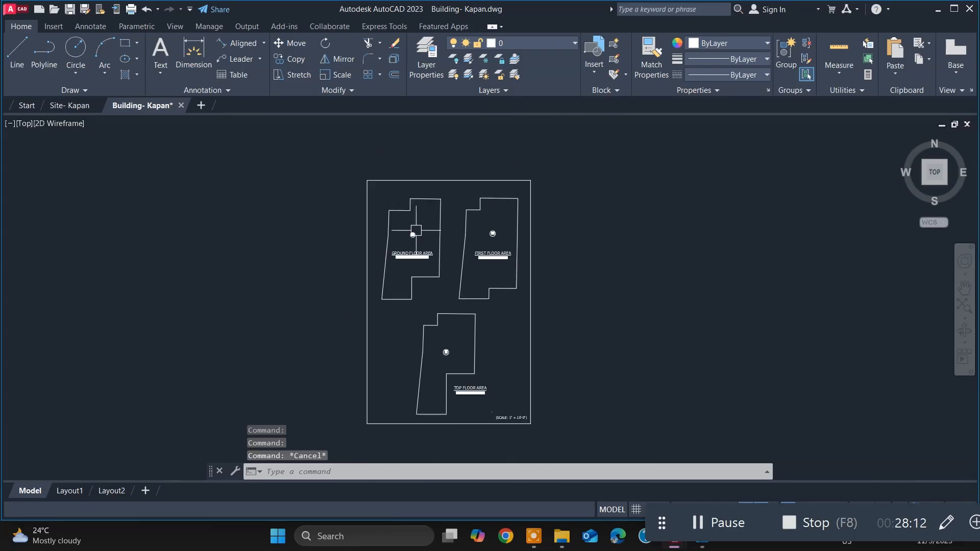
{"action": "scroll", "coordinate": [415, 236], "scroll_direction": "up", "scroll_amount": 6}
{"action": "scroll", "coordinate": [416, 235], "scroll_direction": "down", "scroll_amount": 4}
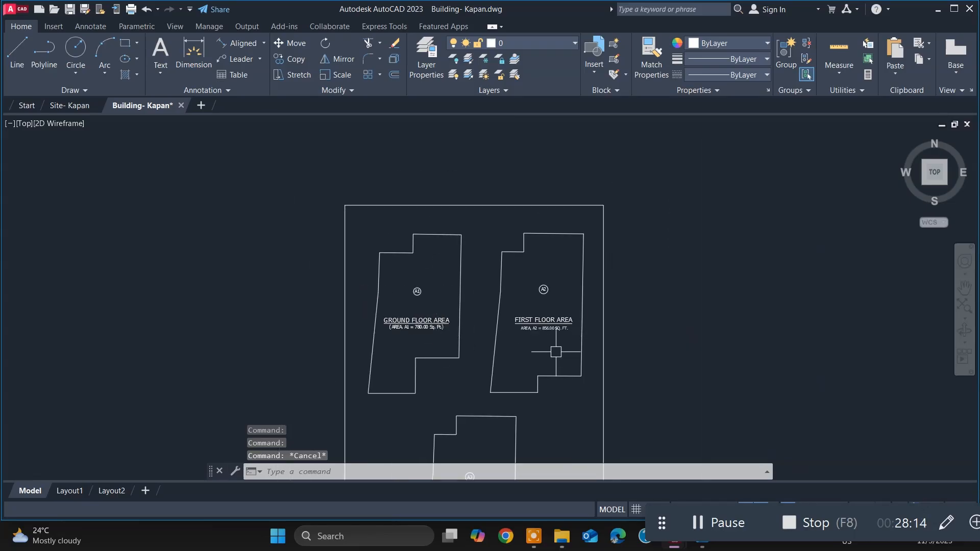
{"action": "scroll", "coordinate": [549, 350], "scroll_direction": "up", "scroll_amount": 2}
{"action": "scroll", "coordinate": [550, 350], "scroll_direction": "down", "scroll_amount": 6}
{"action": "scroll", "coordinate": [503, 386], "scroll_direction": "up", "scroll_amount": 6}
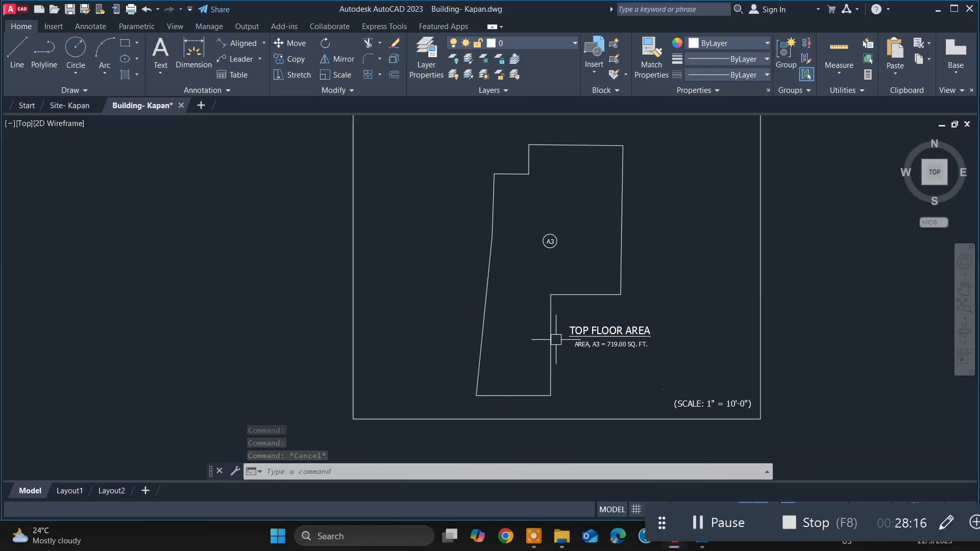
{"action": "scroll", "coordinate": [689, 404], "scroll_direction": "down", "scroll_amount": 5}
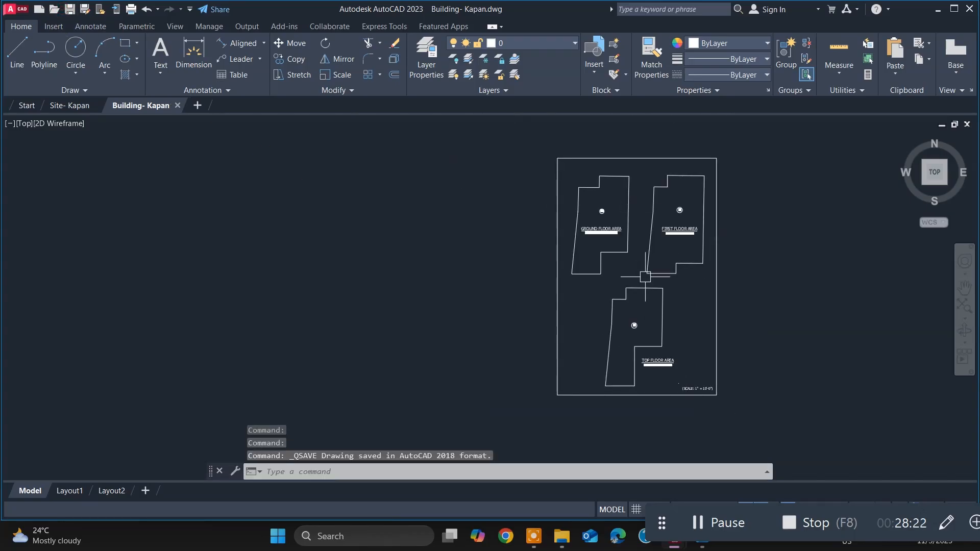
Step: Copy the building sheet's rectangular frame together with its scale note to the empty area east of the sheet
{"action": "scroll", "coordinate": [653, 304], "scroll_direction": "down", "scroll_amount": 4}
{"action": "scroll", "coordinate": [673, 327], "scroll_direction": "up", "scroll_amount": 6}
{"action": "left_click", "coordinate": [671, 406]}
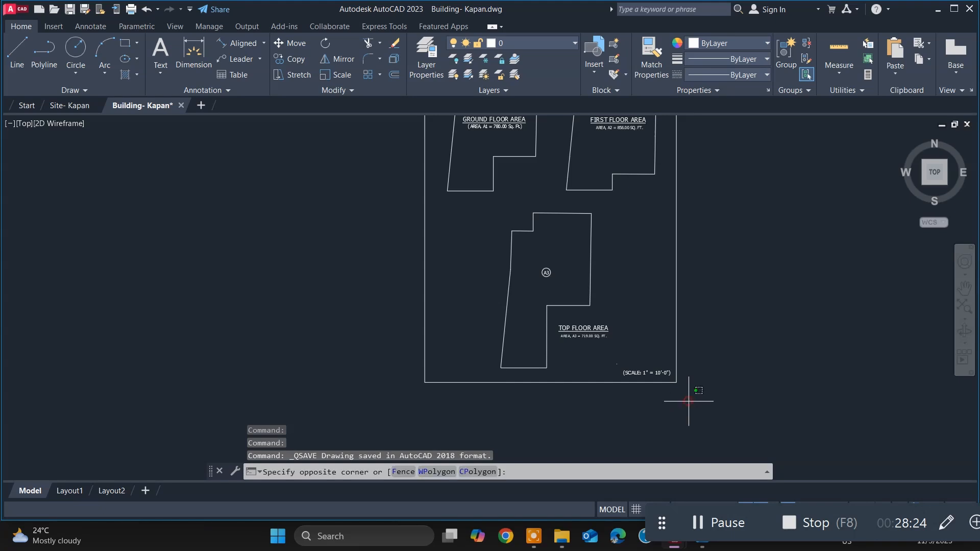
{"action": "left_click", "coordinate": [636, 339]}
{"action": "scroll", "coordinate": [655, 353], "scroll_direction": "down", "scroll_amount": 4}
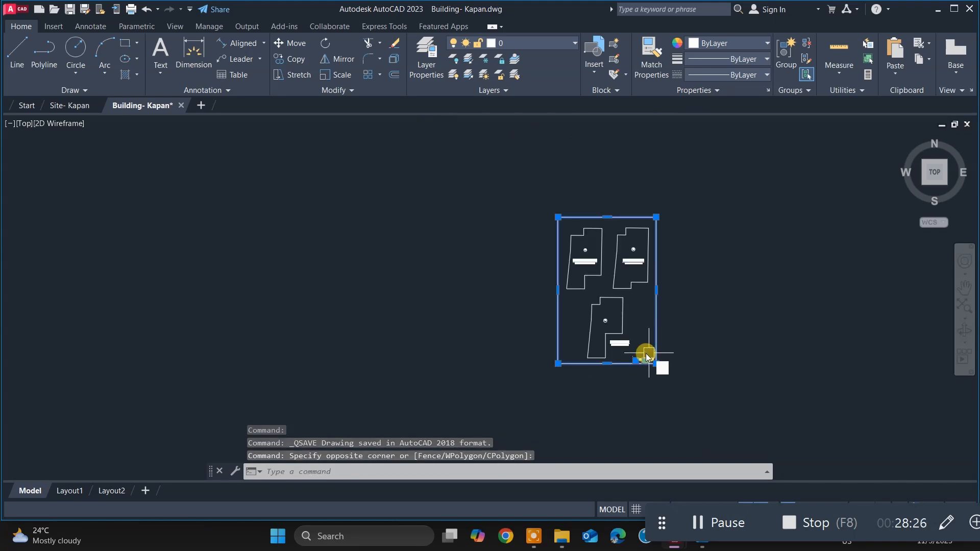
{"action": "type", "text": "o"}
{"action": "key", "text": "Return"}
{"action": "left_click", "coordinate": [592, 282]}
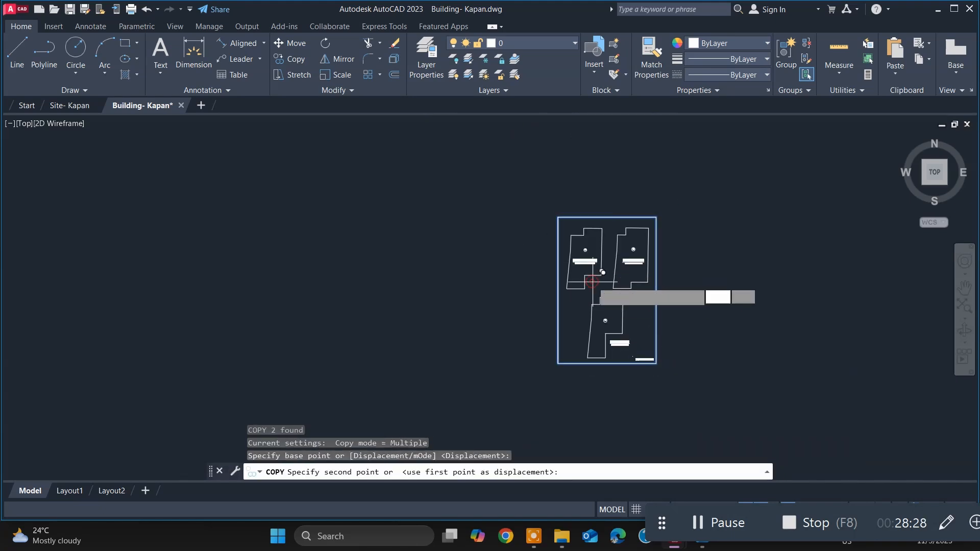
{"action": "left_click", "coordinate": [735, 284]}
{"action": "key", "text": "Escape"}
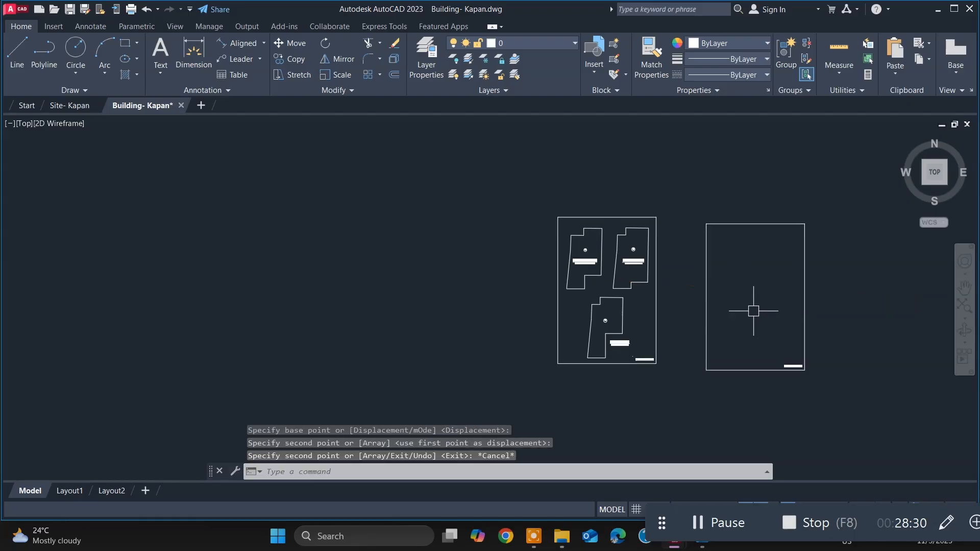
{"action": "scroll", "coordinate": [793, 390], "scroll_direction": "up", "scroll_amount": 4}
{"action": "scroll", "coordinate": [802, 339], "scroll_direction": "down", "scroll_amount": 4}
{"action": "scroll", "coordinate": [803, 327], "scroll_direction": "up", "scroll_amount": 5}
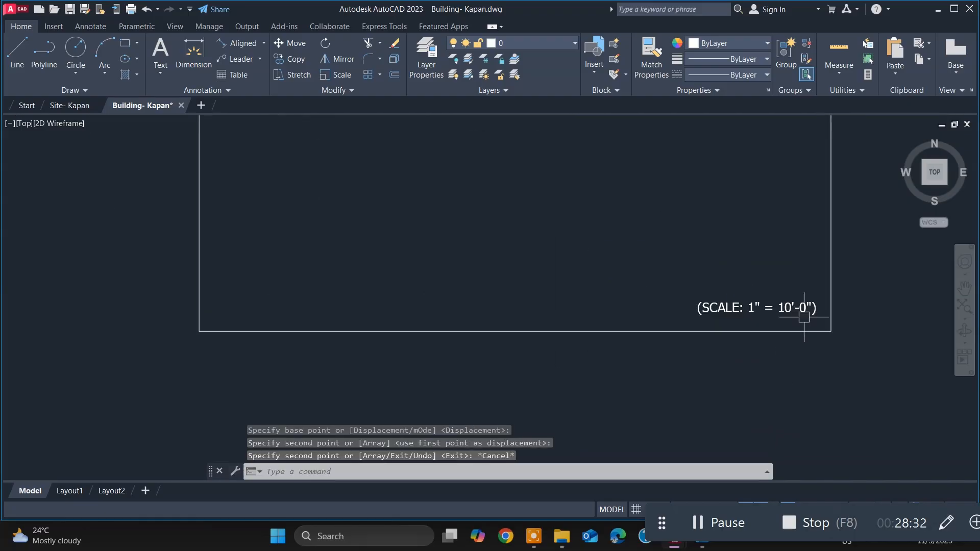
Step: Scale the copied sheet frame and its scale note by 16/10 from the frame's lower-left corner
{"action": "scroll", "coordinate": [791, 331], "scroll_direction": "down", "scroll_amount": 5}
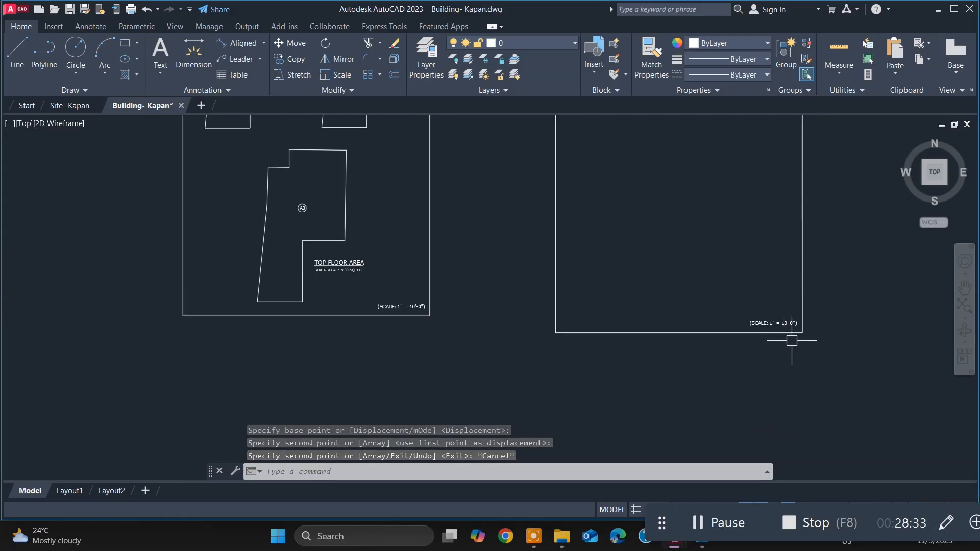
{"action": "left_click", "coordinate": [823, 347]}
{"action": "left_click", "coordinate": [706, 170]}
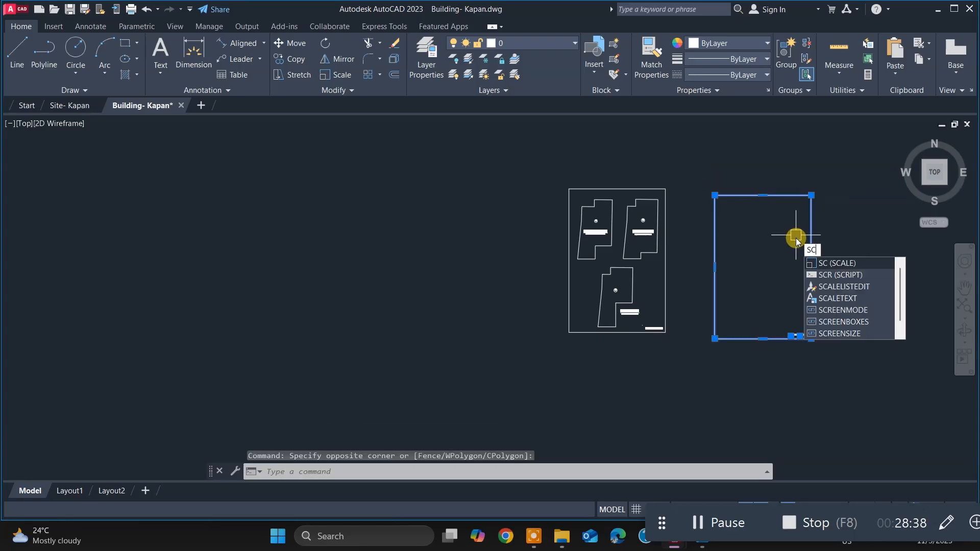
{"action": "key", "text": "Return"}
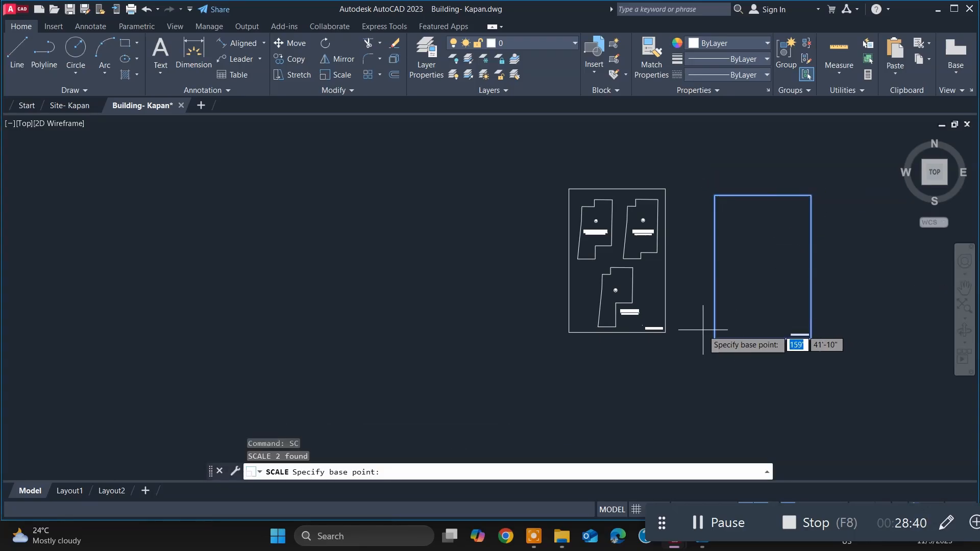
{"action": "left_click", "coordinate": [717, 337]}
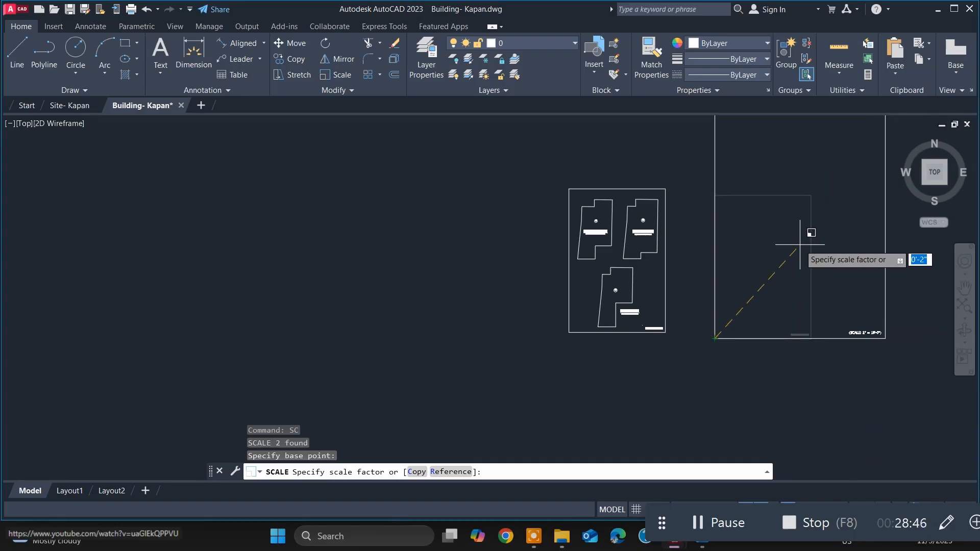
{"action": "type", "text": "16/10"}
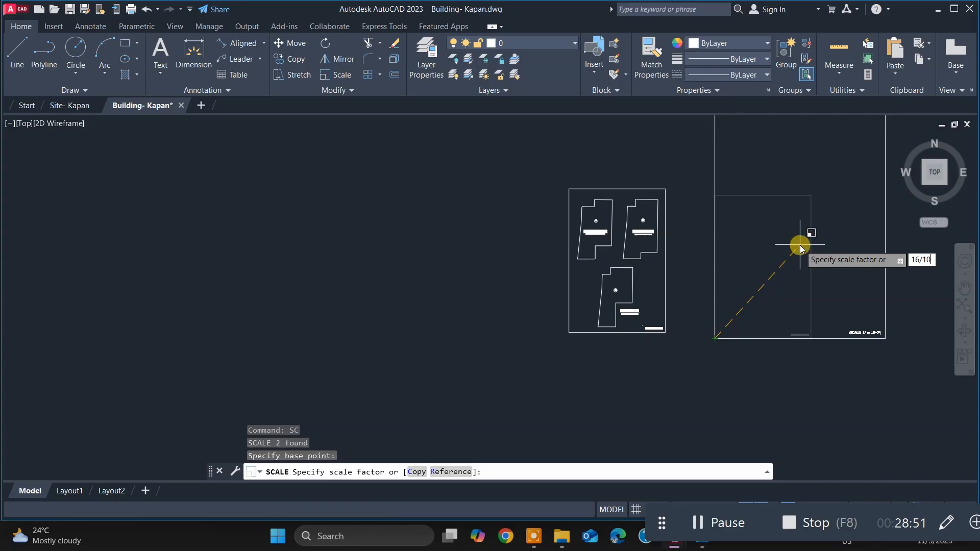
{"action": "key", "text": "Return"}
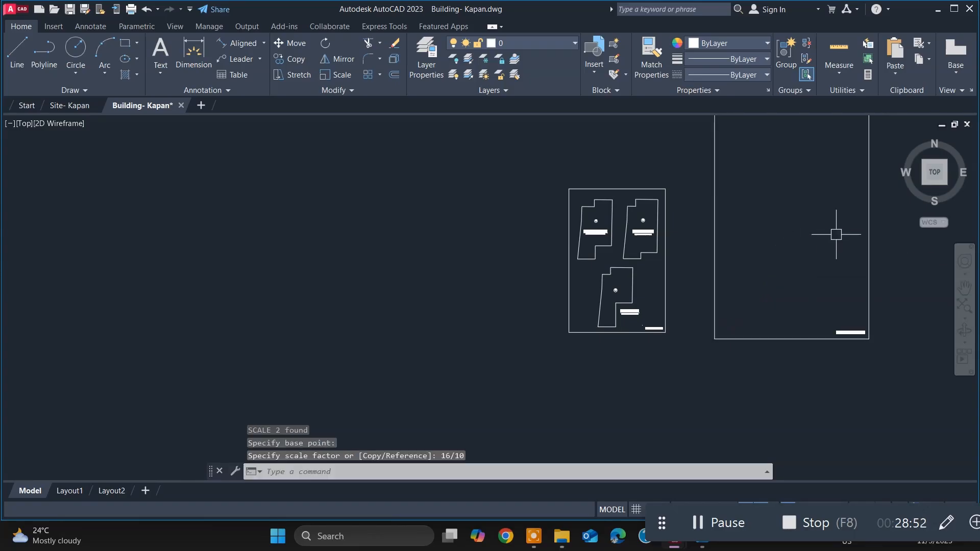
Step: Scale the enlarged empty frame and its scale note again, by 25/16 from the frame's lower-left corner
{"action": "scroll", "coordinate": [814, 296], "scroll_direction": "down", "scroll_amount": 4}
{"action": "scroll", "coordinate": [849, 308], "scroll_direction": "up", "scroll_amount": 4}
{"action": "left_click", "coordinate": [811, 345]}
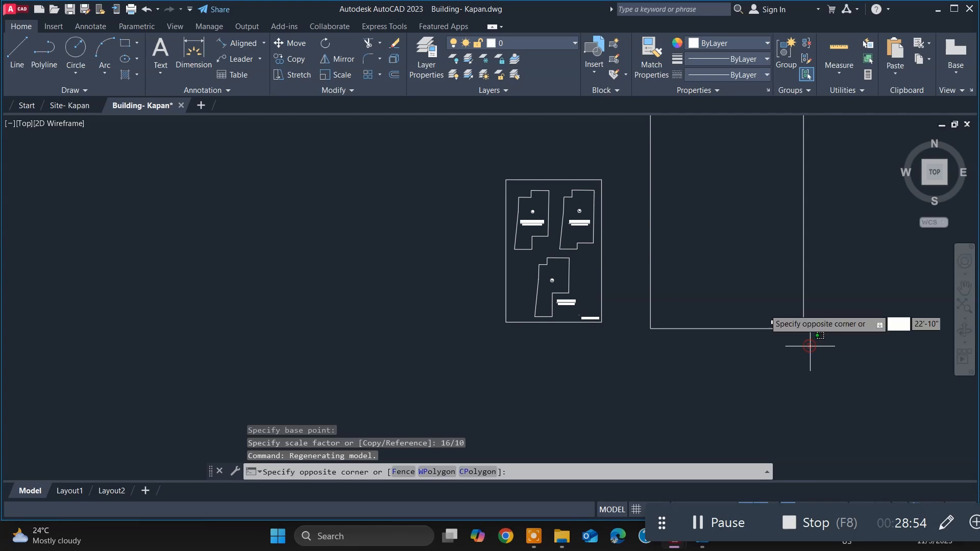
{"action": "scroll", "coordinate": [742, 292], "scroll_direction": "down", "scroll_amount": 2}
{"action": "scroll", "coordinate": [688, 180], "scroll_direction": "up", "scroll_amount": 2}
{"action": "left_click", "coordinate": [683, 152]}
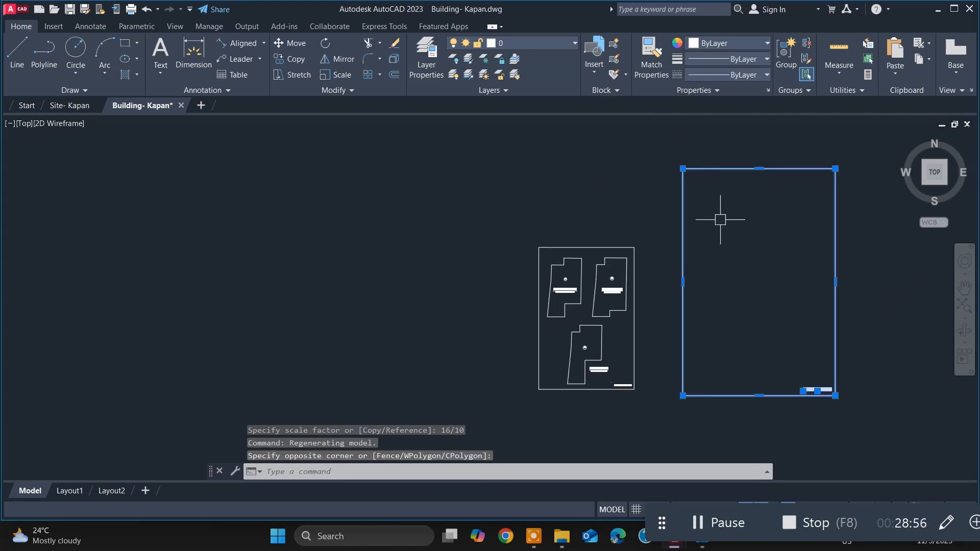
{"action": "type", "text": "sc"}
{"action": "key", "text": "Return"}
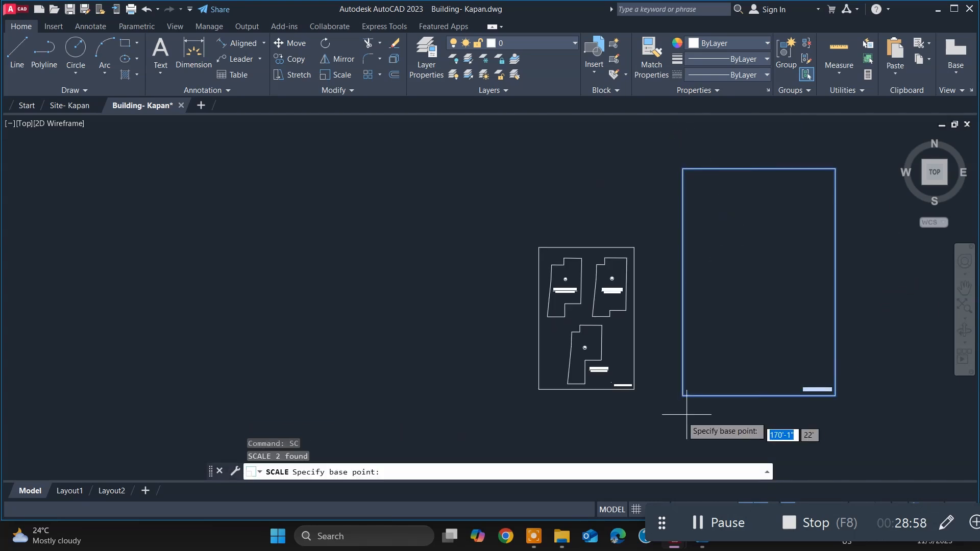
{"action": "left_click", "coordinate": [682, 395]}
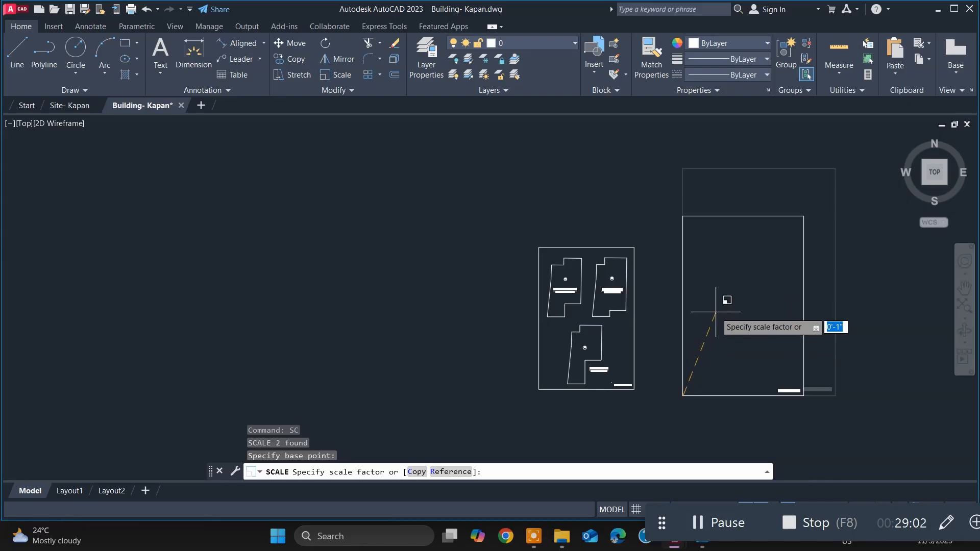
{"action": "type", "text": "25/16"}
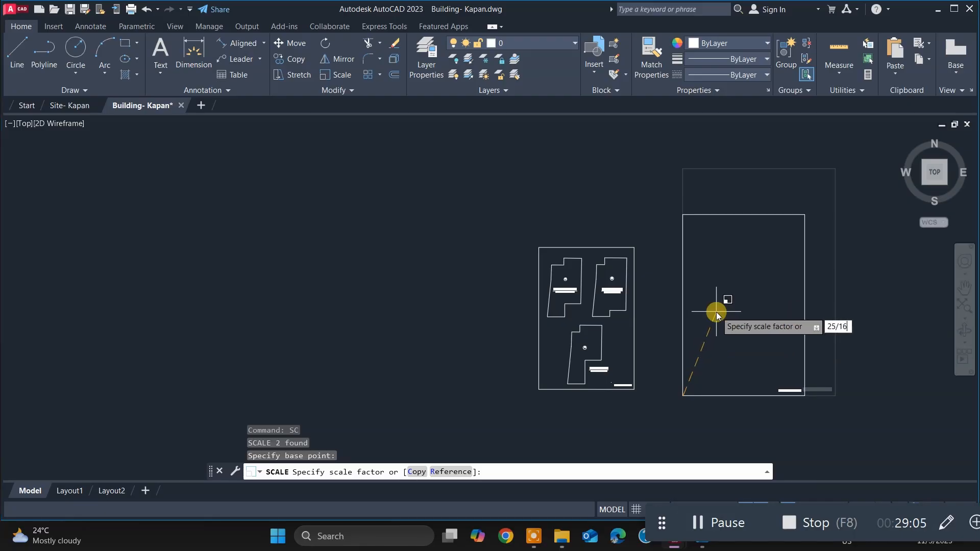
{"action": "key", "text": "Return"}
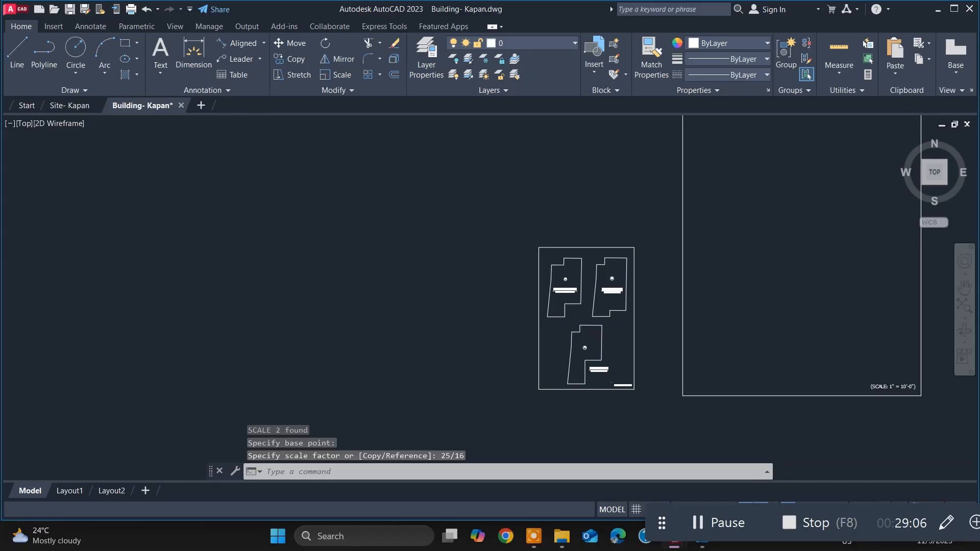
Step: Review the floor area outlines on the original building sheet and open the plot settings for a single sheet
{"action": "scroll", "coordinate": [739, 306], "scroll_direction": "down", "scroll_amount": 5}
{"action": "scroll", "coordinate": [689, 285], "scroll_direction": "up", "scroll_amount": 5}
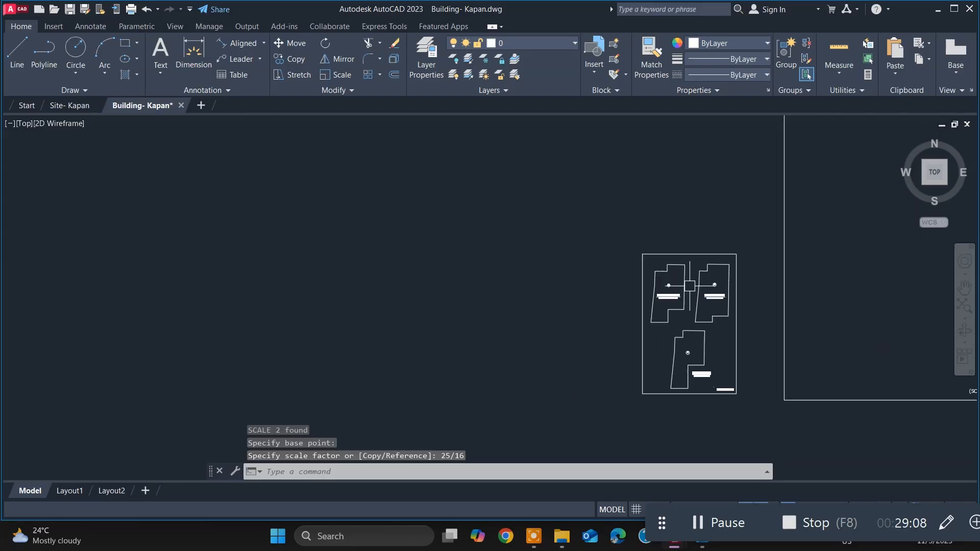
{"action": "scroll", "coordinate": [689, 286], "scroll_direction": "up", "scroll_amount": 6}
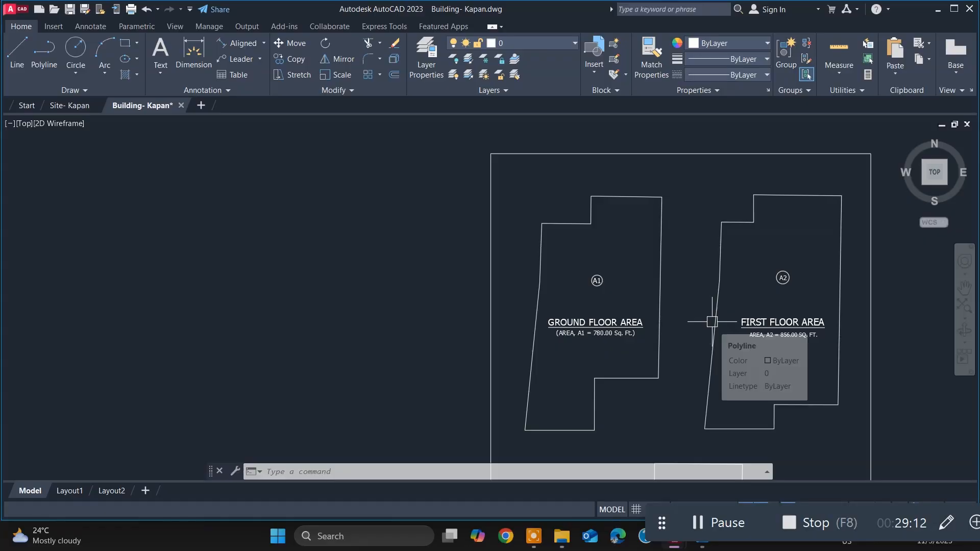
{"action": "scroll", "coordinate": [715, 327], "scroll_direction": "down", "scroll_amount": 4}
{"action": "scroll", "coordinate": [650, 388], "scroll_direction": "up", "scroll_amount": 3}
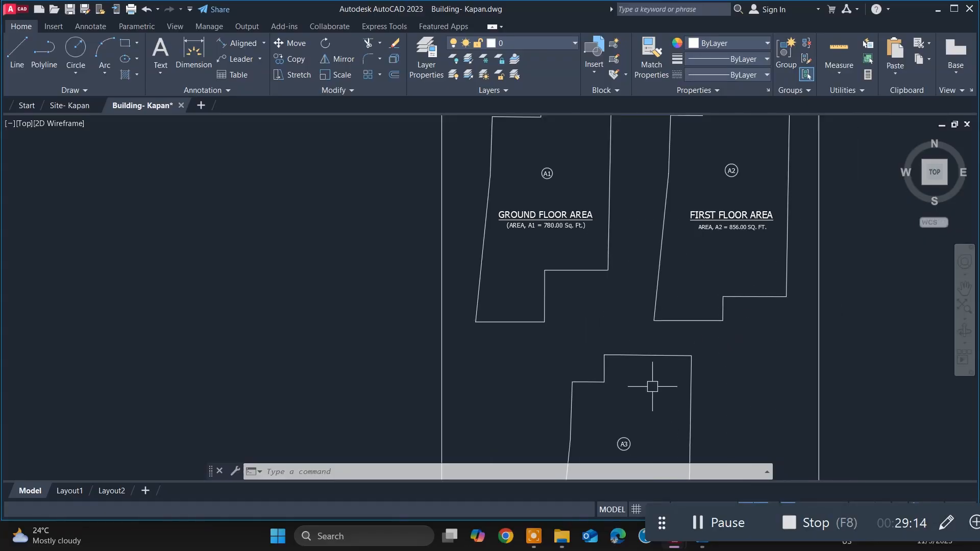
{"action": "scroll", "coordinate": [847, 340], "scroll_direction": "down", "scroll_amount": 7}
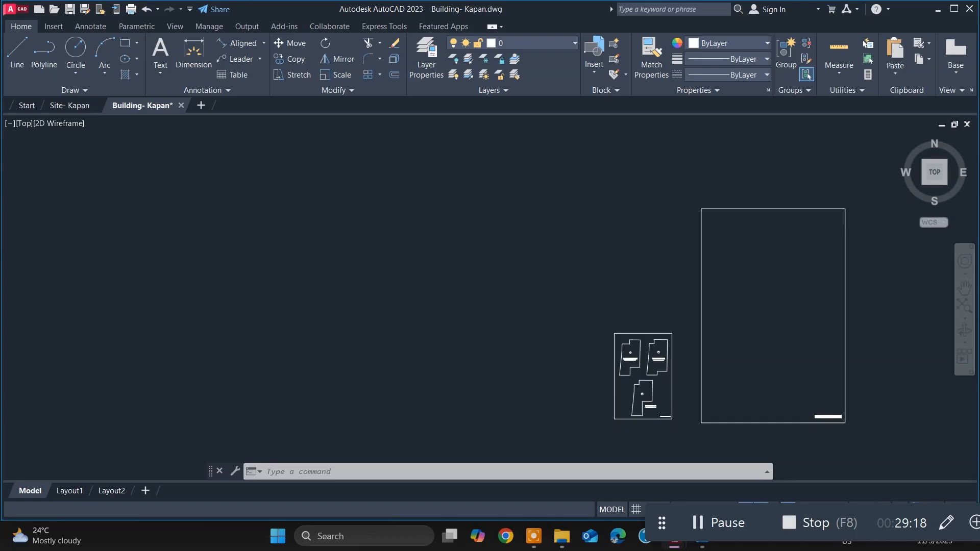
{"action": "key", "text": "ctrl+p"}
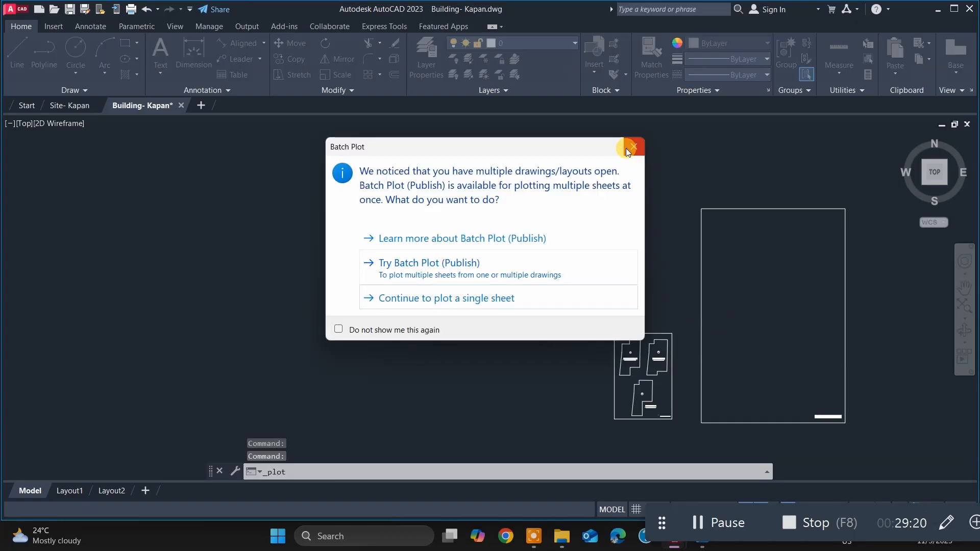
{"action": "left_click", "coordinate": [592, 297]}
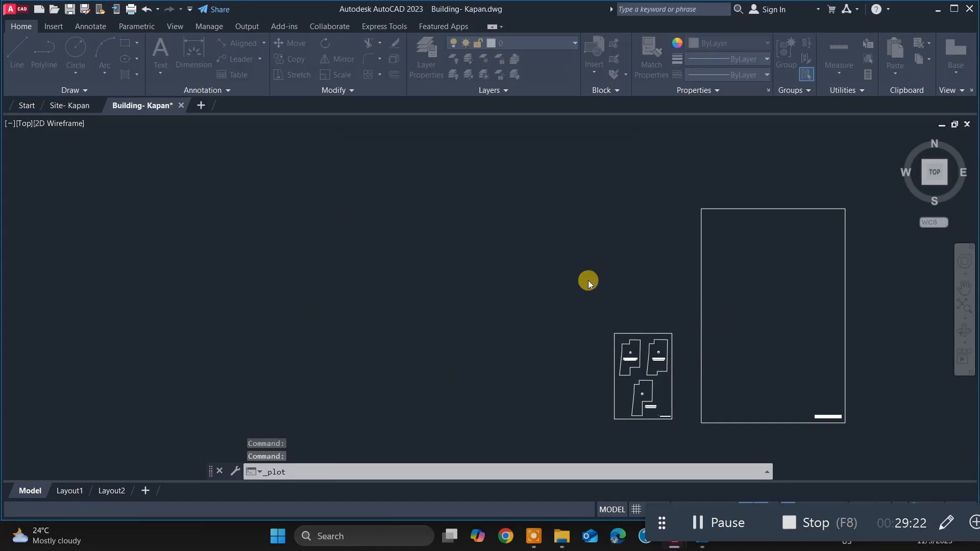
{"action": "left_click", "coordinate": [594, 304]}
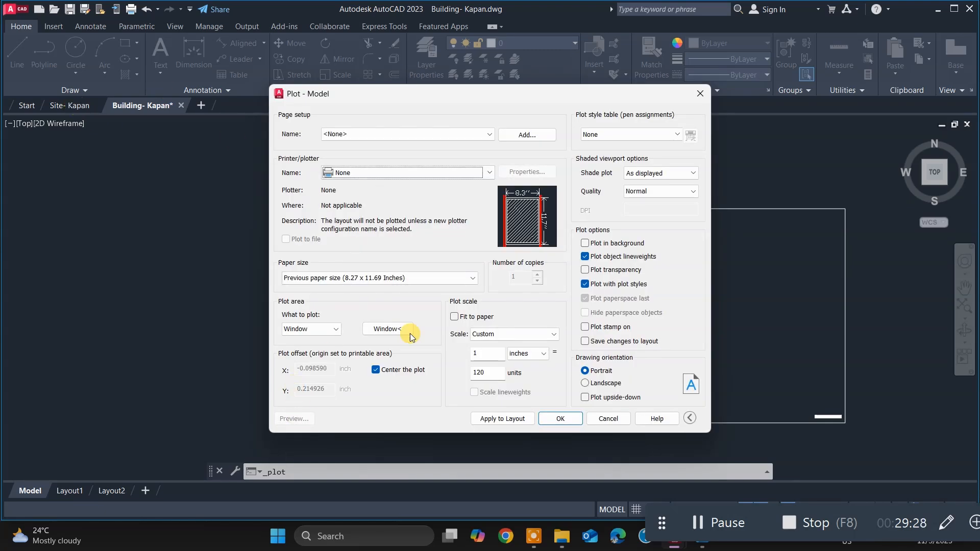
Step: Set the plot area to a window spanning opposite corners of the floor area sheet's frame
{"action": "left_click", "coordinate": [326, 329]}
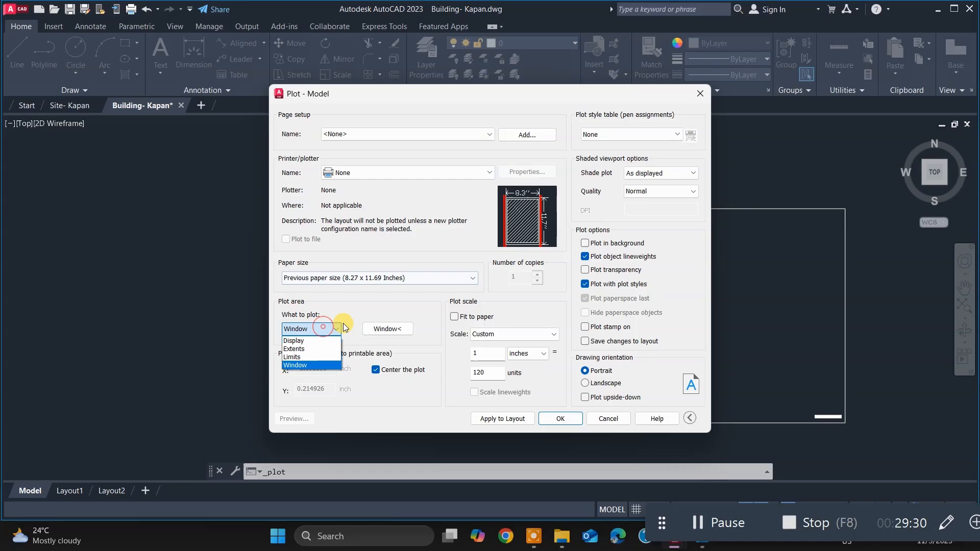
{"action": "left_click", "coordinate": [311, 365]}
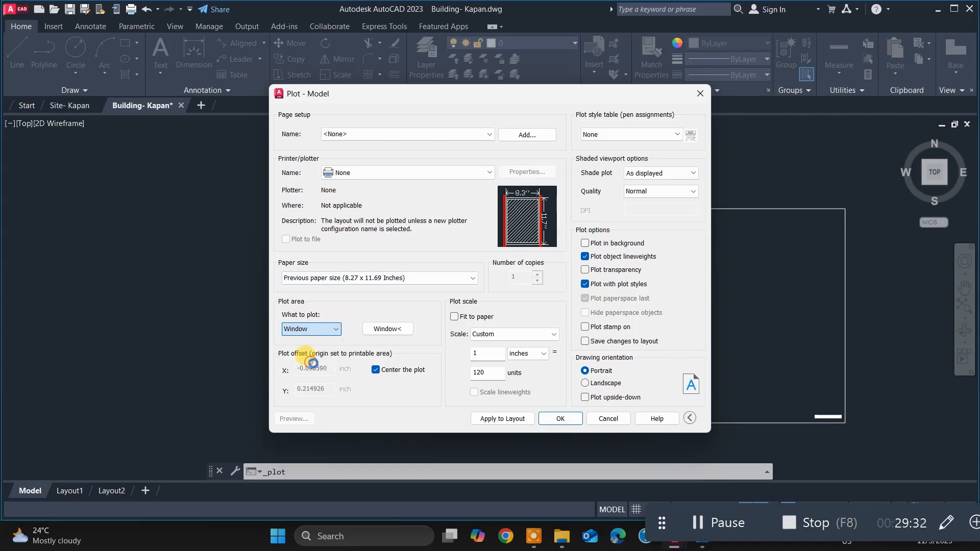
{"action": "left_click", "coordinate": [387, 329]}
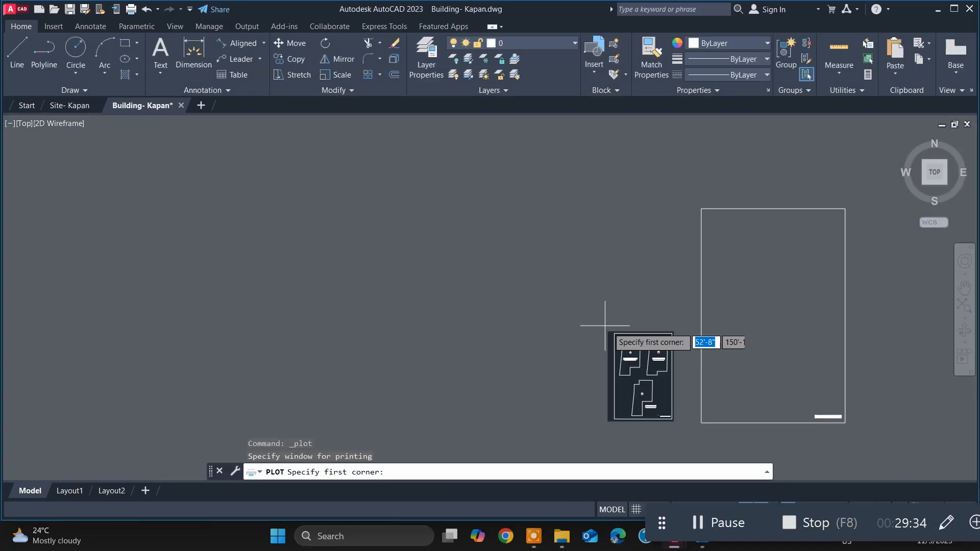
{"action": "left_click", "coordinate": [609, 333]}
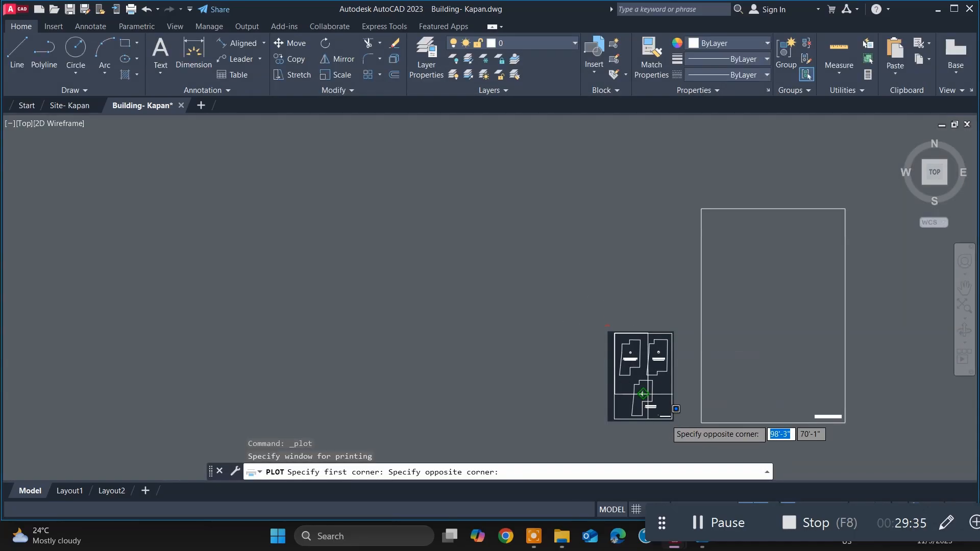
{"action": "left_click", "coordinate": [671, 418]}
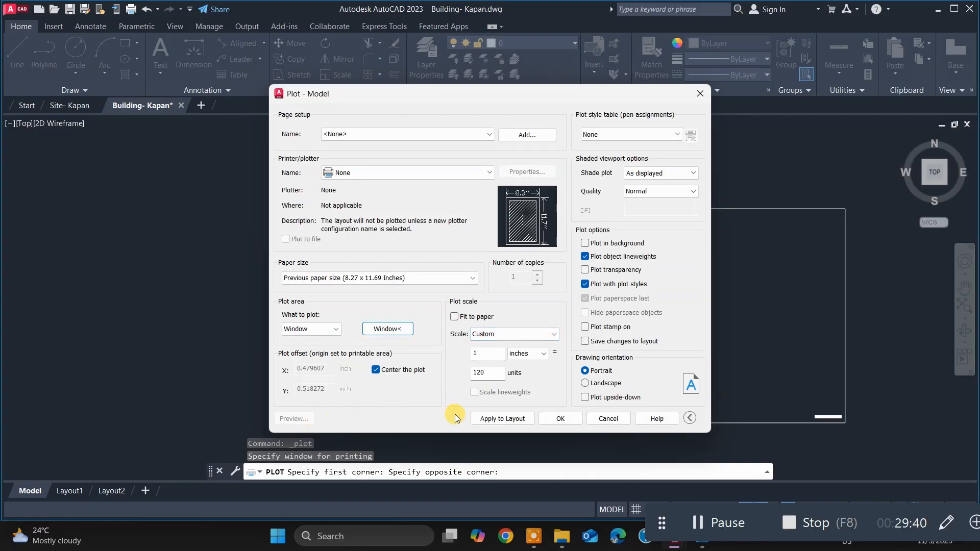
Step: Choose PDF Report Writer as the printer and preview the plot, continuing despite the annotation scale mismatch
{"action": "left_click", "coordinate": [362, 173]}
{"action": "left_click", "coordinate": [361, 198]}
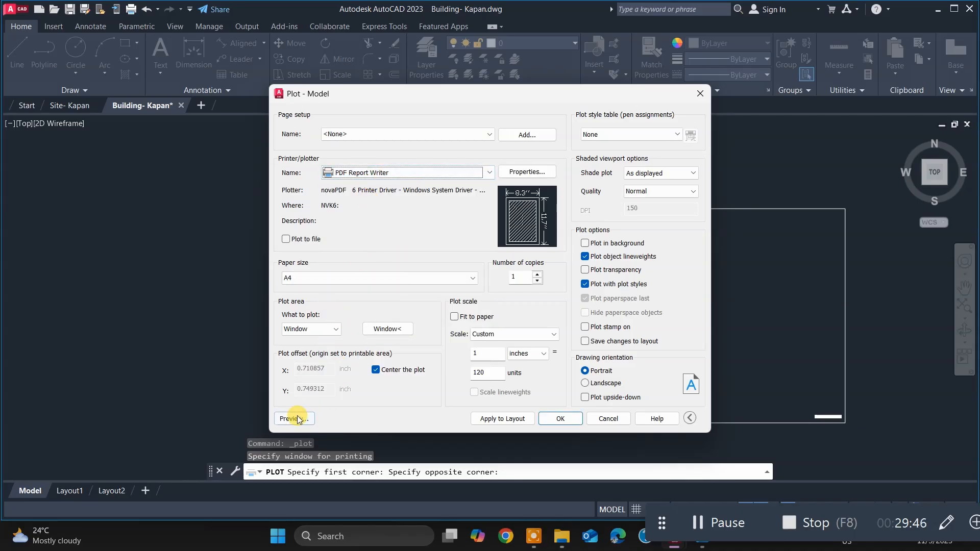
{"action": "left_click", "coordinate": [281, 417]}
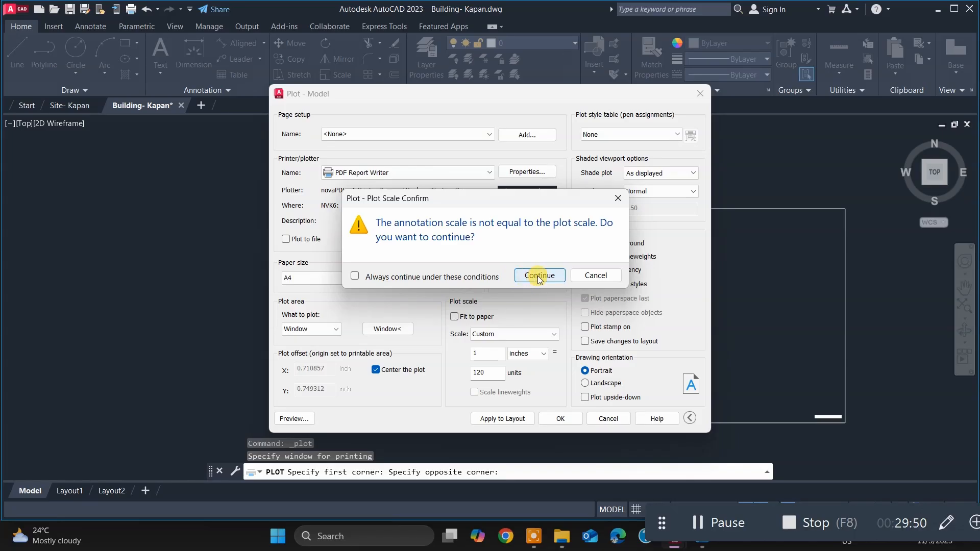
{"action": "left_click", "coordinate": [538, 277]}
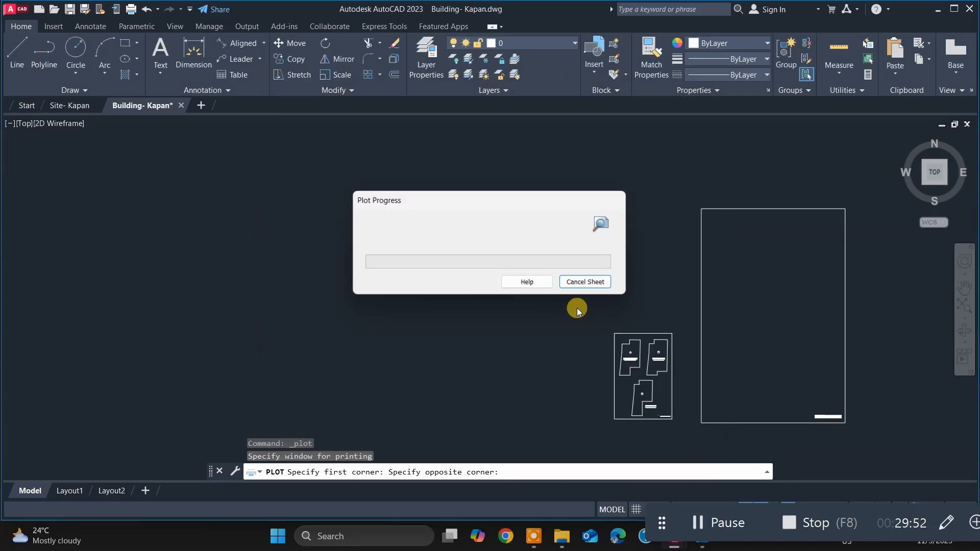